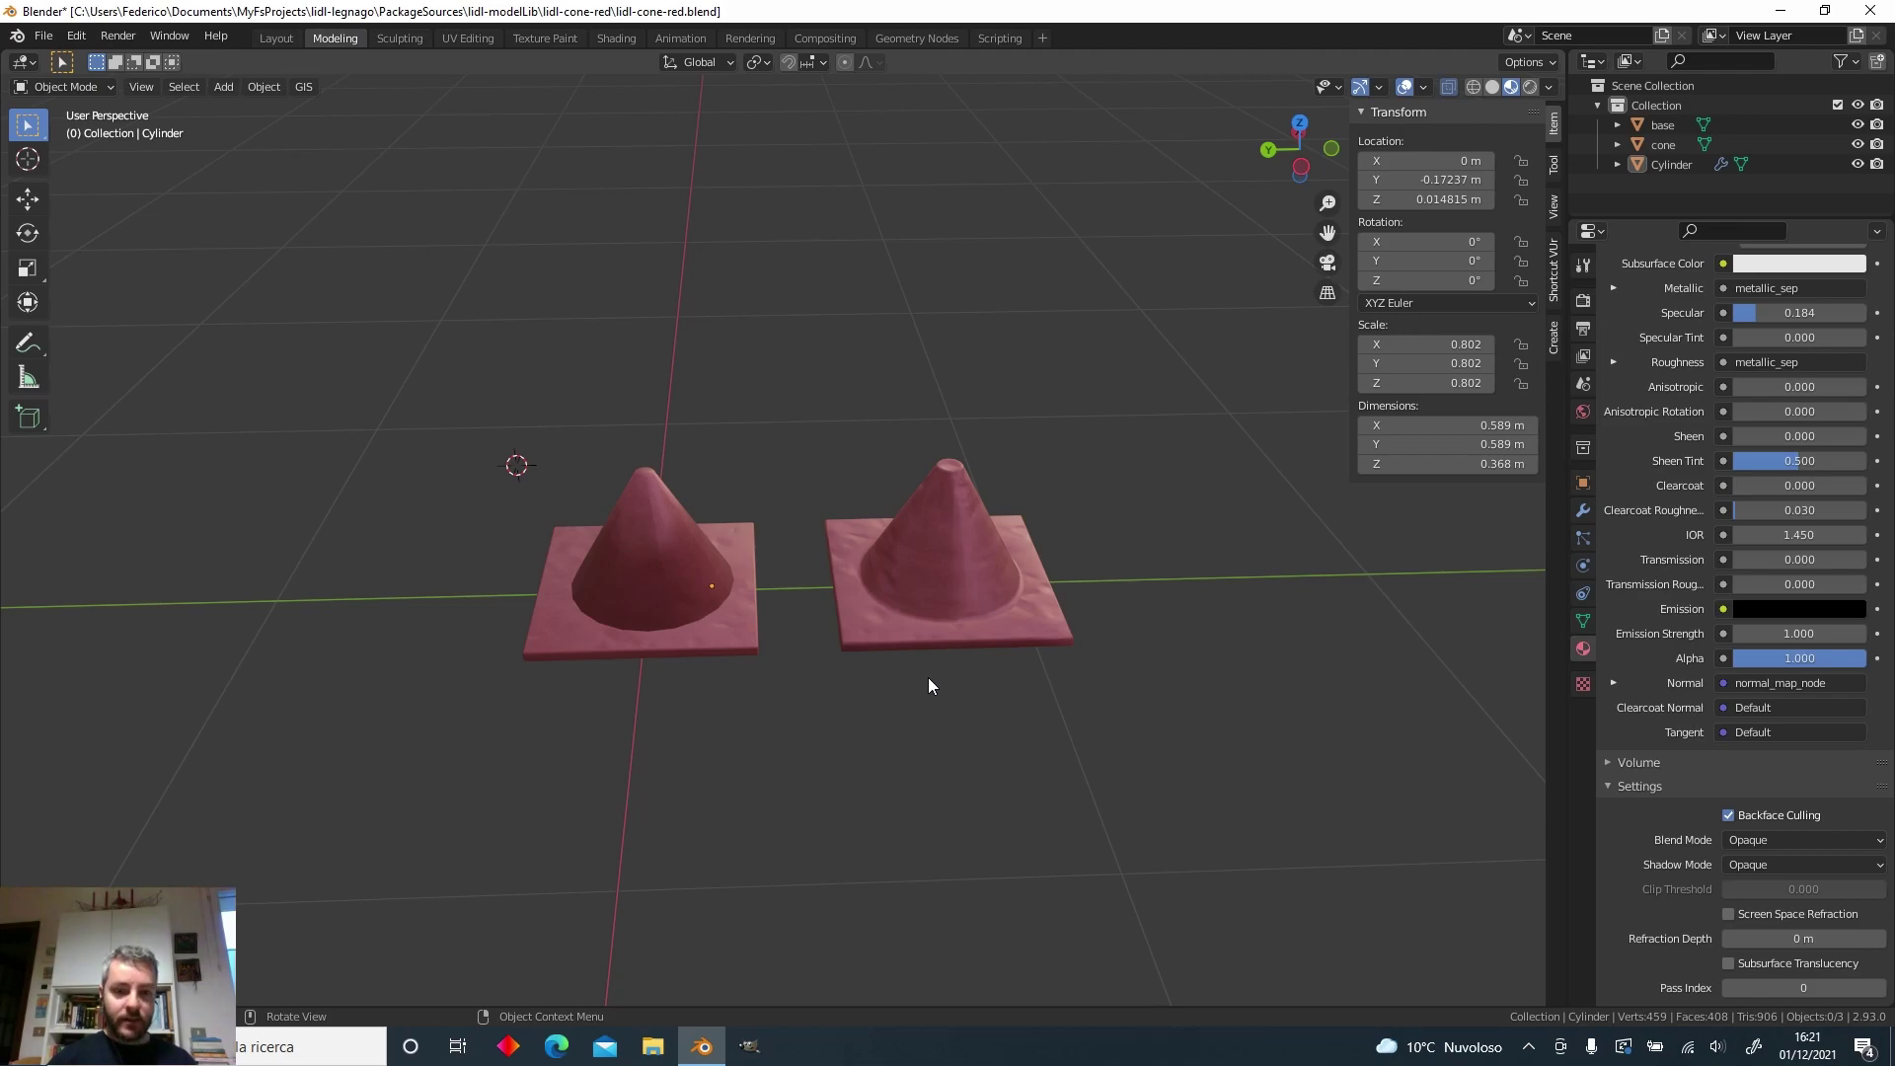
Examine the two-part cone up close, looking at where the cone meets its square base.
{"action": "scroll", "coordinate": [937, 675], "scroll_direction": "up", "scroll_amount": 3}
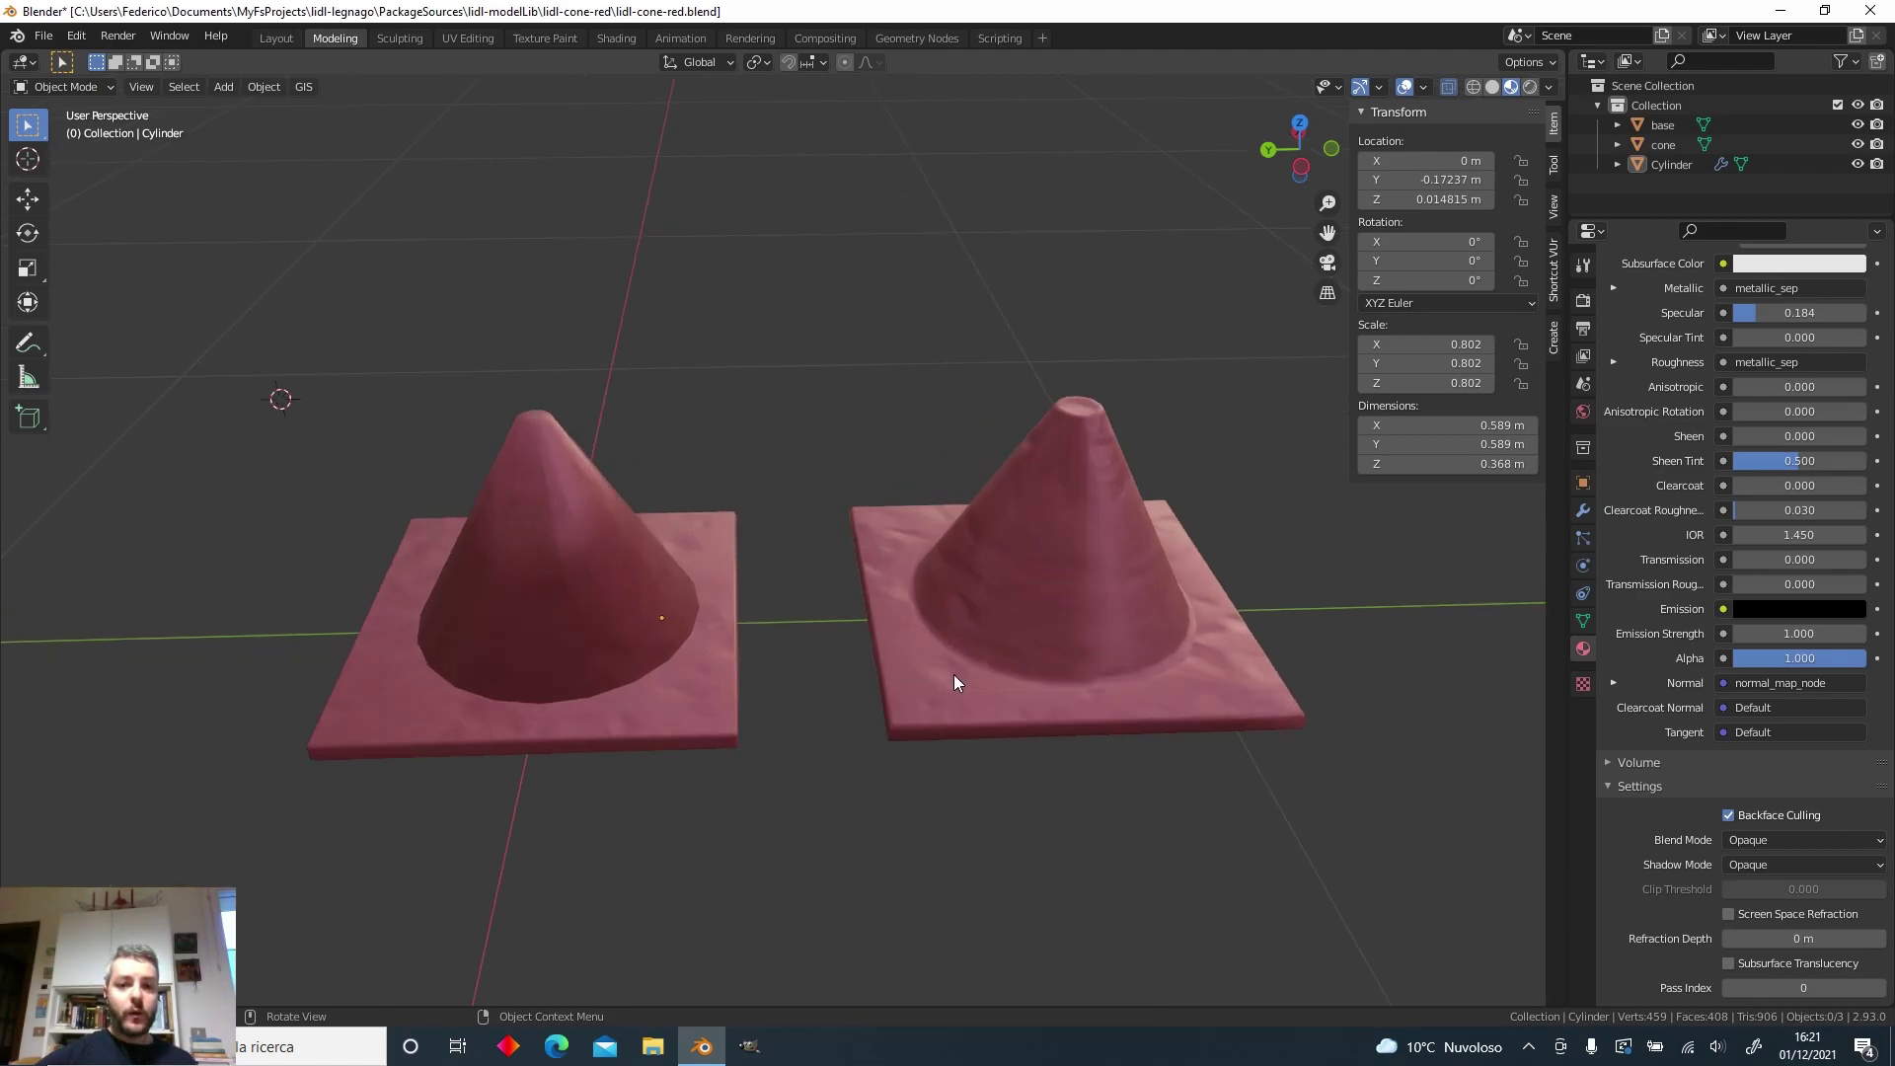
{"action": "scroll", "coordinate": [756, 636], "scroll_direction": "up", "scroll_amount": 2}
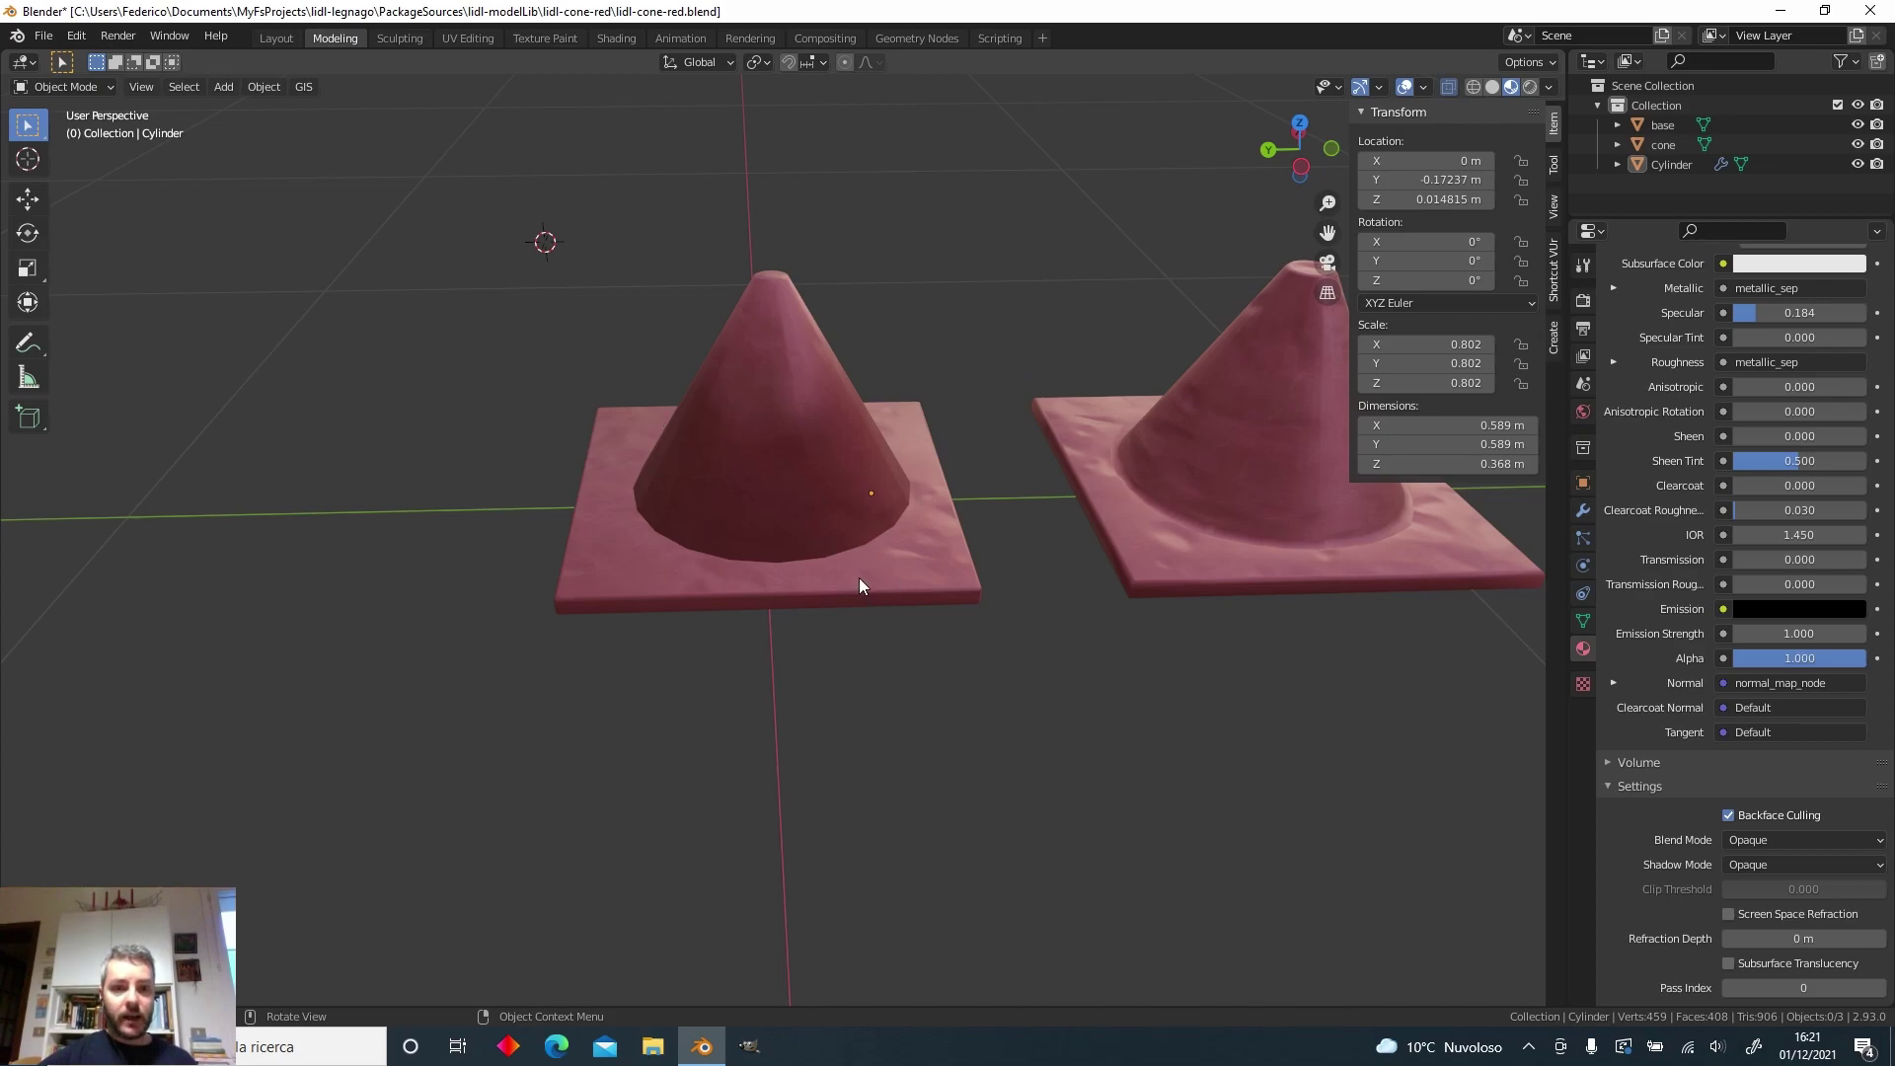
{"action": "scroll", "coordinate": [825, 631], "scroll_direction": "up", "scroll_amount": 2}
{"action": "middle_click_drag", "start_coordinate": [654, 512], "coordinate": [1003, 570]}
{"action": "middle_click_drag", "start_coordinate": [886, 537], "coordinate": [795, 626]}
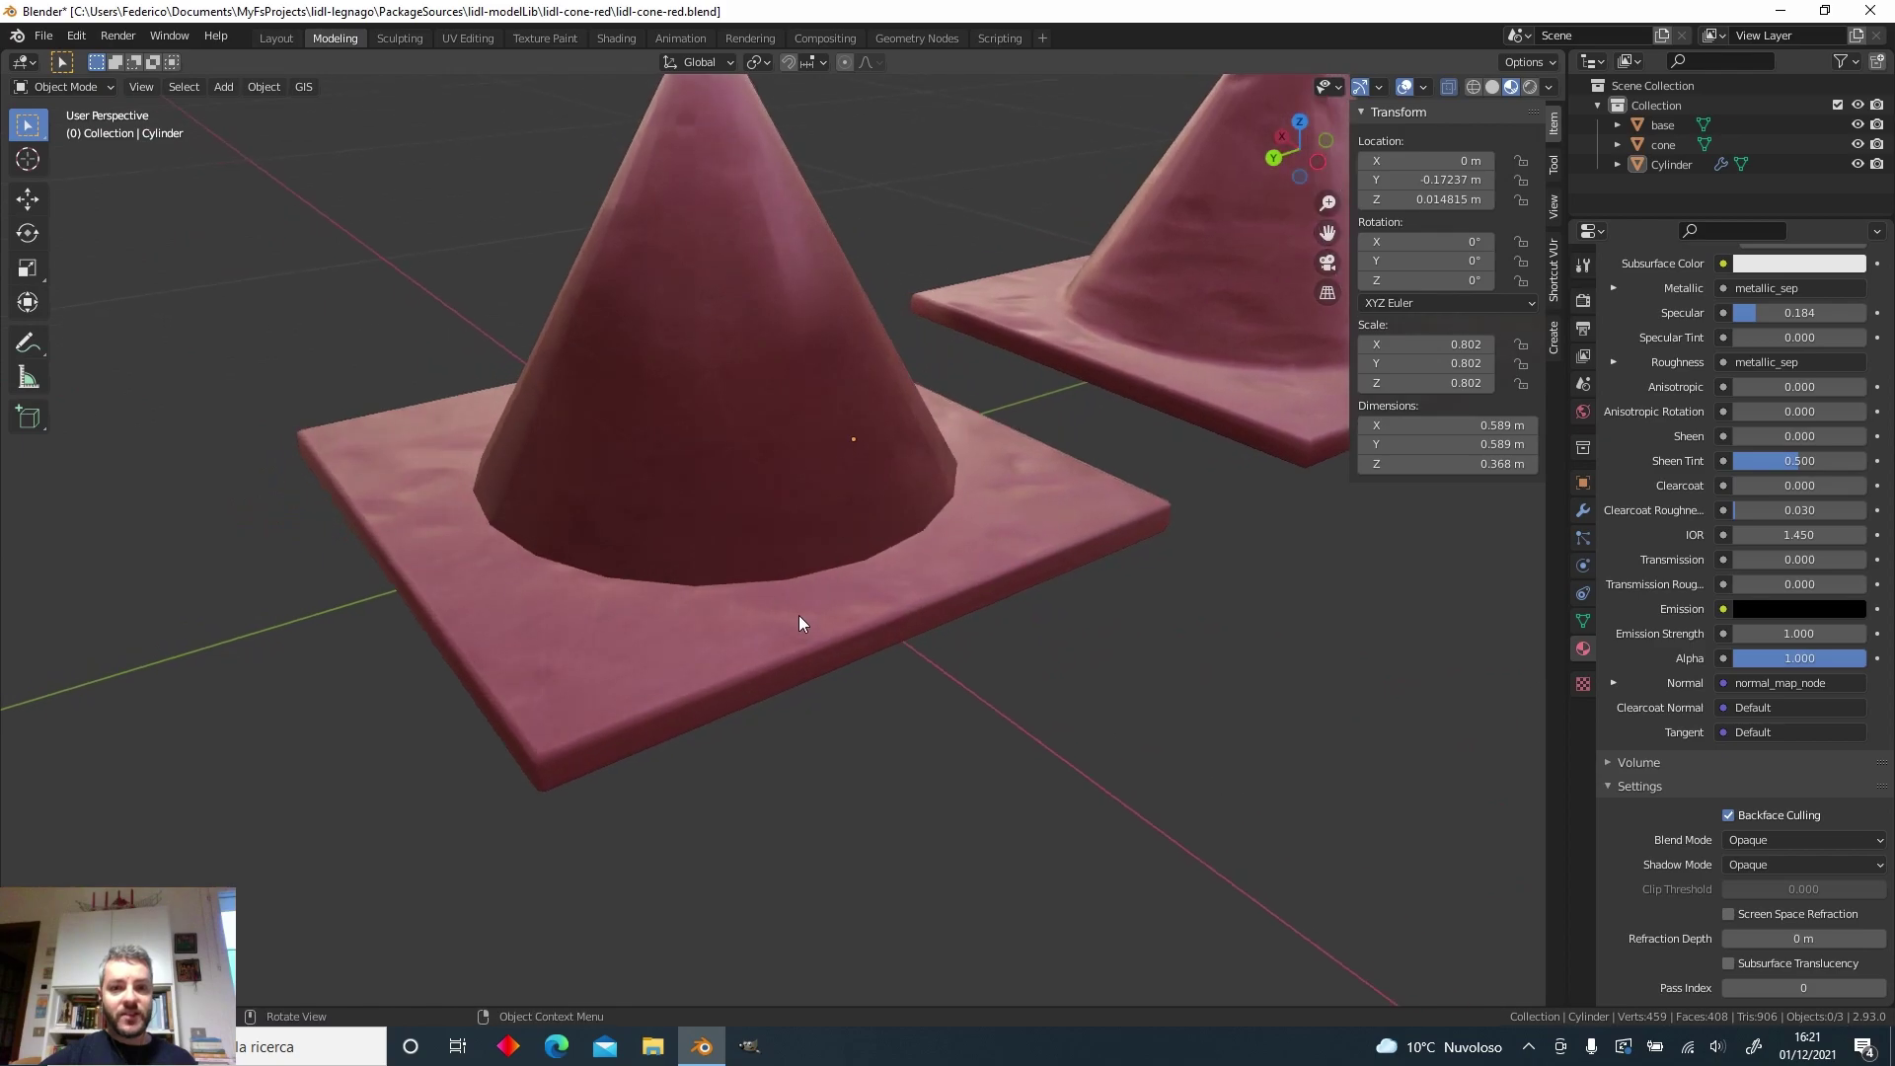
{"action": "left_click", "coordinate": [799, 620]}
{"action": "left_click", "coordinate": [868, 325]}
{"action": "scroll", "coordinate": [916, 327], "scroll_direction": "down", "scroll_amount": 2}
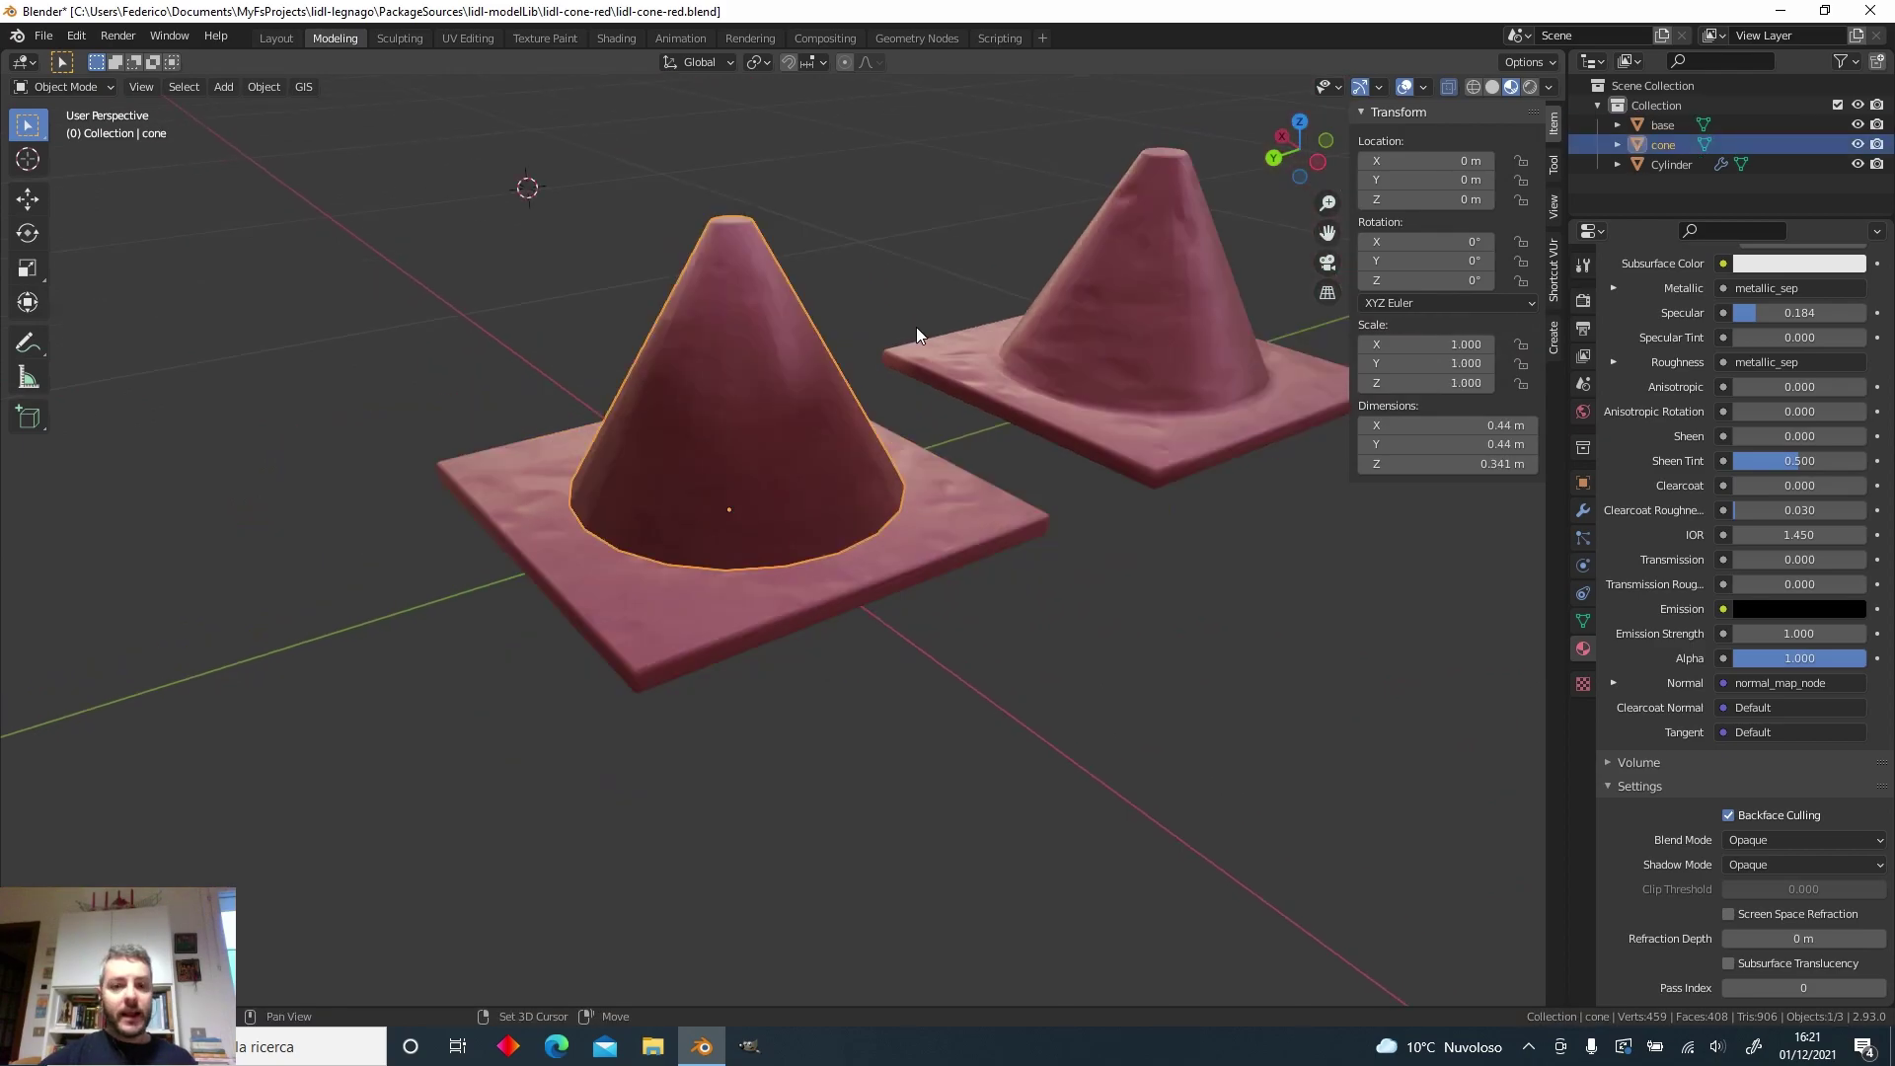
Examine the one-piece Cylinder cone from several angles and compare its rim and base transition with the two-part cone.
{"action": "middle_click_drag", "start_coordinate": [985, 401], "coordinate": [791, 470]}
{"action": "left_click", "coordinate": [701, 580]}
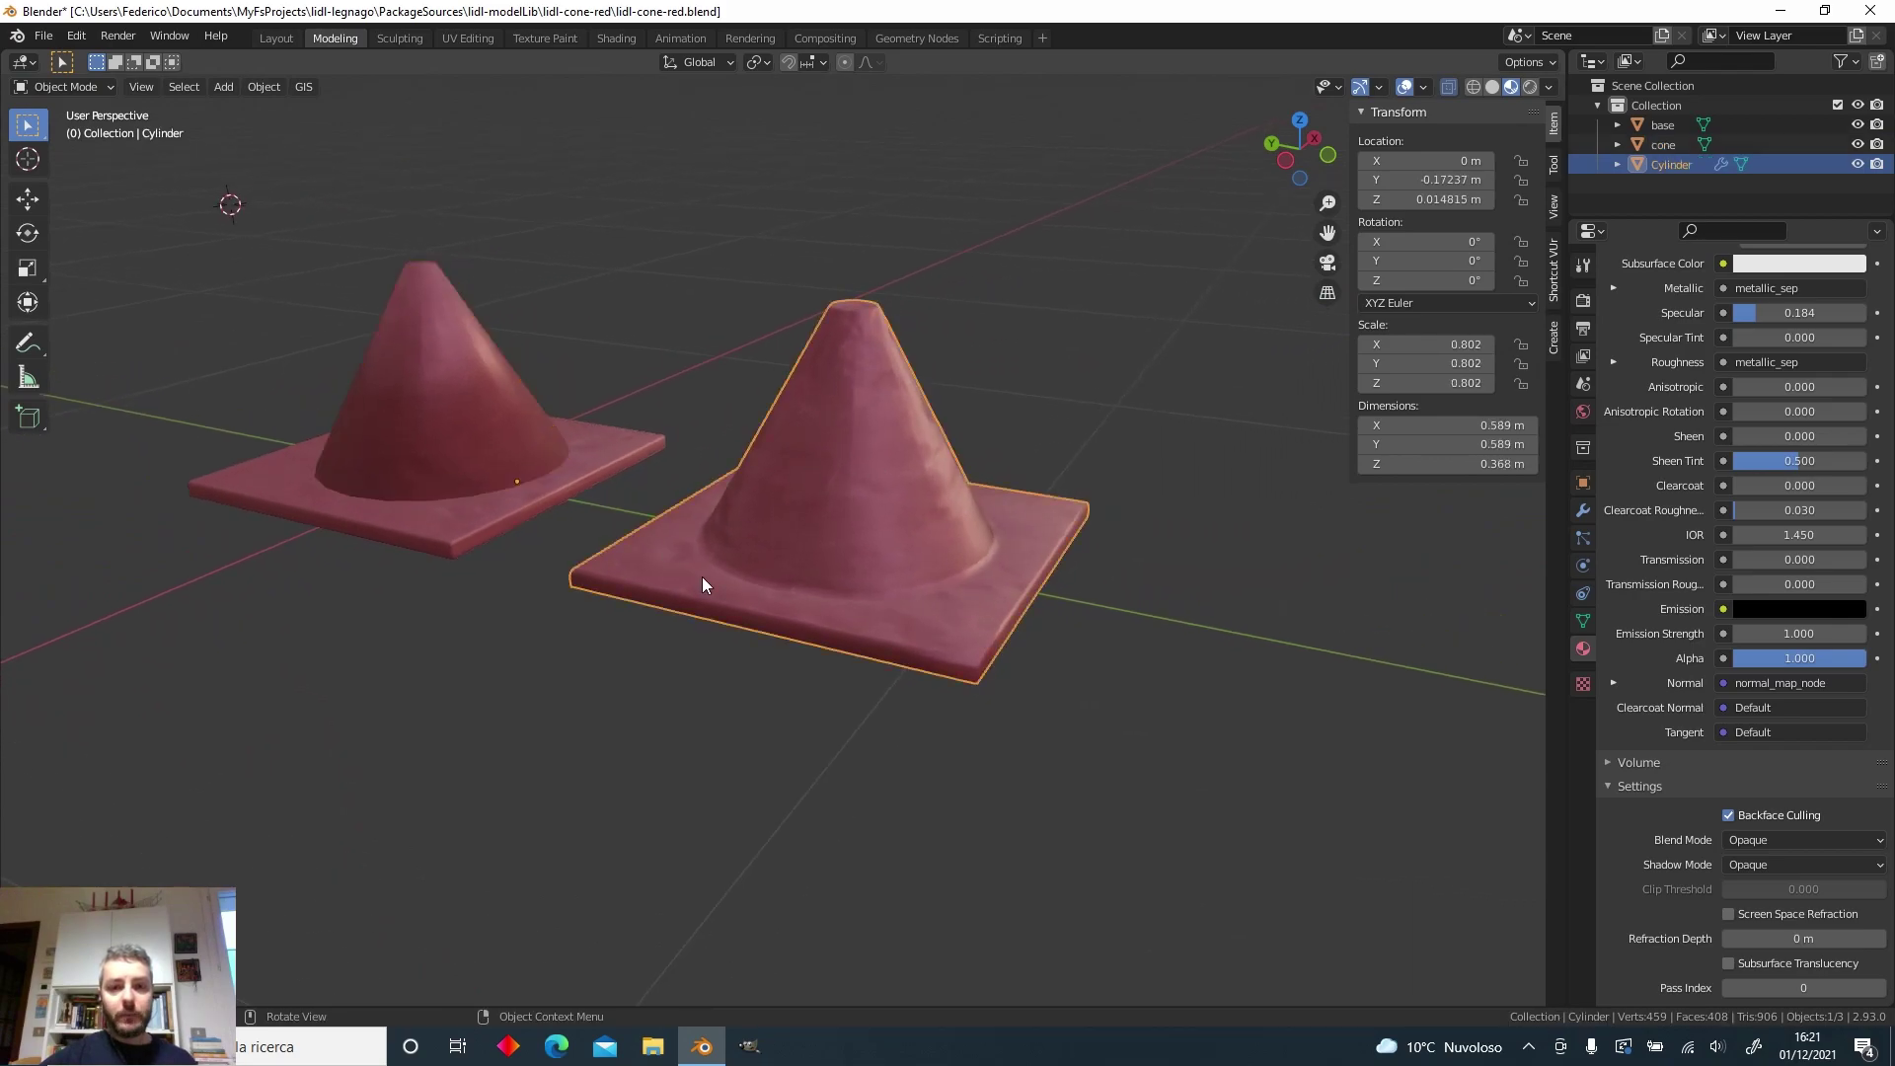
{"action": "key", "text": "KP_Decimal"}
{"action": "middle_click_drag", "start_coordinate": [769, 580], "coordinate": [1161, 611], "text": "shift"}
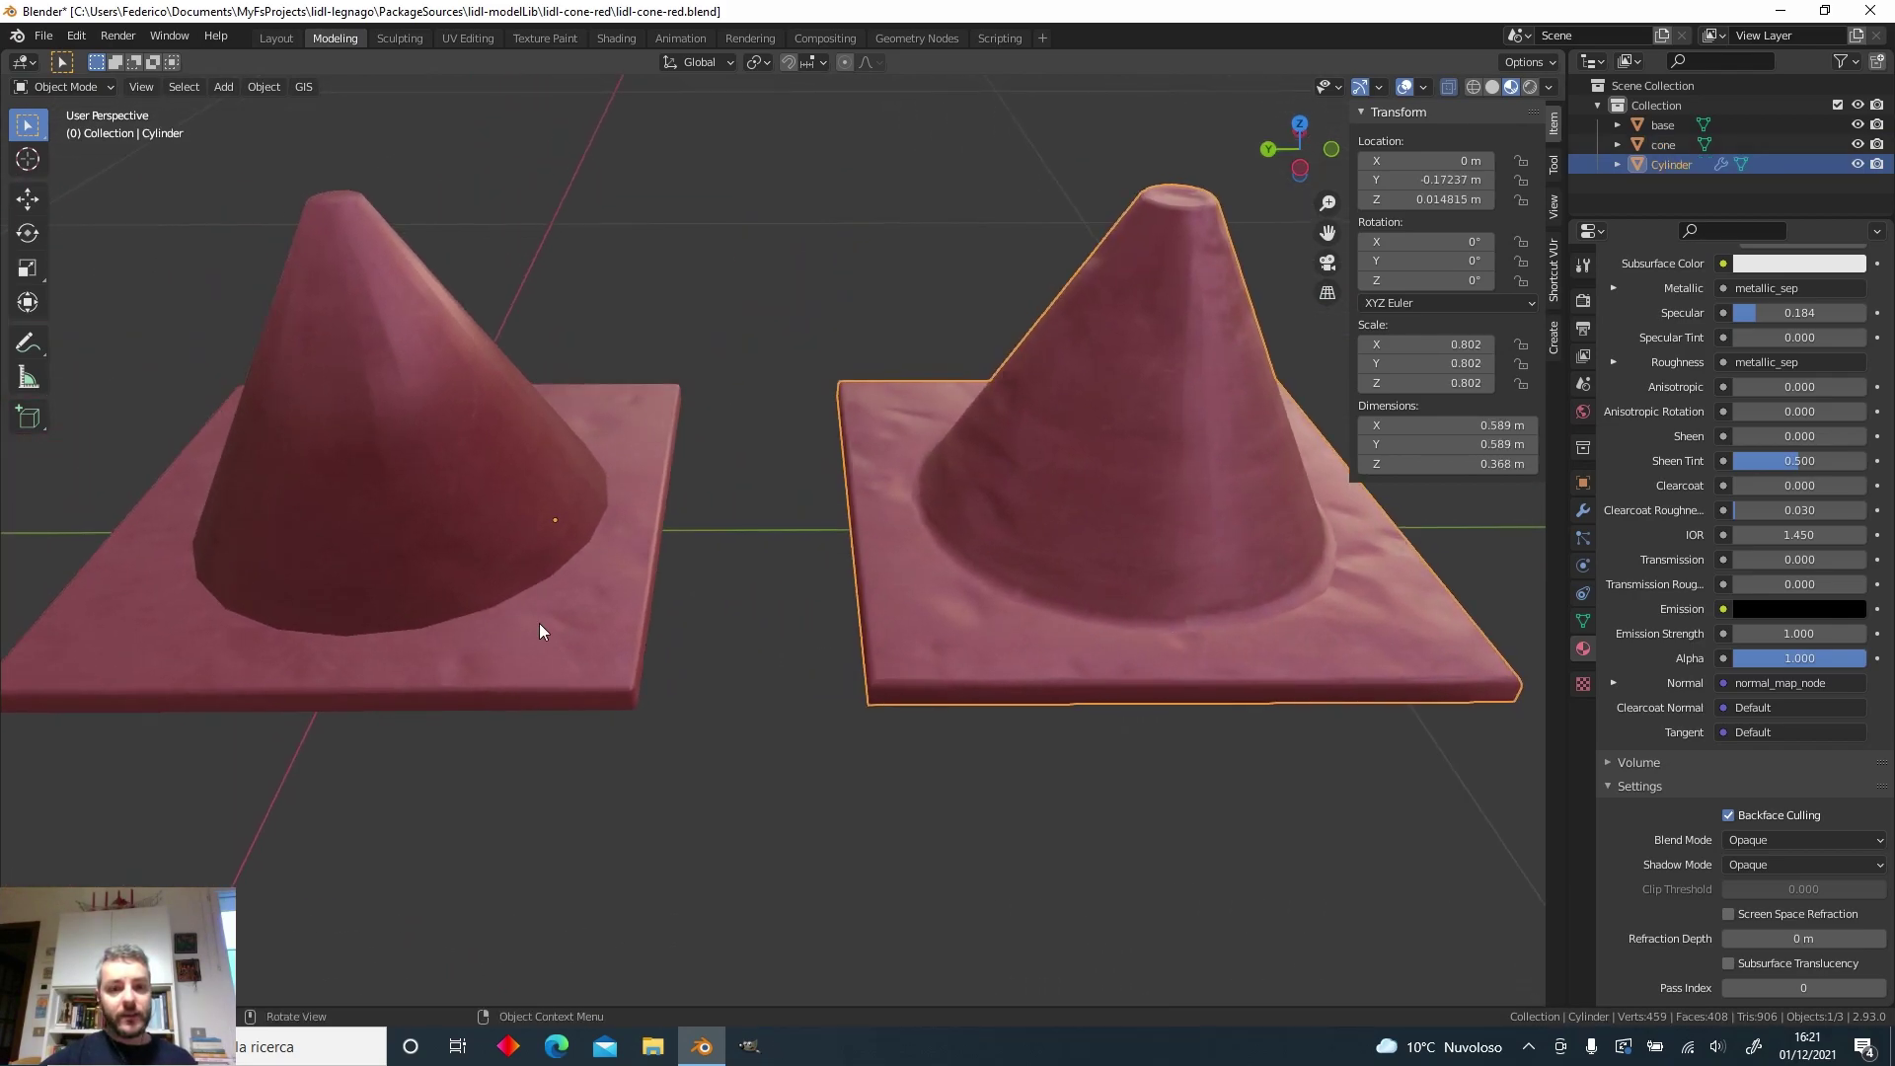
{"action": "middle_click_drag", "start_coordinate": [521, 599], "coordinate": [600, 583]}
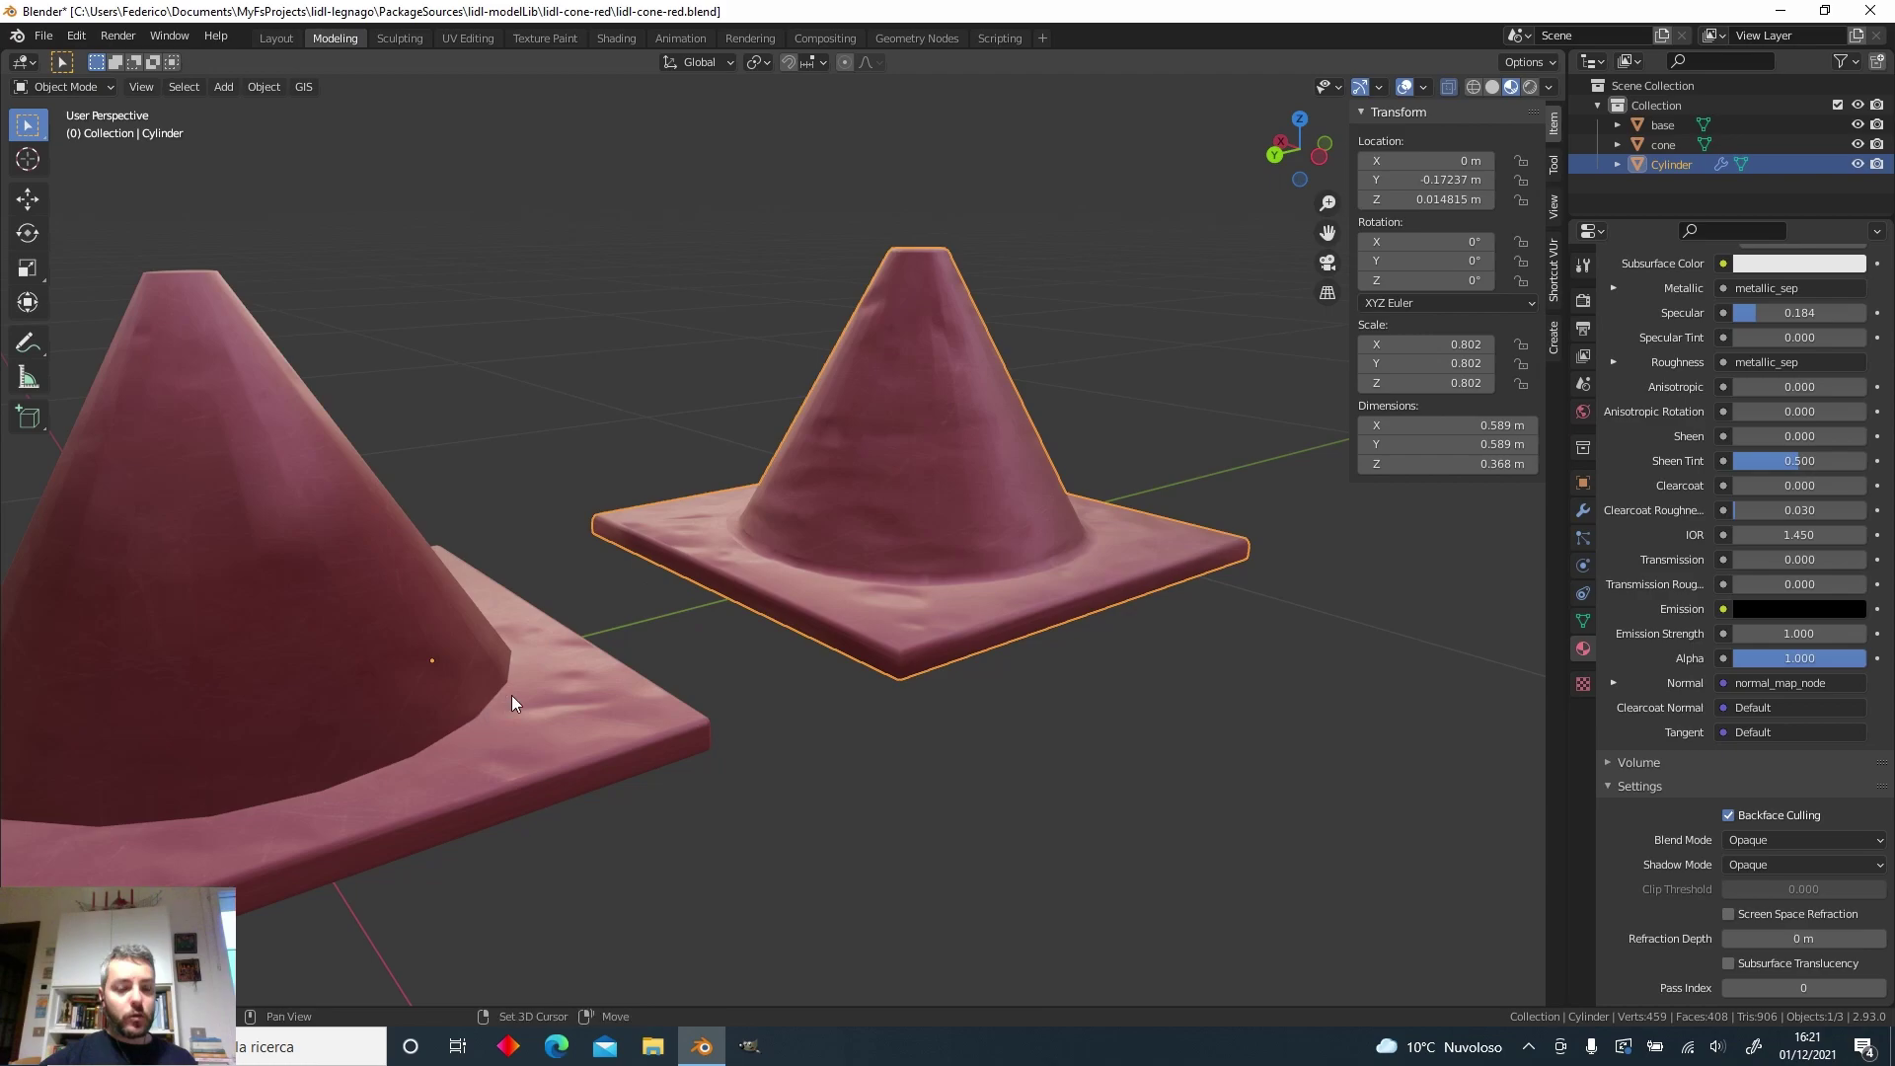
{"action": "scroll", "coordinate": [516, 698], "scroll_direction": "up", "scroll_amount": 2}
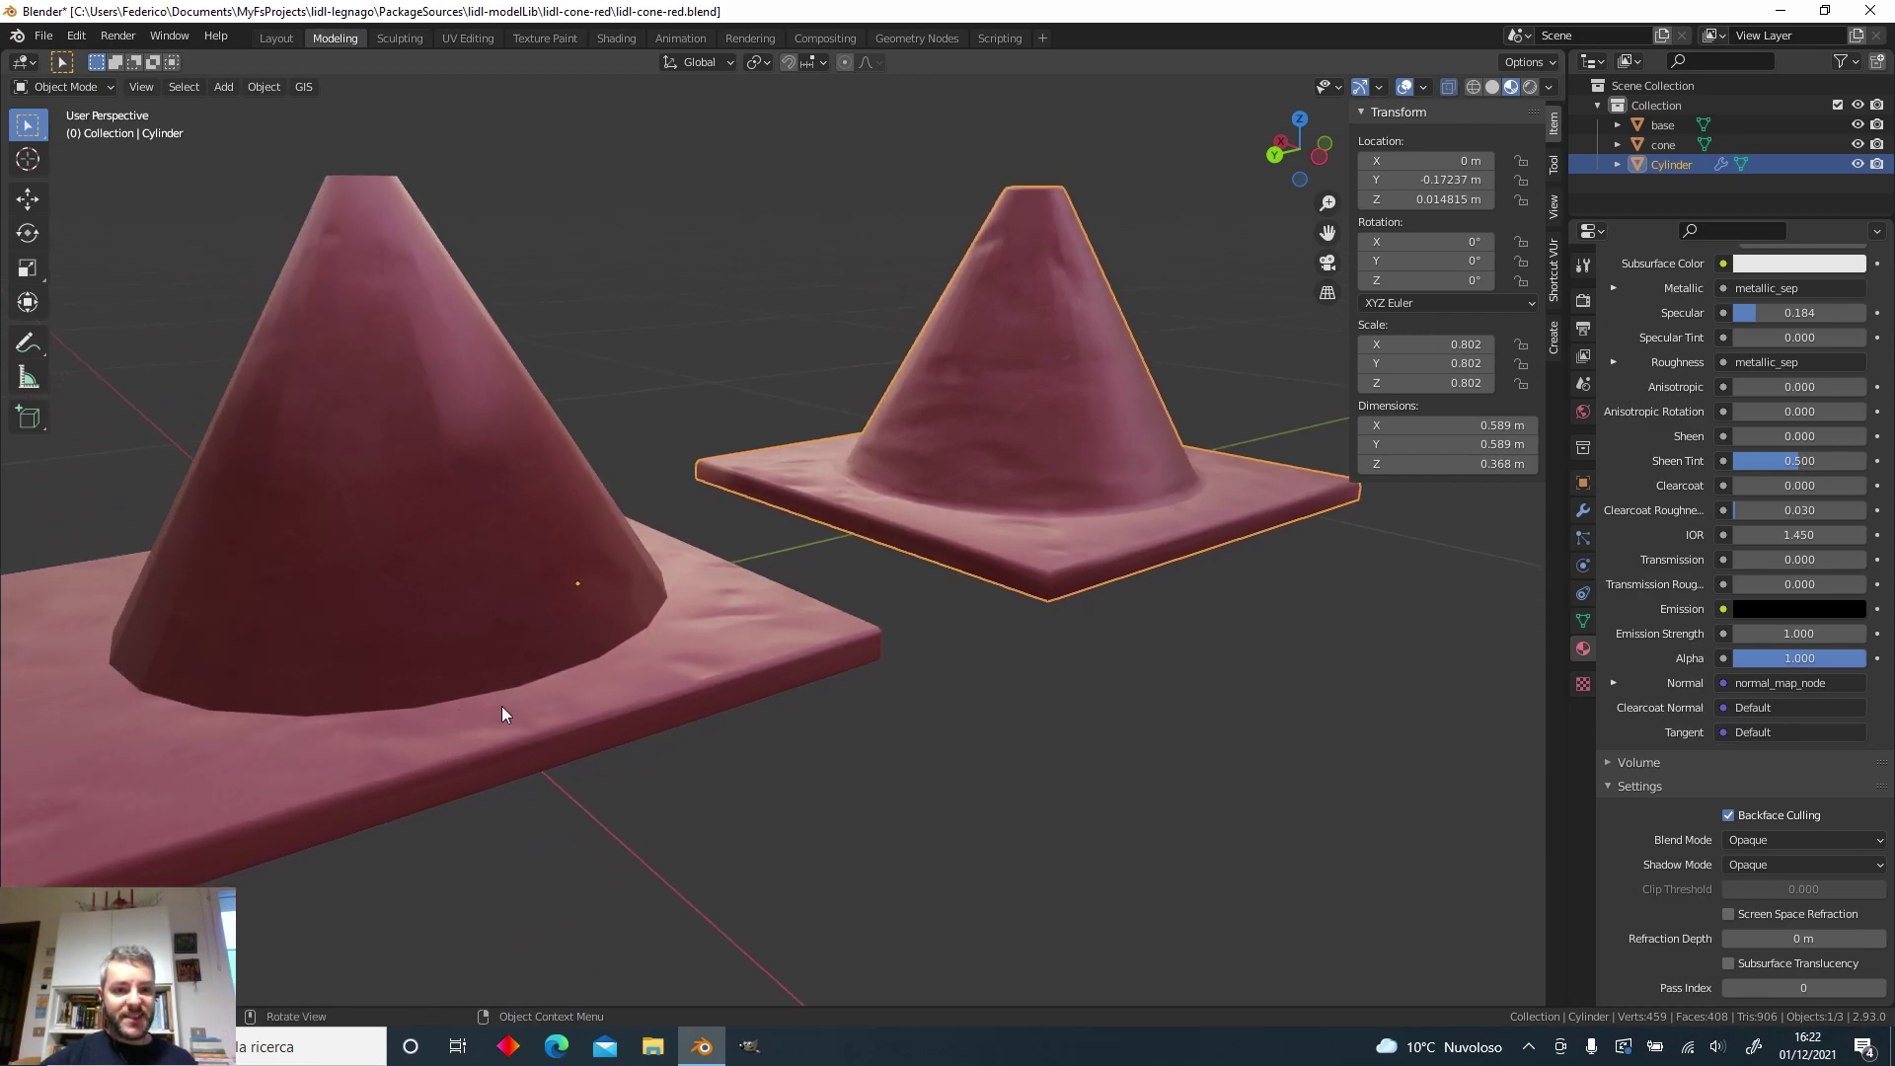
{"action": "middle_click_drag", "start_coordinate": [501, 712], "coordinate": [473, 761]}
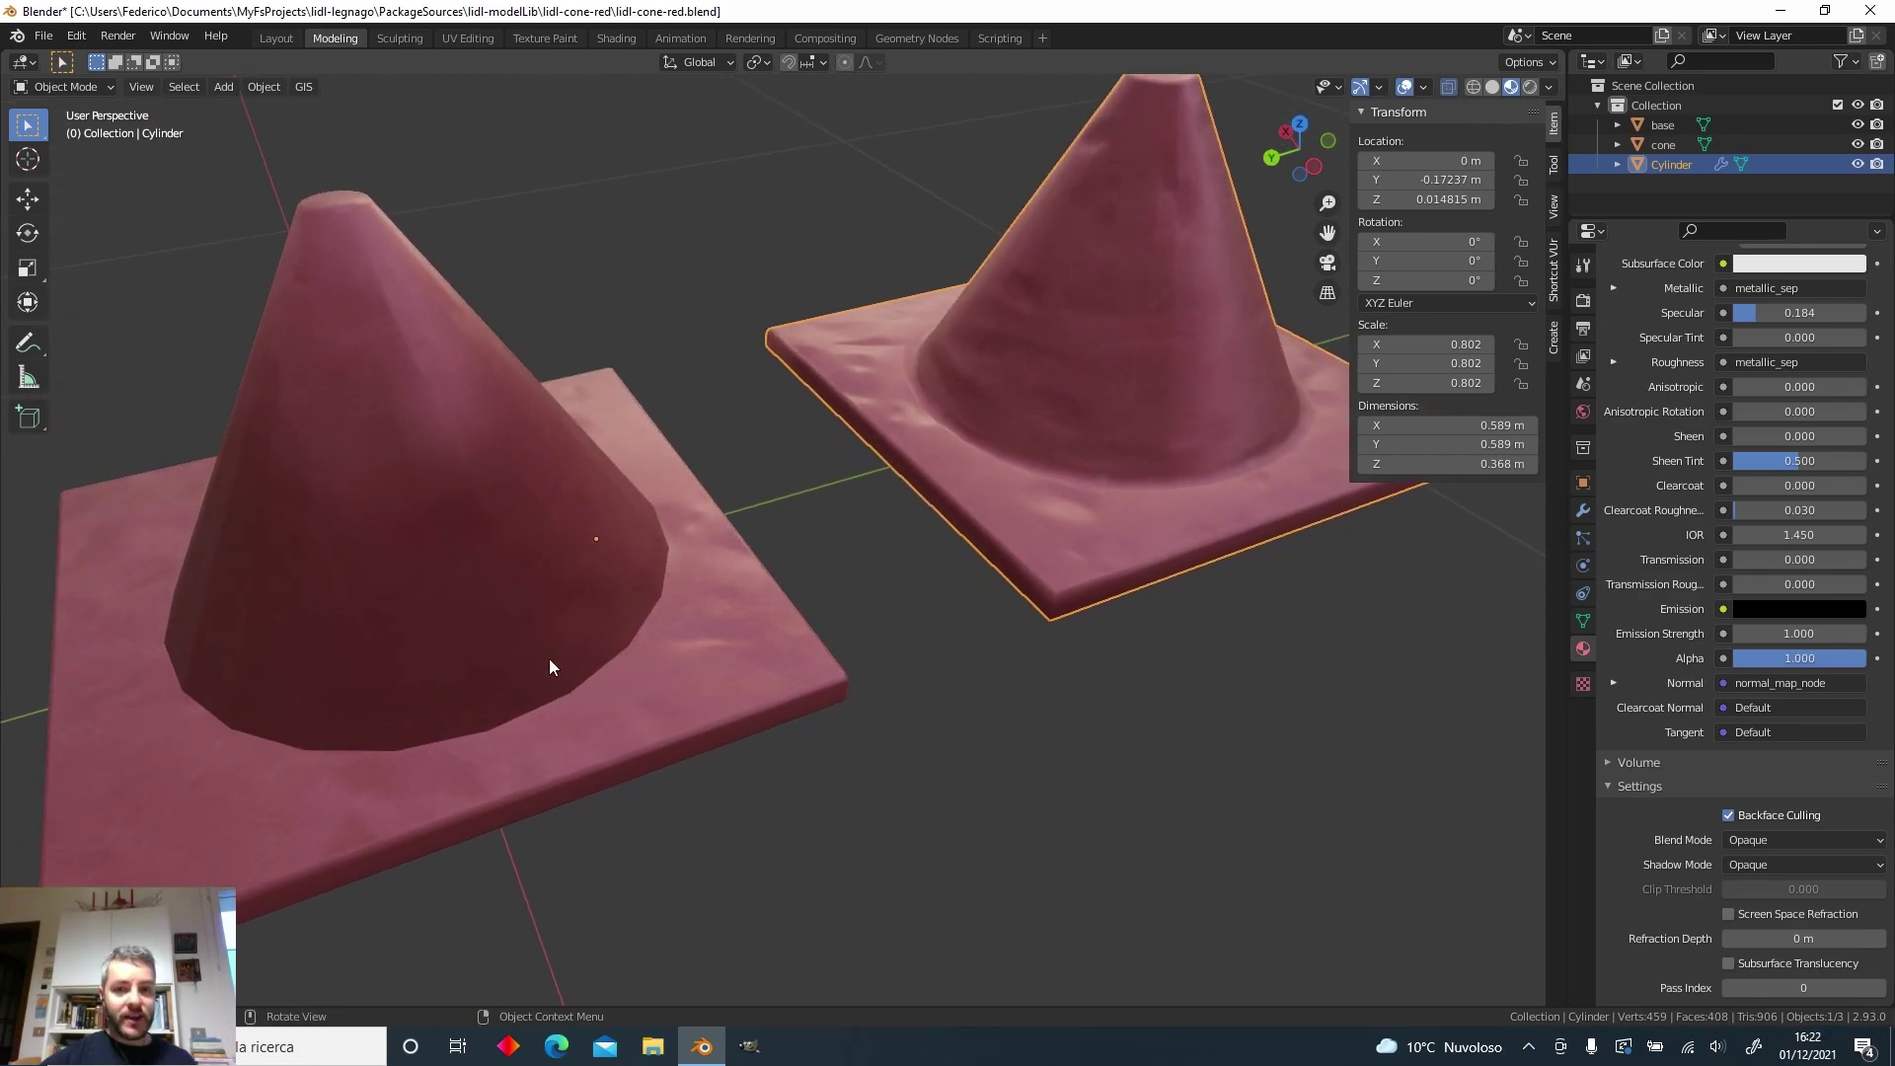
{"action": "middle_click_drag", "start_coordinate": [930, 499], "coordinate": [981, 755]}
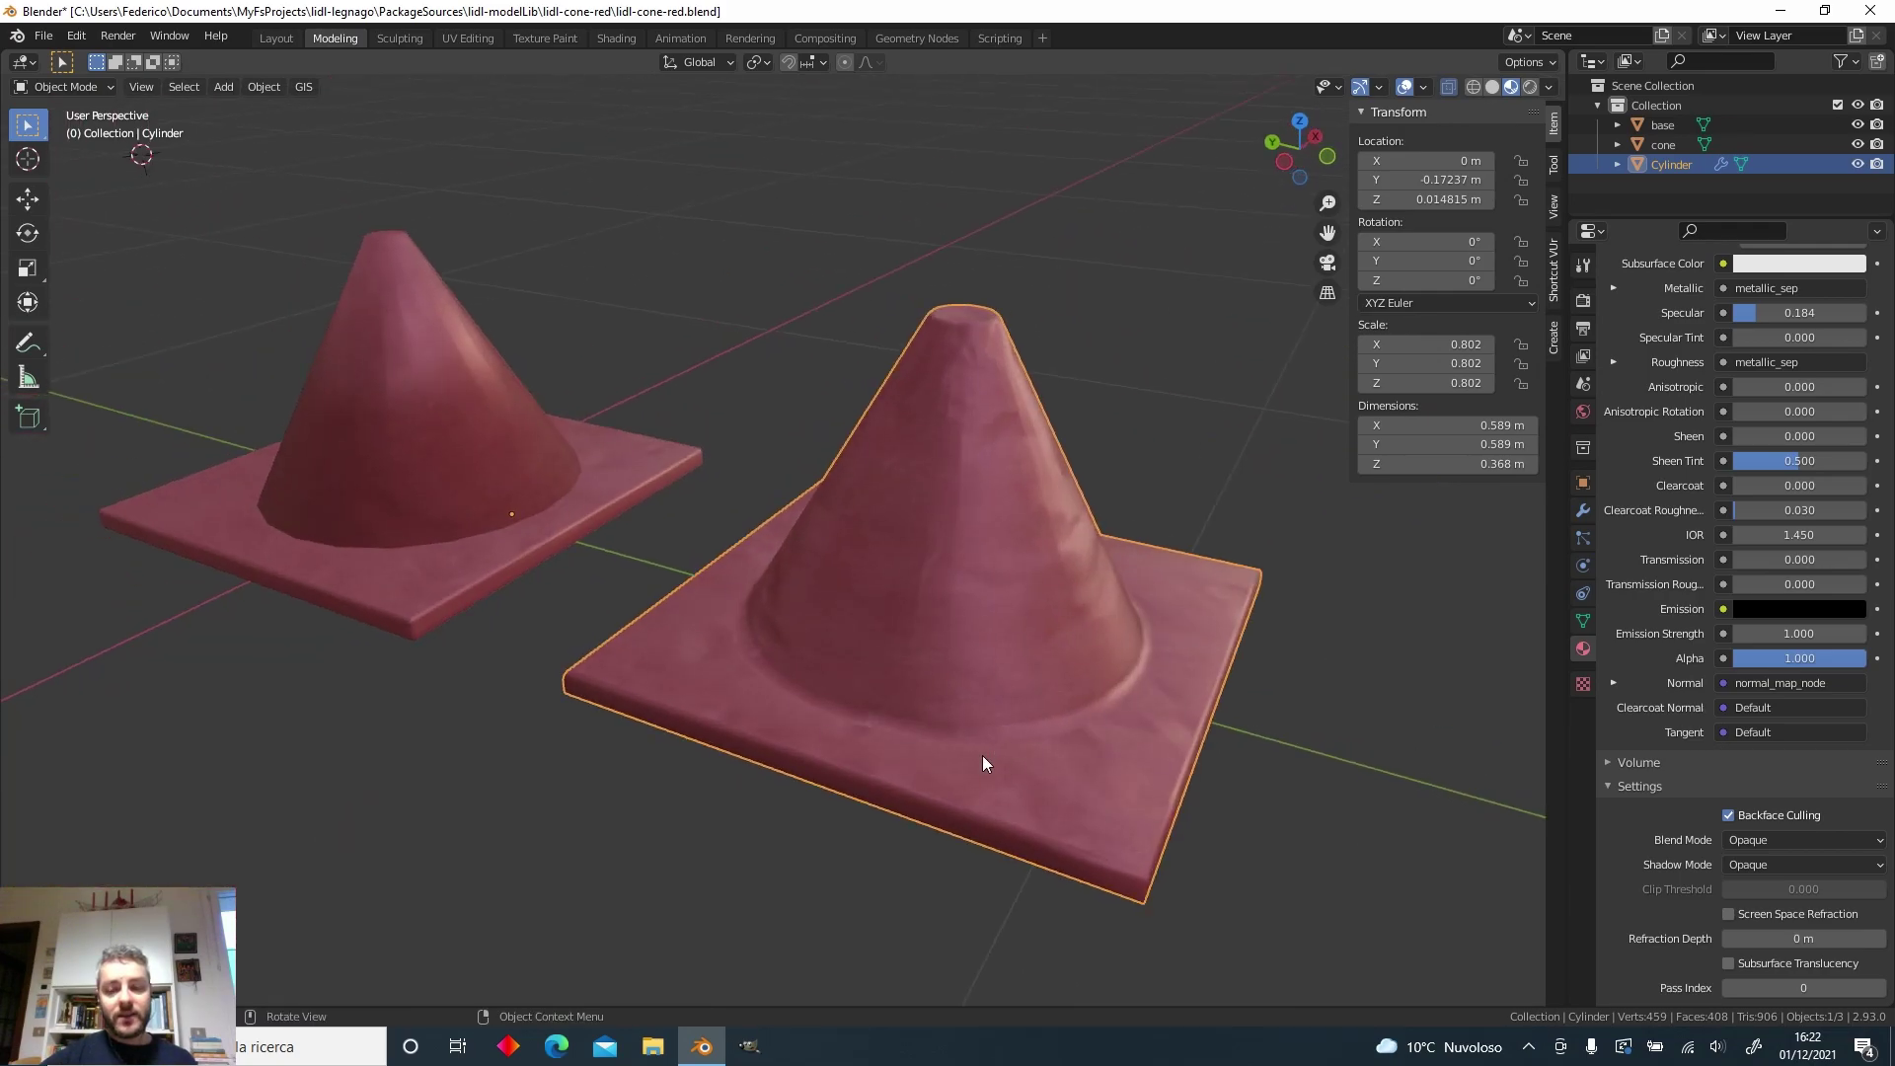
{"action": "middle_click_drag", "start_coordinate": [1010, 655], "coordinate": [1092, 469]}
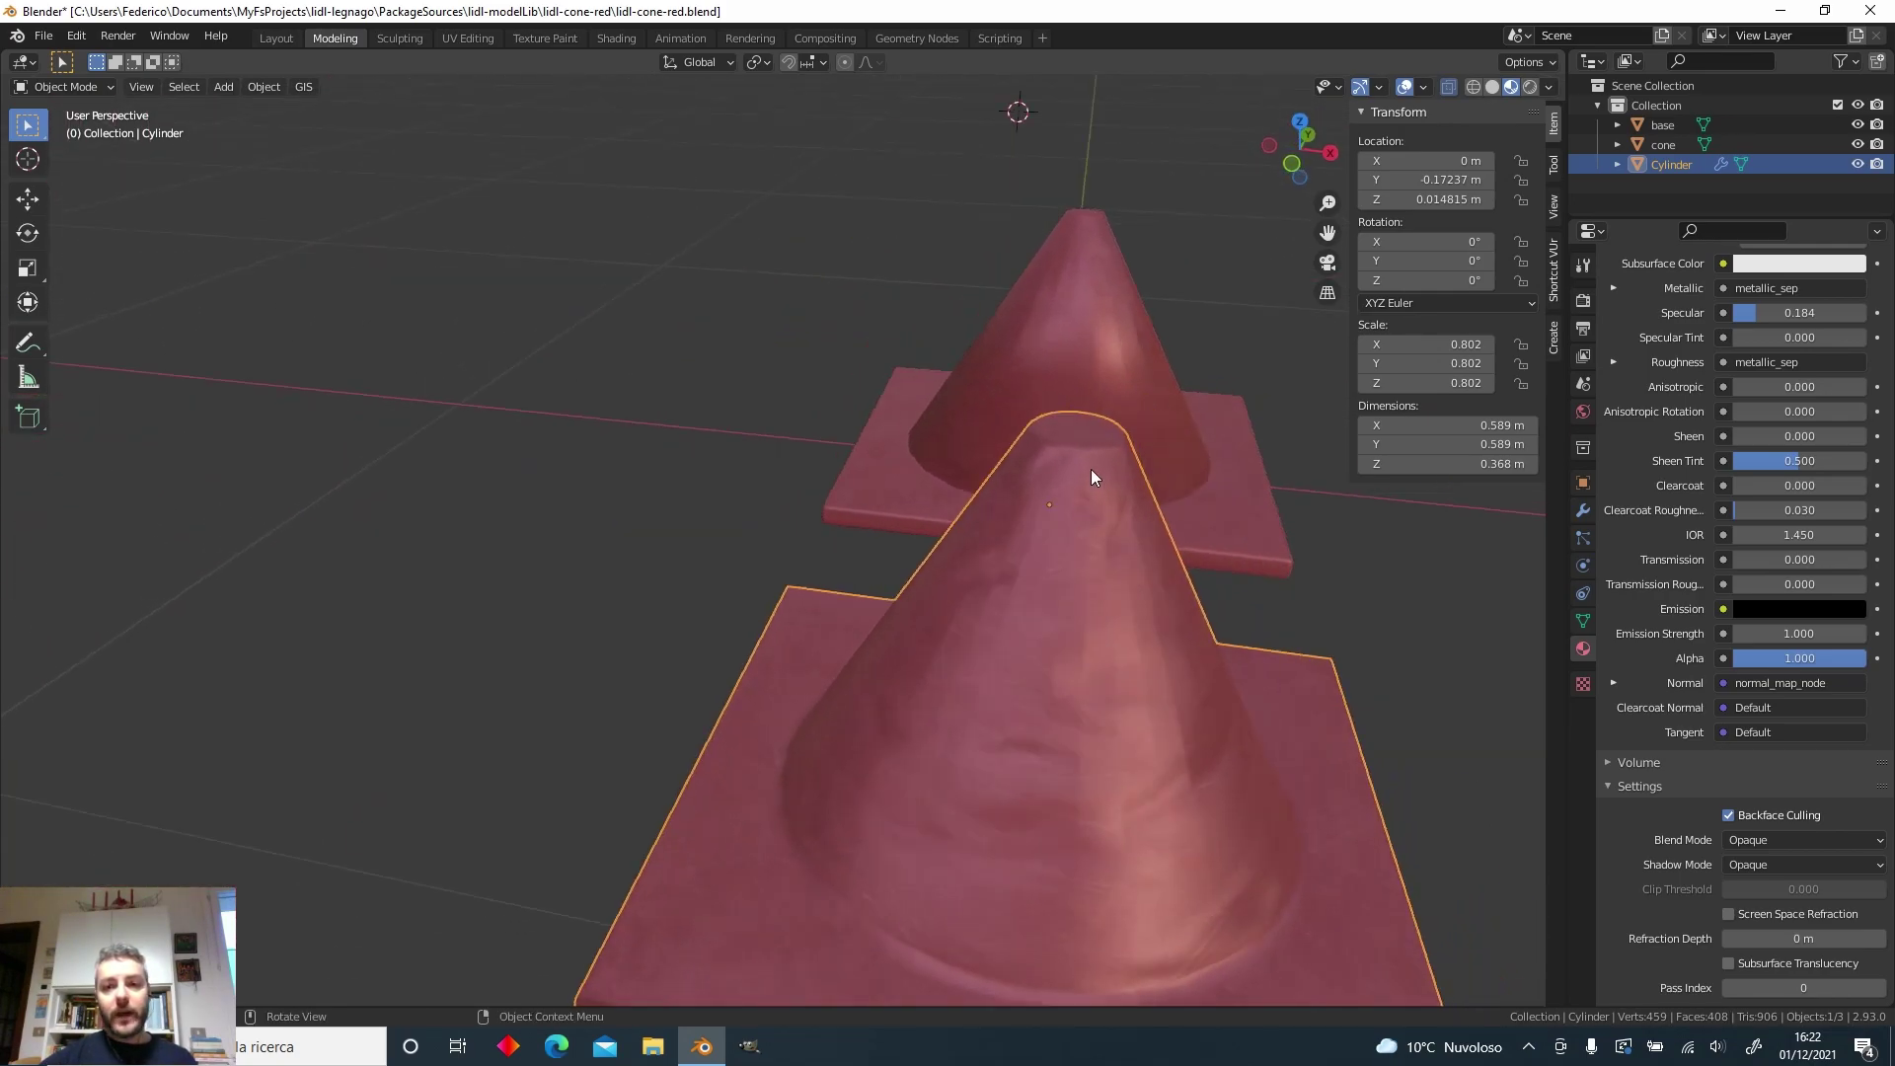
{"action": "middle_click_drag", "start_coordinate": [1034, 533], "coordinate": [693, 565]}
{"action": "middle_click_drag", "start_coordinate": [1111, 651], "coordinate": [1157, 719], "text": "shift"}
{"action": "scroll", "coordinate": [944, 736], "scroll_direction": "down", "scroll_amount": 3}
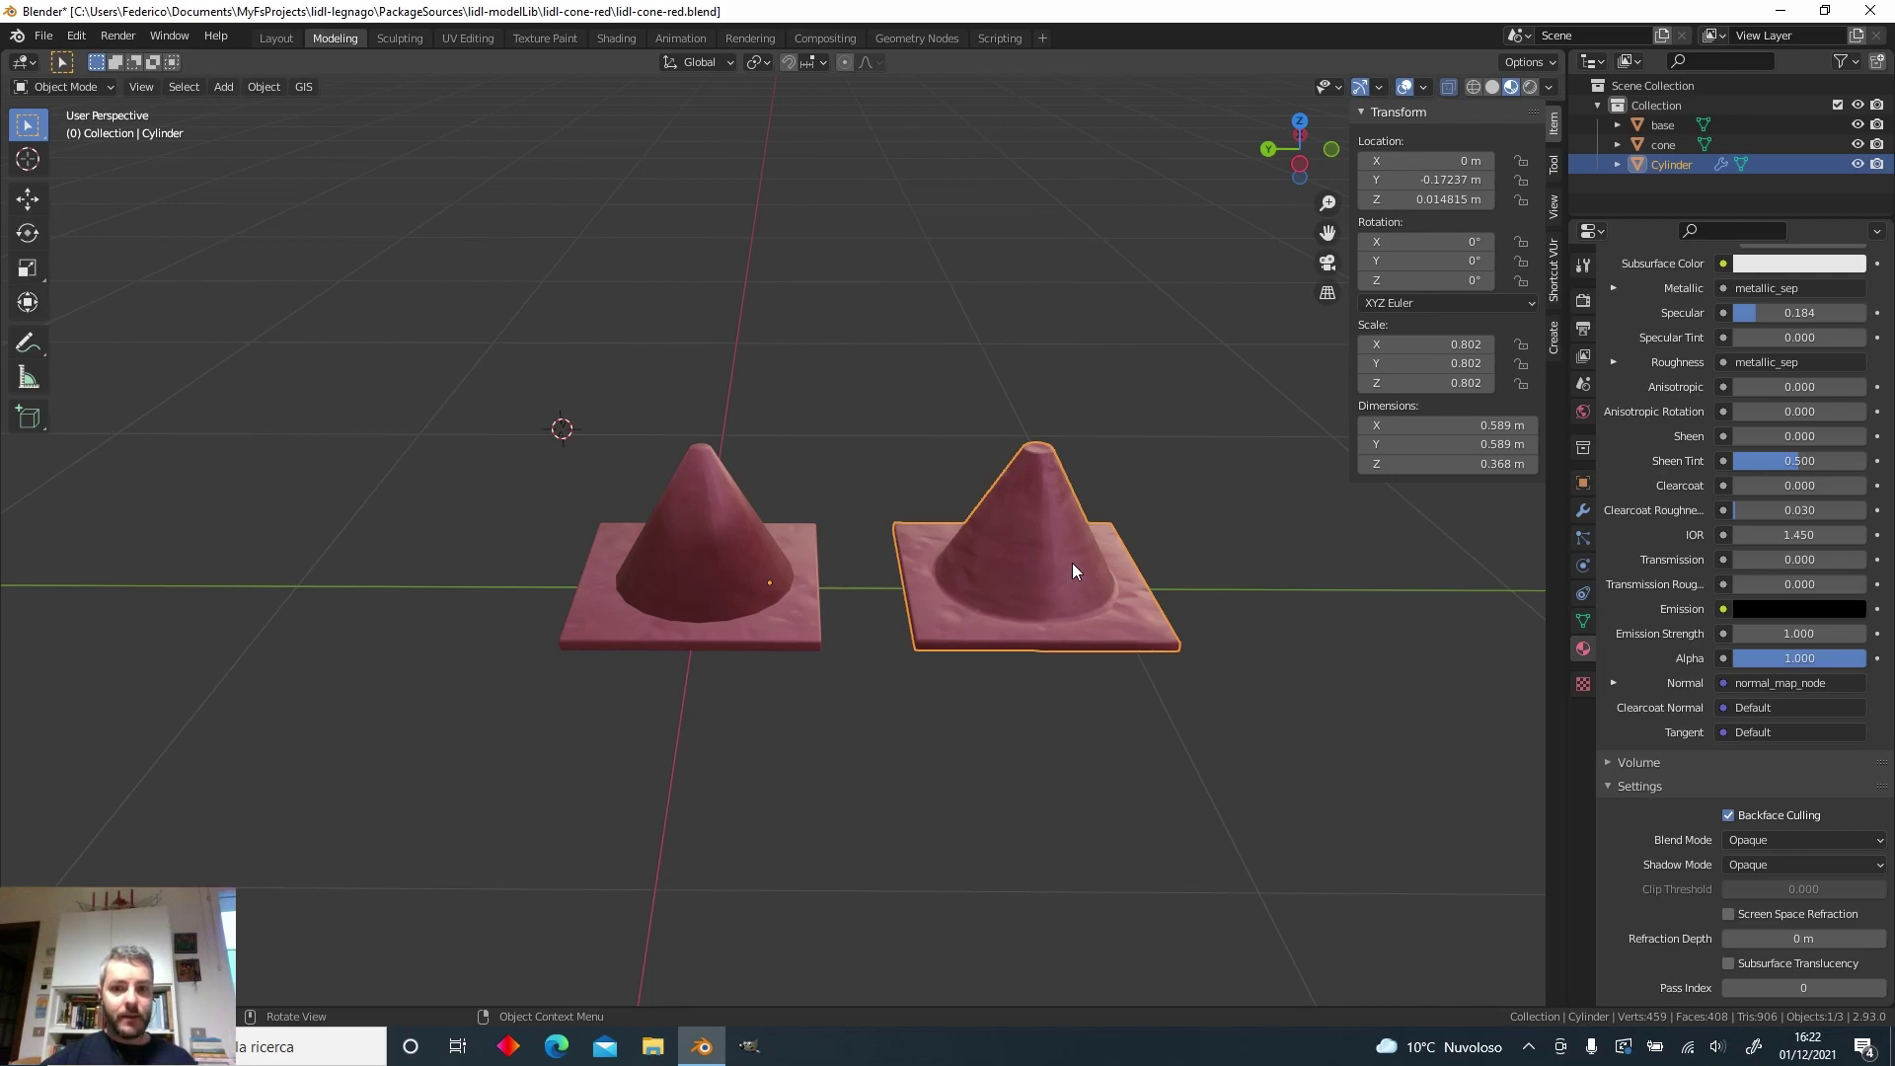
{"action": "middle_click_drag", "start_coordinate": [1073, 563], "coordinate": [979, 539], "text": "shift"}
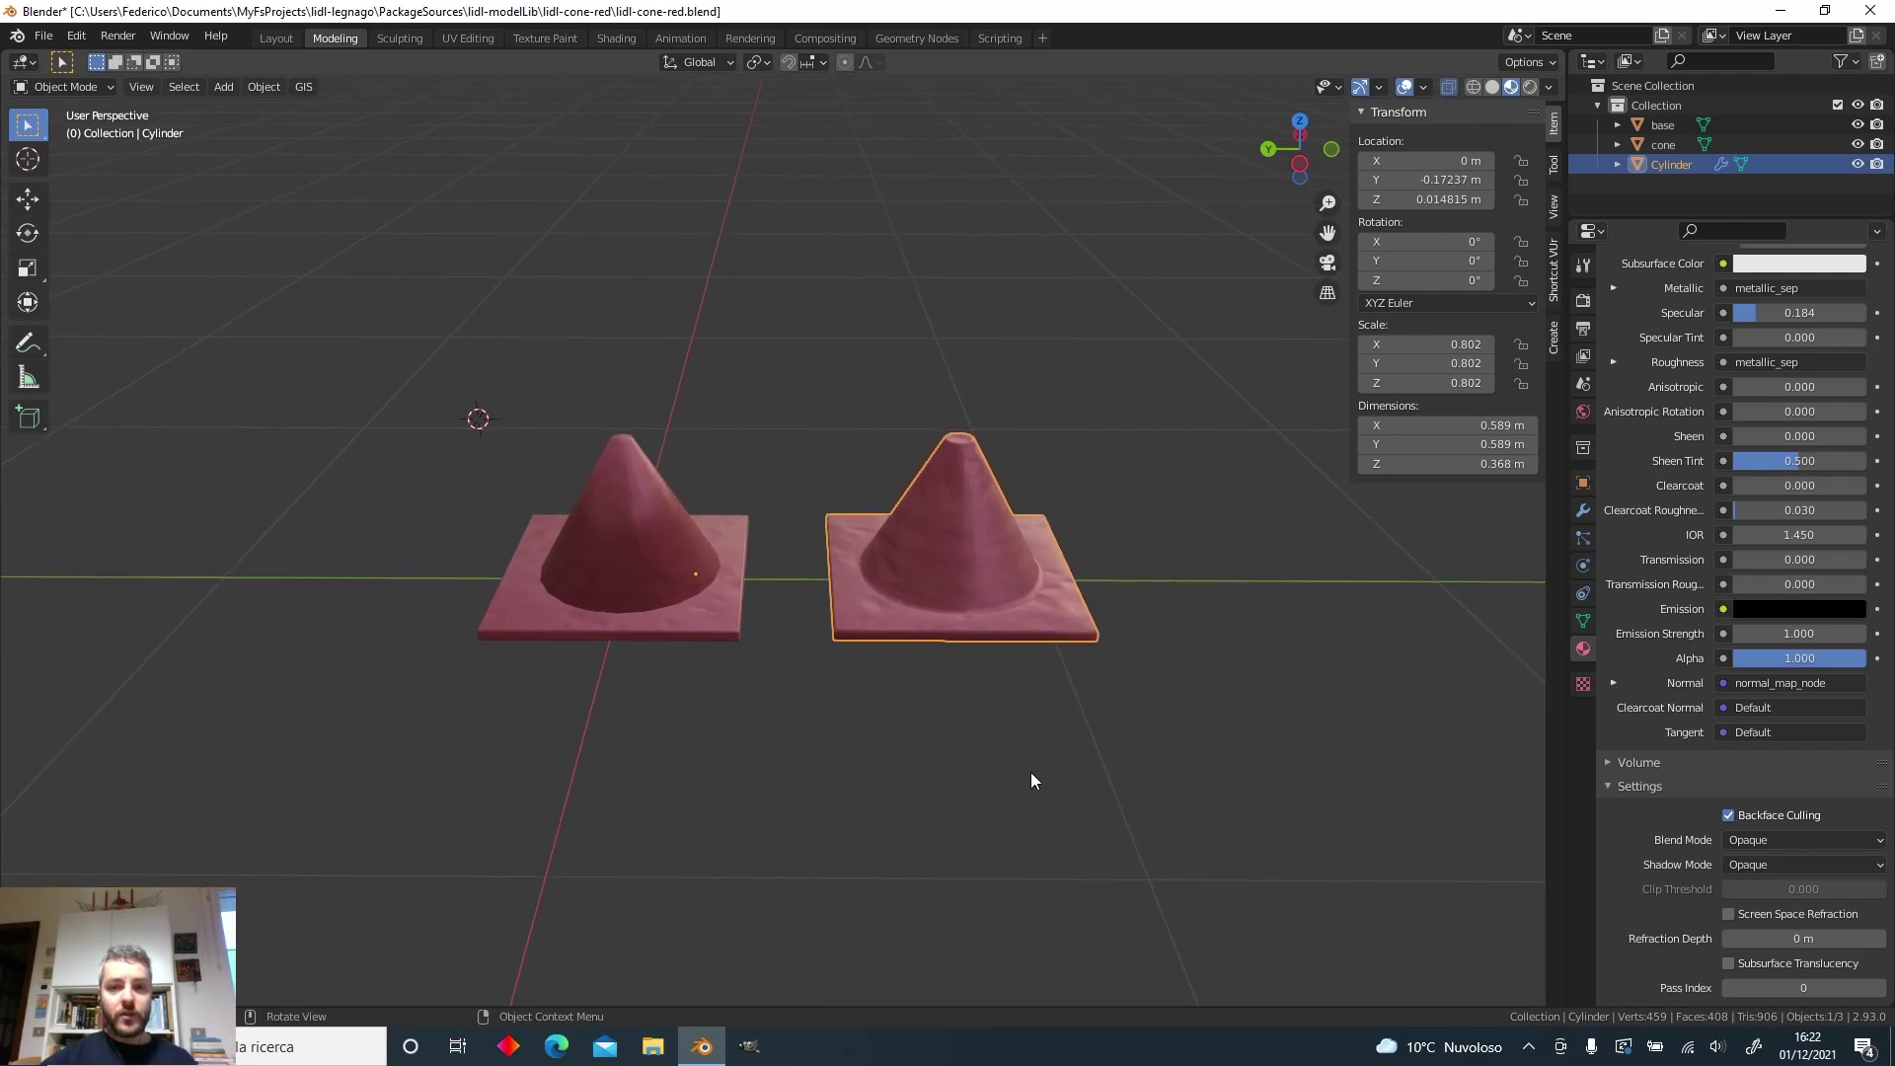
Check the mesh statistics of the two-part cone by selecting its cone and base together in Edit Mode.
{"action": "left_click", "coordinate": [590, 577]}
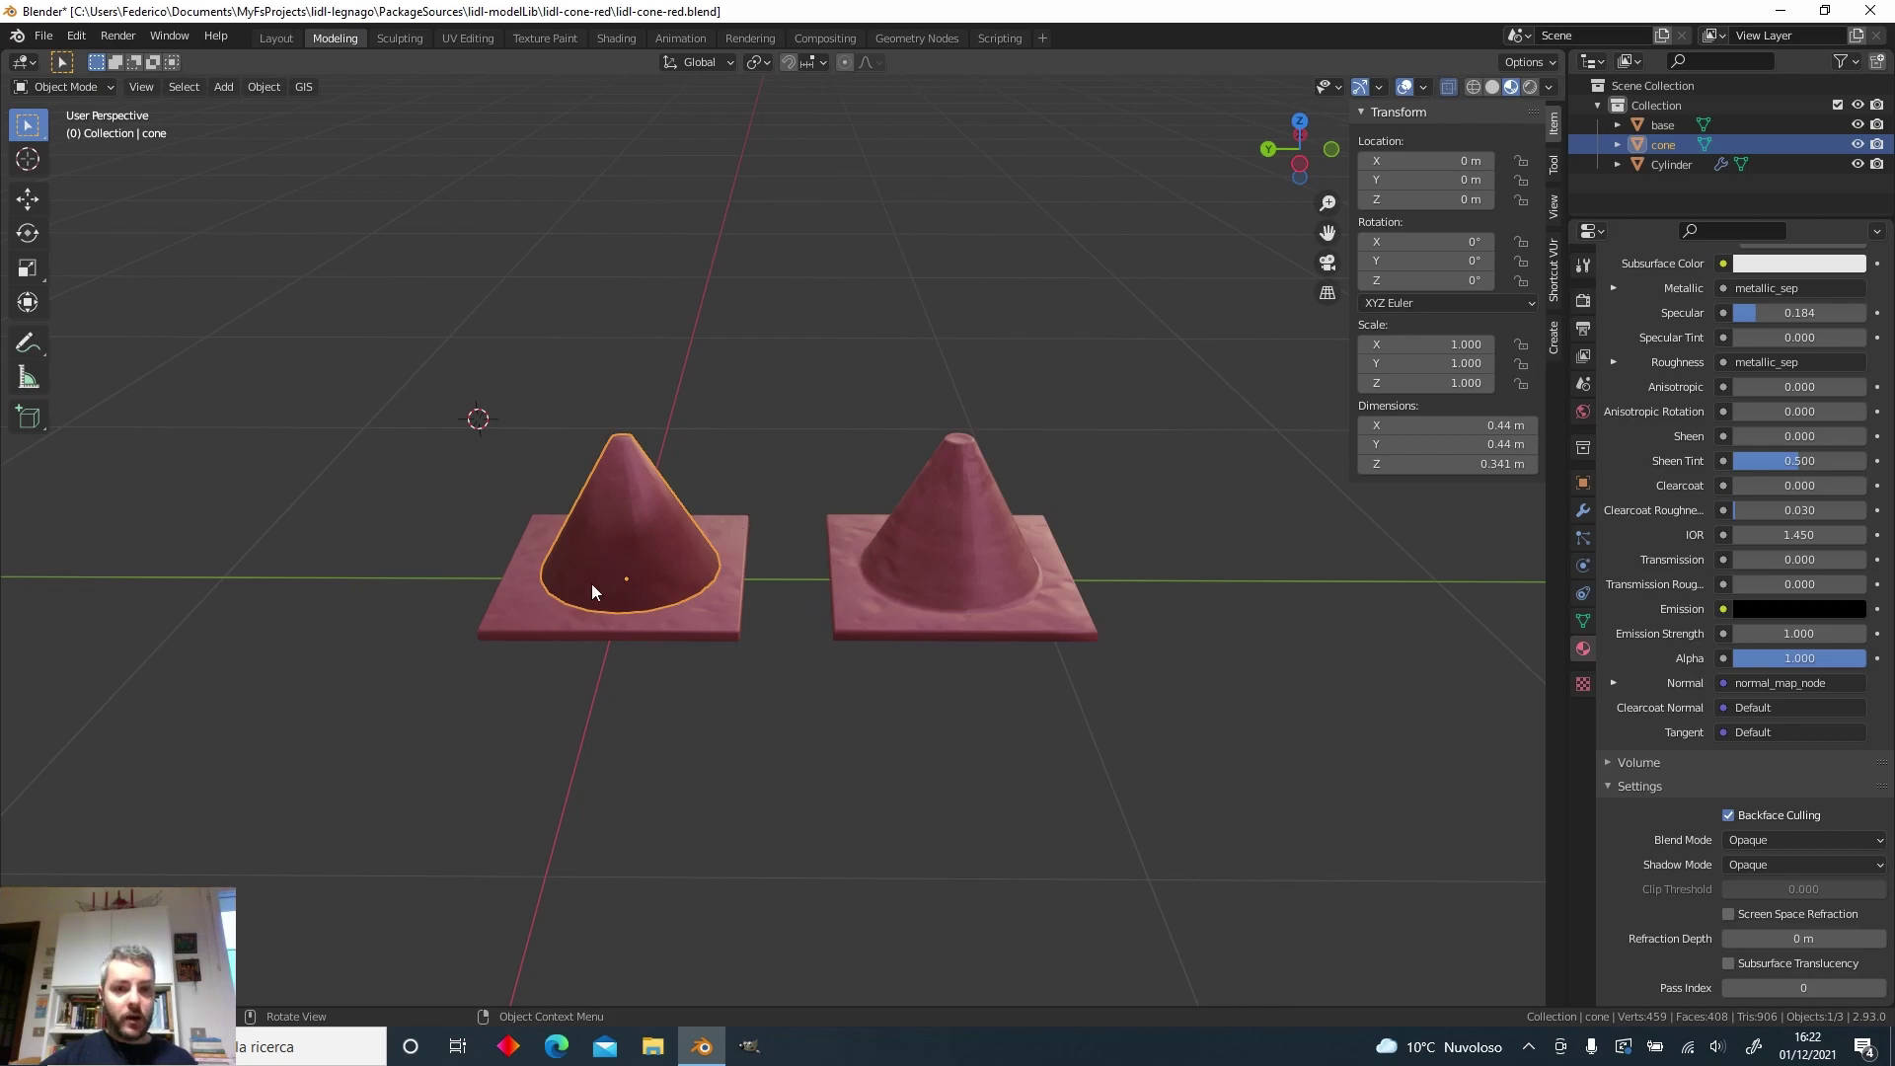
{"action": "left_click", "coordinate": [703, 622], "text": "shift"}
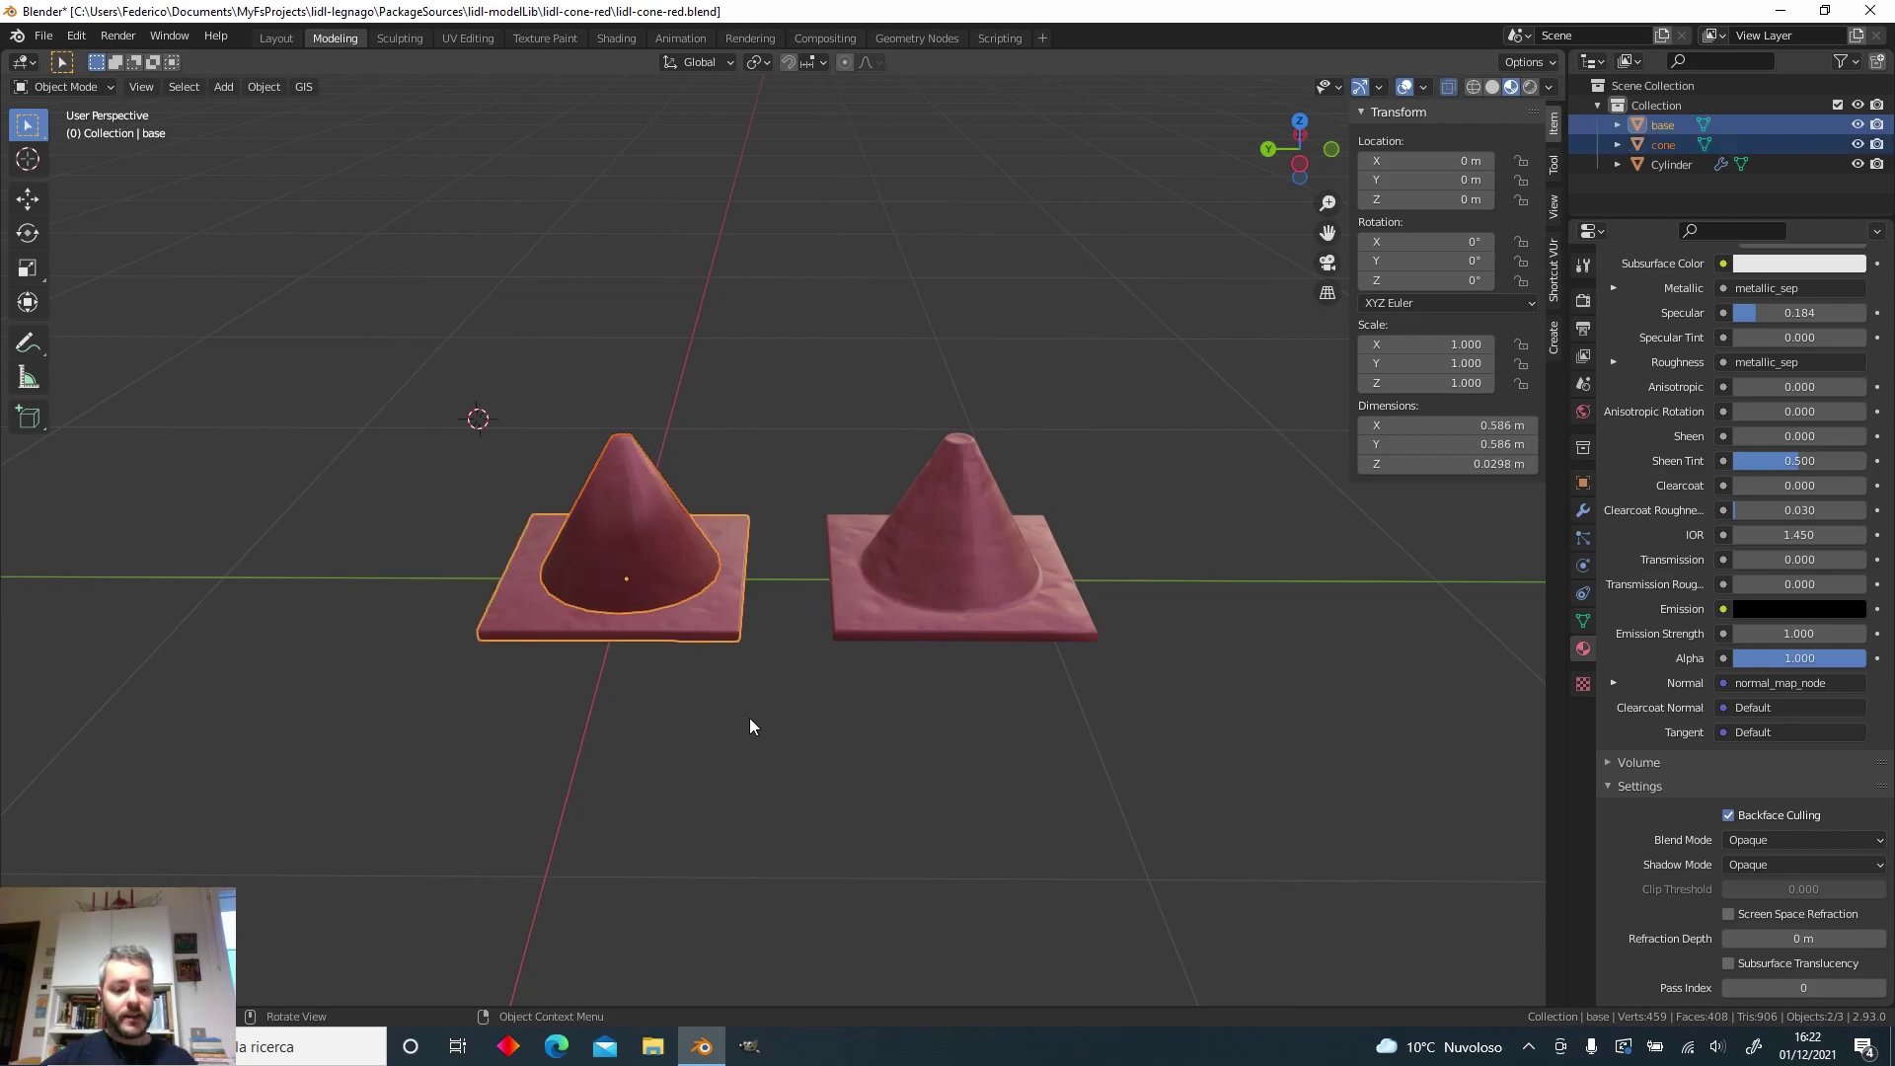
{"action": "key", "text": "Tab"}
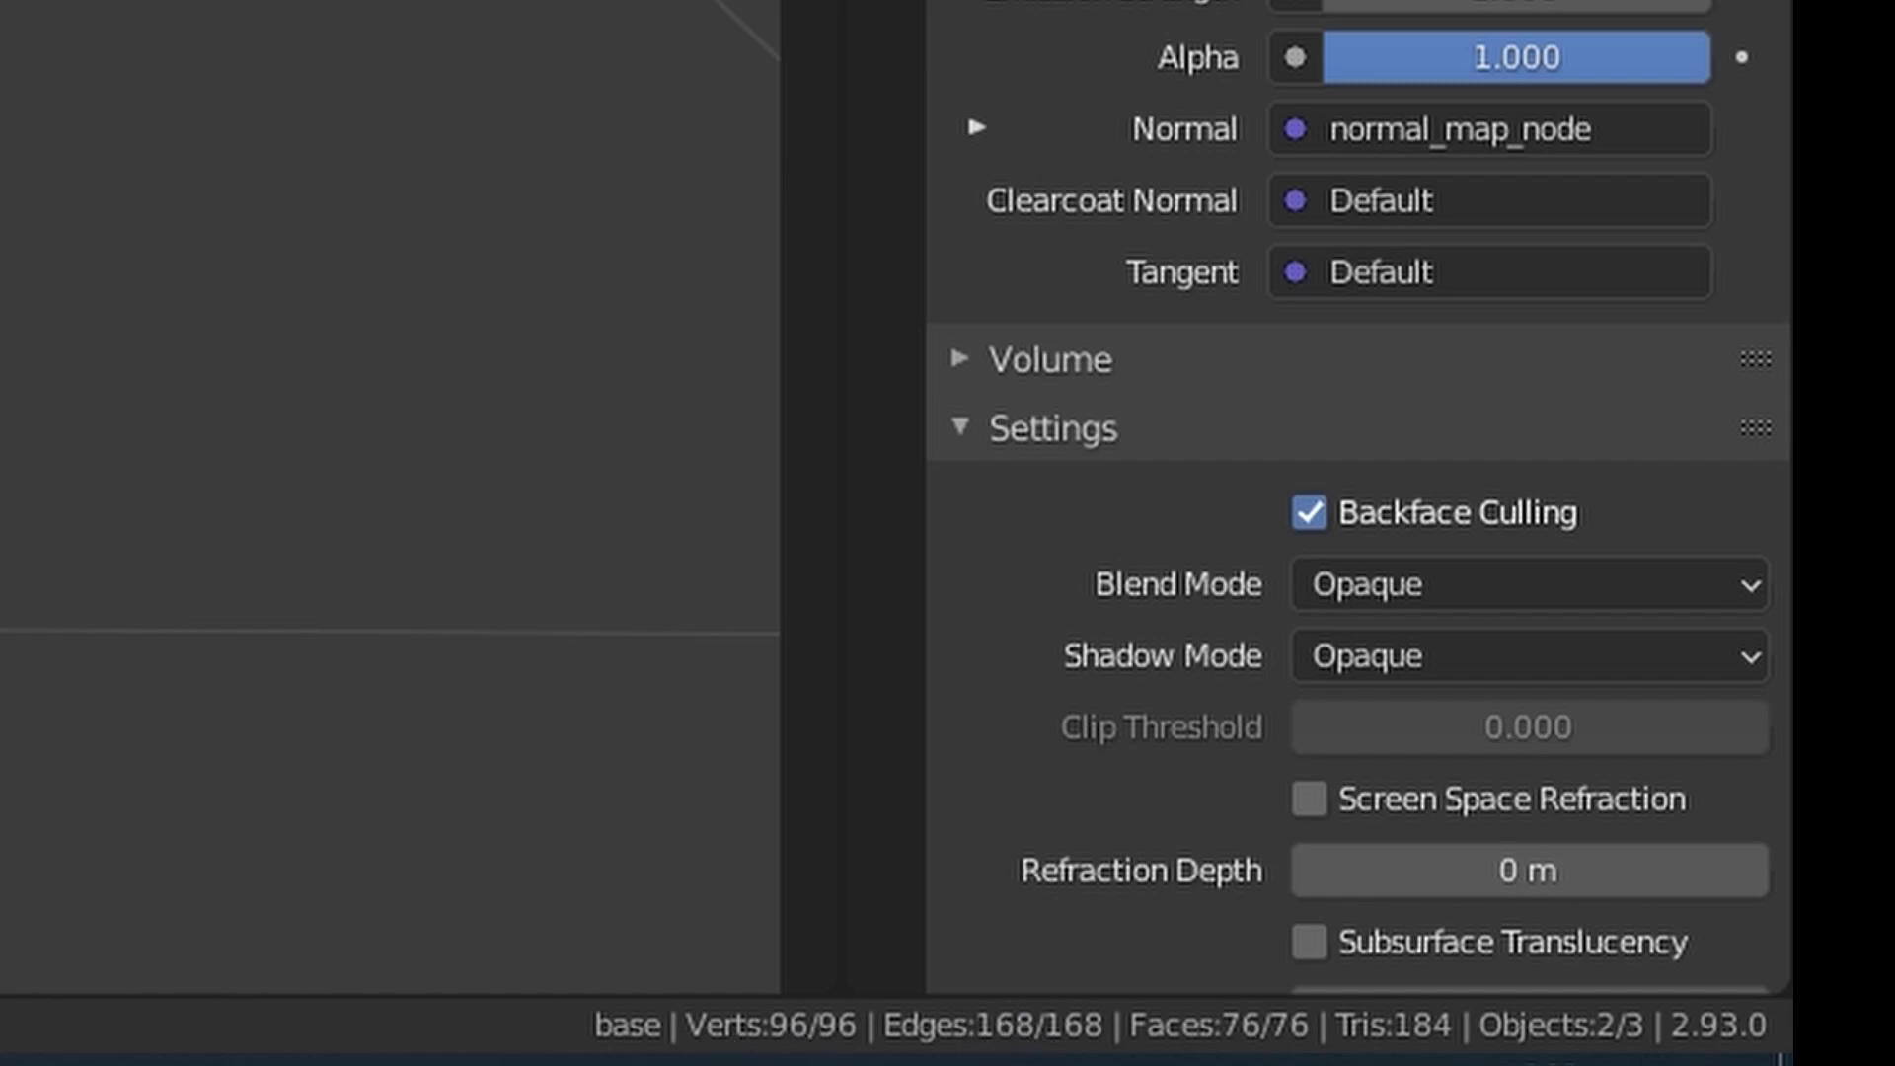
{"action": "key", "text": "Tab"}
{"action": "key", "text": "Tab"}
Inspect the Cylinder cone's full mesh and its statistics in Edit Mode, then return to Object Mode with nothing selected.
{"action": "key", "text": "a"}
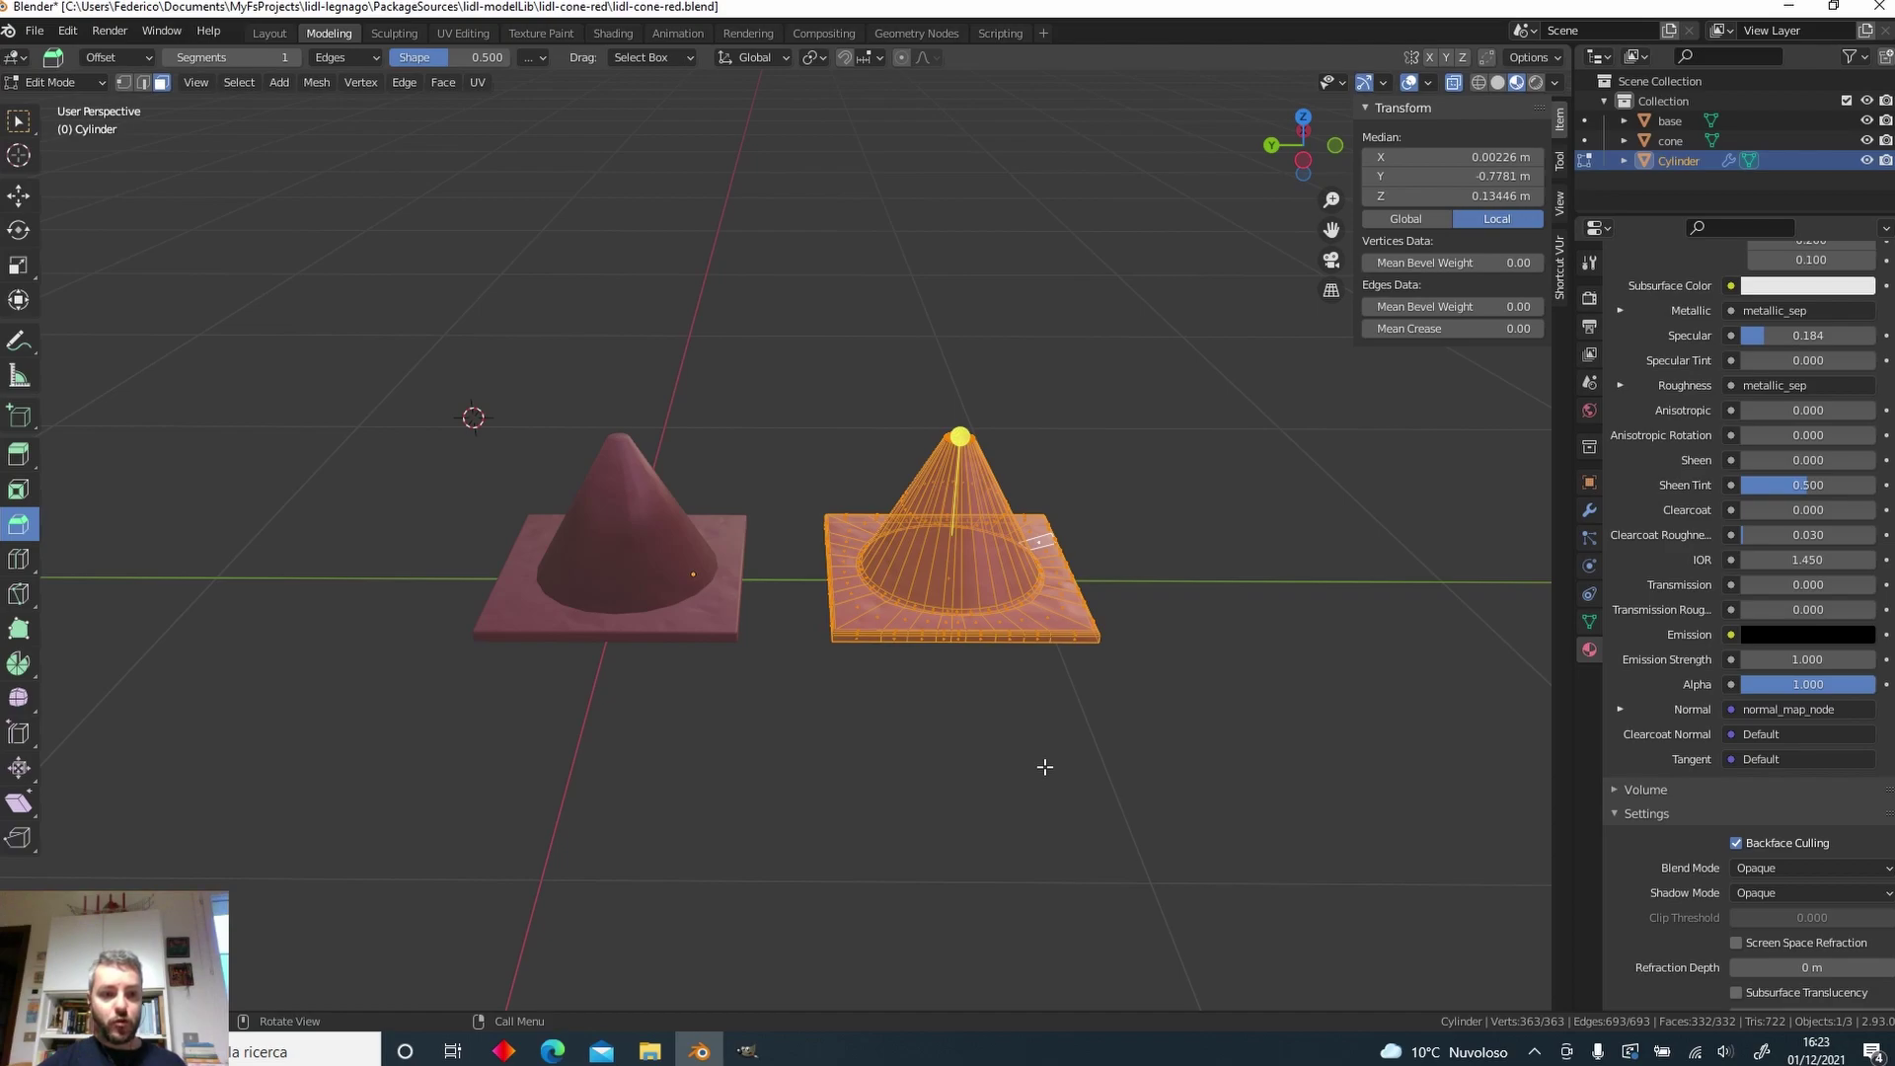
{"action": "left_click", "coordinate": [1046, 750]}
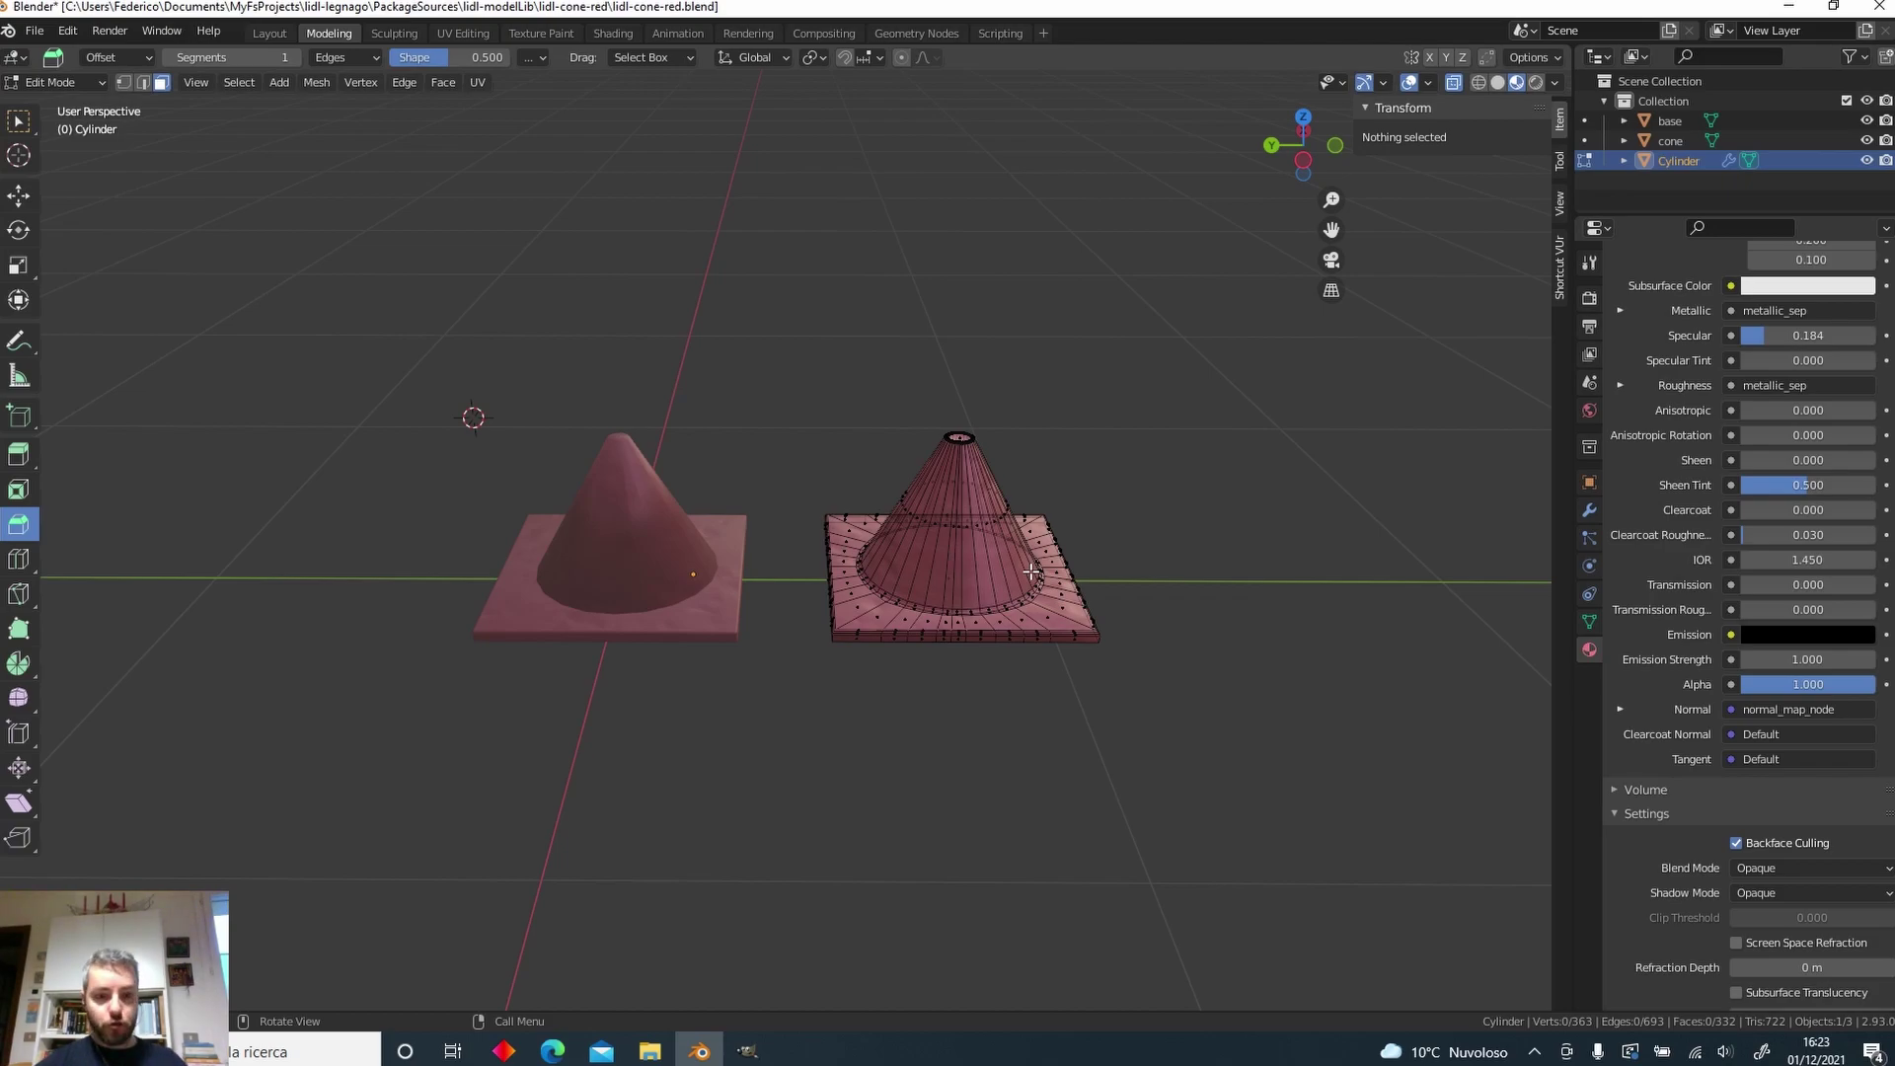
{"action": "scroll", "coordinate": [1032, 571], "scroll_direction": "up", "scroll_amount": 1}
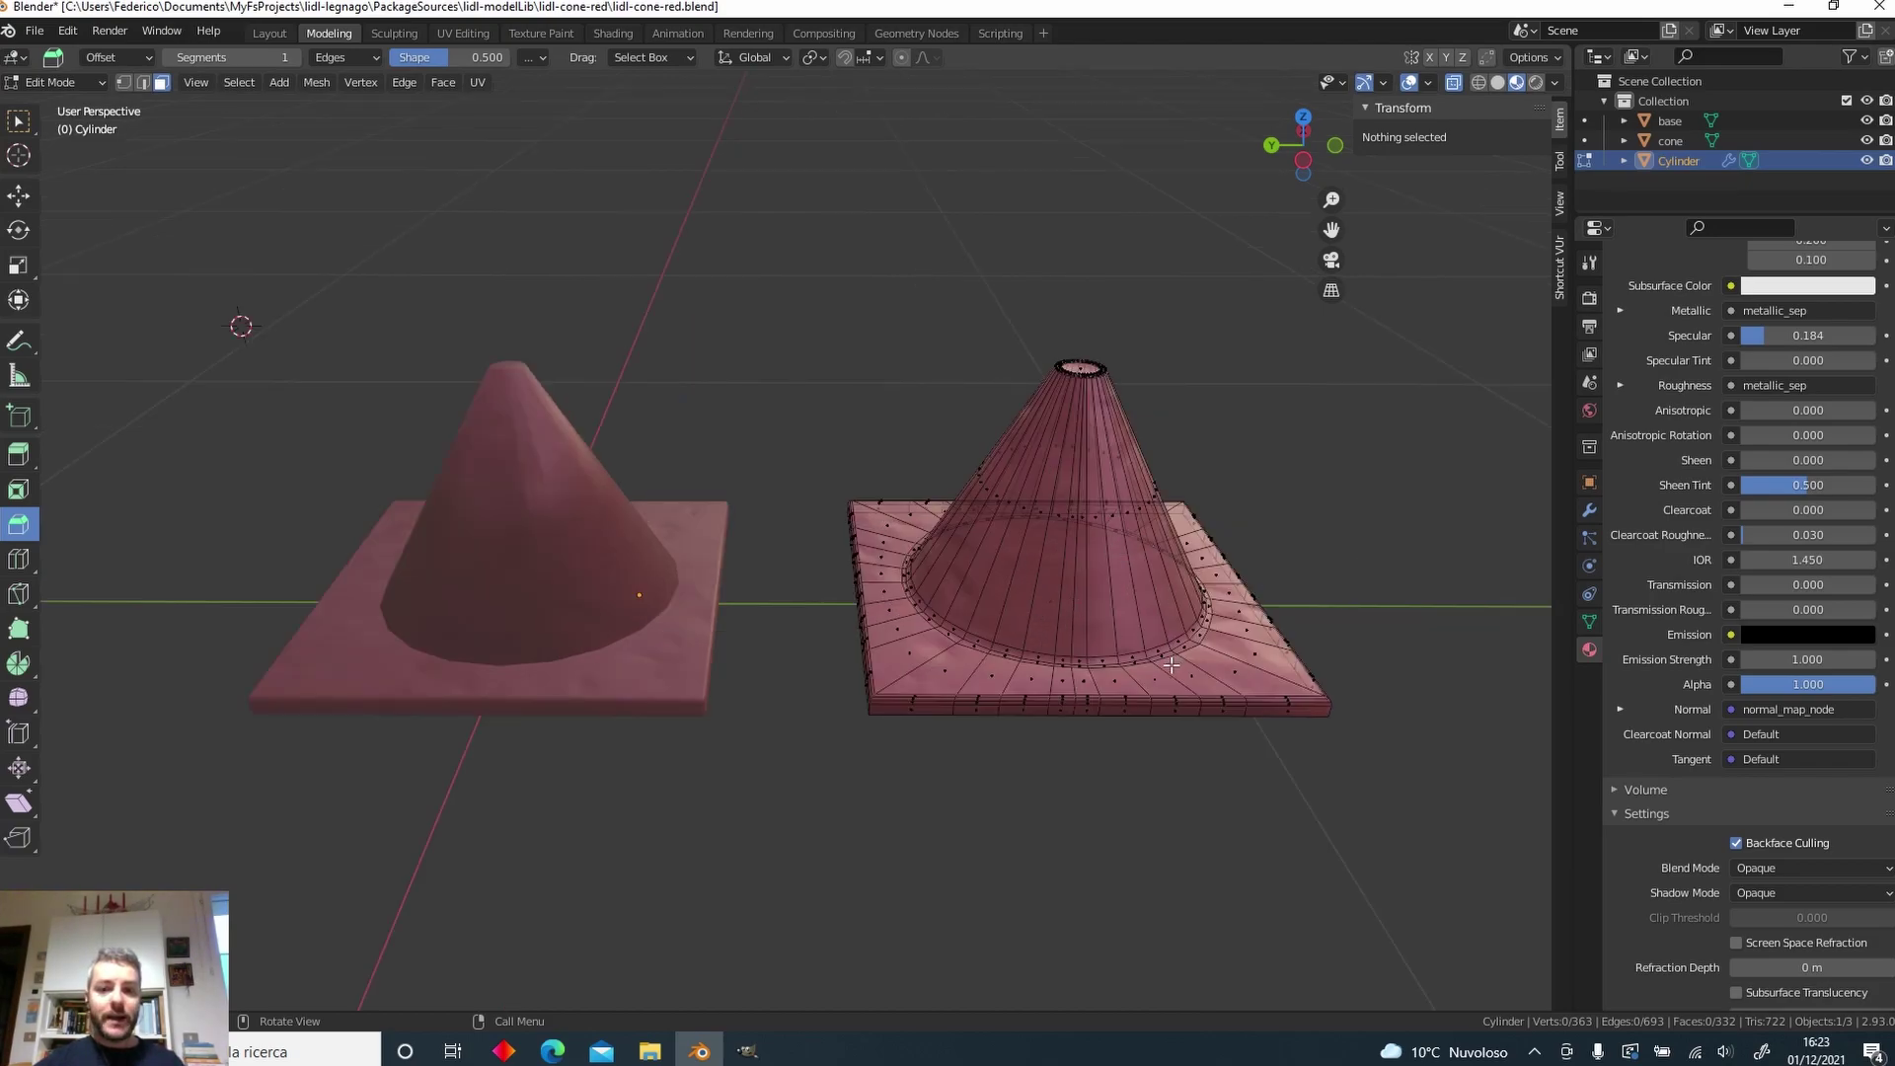
{"action": "scroll", "coordinate": [1119, 616], "scroll_direction": "up", "scroll_amount": 2}
{"action": "middle_click_drag", "start_coordinate": [1119, 616], "coordinate": [1009, 572], "text": "shift"}
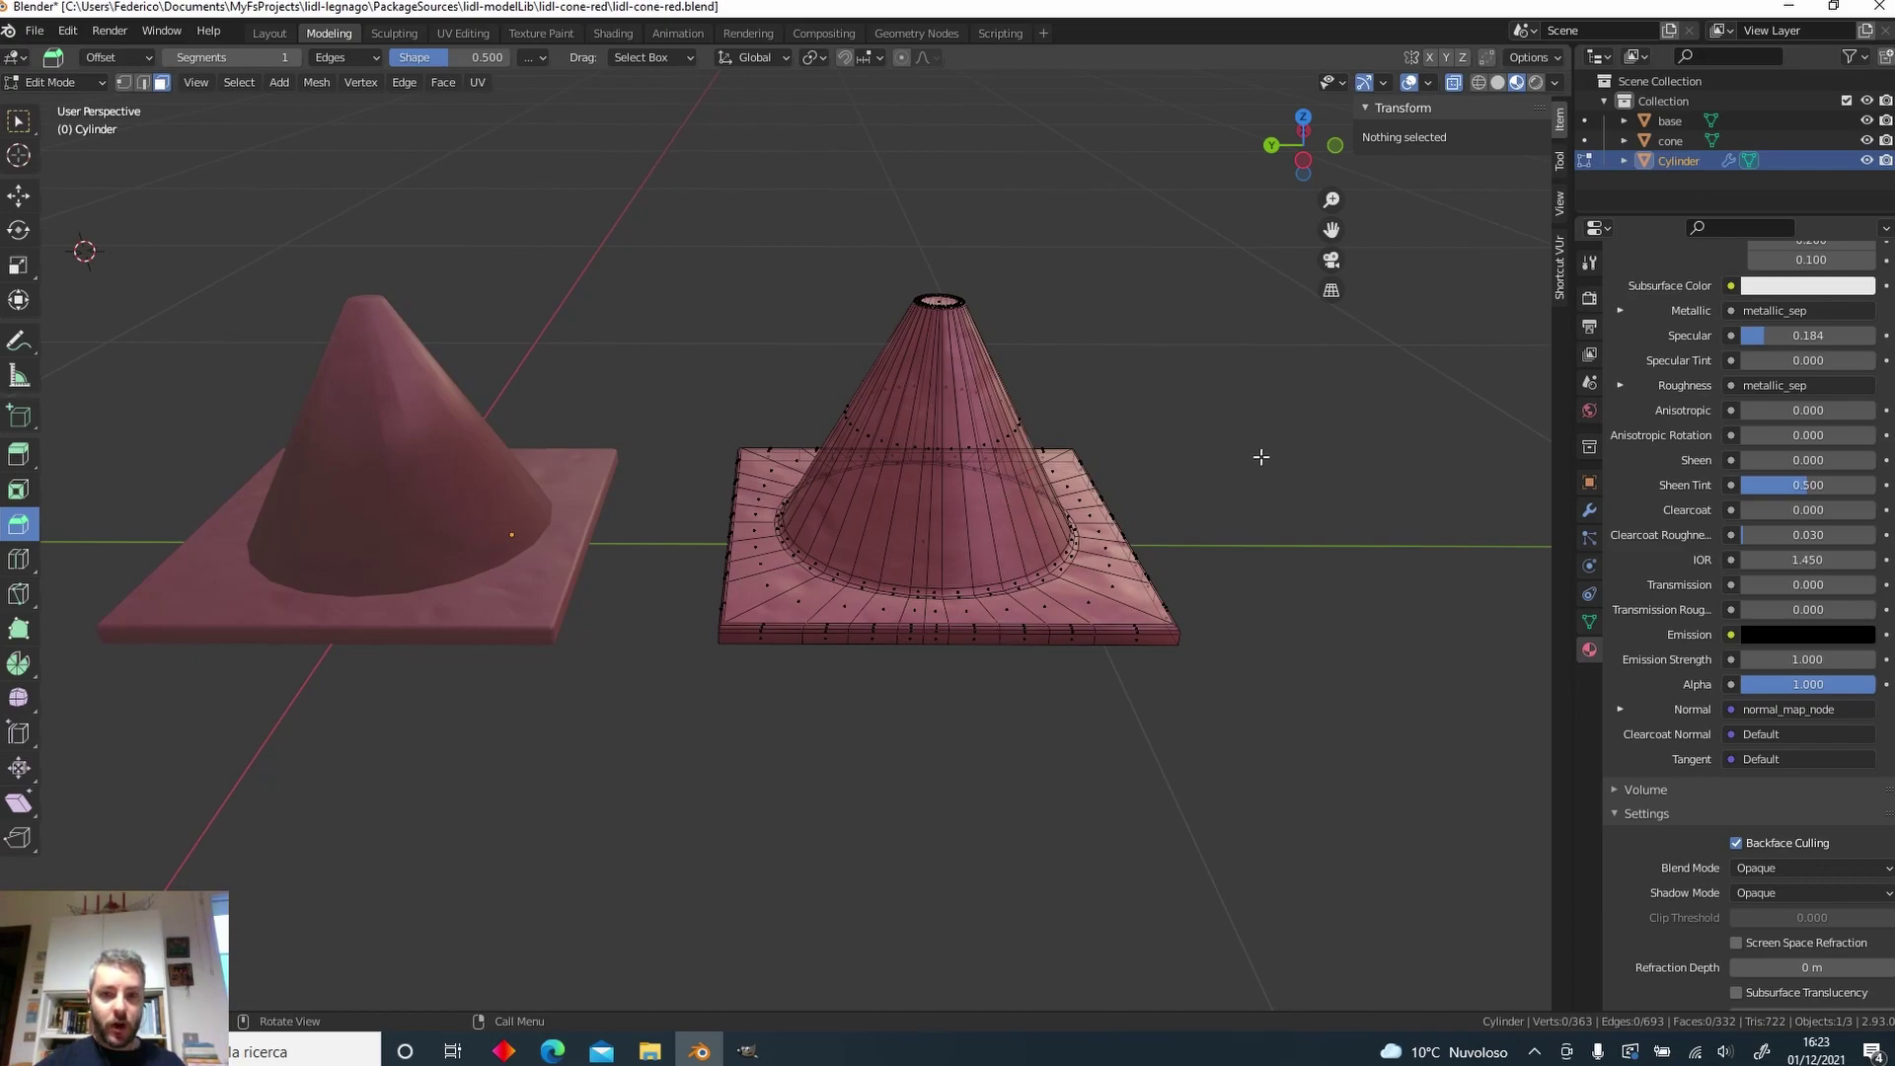
{"action": "scroll", "coordinate": [1082, 414], "scroll_direction": "down", "scroll_amount": 3}
{"action": "key", "text": "Tab"}
{"action": "left_click", "coordinate": [813, 422]}
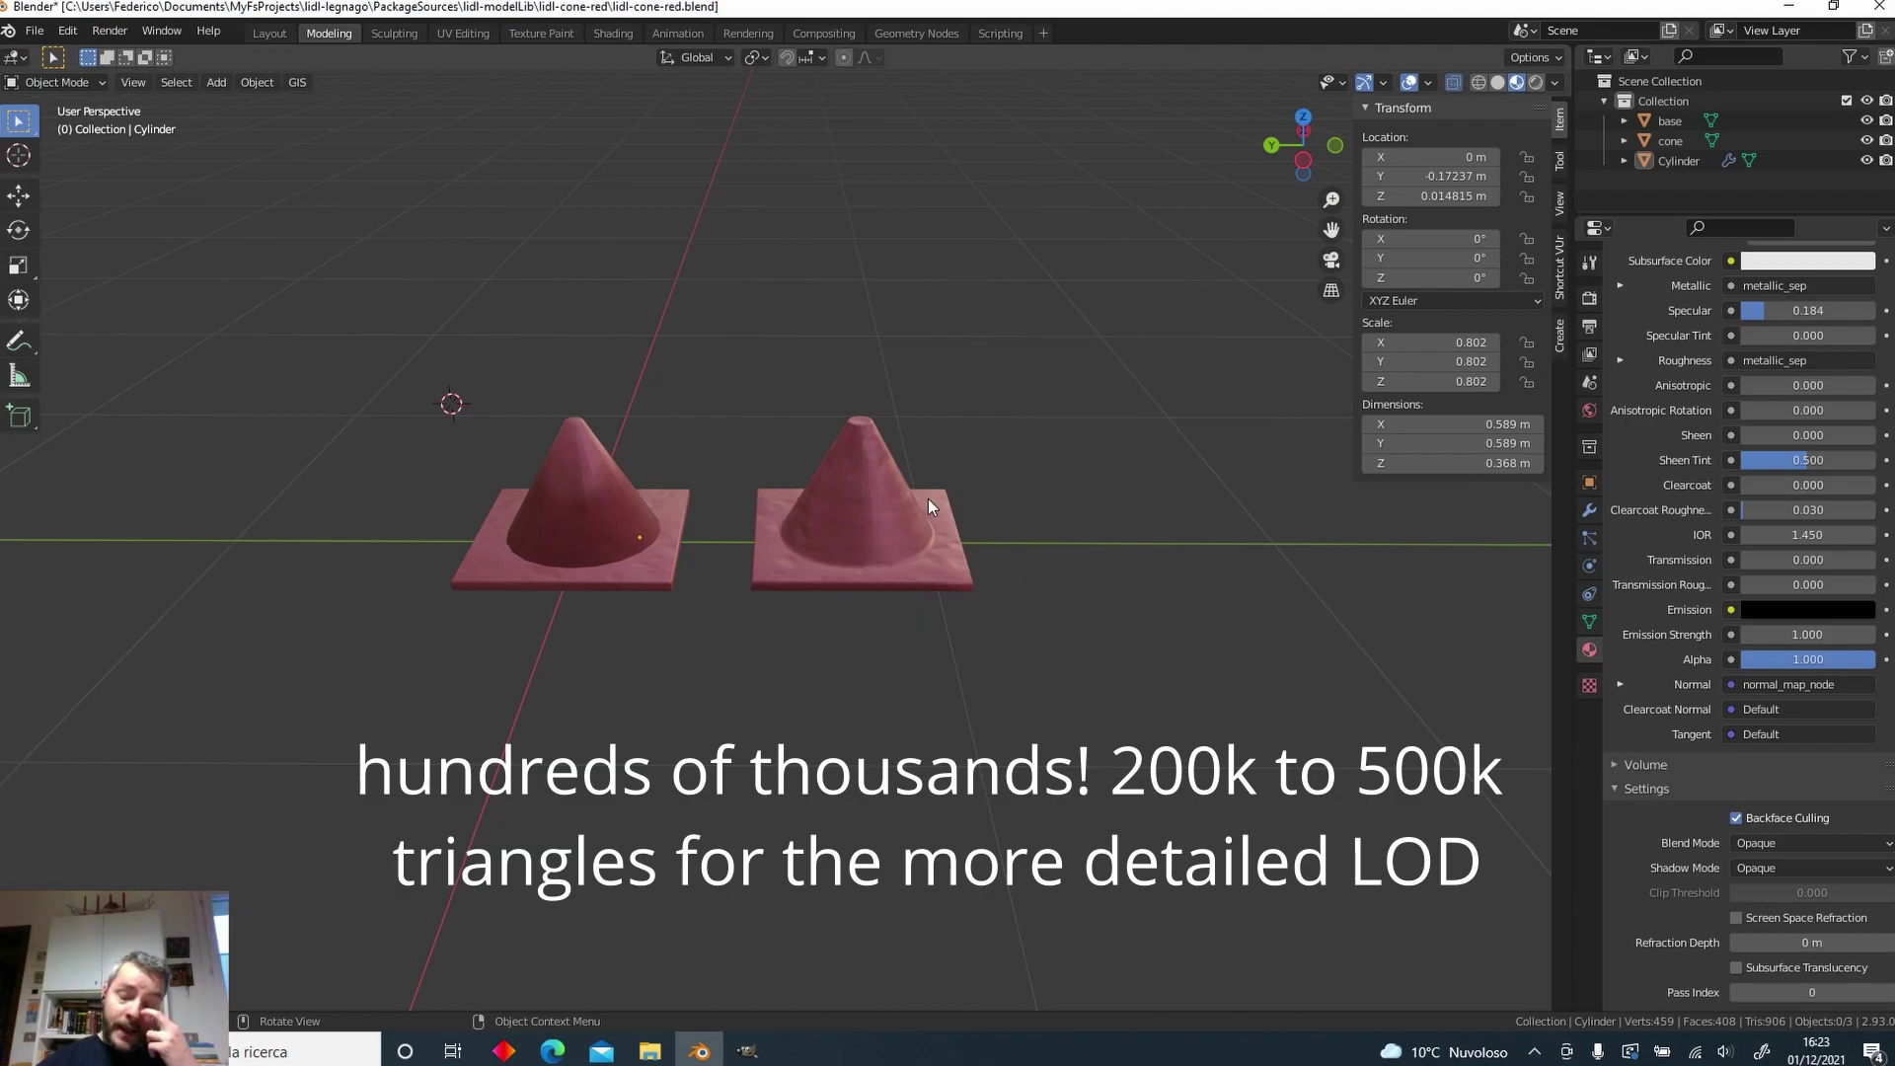
Rename the collection containing the Cylinder cone to x00.
{"action": "left_click", "coordinate": [880, 579]}
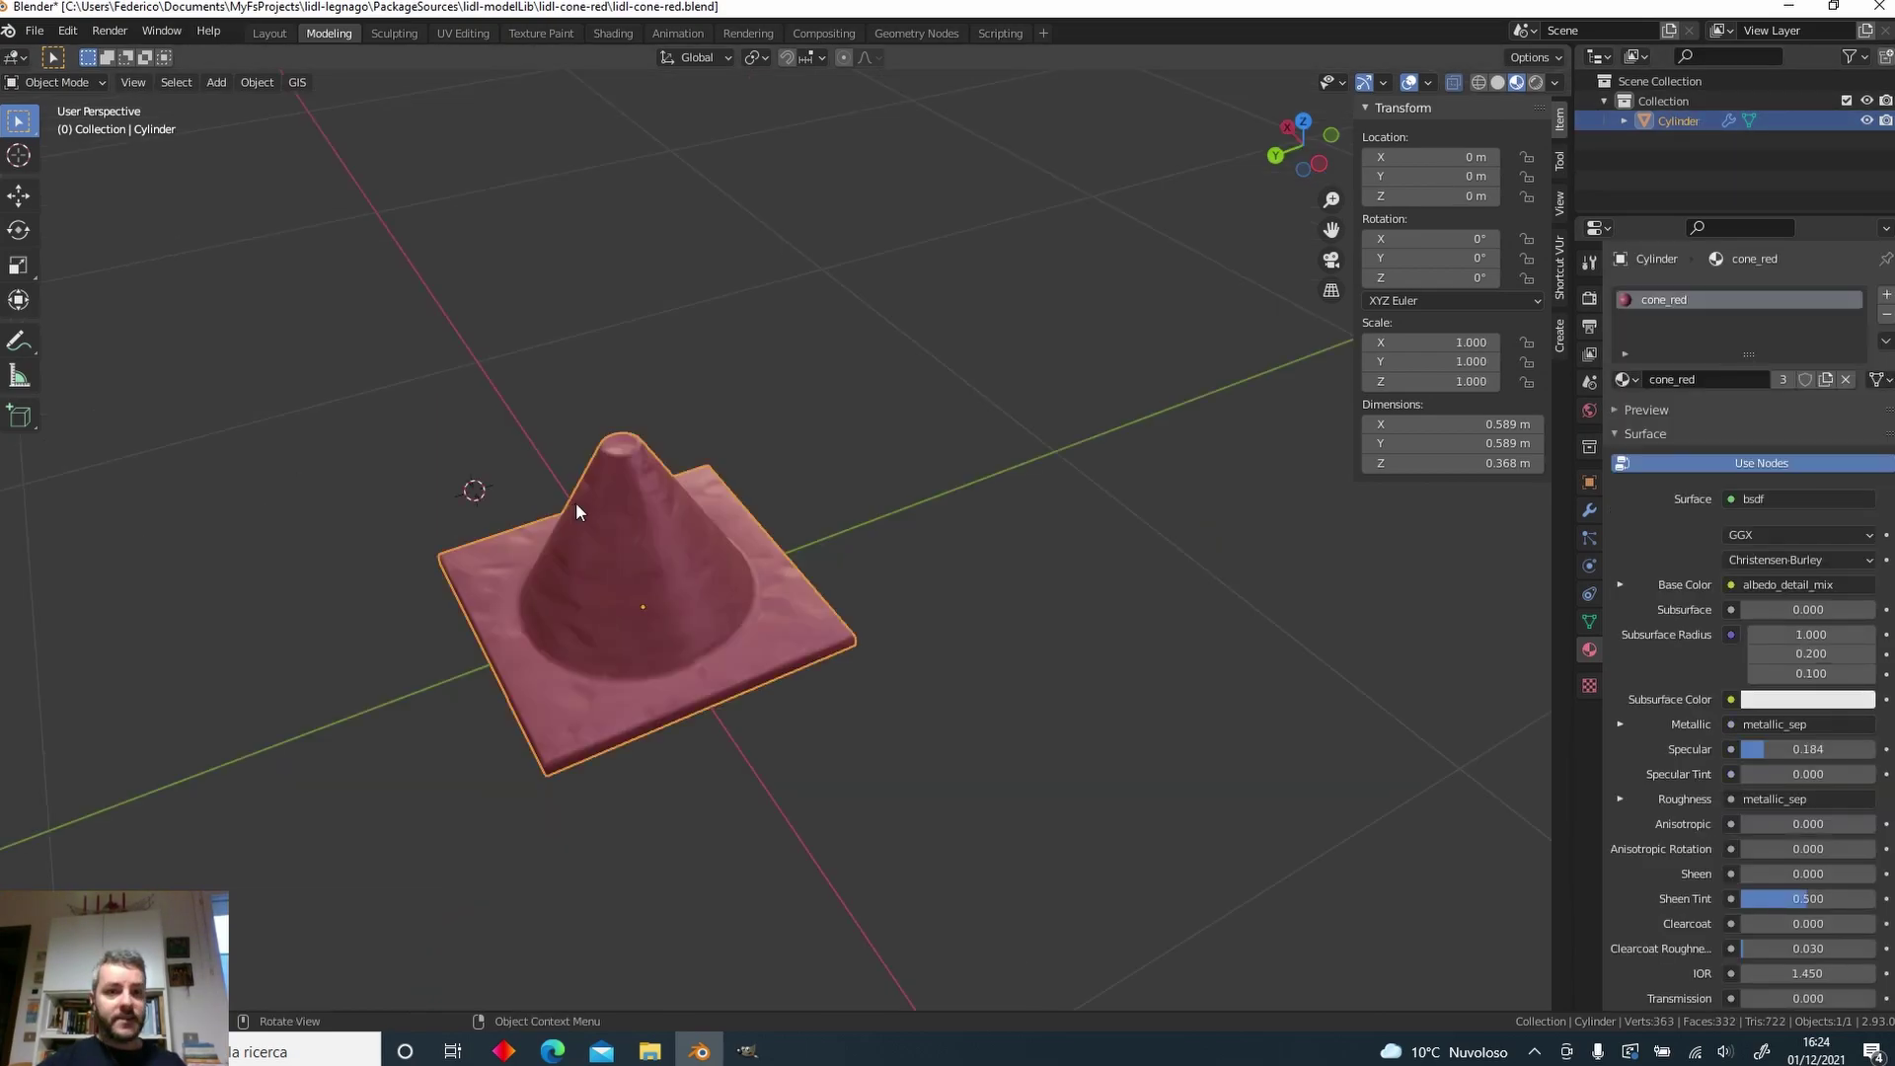
{"action": "mouse_move", "coordinate": [652, 580]}
{"action": "middle_mouse_down"}
{"action": "mouse_move", "coordinate": [668, 562]}
{"action": "mouse_move", "coordinate": [651, 558]}
{"action": "middle_mouse_up"}
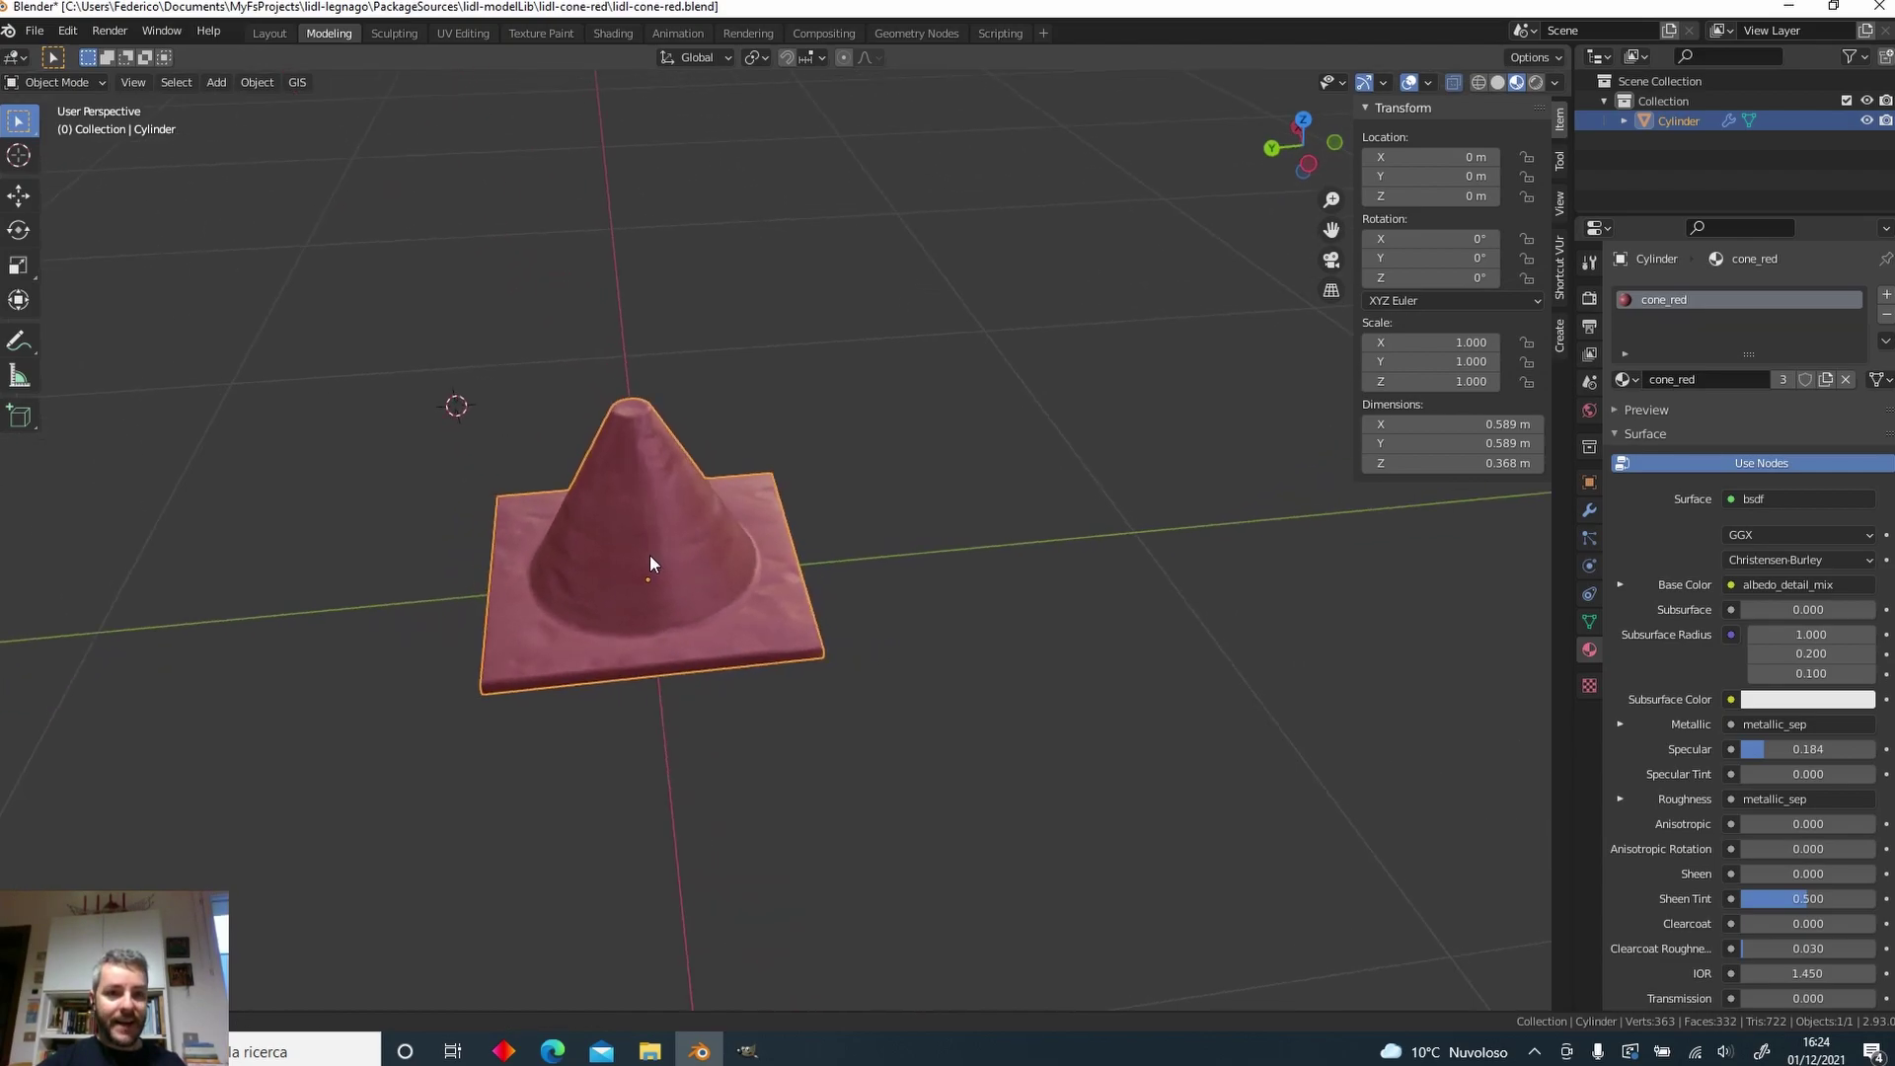
{"action": "double_click", "coordinate": [1697, 102]}
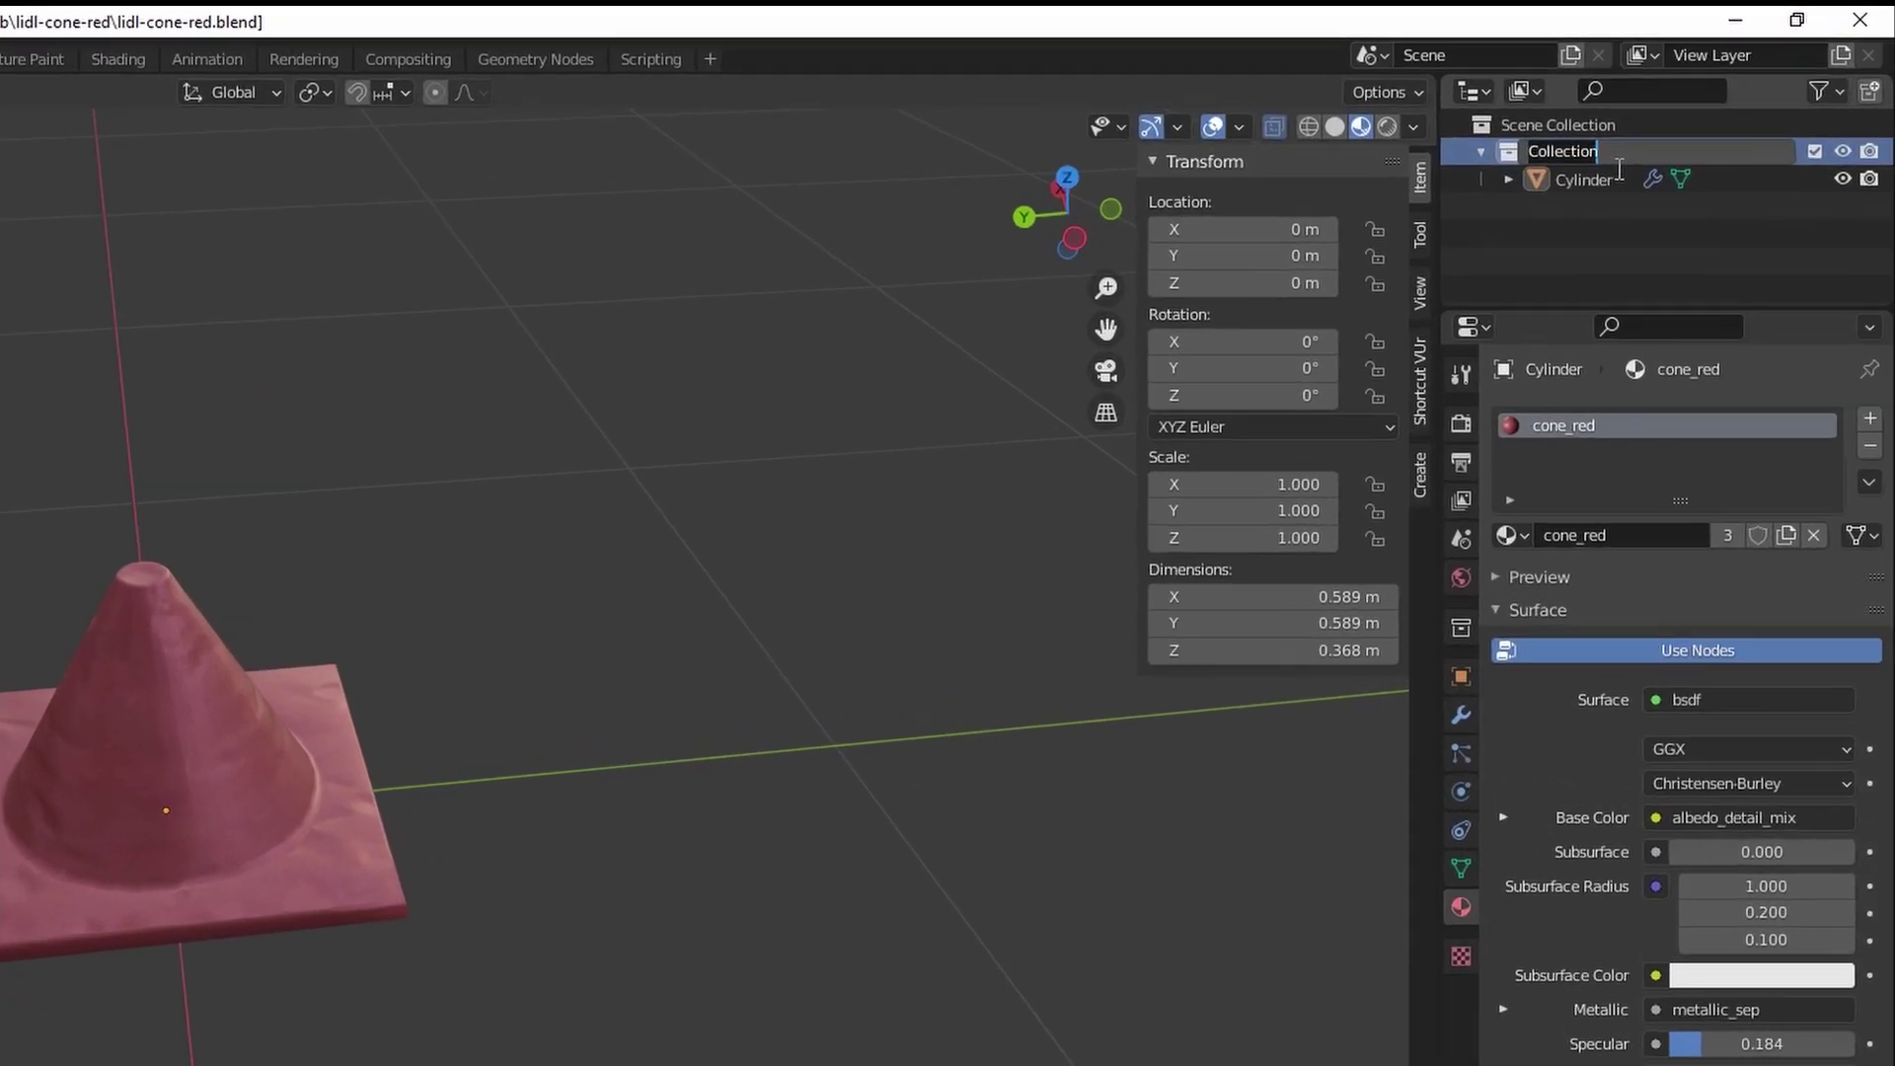
{"action": "type", "text": "x00"}
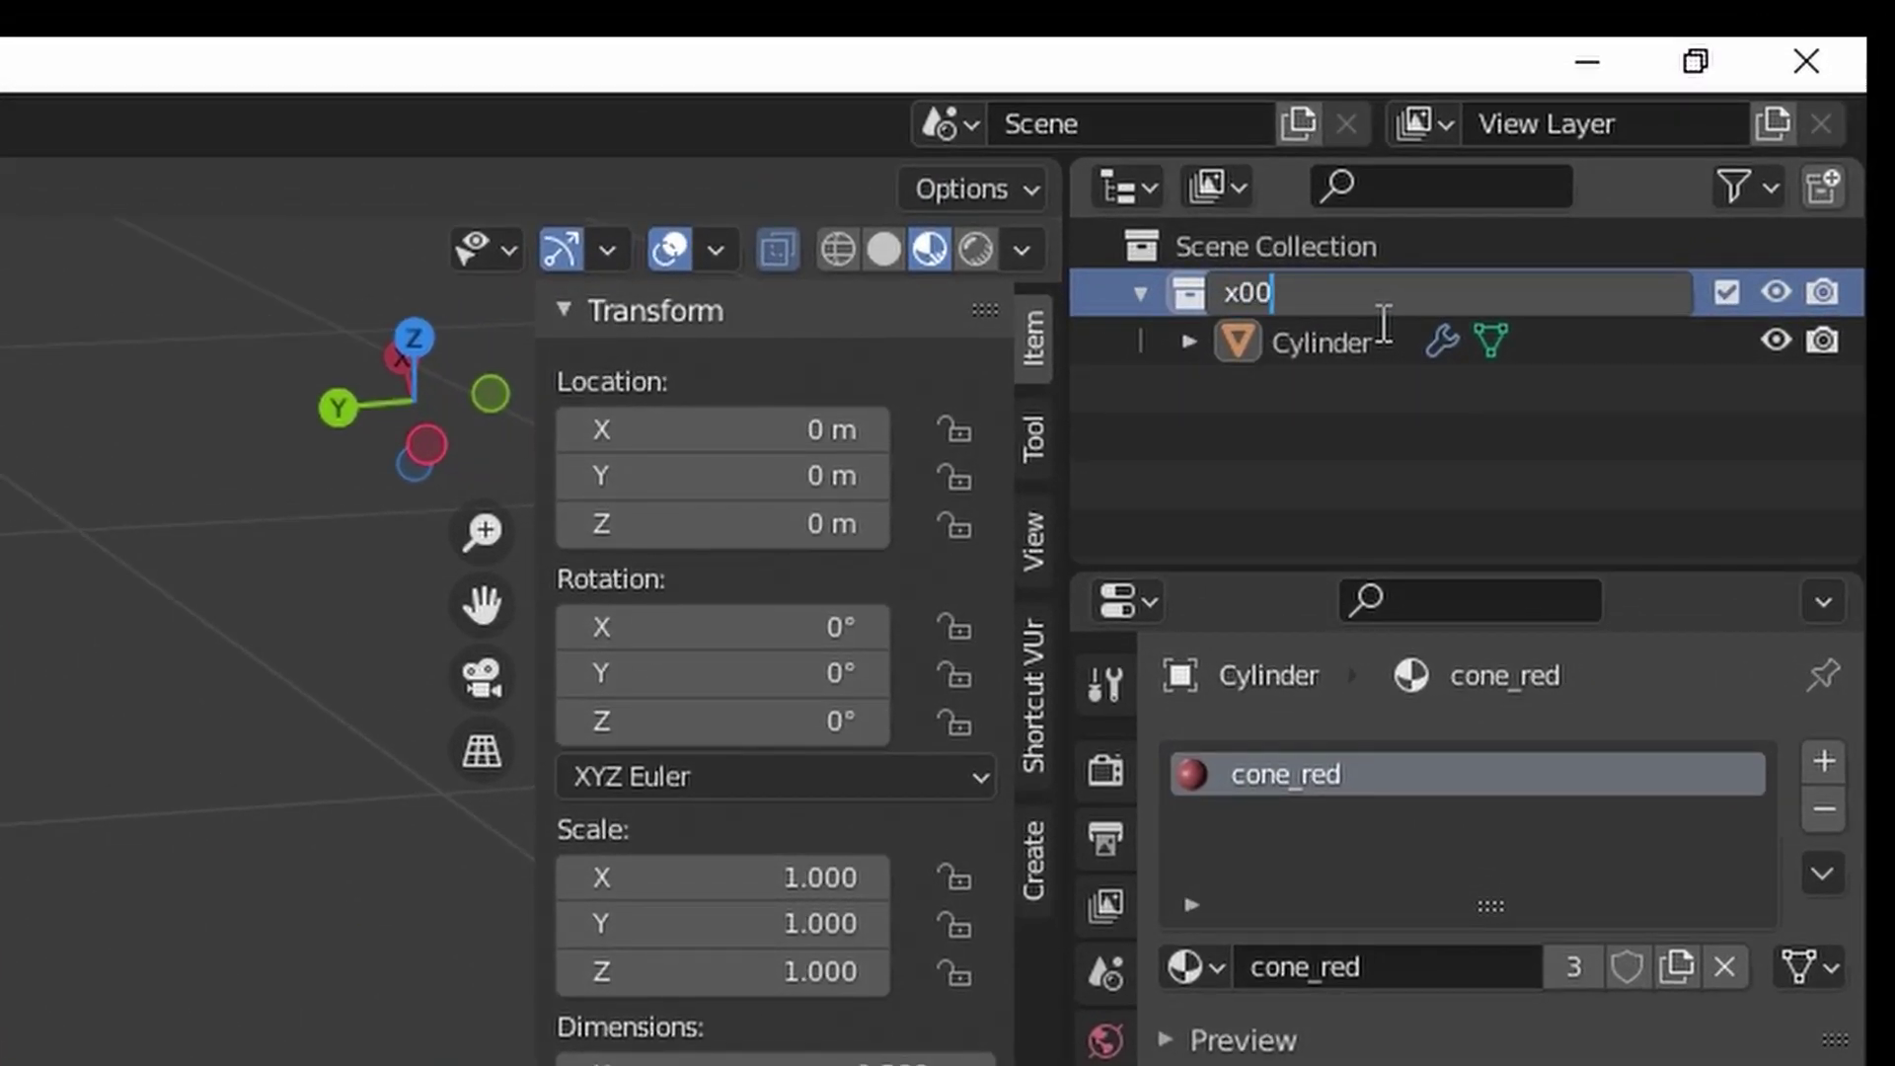
{"action": "key", "text": "Return"}
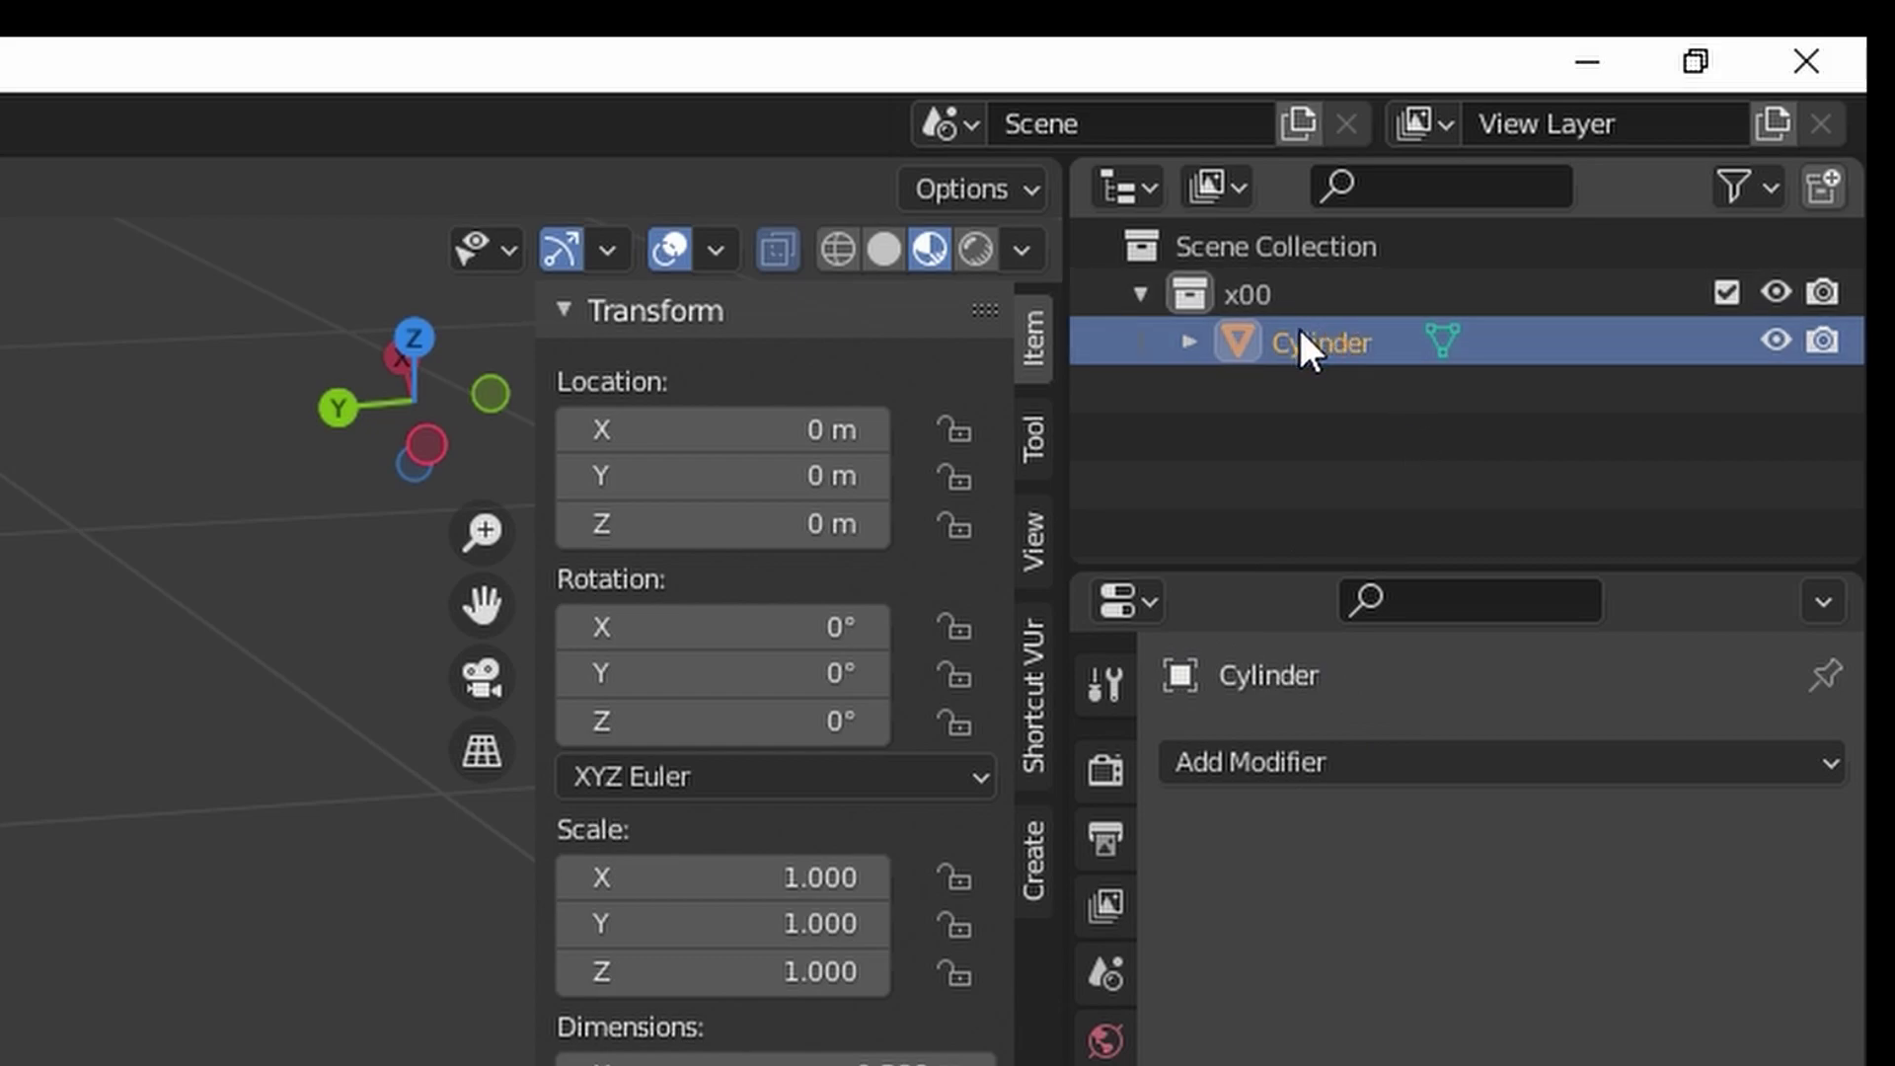
Duplicate the x00 collection with its contents and rename the copy x01.
{"action": "left_click", "coordinate": [1299, 299]}
{"action": "right_click", "coordinate": [1299, 299]}
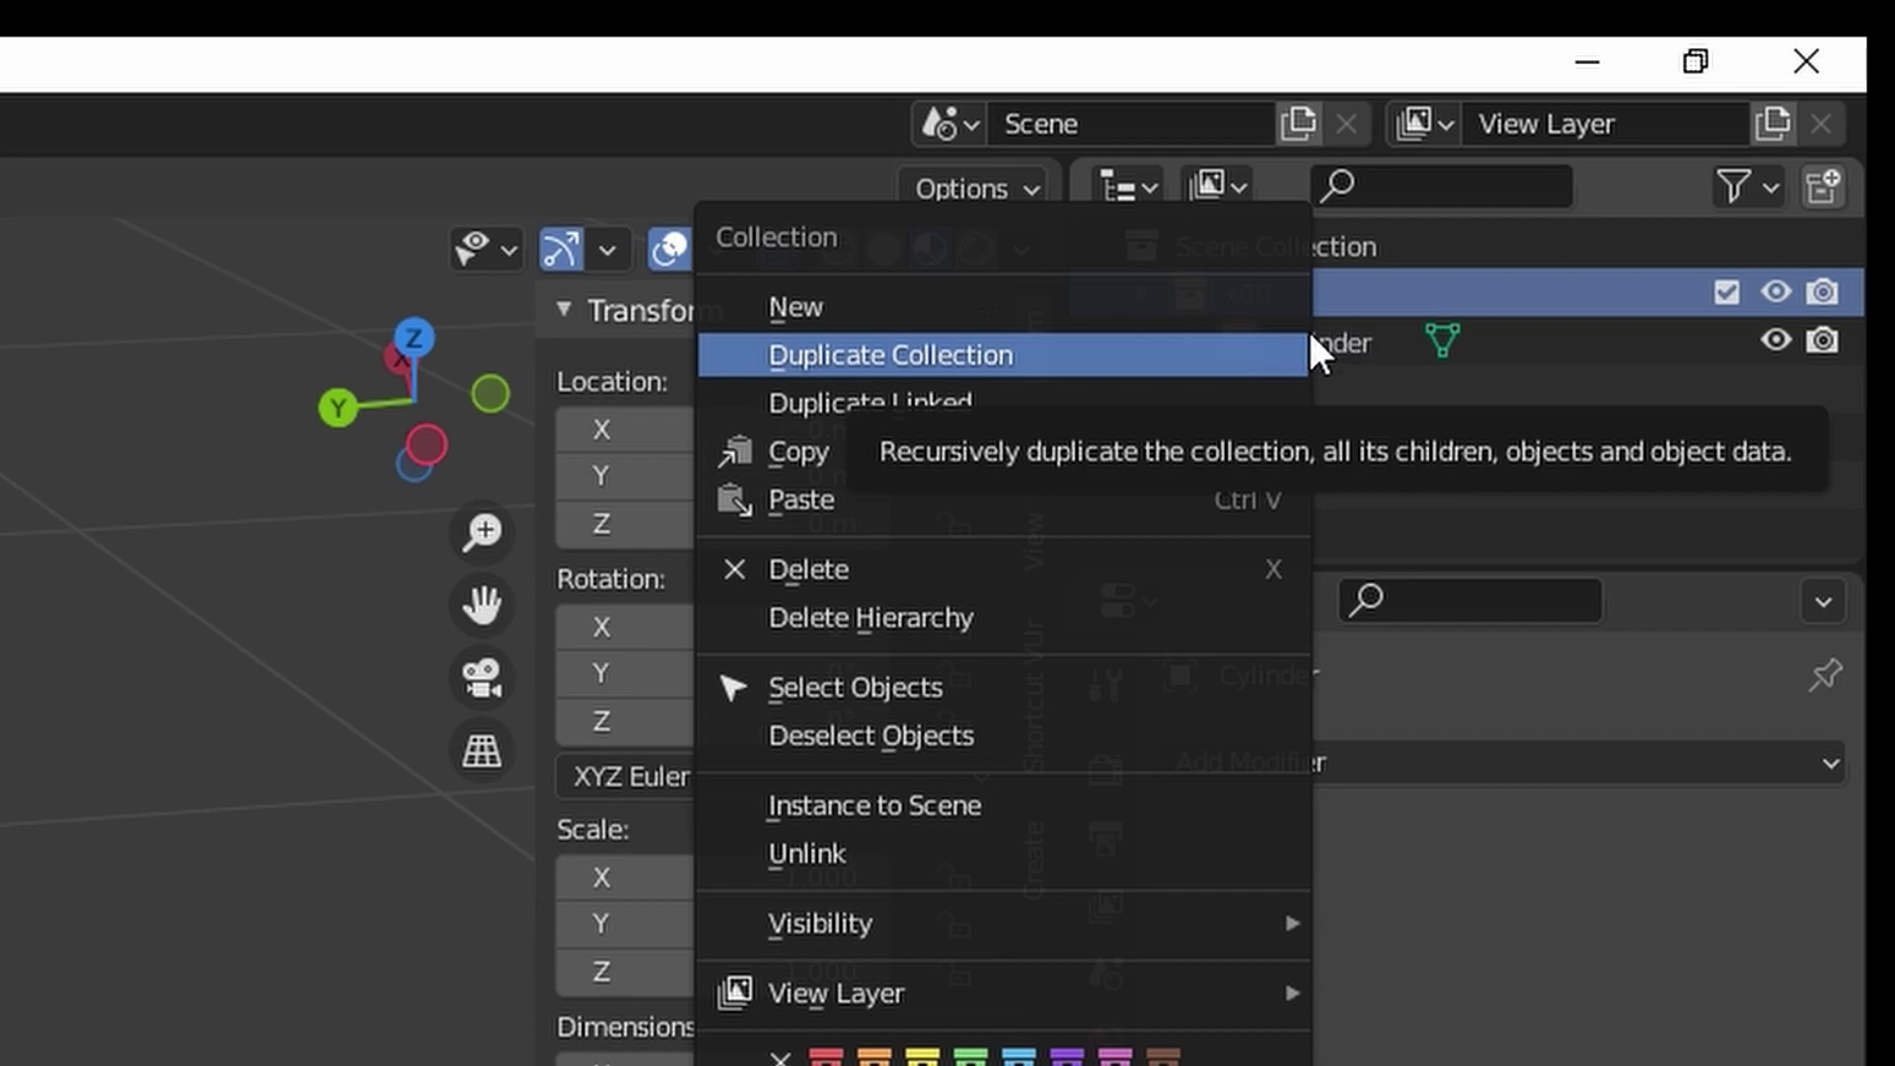
{"action": "left_click", "coordinate": [1222, 354]}
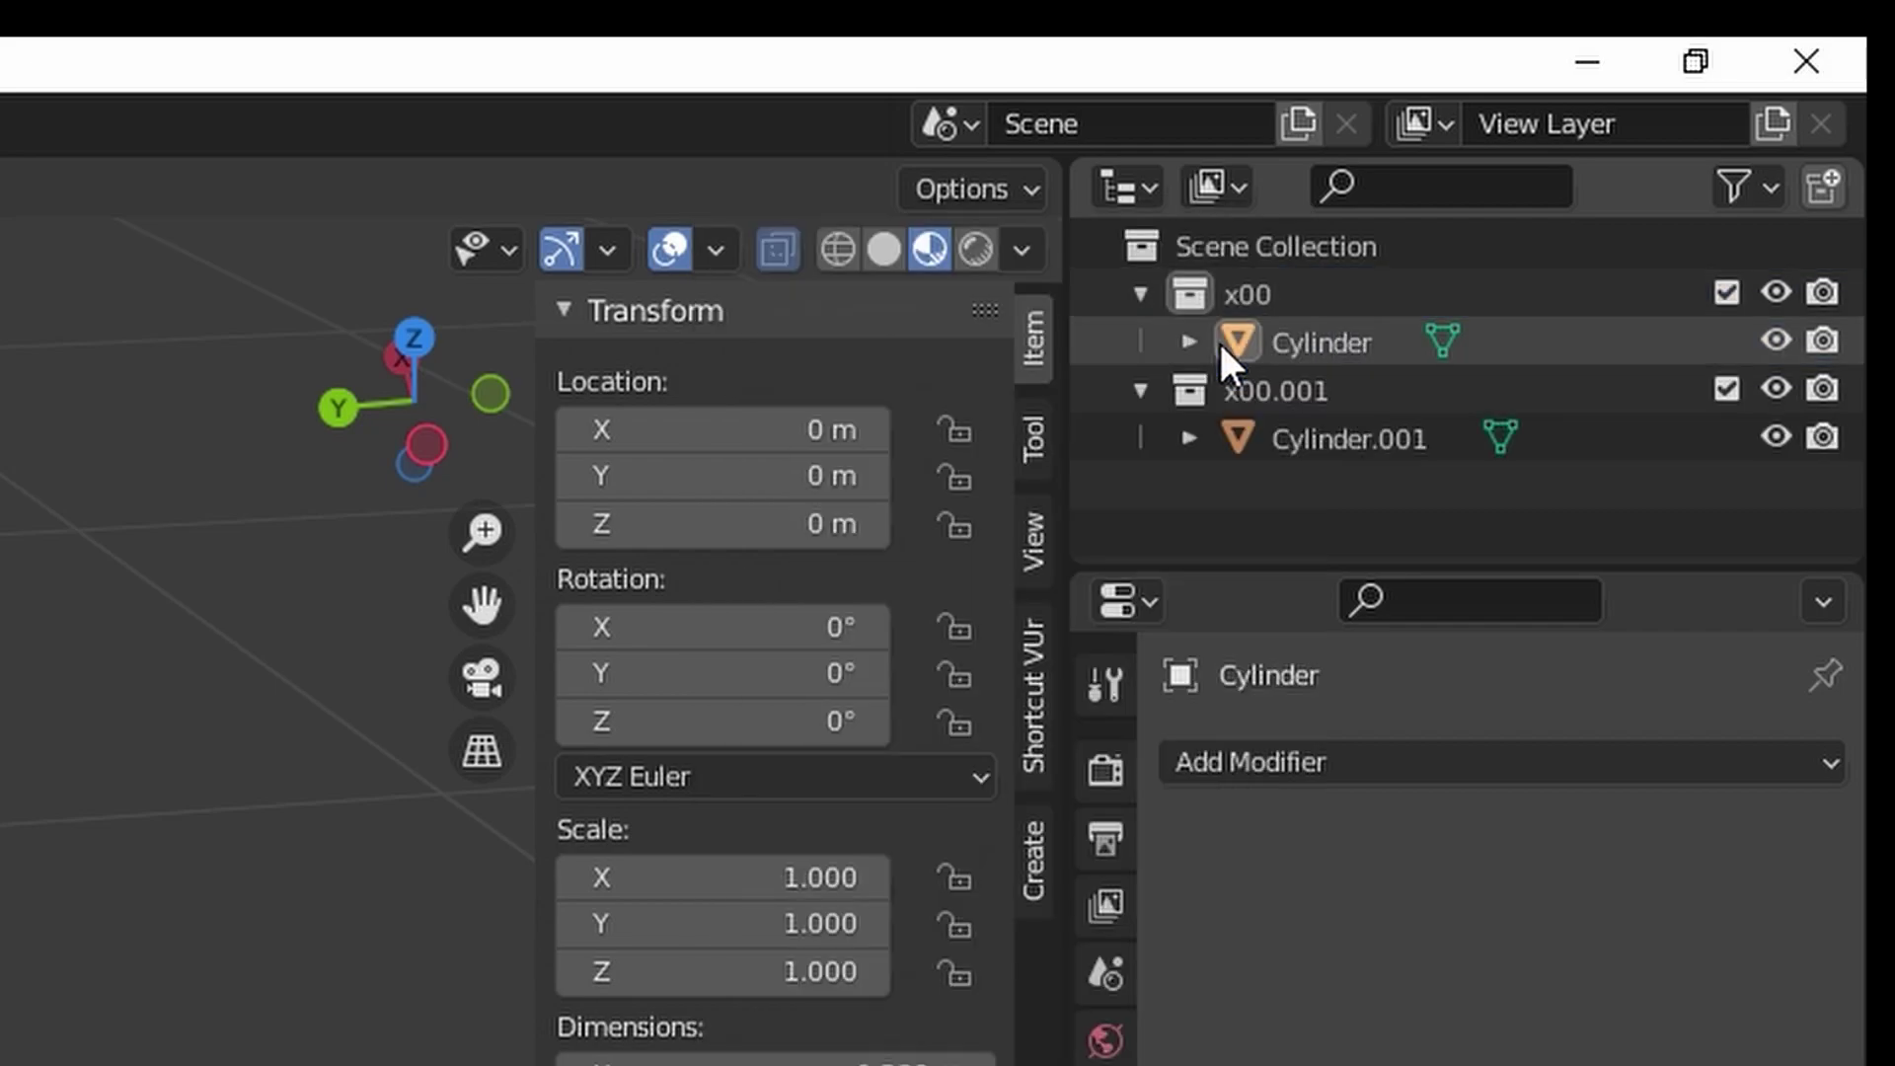
{"action": "double_click", "coordinate": [1377, 400]}
{"action": "type", "text": "x"}
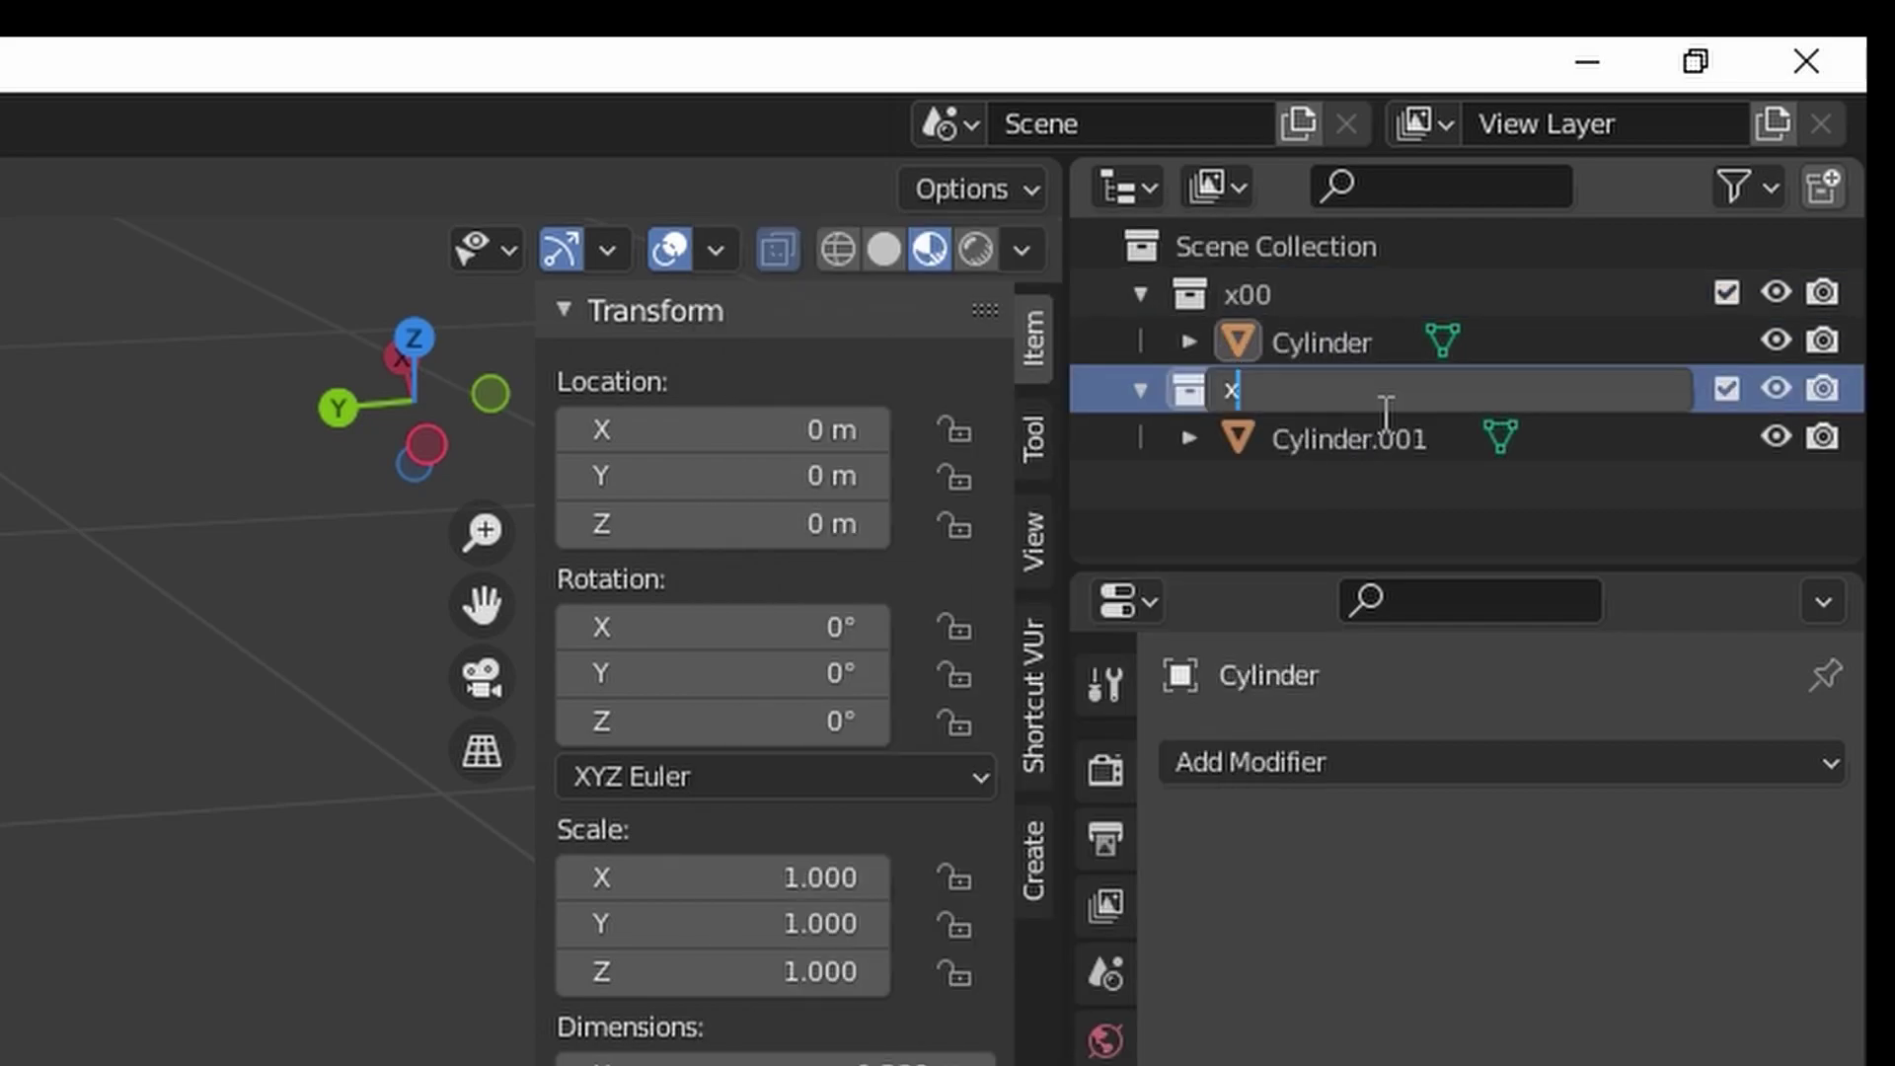
{"action": "type", "text": "01"}
{"action": "key", "text": "Return"}
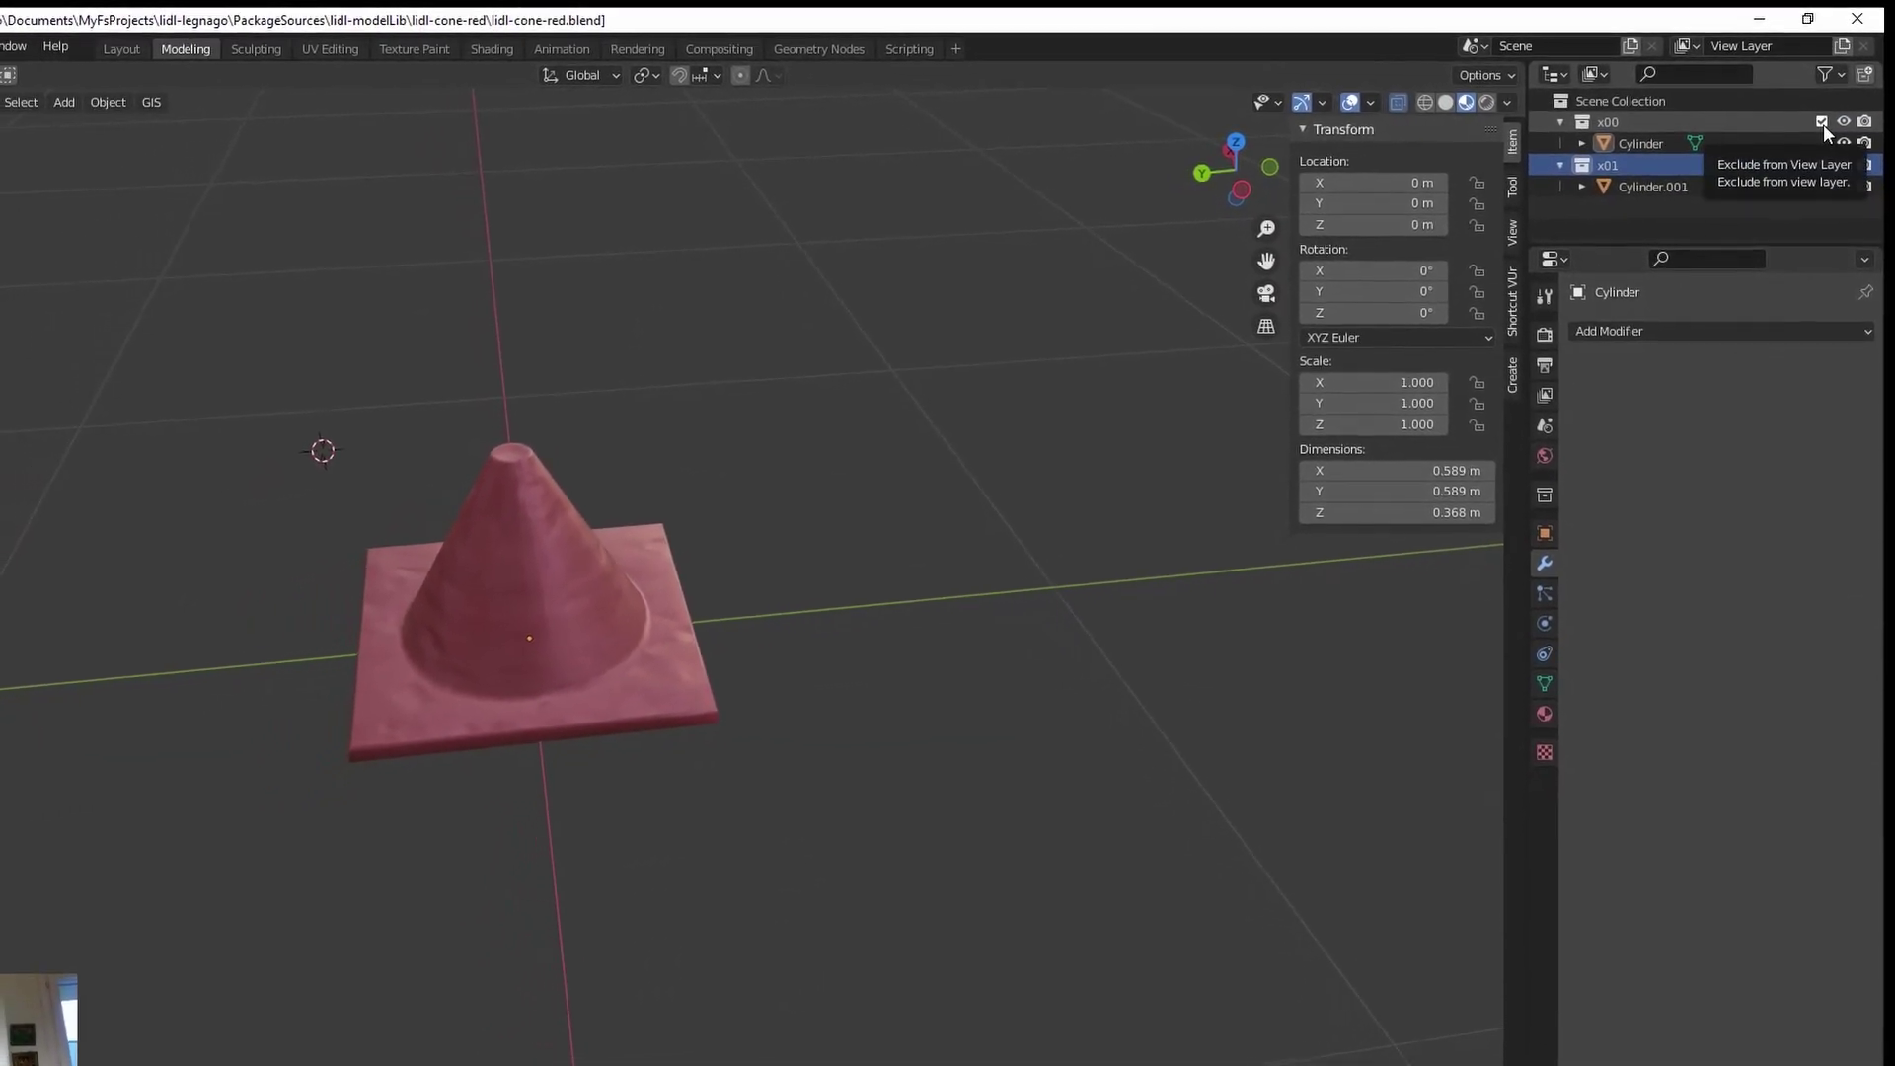
Exclude the x00 collection from the view layer and select the cone in x01.
{"action": "left_click", "coordinate": [1821, 122]}
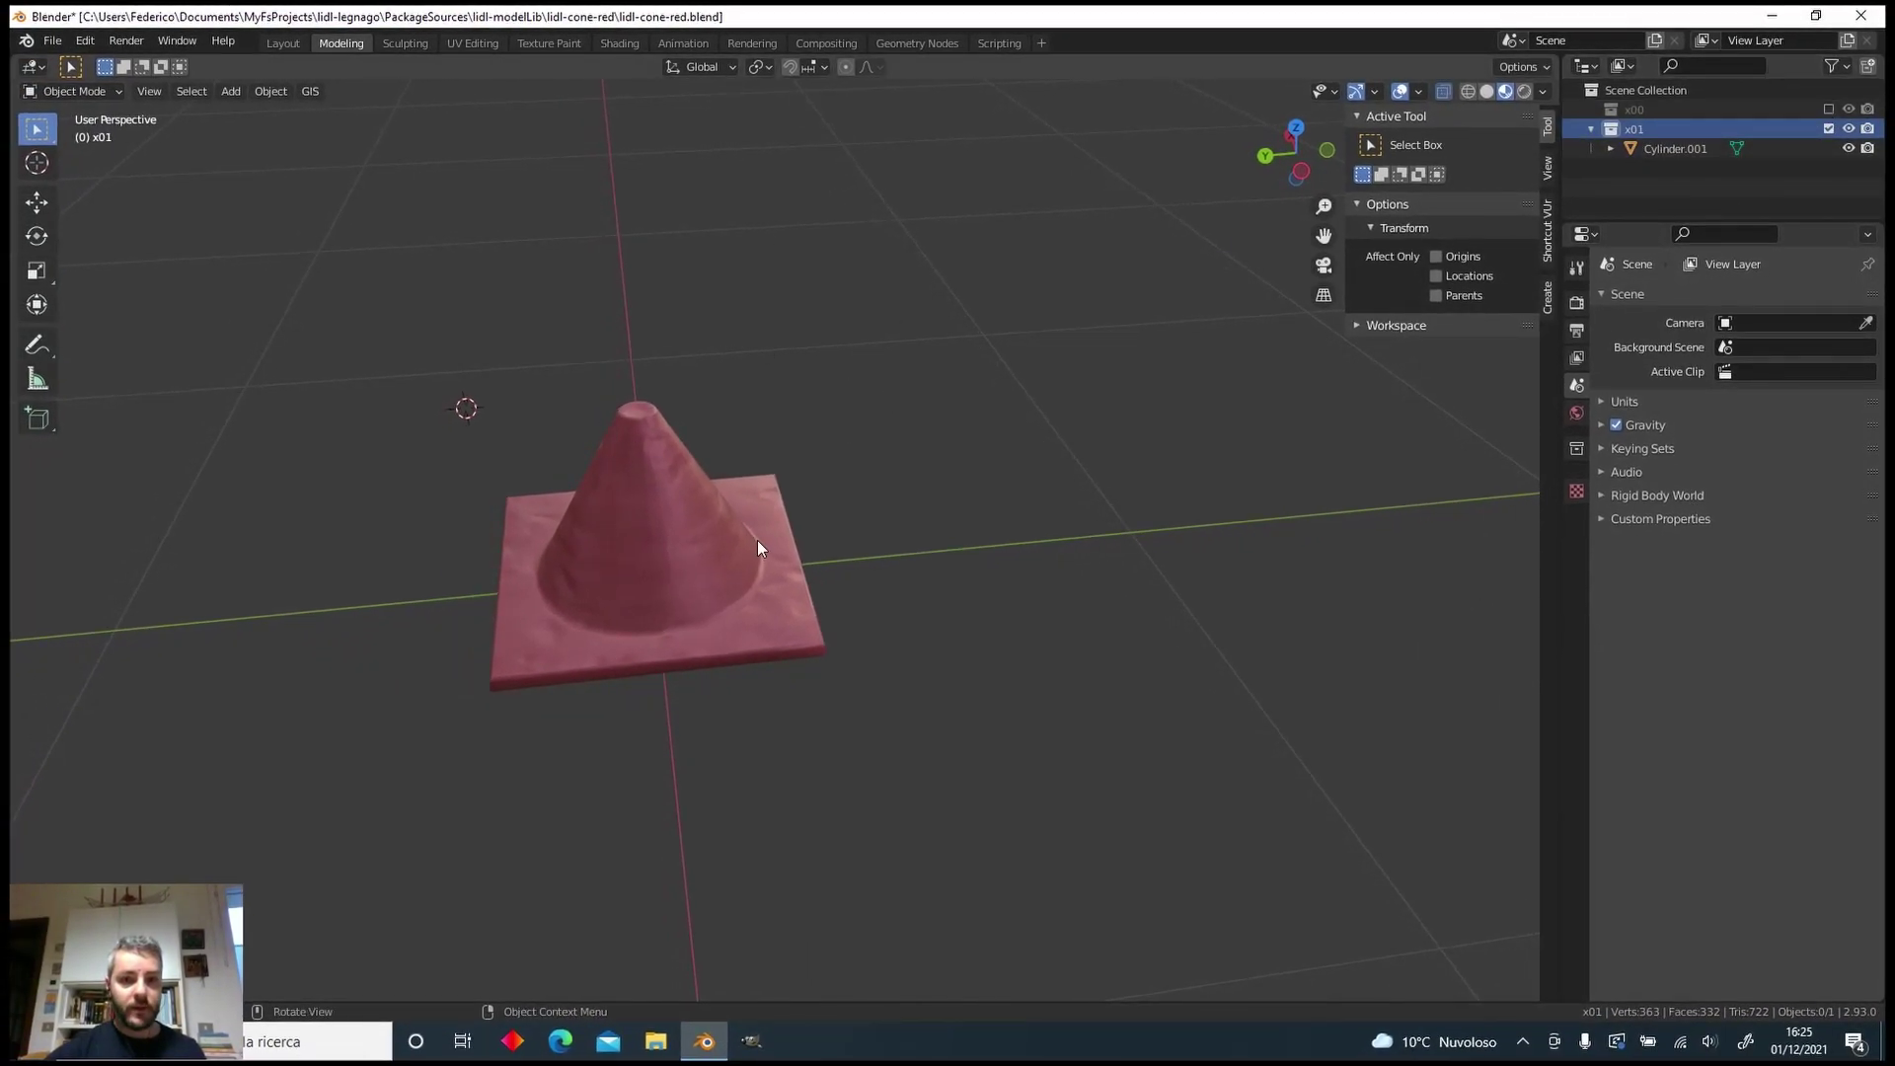
{"action": "left_click", "coordinate": [1693, 147]}
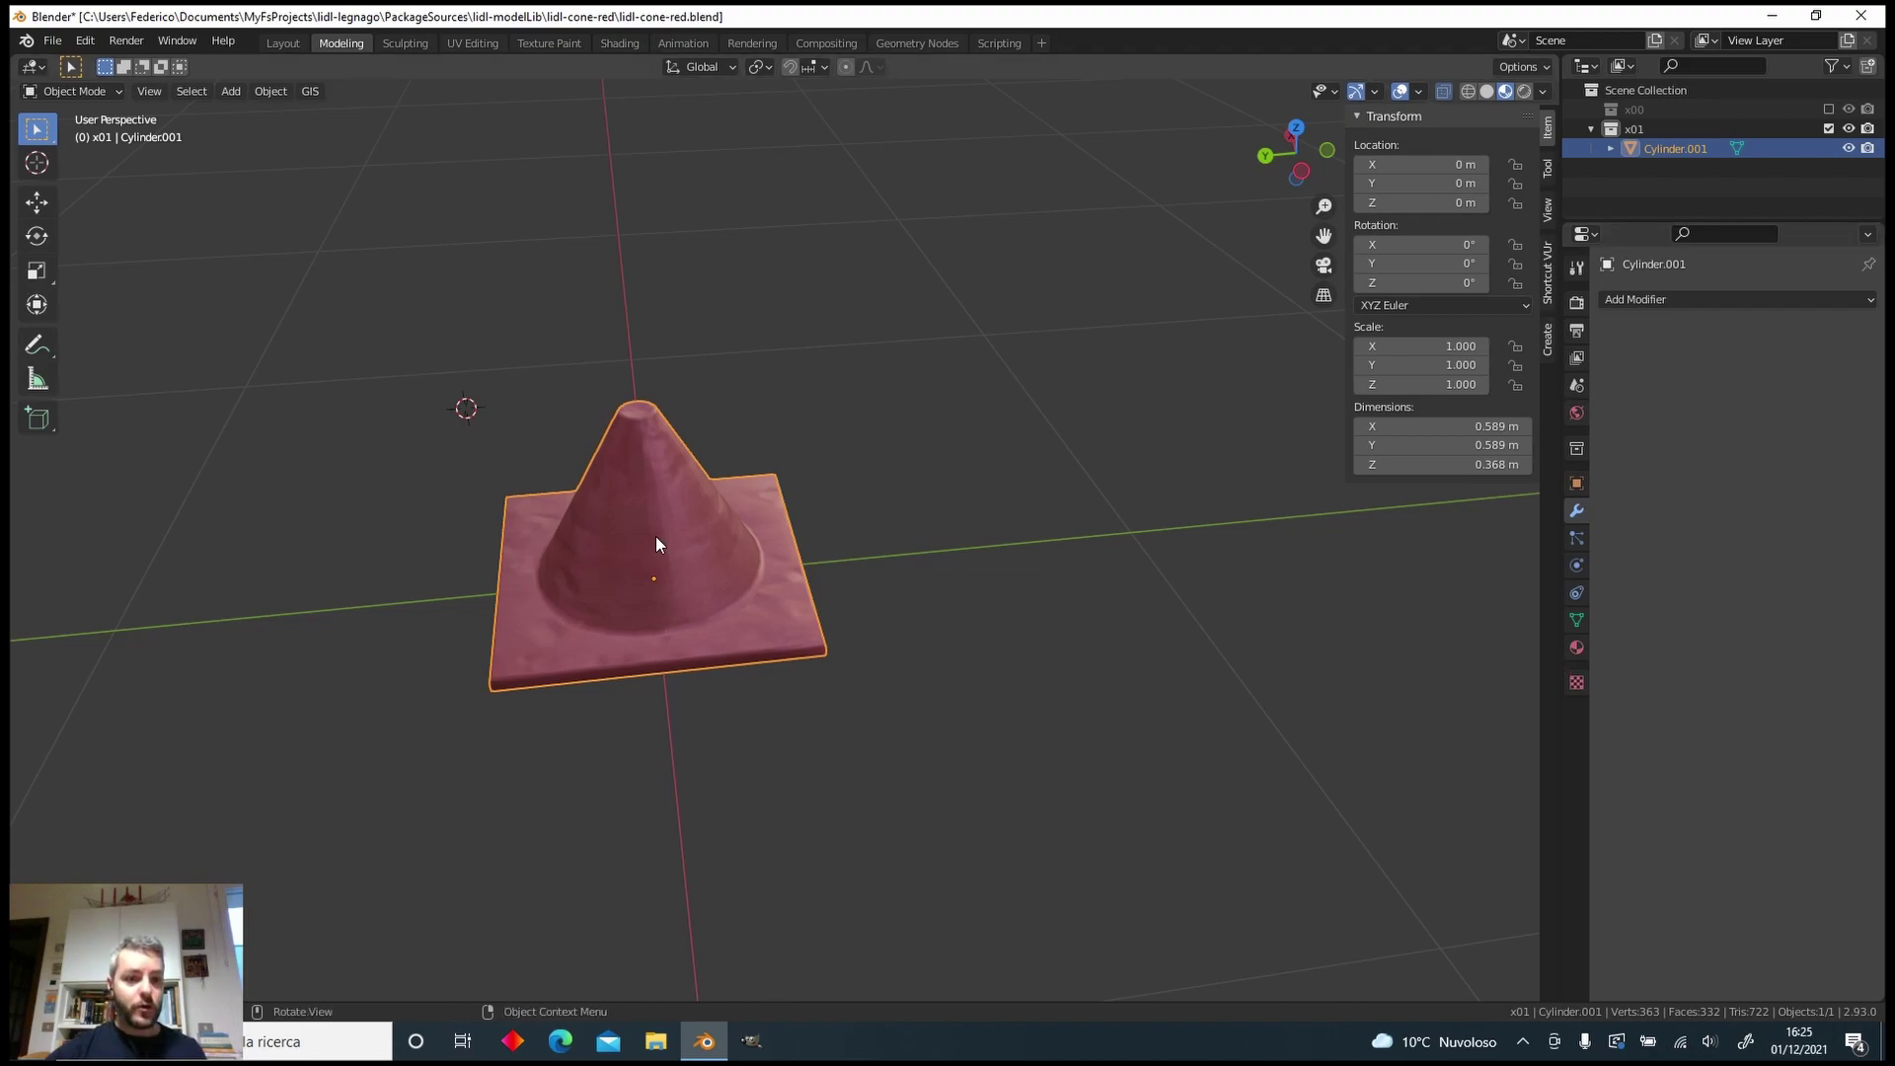
{"action": "middle_click_drag", "start_coordinate": [683, 525], "coordinate": [731, 518], "text": "shift"}
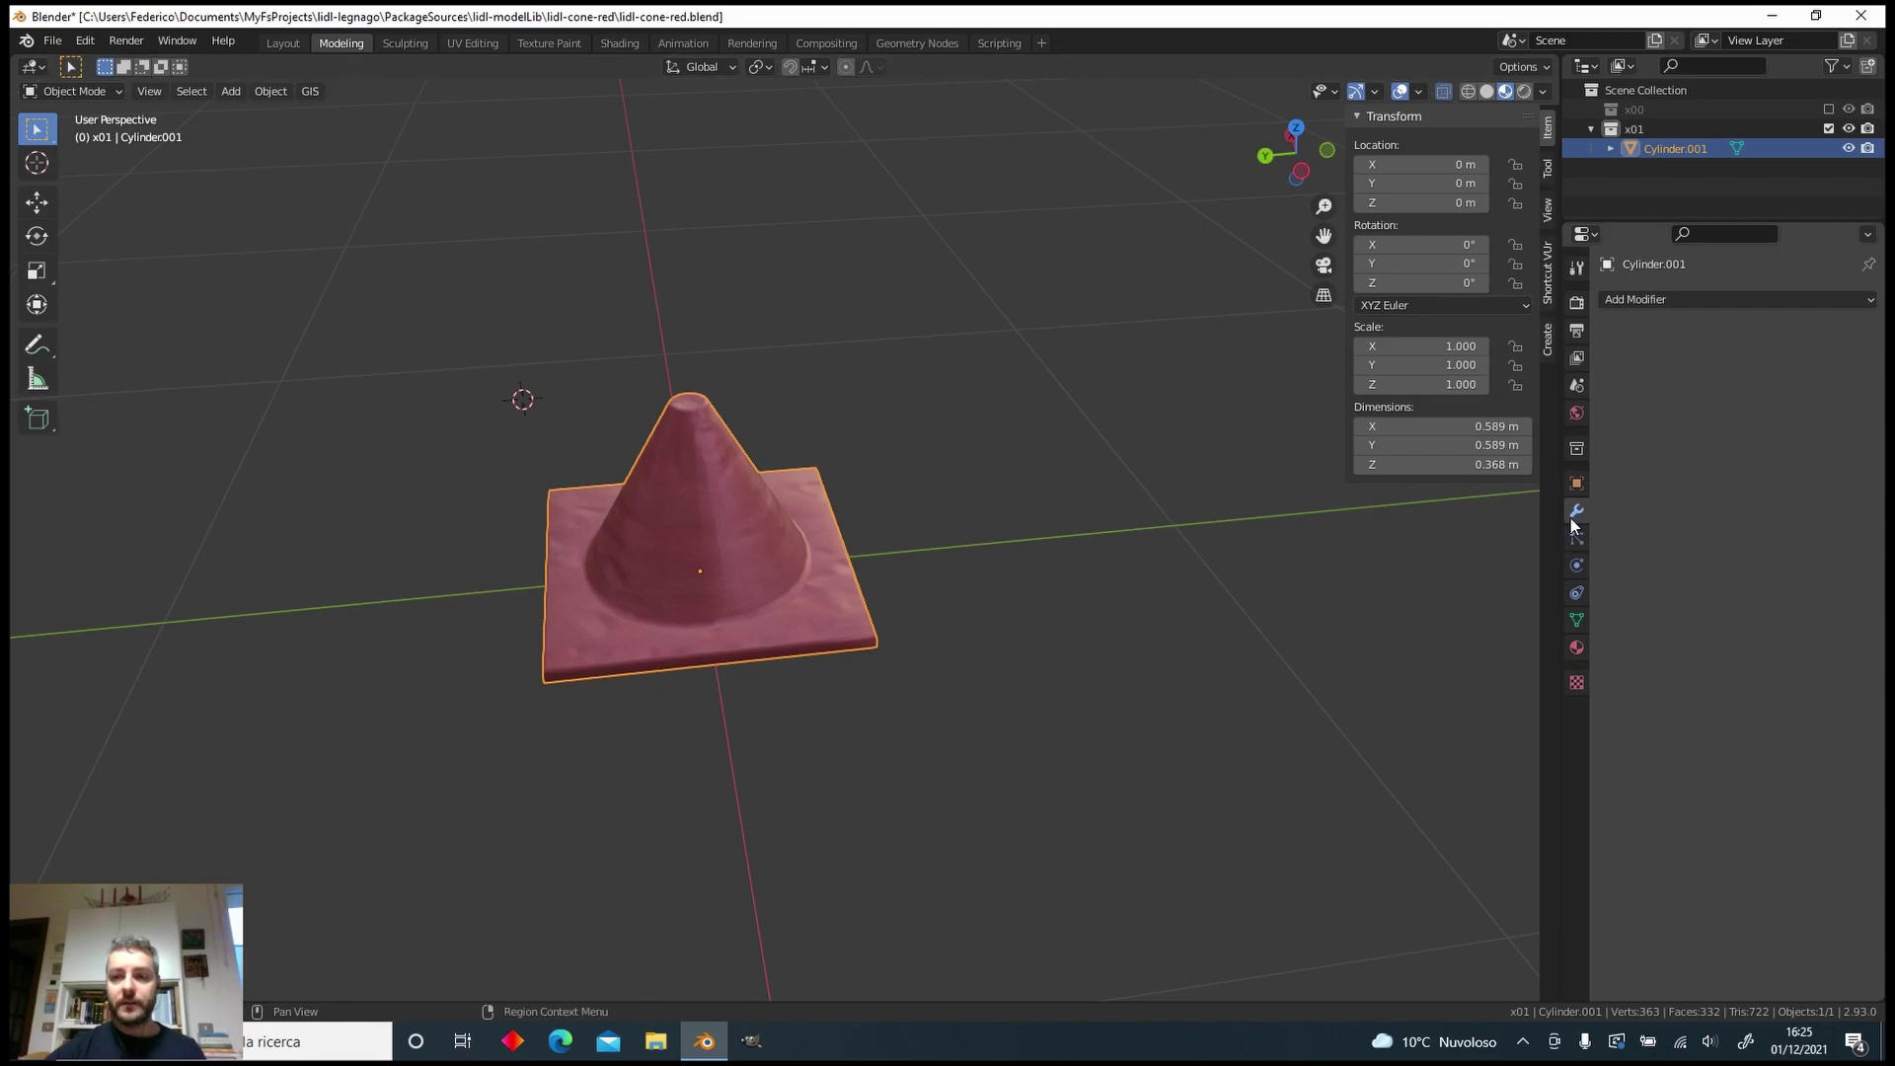
Add a Decimate modifier in Collapse mode to the x01 cone and set its ratio to about 0.4371.
{"action": "left_click", "coordinate": [1662, 298]}
{"action": "left_click", "coordinate": [1492, 440]}
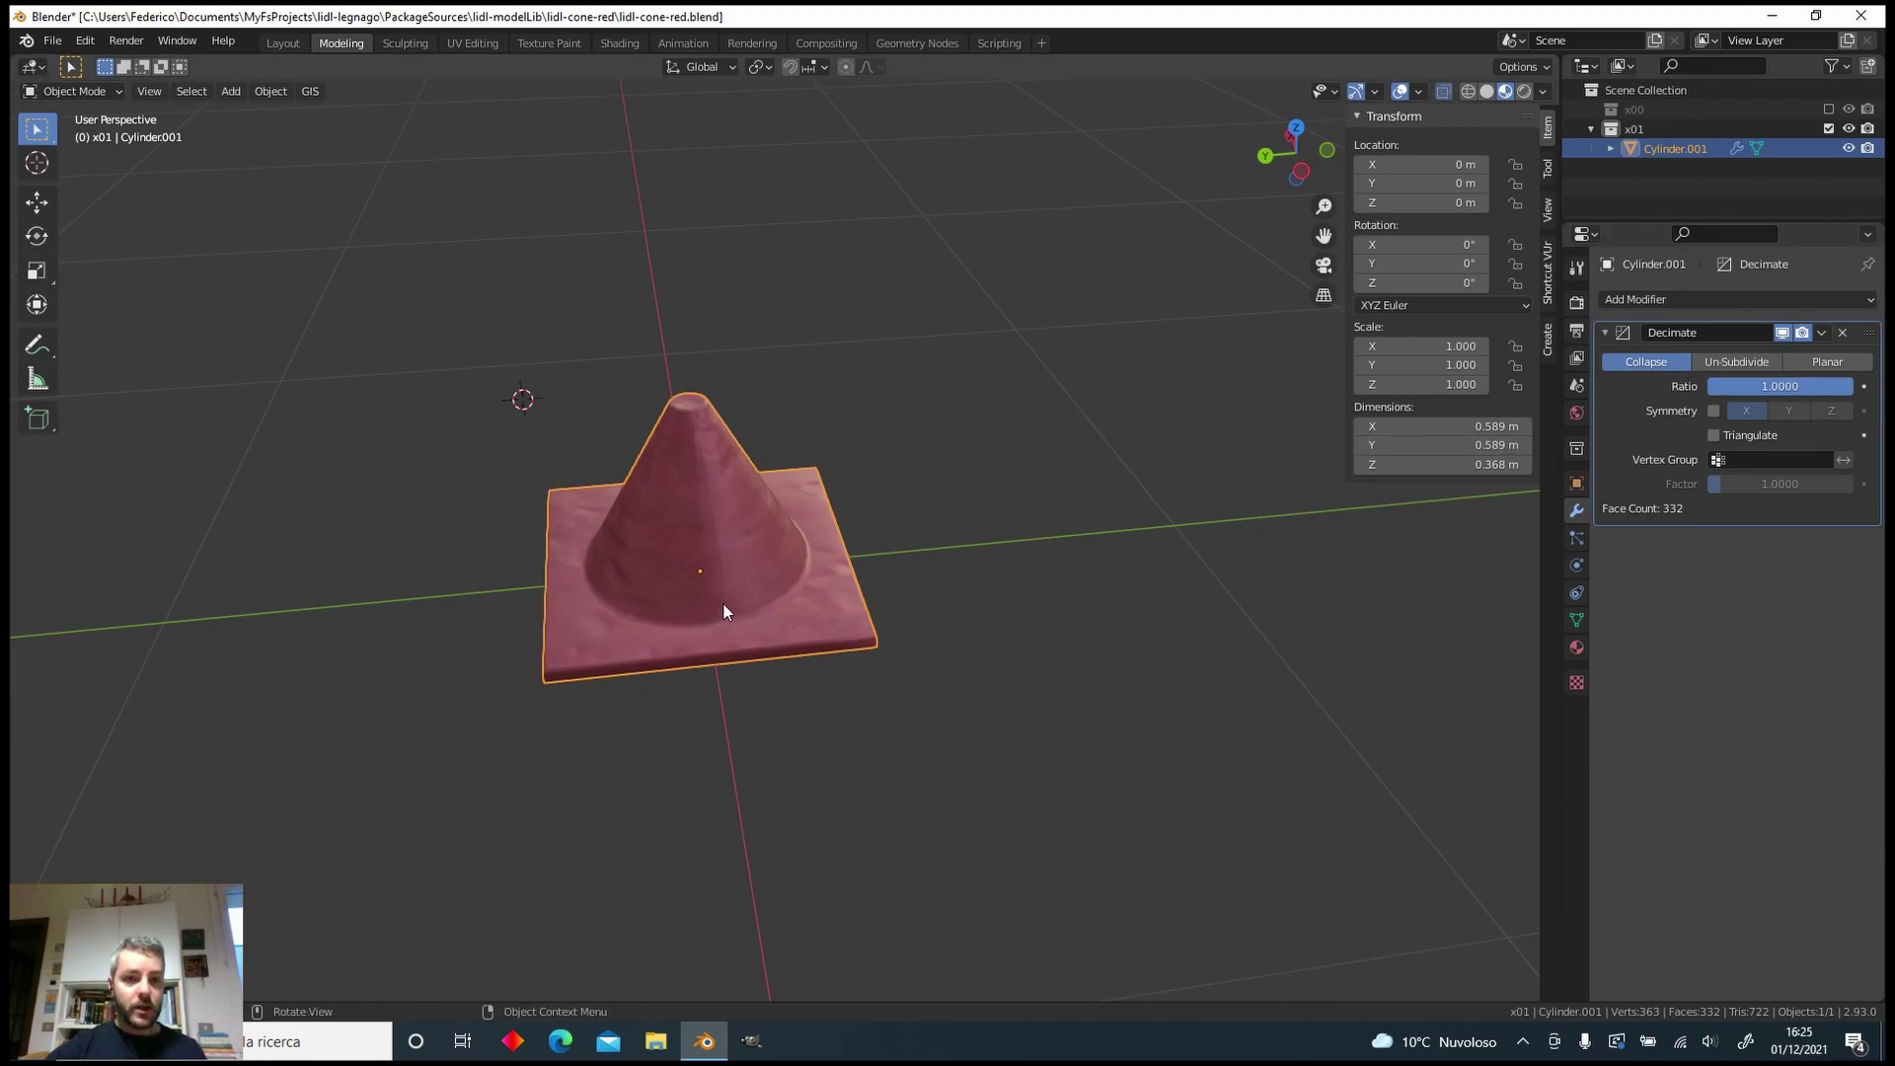
{"action": "middle_click_drag", "start_coordinate": [726, 584], "coordinate": [777, 542]}
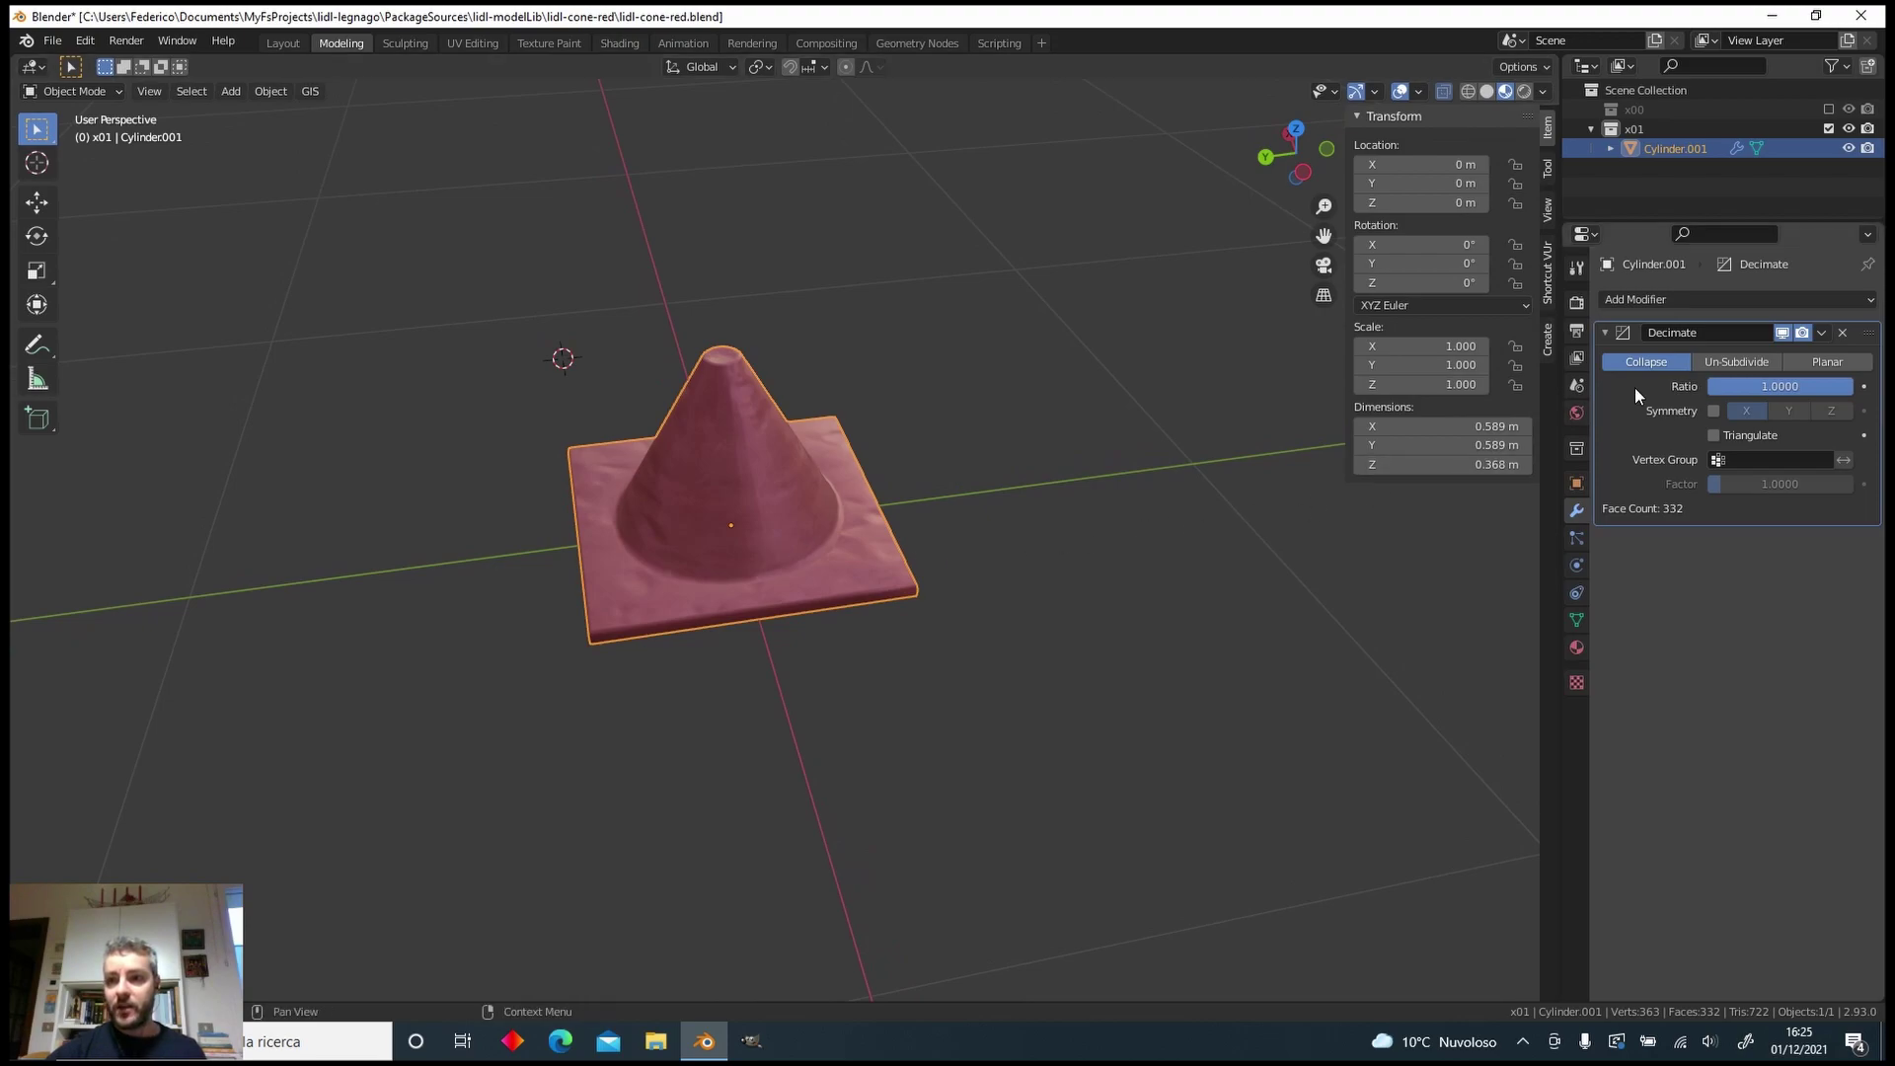
{"action": "left_click_drag", "start_coordinate": [1839, 397], "coordinate": [1780, 397]}
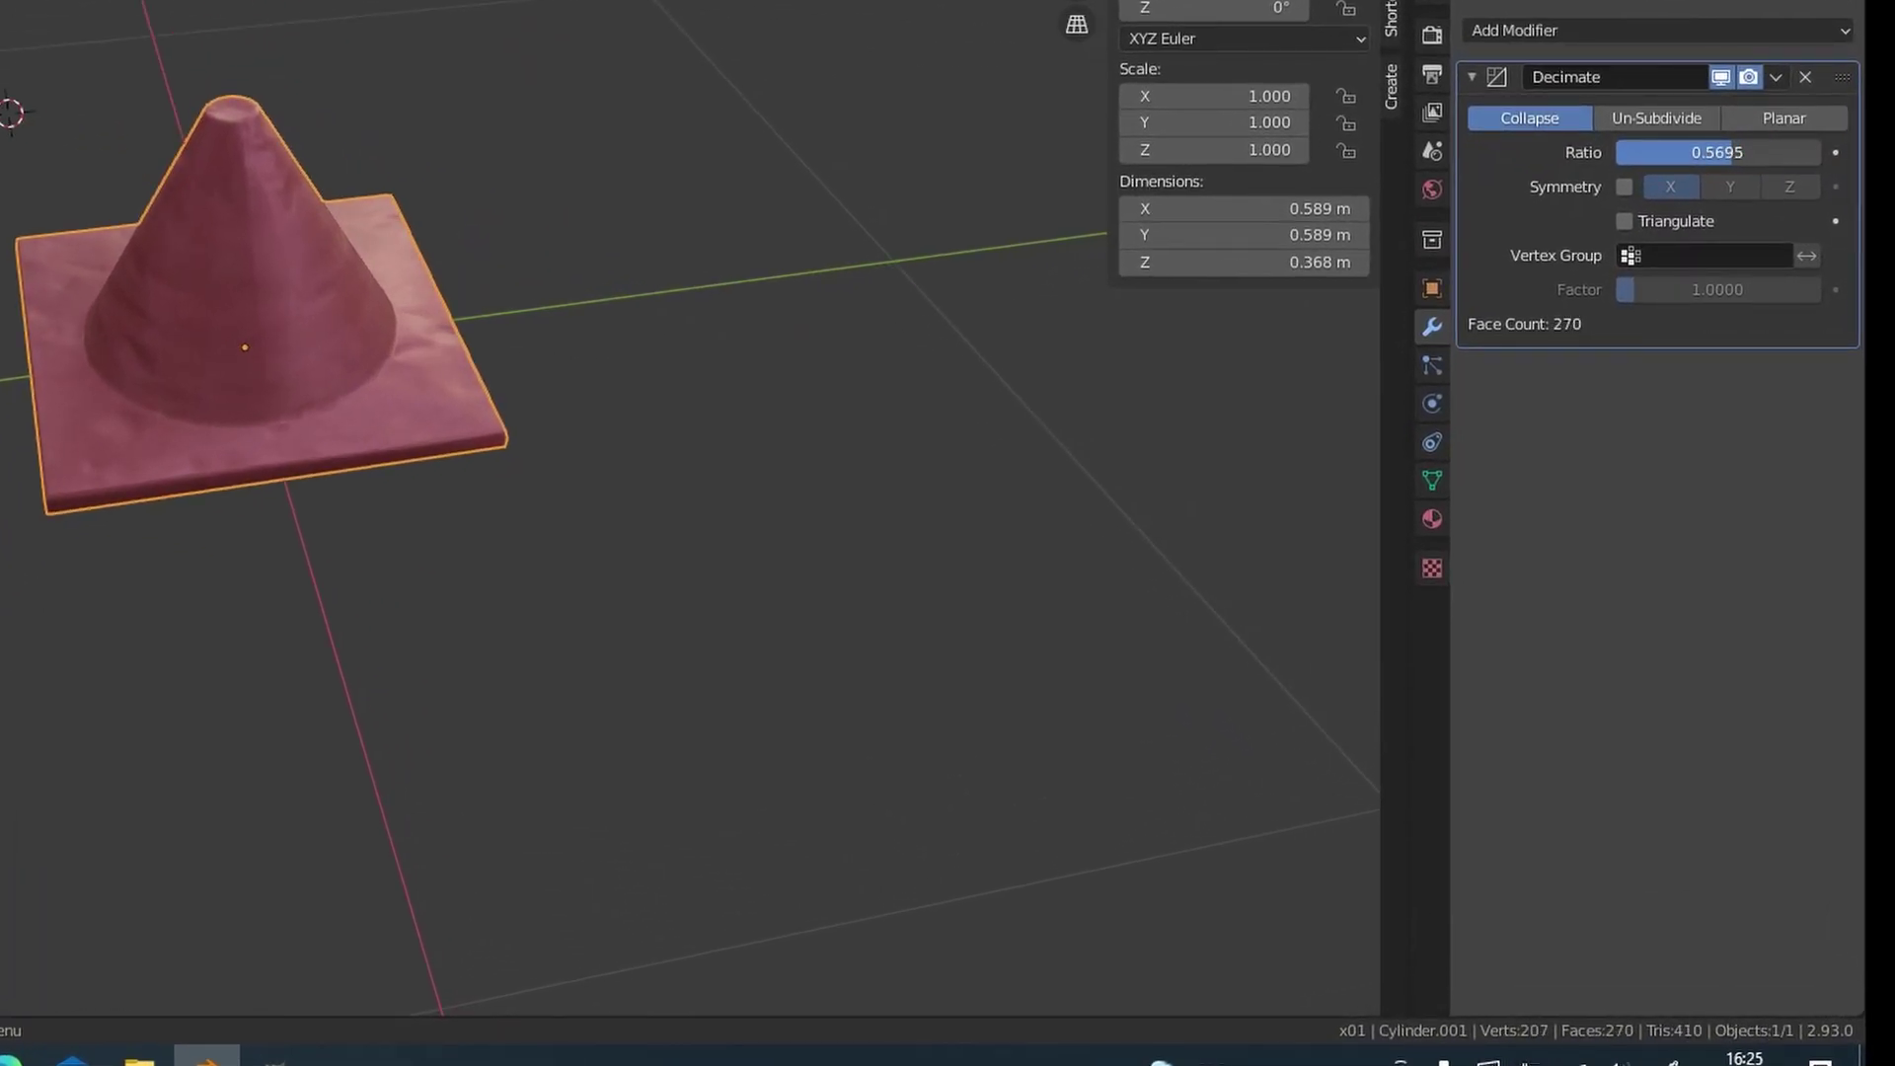
{"action": "mouse_move", "coordinate": [1732, 152]}
{"action": "left_mouse_down"}
{"action": "mouse_move", "coordinate": [1659, 151]}
{"action": "mouse_move", "coordinate": [1820, 152]}
{"action": "mouse_move", "coordinate": [1619, 152]}
{"action": "mouse_move", "coordinate": [1820, 152]}
{"action": "mouse_move", "coordinate": [1731, 152]}
{"action": "left_mouse_up"}
{"action": "middle_click_drag", "start_coordinate": [790, 493], "coordinate": [839, 494]}
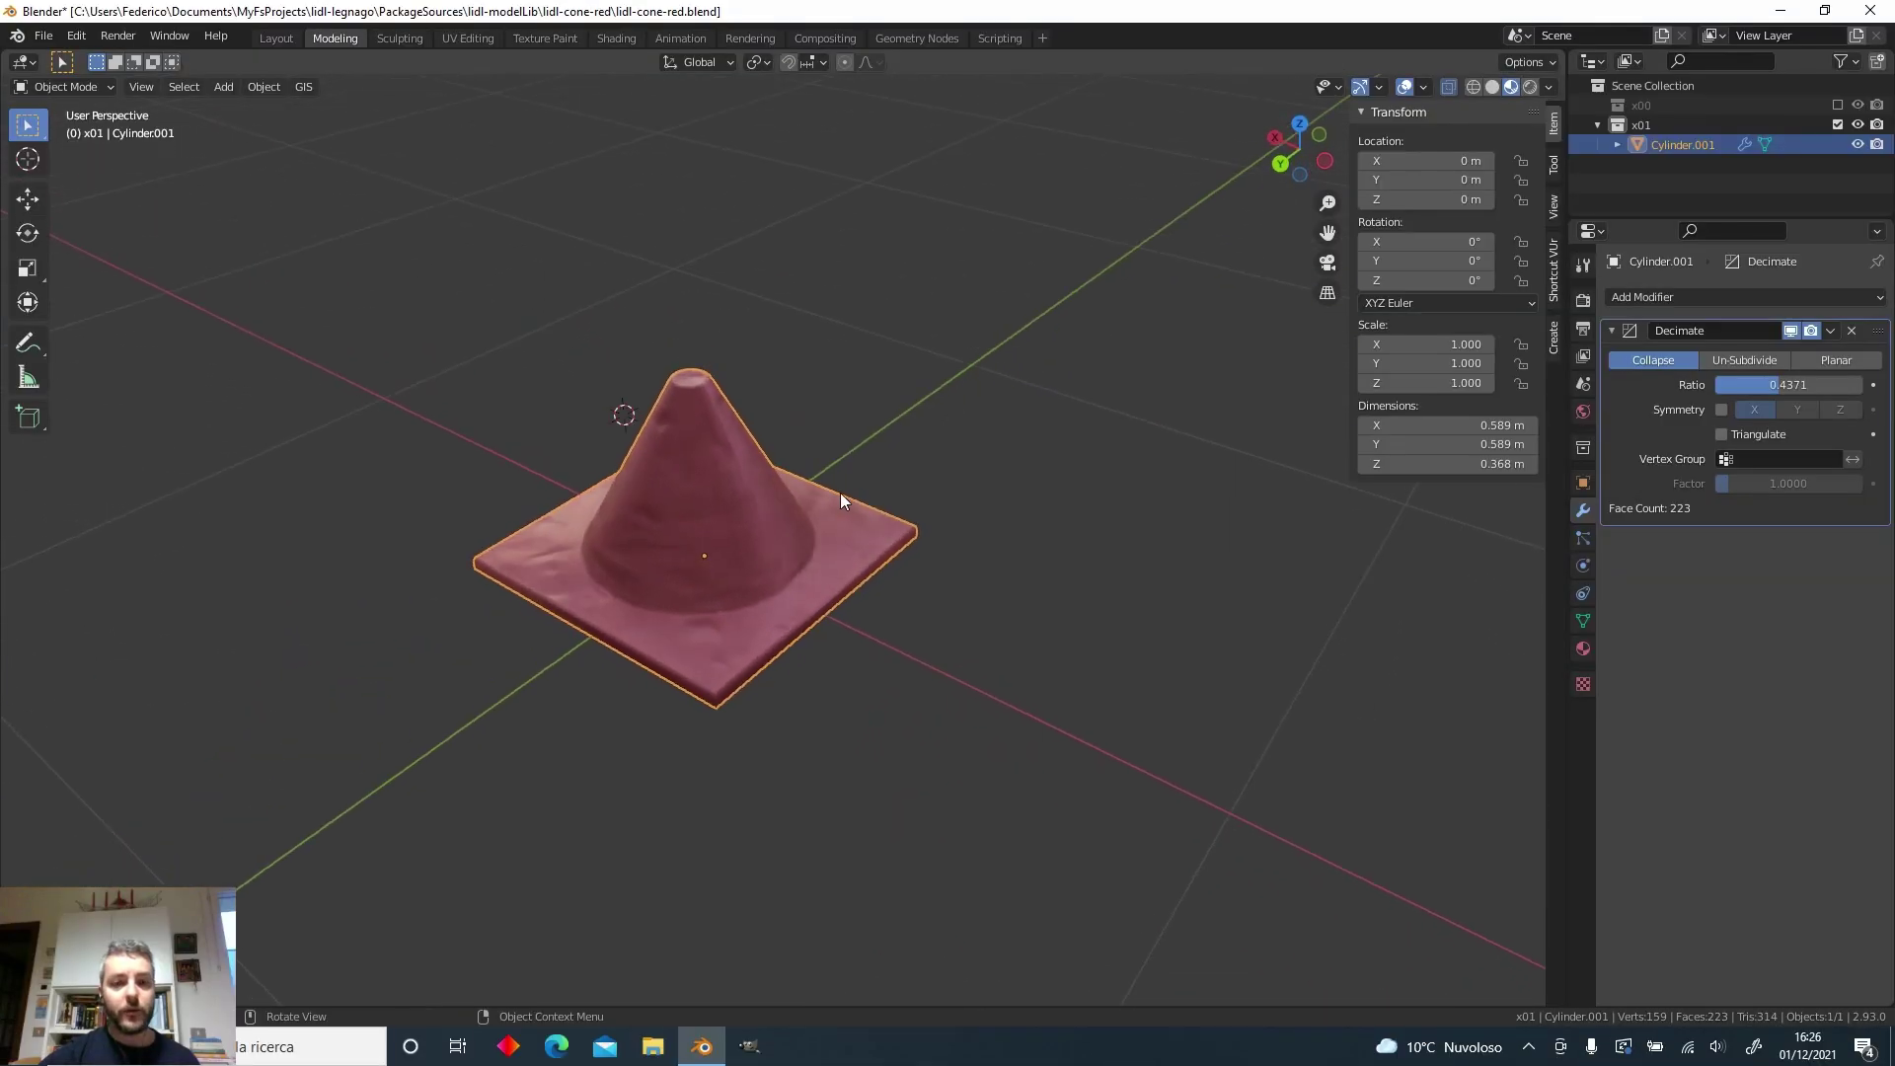
Set the Decimate ratio of the x01 cone to about 0.5033.
{"action": "scroll", "coordinate": [839, 493], "scroll_direction": "up", "scroll_amount": 3}
{"action": "middle_click_drag", "start_coordinate": [756, 585], "coordinate": [713, 582]}
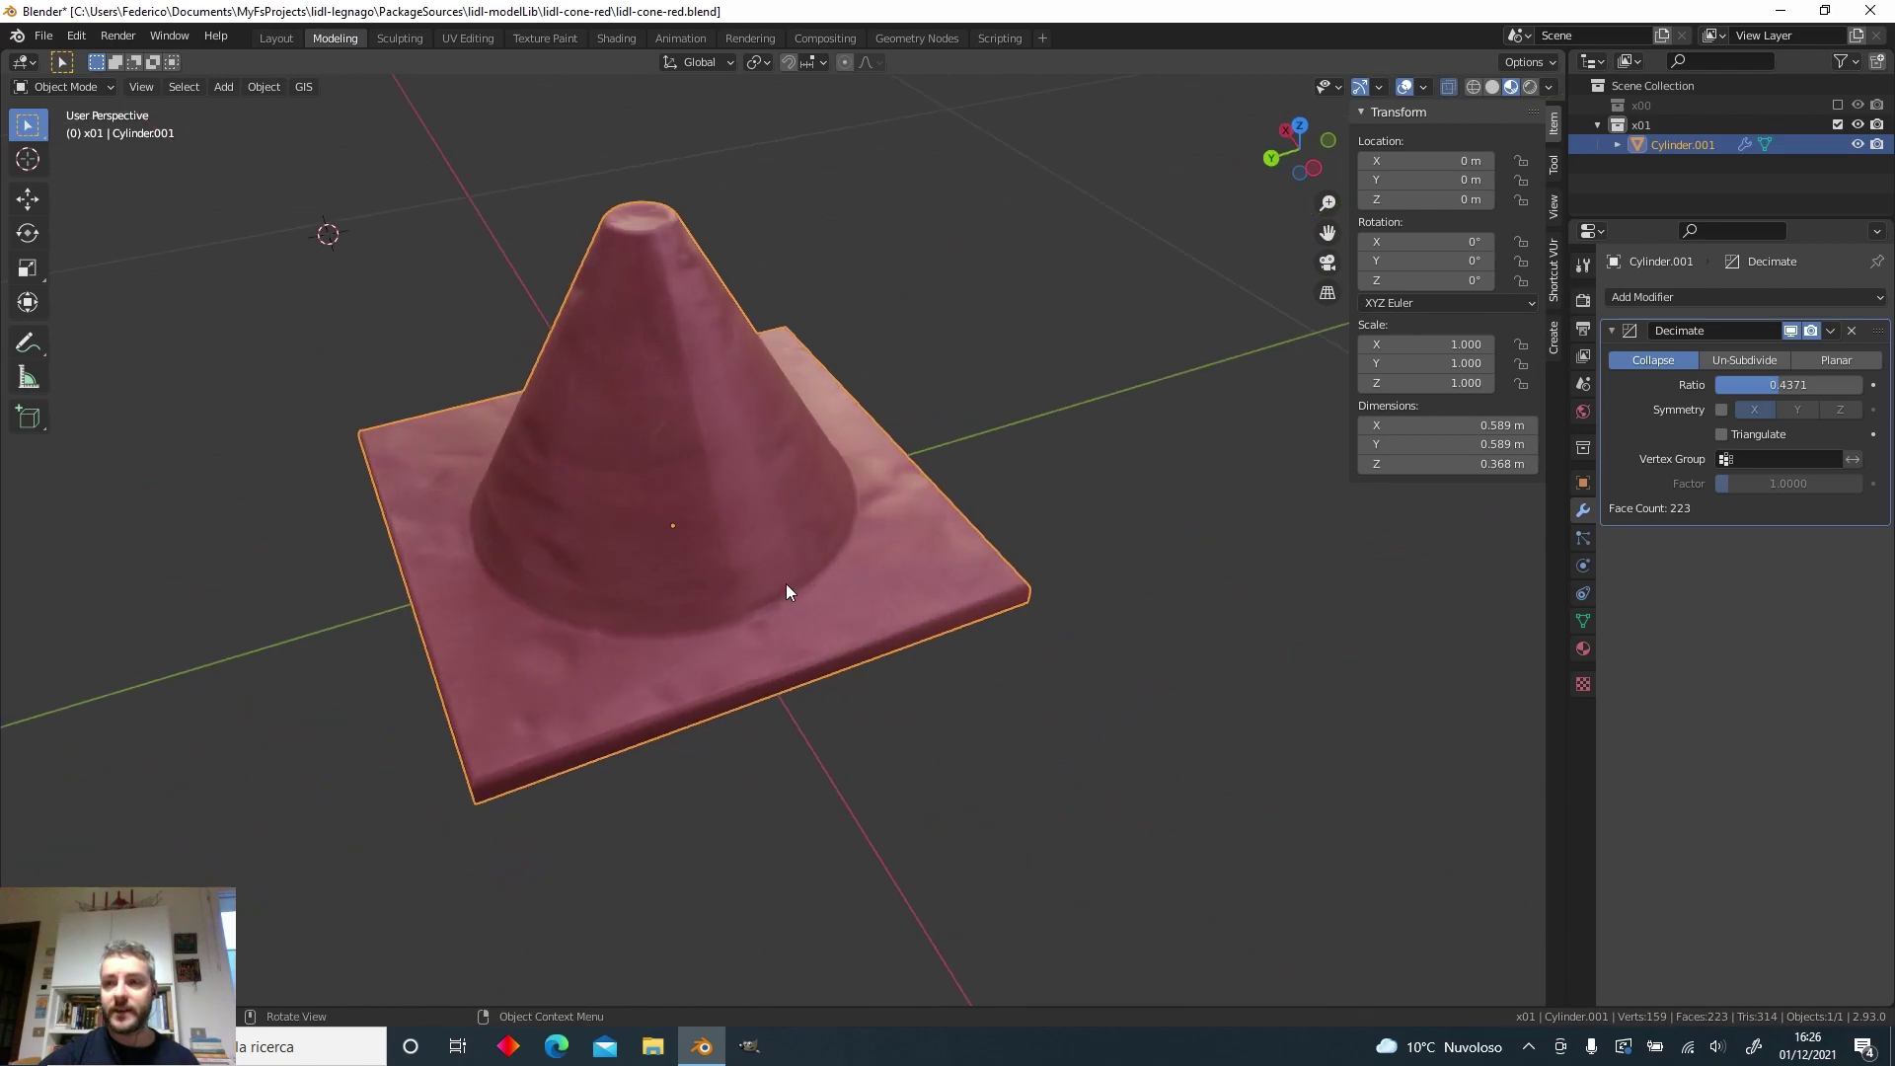
{"action": "scroll", "coordinate": [785, 590], "scroll_direction": "up", "scroll_amount": 1}
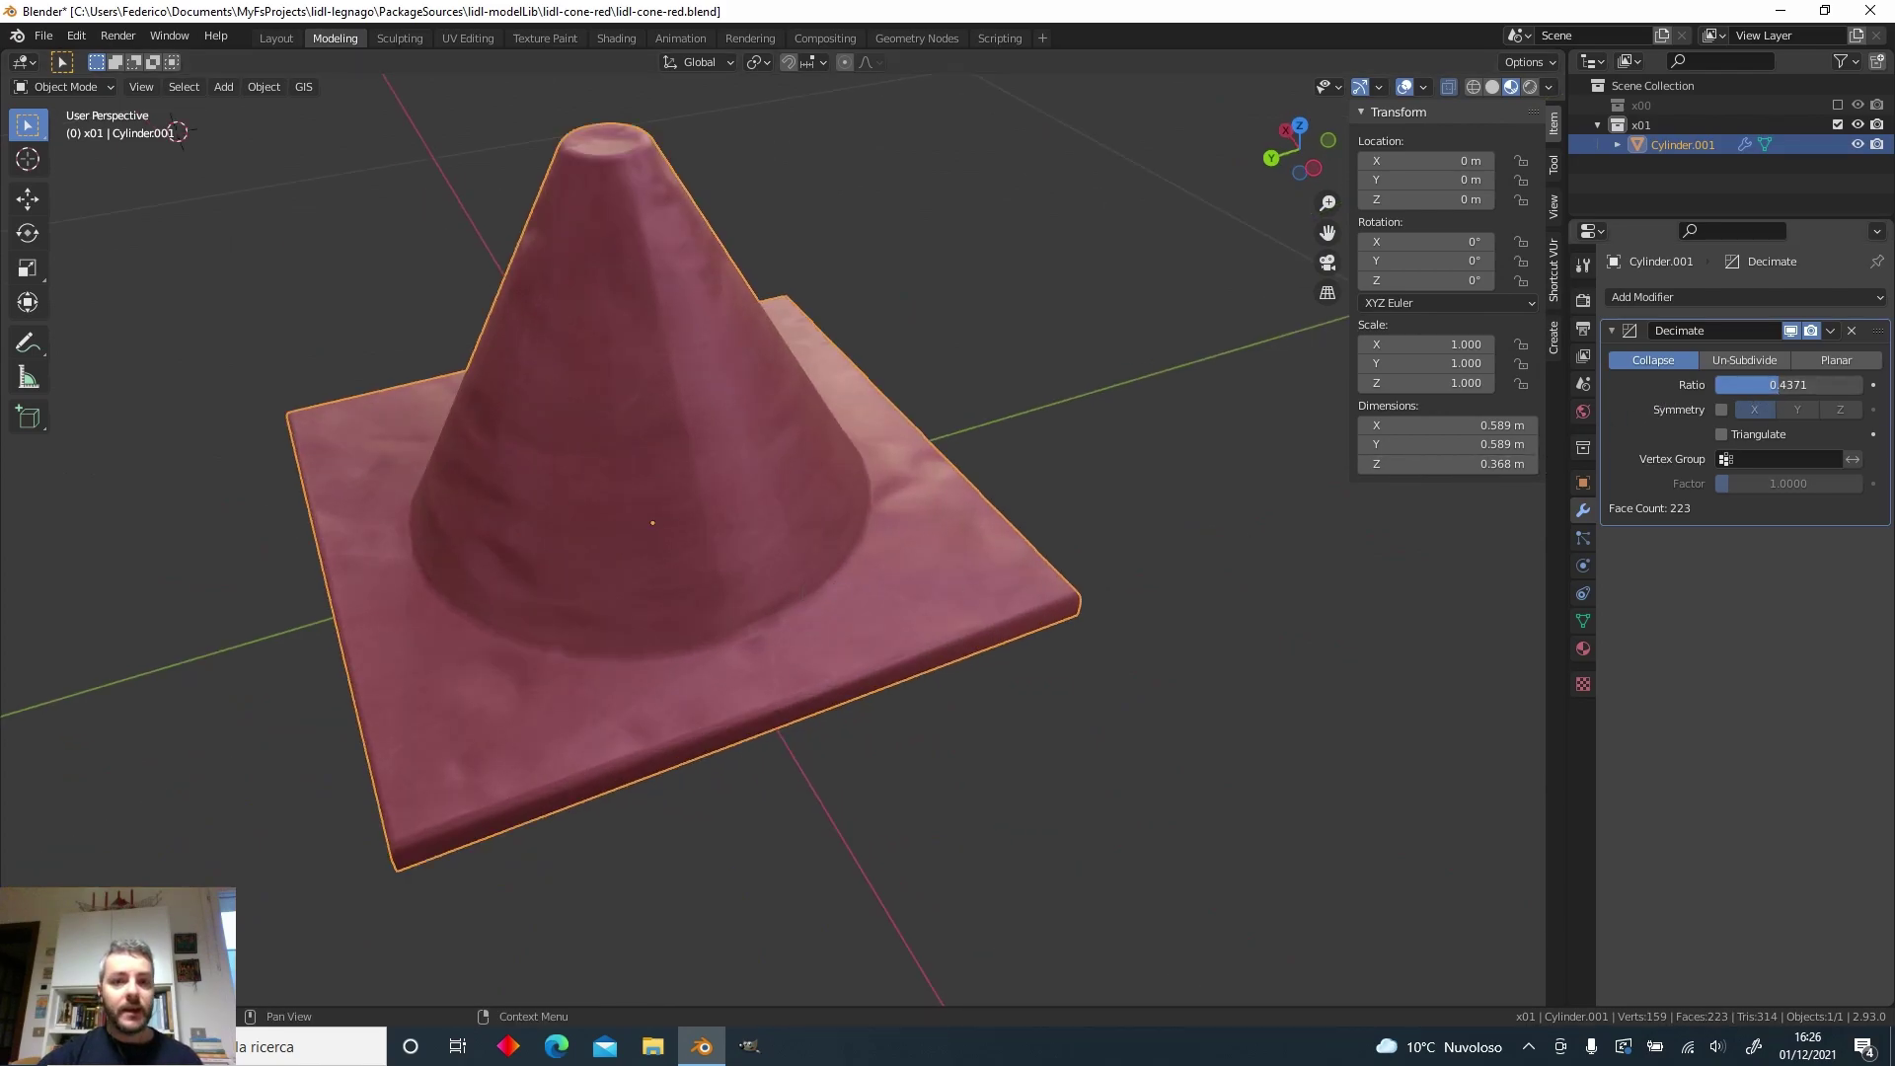
{"action": "mouse_move", "coordinate": [1764, 384]}
{"action": "left_mouse_down"}
{"action": "mouse_move", "coordinate": [1739, 384]}
{"action": "mouse_move", "coordinate": [1791, 385]}
{"action": "left_mouse_up"}
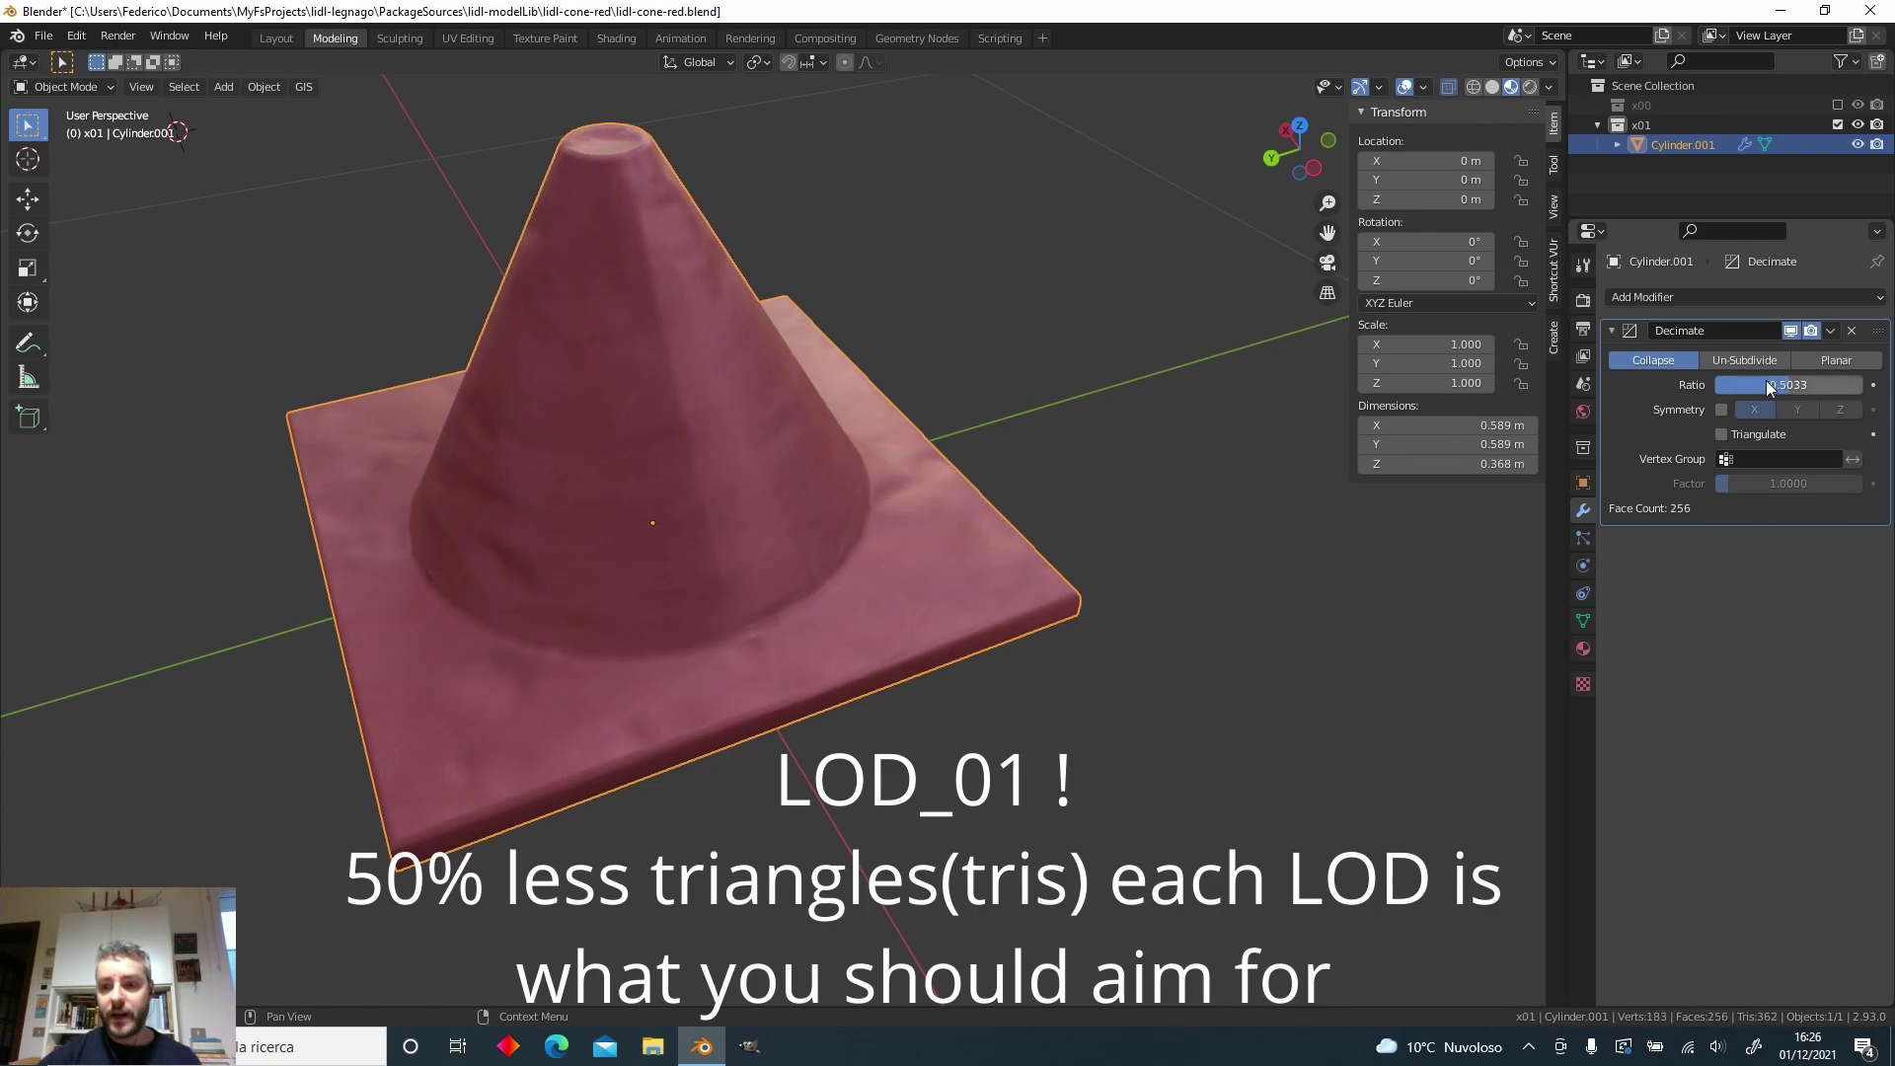
{"action": "middle_click_drag", "start_coordinate": [805, 433], "coordinate": [857, 407]}
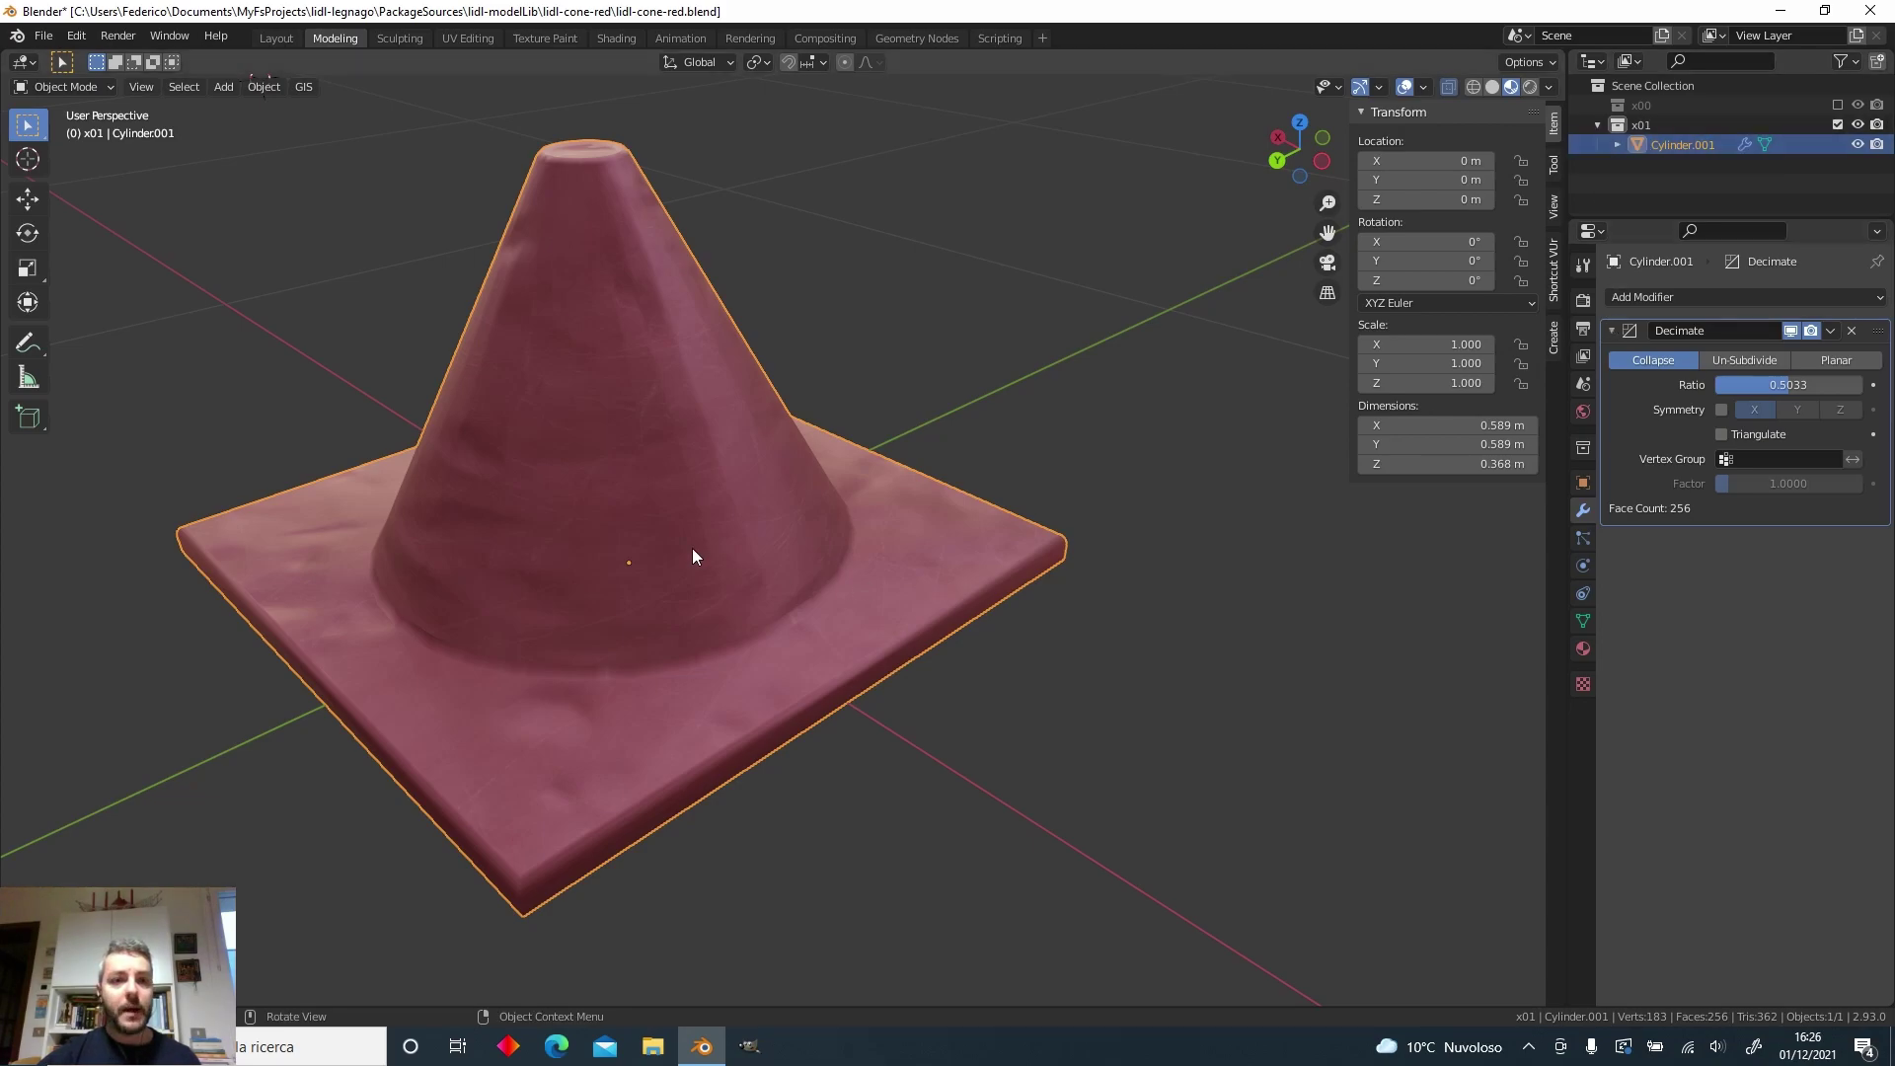
Duplicate the x01 collection with its contents, rename the copy x02, and exclude x01 from the view layer.
{"action": "left_click", "coordinate": [1630, 122]}
{"action": "right_click", "coordinate": [1640, 128]}
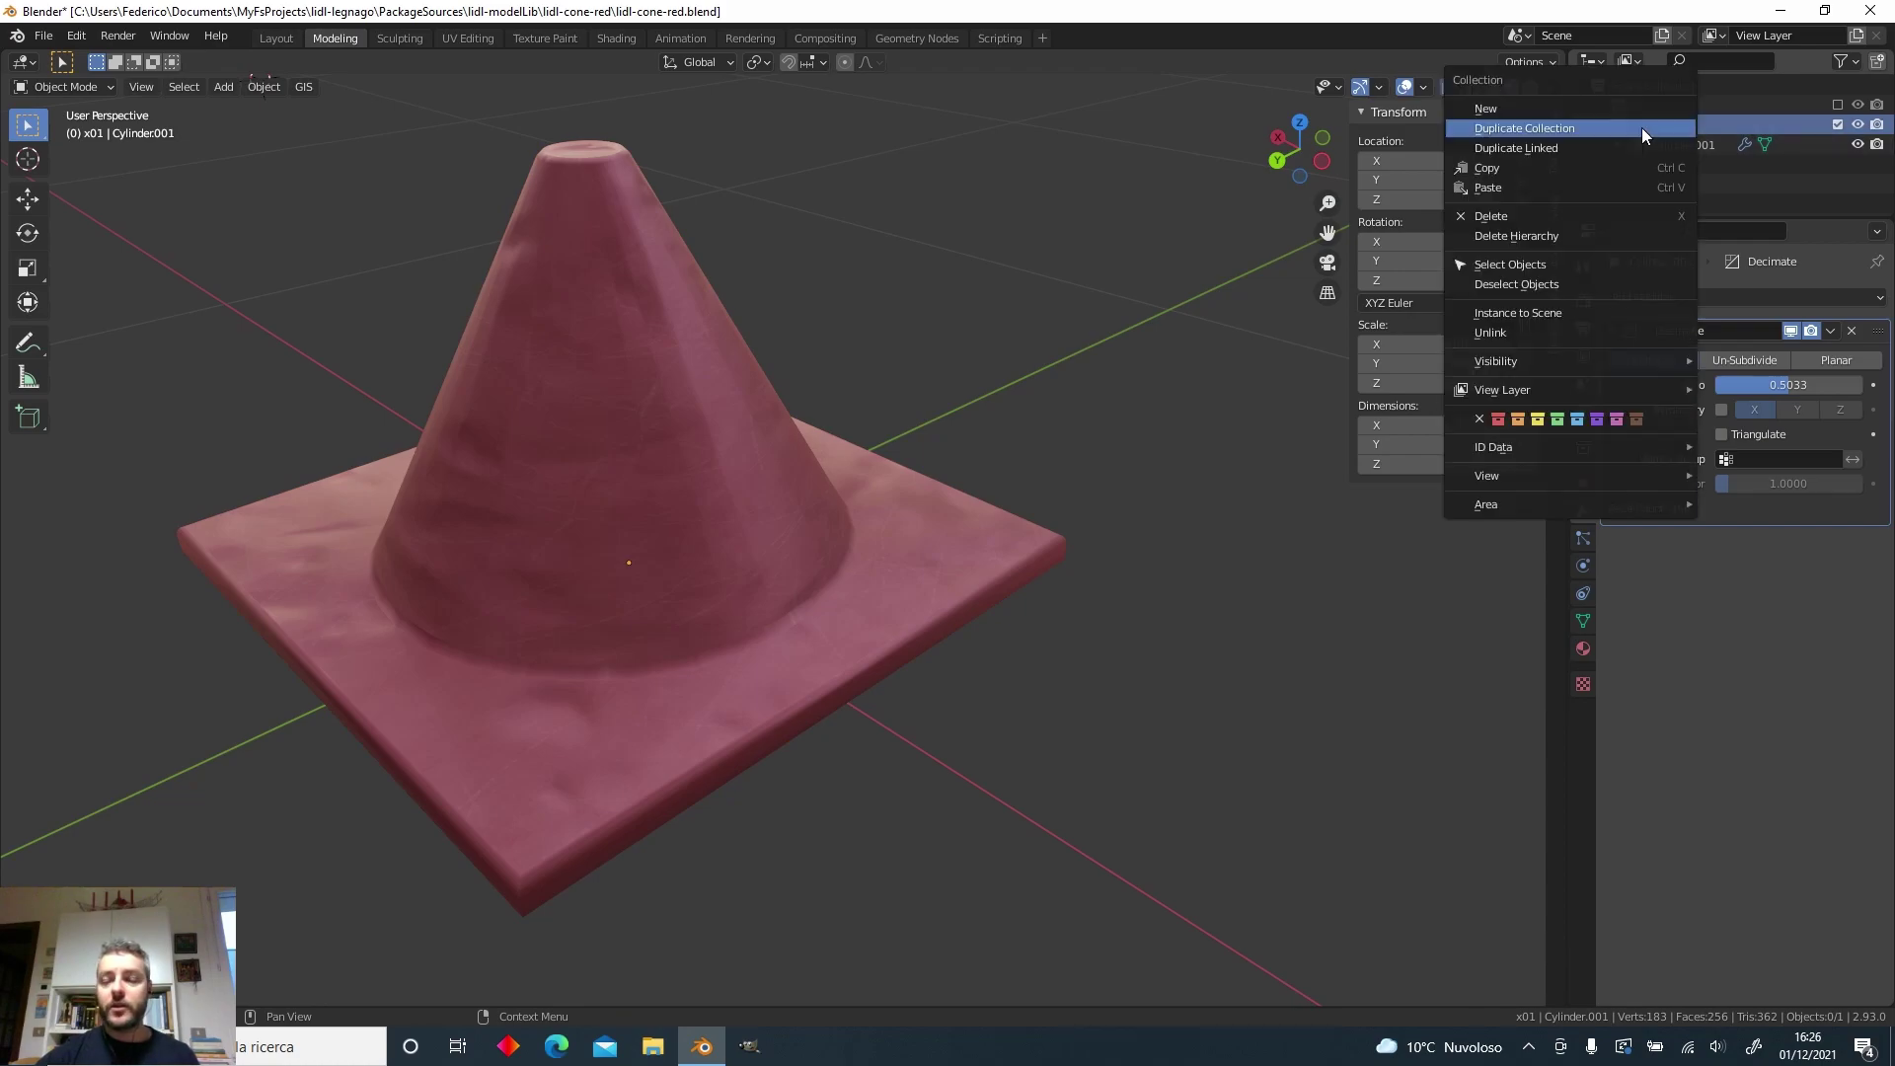
{"action": "left_click", "coordinate": [1630, 130]}
{"action": "double_click", "coordinate": [1661, 166]}
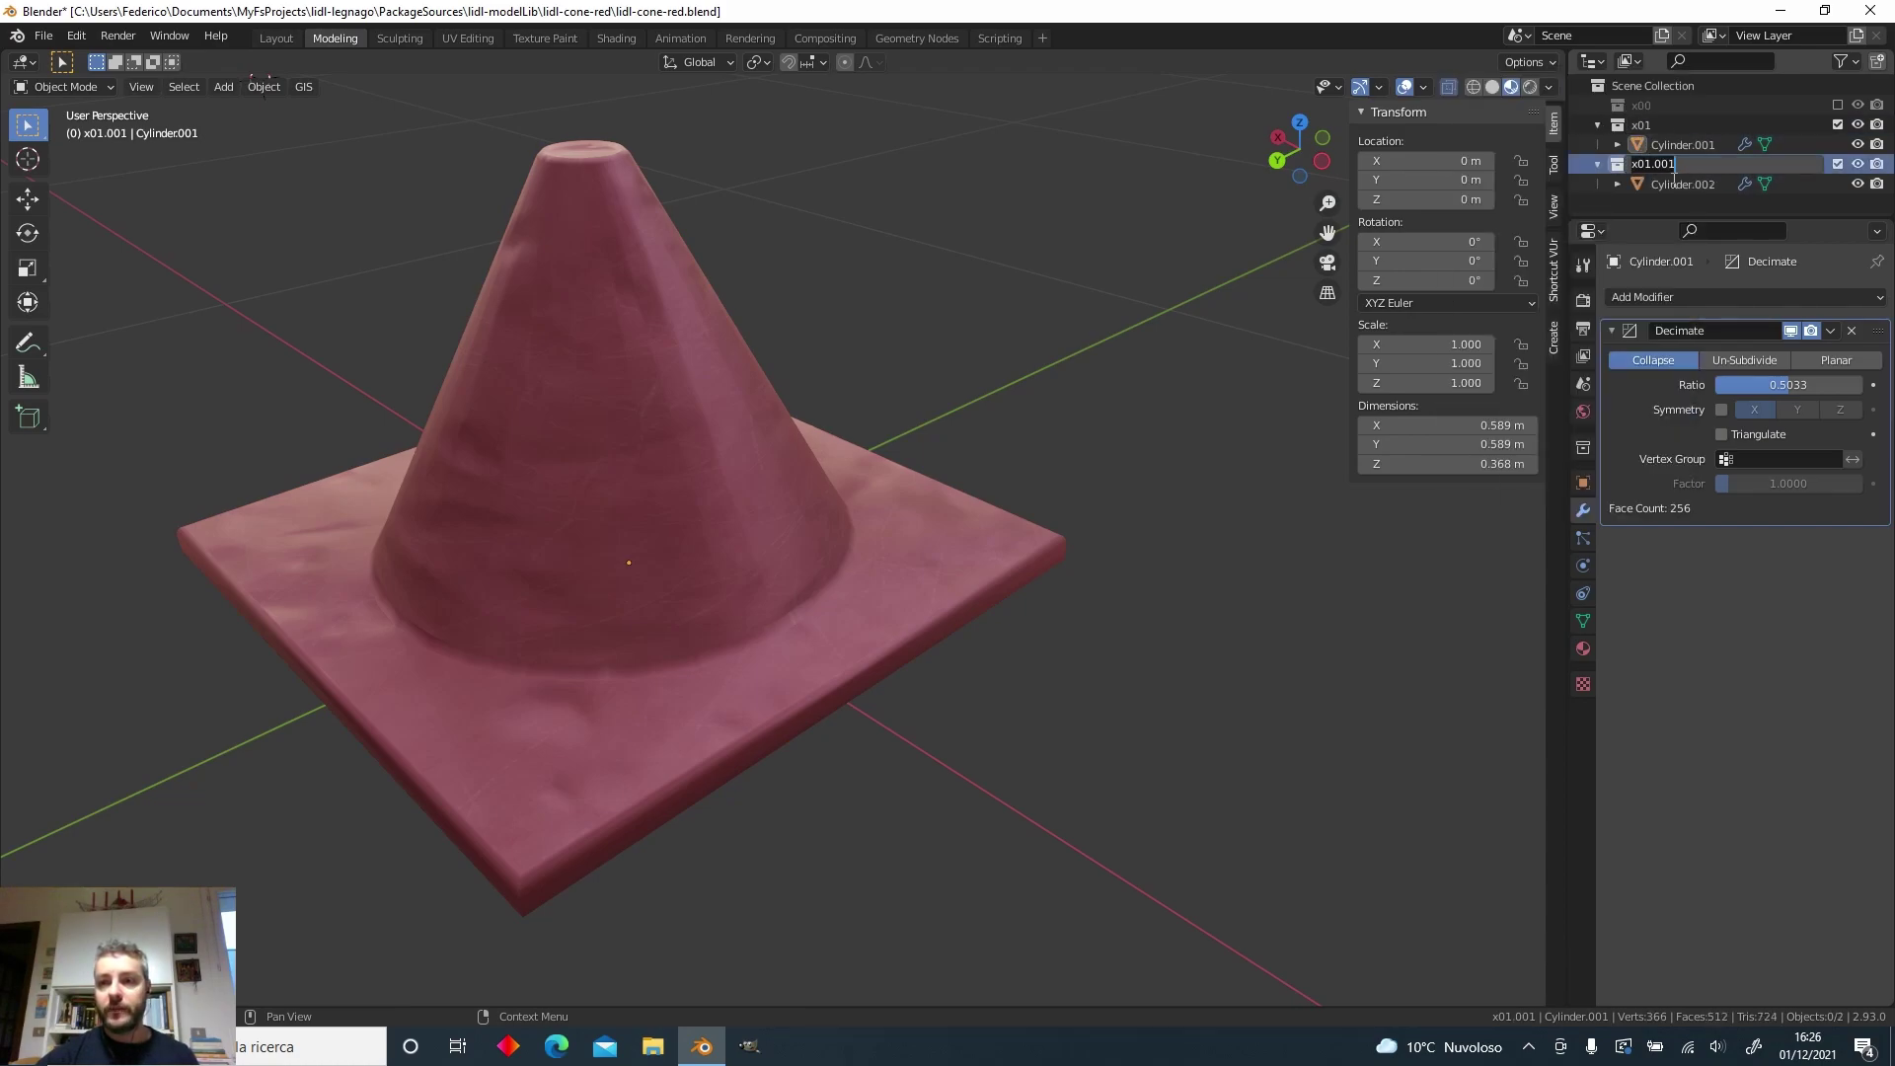
{"action": "type", "text": "x02"}
{"action": "key", "text": "Return"}
{"action": "left_click", "coordinate": [1836, 124]}
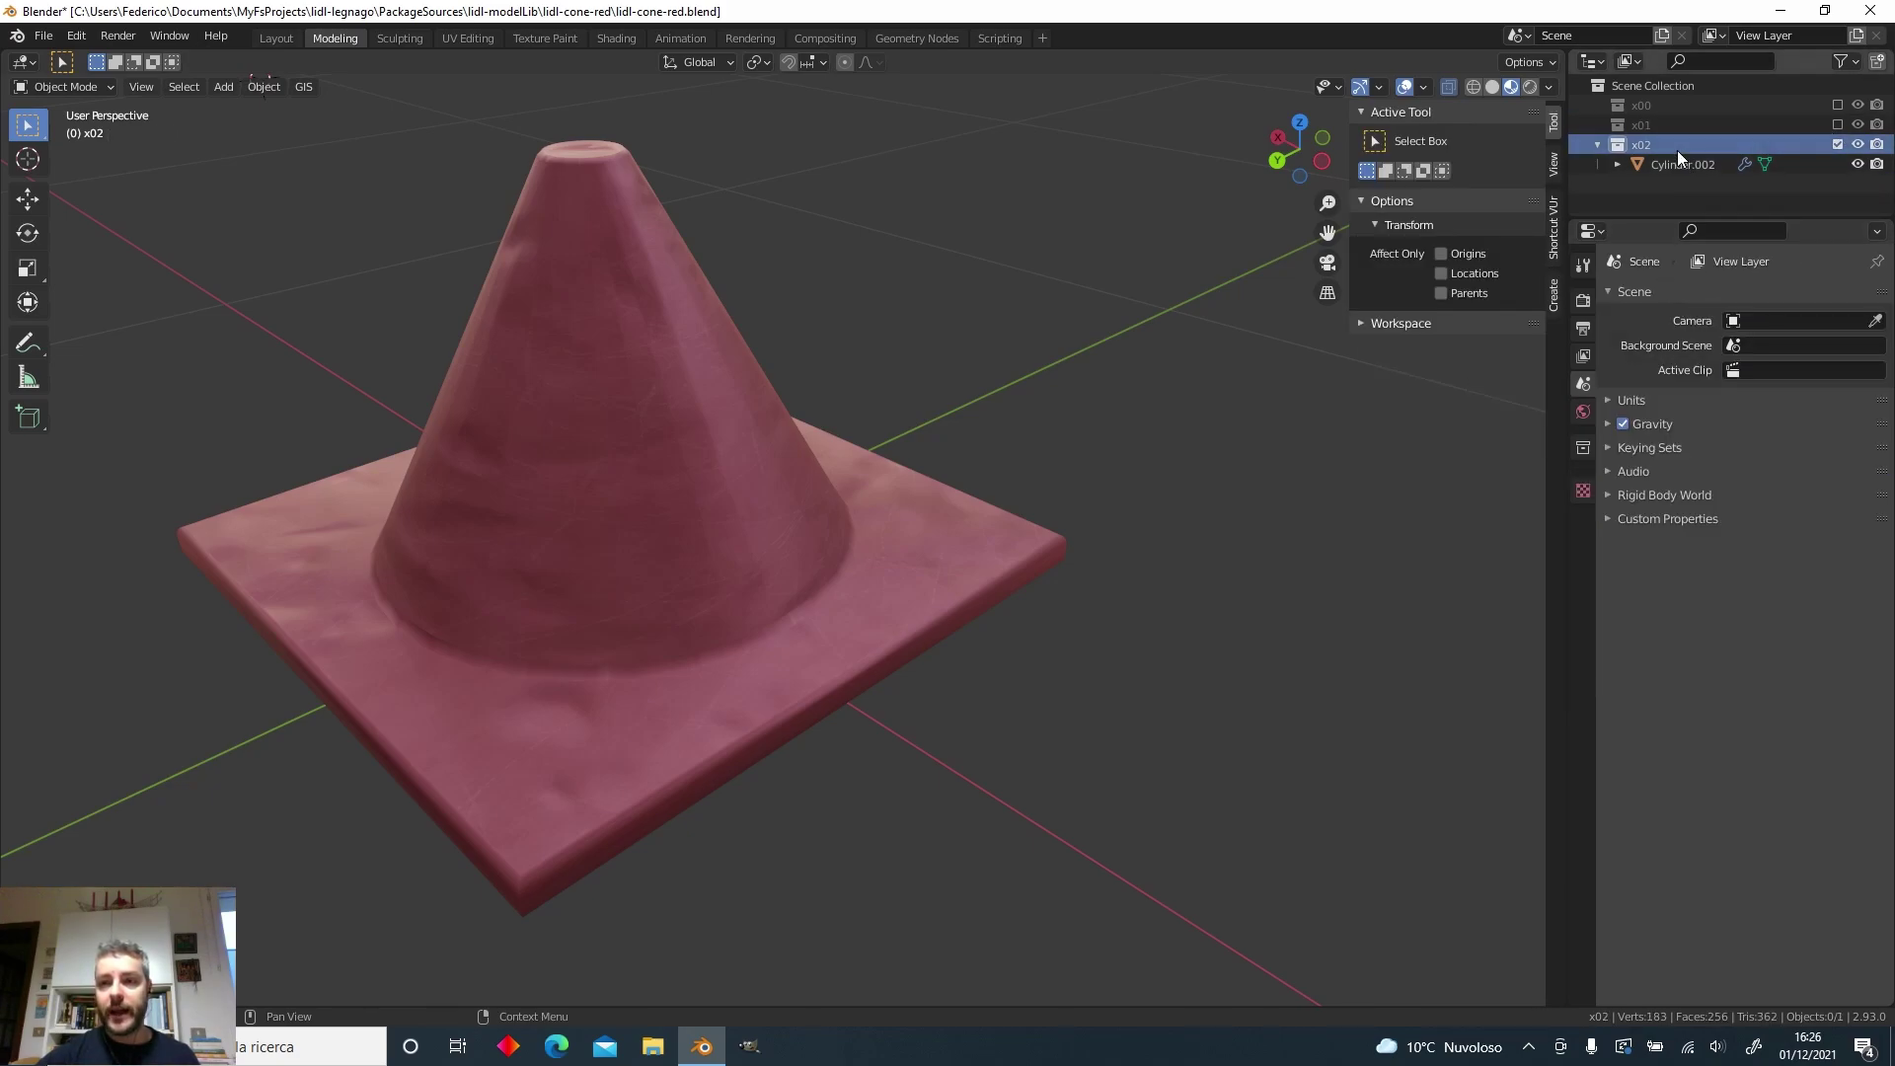
Set the Decimate ratio of the cone in x02 to about 0.2053.
{"action": "left_click", "coordinate": [1680, 163]}
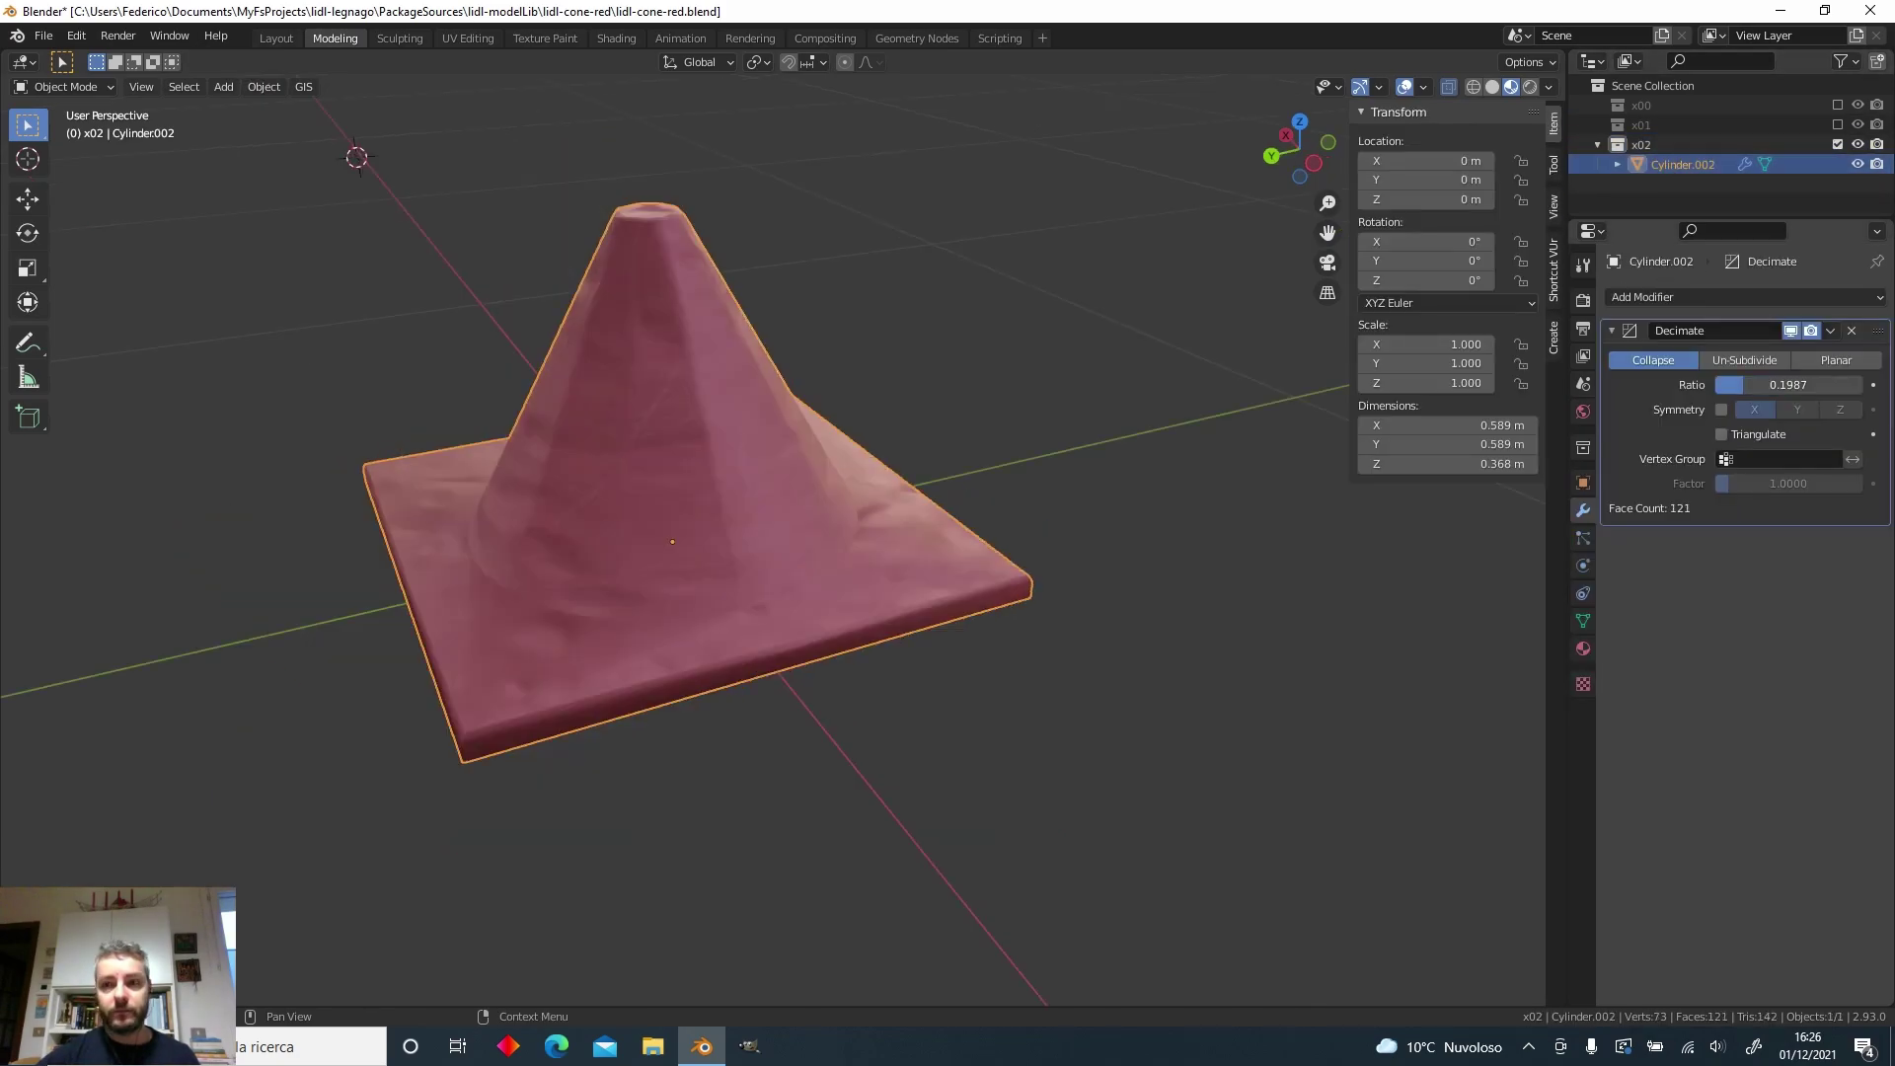
{"action": "left_click_drag", "start_coordinate": [1743, 384], "coordinate": [1744, 384]}
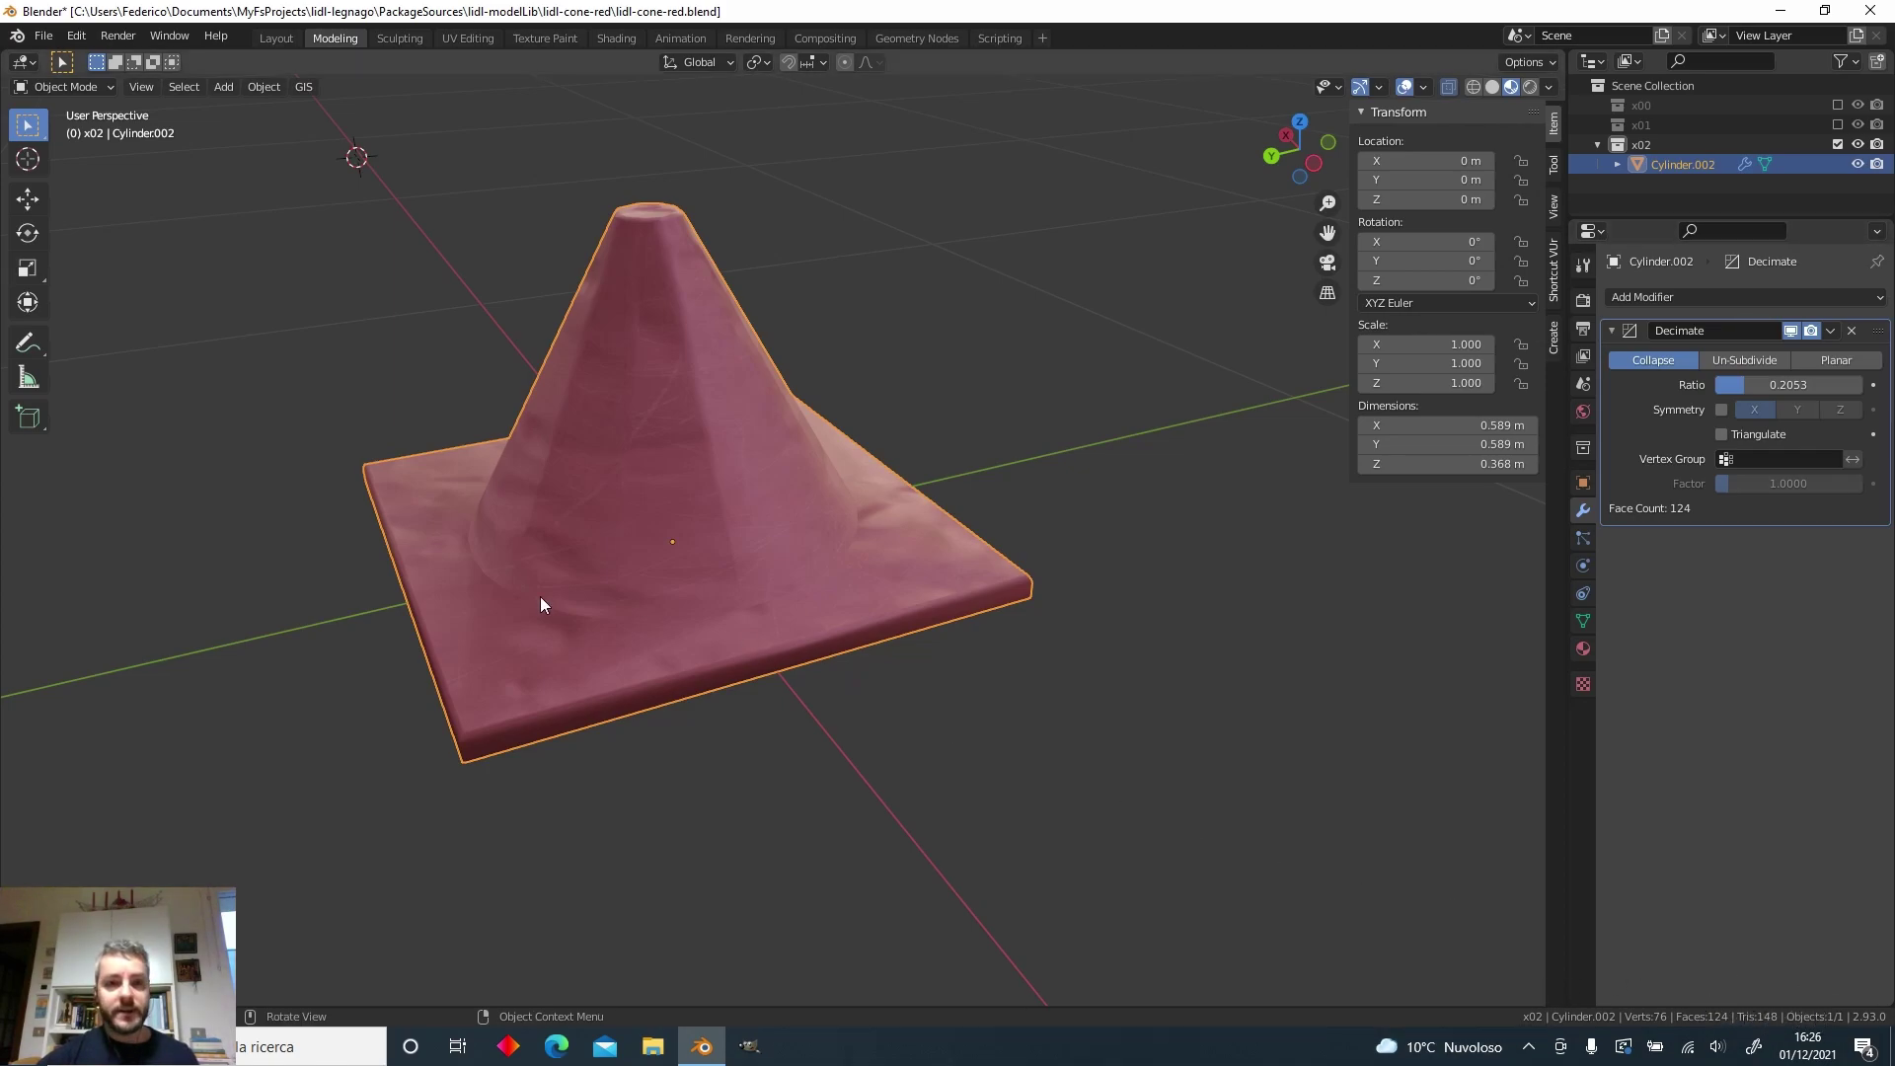
{"action": "middle_click_drag", "start_coordinate": [536, 560], "coordinate": [625, 536]}
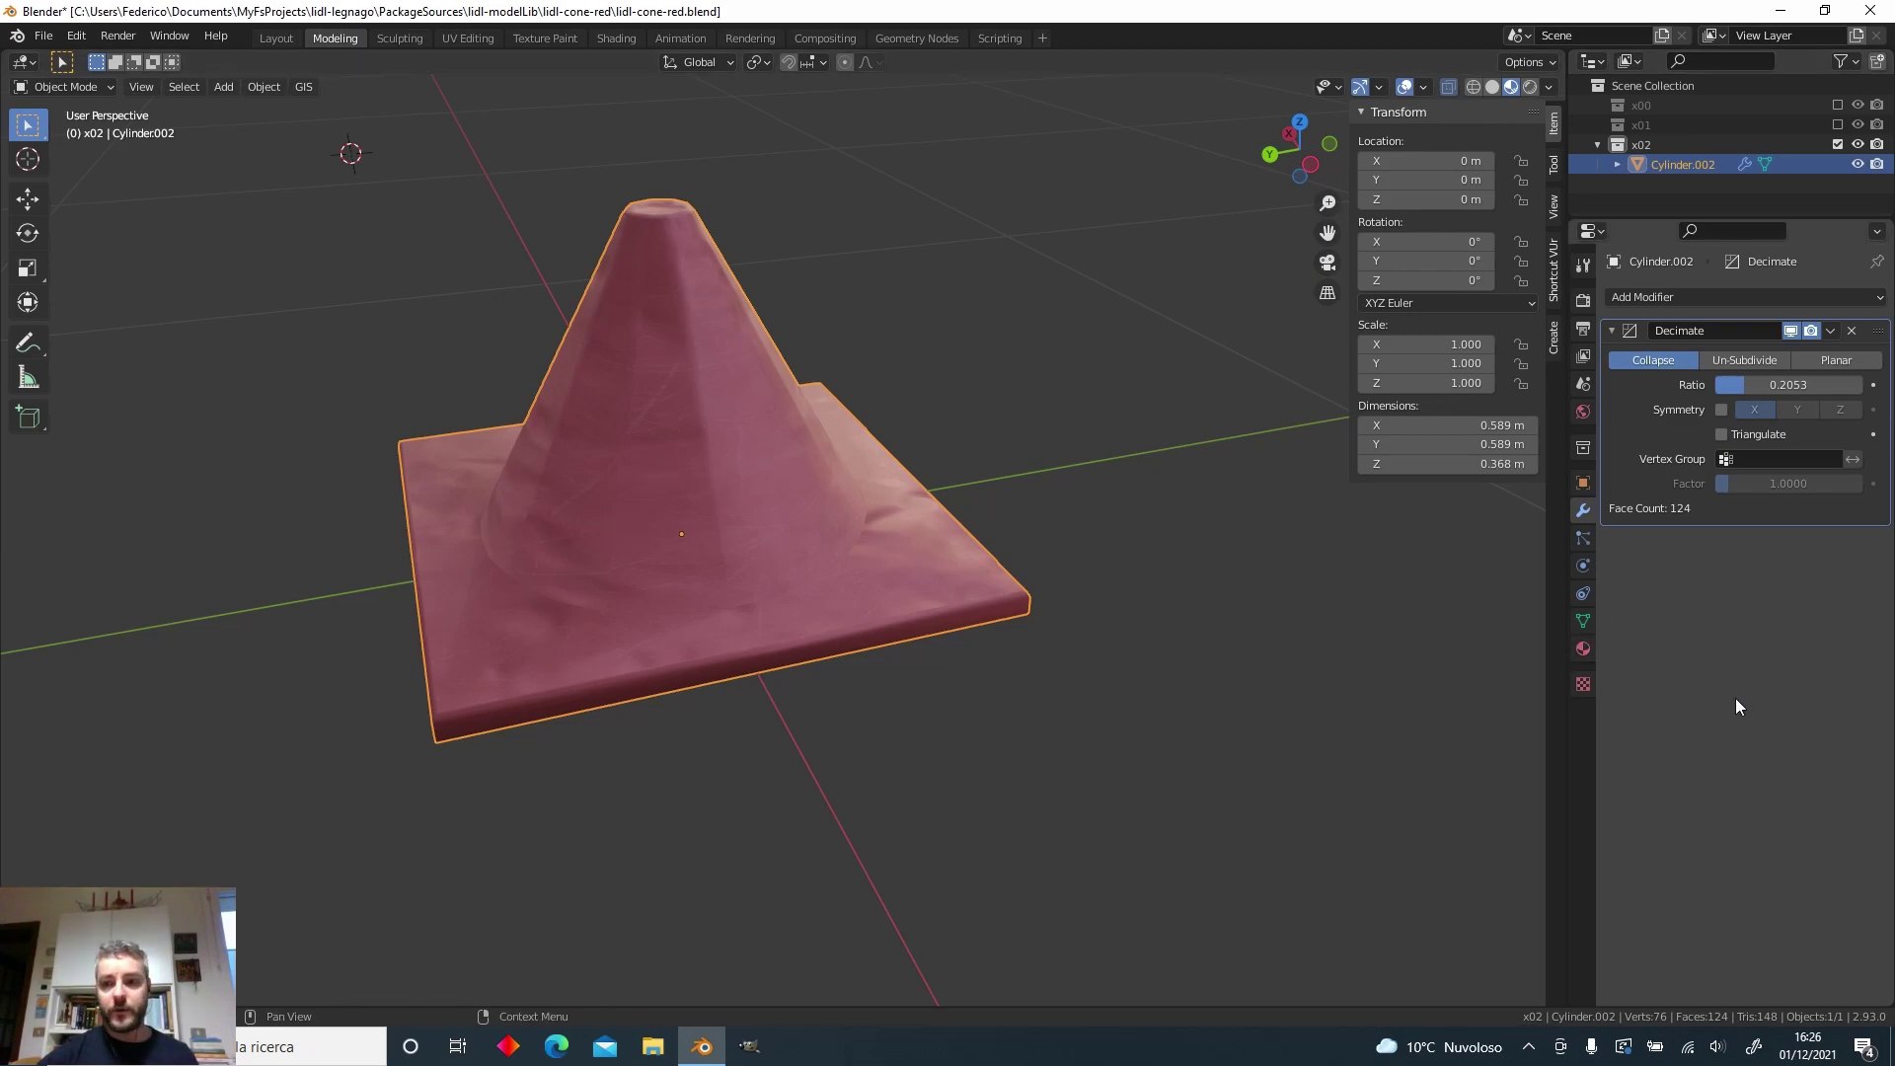
Add a second material slot with a new material to the x02 cone and set its MSFS material mode to MSFS Standard.
{"action": "left_click", "coordinate": [1581, 648]}
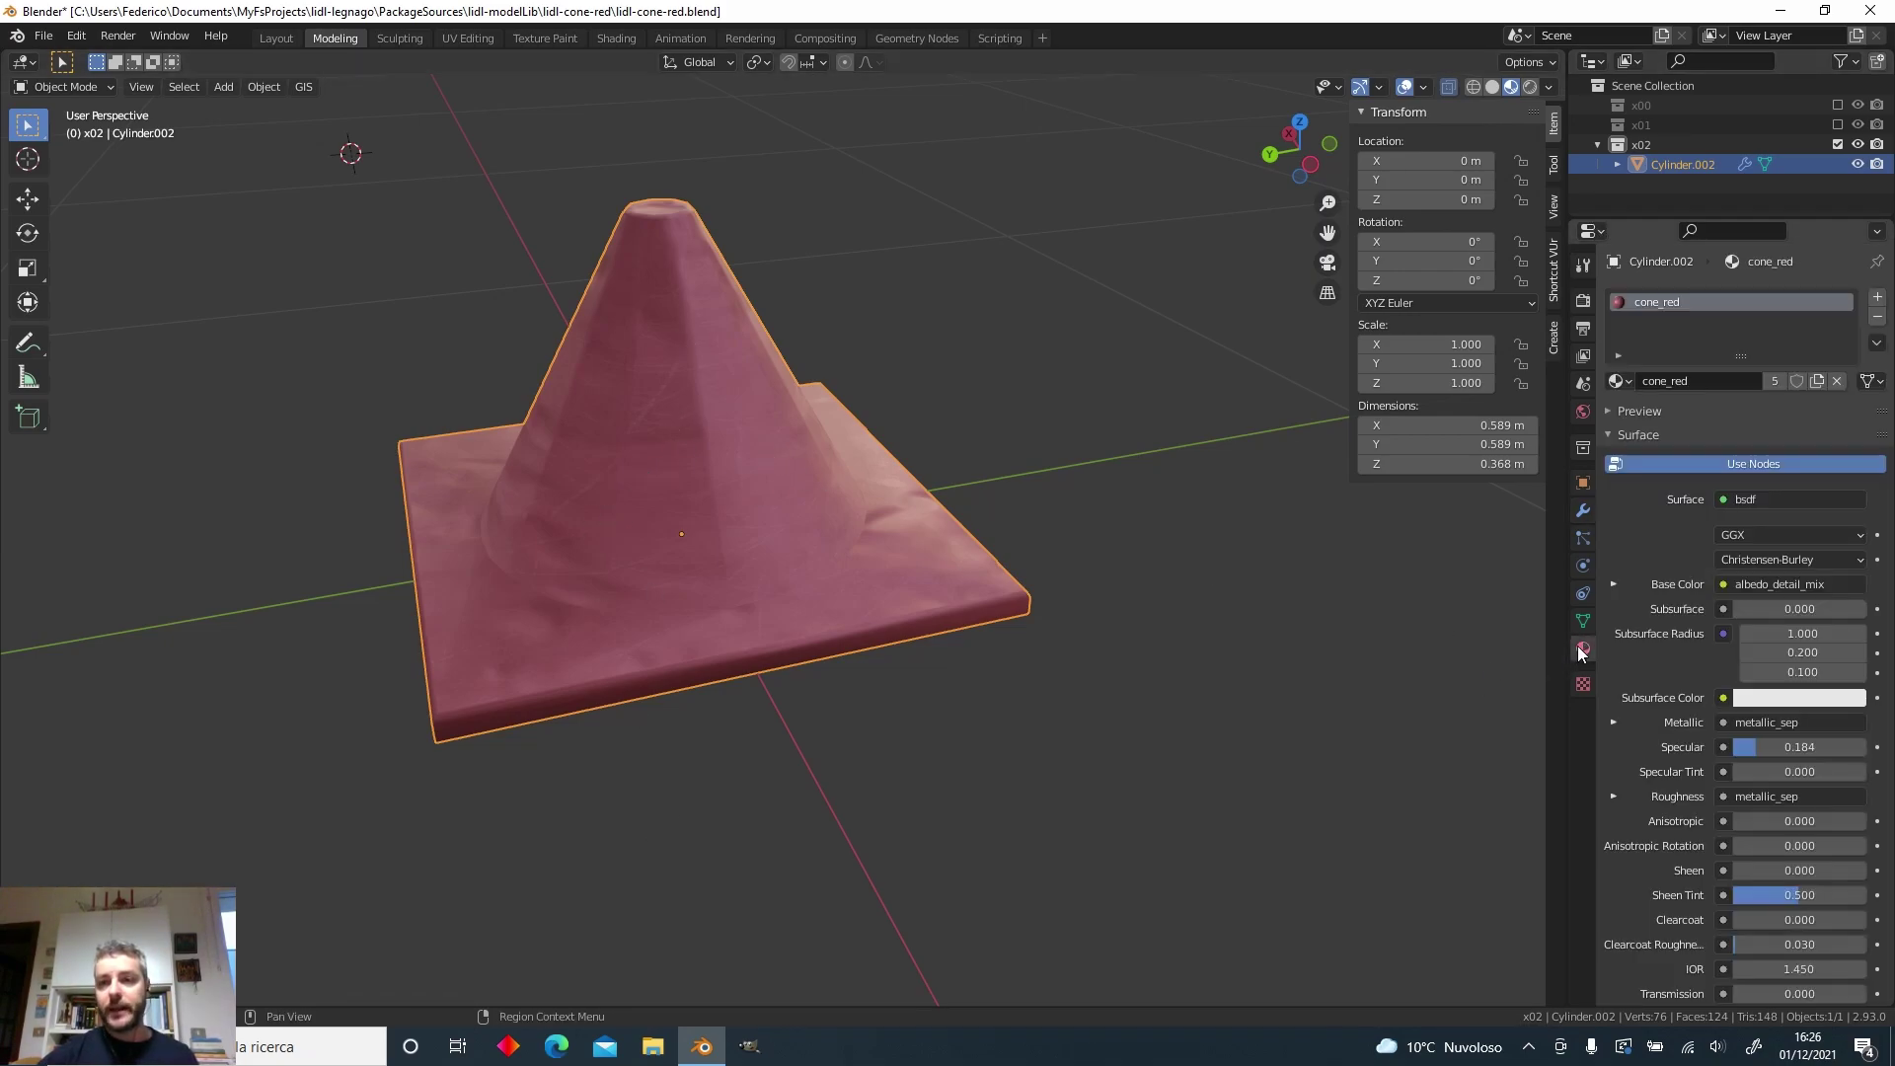
{"action": "left_click", "coordinate": [1877, 299]}
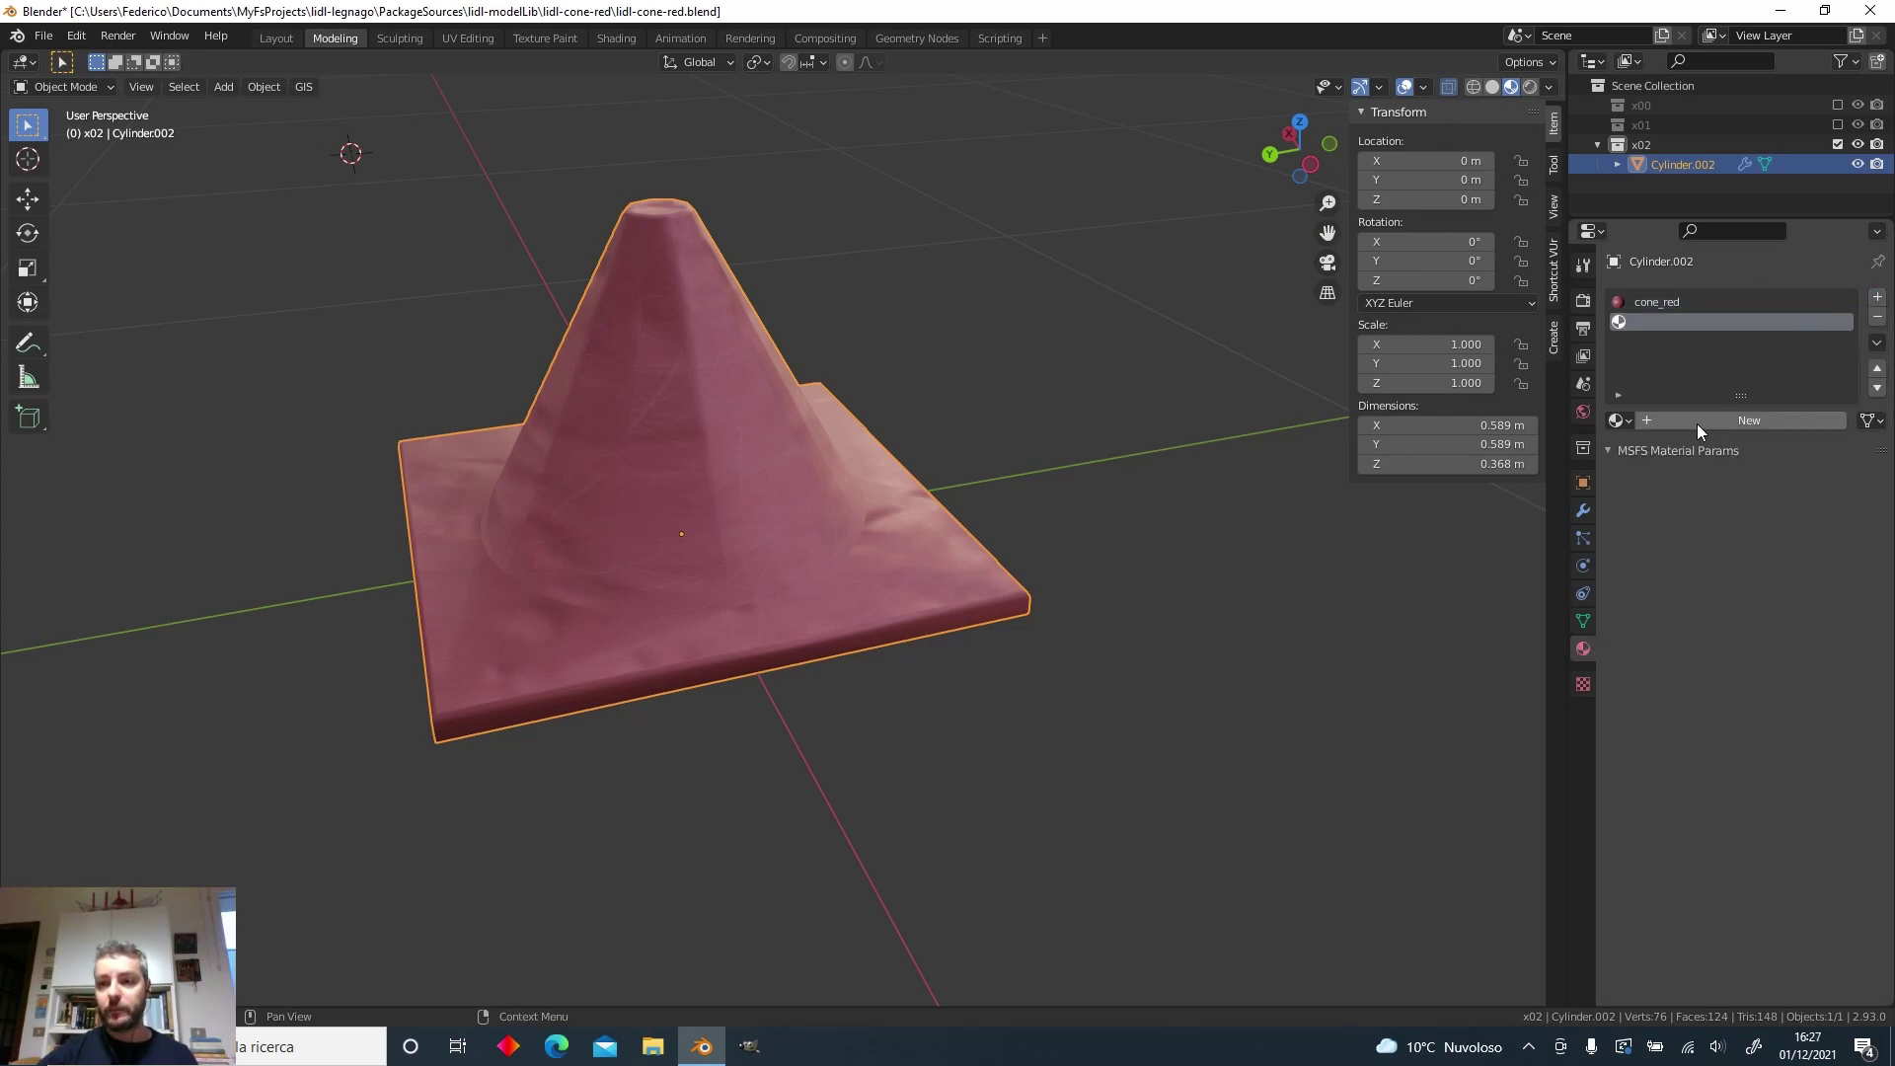
{"action": "left_click", "coordinate": [1725, 419]}
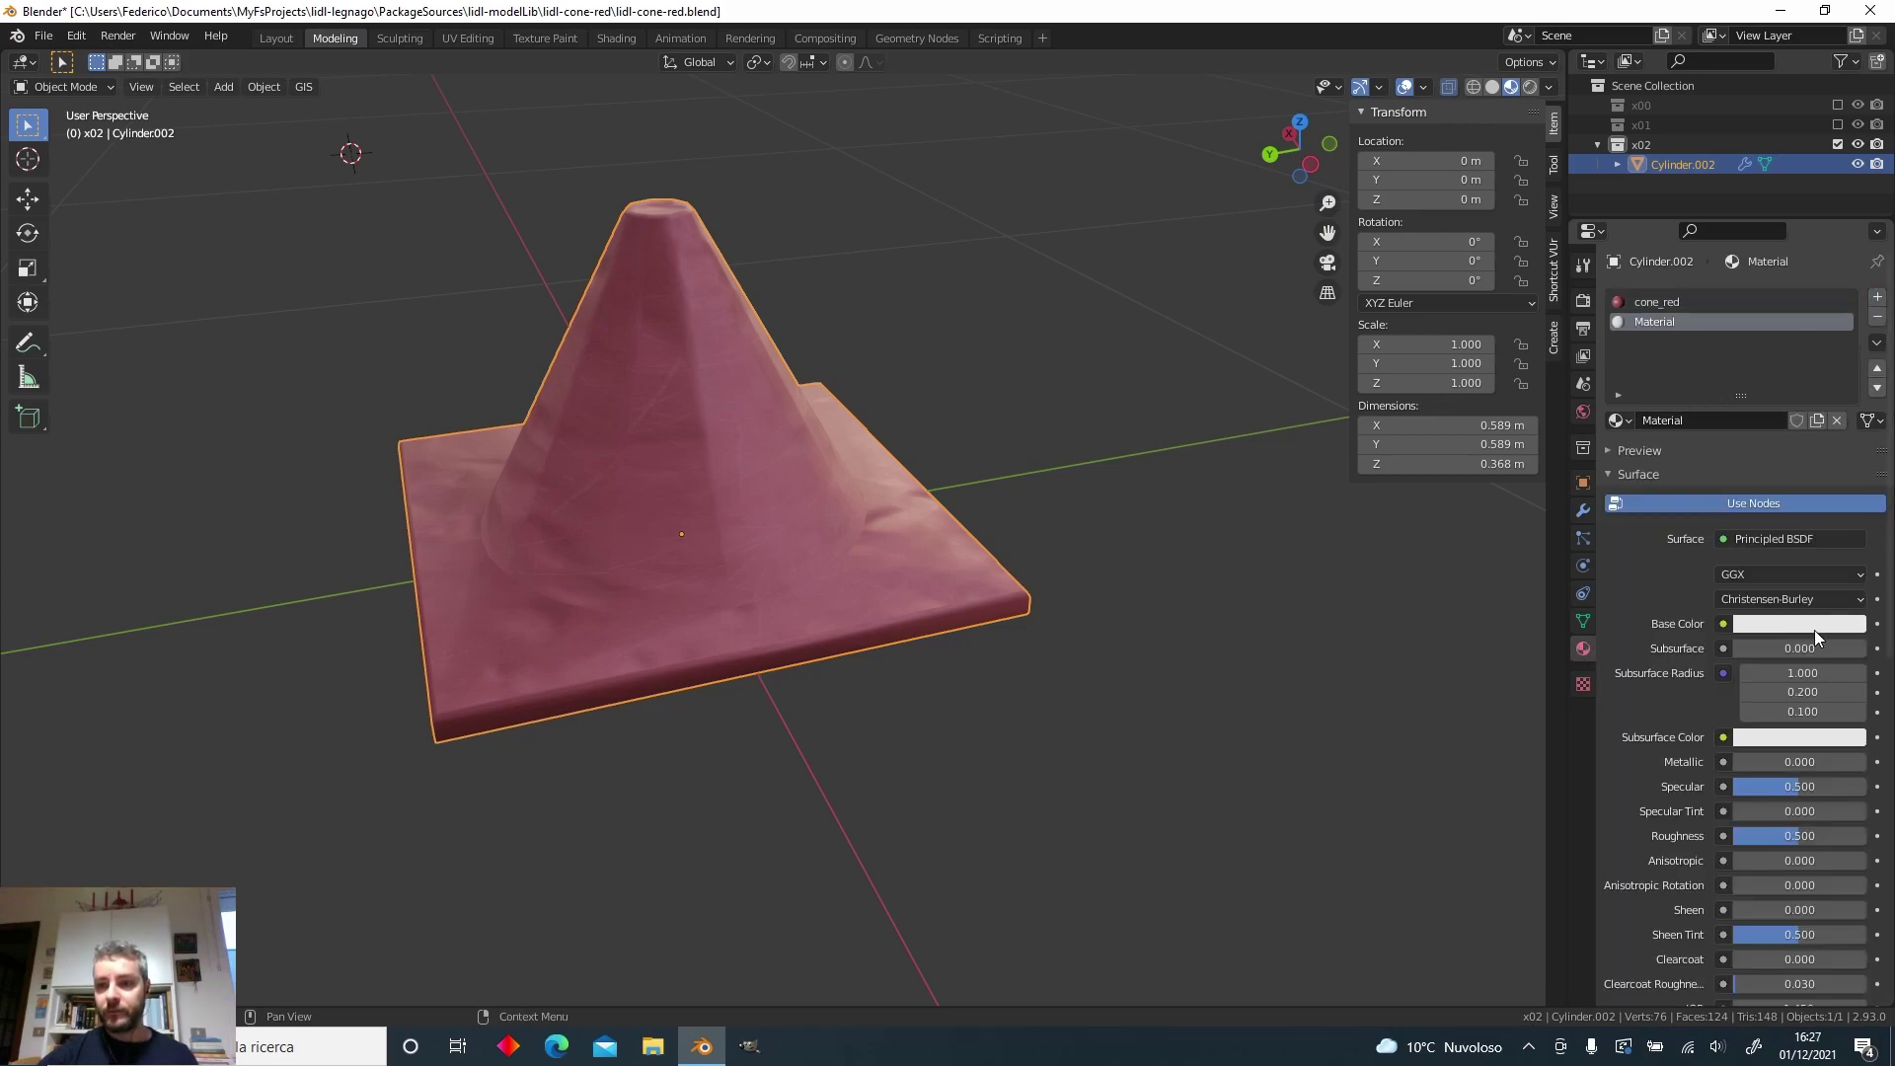
{"action": "scroll", "coordinate": [1705, 724], "scroll_direction": "down", "scroll_amount": 1}
{"action": "scroll", "coordinate": [1705, 724], "scroll_direction": "down", "scroll_amount": 10}
{"action": "scroll", "coordinate": [1739, 933], "scroll_direction": "down", "scroll_amount": 2}
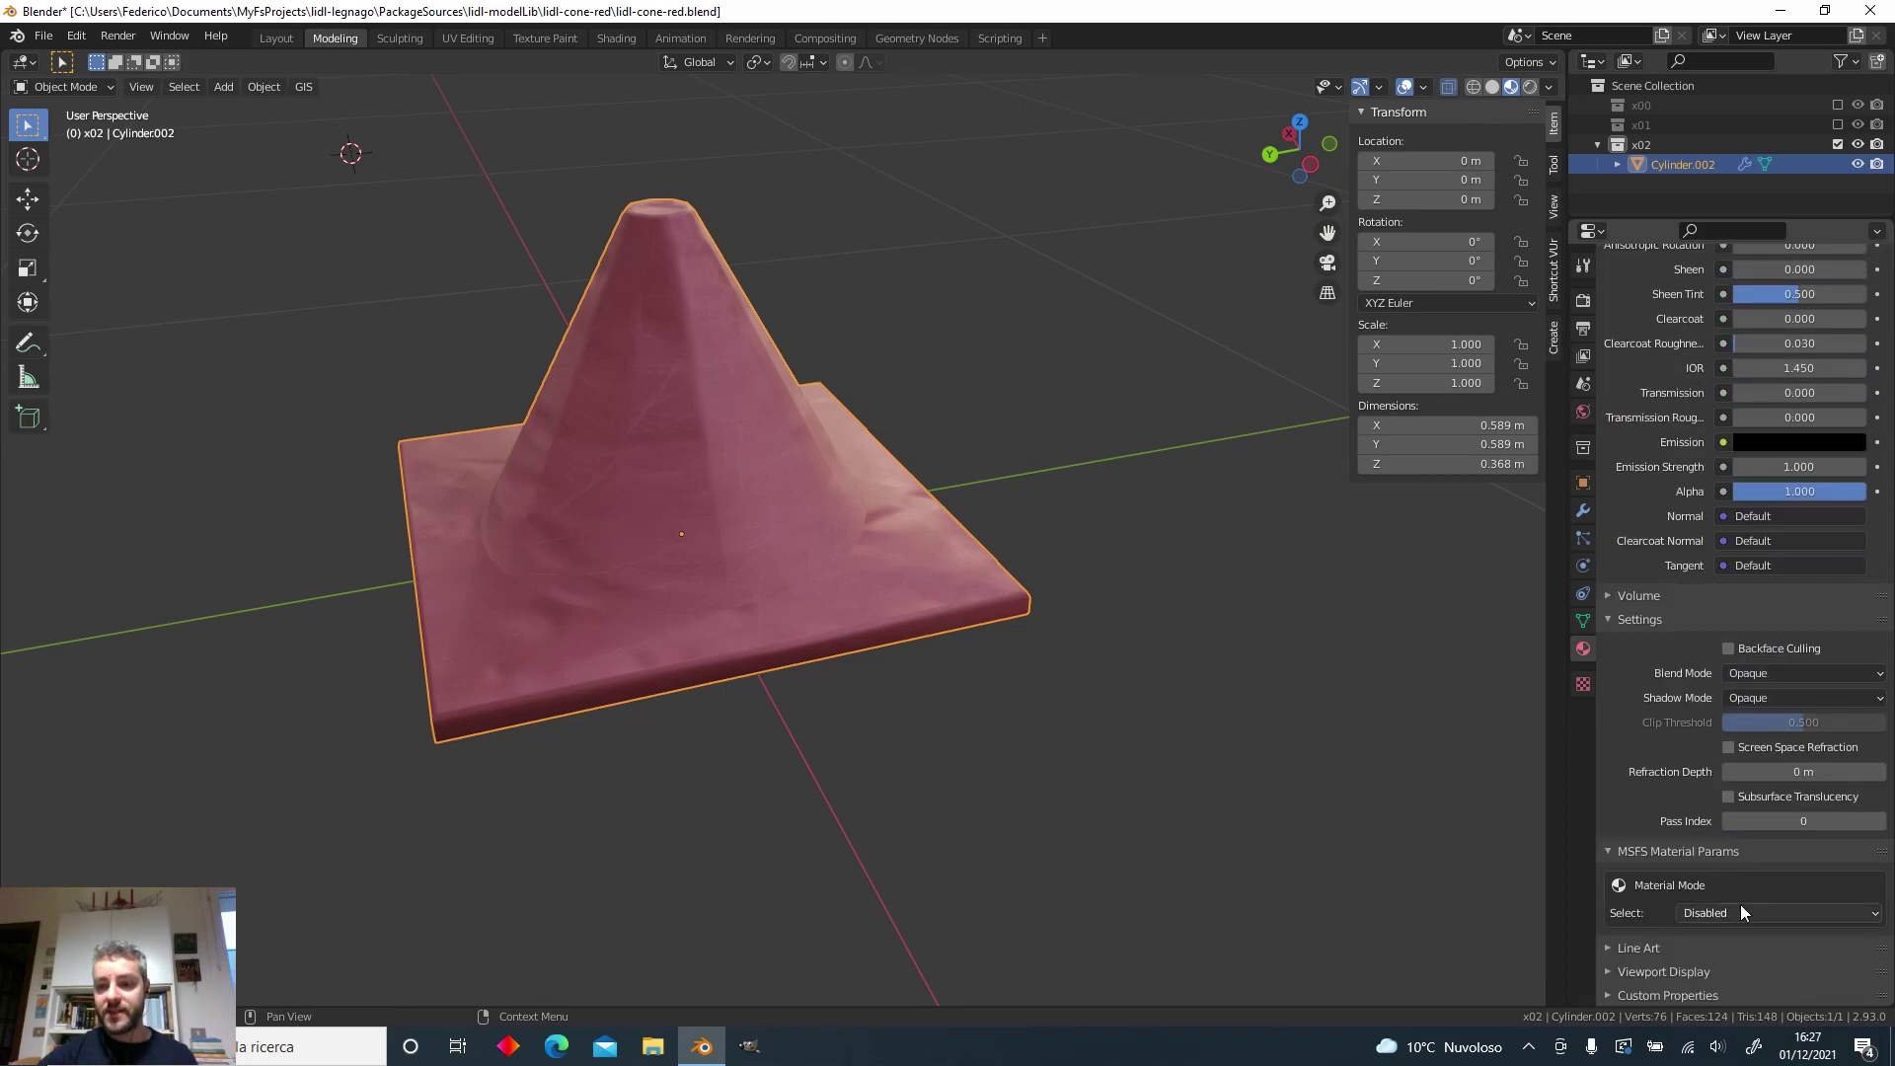
{"action": "left_click", "coordinate": [1739, 902]}
{"action": "left_click", "coordinate": [1739, 870]}
{"action": "scroll", "coordinate": [1697, 839], "scroll_direction": "down", "scroll_amount": 4}
{"action": "scroll", "coordinate": [1688, 826], "scroll_direction": "down", "scroll_amount": 3}
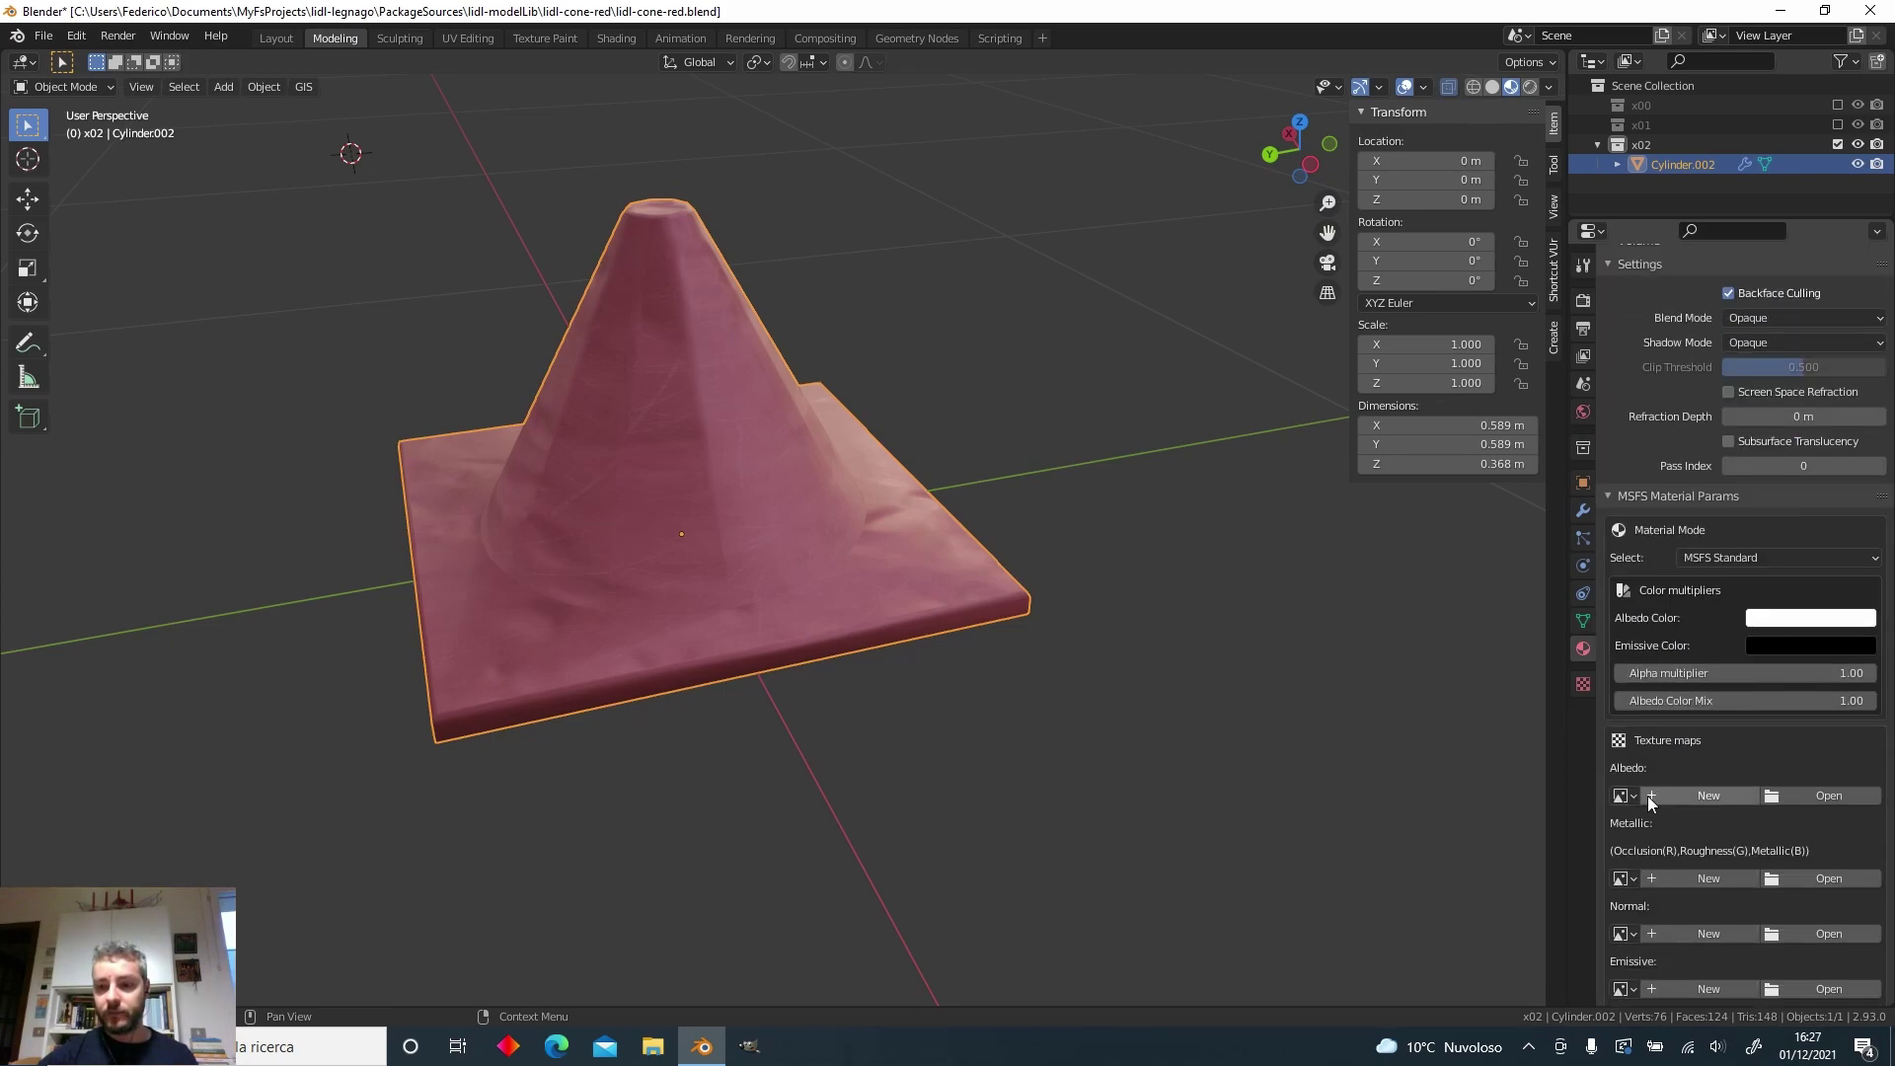
Load TexturesCom_Plastic_Scratched_512_albedo.png from the texture folder as the new material's albedo map.
{"action": "left_click", "coordinate": [1796, 795]}
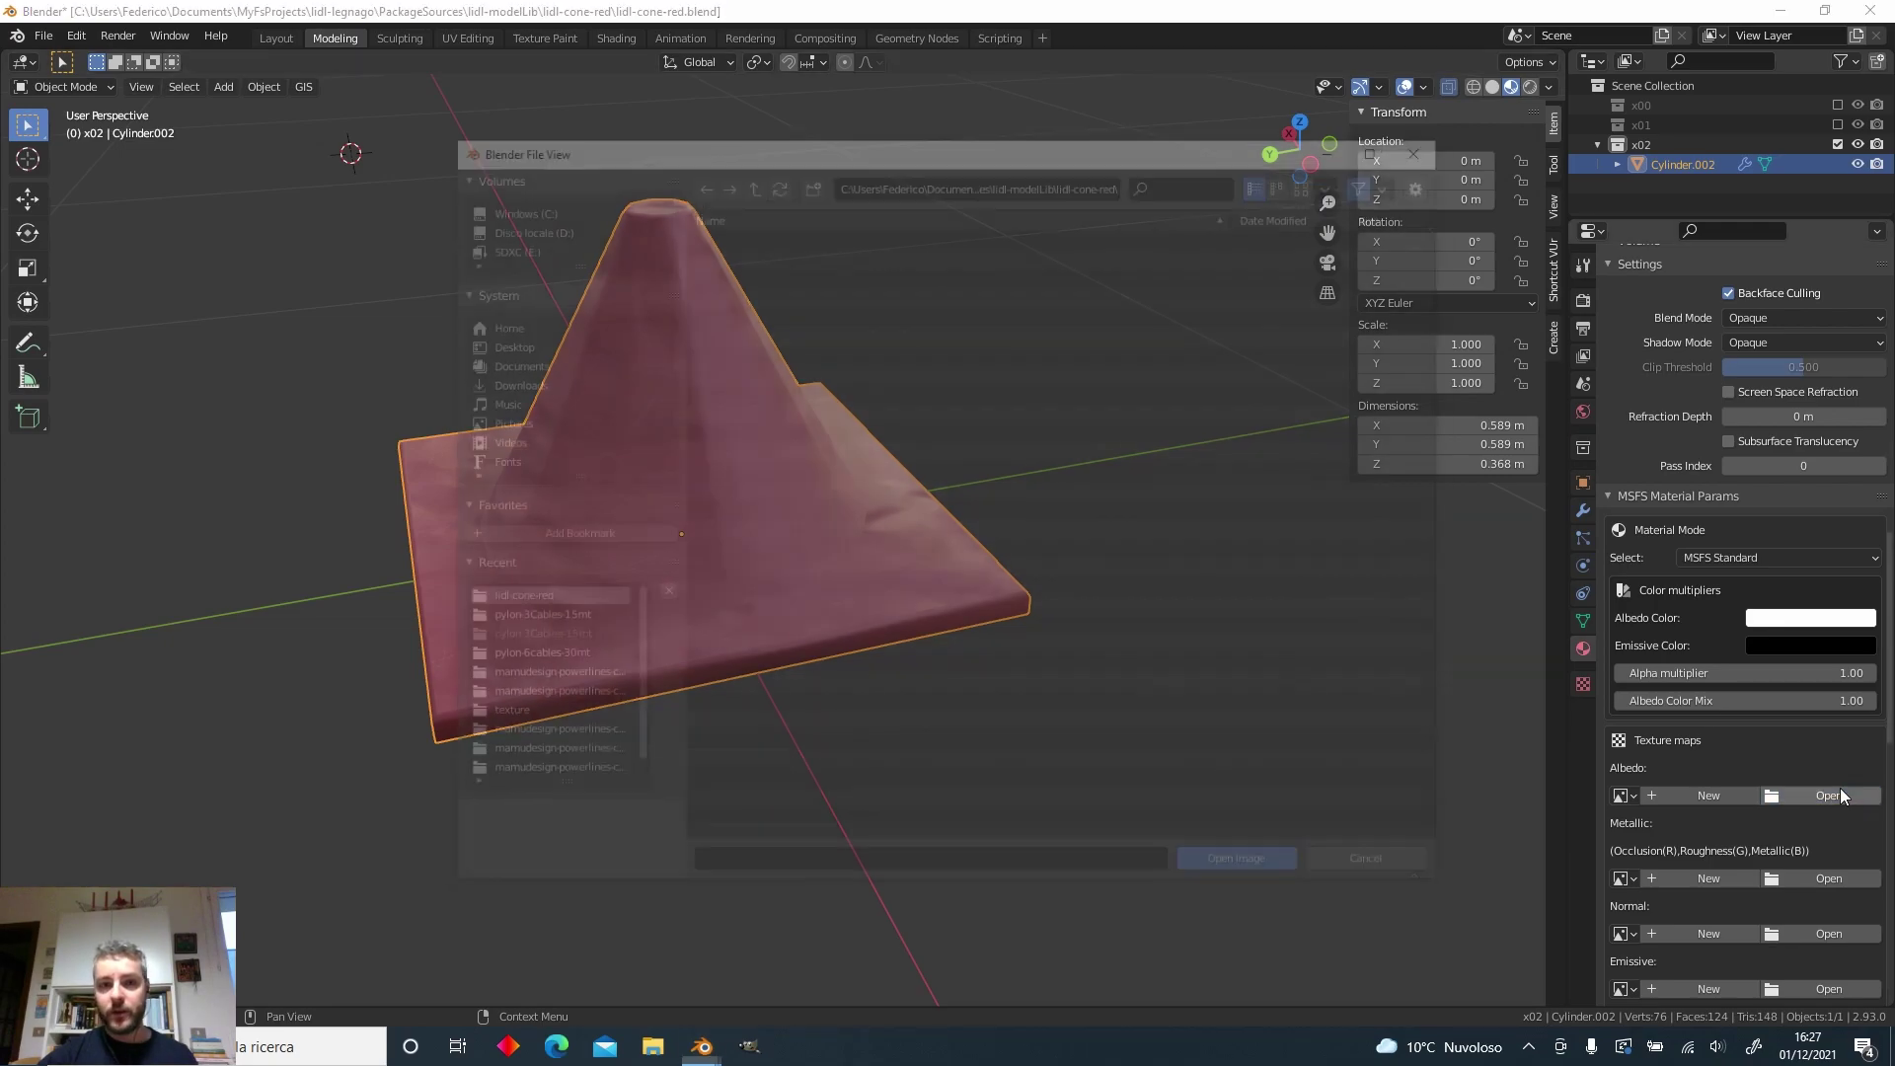
{"action": "left_click", "coordinate": [747, 178]}
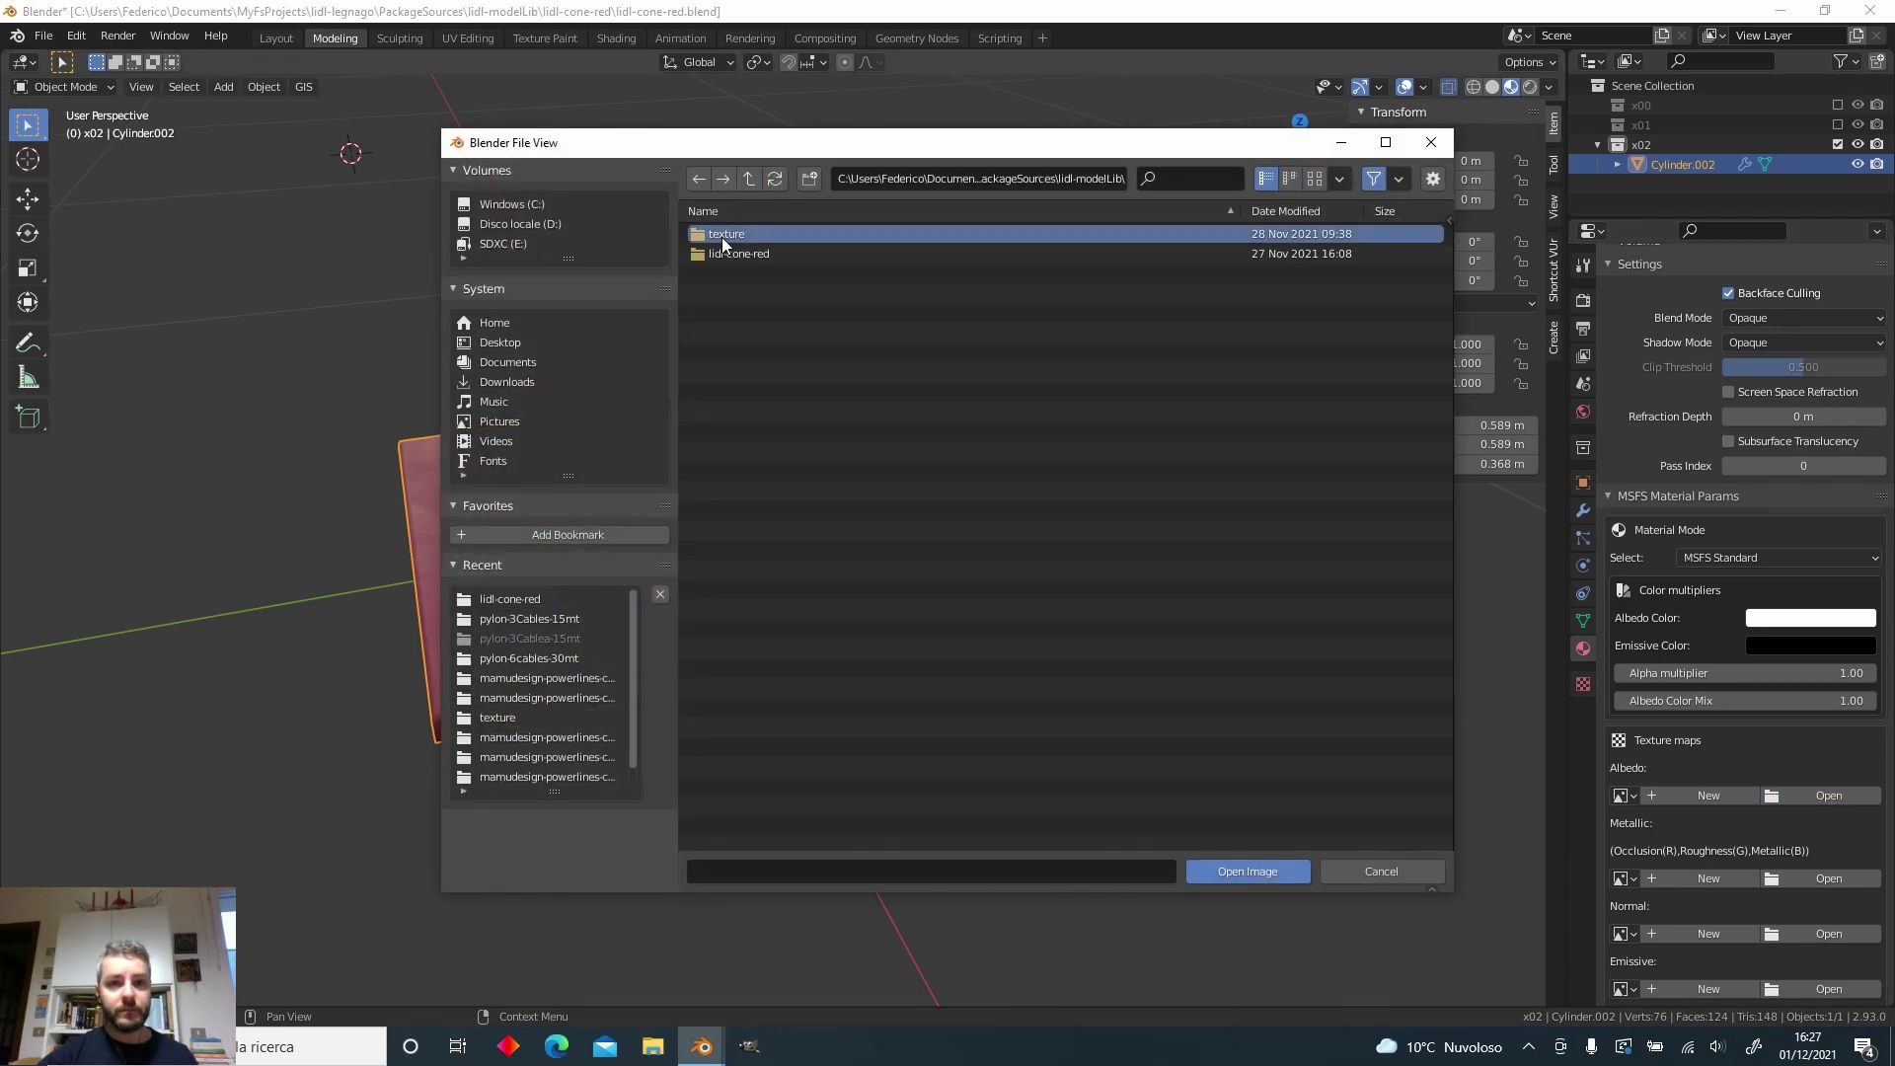
{"action": "double_click", "coordinate": [759, 254]}
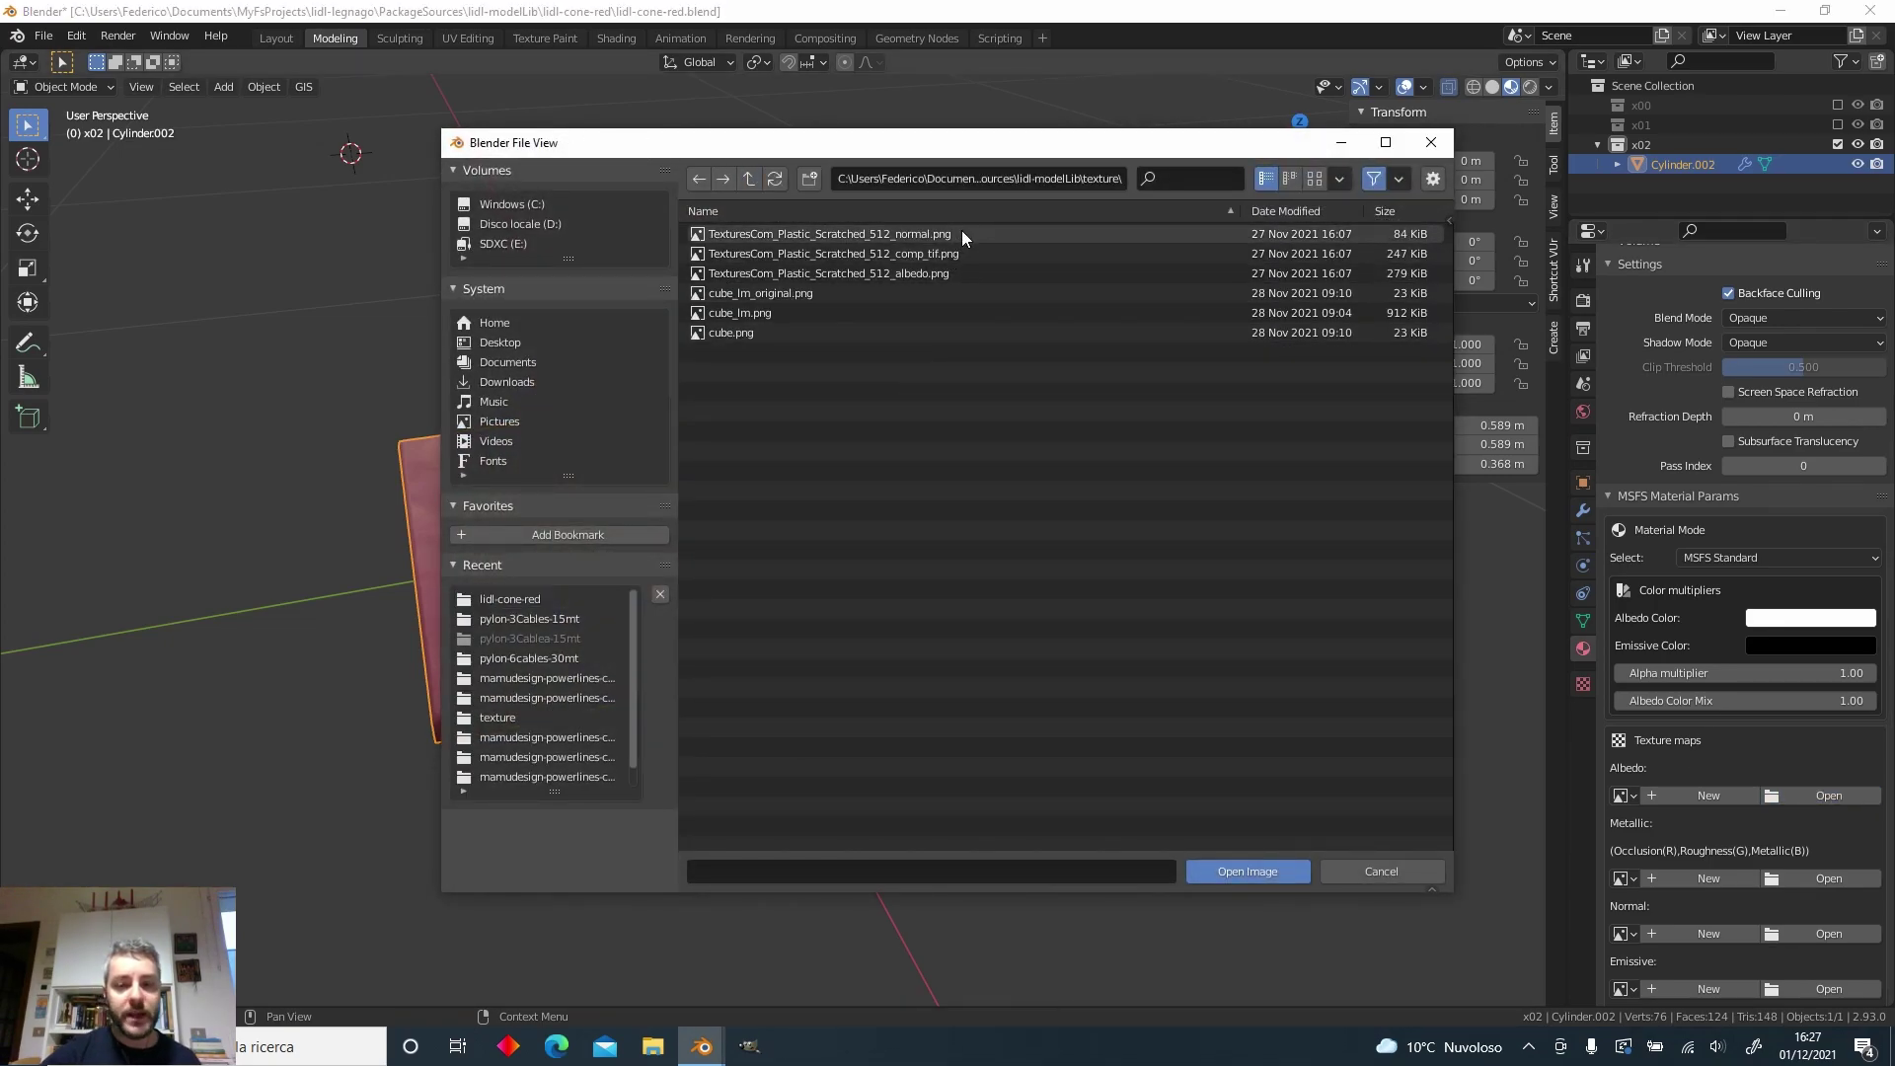
{"action": "left_click", "coordinate": [951, 272]}
{"action": "left_click", "coordinate": [1227, 865]}
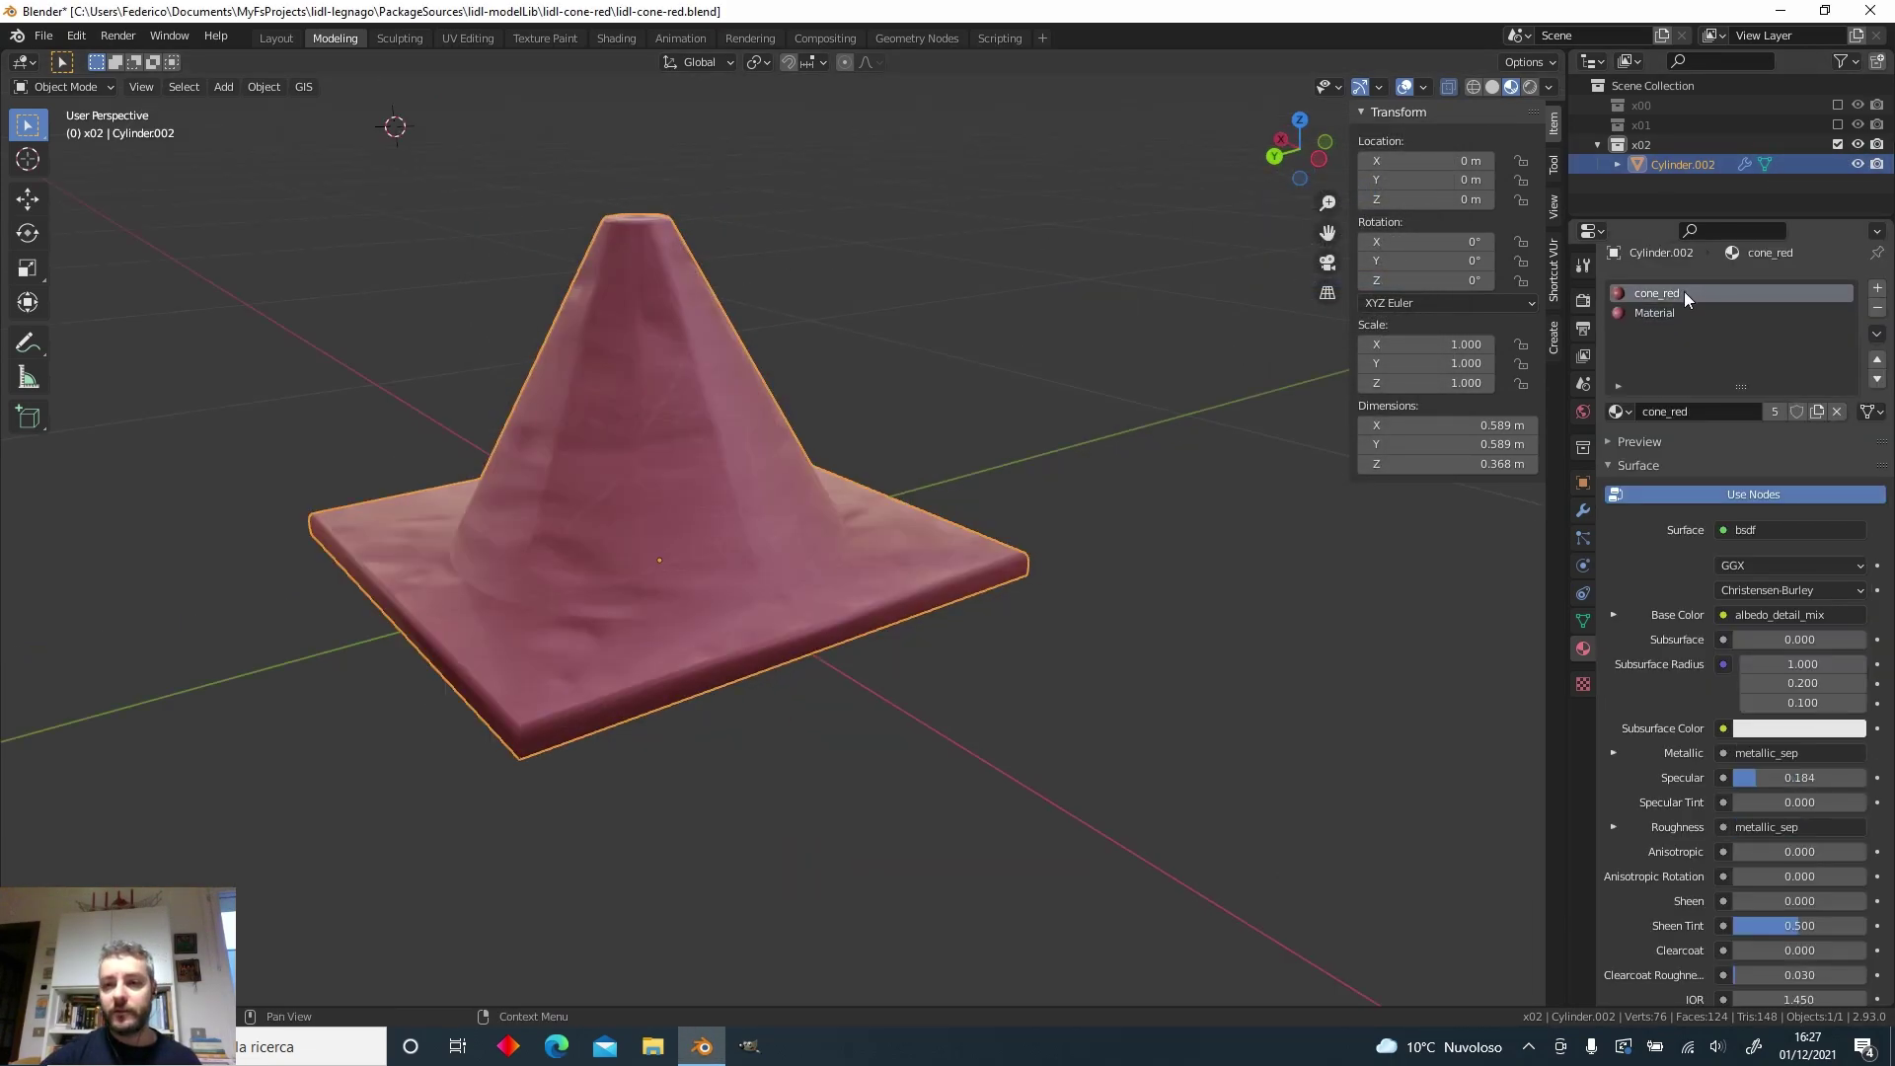
Remove the cone_red material slot from the x02 cone, leaving only the new material, and inspect the cone.
{"action": "left_click", "coordinate": [1876, 309]}
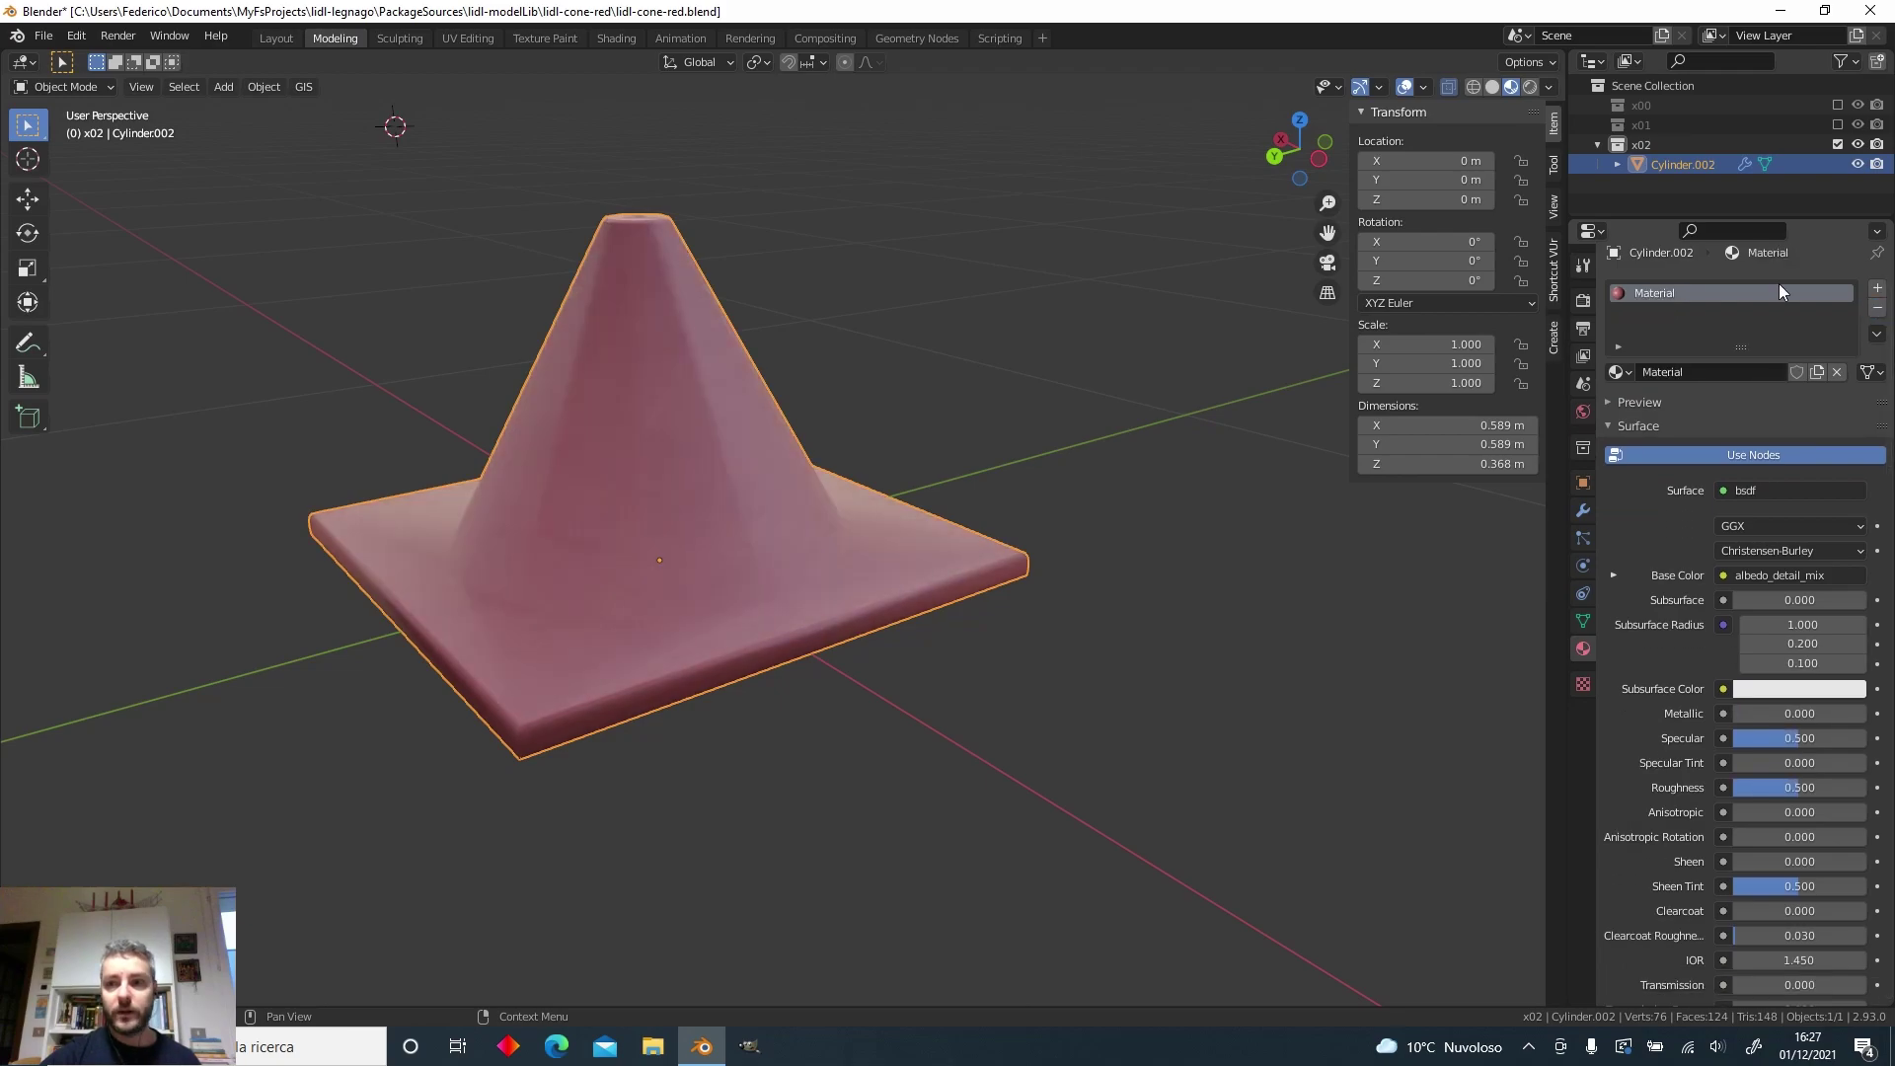
{"action": "middle_click_drag", "start_coordinate": [866, 485], "coordinate": [702, 579]}
{"action": "scroll", "coordinate": [795, 582], "scroll_direction": "up", "scroll_amount": 5}
{"action": "scroll", "coordinate": [795, 572], "scroll_direction": "down", "scroll_amount": 5}
{"action": "scroll", "coordinate": [693, 576], "scroll_direction": "down", "scroll_amount": 4}
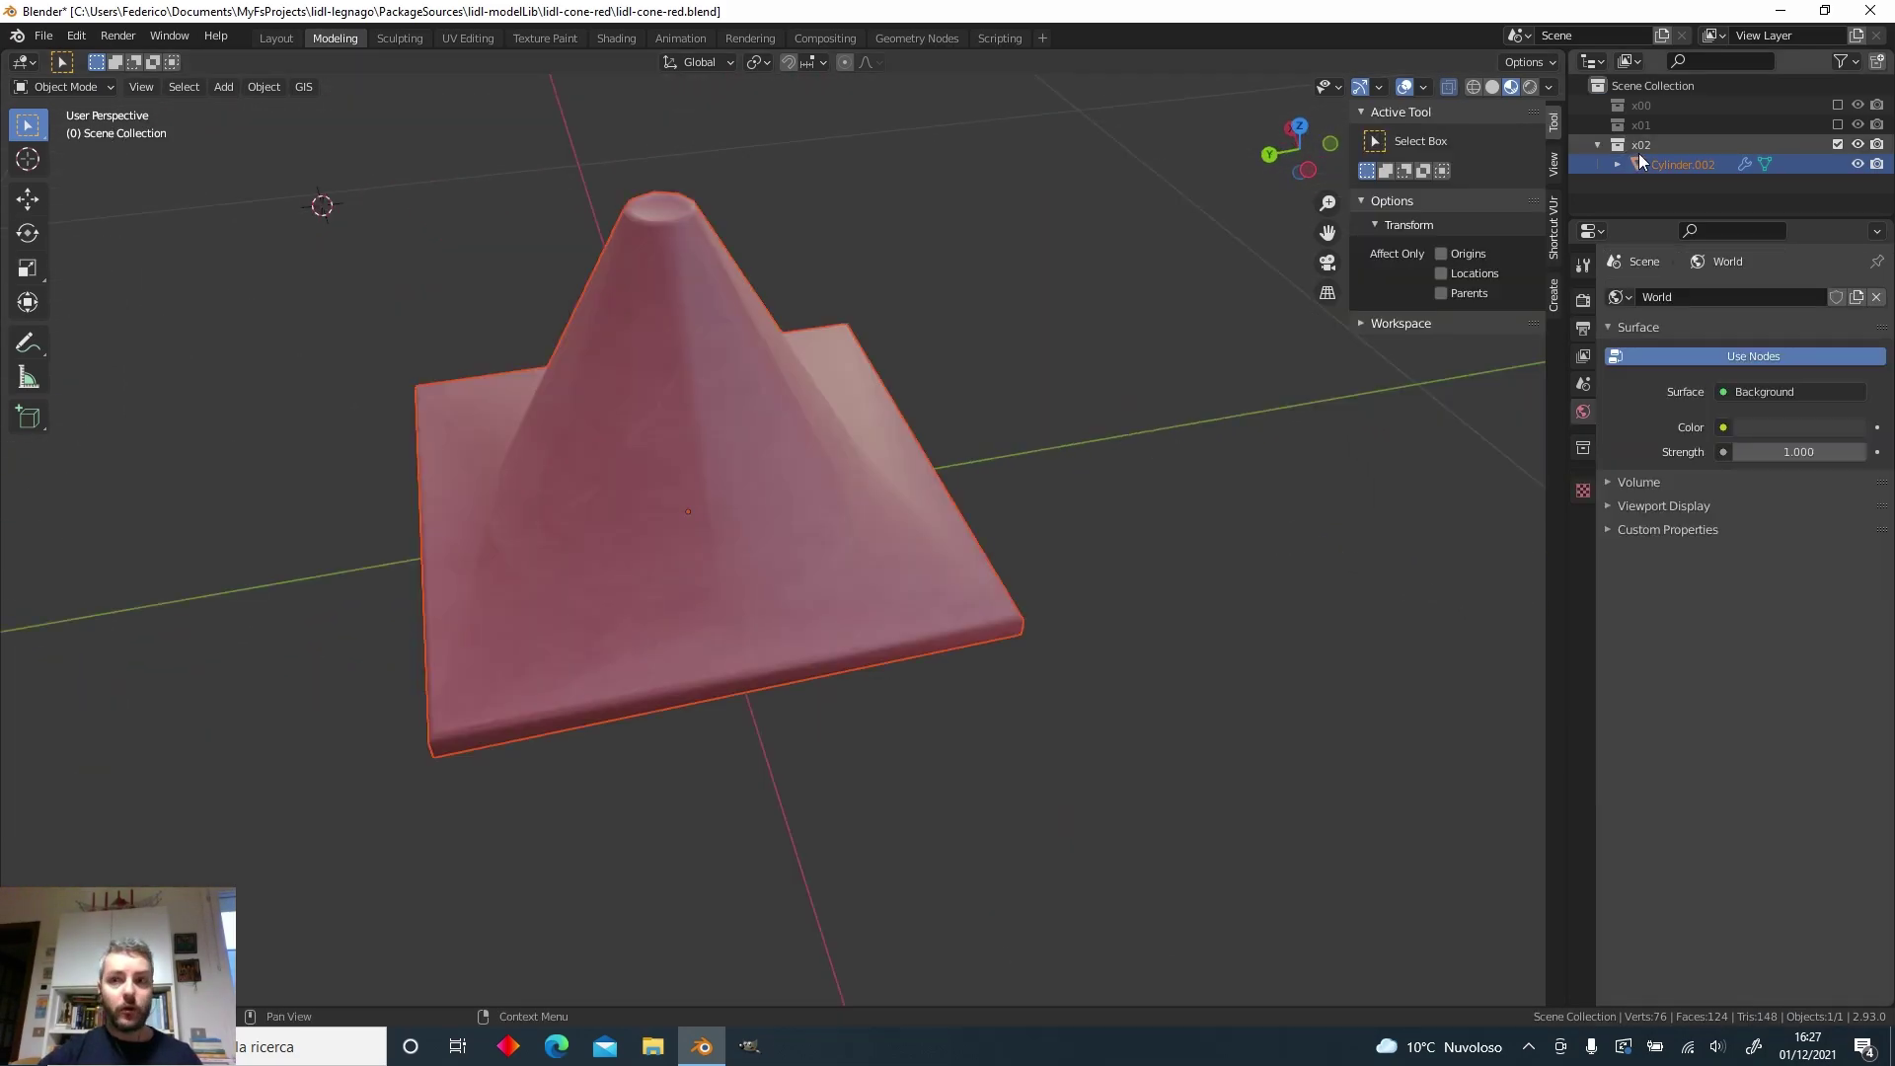
Duplicate the x02 collection with its contents, exclude x02 from the view layer, and rename the copy x03.
{"action": "left_click", "coordinate": [1640, 145]}
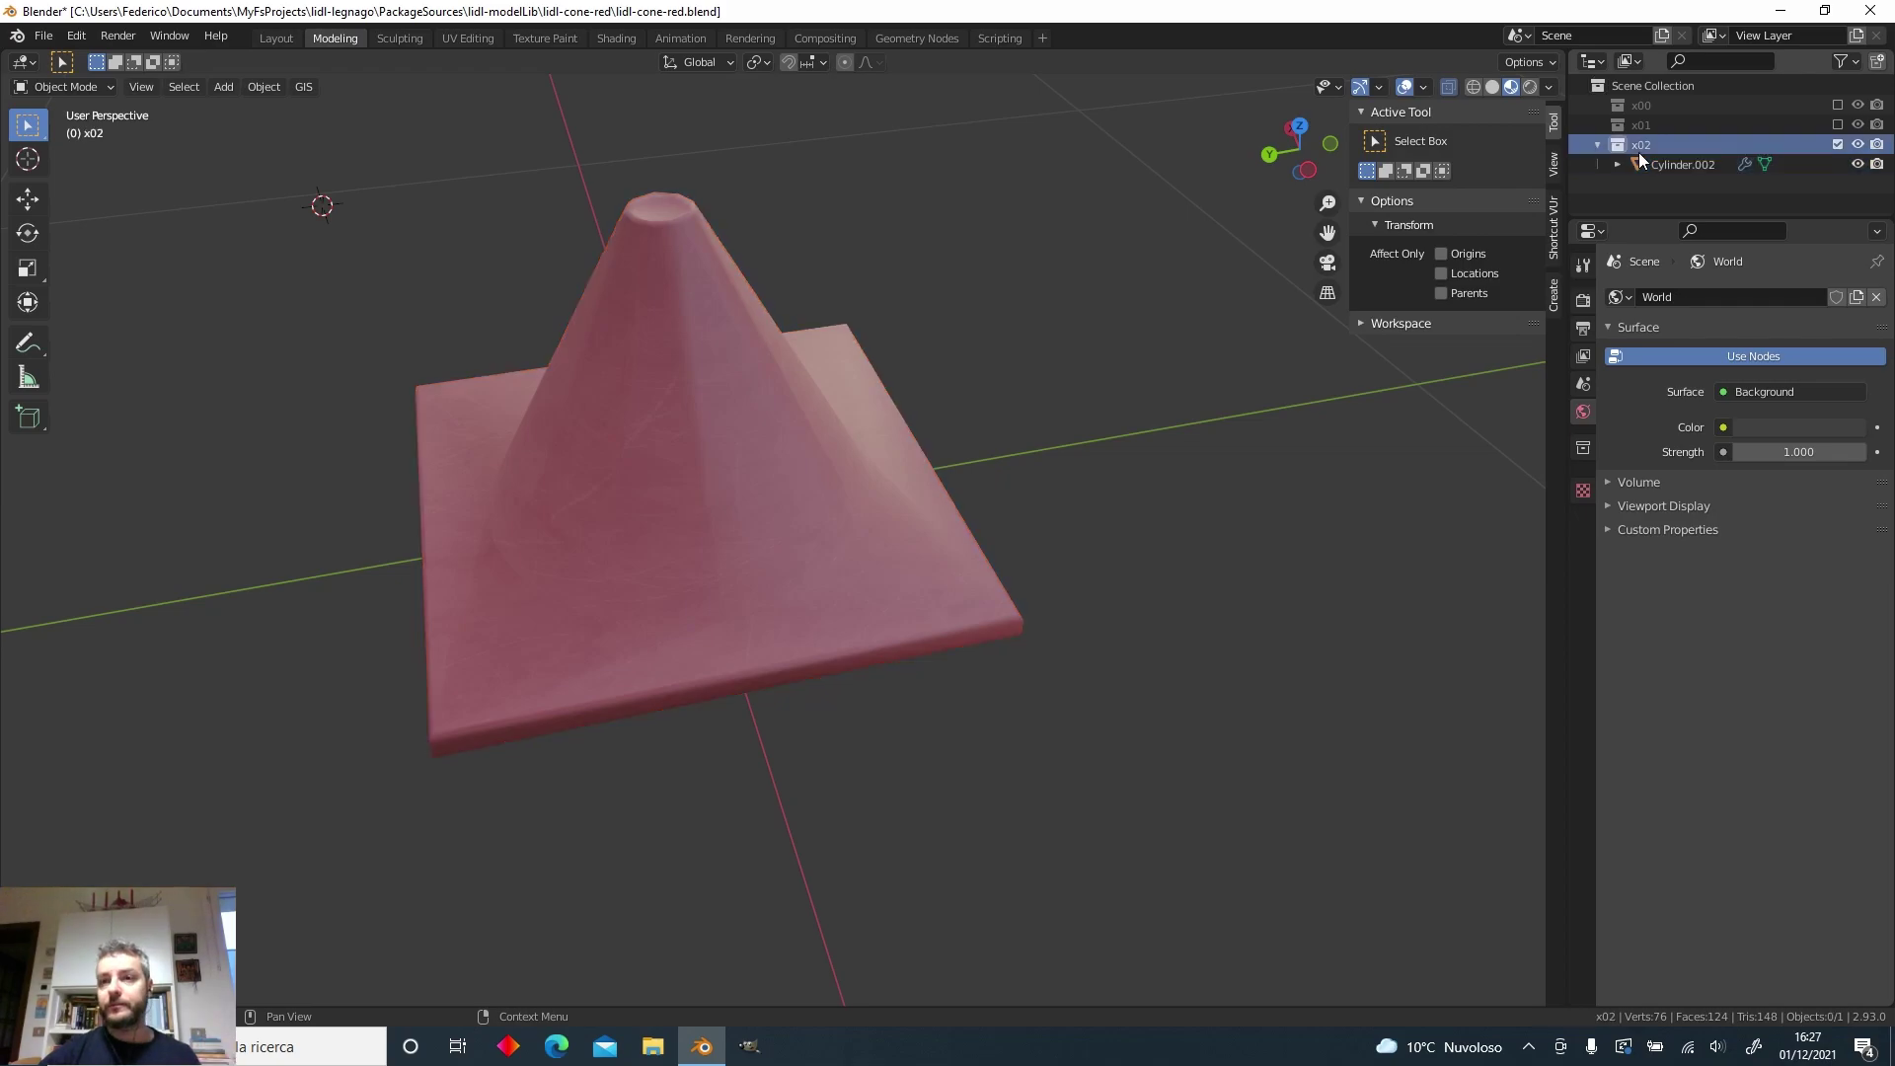
{"action": "right_click", "coordinate": [1638, 148]}
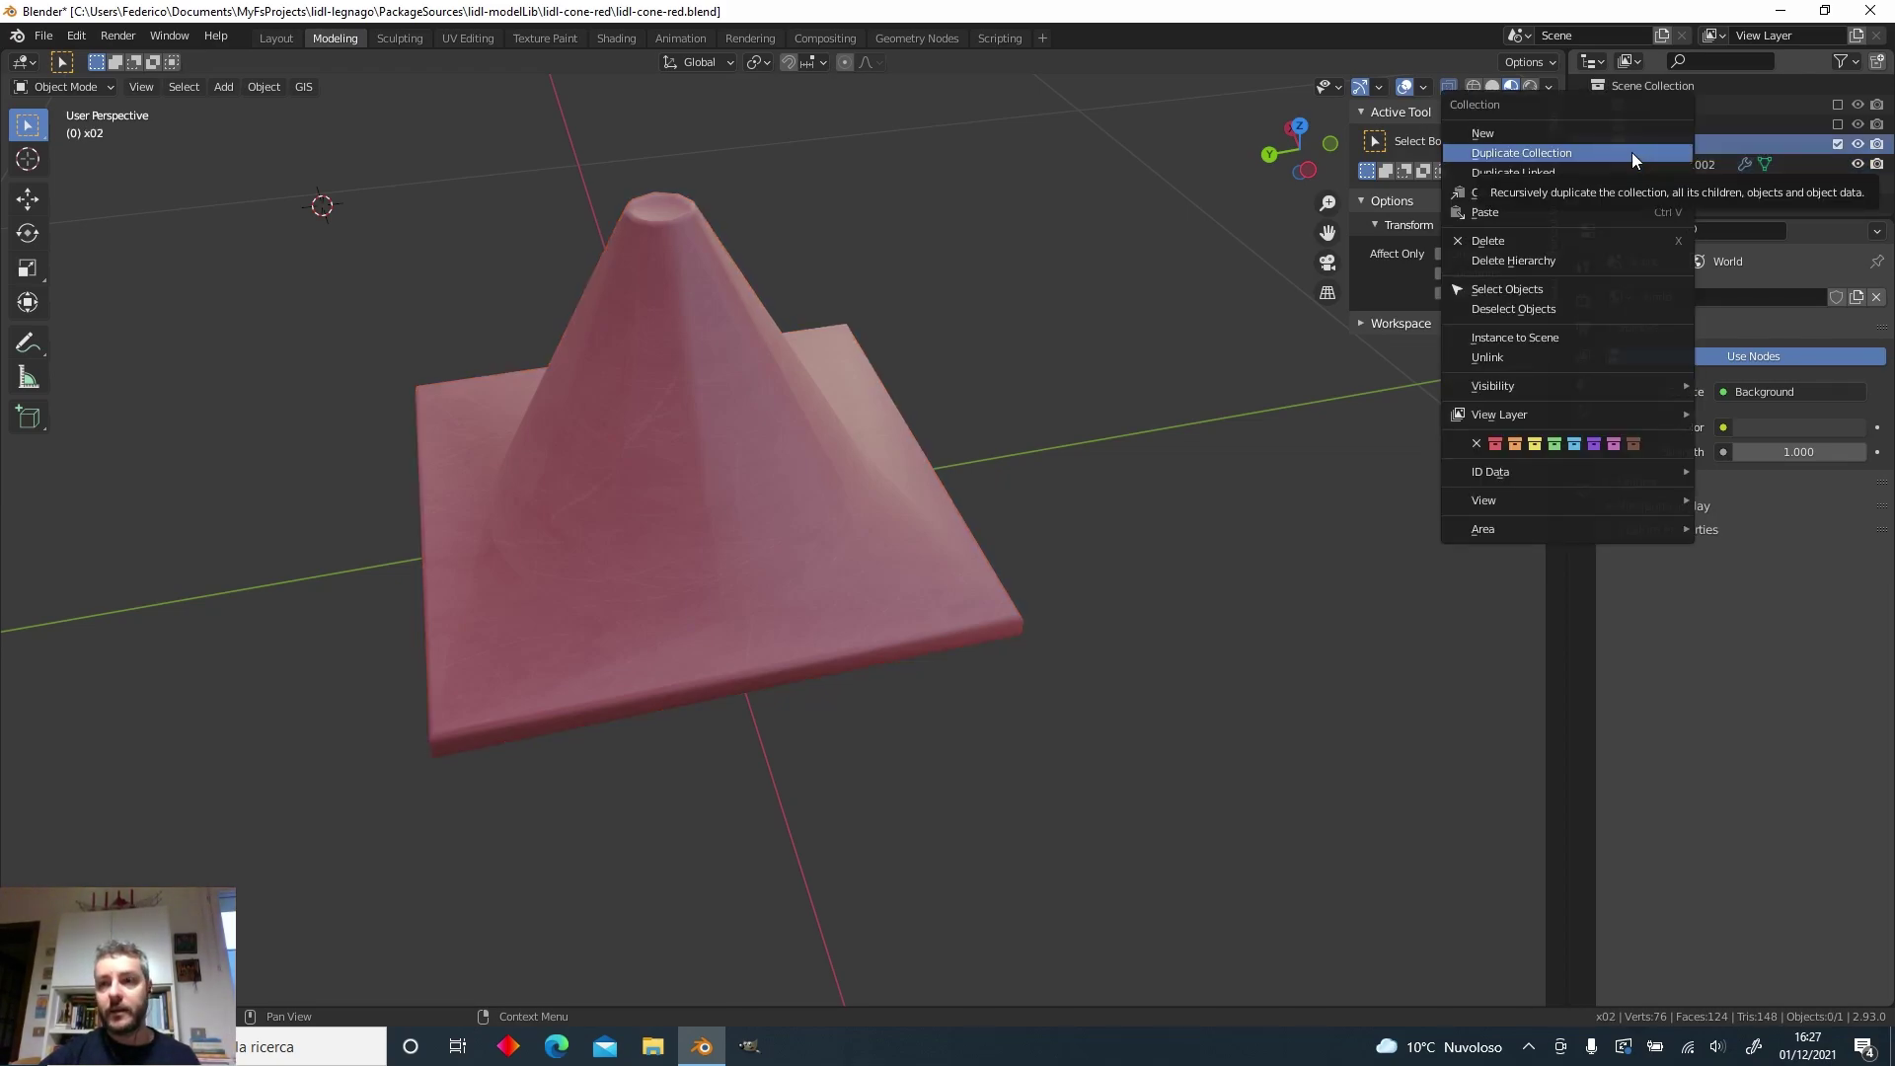
{"action": "left_click", "coordinate": [1631, 152]}
{"action": "left_click", "coordinate": [1837, 144]}
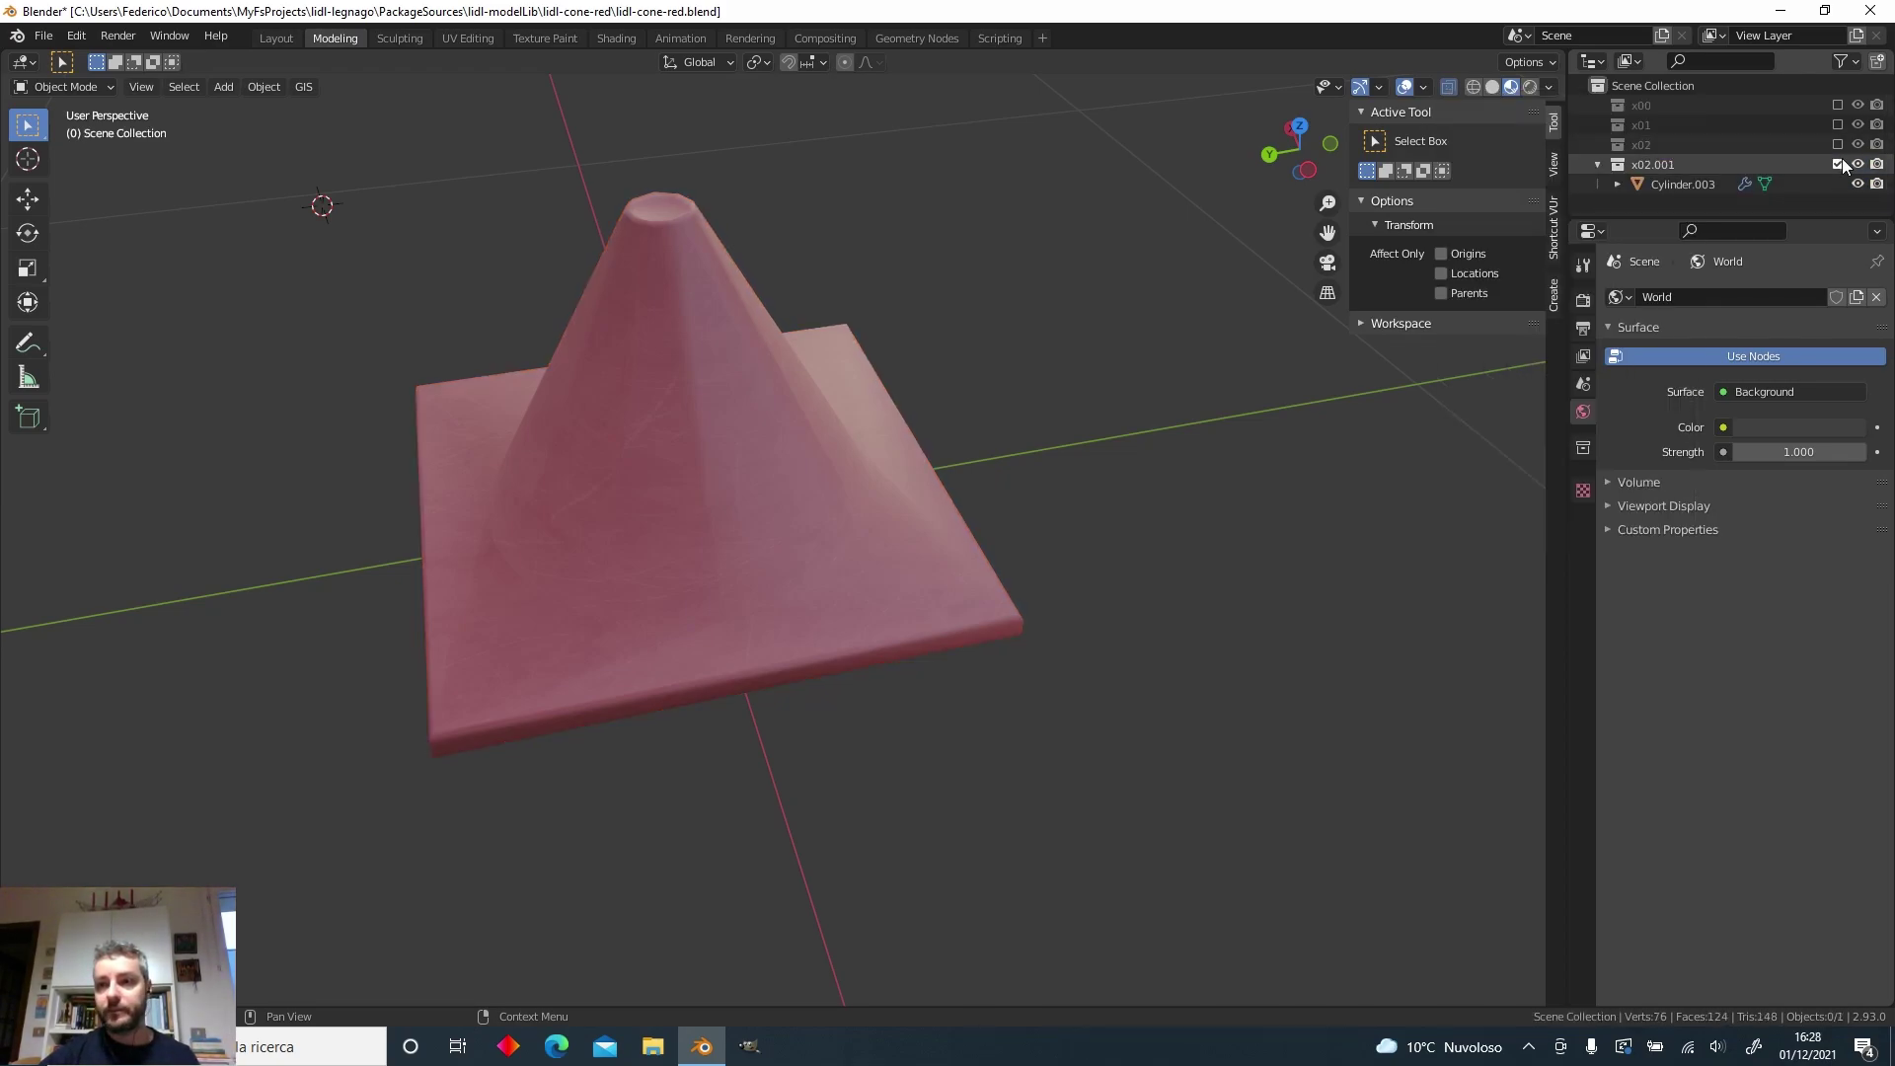
{"action": "double_click", "coordinate": [1689, 167]}
{"action": "type", "text": "x03"}
{"action": "key", "text": "Return"}
Set the Decimate ratio of the cone in x03 to about 0.0464 and check its shape from several angles.
{"action": "scroll", "coordinate": [1480, 434], "scroll_direction": "down", "scroll_amount": 3}
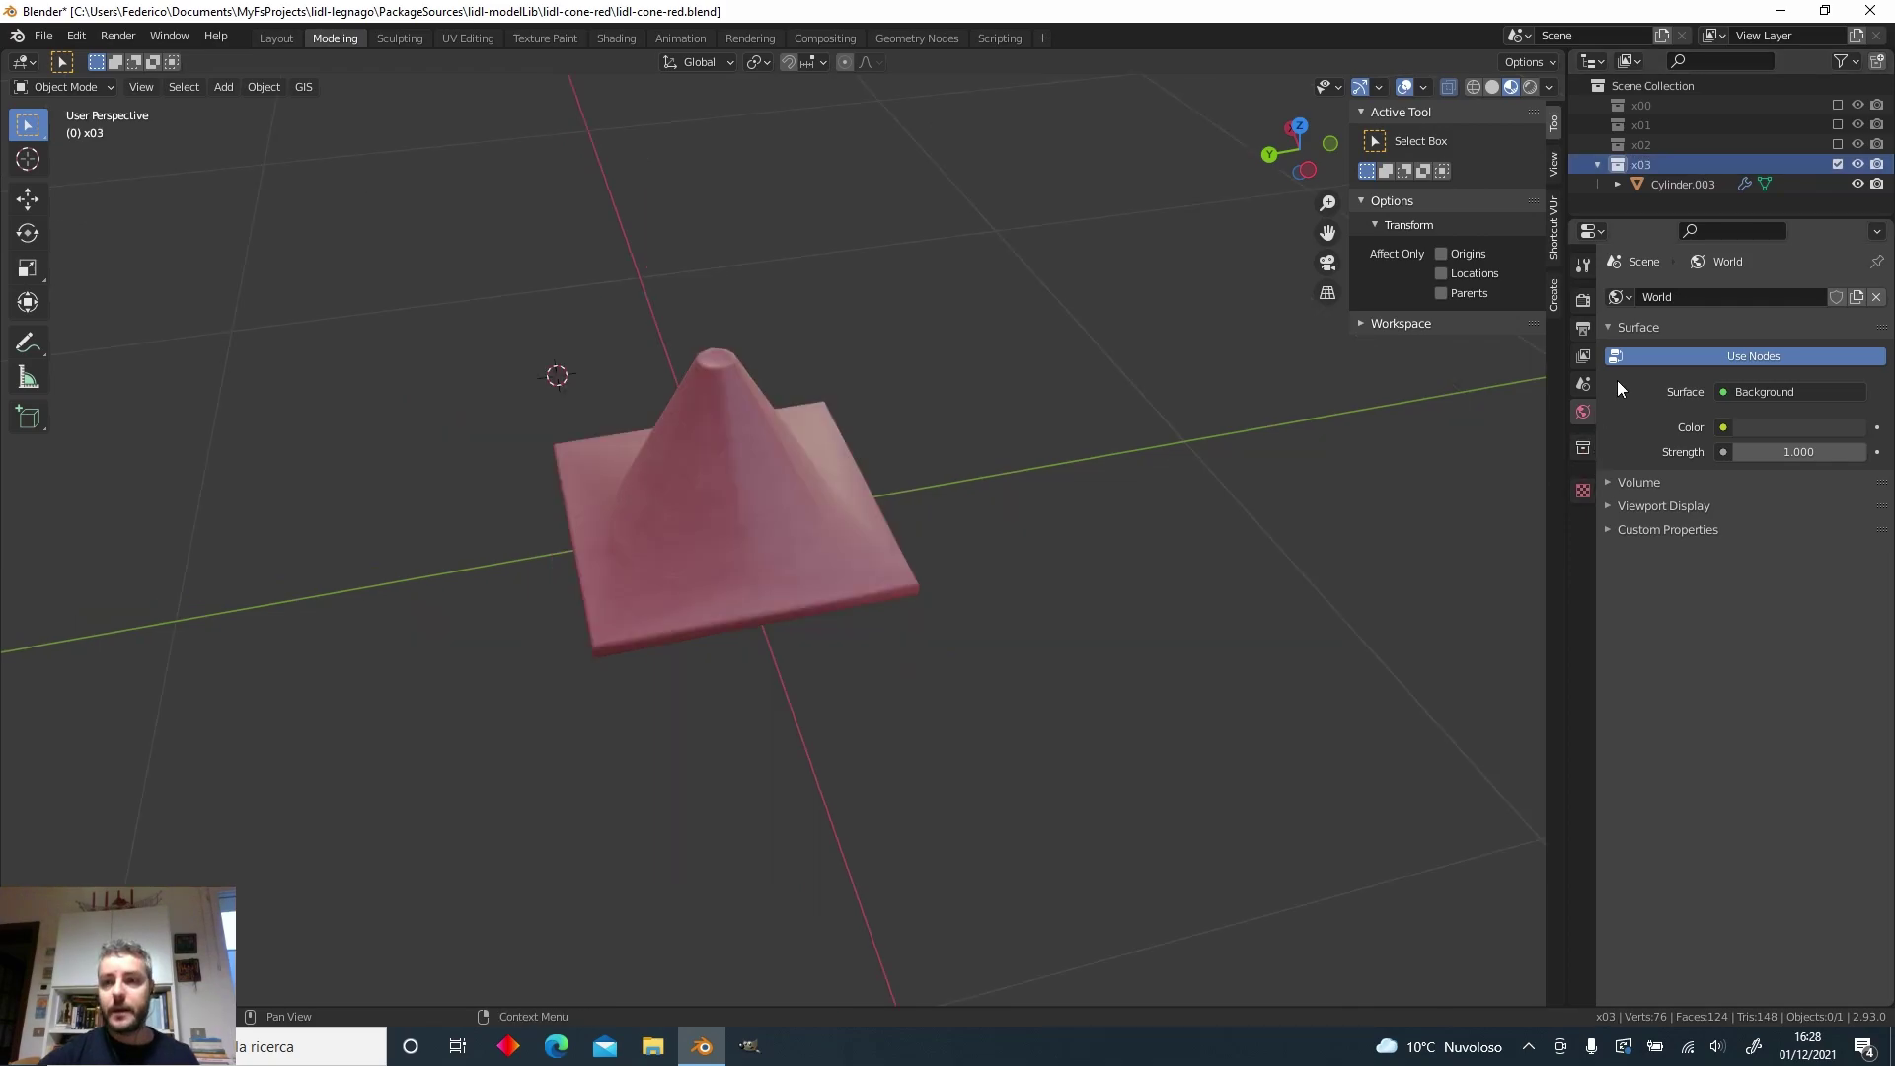
{"action": "left_click", "coordinate": [1646, 182]}
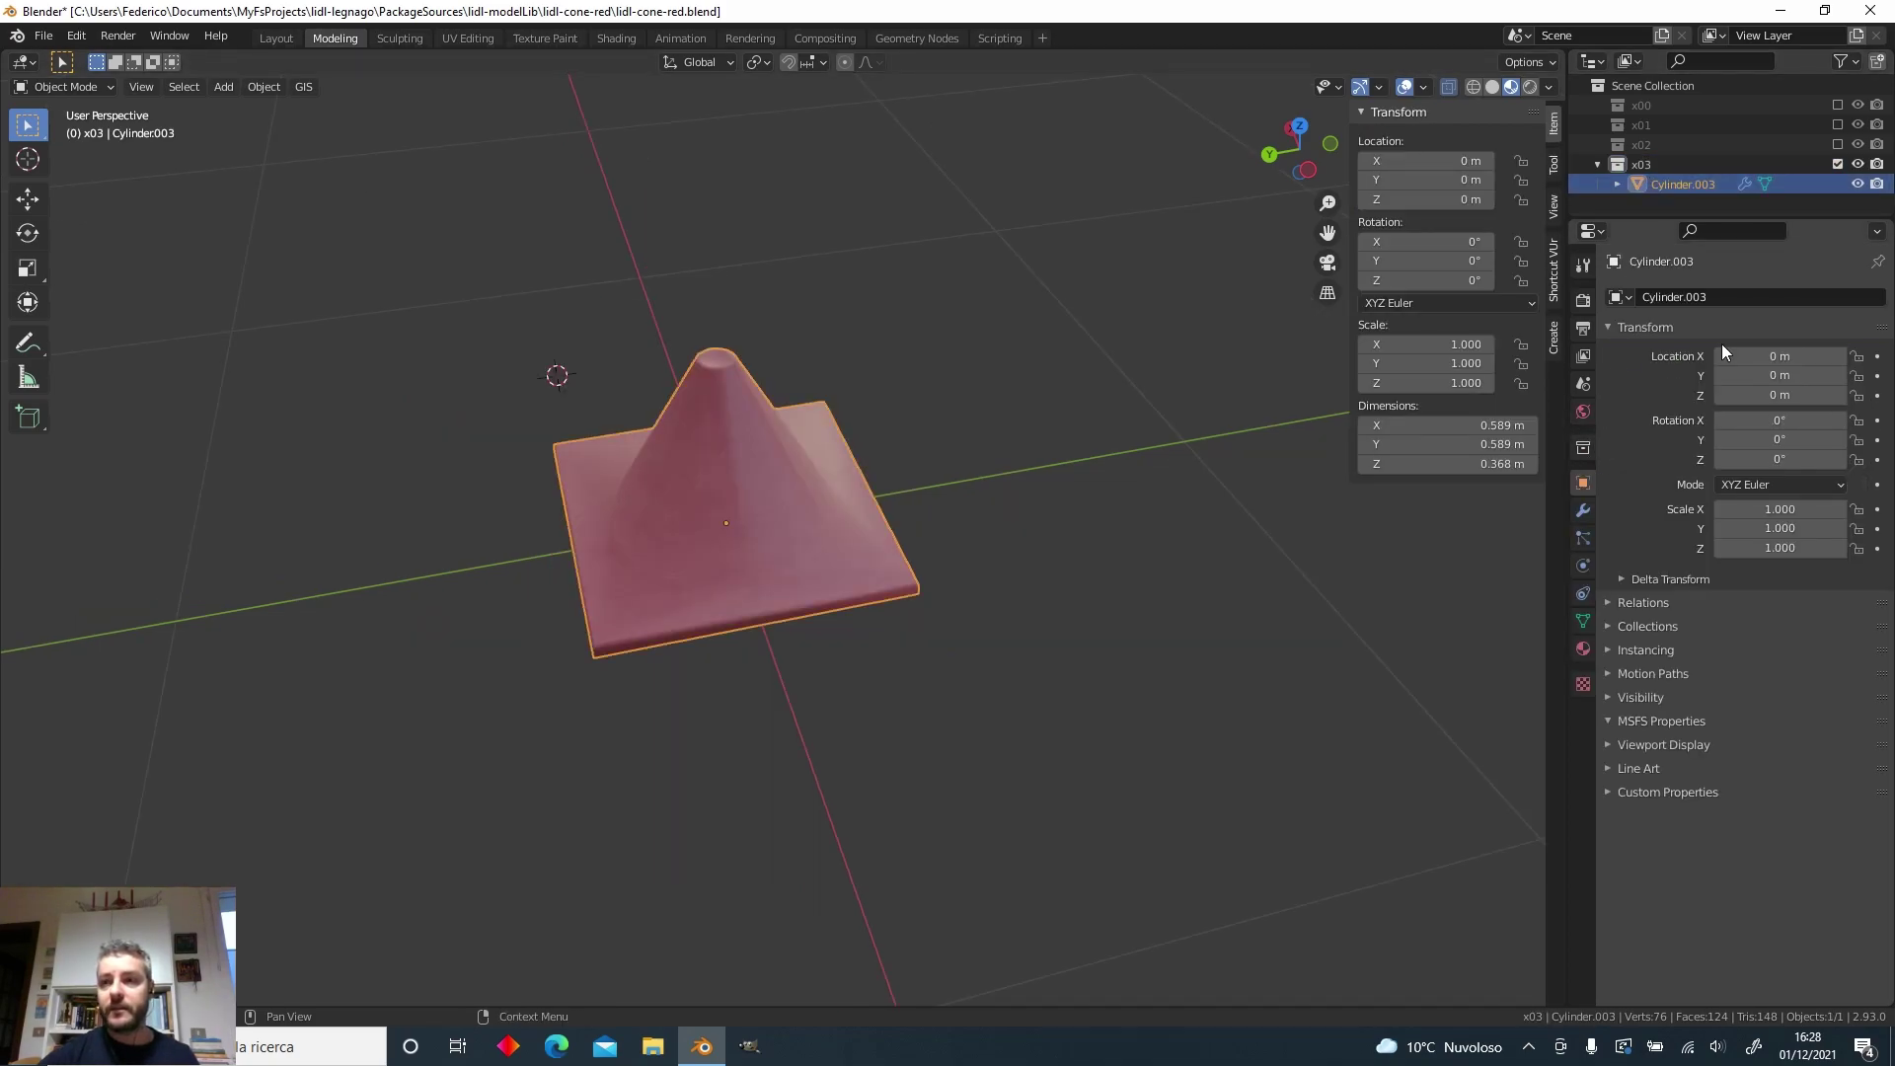
{"action": "left_click", "coordinate": [1583, 509]}
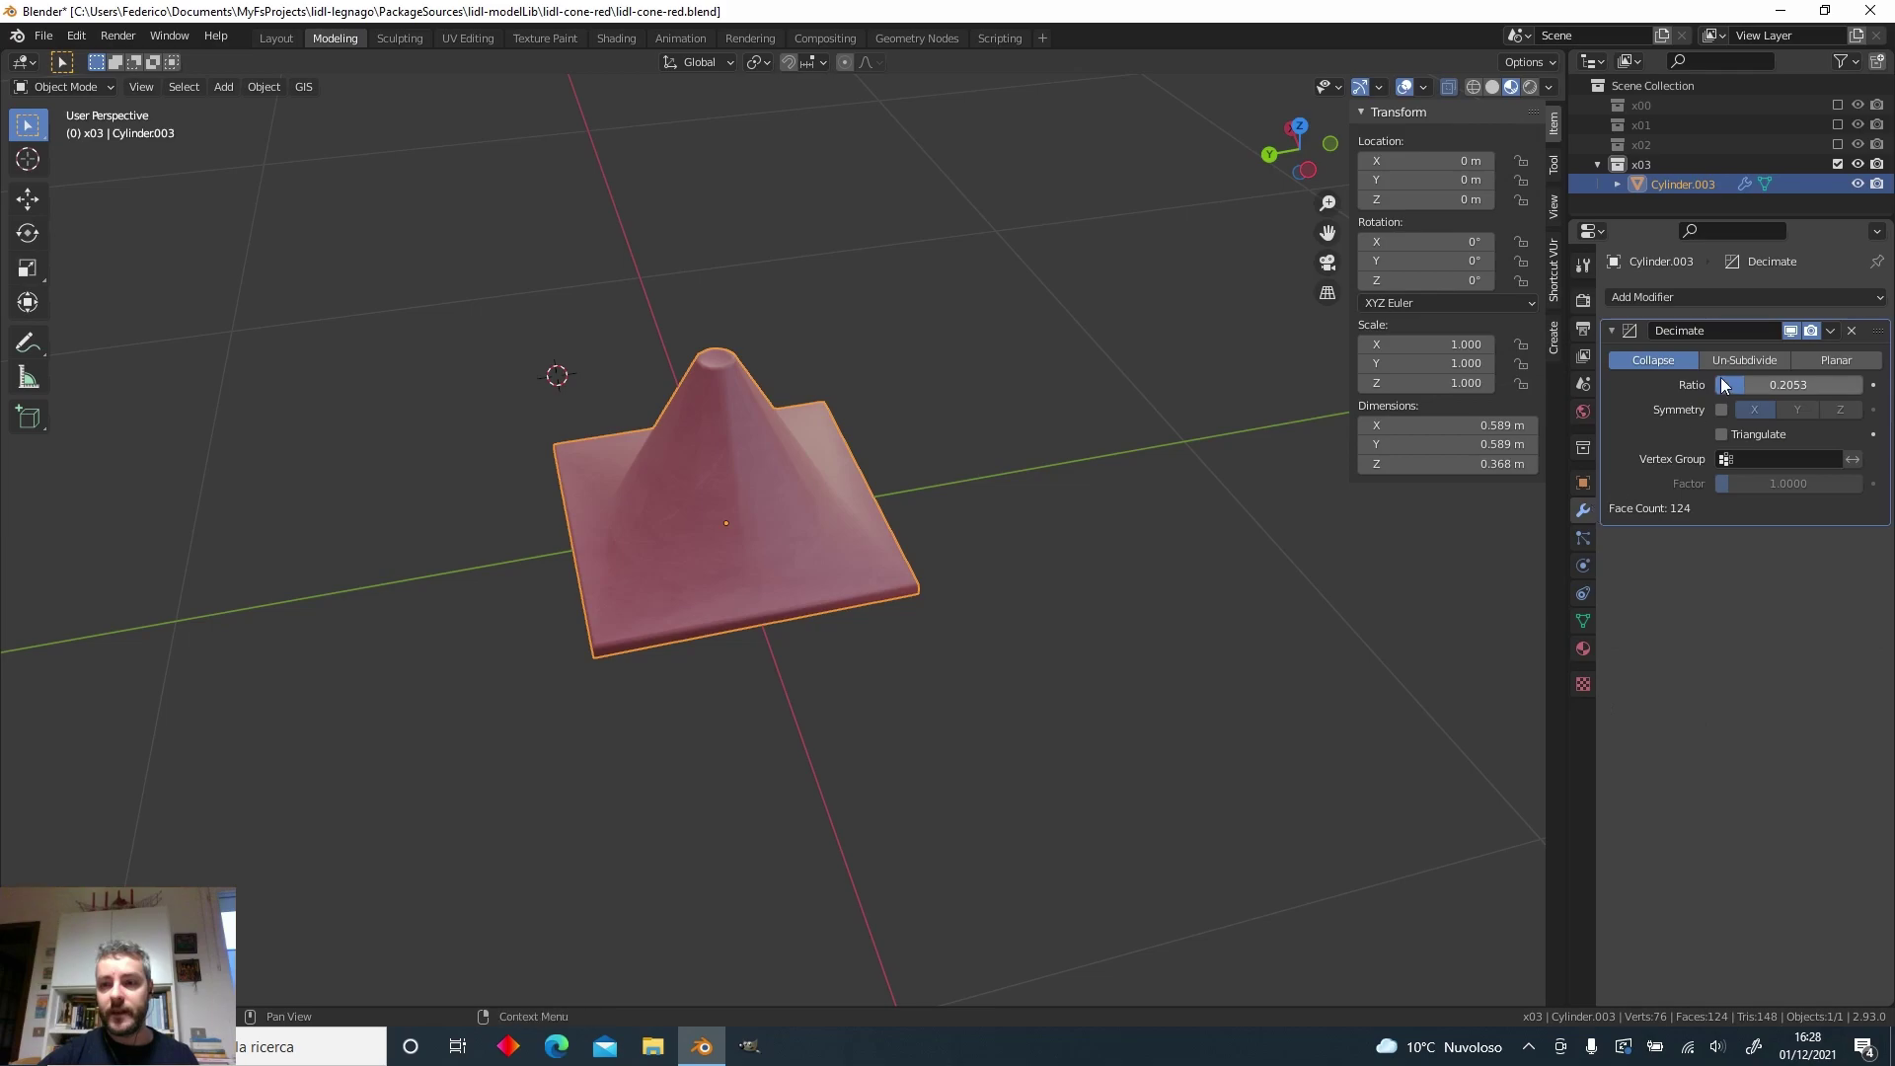
{"action": "left_click_drag", "start_coordinate": [1745, 381], "coordinate": [1723, 382]}
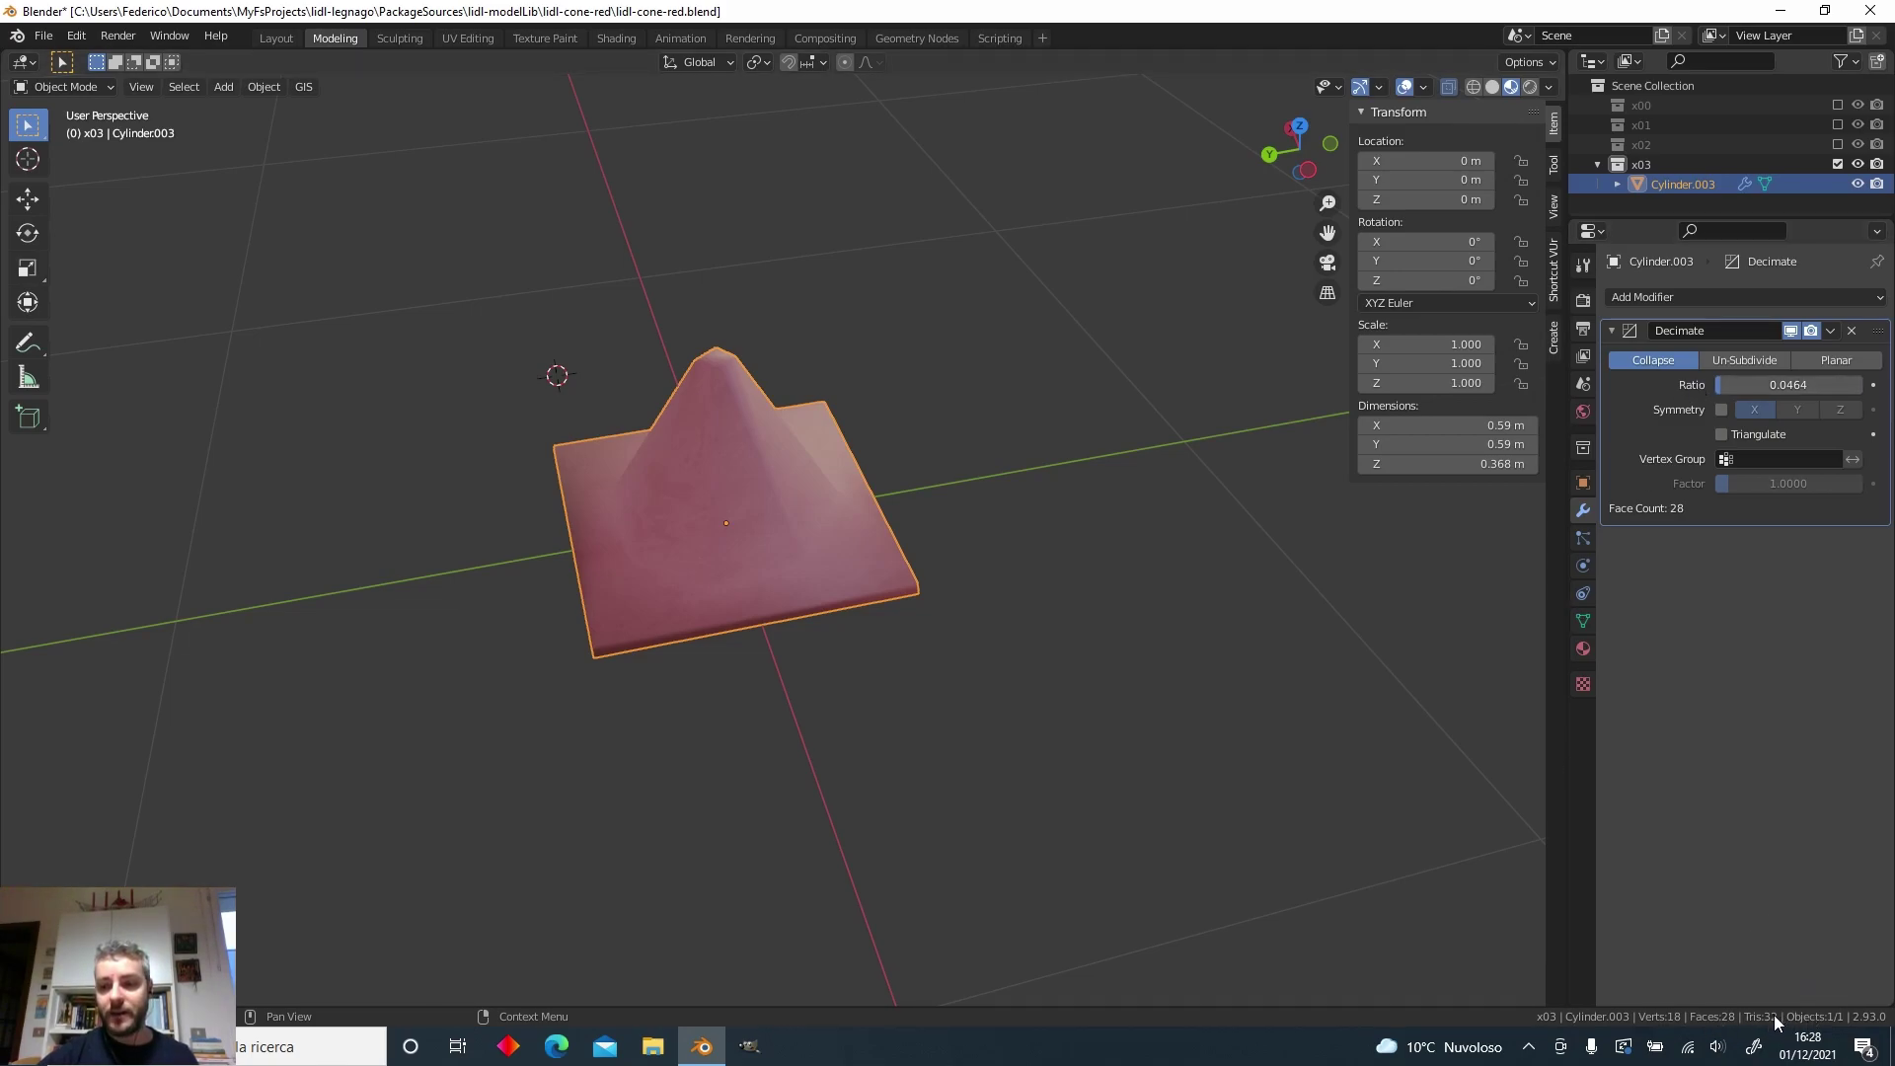
{"action": "middle_click_drag", "start_coordinate": [849, 658], "coordinate": [1180, 643]}
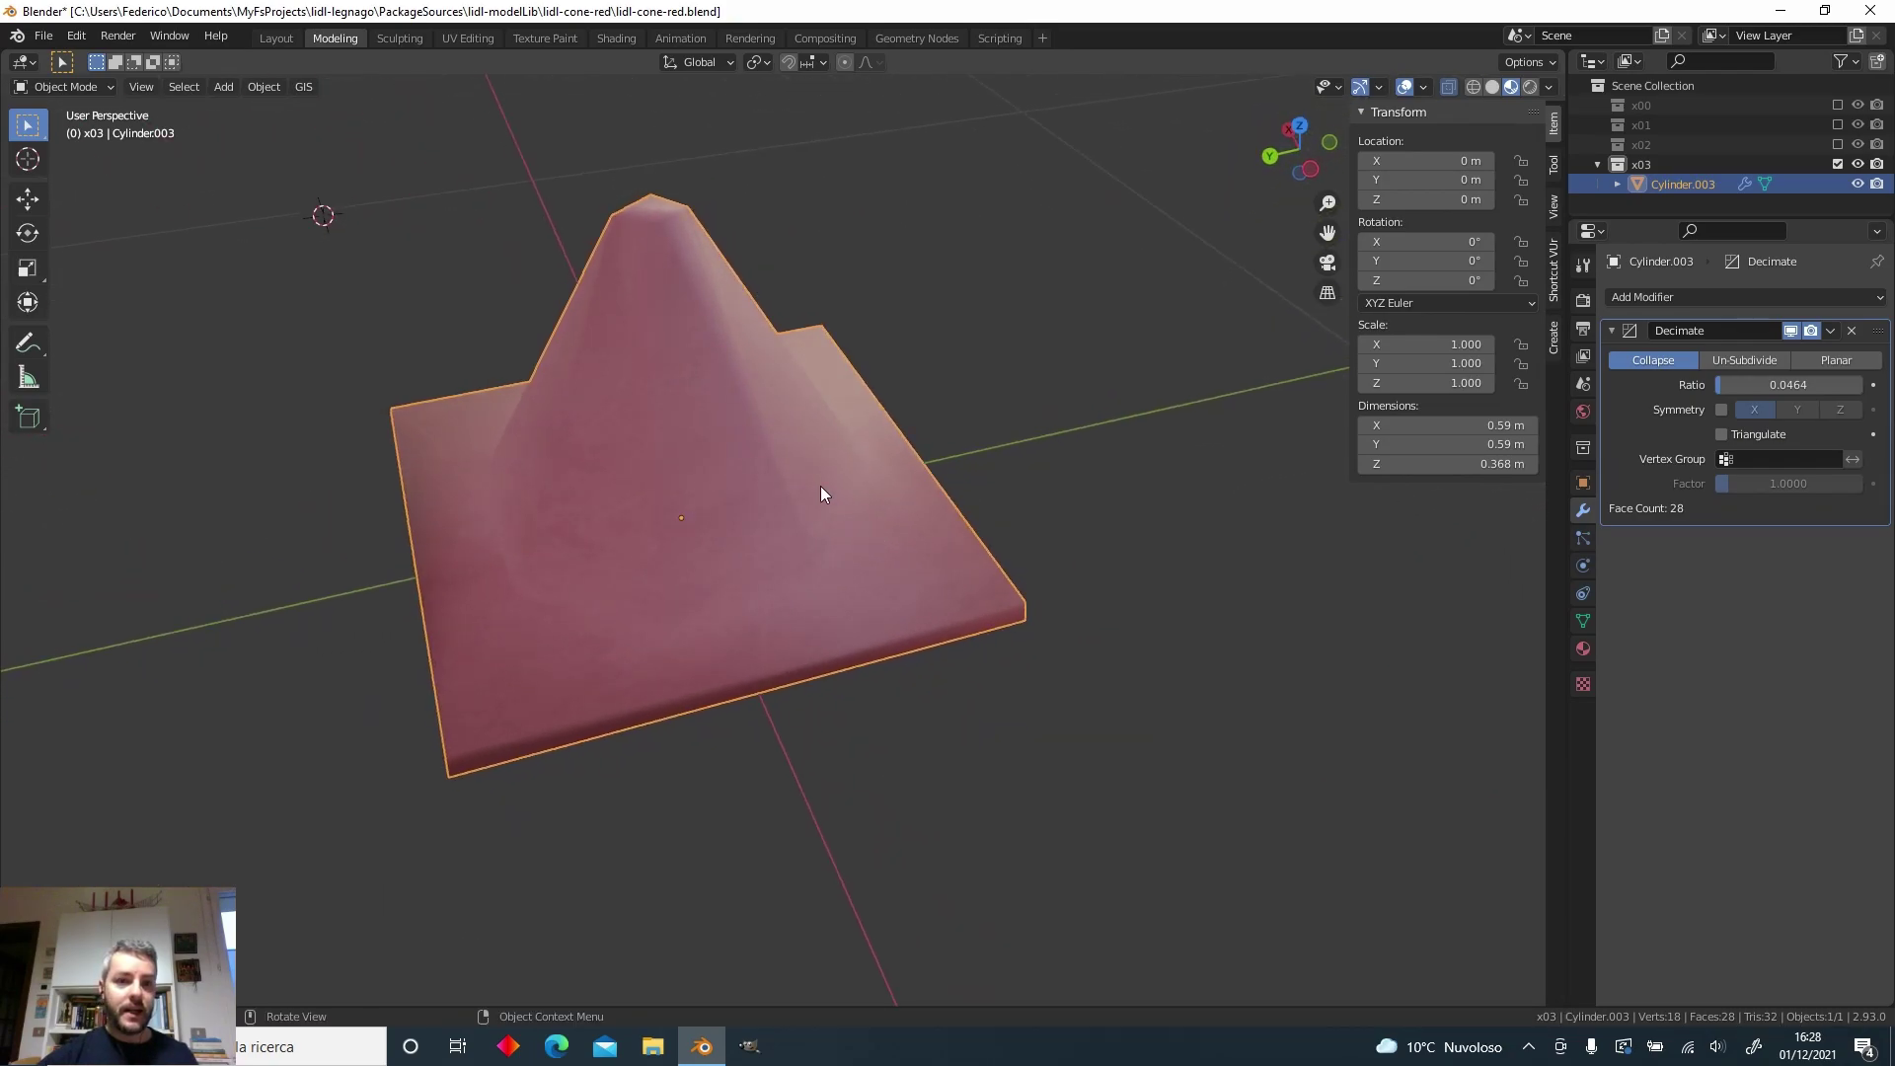
{"action": "middle_click_drag", "start_coordinate": [760, 364], "coordinate": [734, 337]}
{"action": "scroll", "coordinate": [770, 439], "scroll_direction": "down", "scroll_amount": 3}
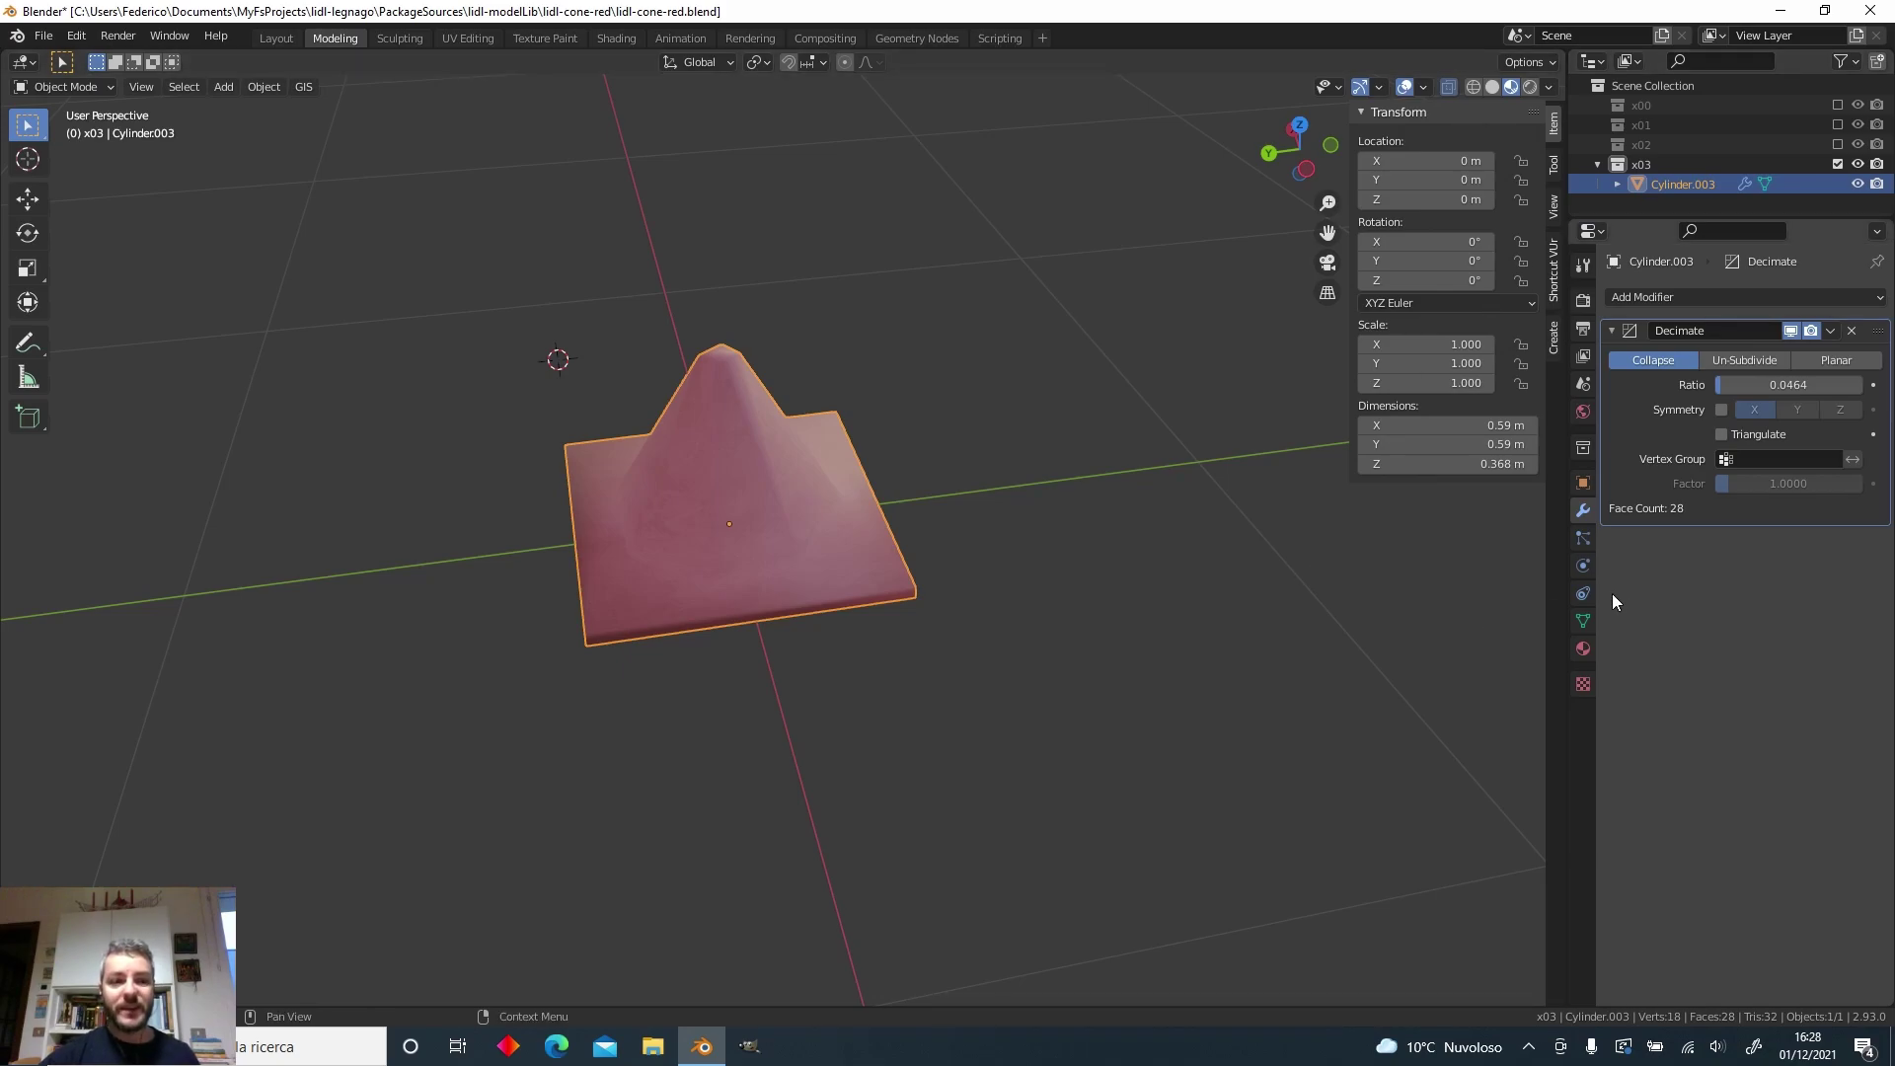
Rename the shared material red_without_normals and give the x03 cone its own copy with a name beginning with plain.
{"action": "left_click", "coordinate": [1582, 648]}
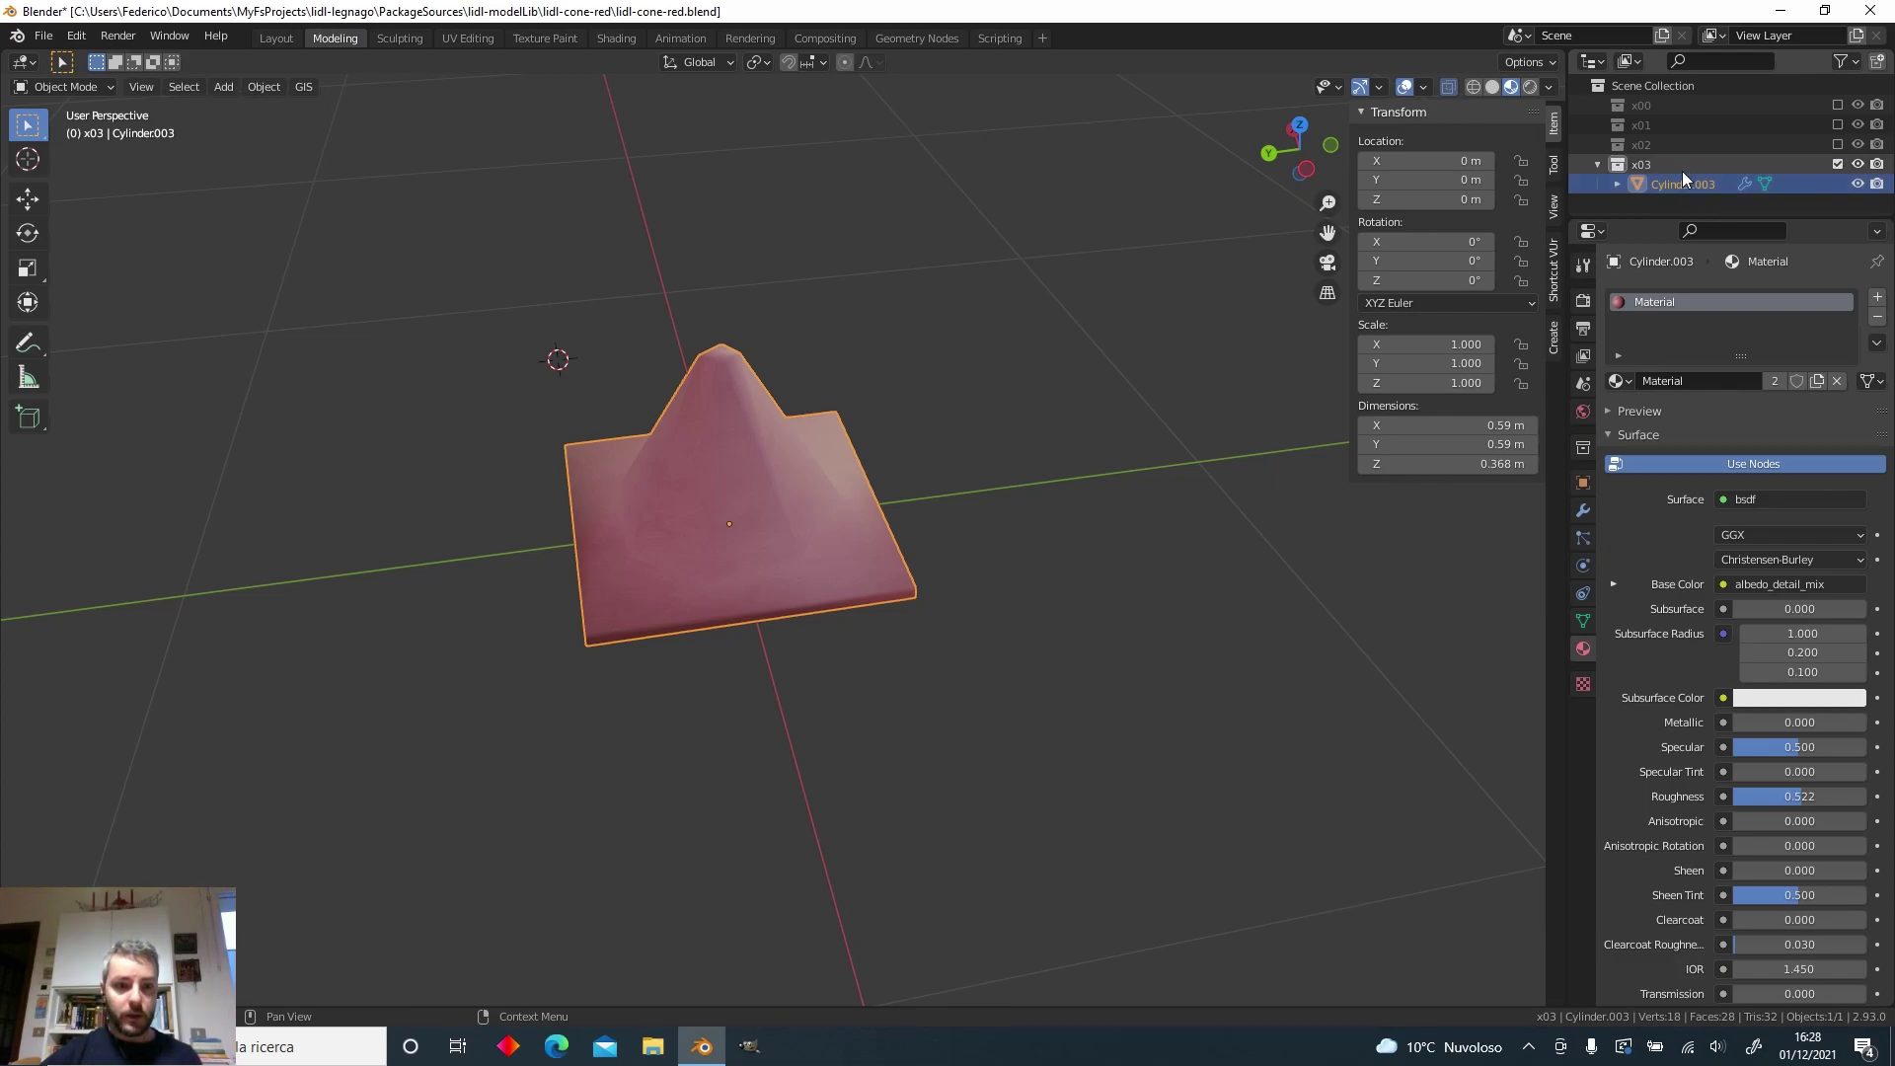
{"action": "scroll", "coordinate": [1655, 551], "scroll_direction": "down", "scroll_amount": 13}
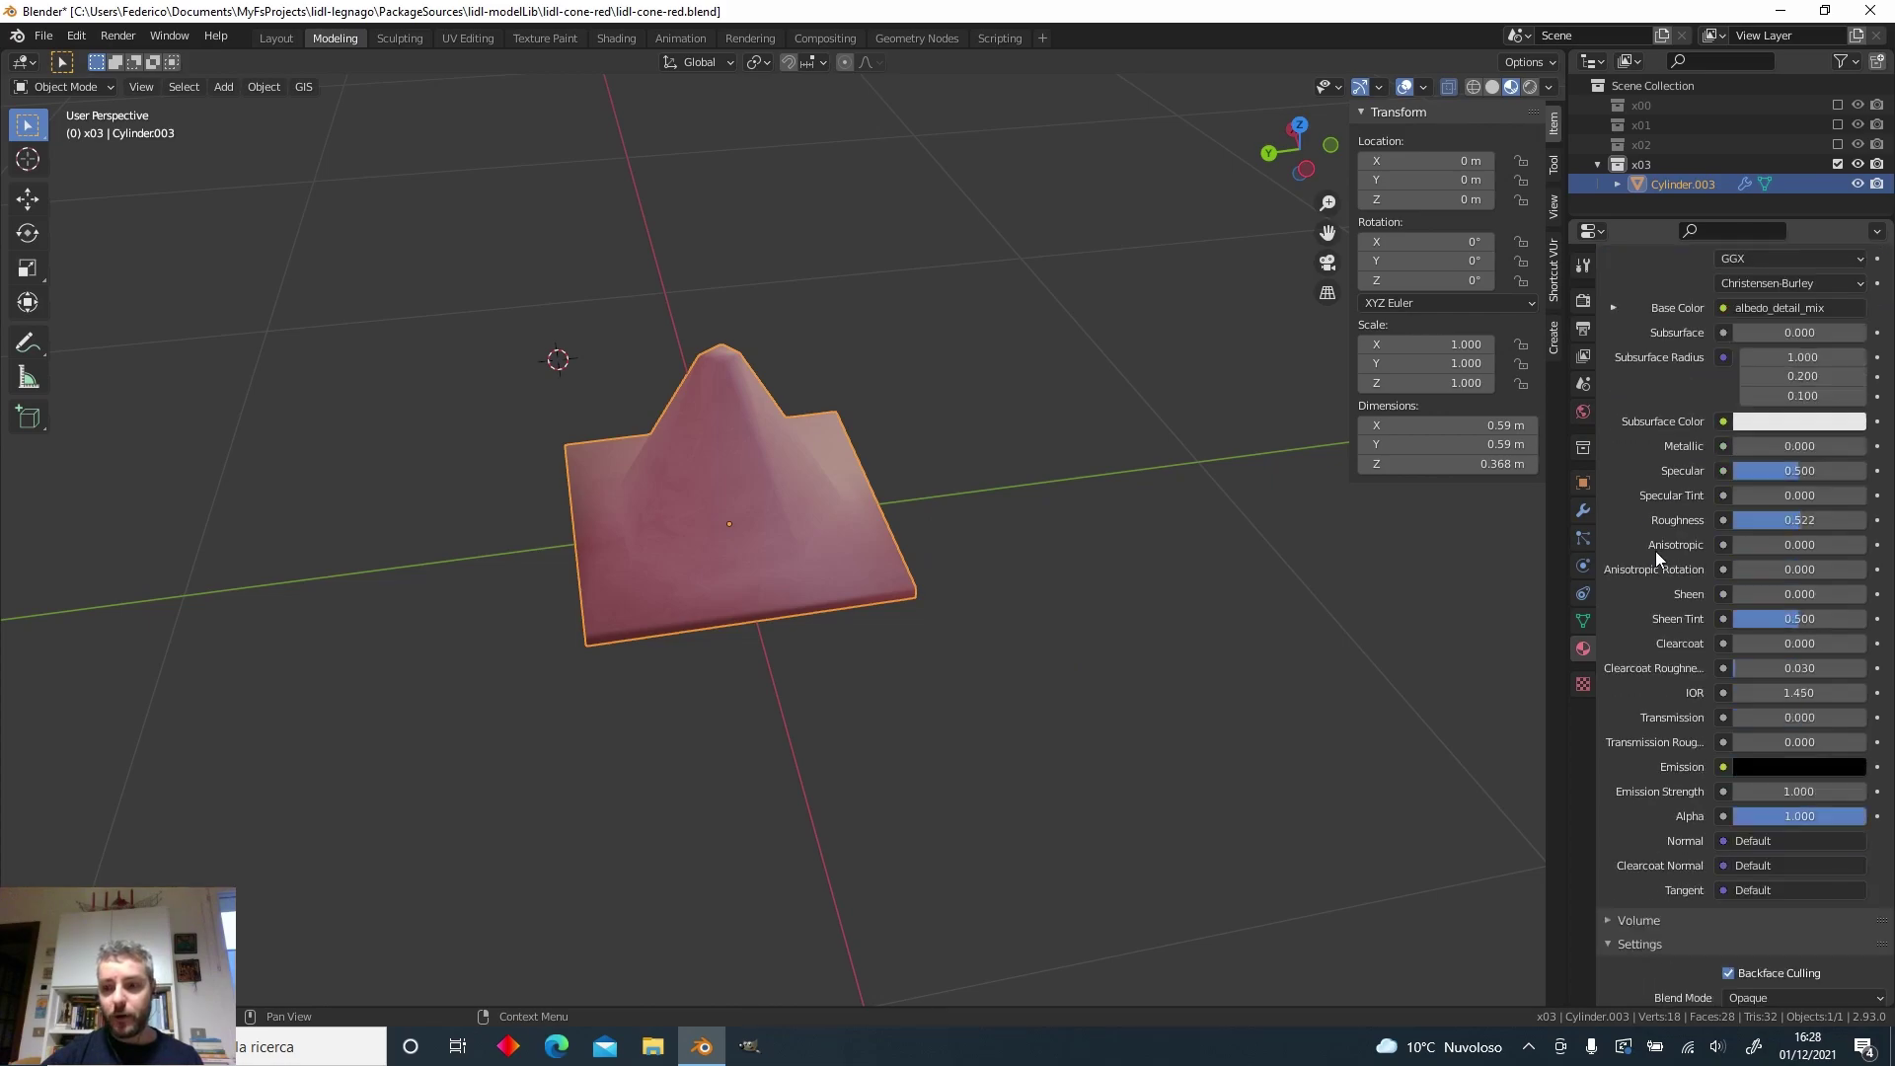
{"action": "left_click", "coordinate": [1585, 505]}
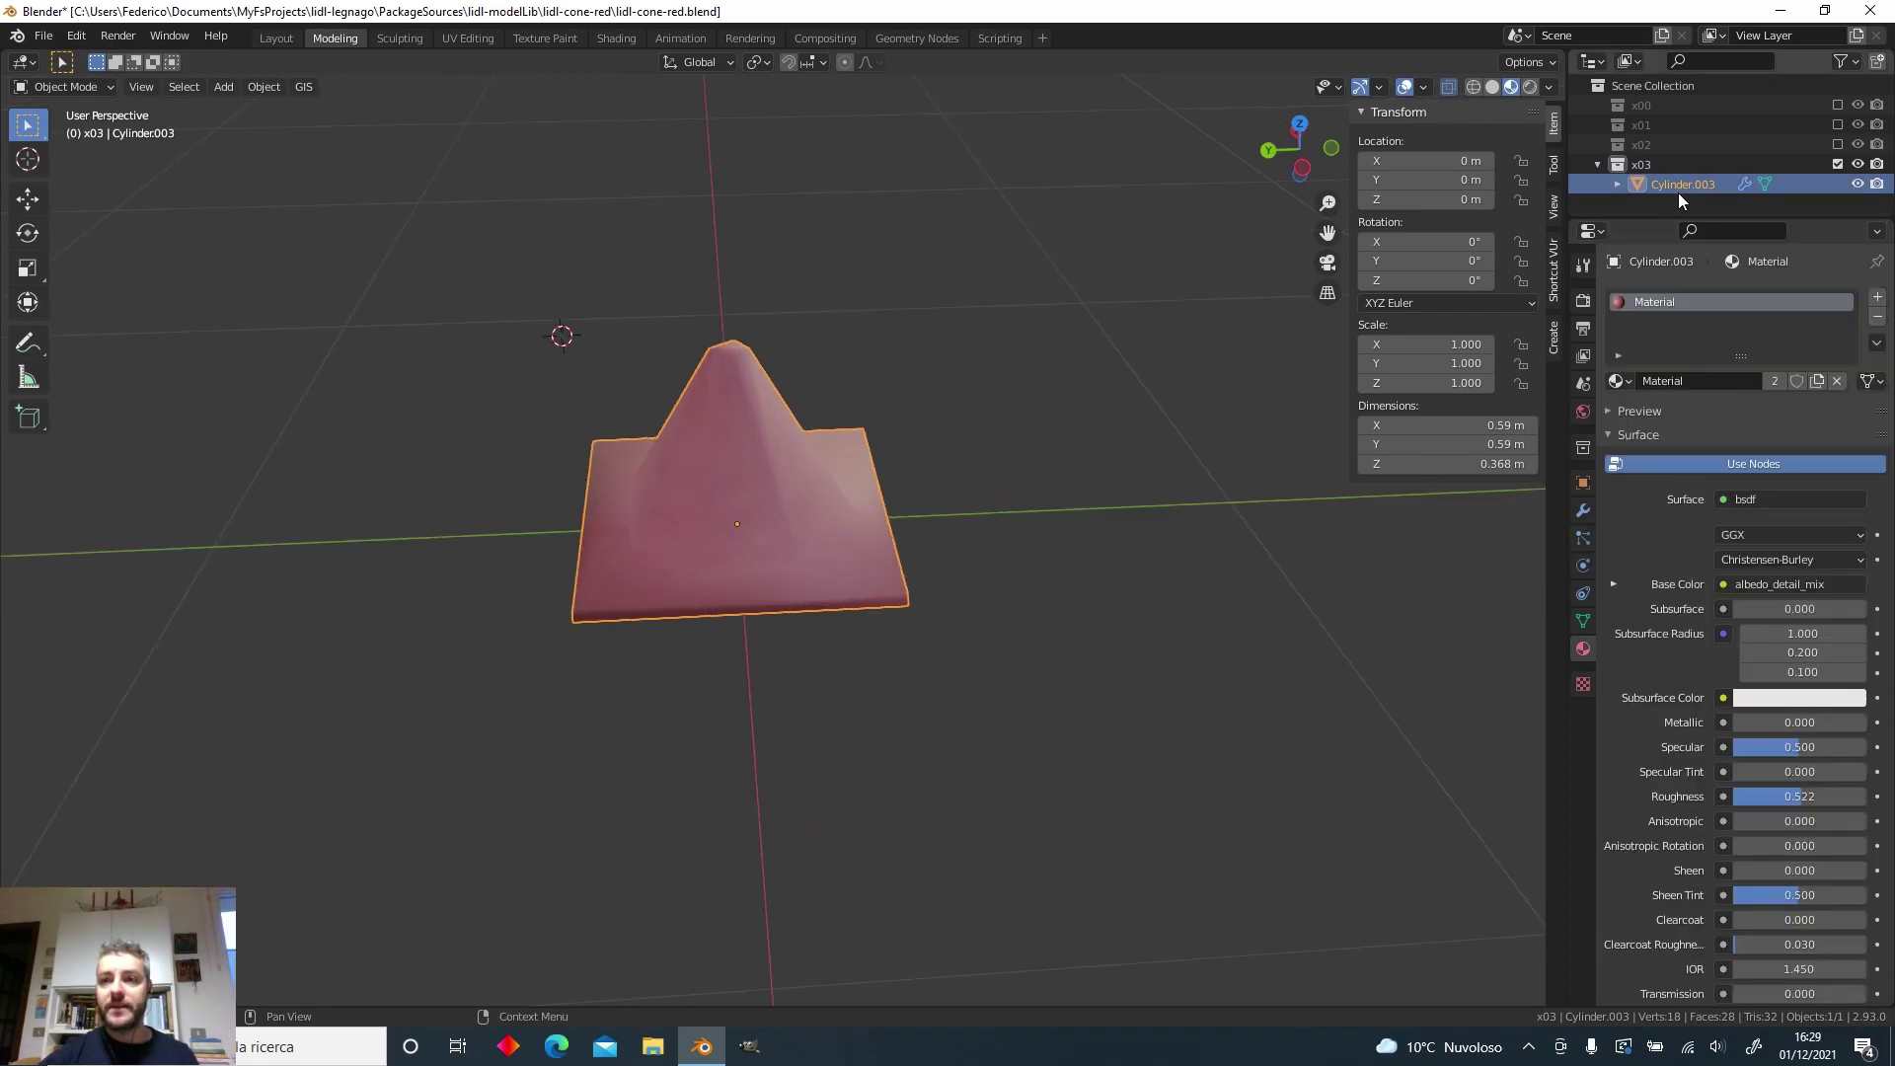
{"action": "left_click", "coordinate": [1719, 381]}
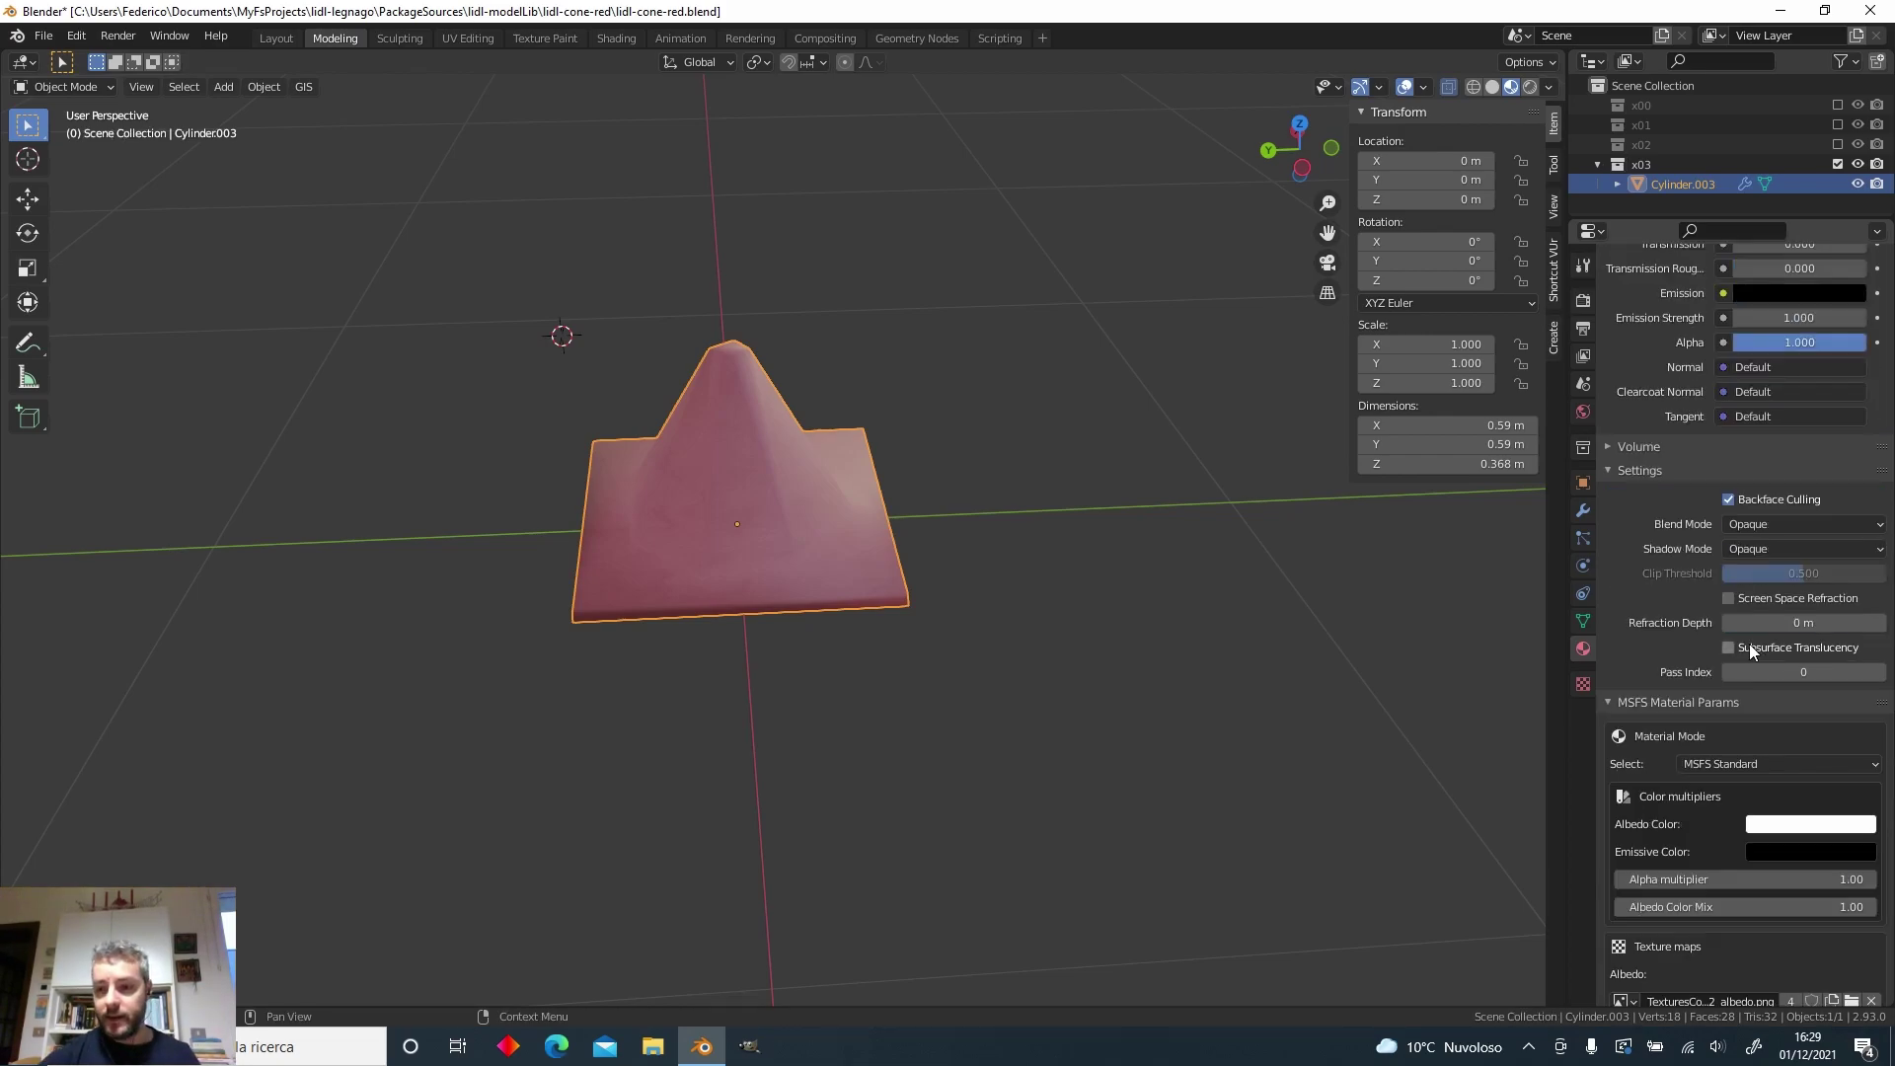
Remove the albedo texture from the x03 cone's material and set its albedo color to red with saturation 0.919.
{"action": "scroll", "coordinate": [1749, 643], "scroll_direction": "down", "scroll_amount": 5}
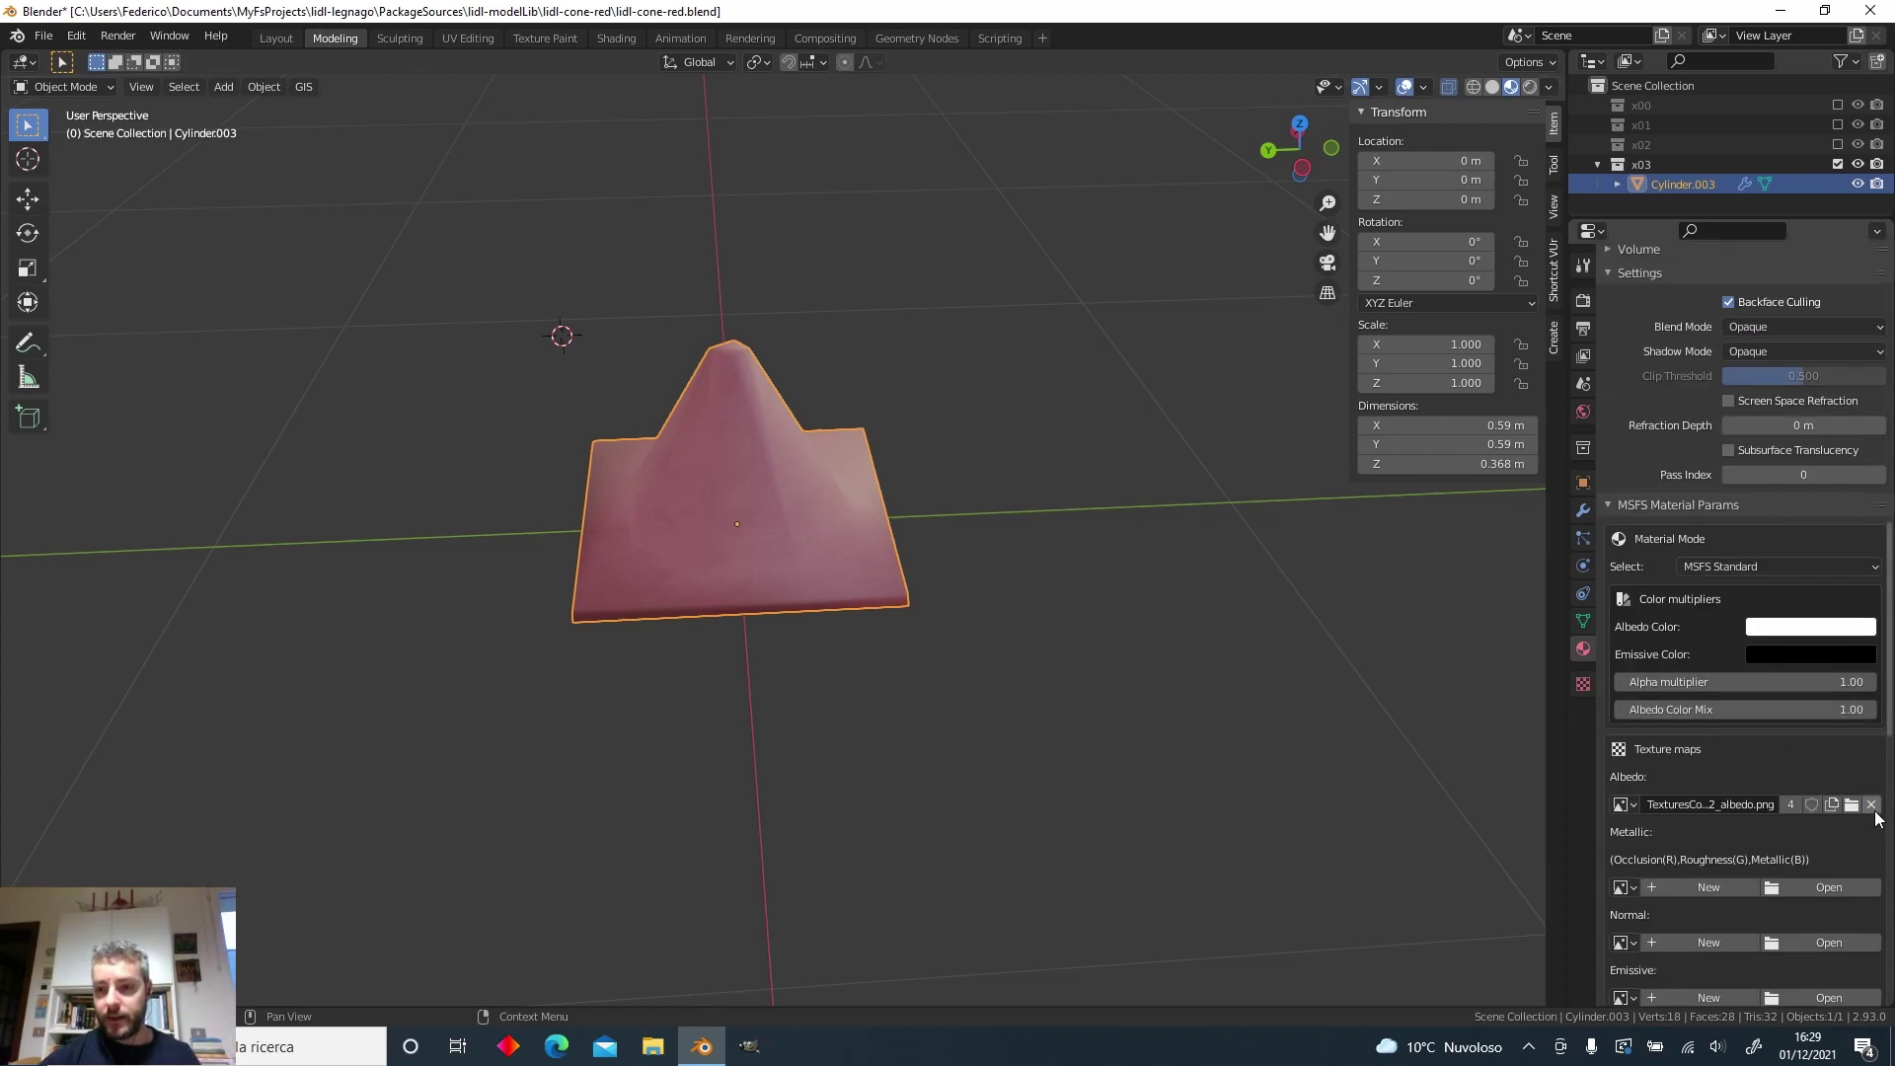
{"action": "left_click", "coordinate": [1872, 806]}
{"action": "left_click", "coordinate": [1808, 628]}
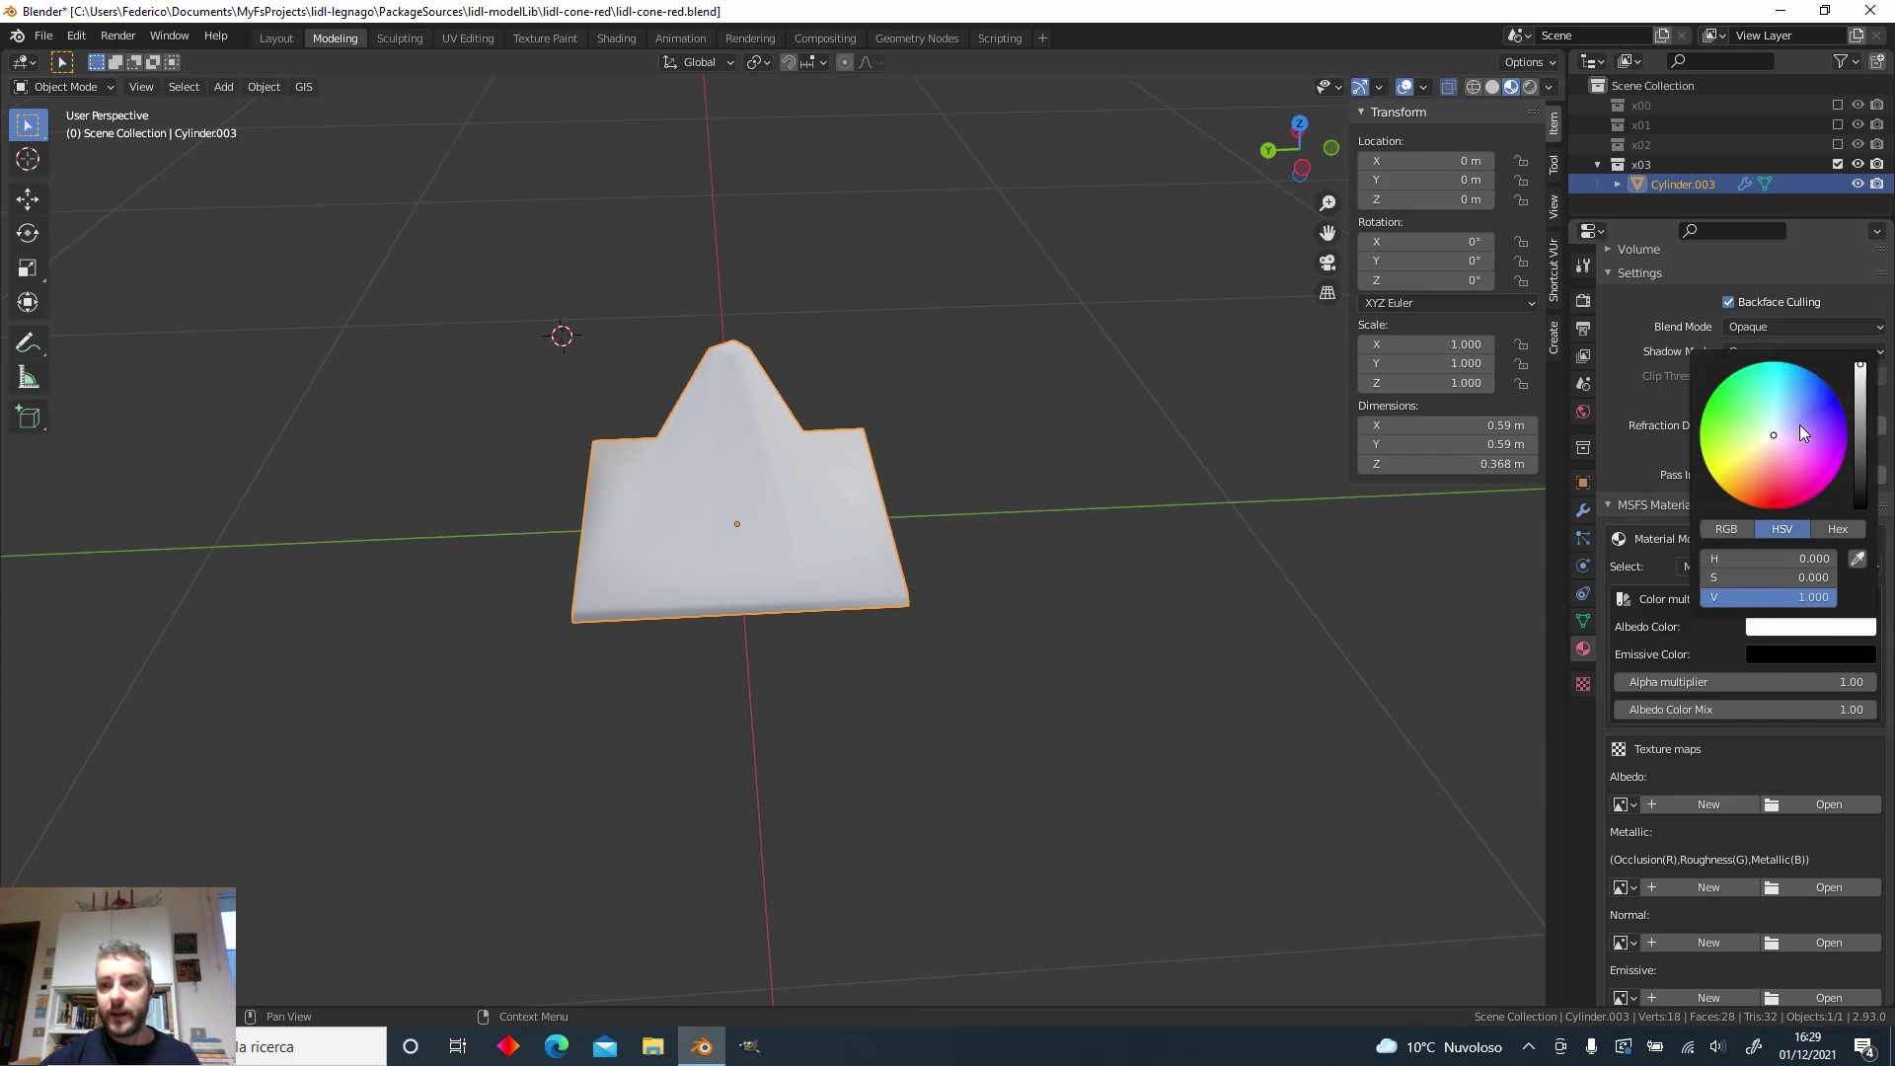
{"action": "left_click_drag", "start_coordinate": [1791, 439], "coordinate": [1779, 505]}
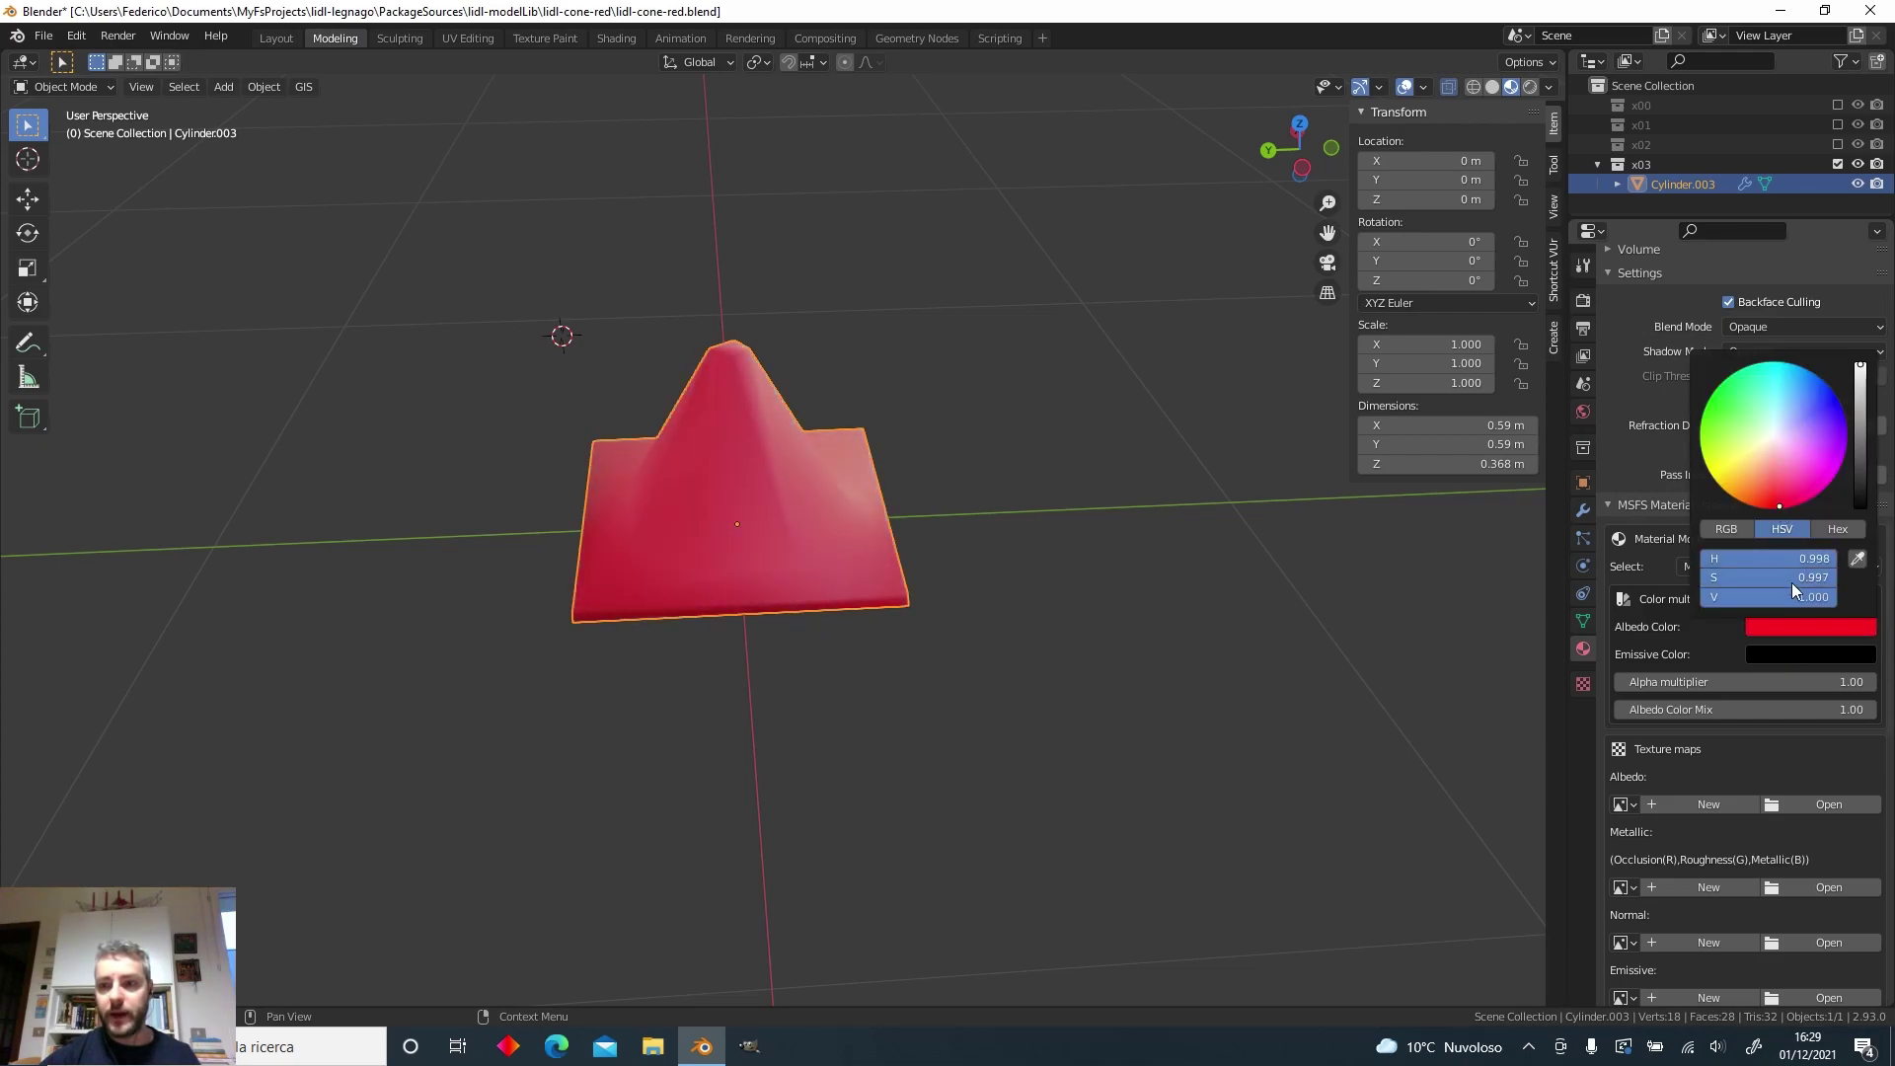
{"action": "left_click_drag", "start_coordinate": [1826, 583], "coordinate": [1791, 583]}
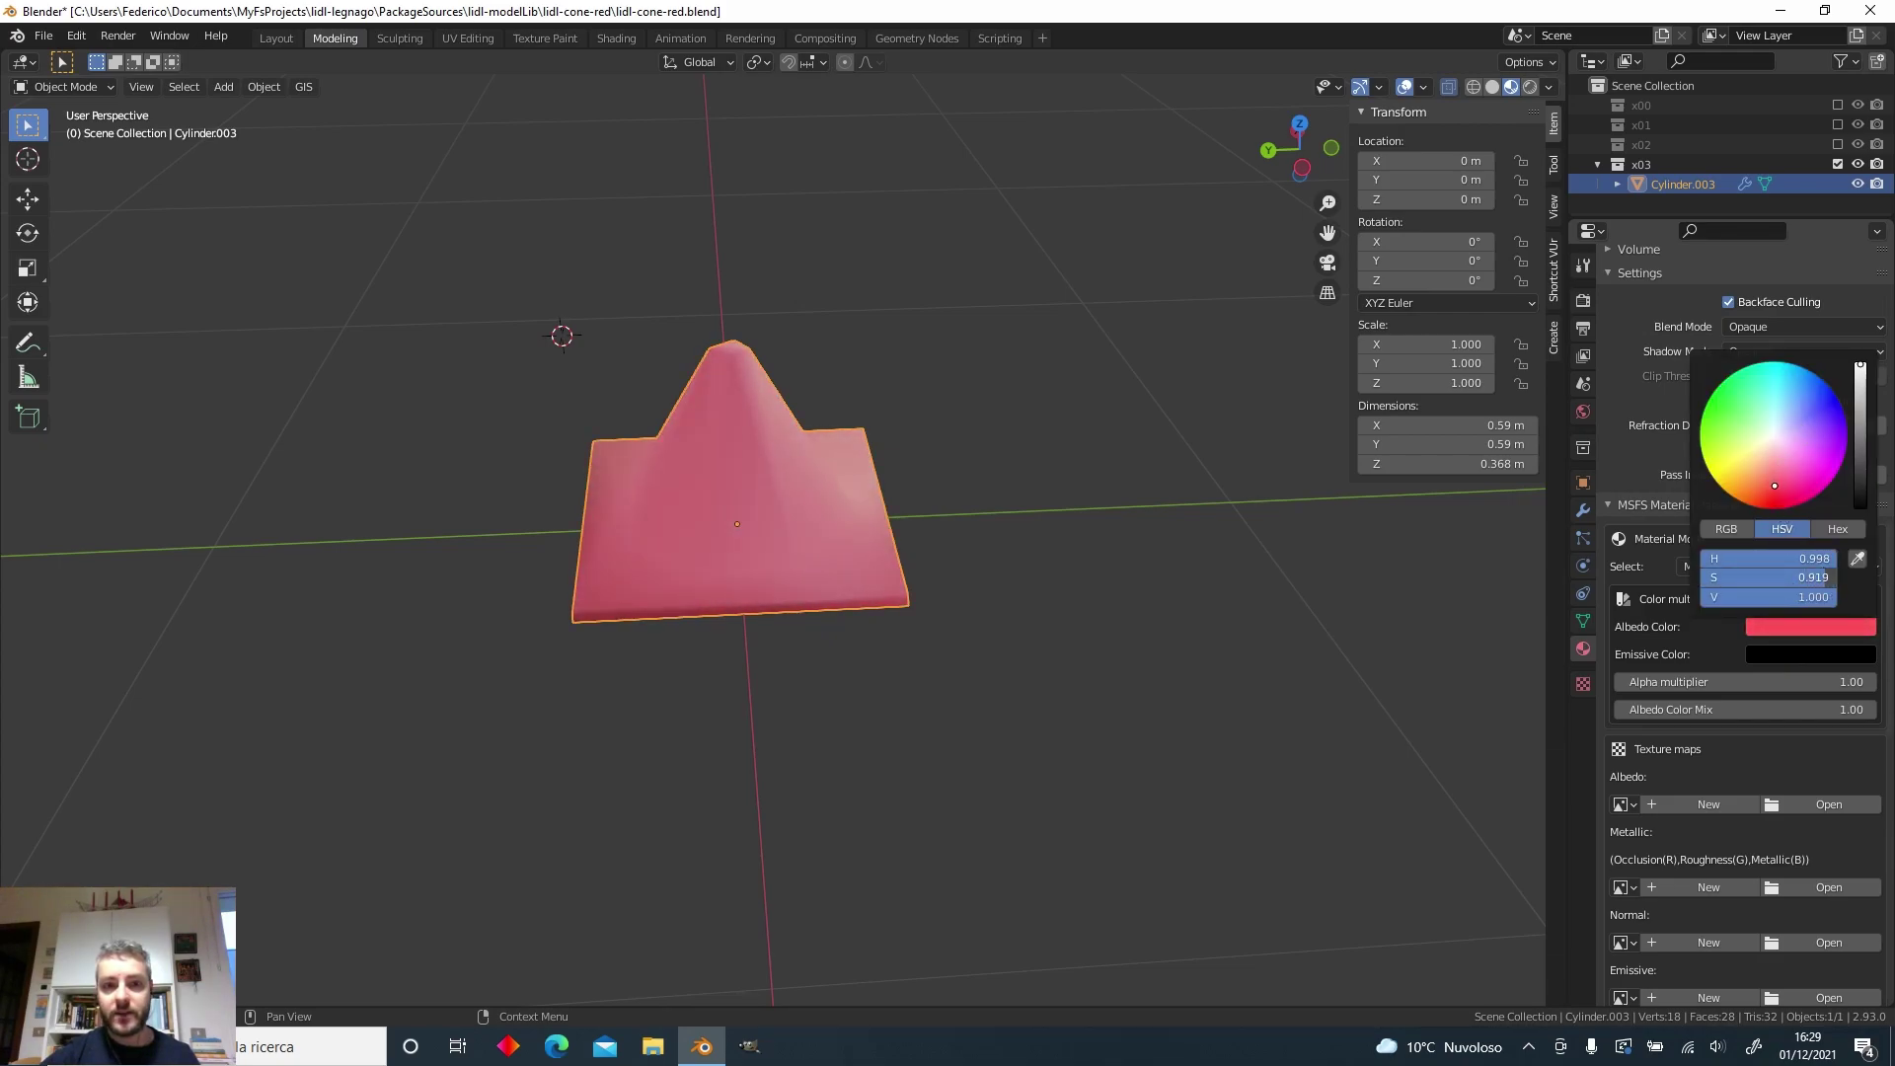
Check the plain red x03 cone from several angles and save the file.
{"action": "middle_click_drag", "start_coordinate": [790, 560], "coordinate": [819, 533]}
{"action": "left_click", "coordinate": [1837, 164]}
{"action": "left_click", "coordinate": [1837, 163]}
{"action": "scroll", "coordinate": [756, 472], "scroll_direction": "up", "scroll_amount": 3}
{"action": "left_click", "coordinate": [991, 786]}
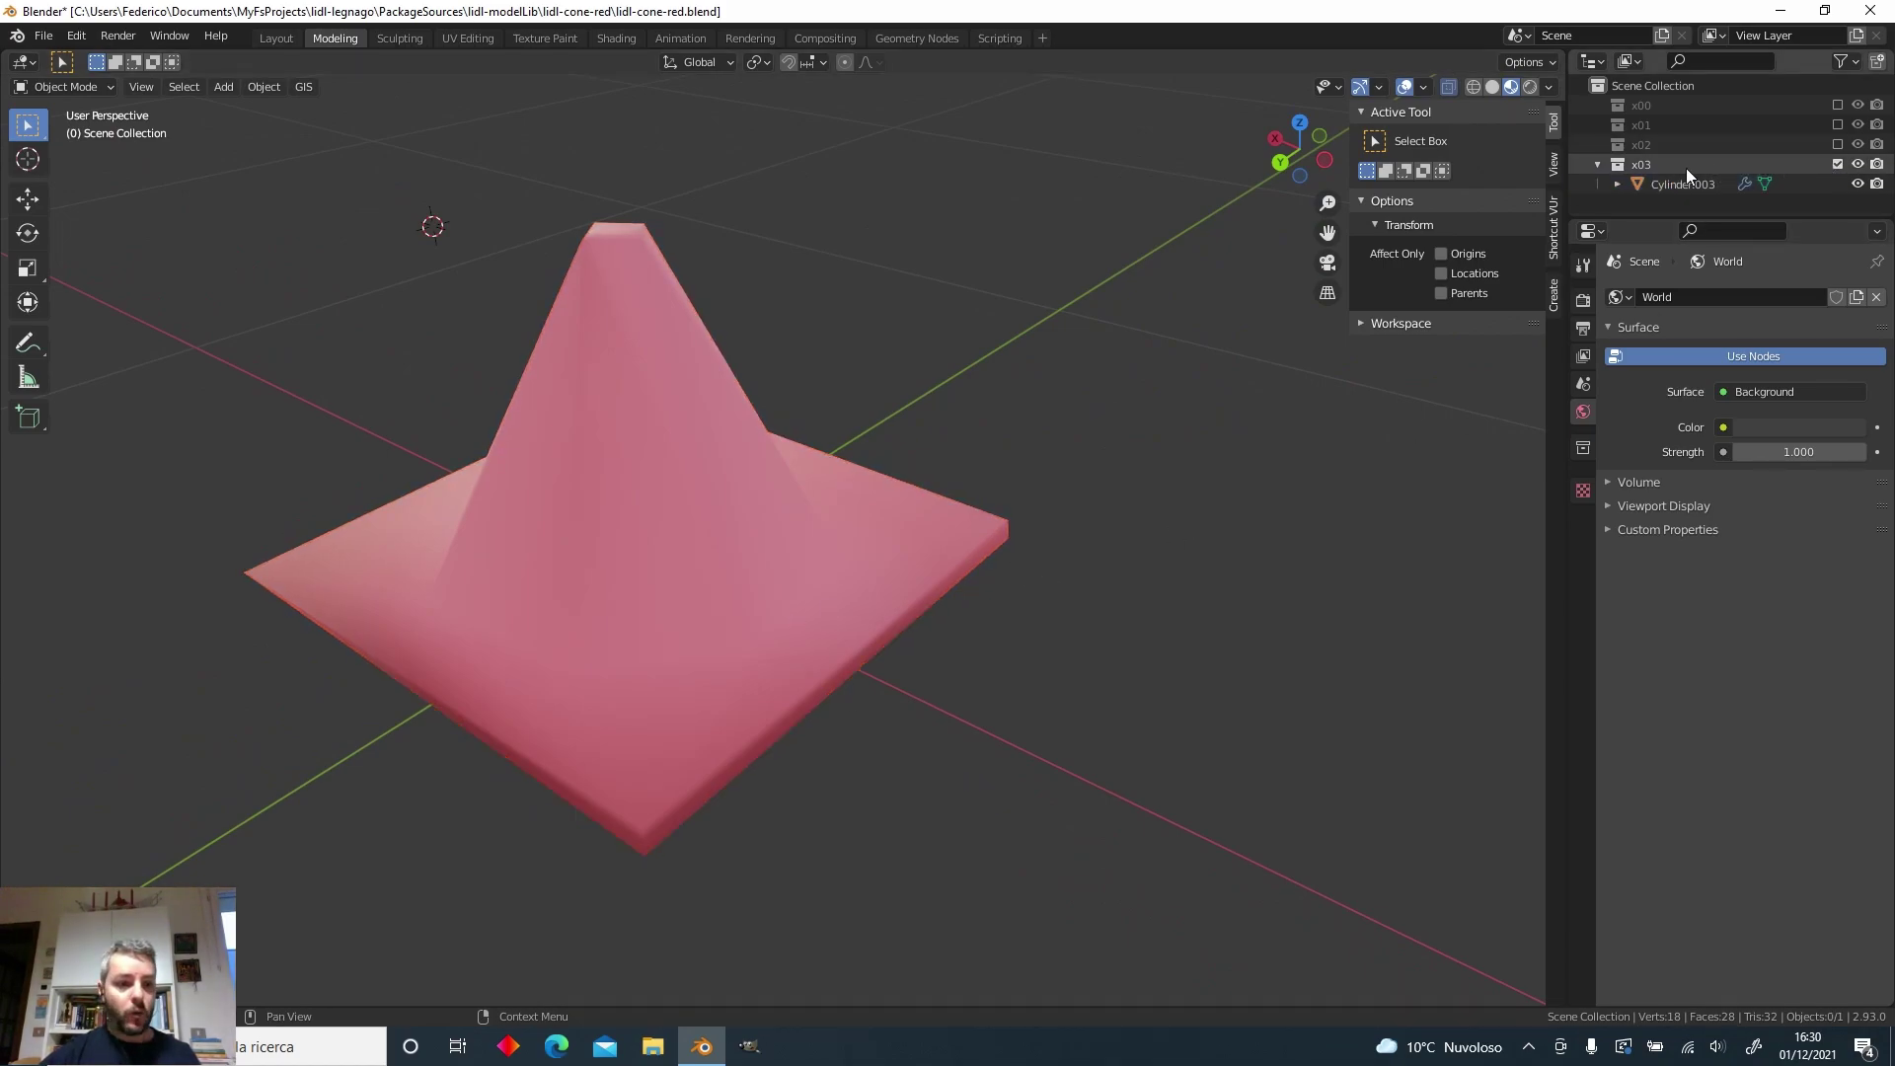
{"action": "middle_click_drag", "start_coordinate": [1003, 499], "coordinate": [845, 549]}
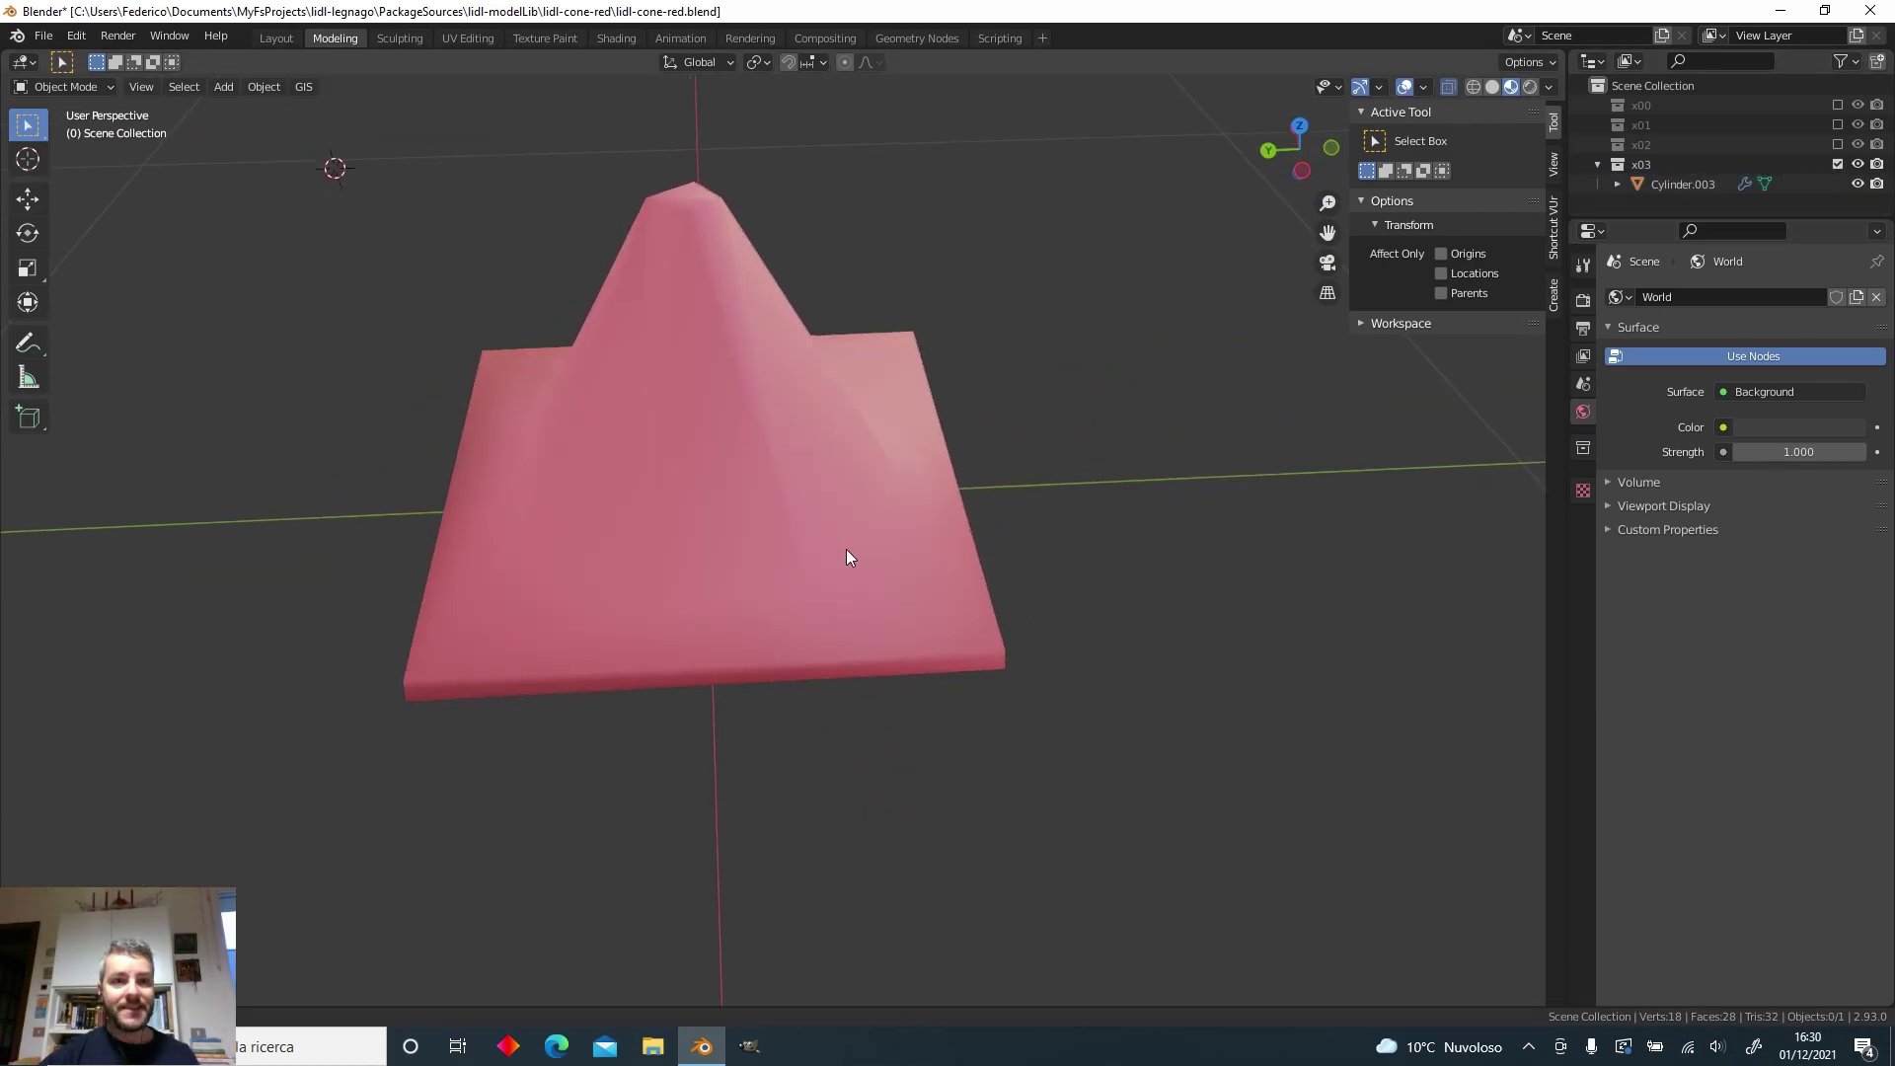
{"action": "left_click", "coordinate": [43, 35]}
{"action": "left_click", "coordinate": [91, 163]}
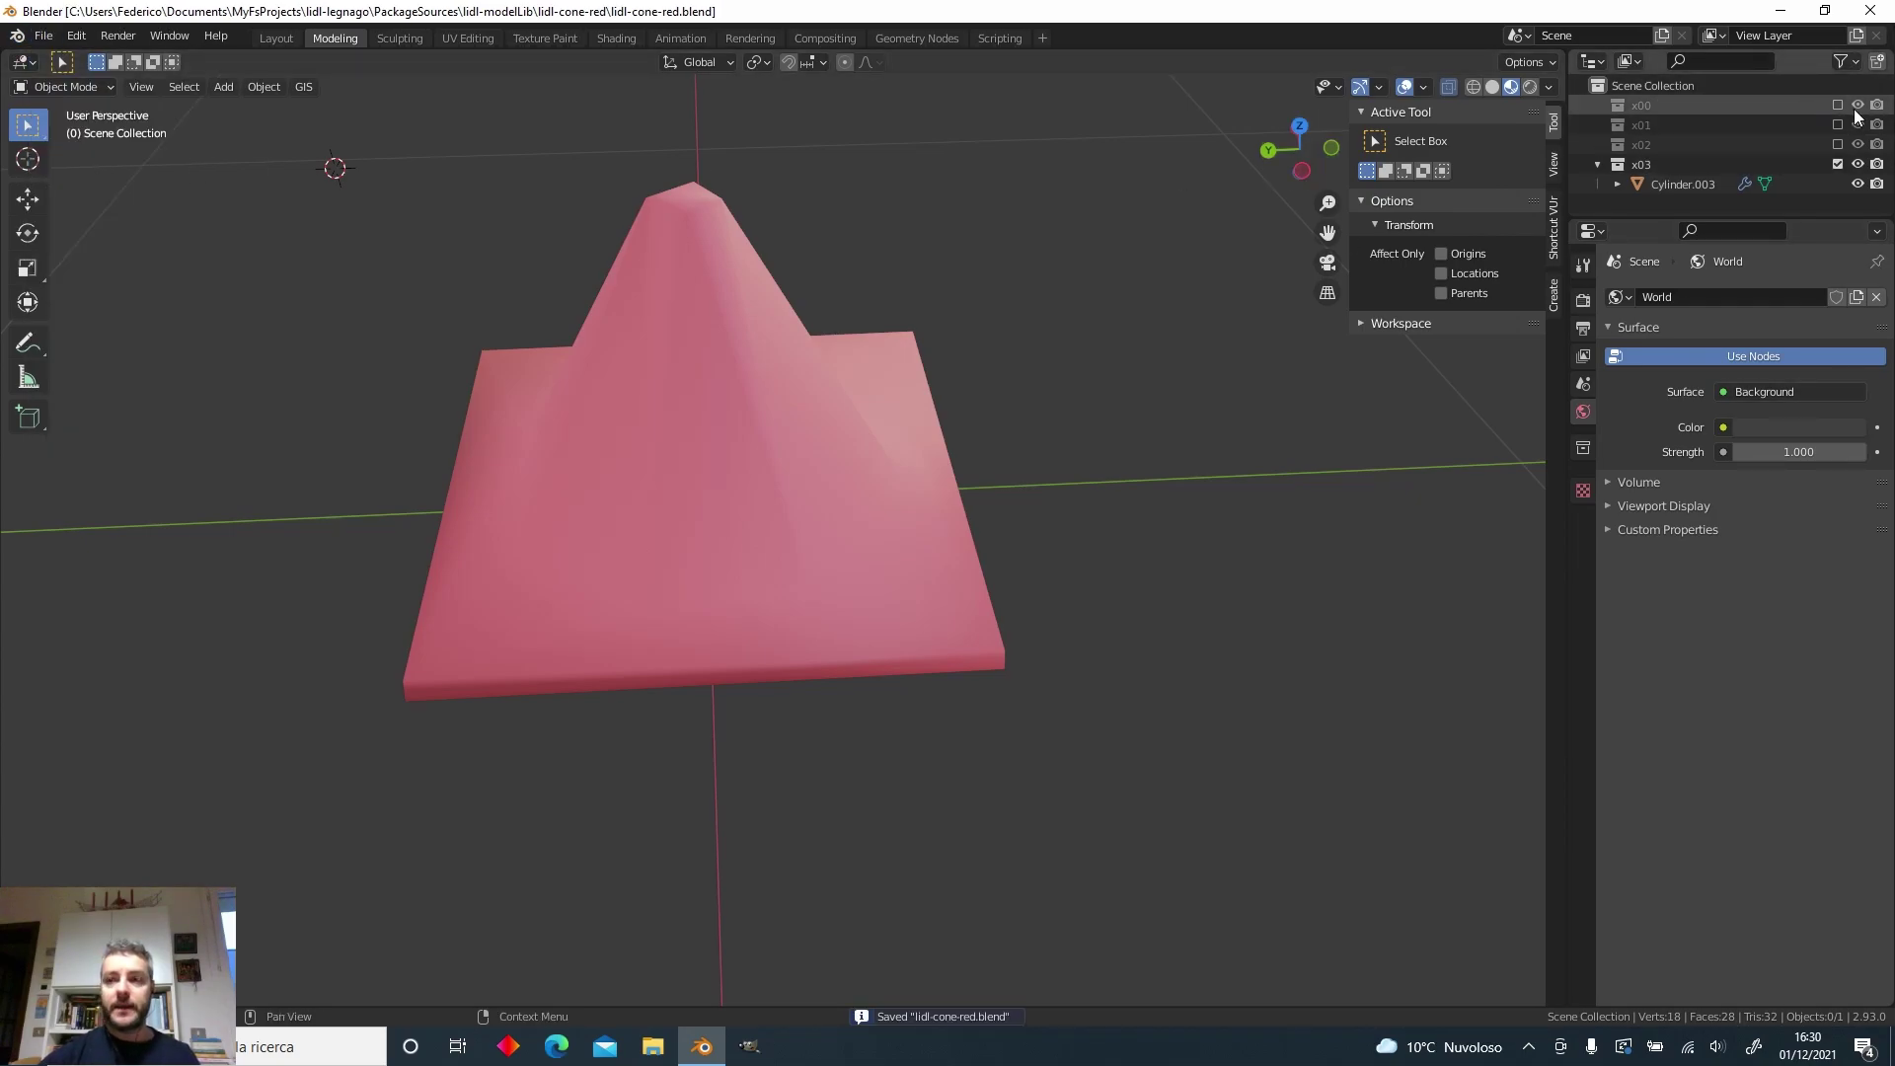
Include collections x00 to x03 in the view layer and select all four cones.
{"action": "left_click_drag", "start_coordinate": [1837, 105], "coordinate": [1836, 184]}
{"action": "scroll", "coordinate": [1246, 459], "scroll_direction": "down", "scroll_amount": 3}
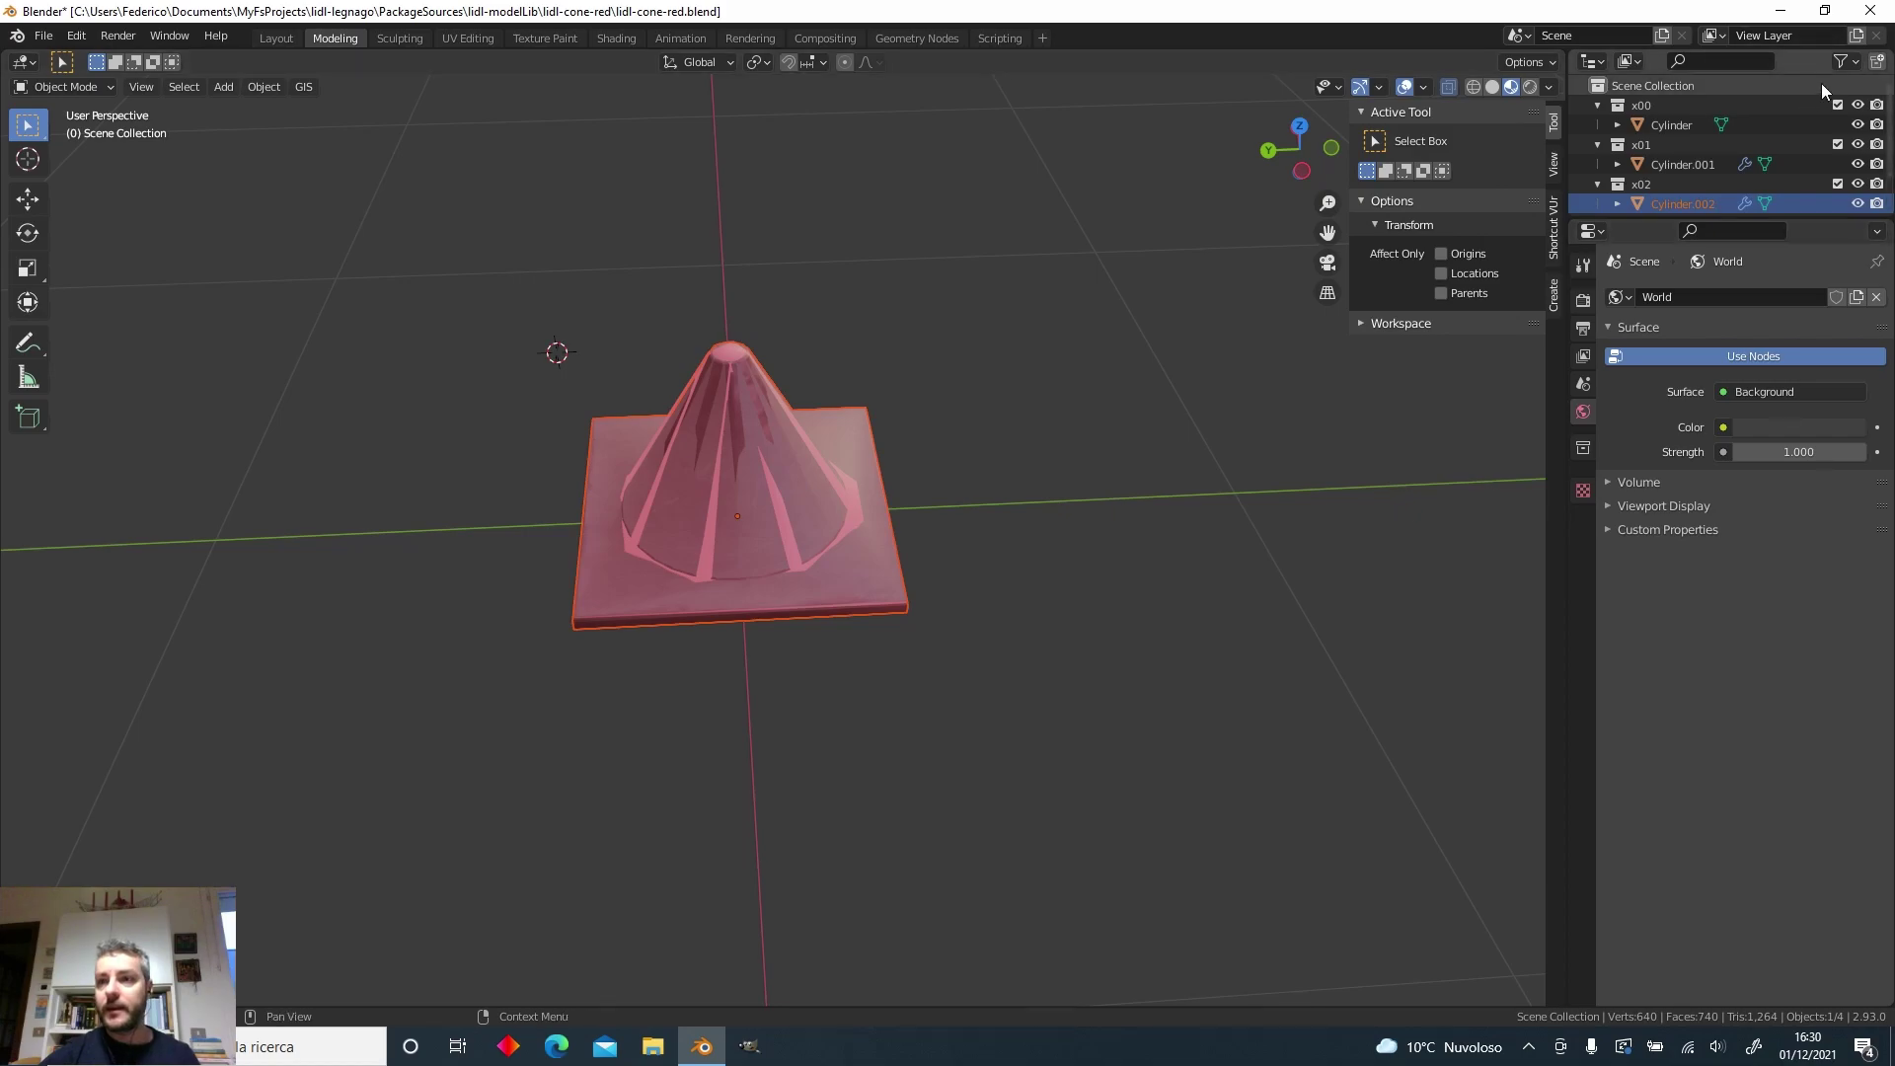
{"action": "scroll", "coordinate": [1822, 128], "scroll_direction": "down", "scroll_amount": 2}
{"action": "key", "text": "a"}
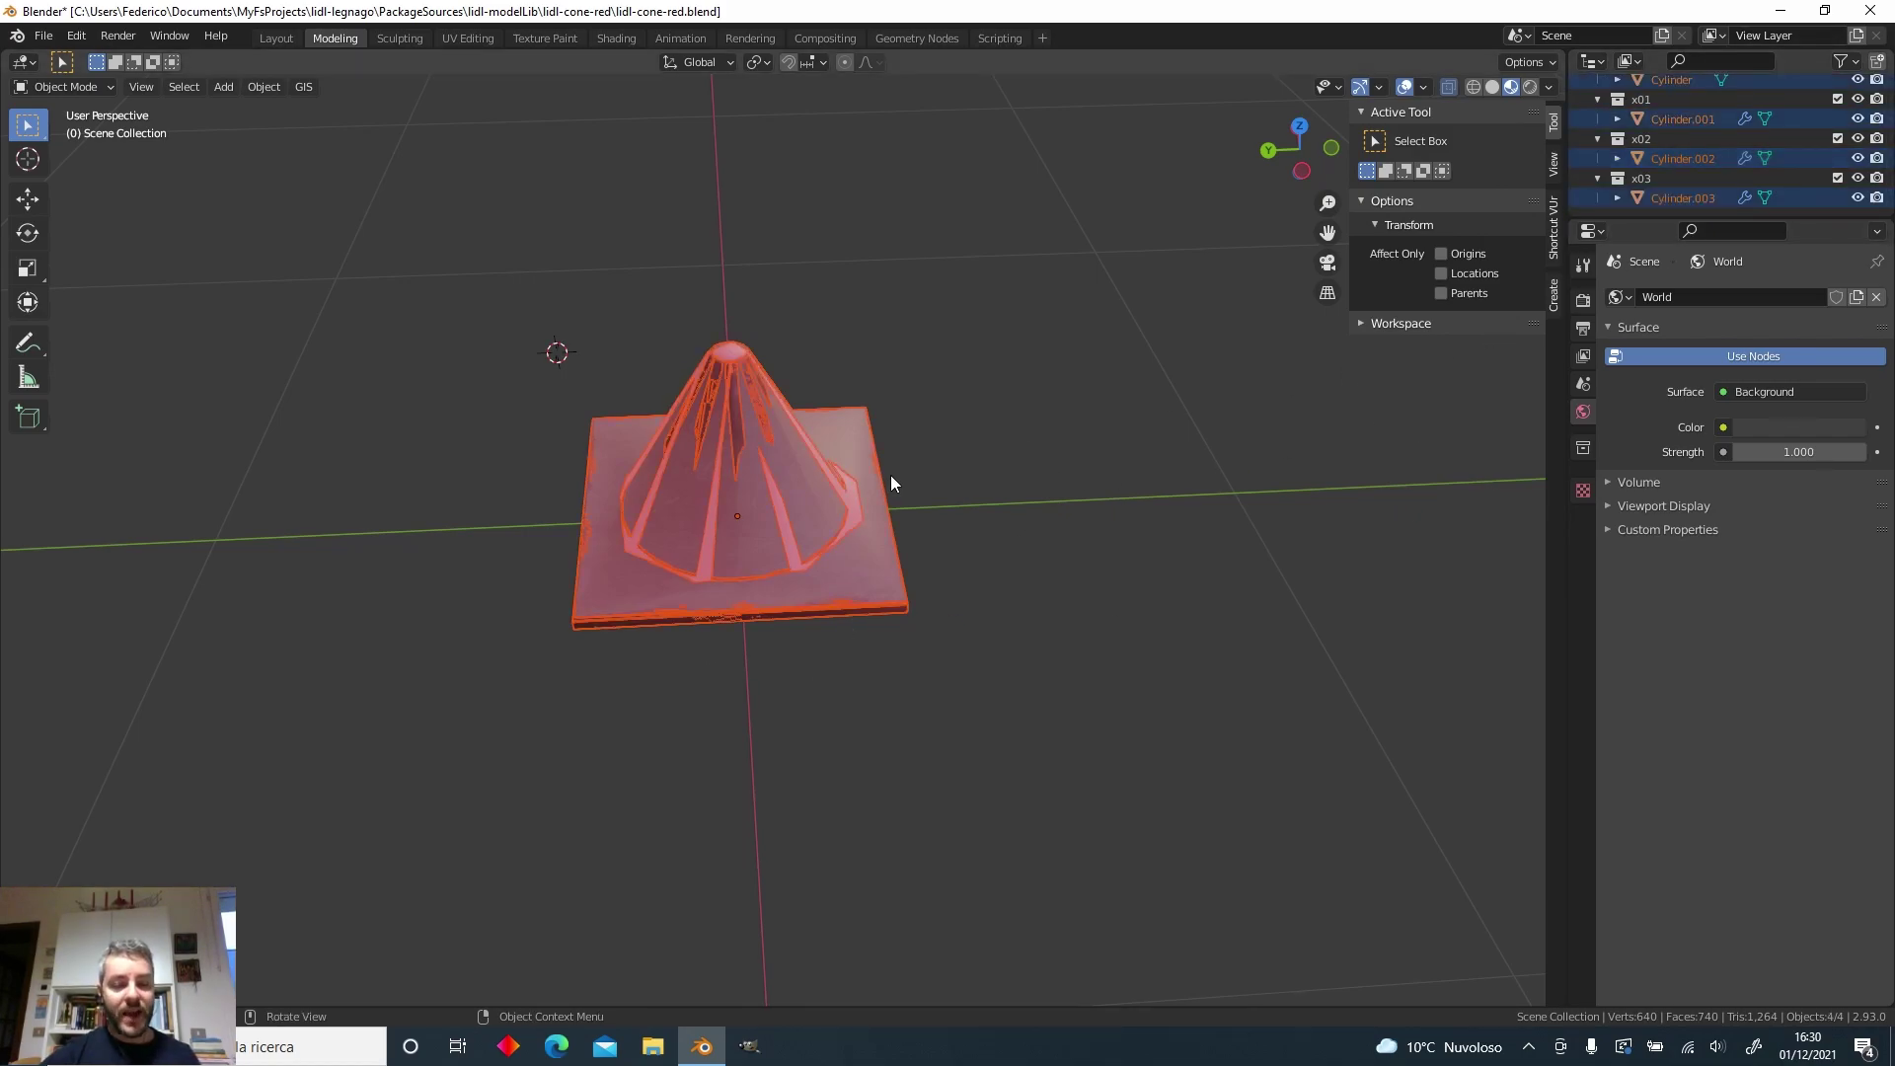
Export the cones as extended glTF 2.0 under the existing lidl-cone-red name with Batch export Lods enabled.
{"action": "left_click", "coordinate": [44, 36]}
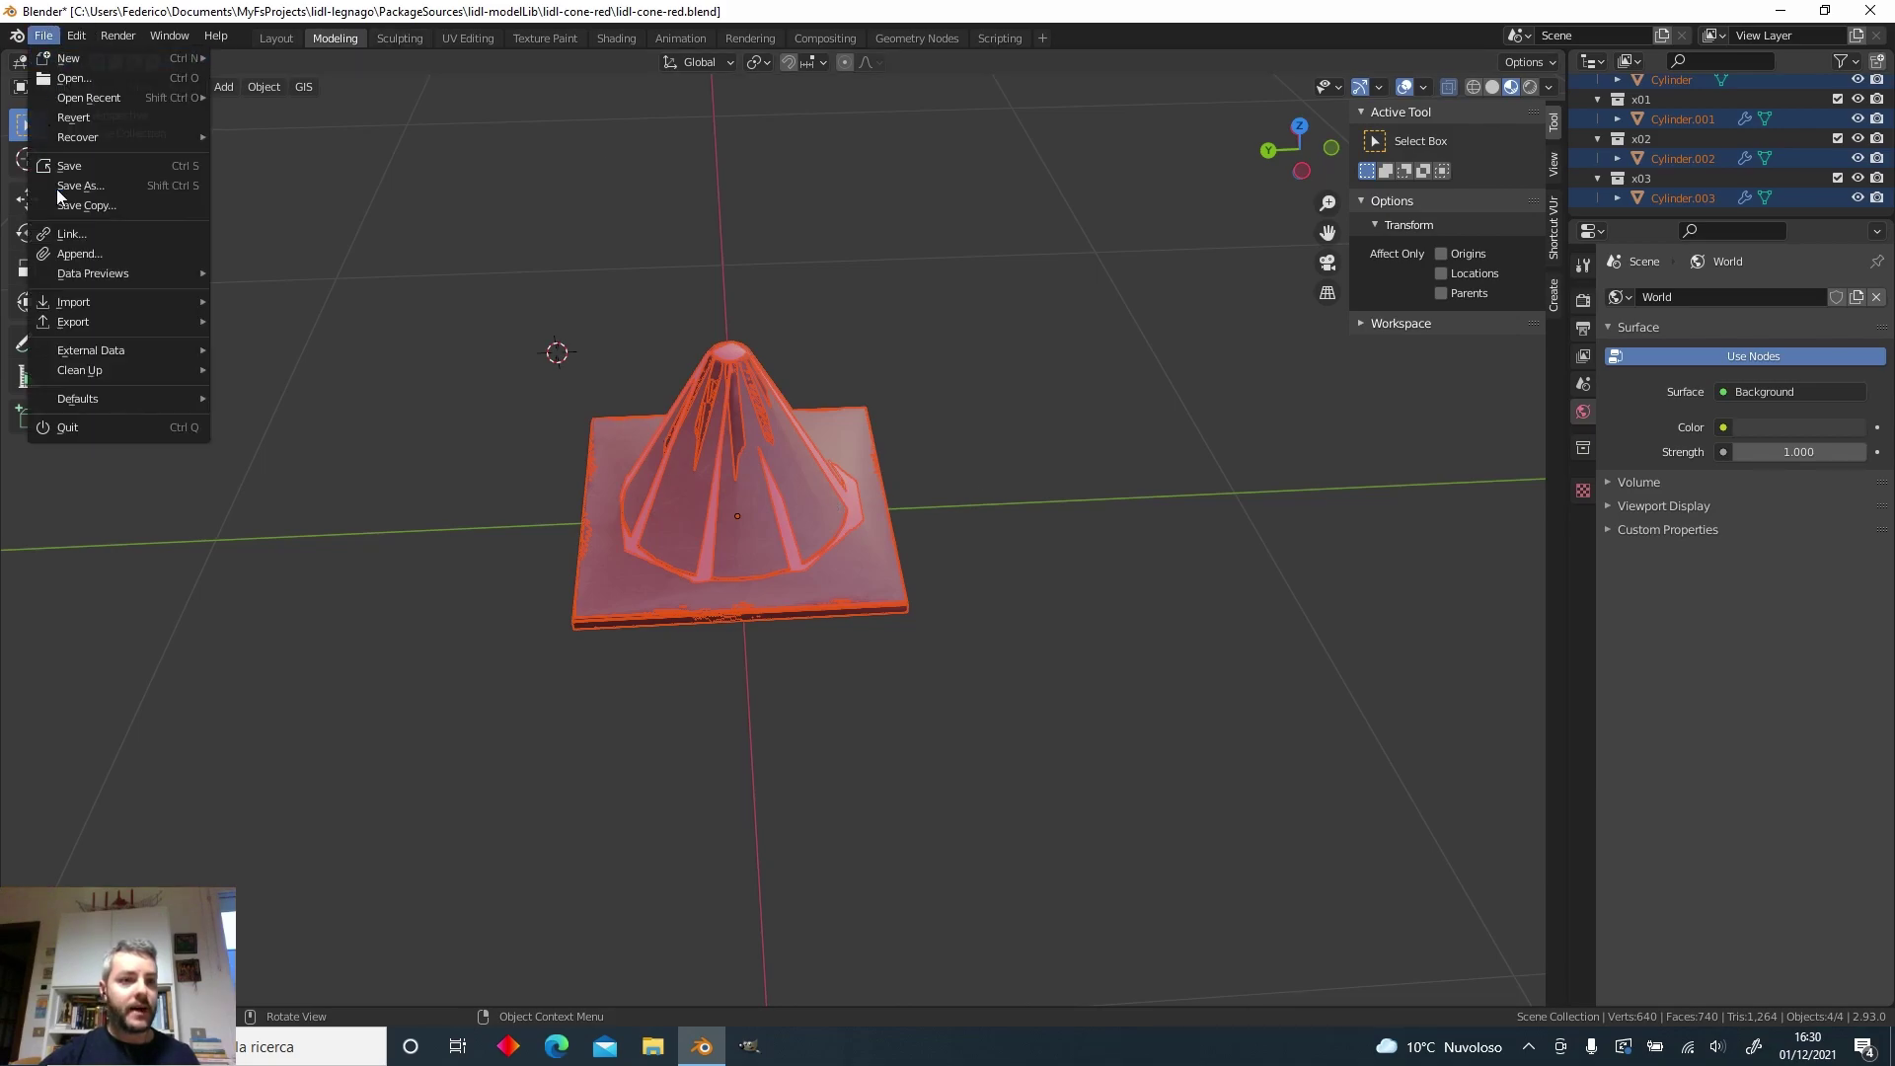
{"action": "mouse_move", "coordinate": [87, 320]}
{"action": "left_click", "coordinate": [415, 558]}
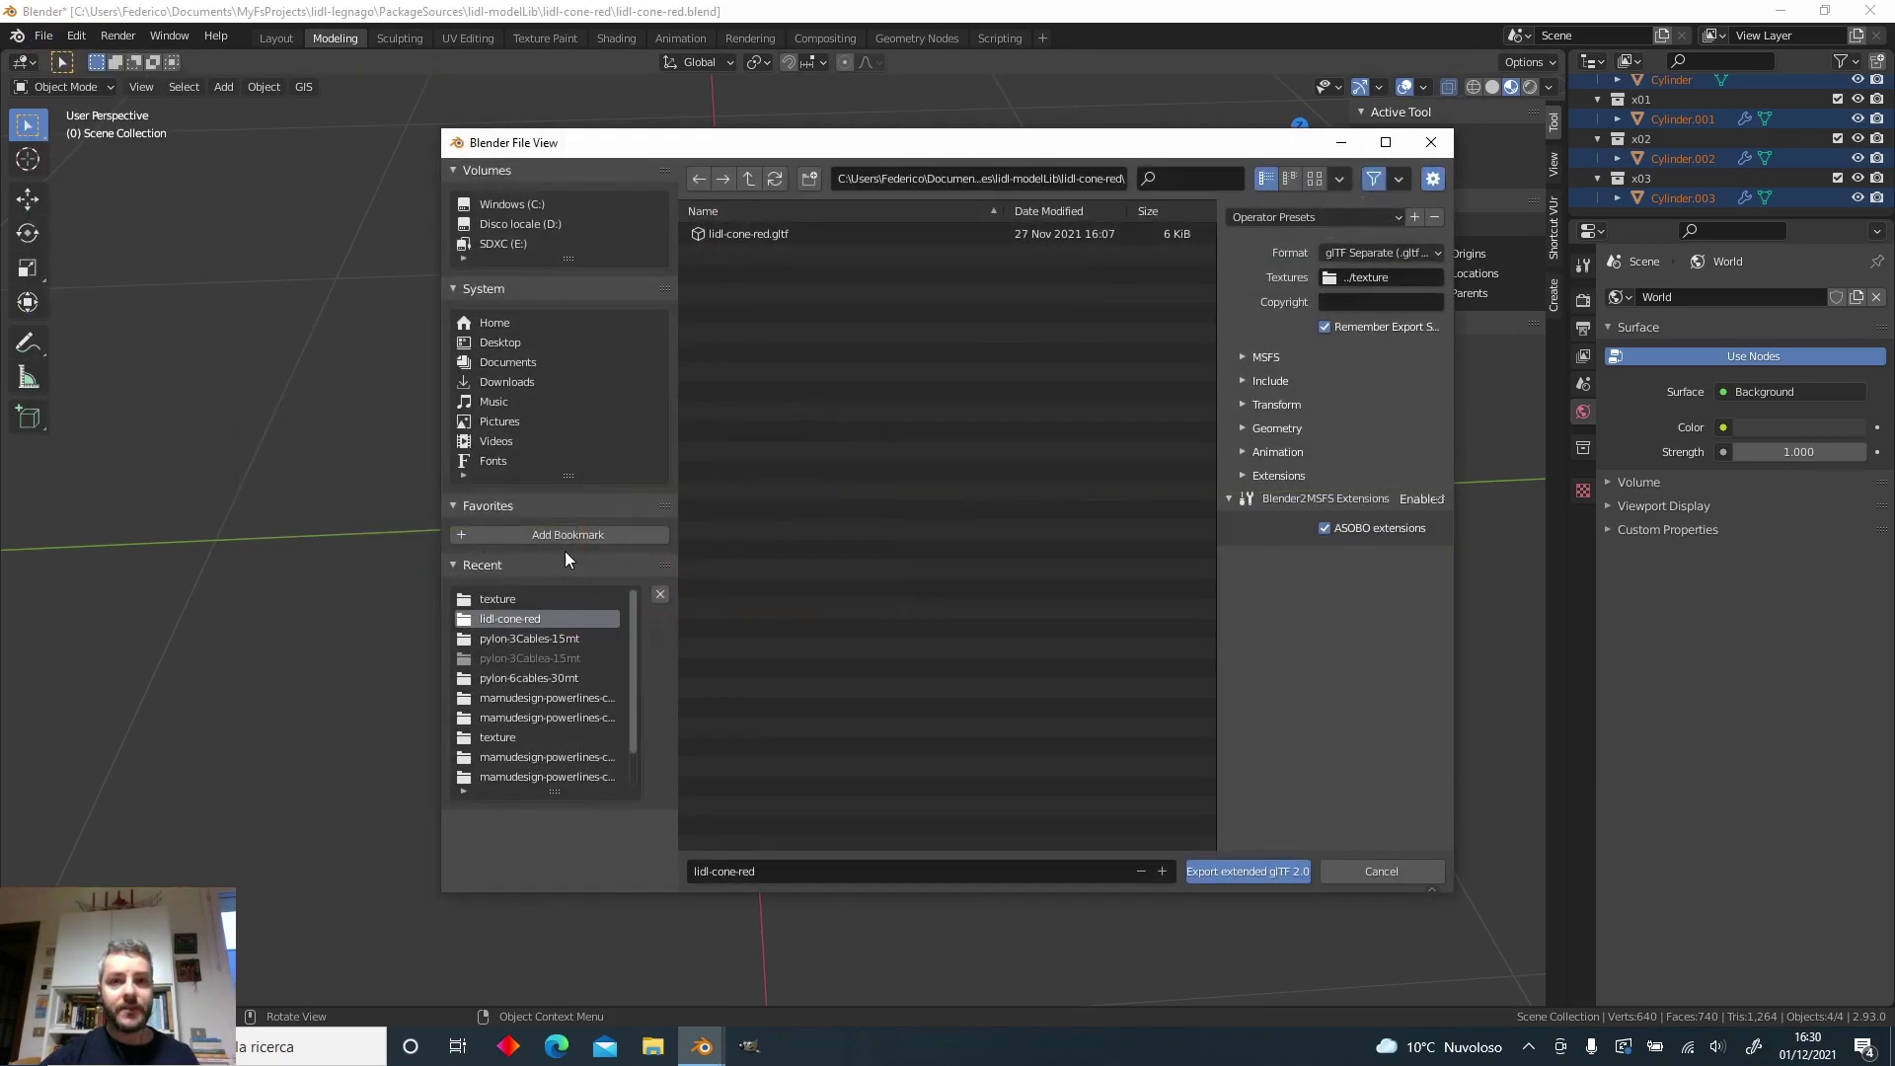
{"action": "left_click", "coordinate": [831, 233]}
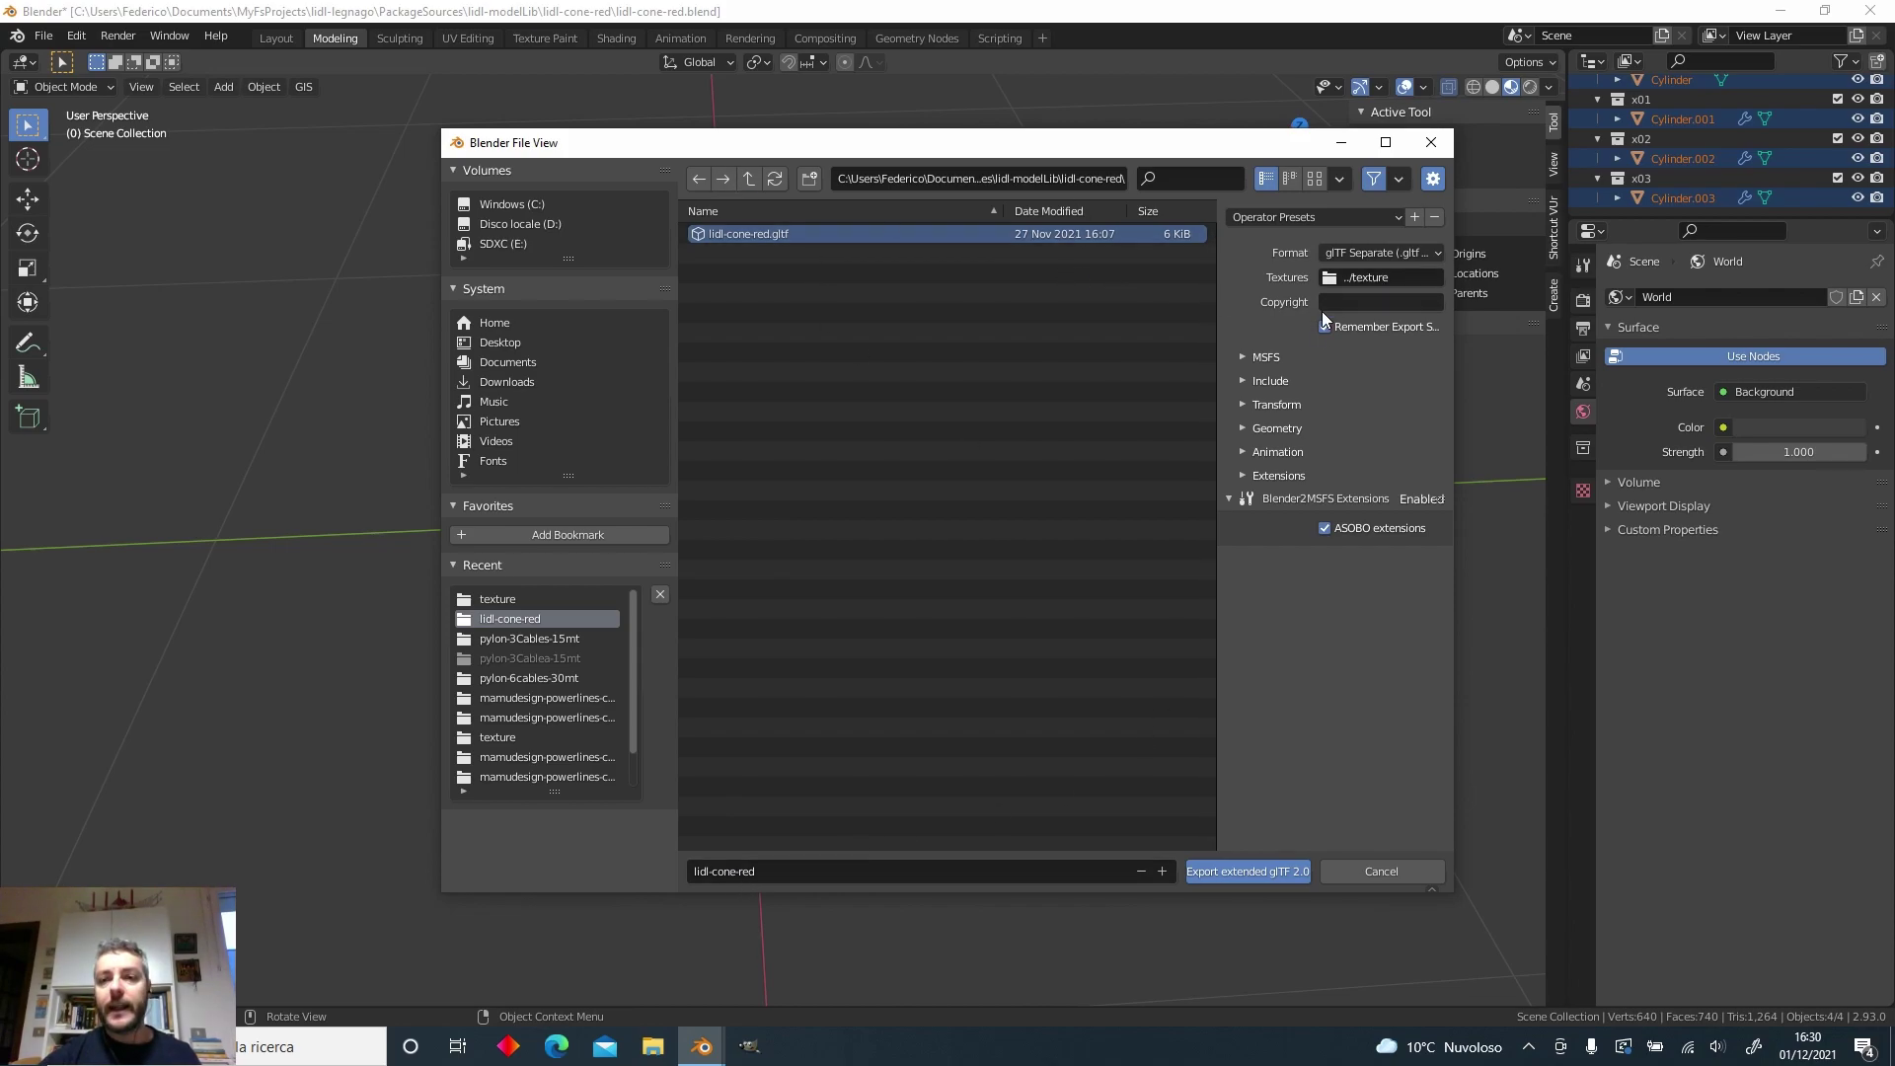
{"action": "left_click", "coordinate": [1245, 357]}
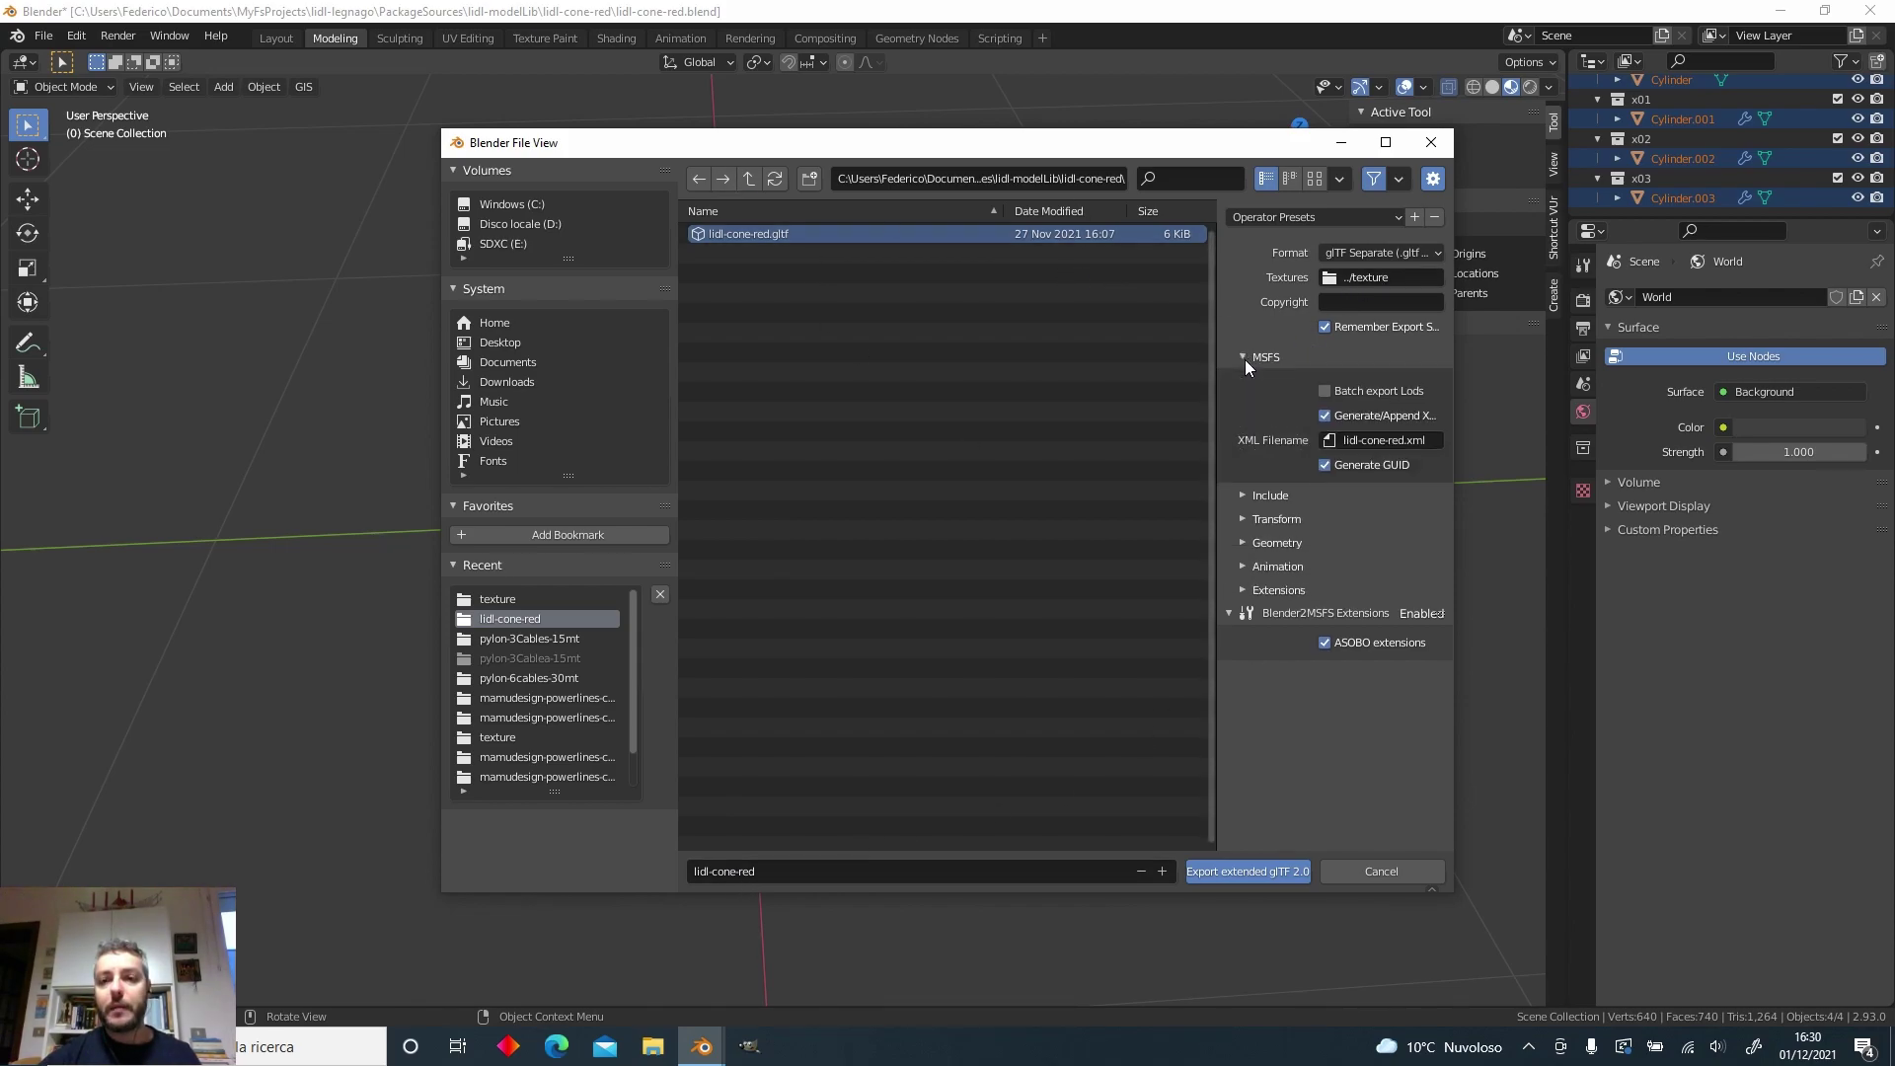
{"action": "left_click", "coordinate": [1371, 389]}
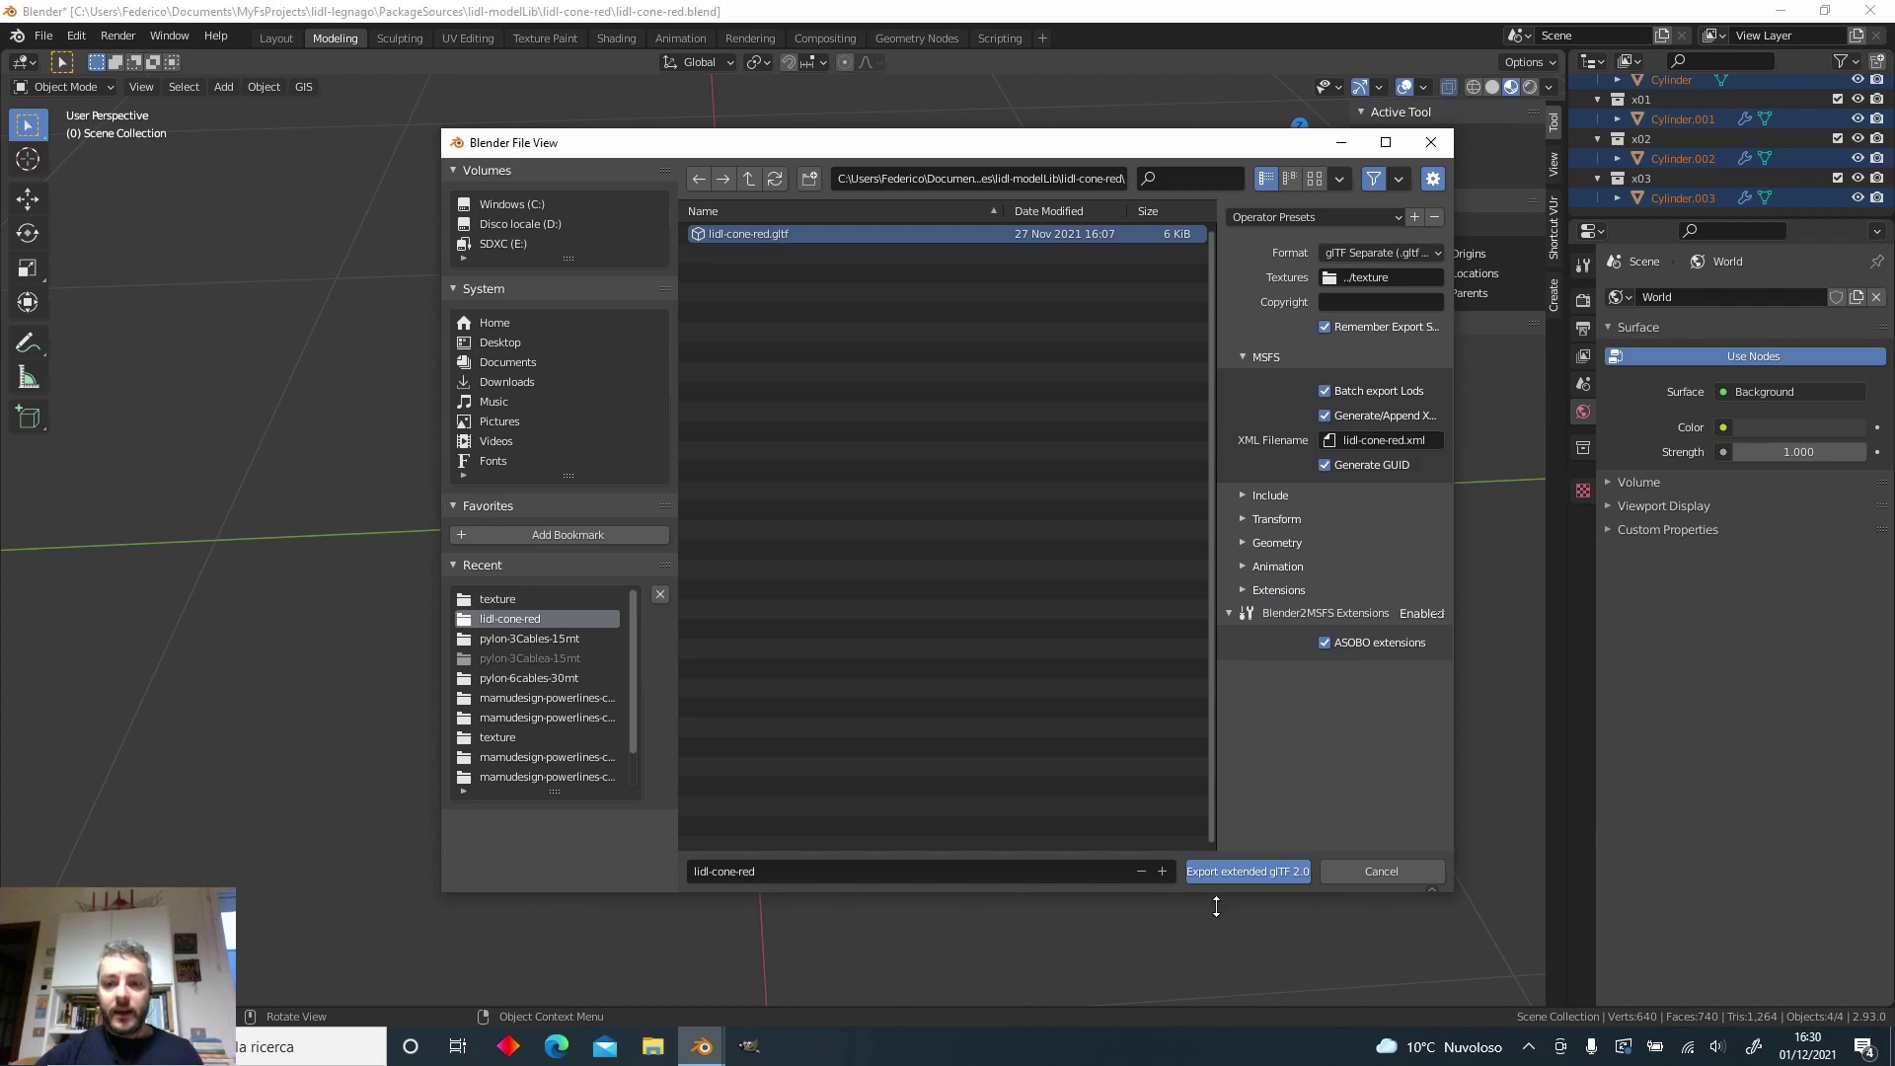
{"action": "left_click", "coordinate": [1228, 875]}
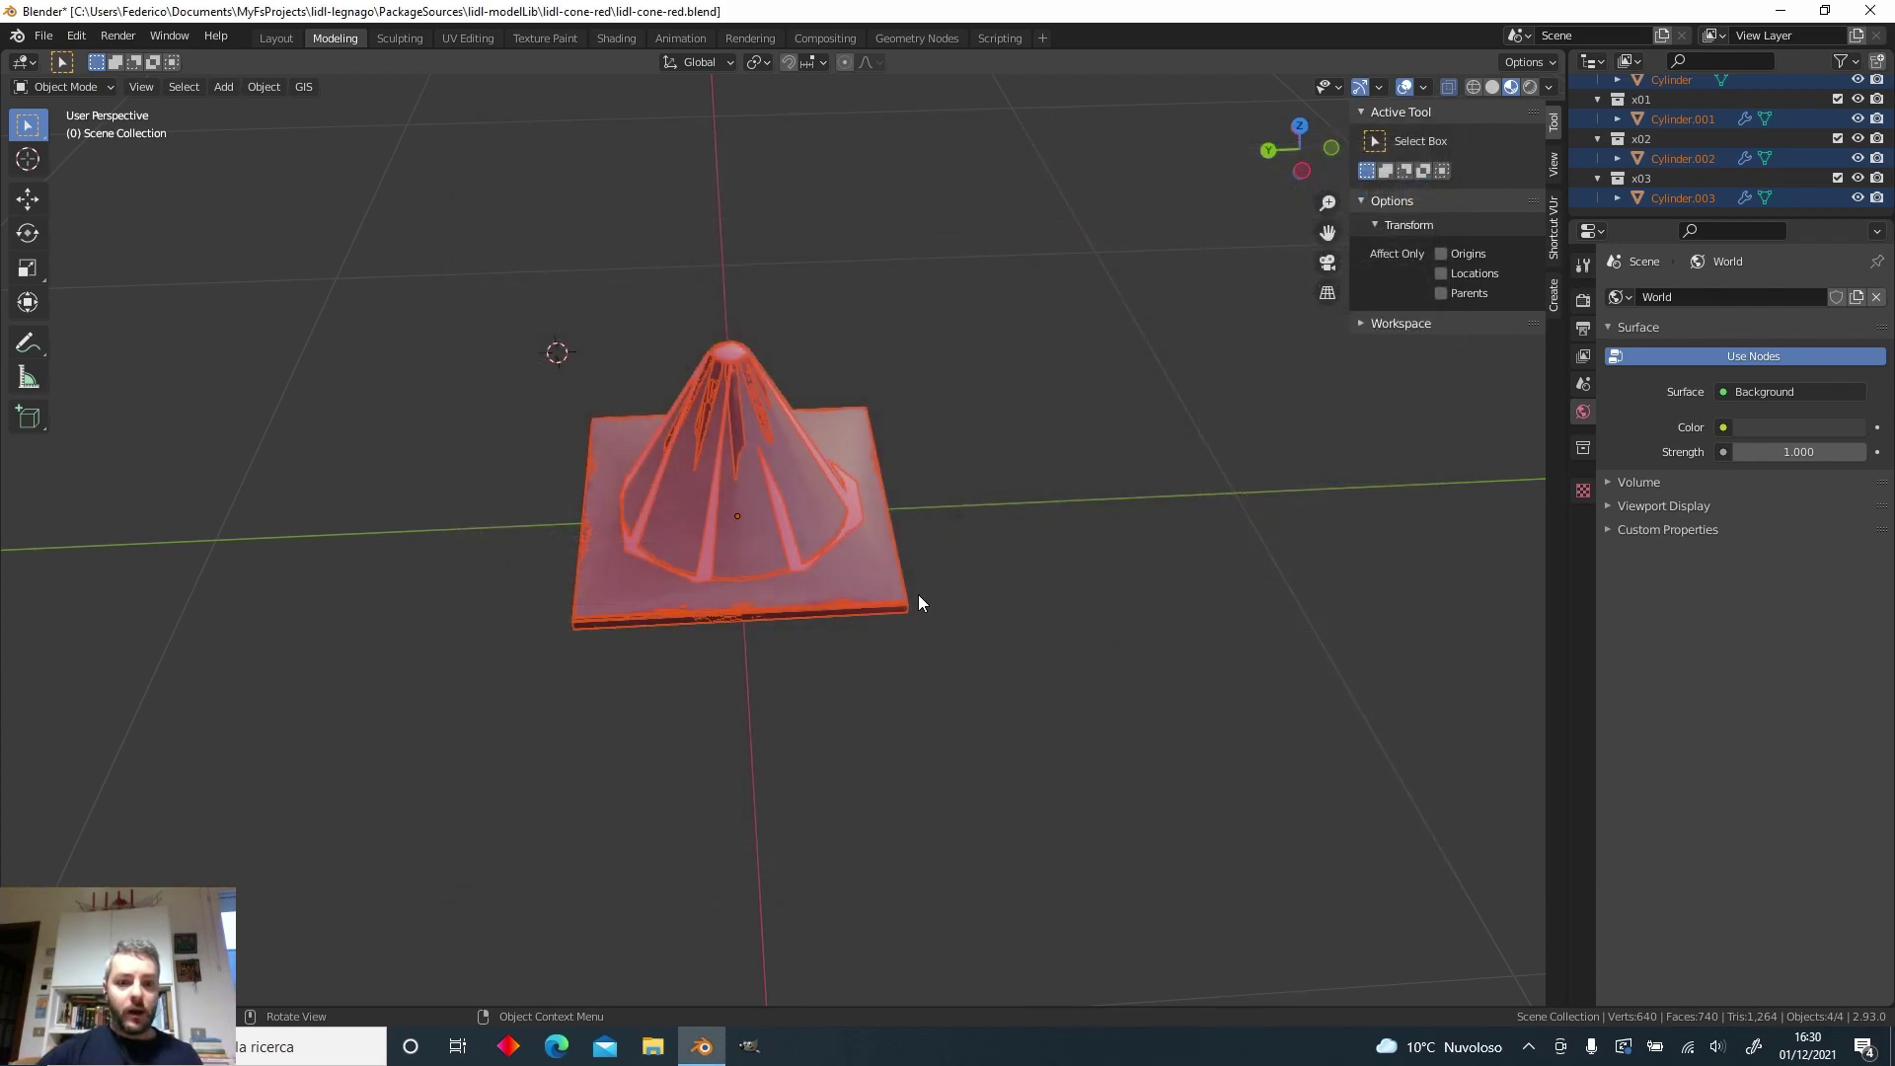
Switch to File Explorer, go to the lidl-cone-red folder inside lidl-modelLib and open lidl-cone-red.xml in a maximized Notepad window.
{"action": "left_click", "coordinate": [654, 1048]}
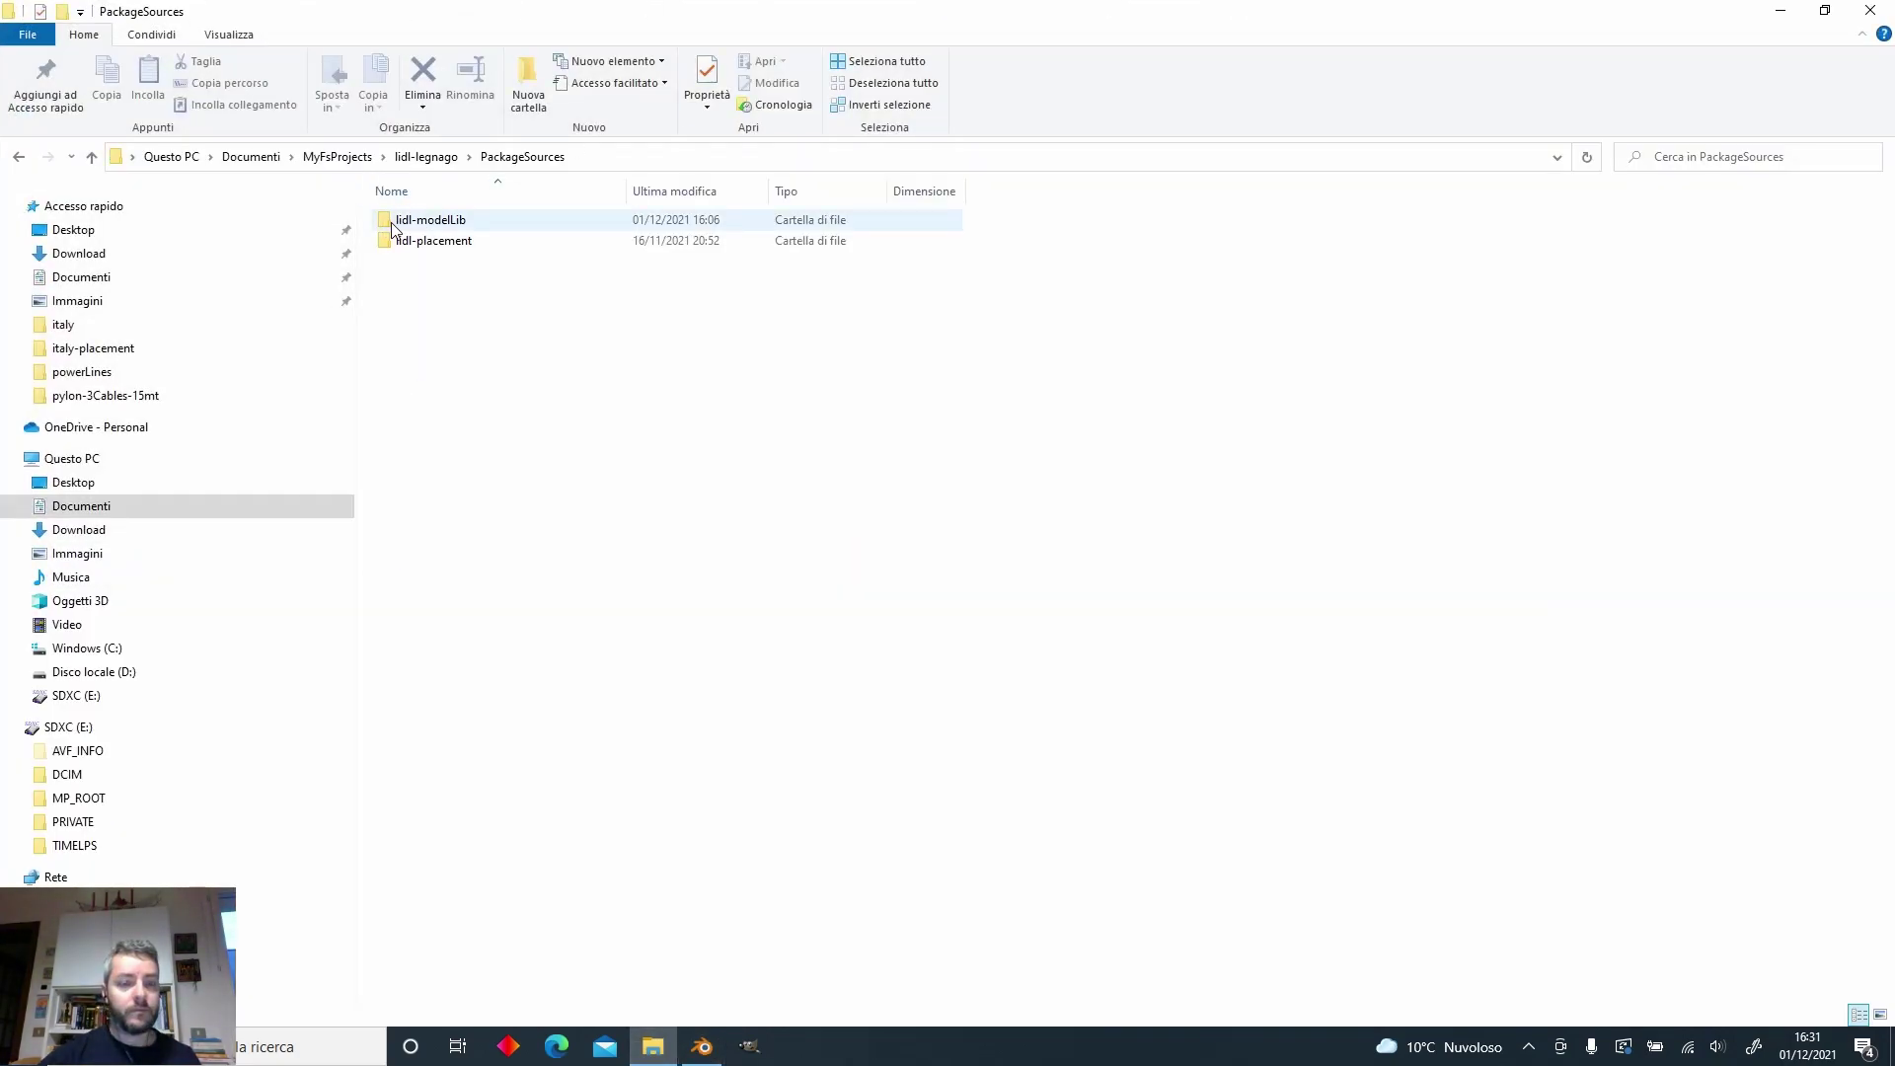
{"action": "double_click", "coordinate": [393, 228]}
{"action": "double_click", "coordinate": [393, 224]}
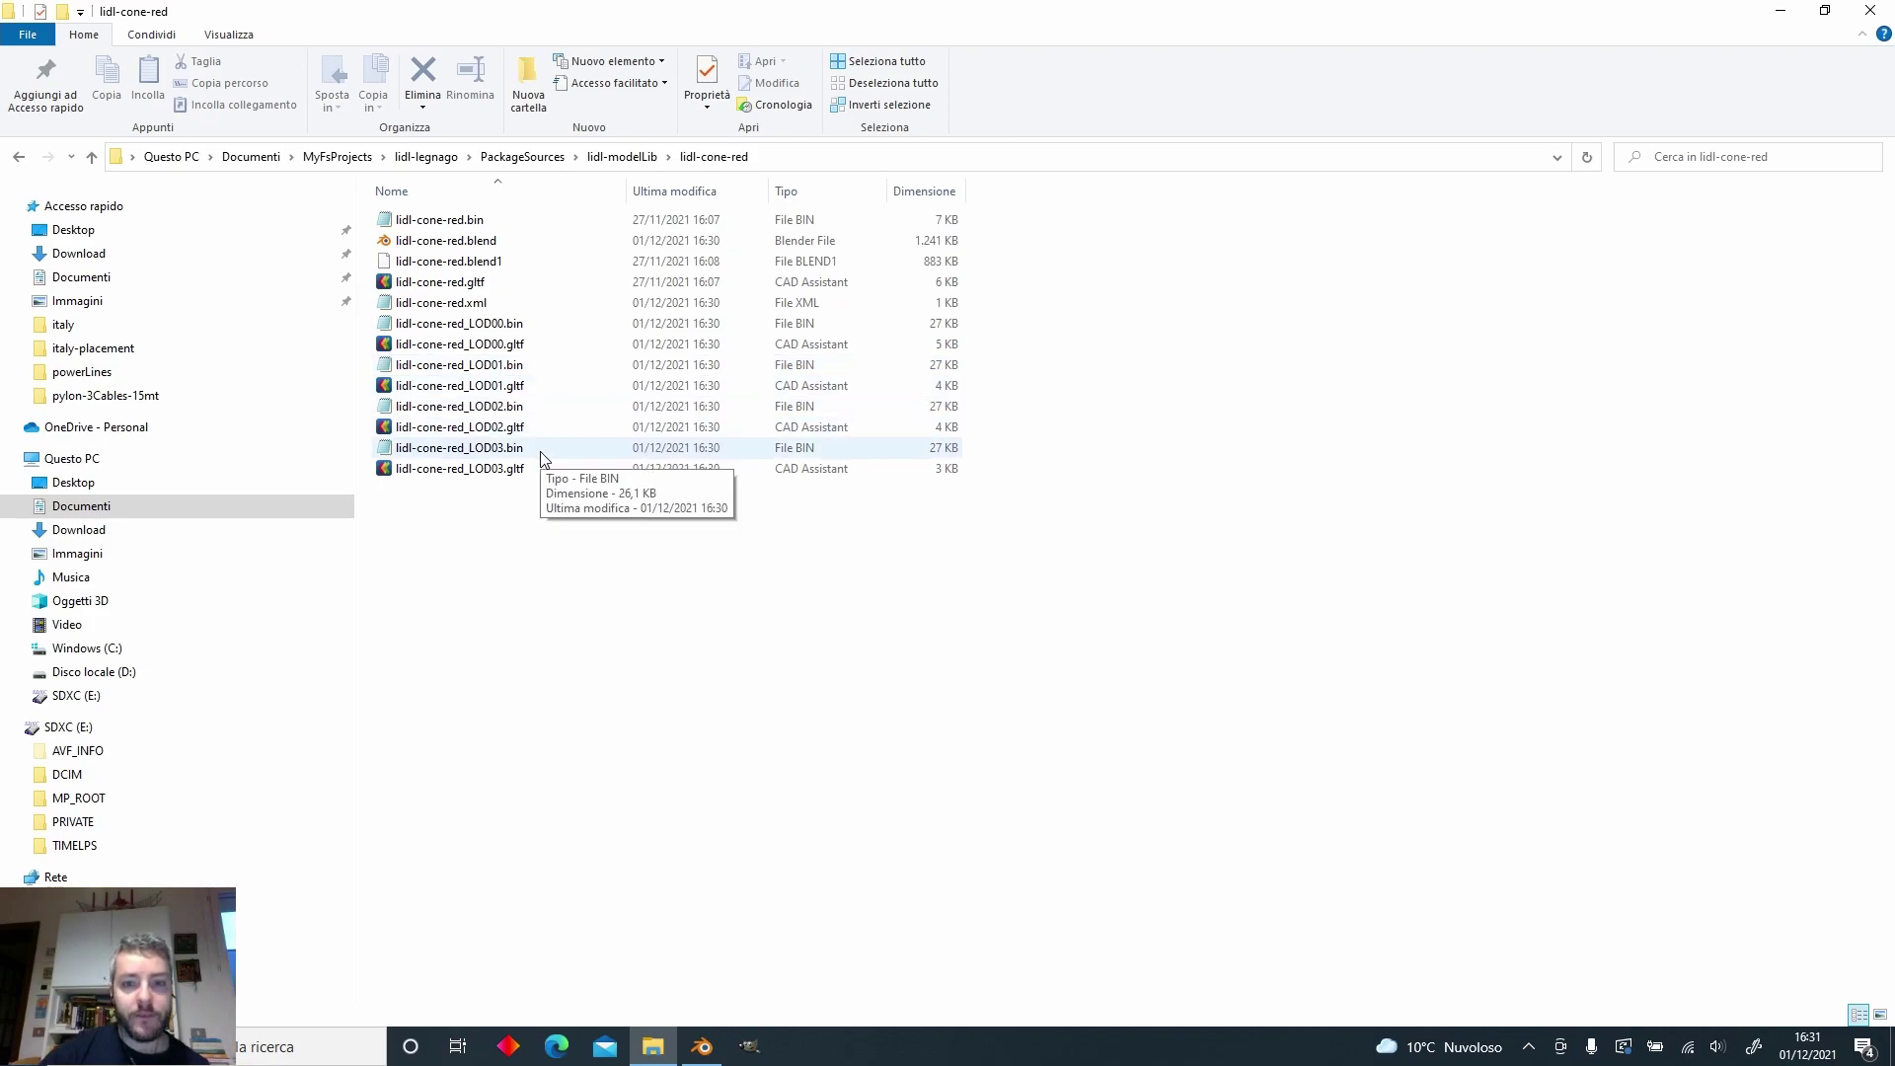
{"action": "double_click", "coordinate": [573, 303]}
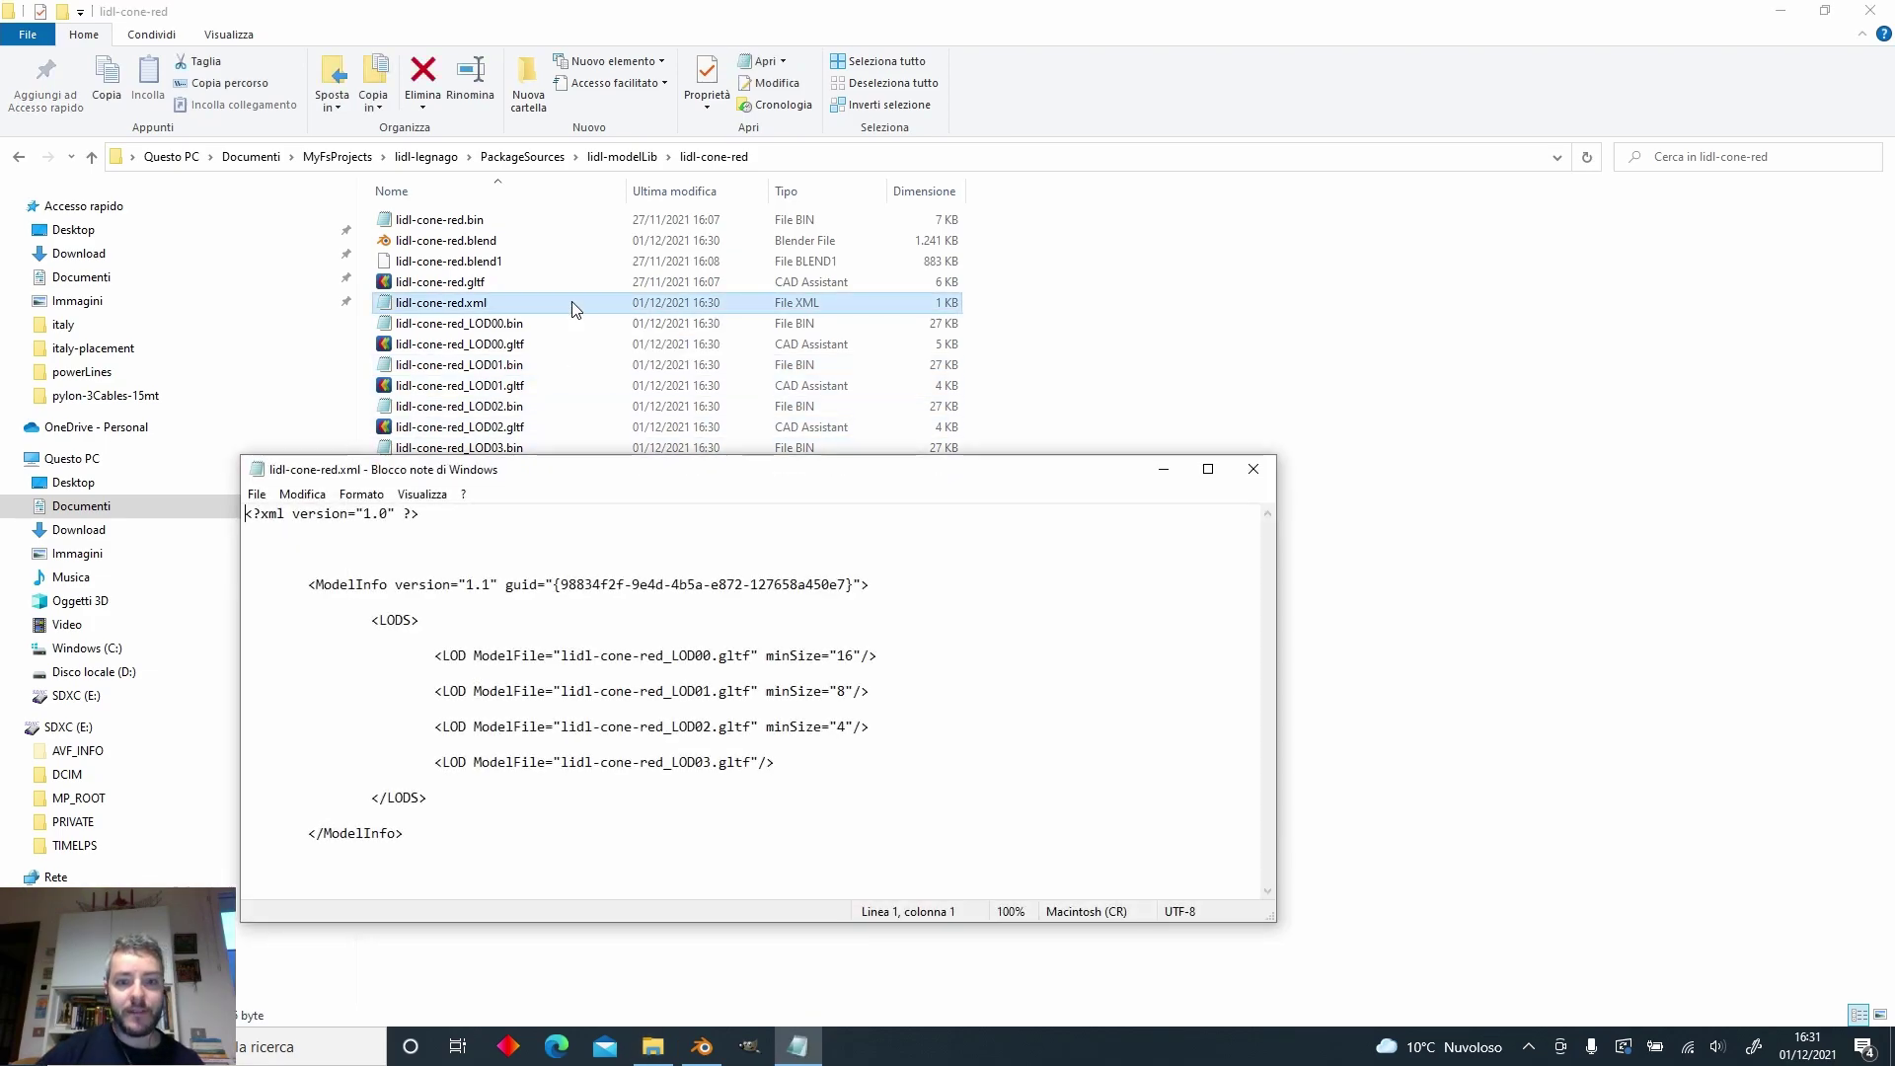
{"action": "left_click", "coordinate": [1222, 476]}
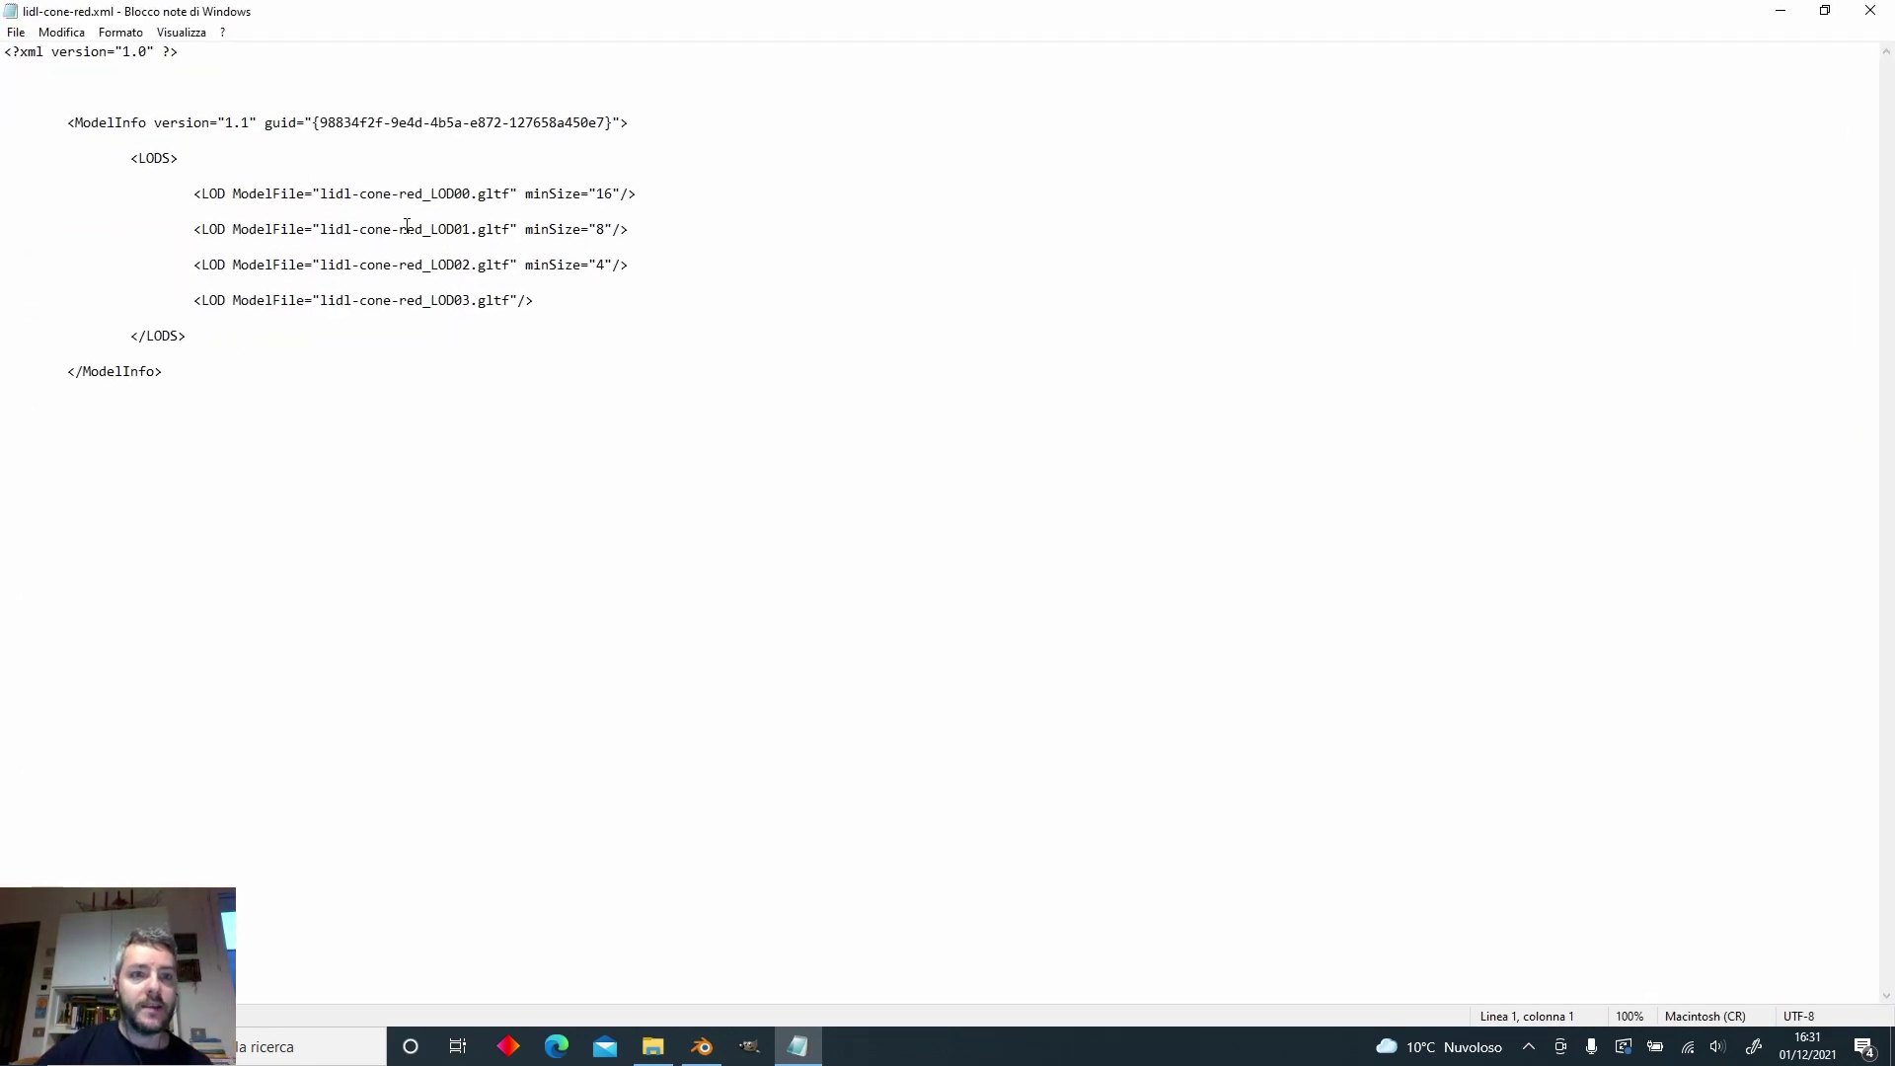
Examine the LOD00 entry and its minSize attribute in the XML file.
{"action": "left_click_drag", "start_coordinate": [198, 200], "coordinate": [658, 202]}
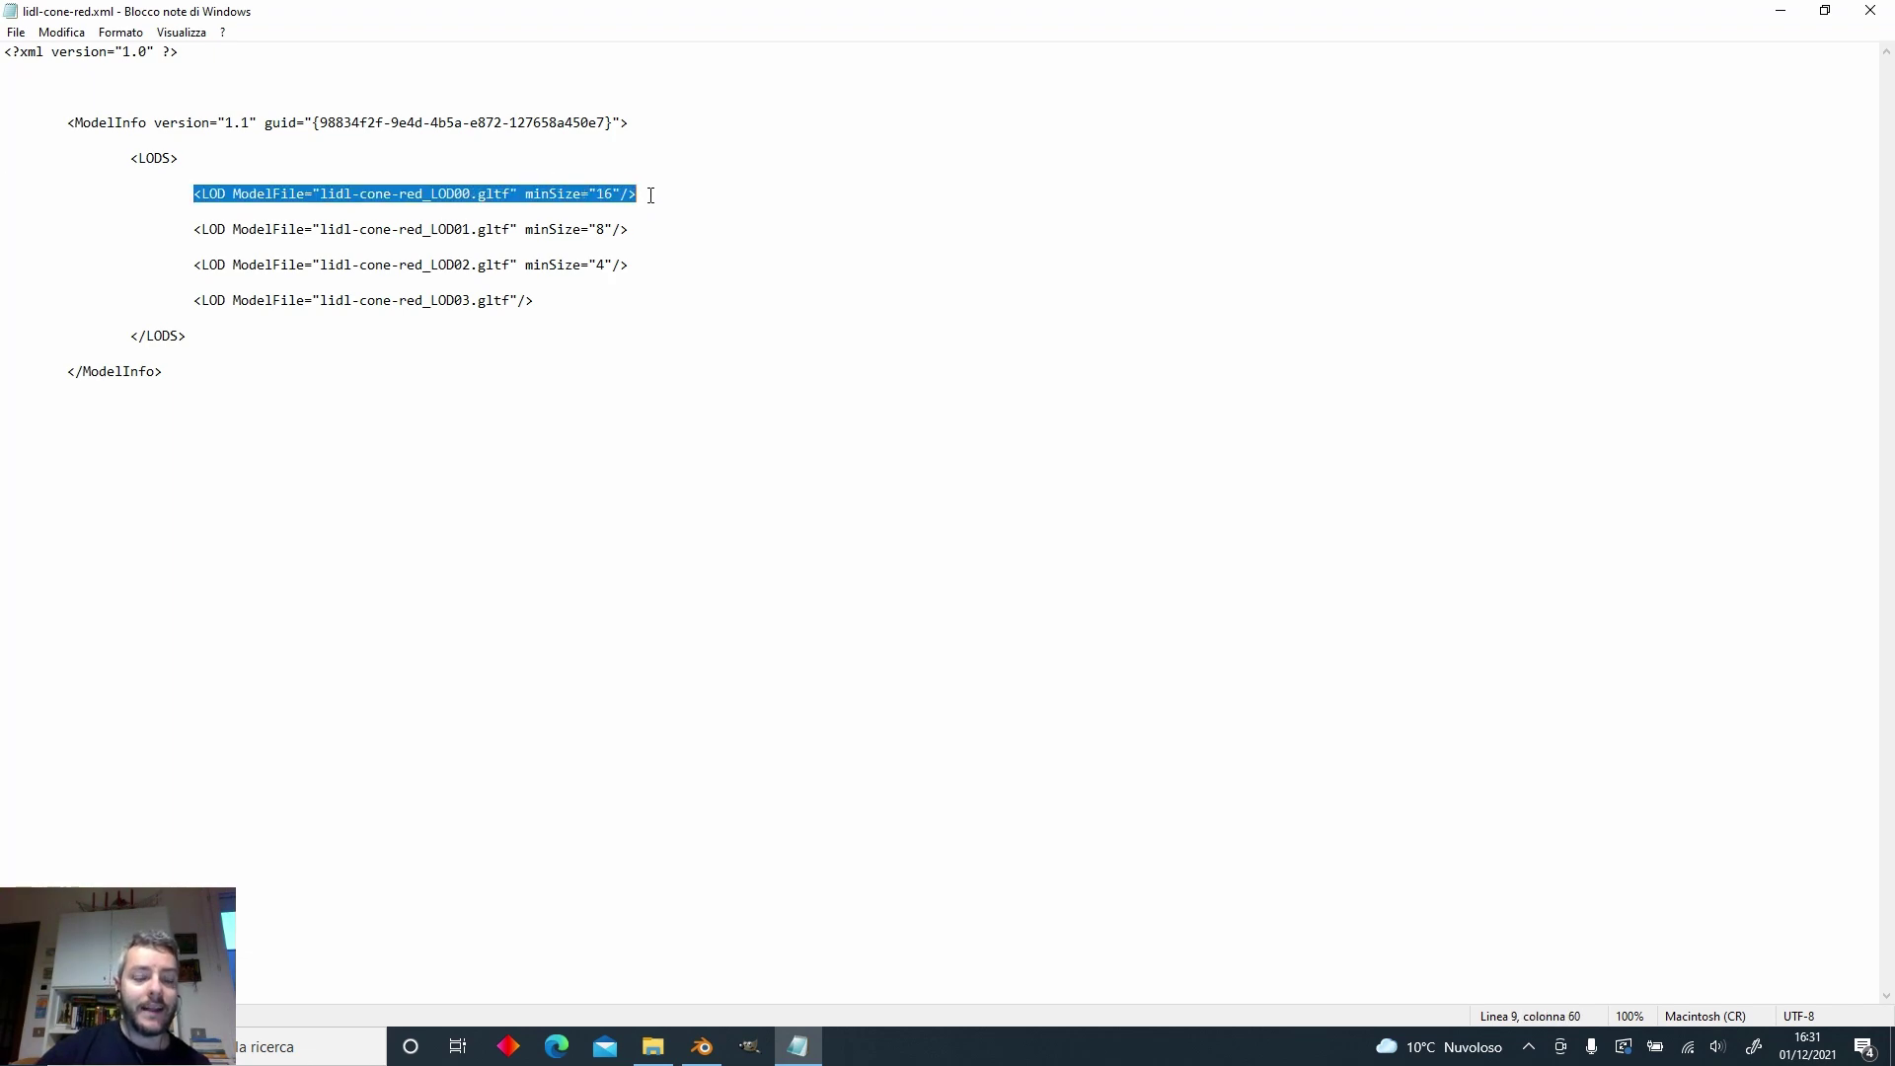
{"action": "left_click", "coordinate": [650, 197]}
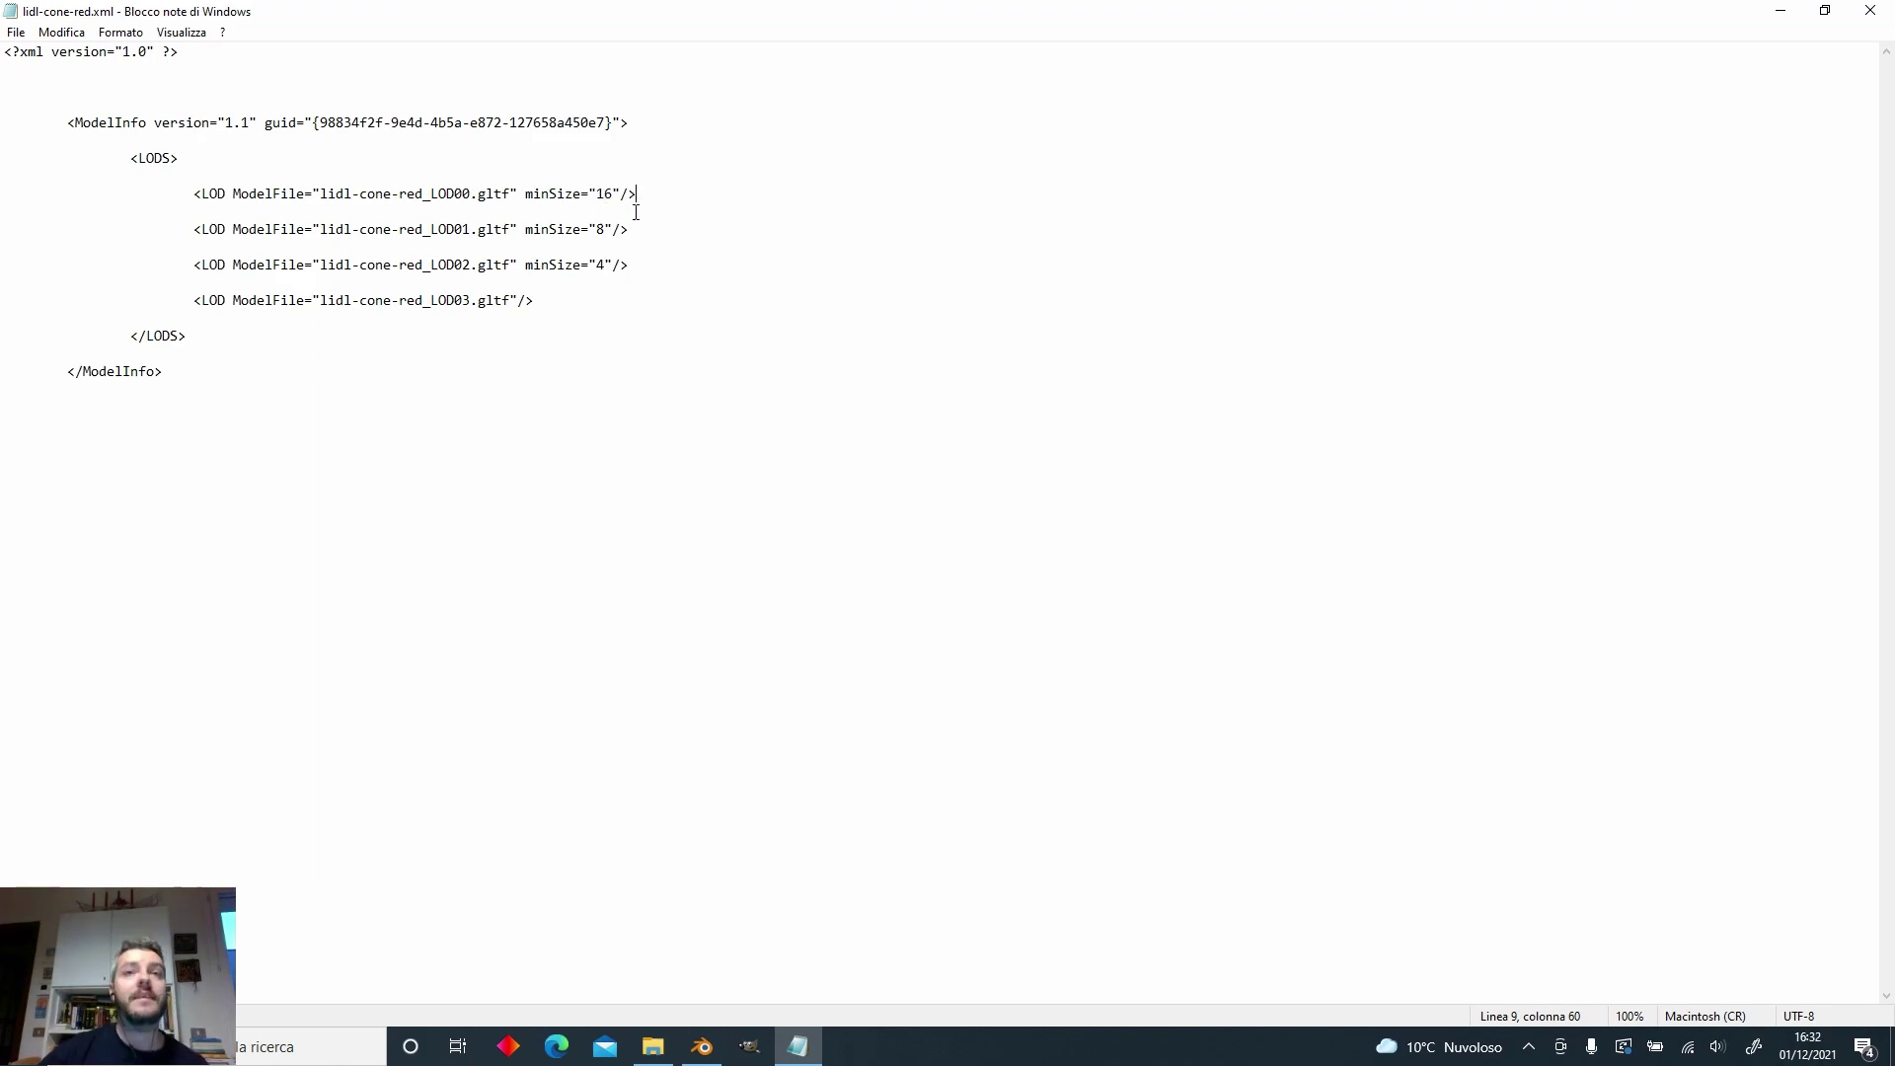
{"action": "left_click_drag", "start_coordinate": [636, 198], "coordinate": [529, 198]}
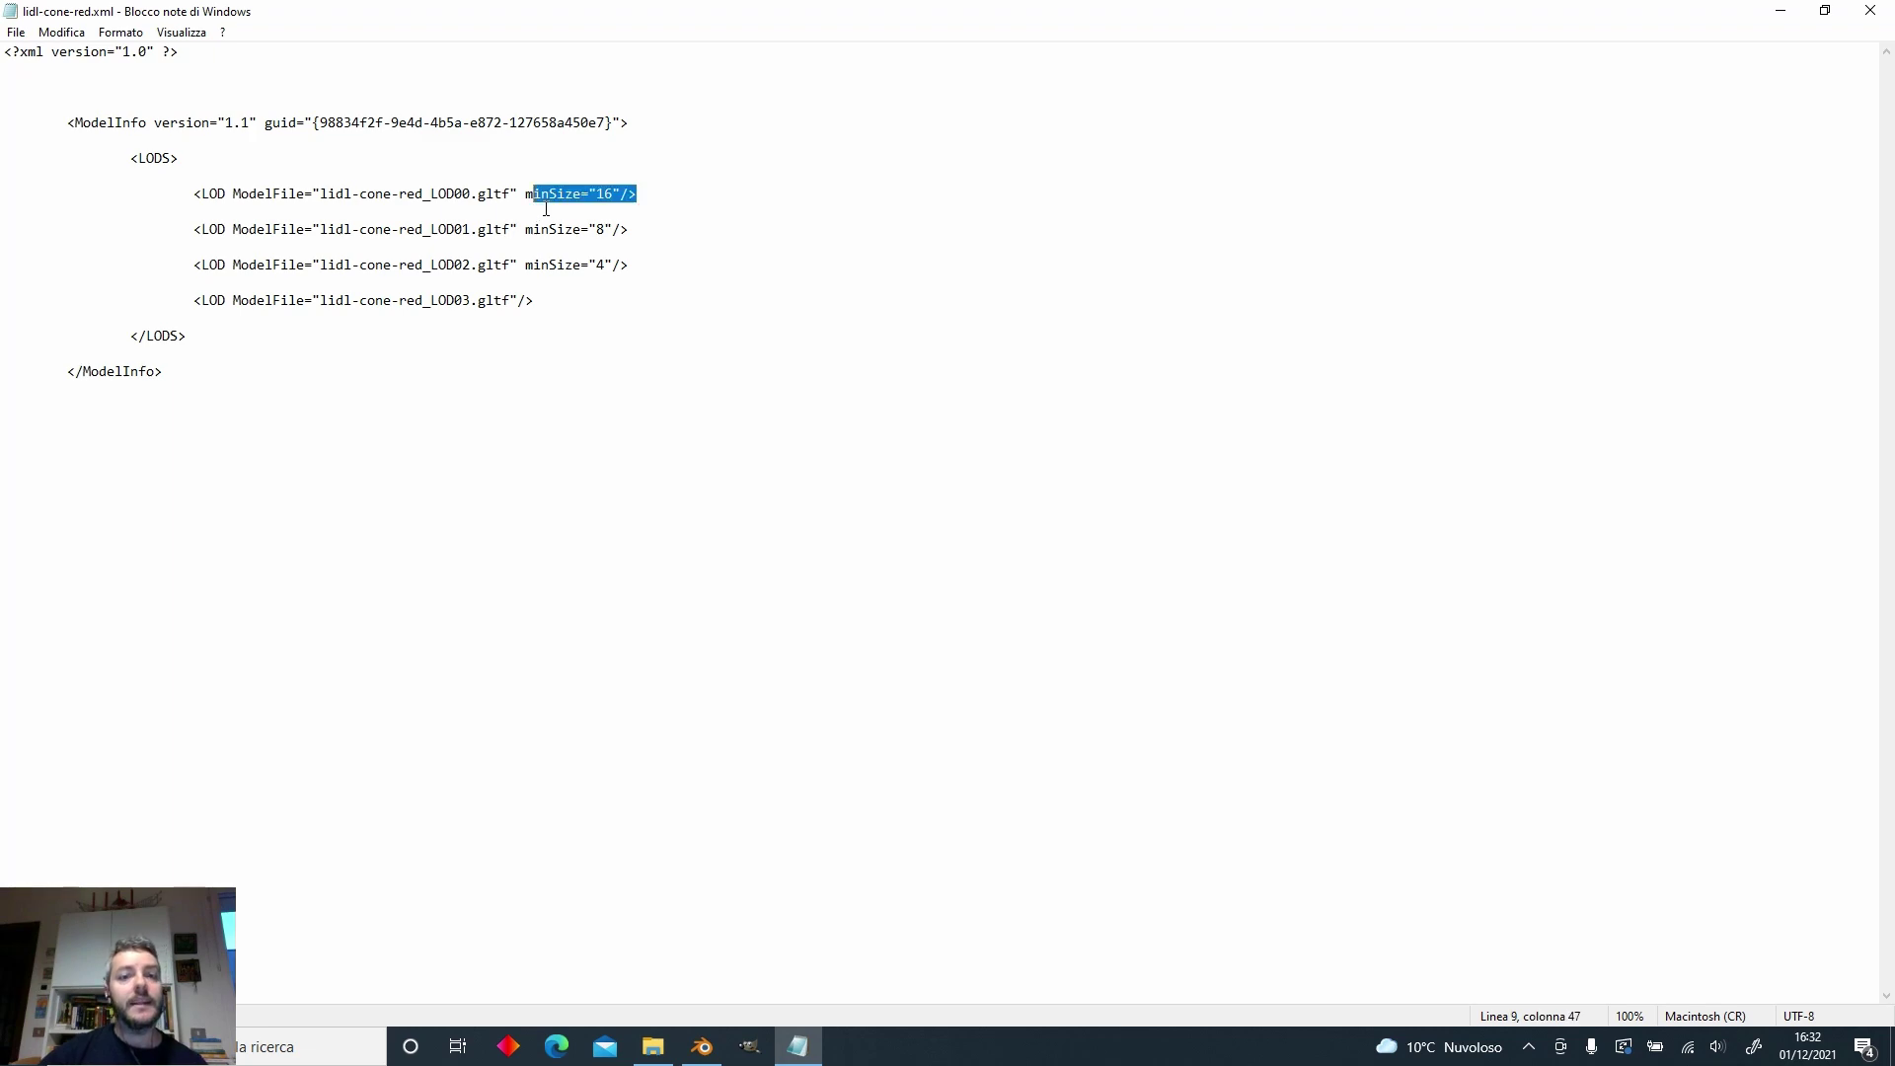
{"action": "left_click", "coordinate": [549, 203]}
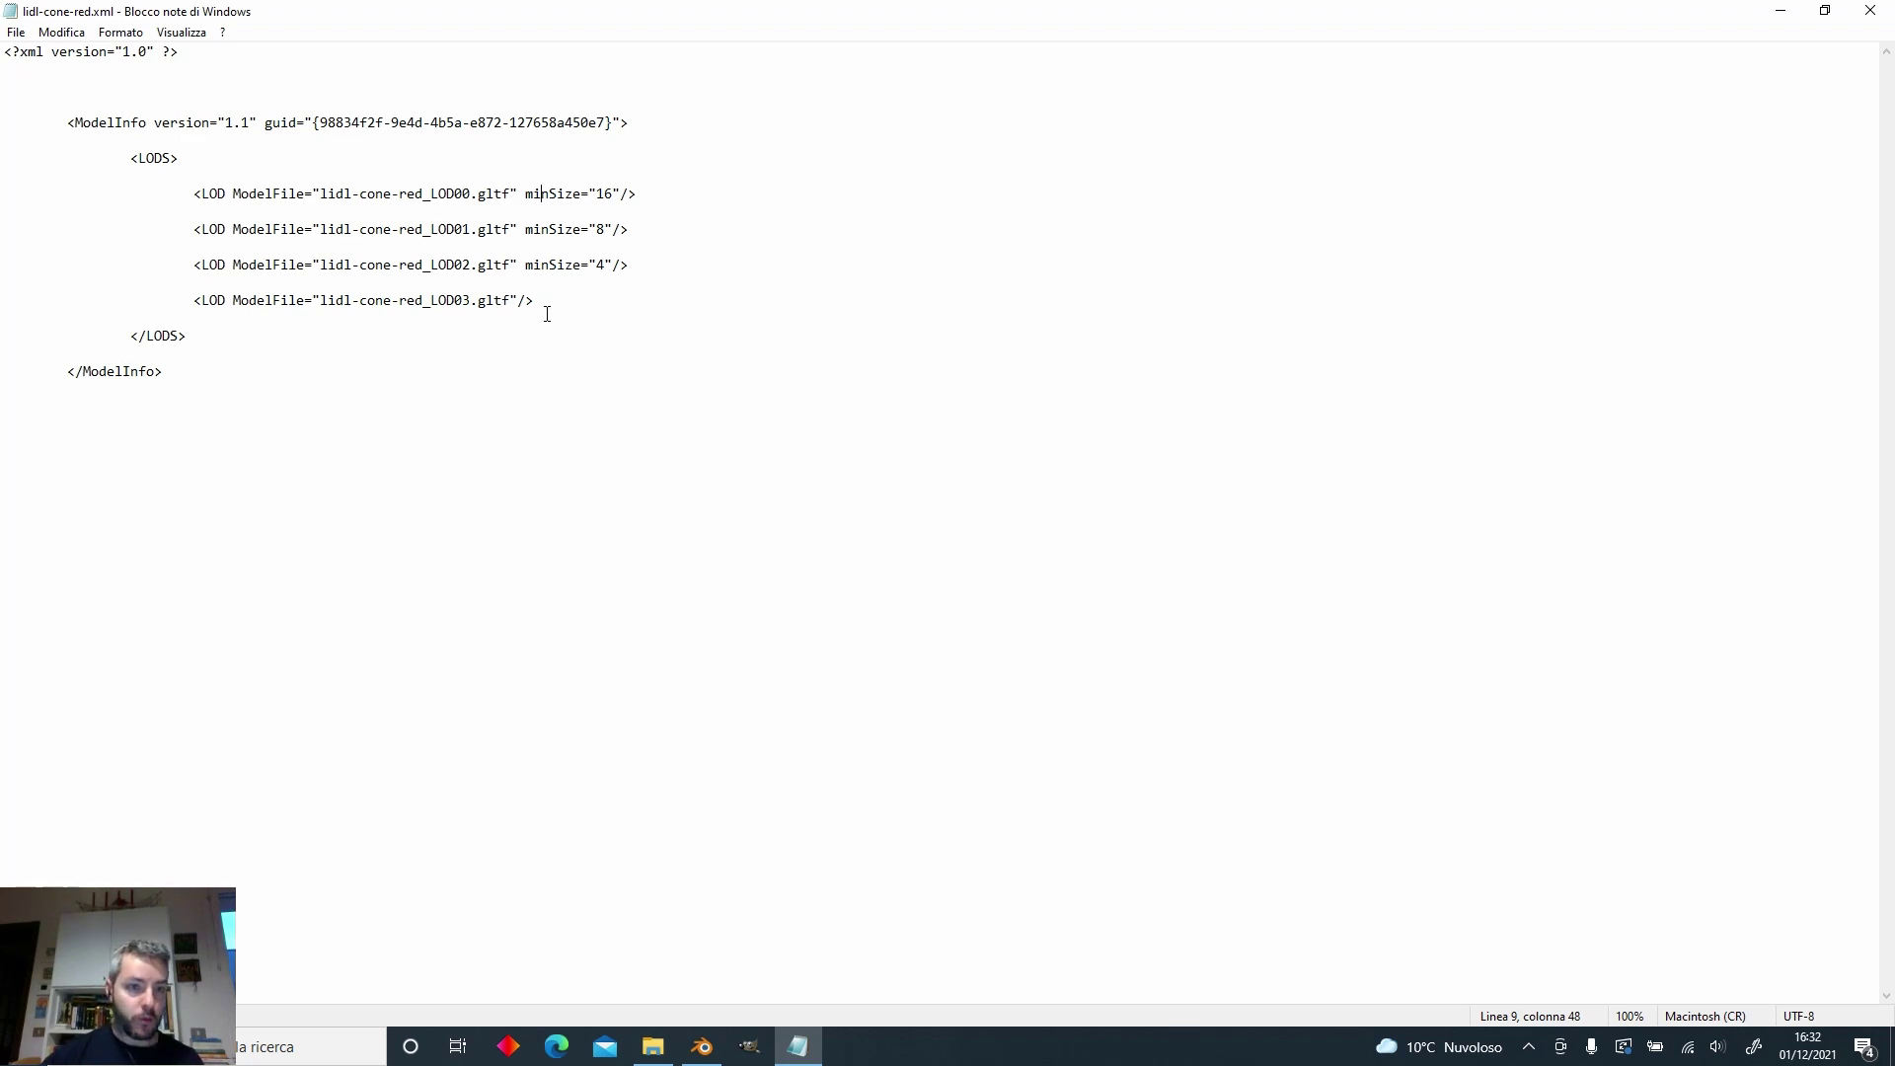
Switch to Microsoft Flight Simulator and turn Debug model LODs off and on again.
{"action": "key", "text": "alt+Tab"}
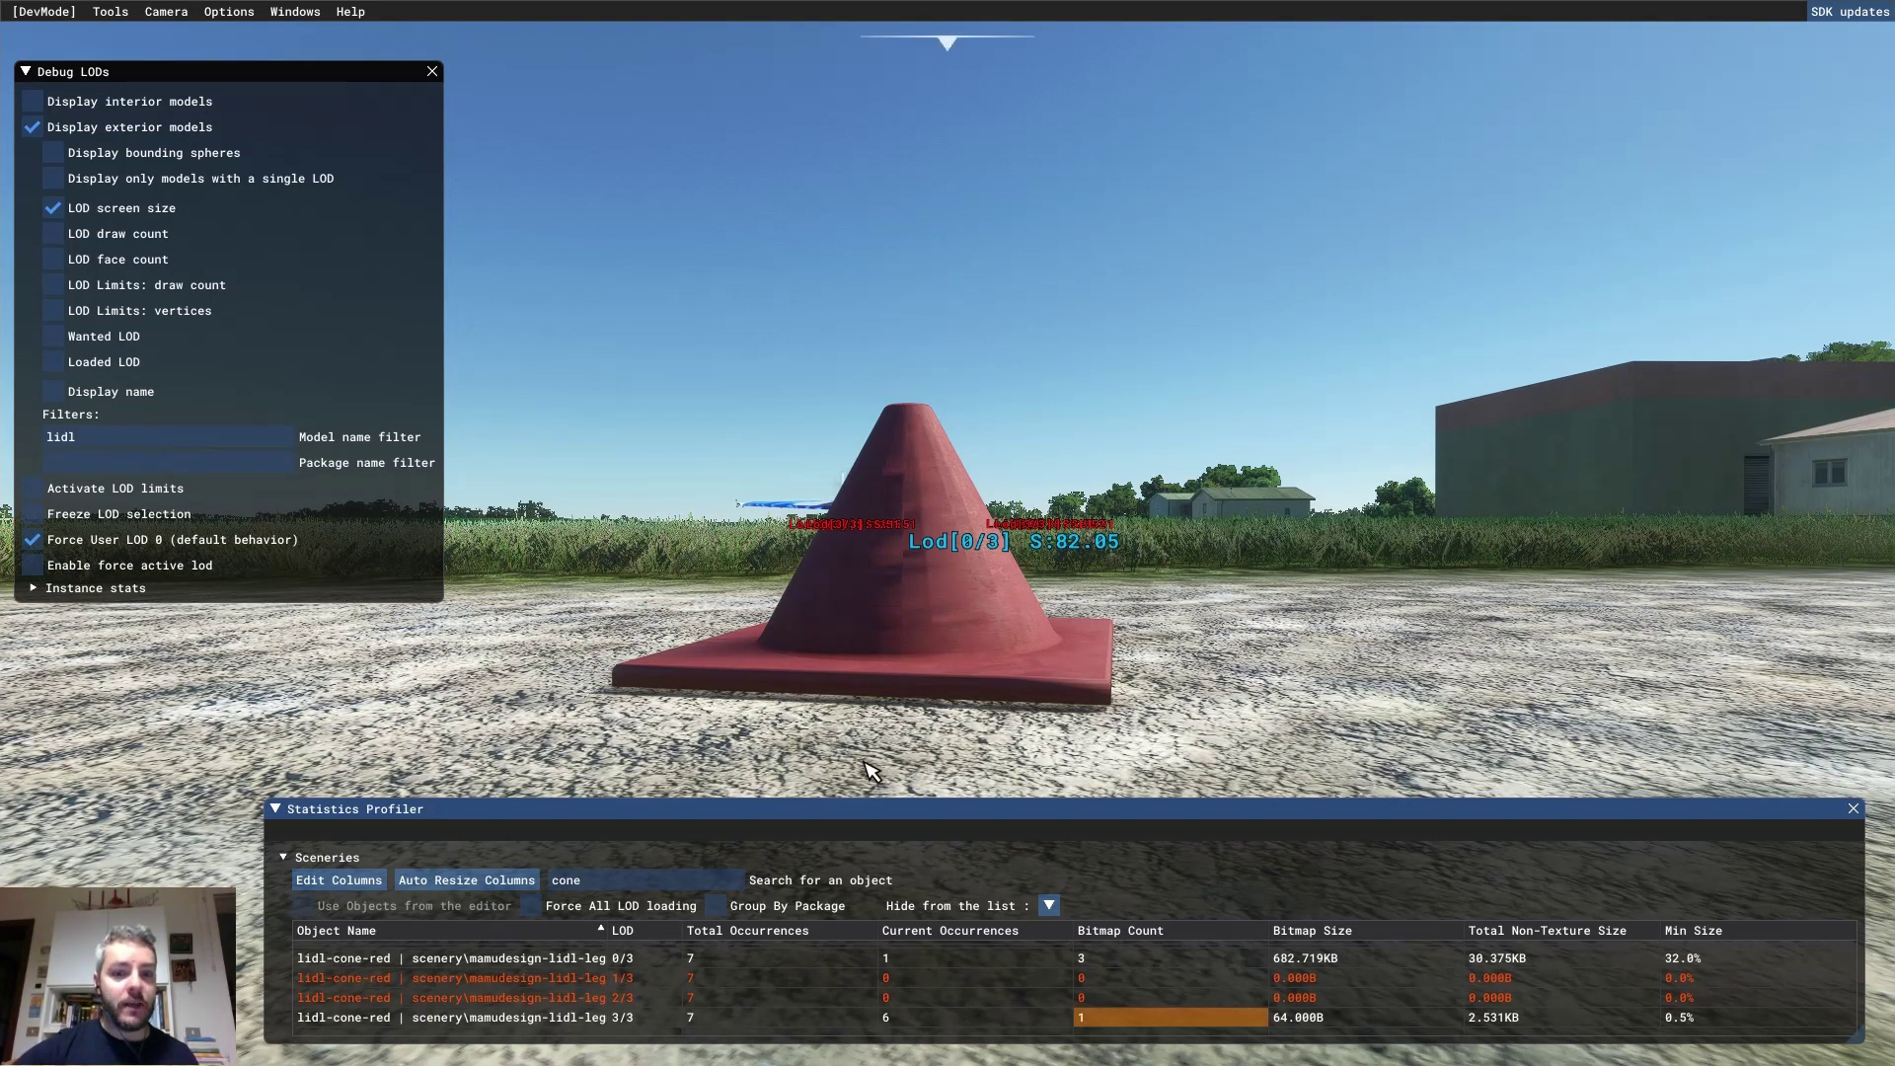
{"action": "left_click", "coordinate": [229, 11]}
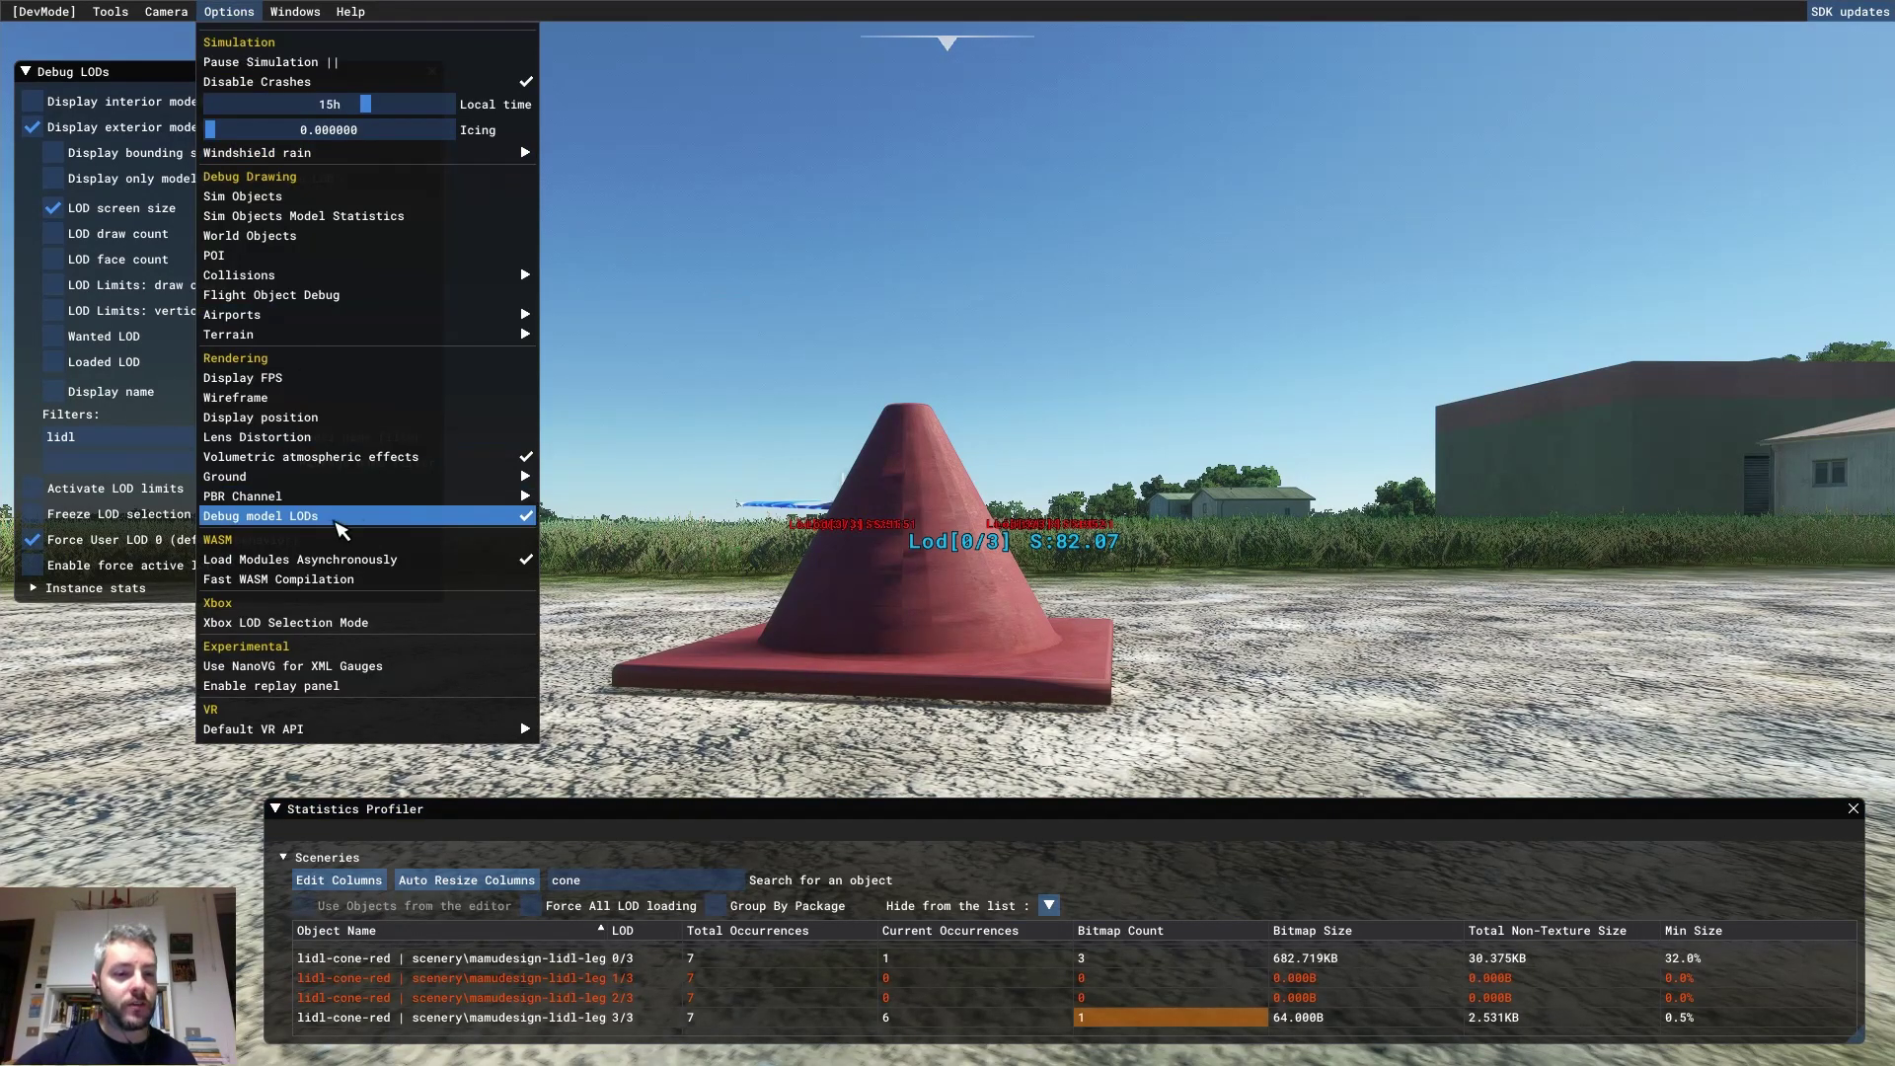
{"action": "left_click", "coordinate": [361, 518]}
{"action": "left_click", "coordinate": [229, 11]}
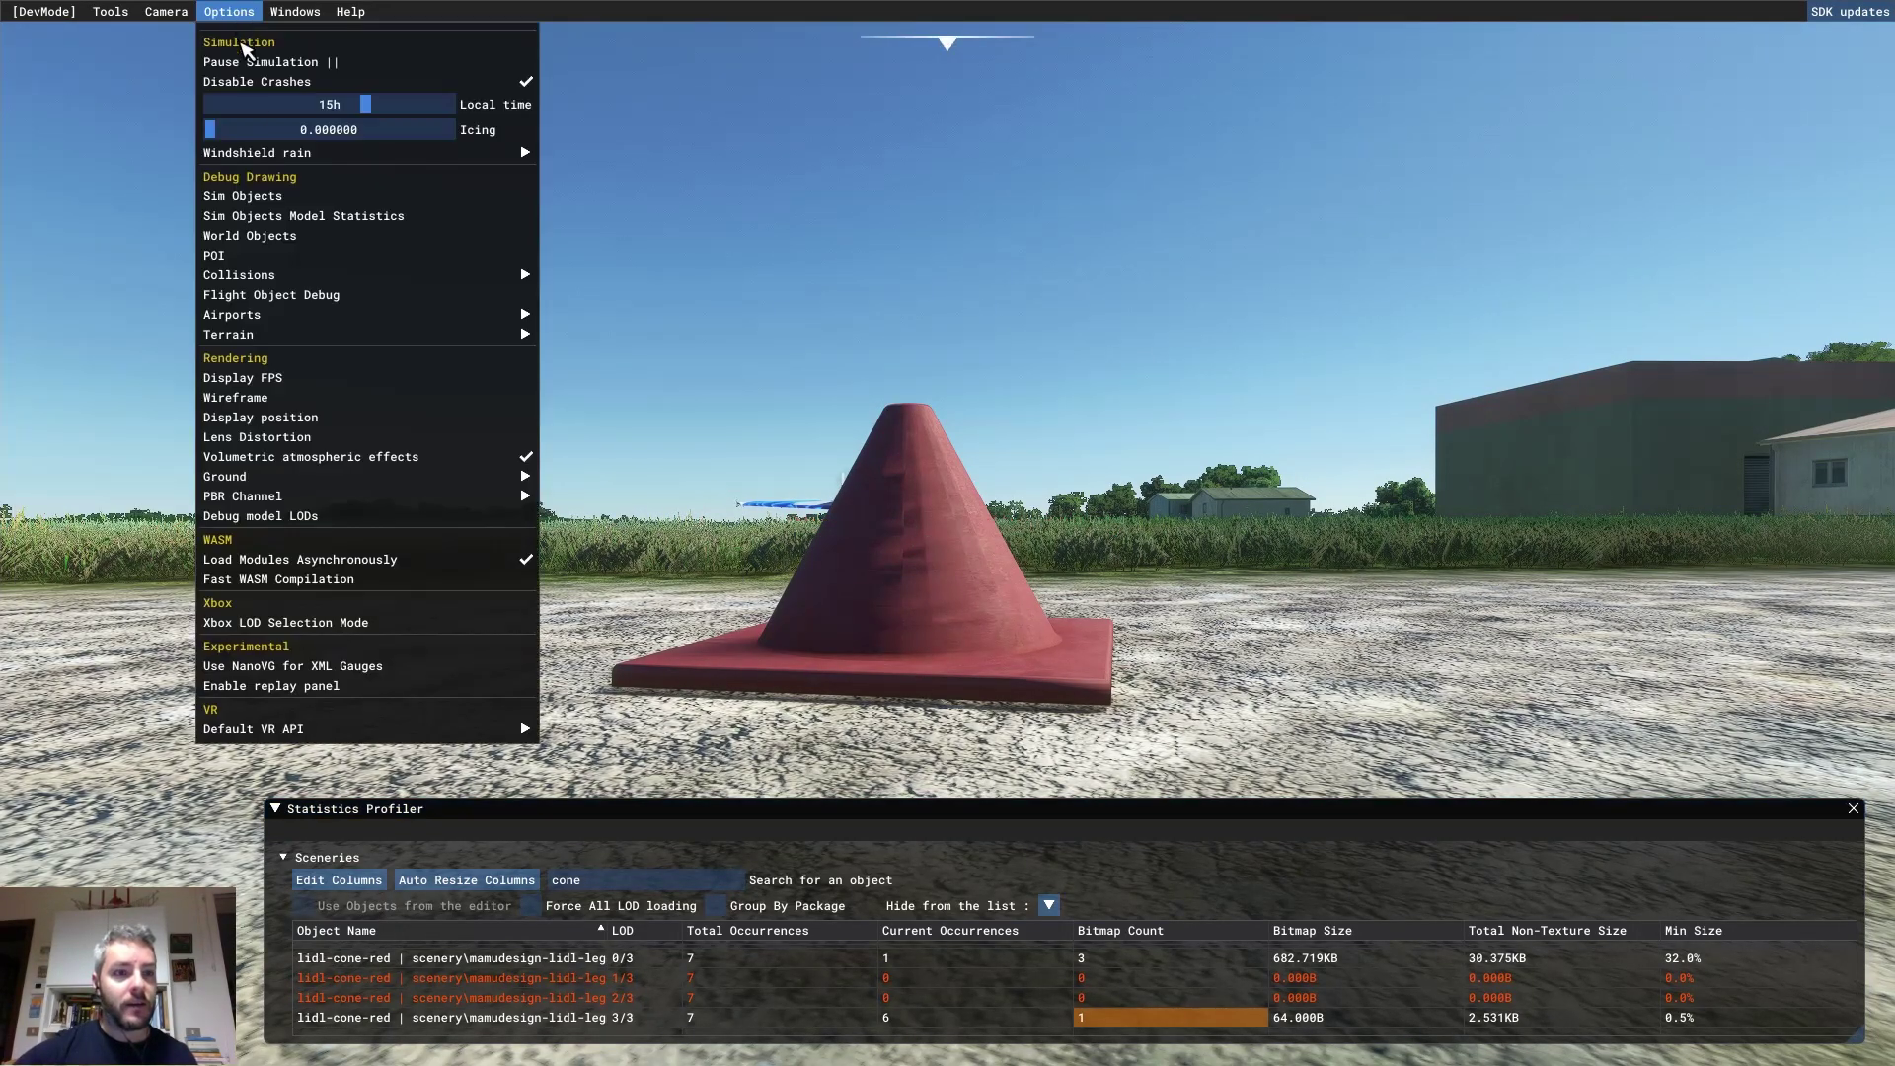
{"action": "left_click", "coordinate": [290, 523]}
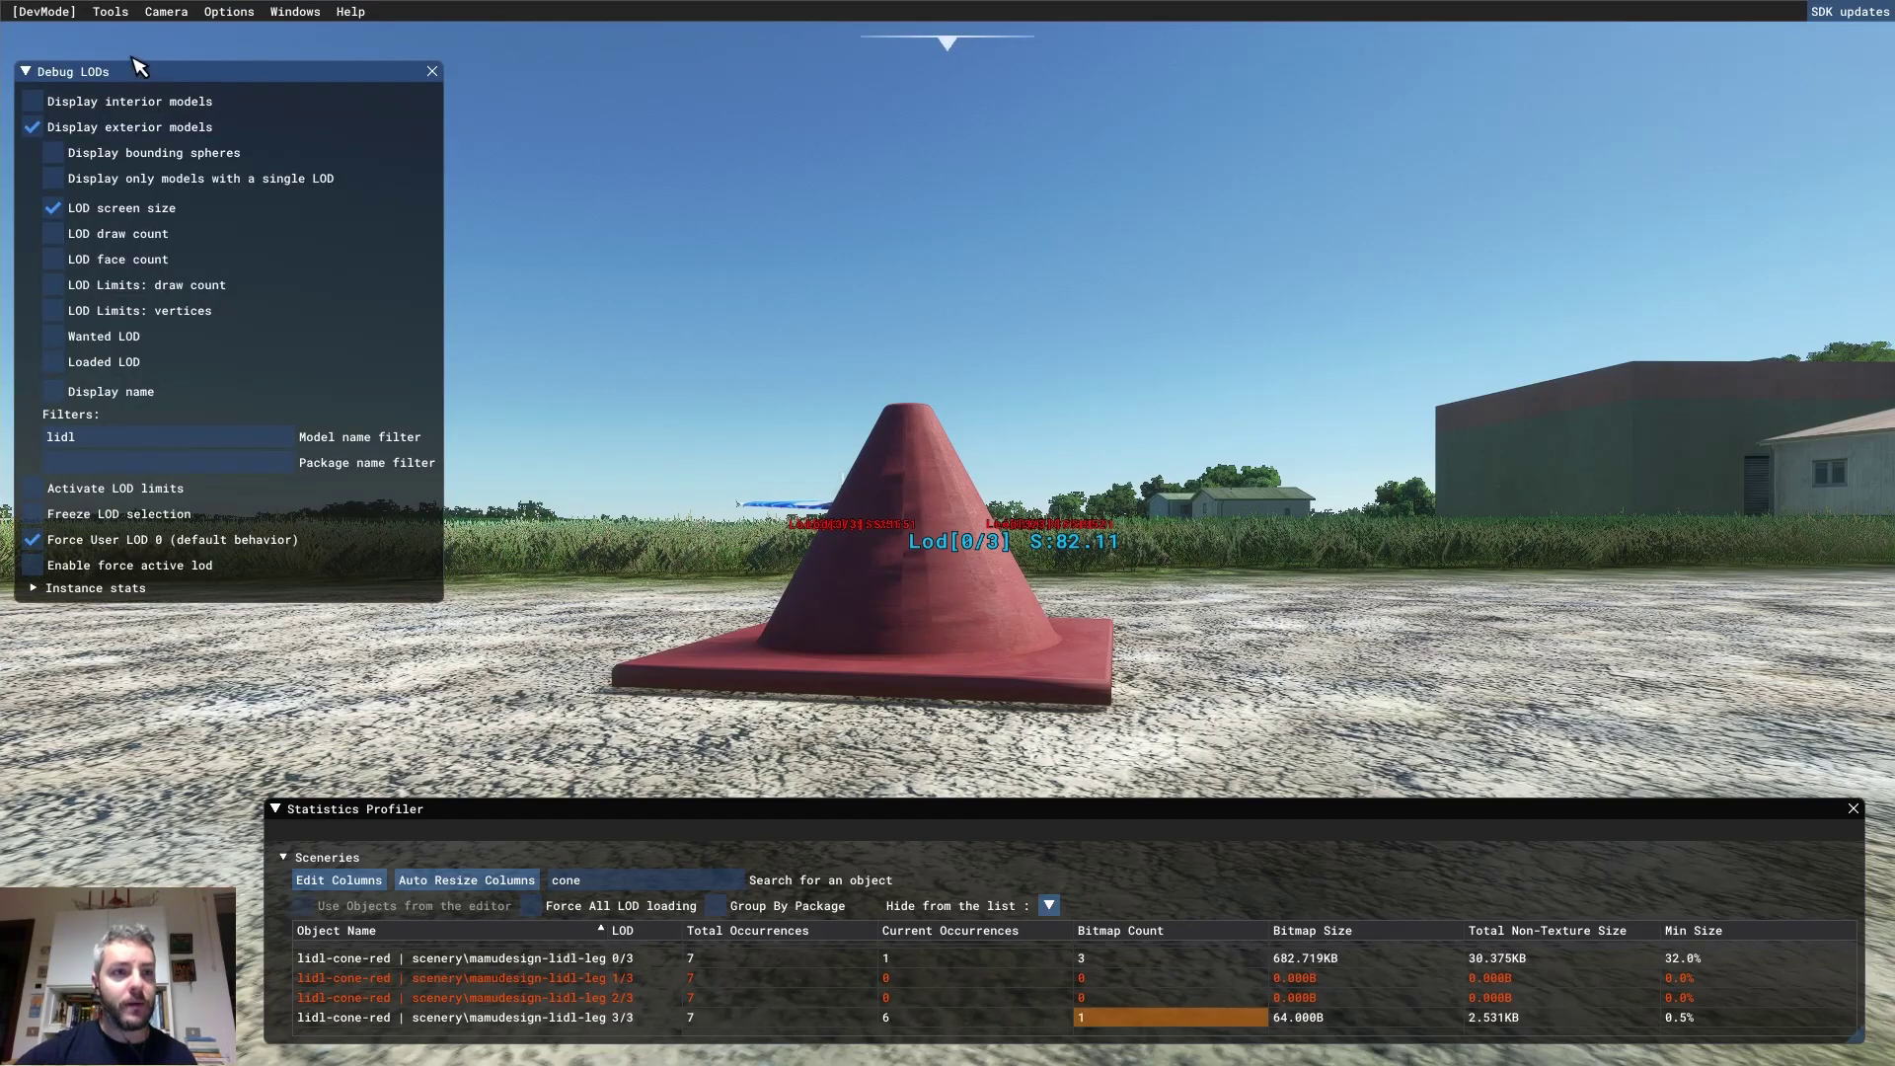
Close the Statistics Profiler and open it again.
{"action": "left_click", "coordinate": [110, 12]}
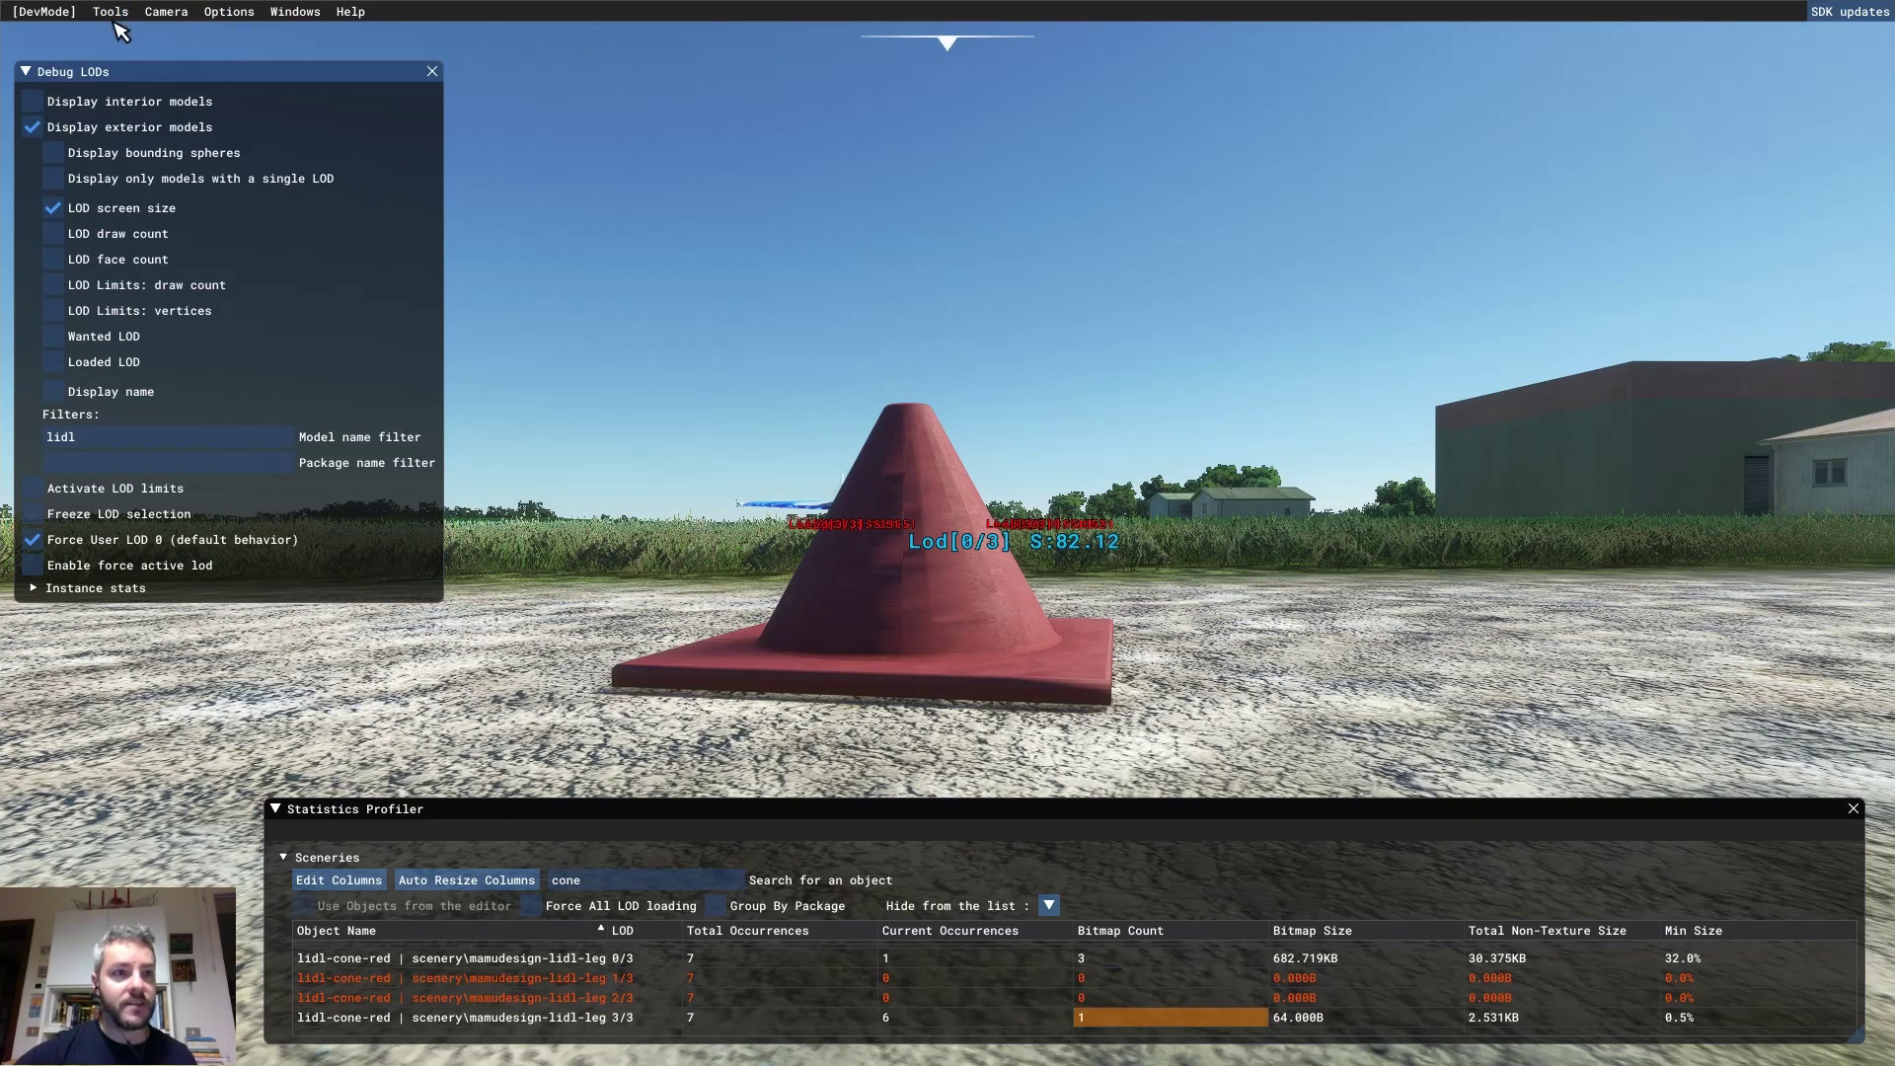
{"action": "left_click", "coordinate": [110, 14]}
{"action": "left_click", "coordinate": [197, 156]}
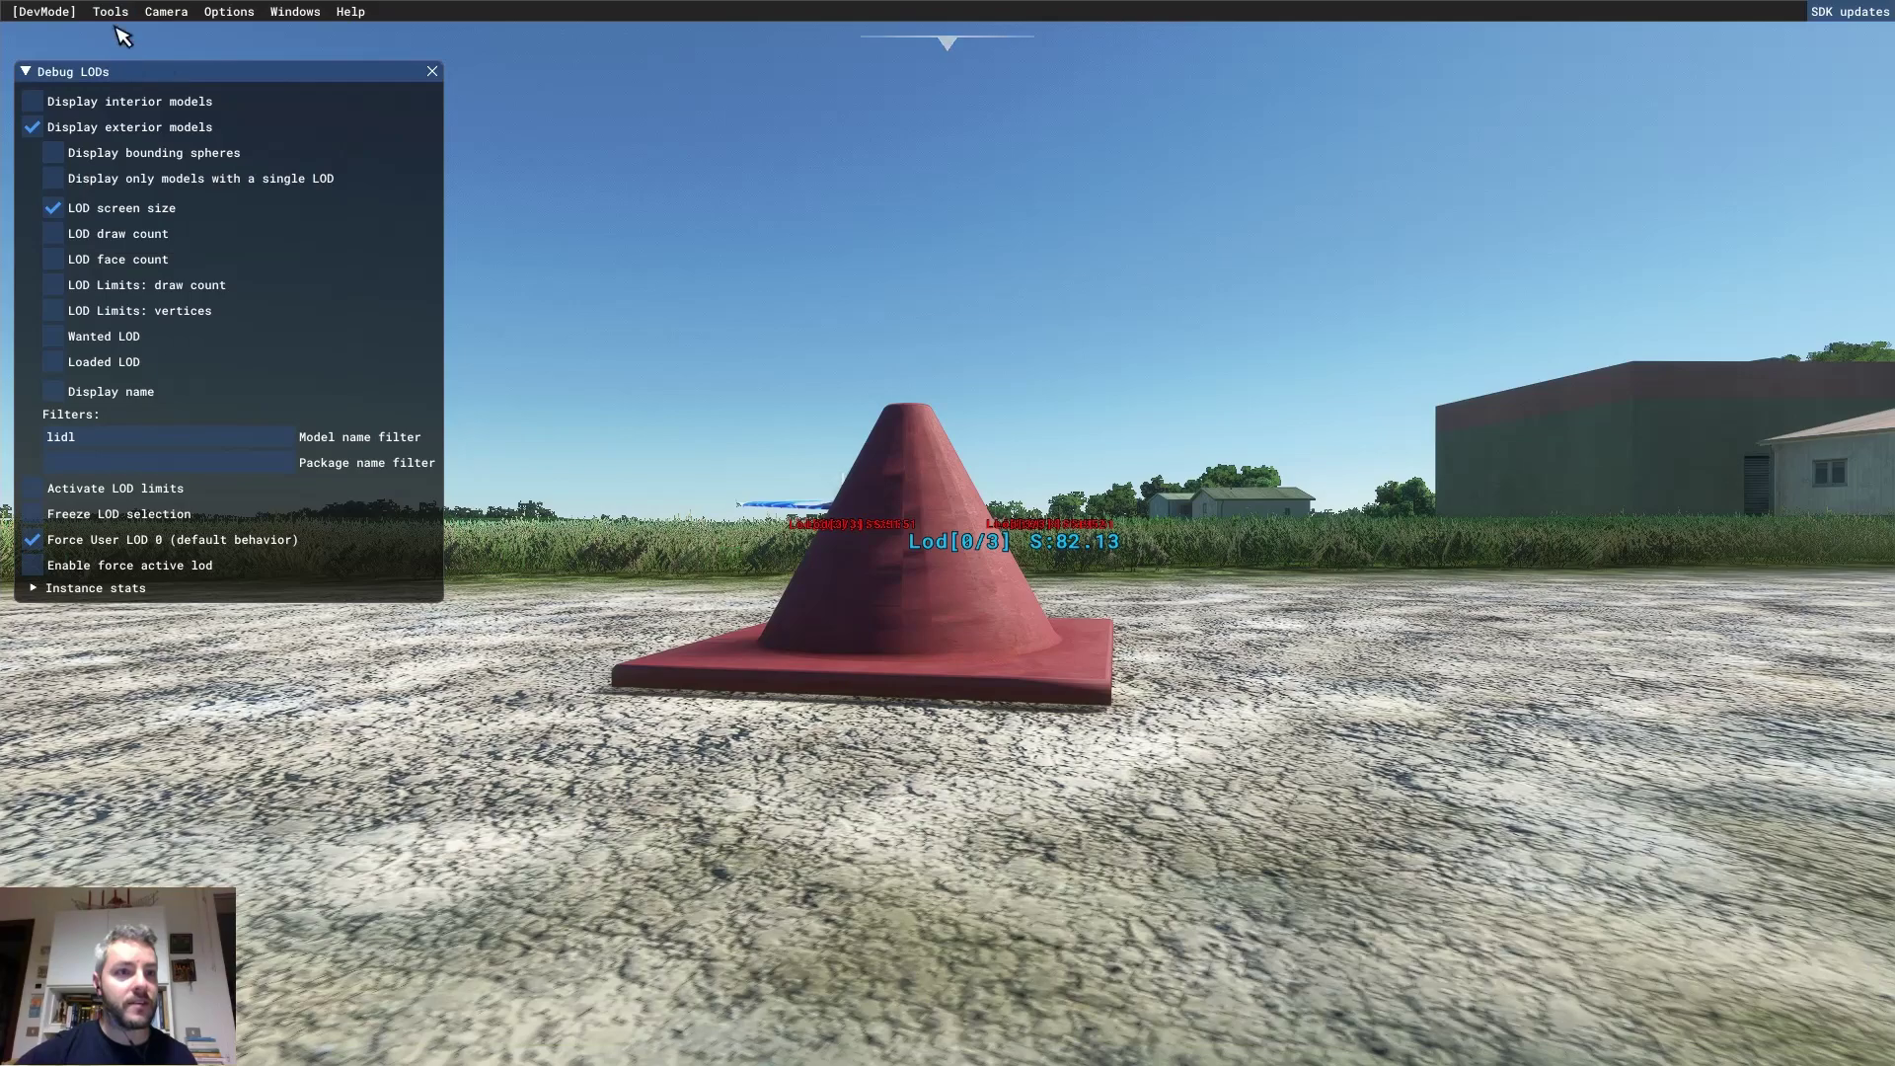
{"action": "left_click", "coordinate": [110, 12]}
{"action": "left_click", "coordinate": [215, 158]}
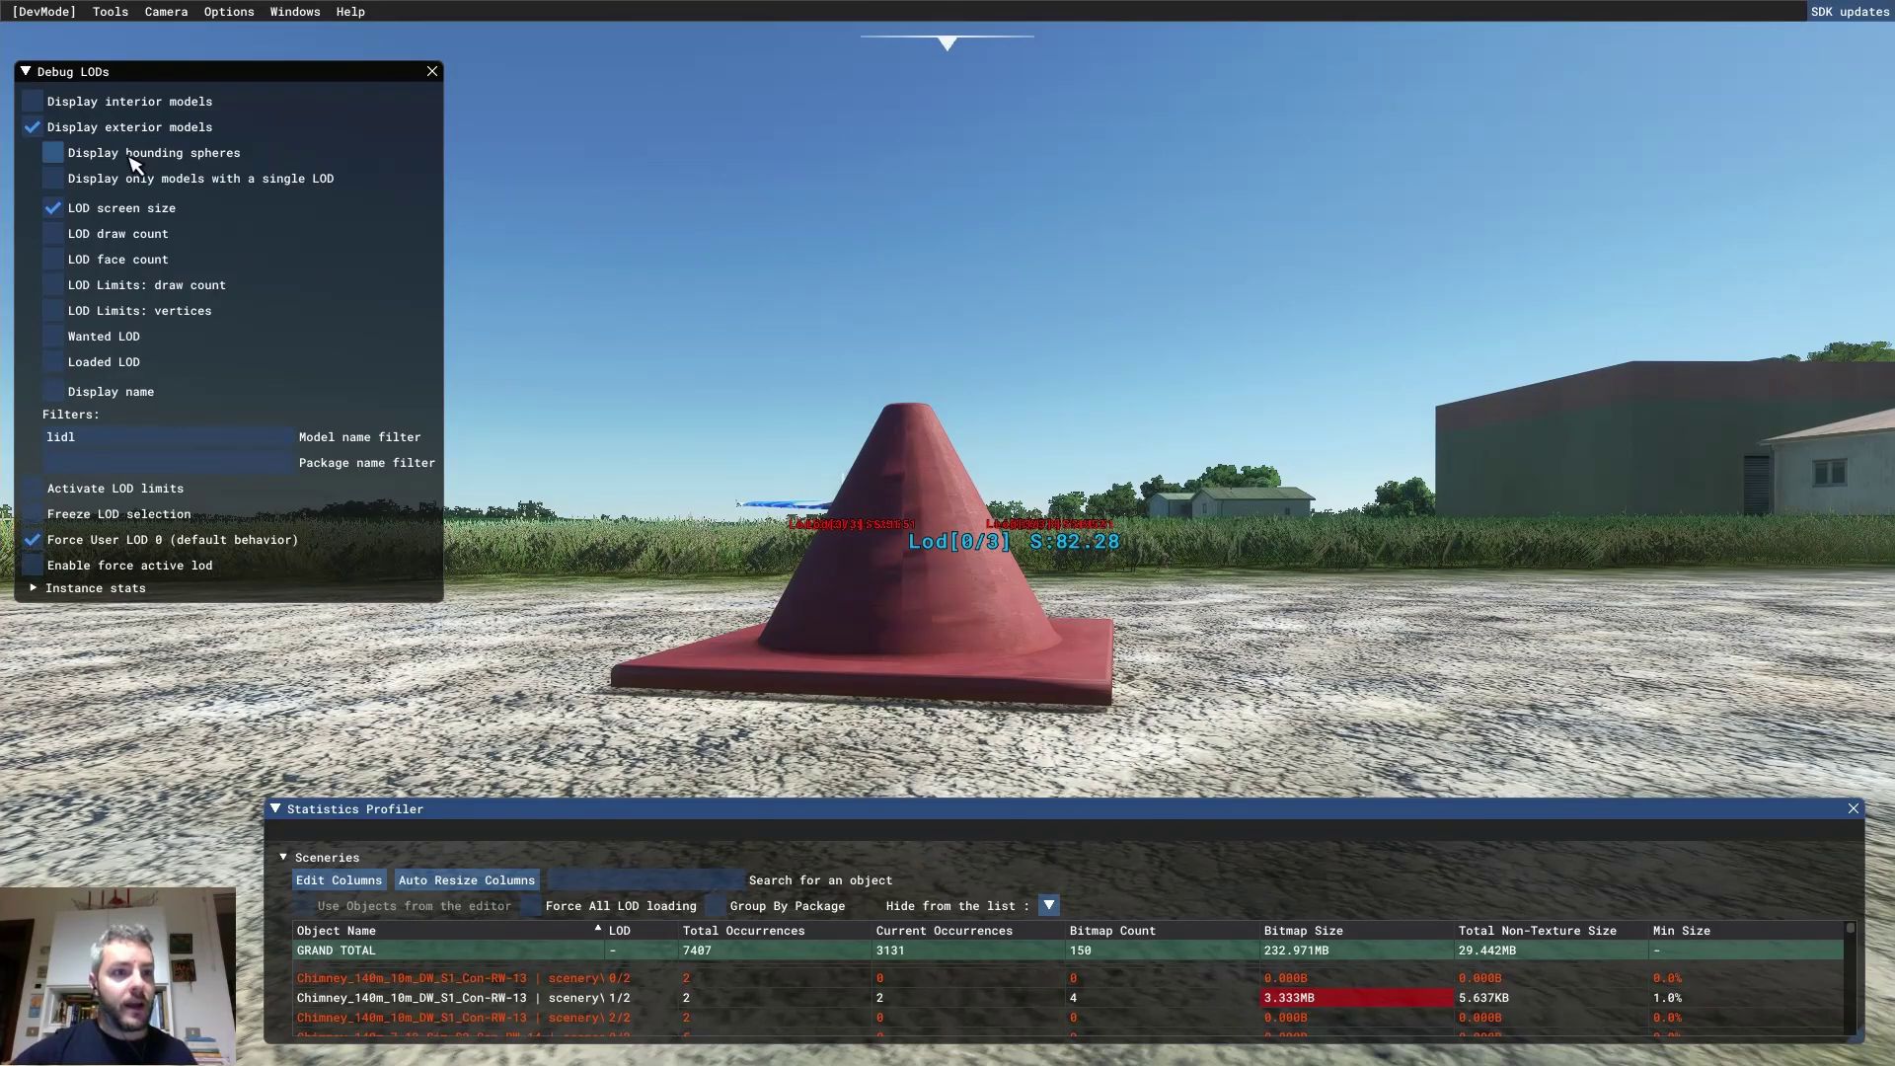
Display the models' bounding spheres and back the camera away from the cone to watch its LOD and screen size.
{"action": "left_click", "coordinate": [89, 161]}
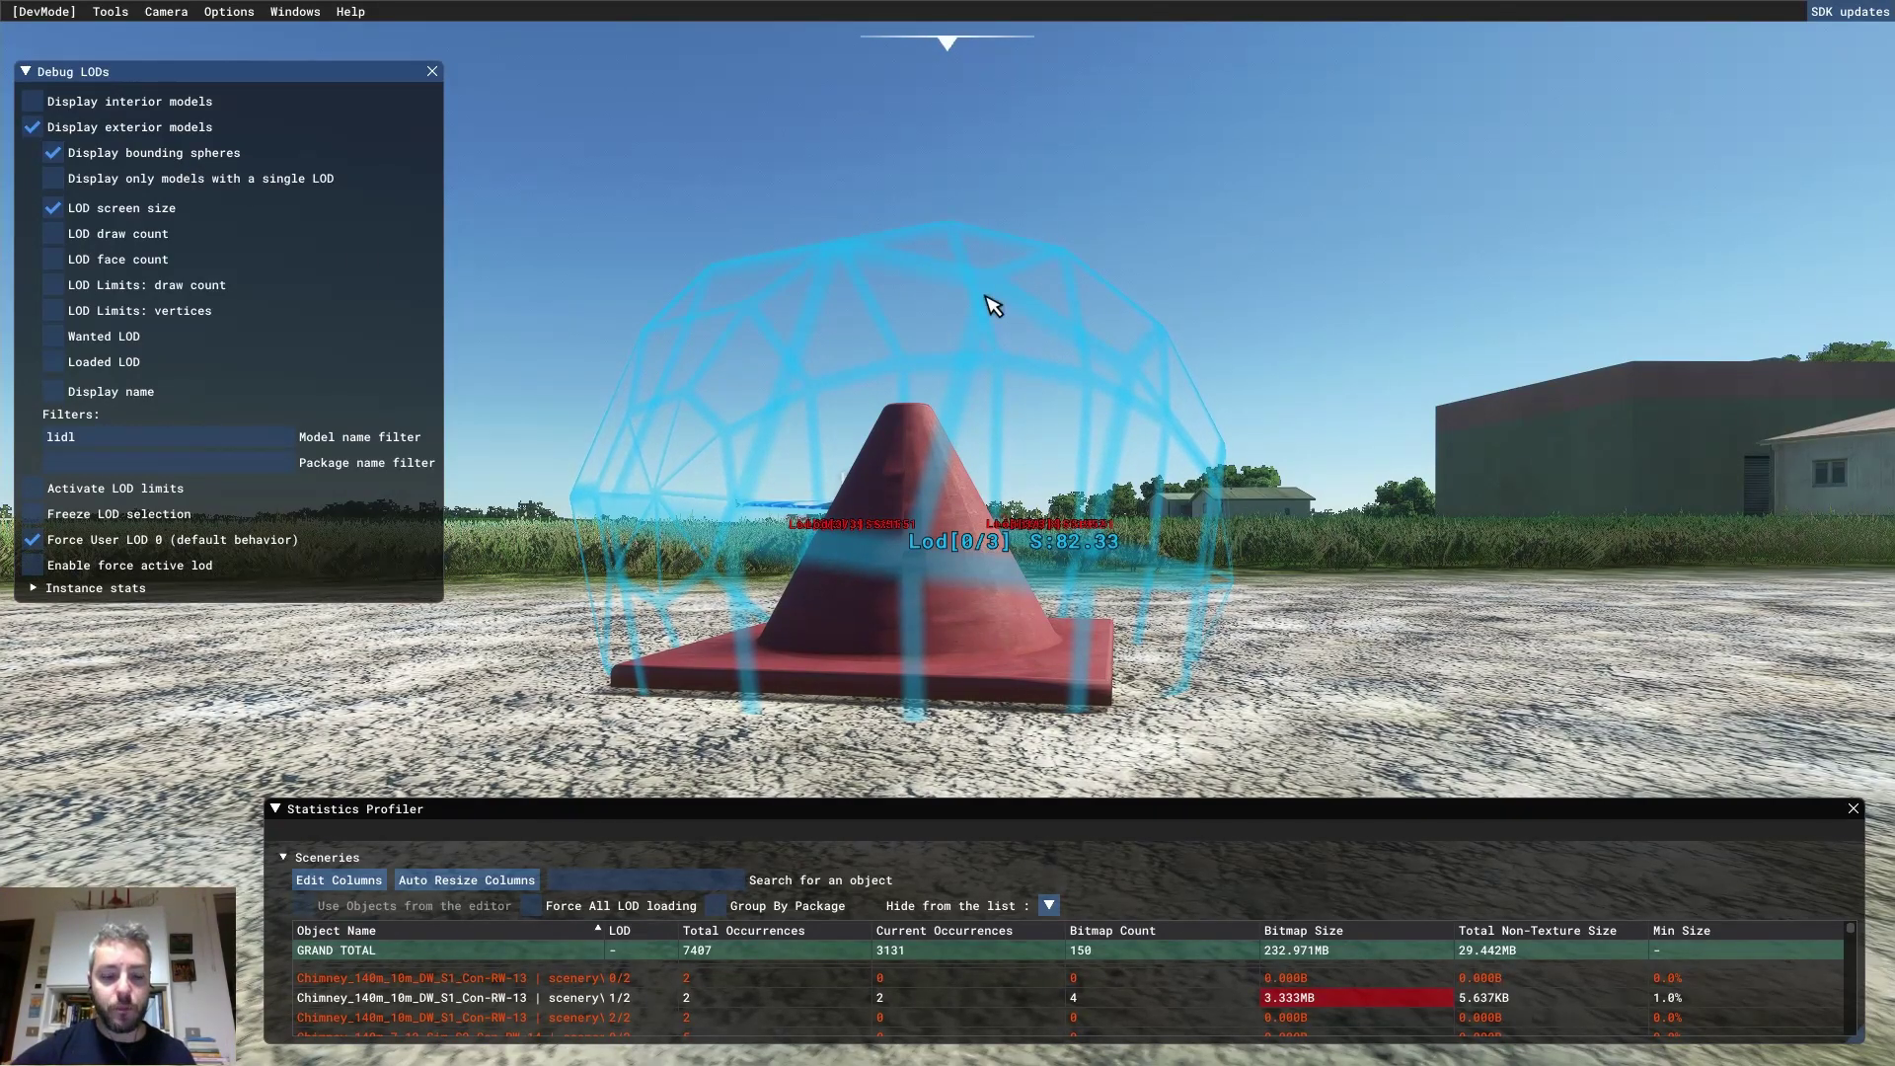
{"action": "key", "text": "space"}
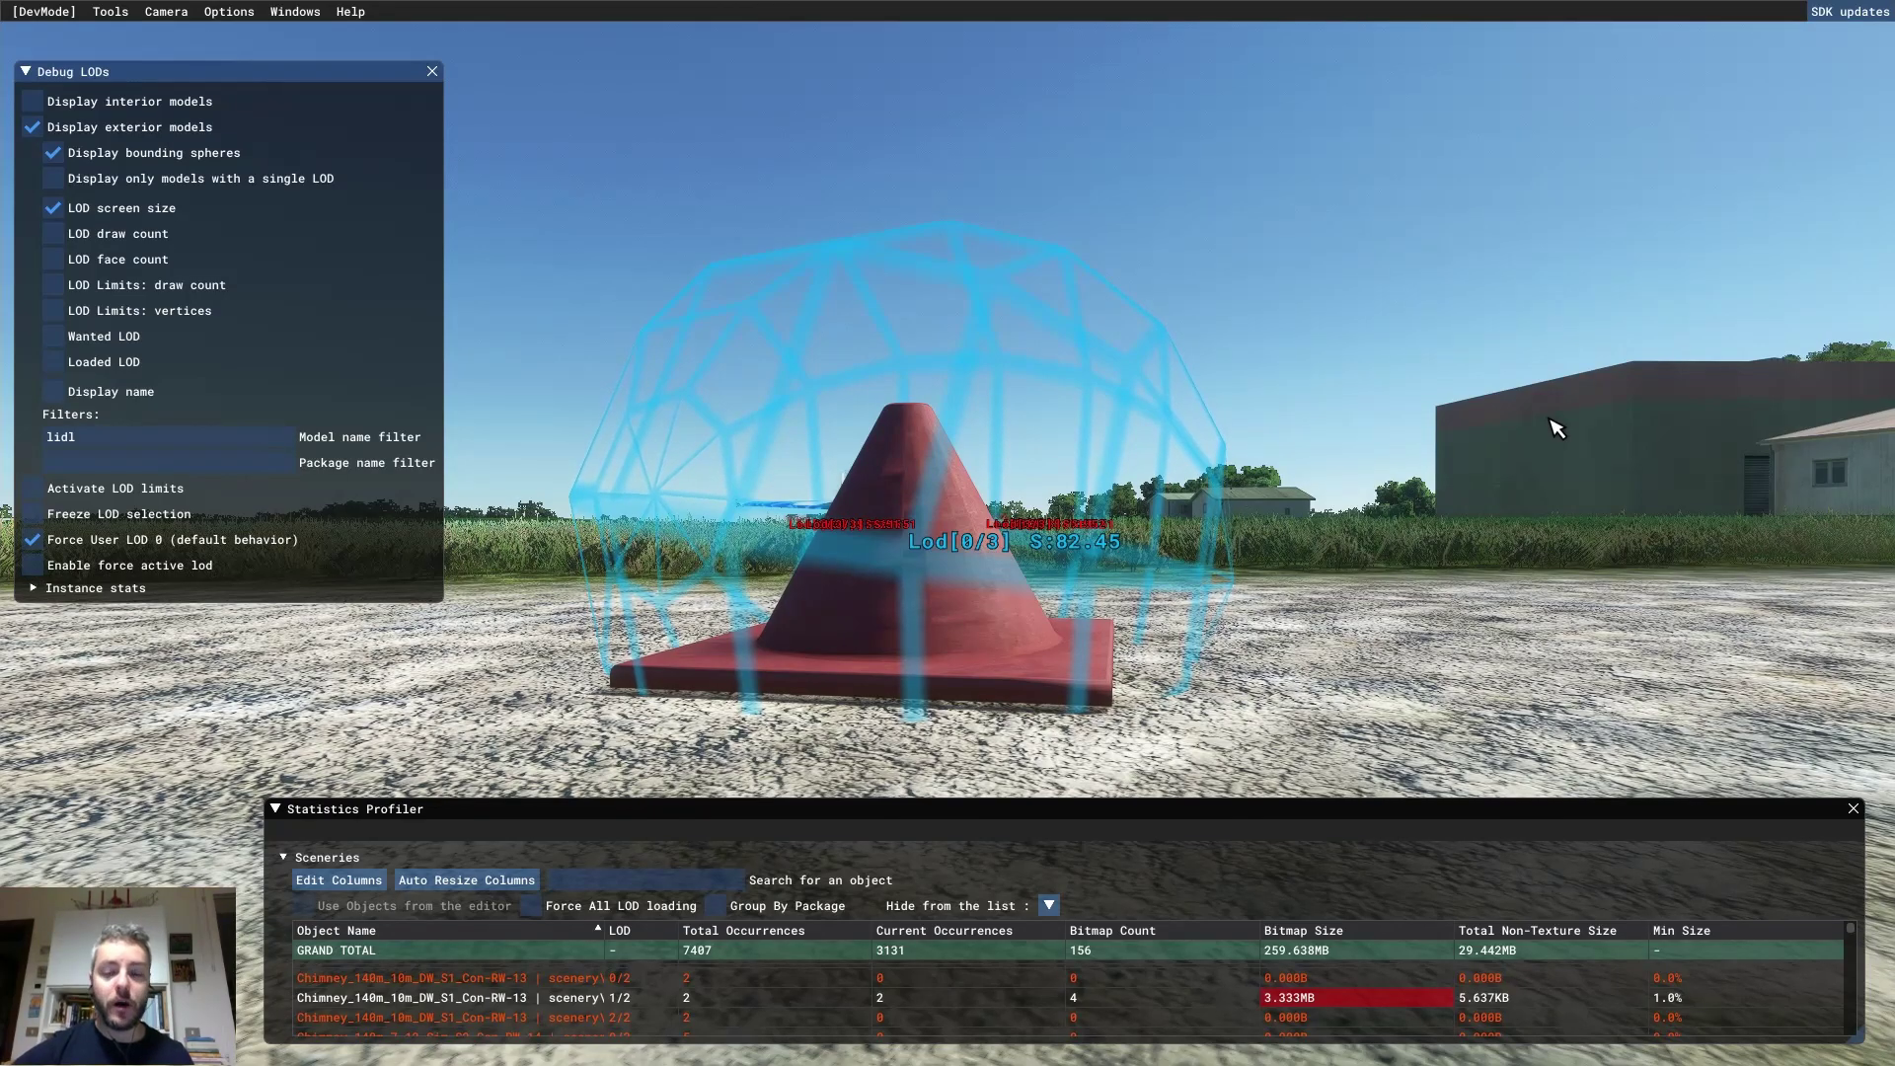
{"action": "key", "text": "d"}
{"action": "key", "text": "s"}
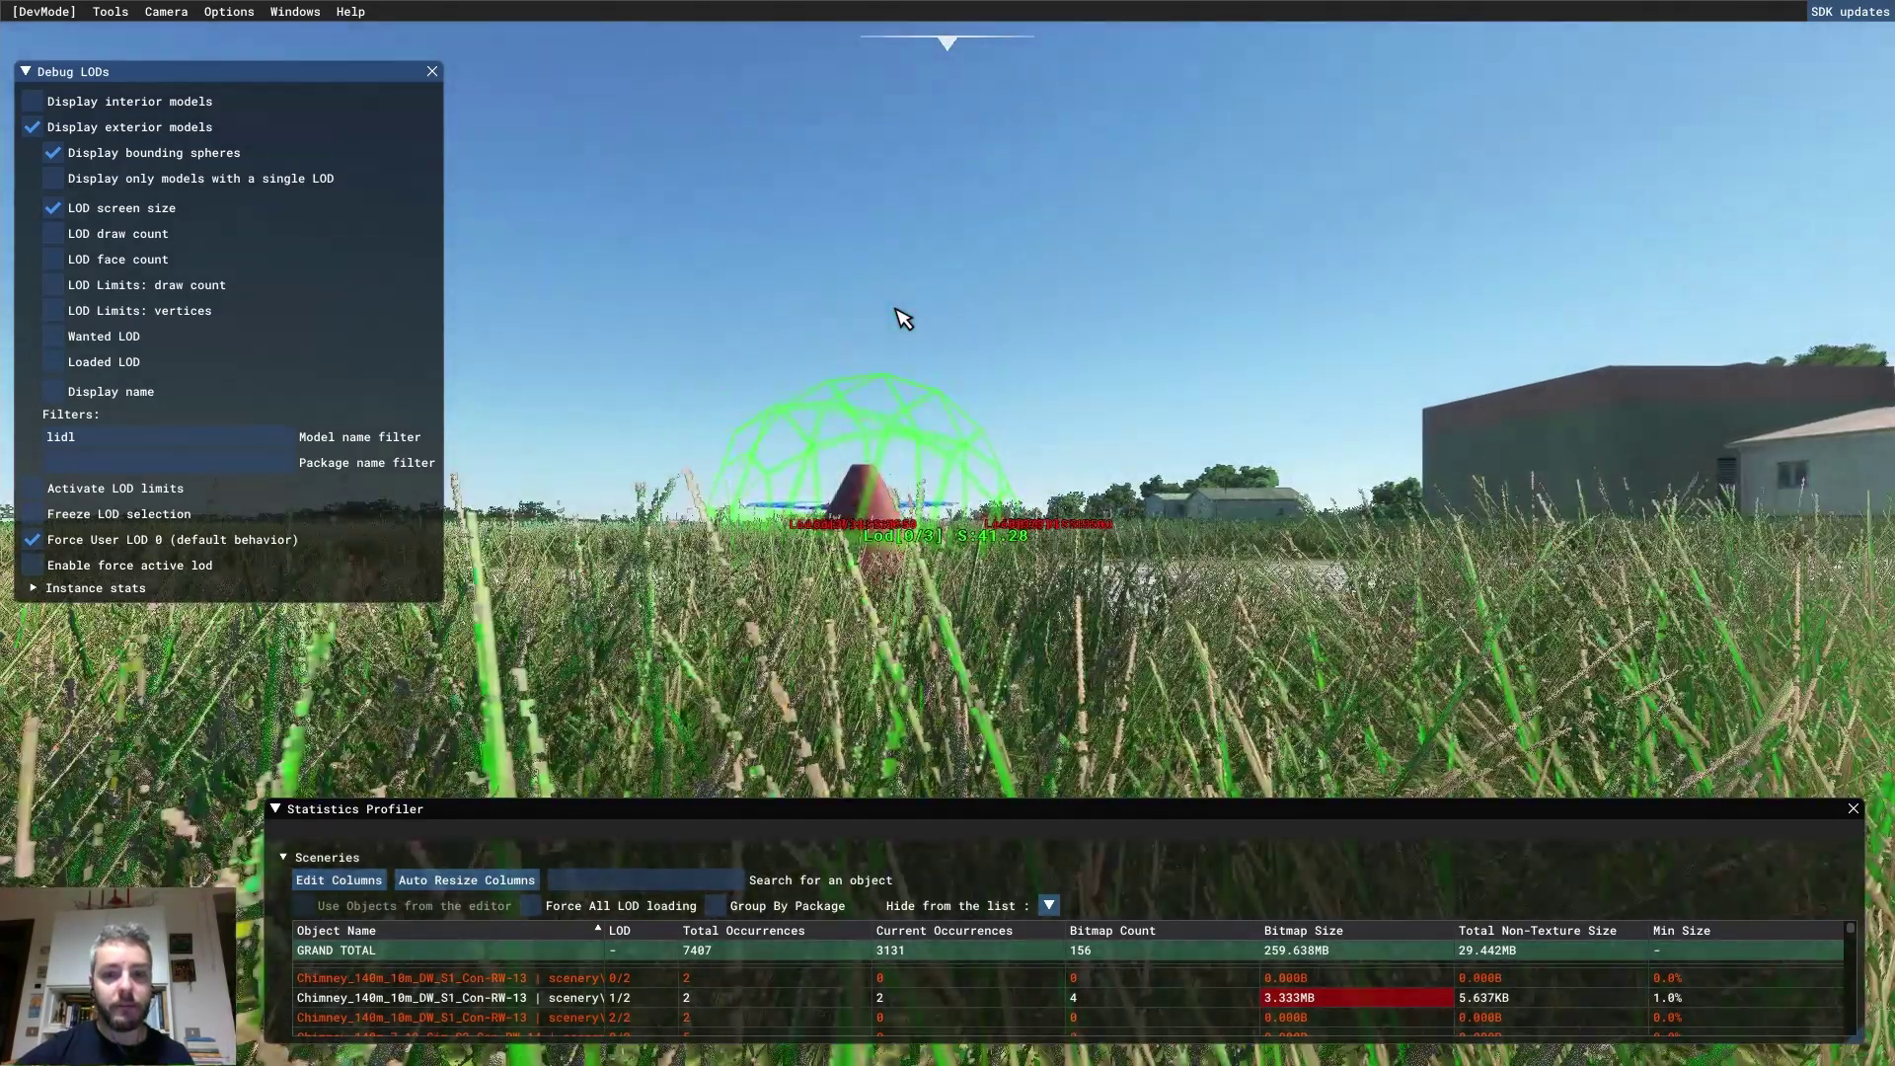
{"action": "key", "text": "r"}
{"action": "key", "text": "s"}
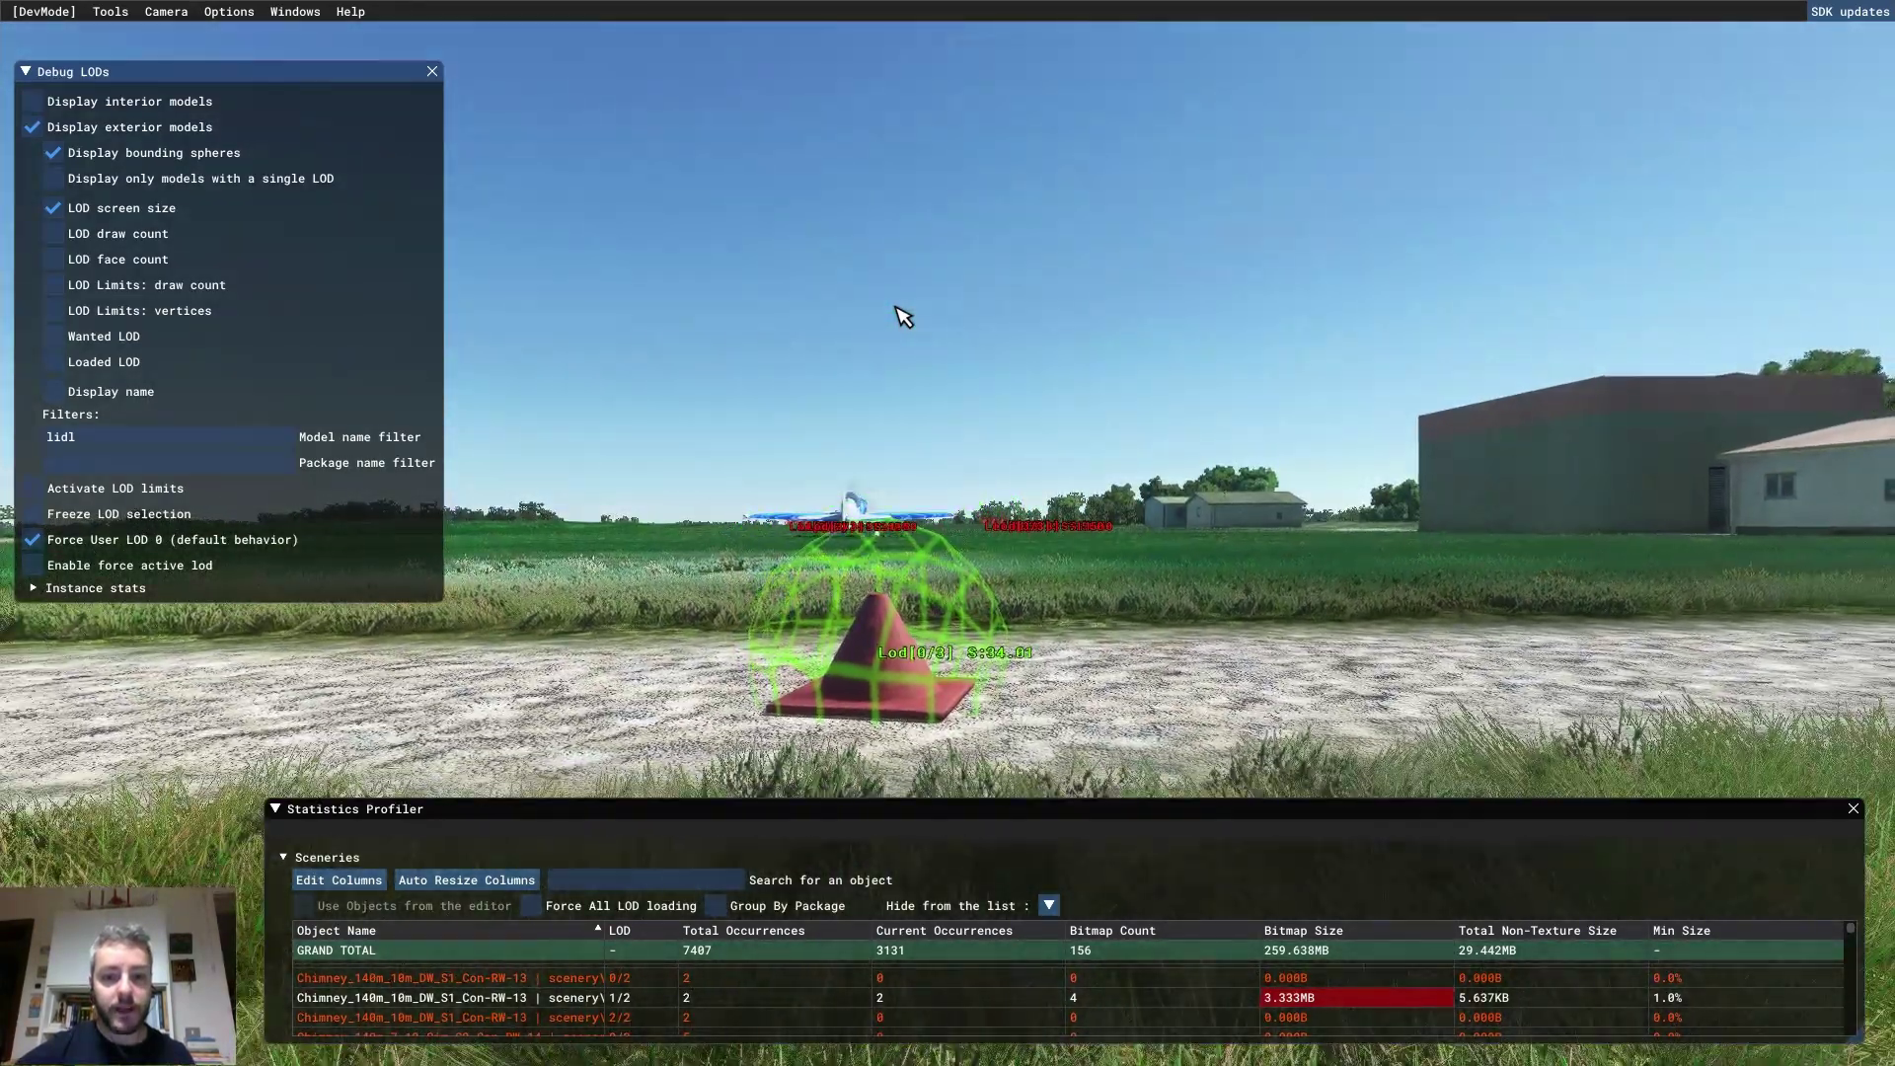
{"action": "key", "text": "s"}
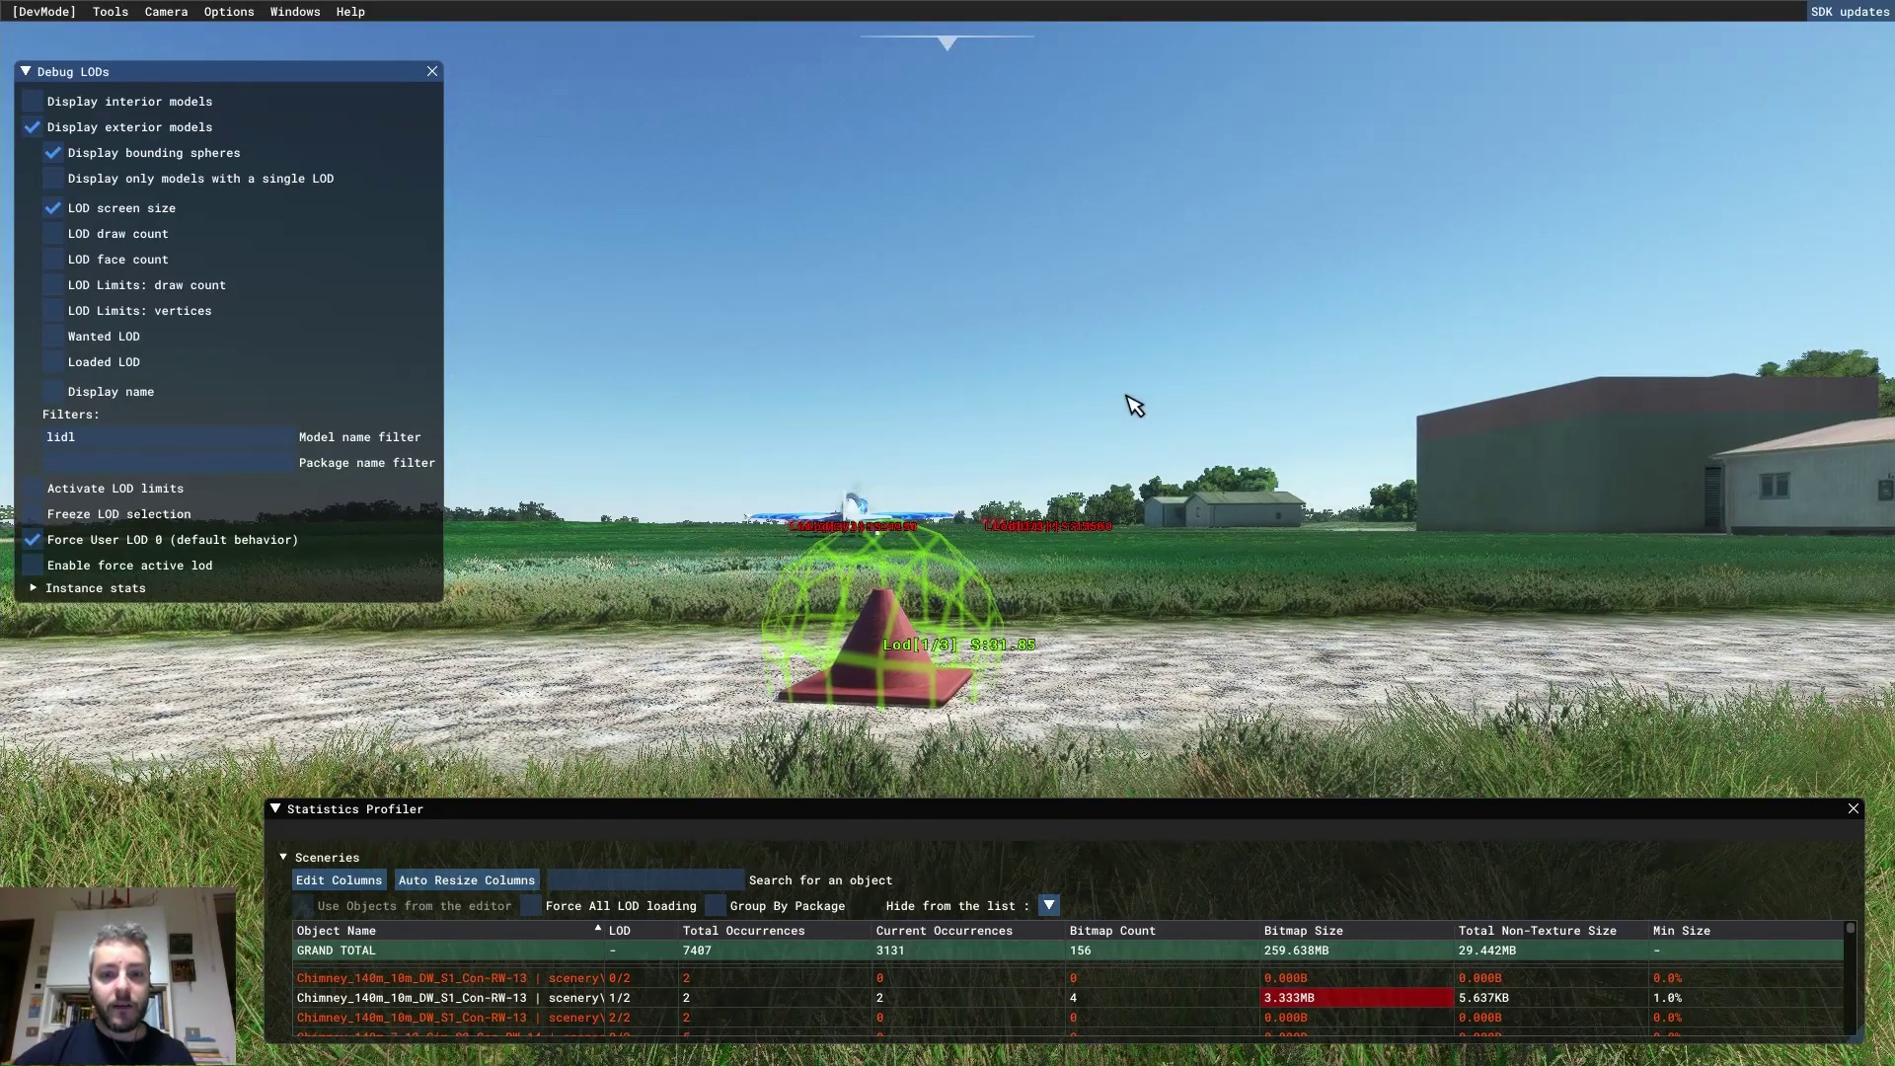
Move the camera closer to the cone, and open lidl-cone-red.xml from the lidl-cone-red folder inside PackageSources\lidl-modelLib in File Explorer.
{"action": "key", "text": "w"}
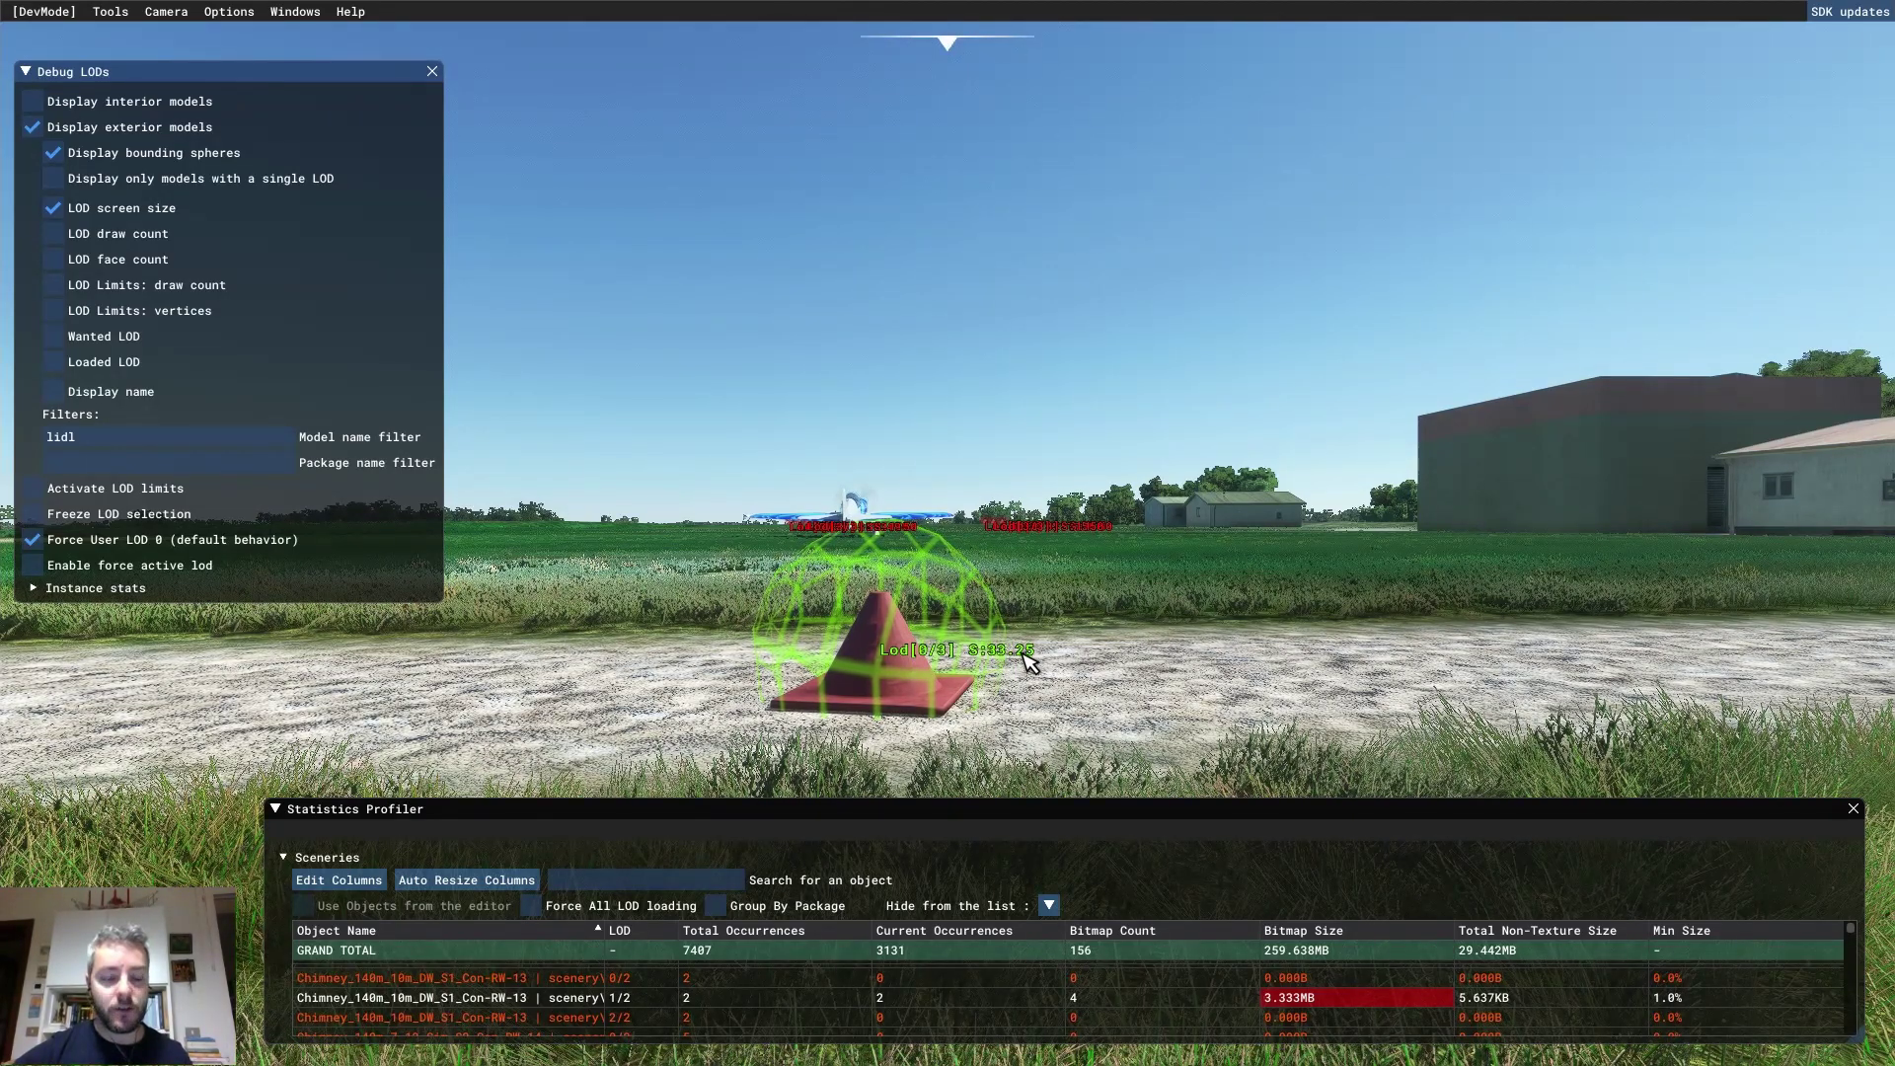
{"action": "key", "text": "alt+Tab"}
{"action": "left_click", "coordinate": [1029, 567]}
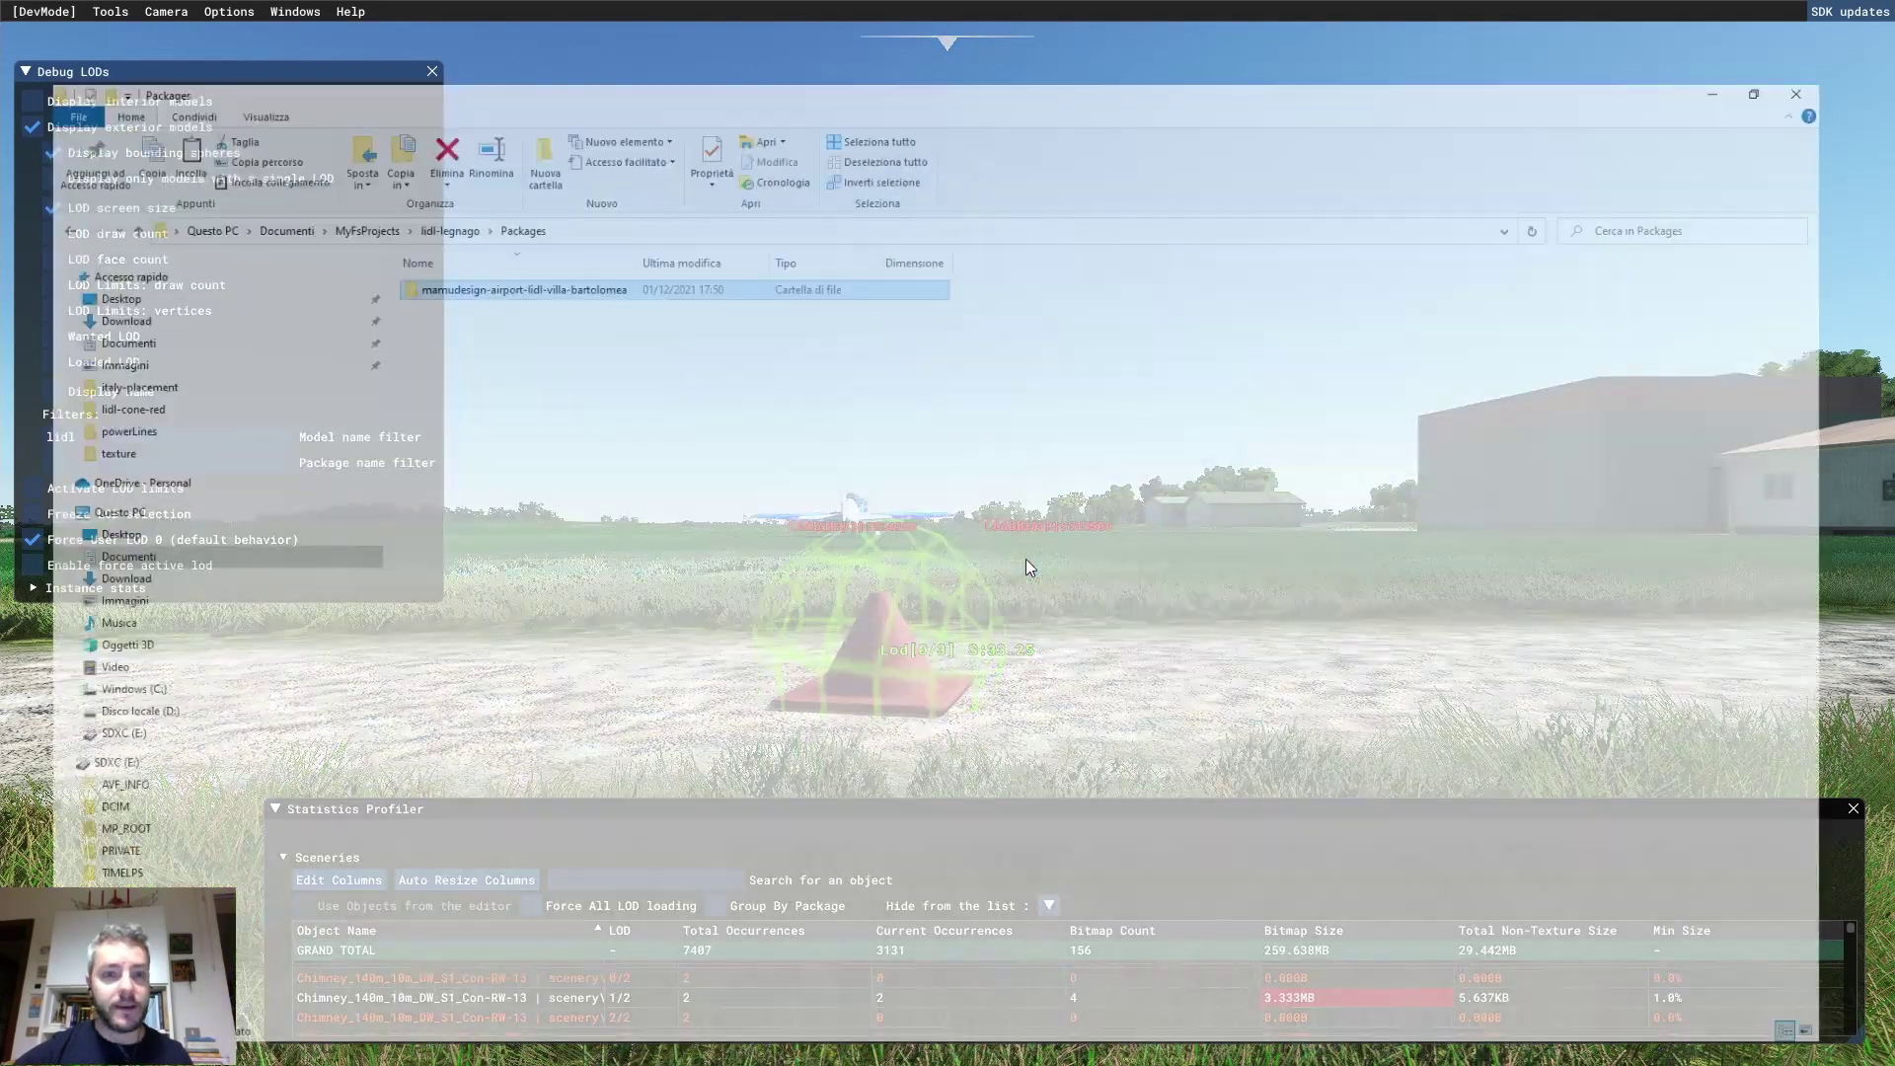
{"action": "key", "text": "alt+Up"}
{"action": "double_click", "coordinate": [464, 302]}
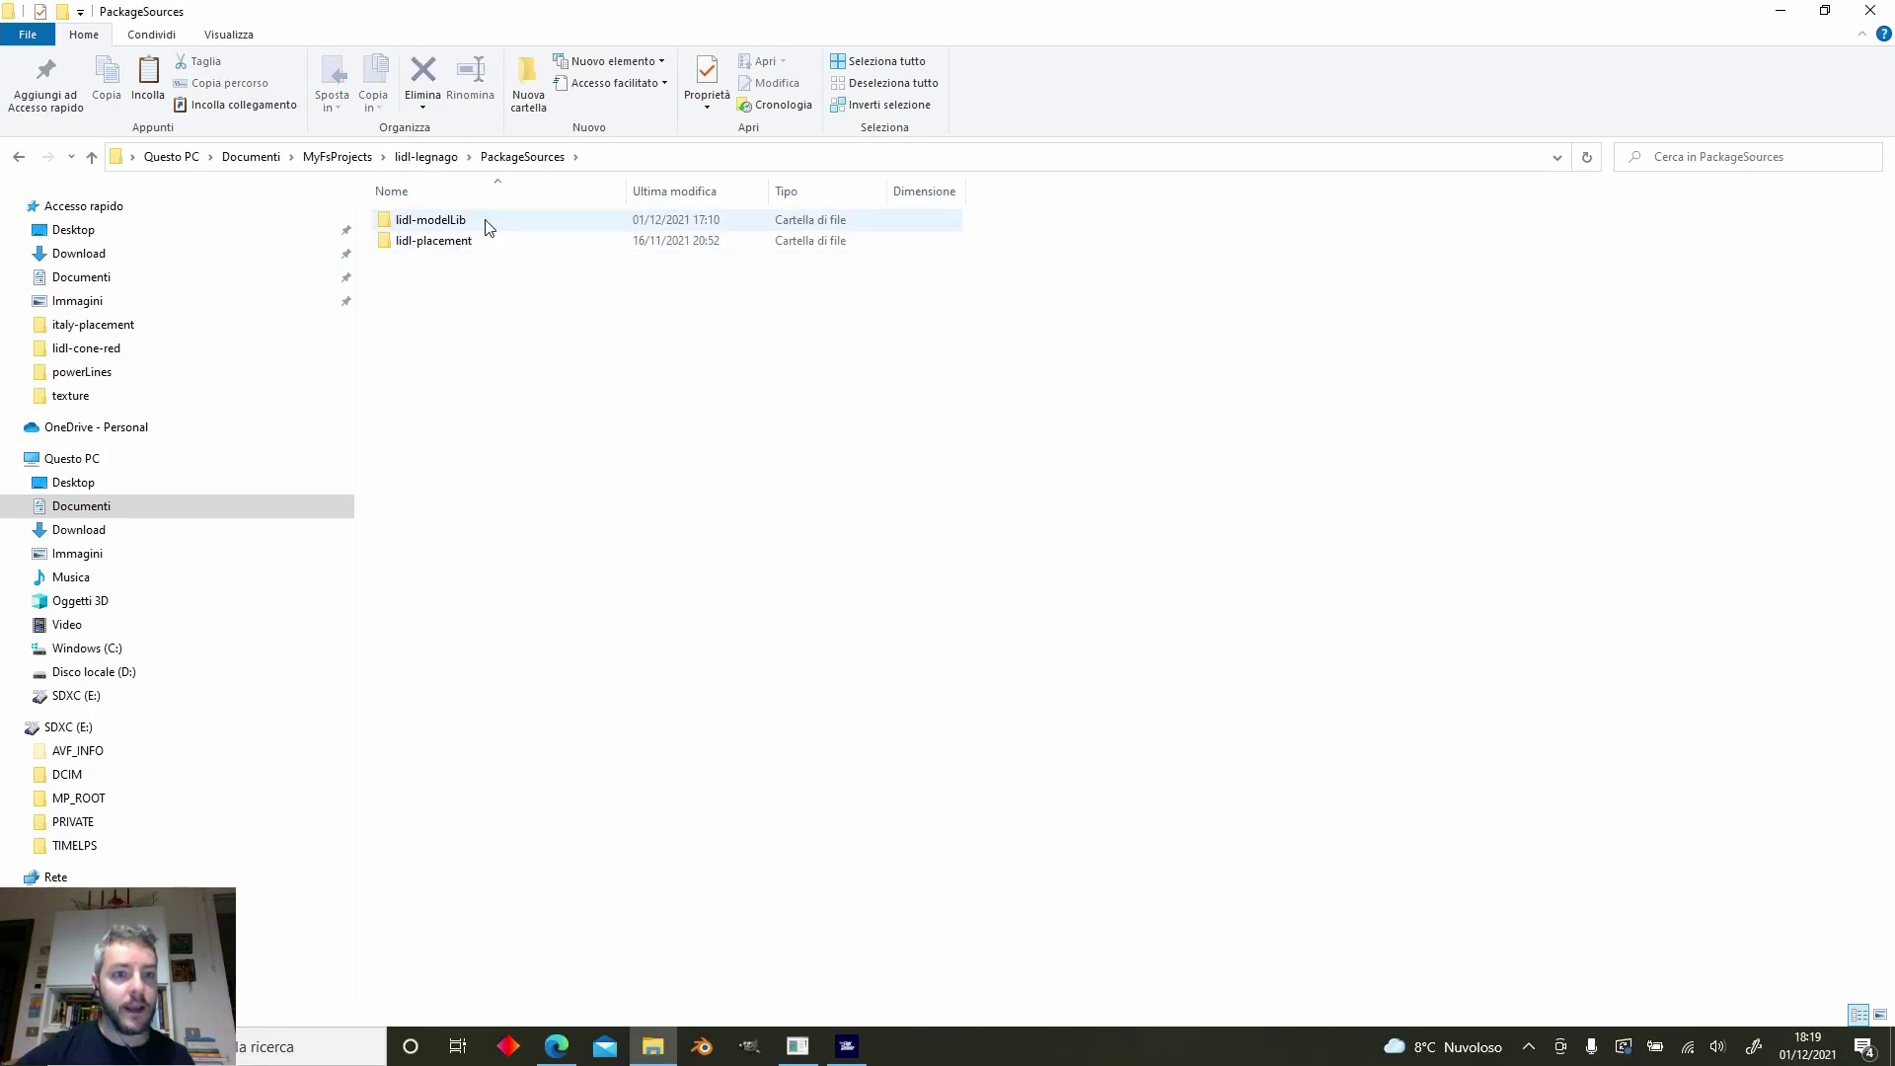
{"action": "double_click", "coordinate": [482, 224]}
{"action": "left_click", "coordinate": [486, 241]}
{"action": "double_click", "coordinate": [485, 241]}
{"action": "double_click", "coordinate": [441, 302]}
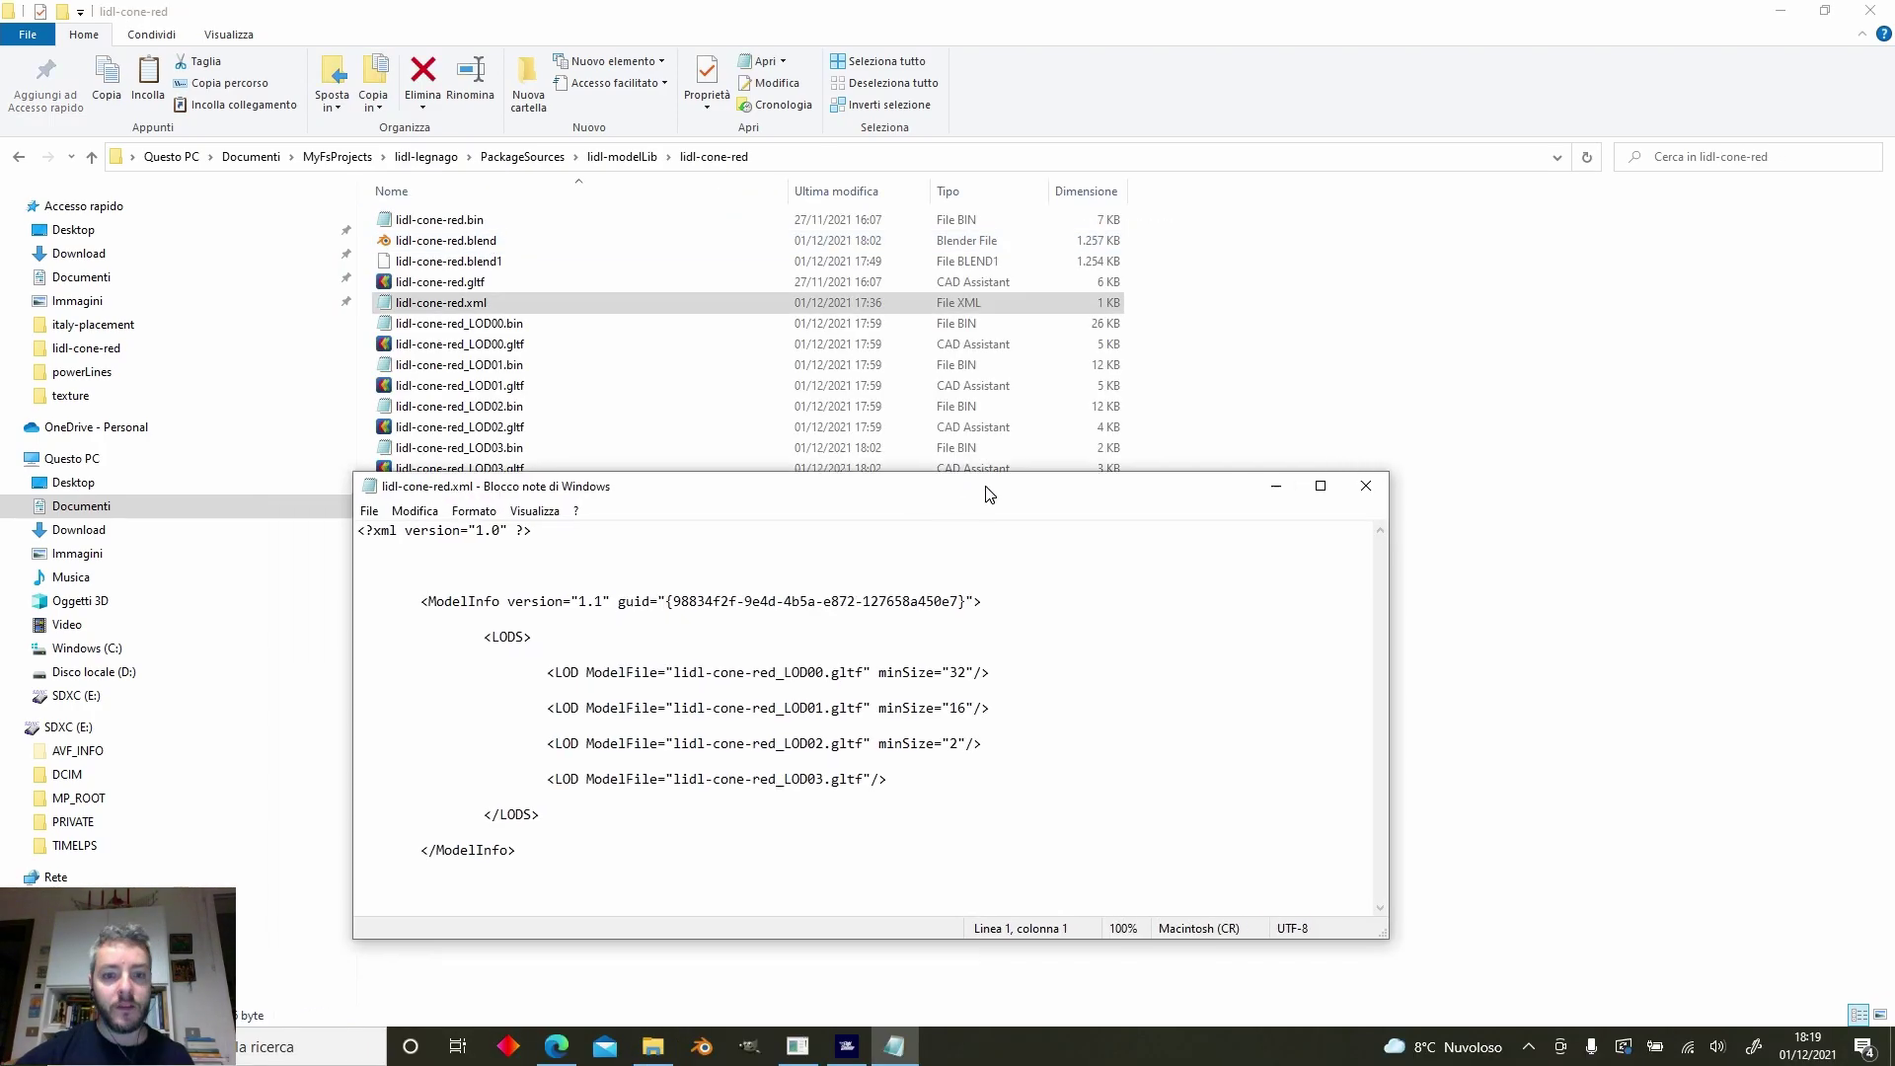
Move the XML file's window aside and examine the LOD00 entry with its minSize value.
{"action": "left_click_drag", "start_coordinate": [989, 504], "coordinate": [1365, 406]}
{"action": "left_click_drag", "start_coordinate": [932, 580], "coordinate": [1381, 587]}
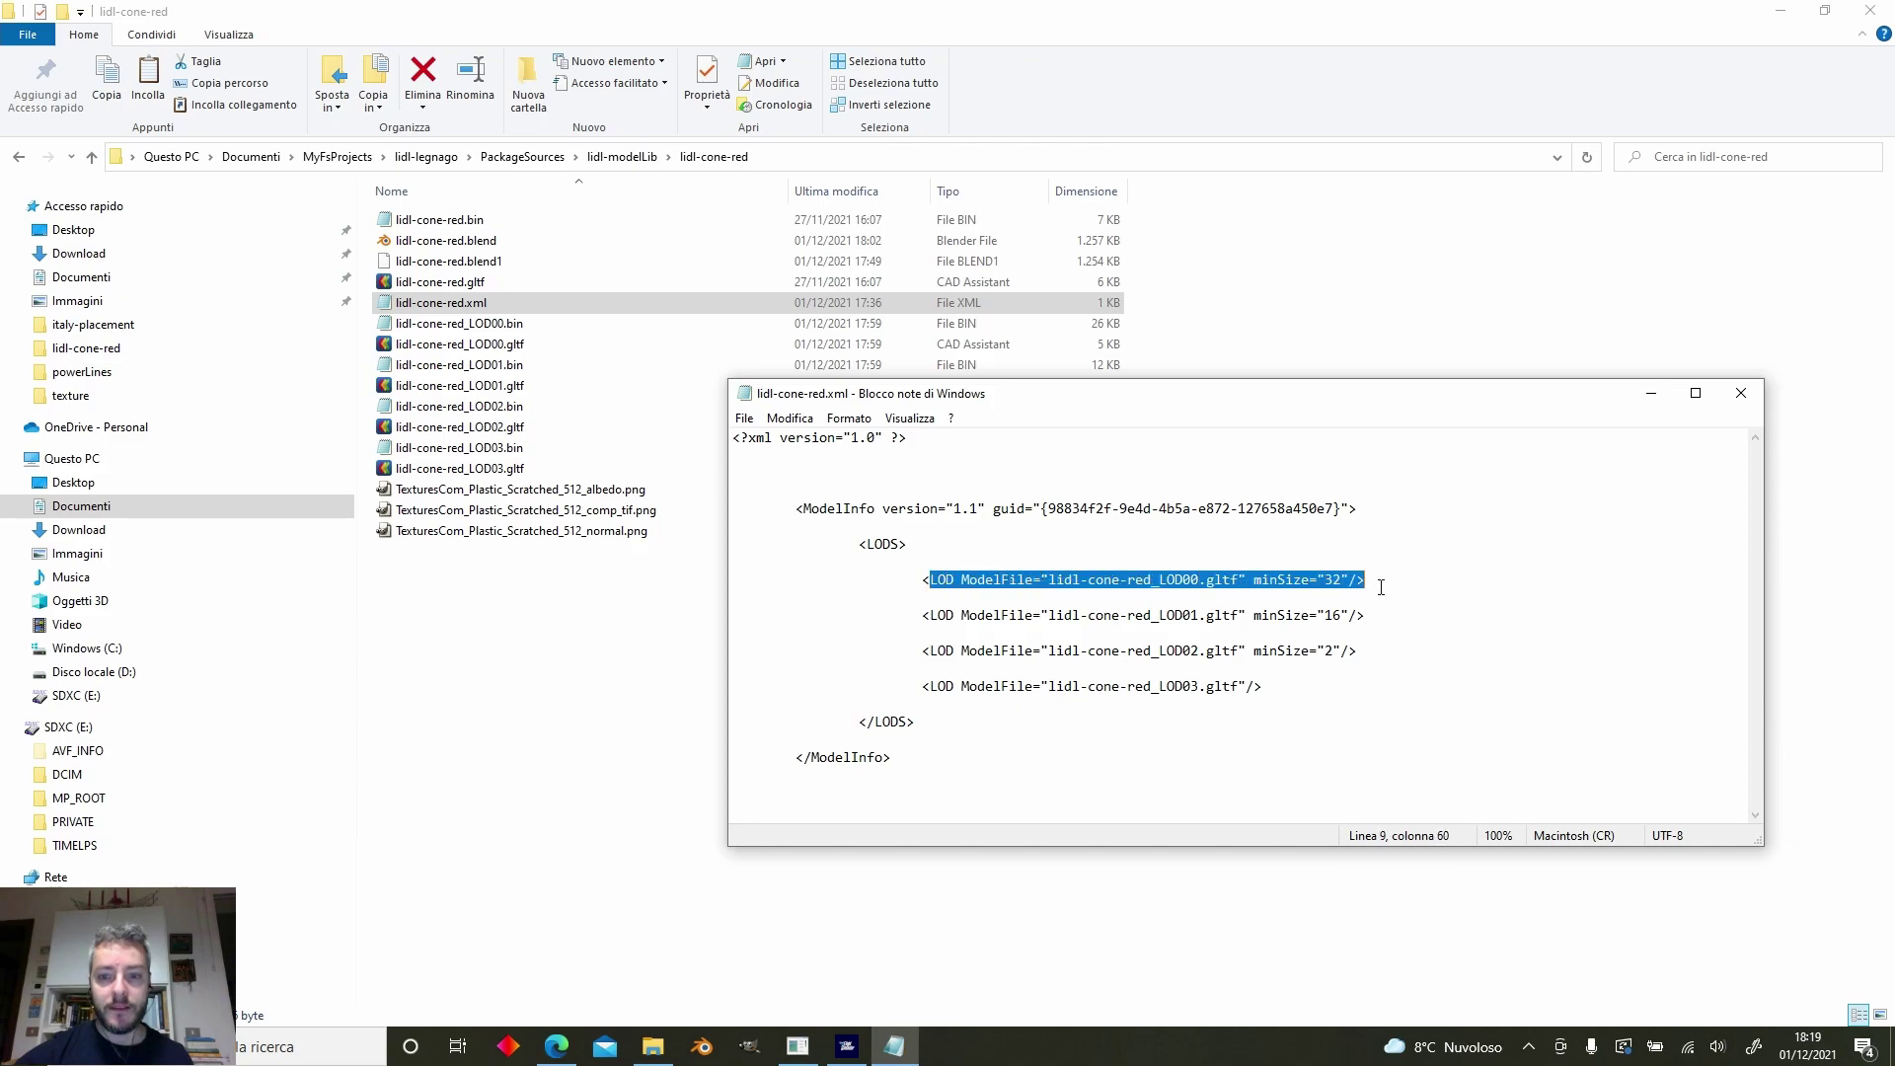
{"action": "left_click", "coordinate": [1393, 587]}
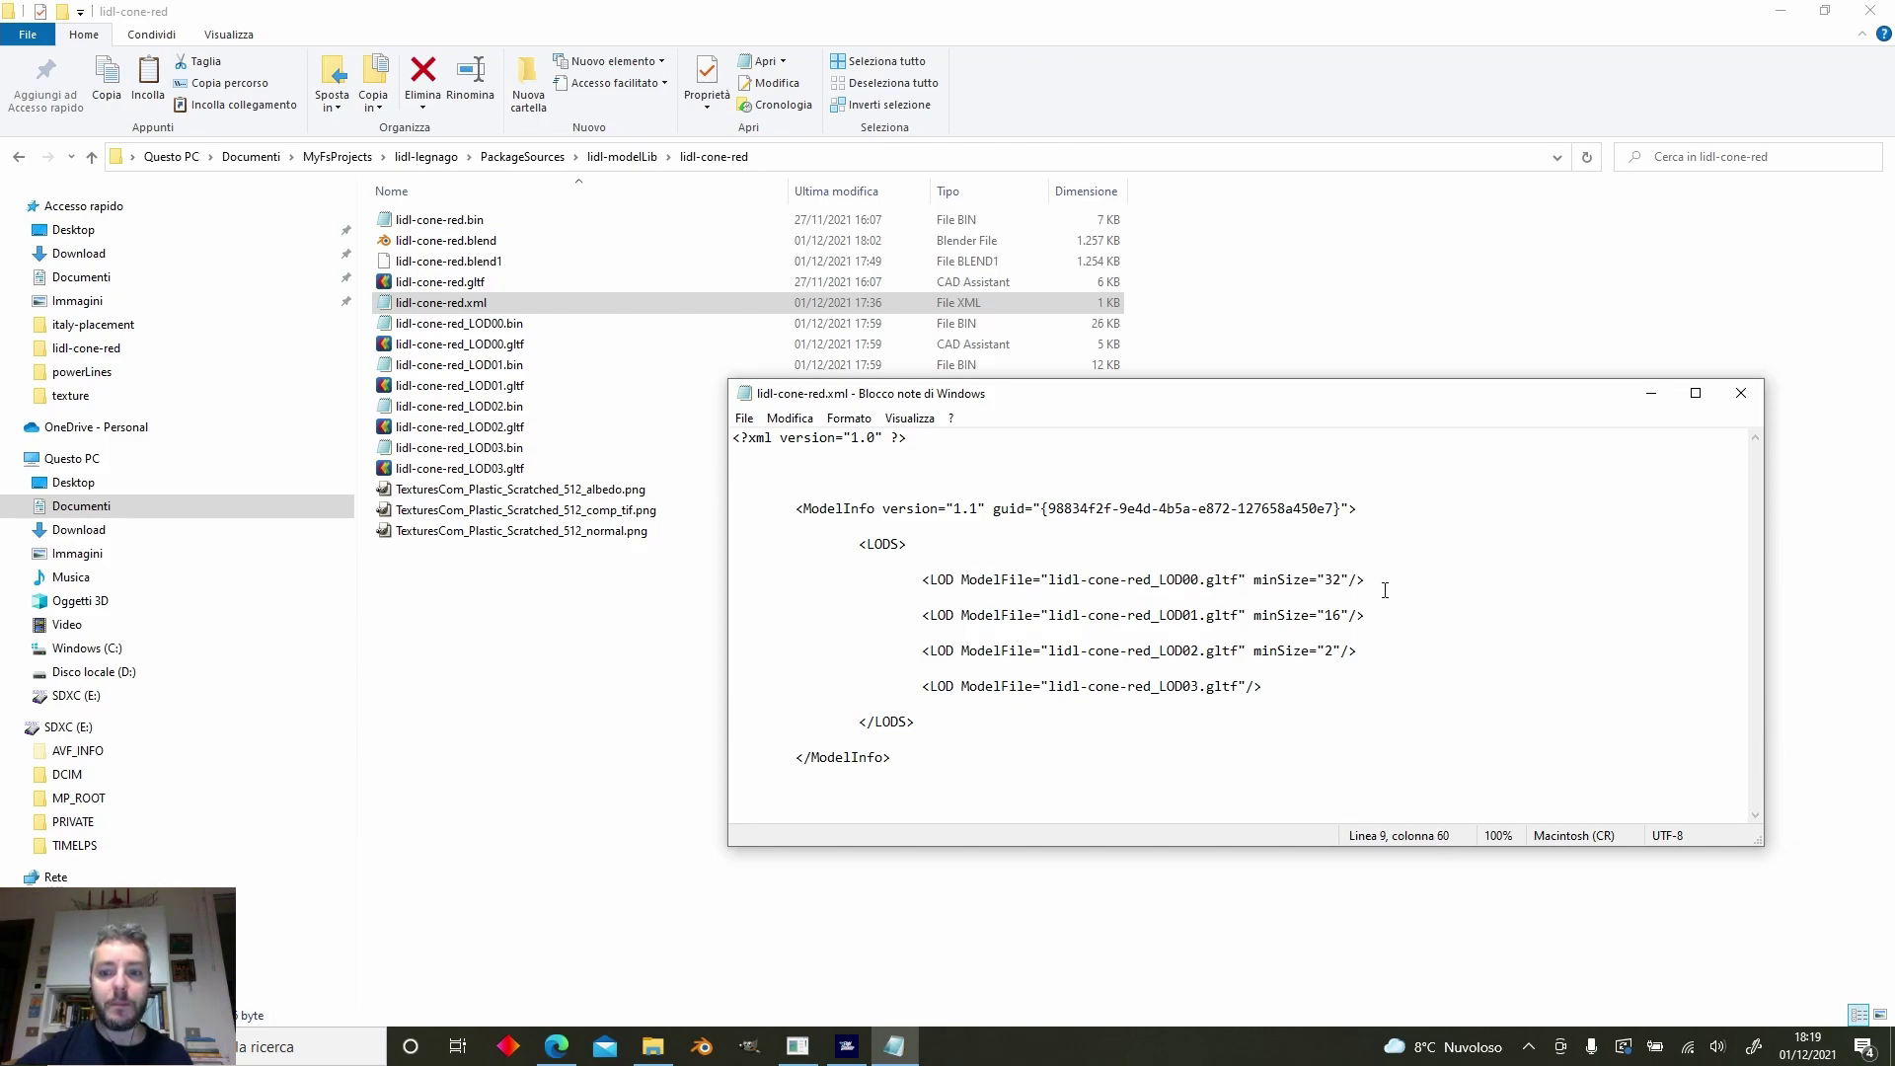
{"action": "left_click_drag", "start_coordinate": [1385, 591], "coordinate": [1322, 559]}
Switch back to Microsoft Flight Simulator and back the camera away from the cone to check the change from LOD 0 to LOD 1.
{"action": "key", "text": "alt+Tab"}
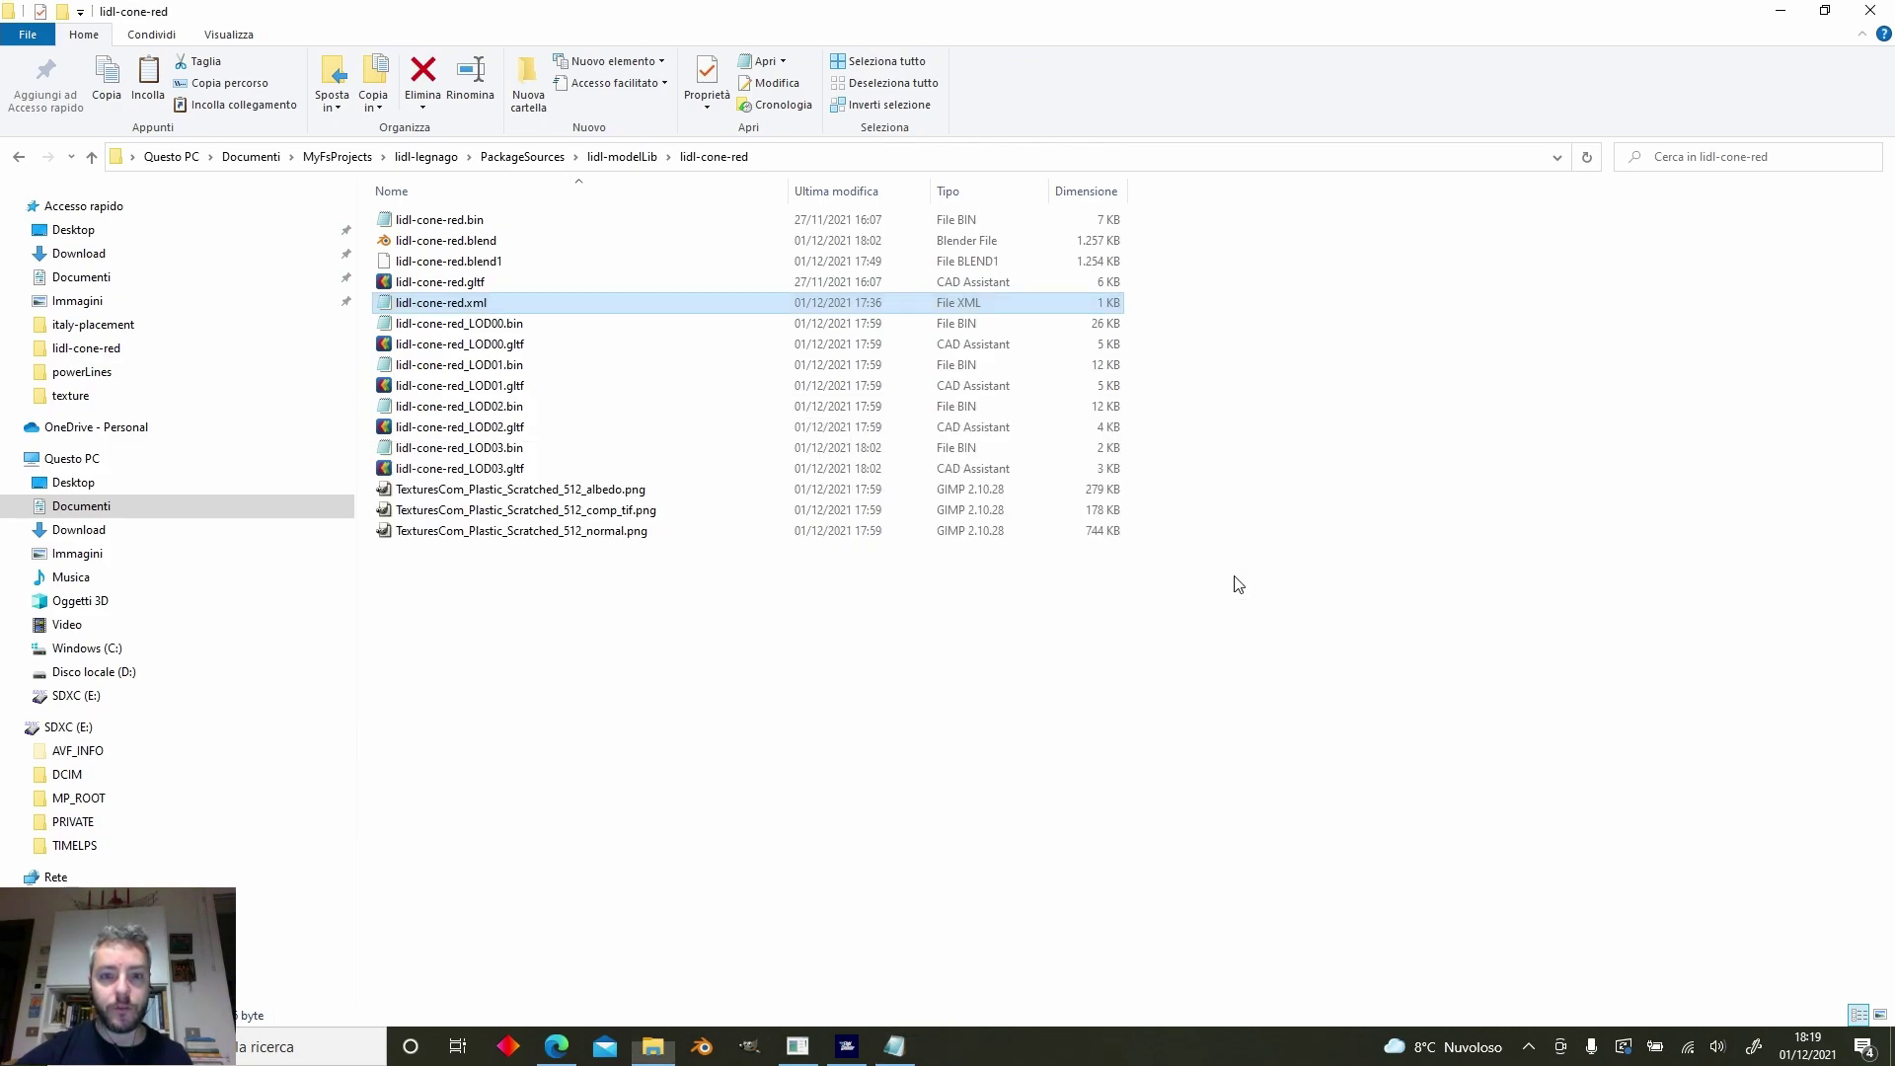
{"action": "key", "text": "alt+Tab"}
{"action": "key", "text": "alt+Tab"}
{"action": "left_click", "coordinate": [979, 559]}
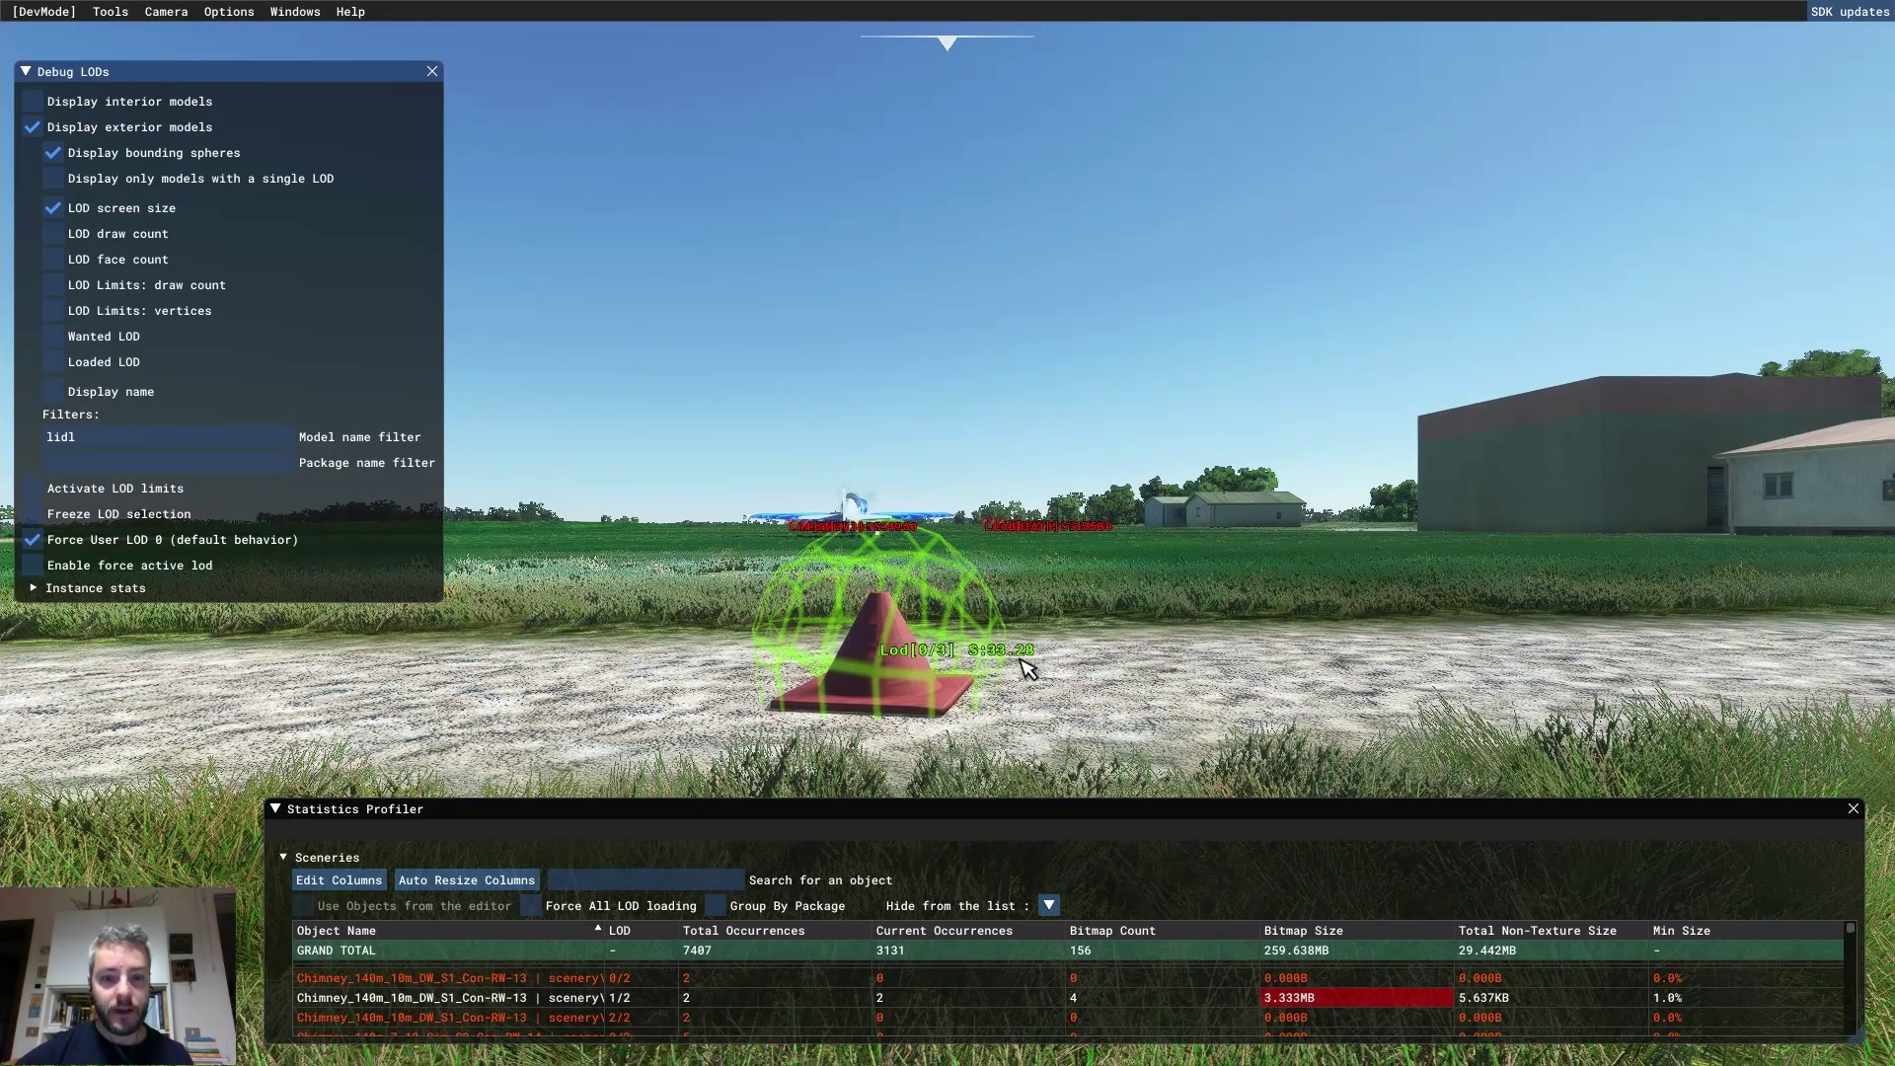
{"action": "key", "text": "s"}
{"action": "key", "text": "s"}
{"action": "key", "text": "s"}
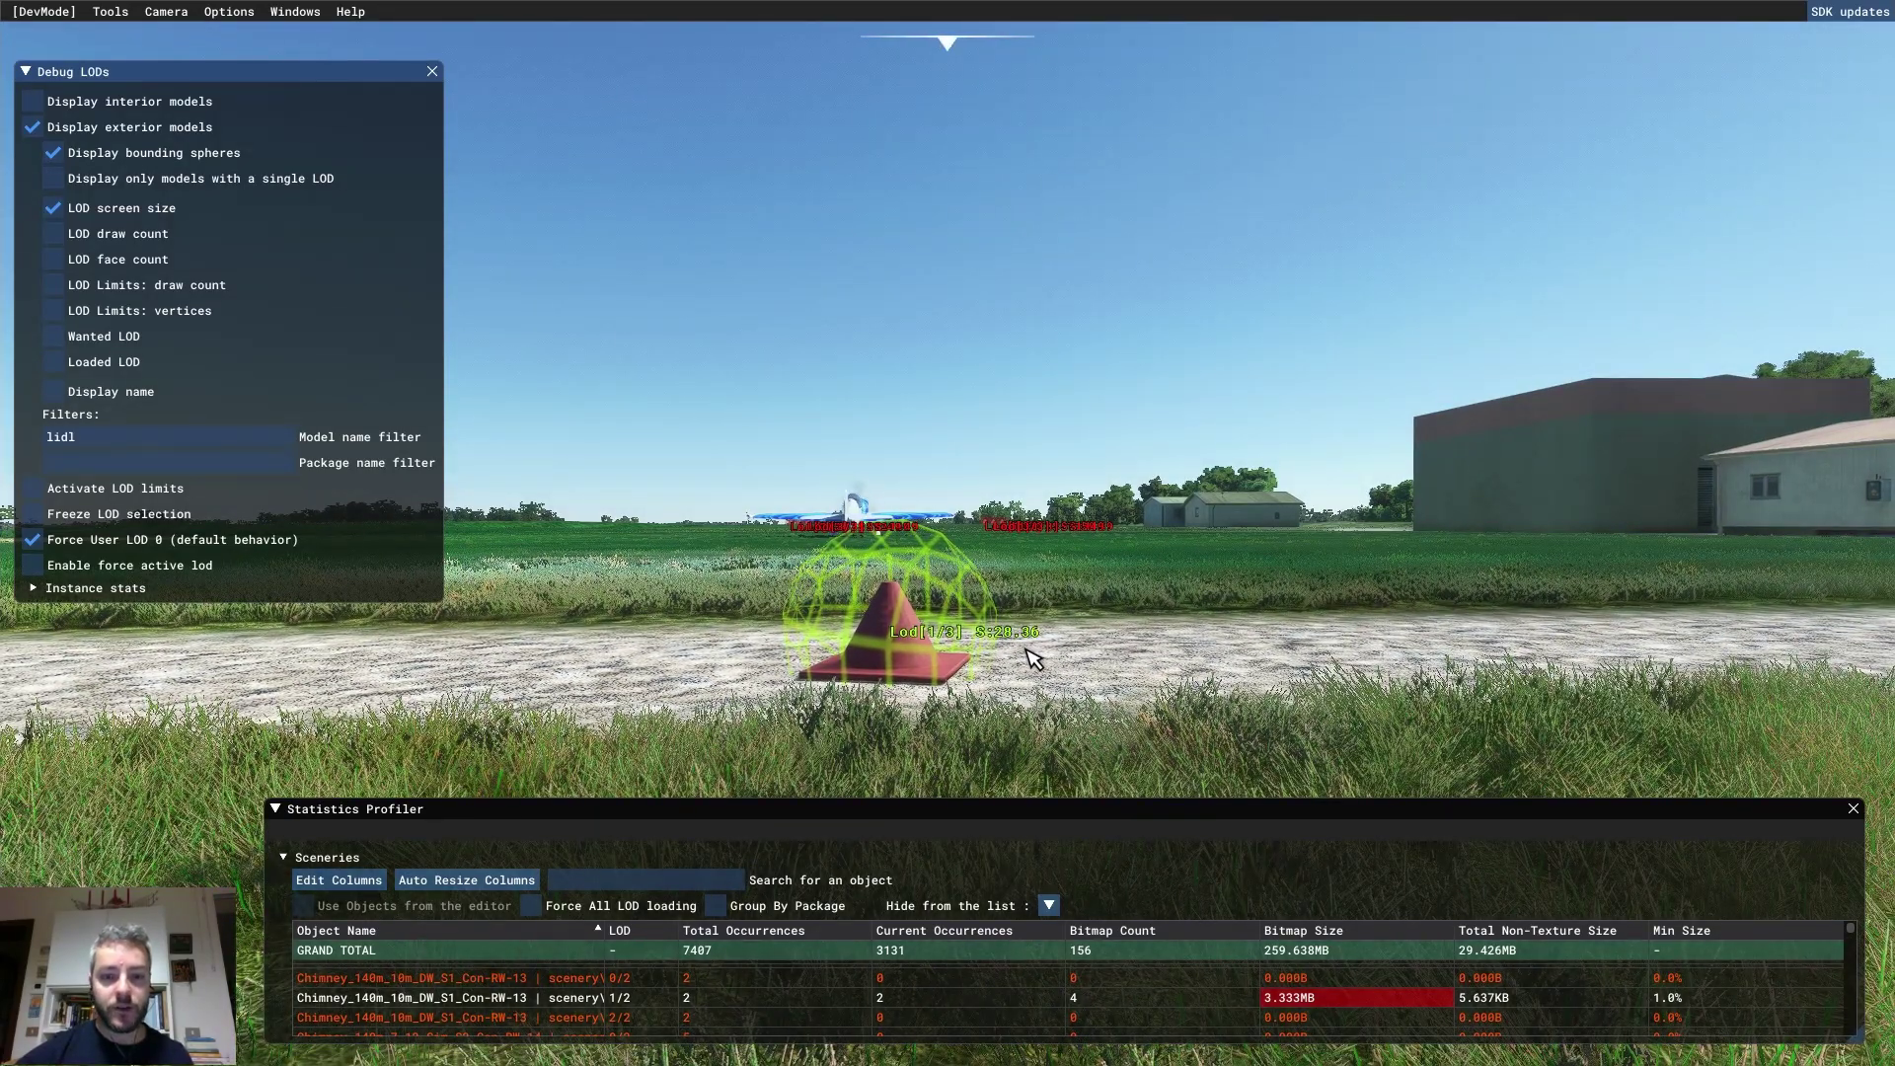
Switch to the open lidl-cone-red.xml file and examine the LOD01 entry with its minSize value.
{"action": "key", "text": "alt+Tab"}
{"action": "key", "text": "alt+Tab"}
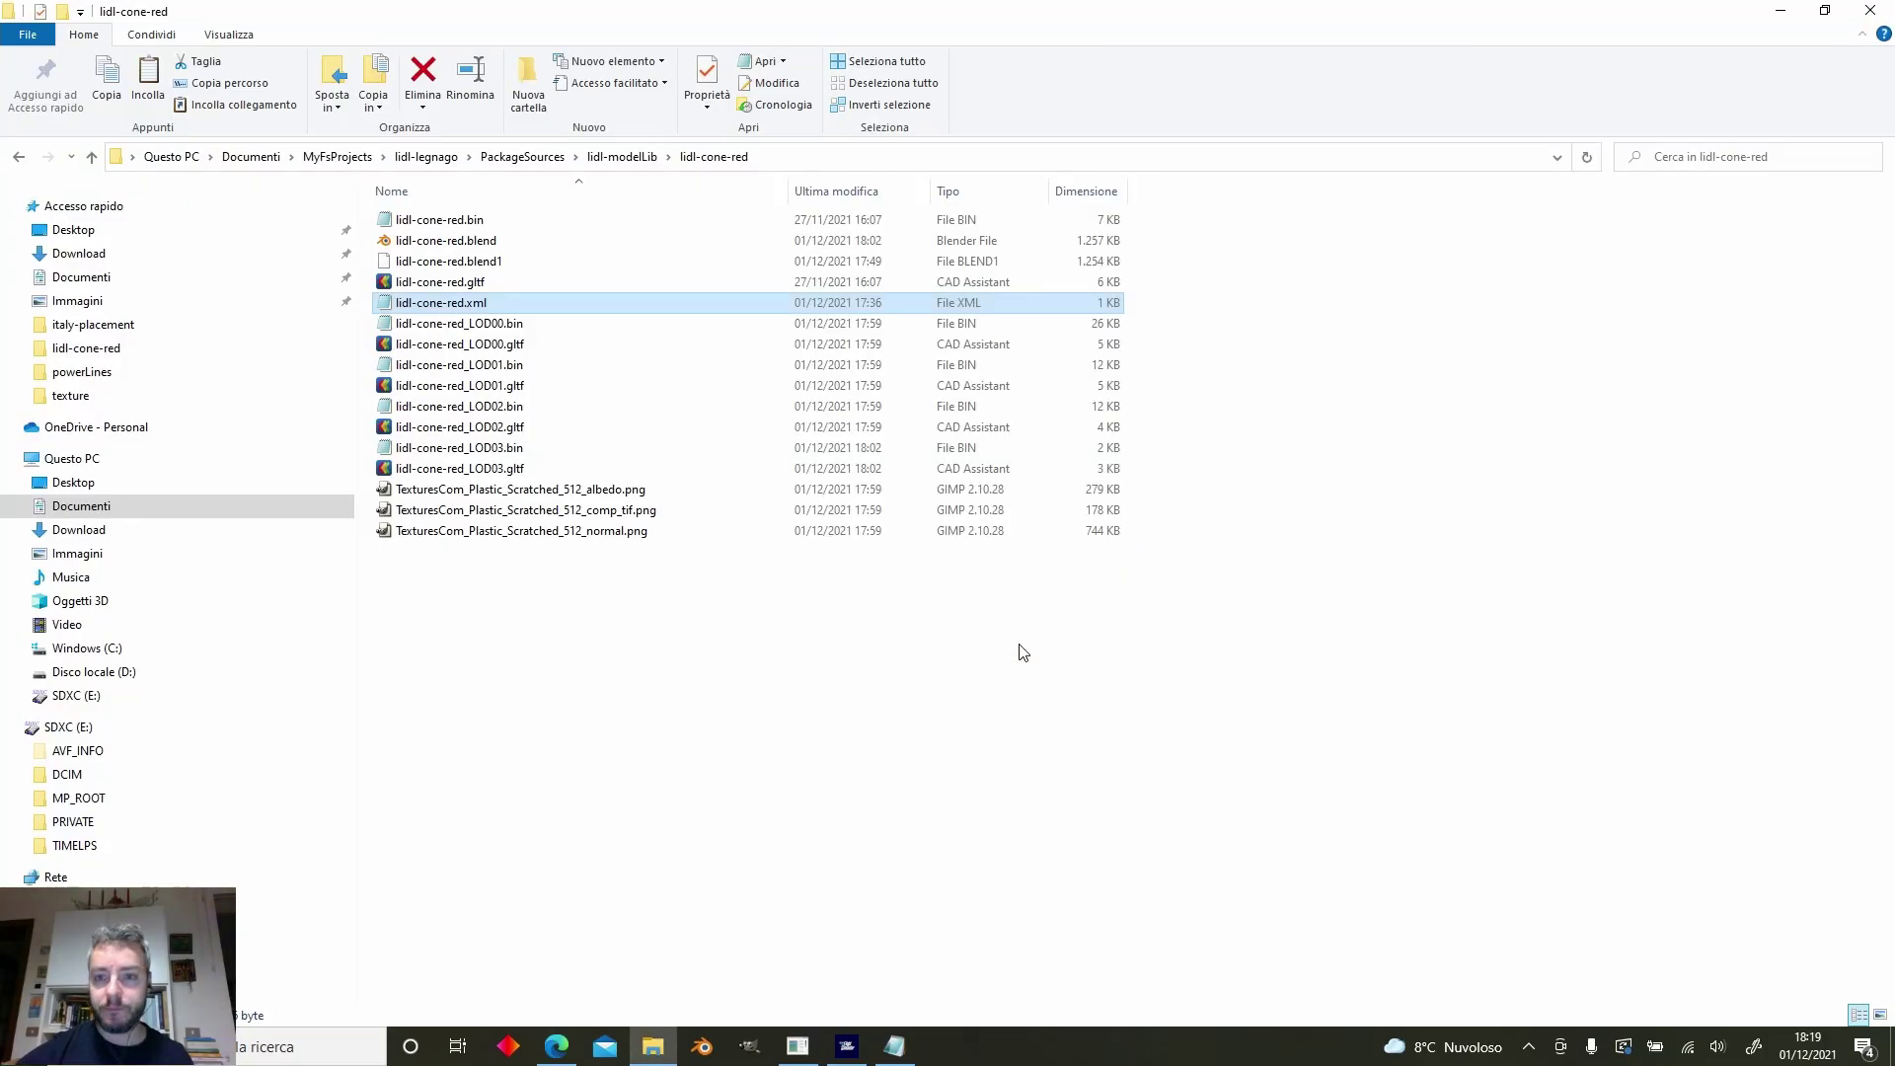
{"action": "key", "text": "alt+Tab"}
{"action": "key", "text": "alt+Tab"}
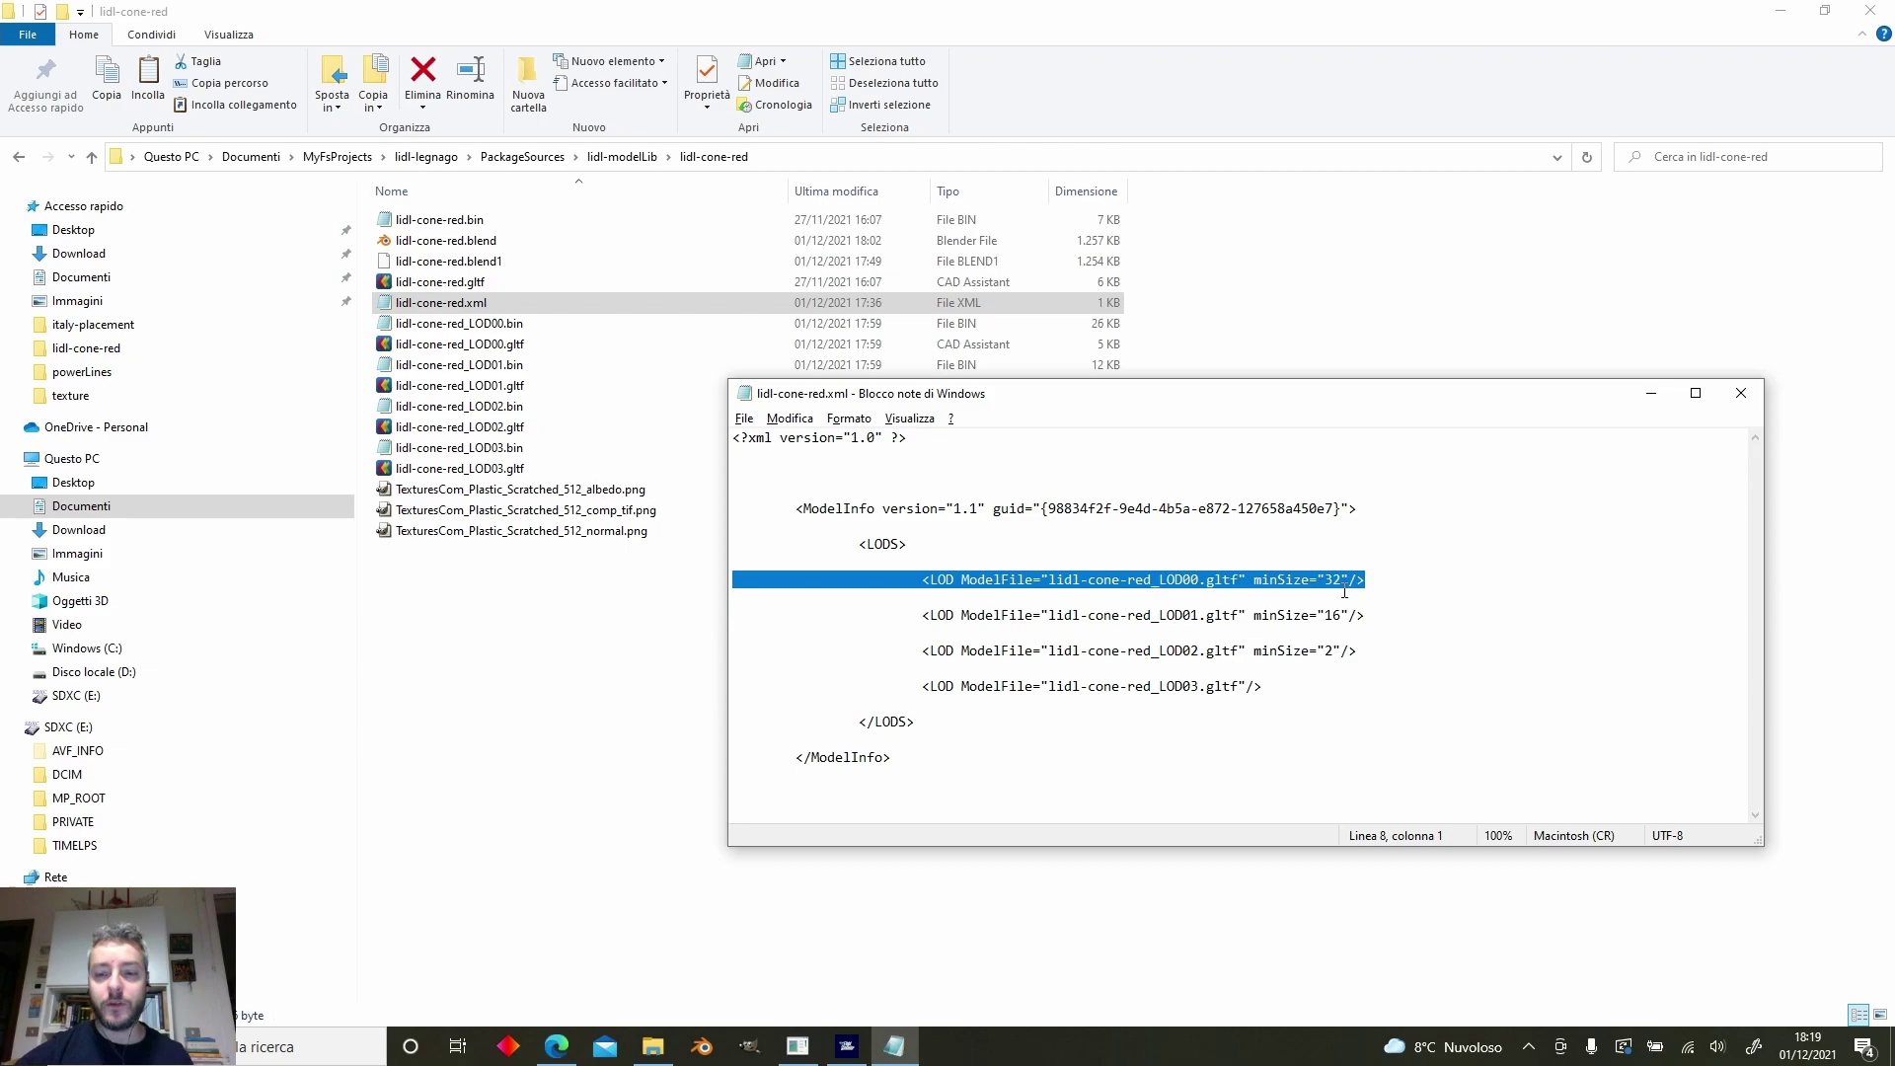
{"action": "left_click_drag", "start_coordinate": [1007, 614], "coordinate": [1369, 626]}
{"action": "left_click", "coordinate": [1371, 626]}
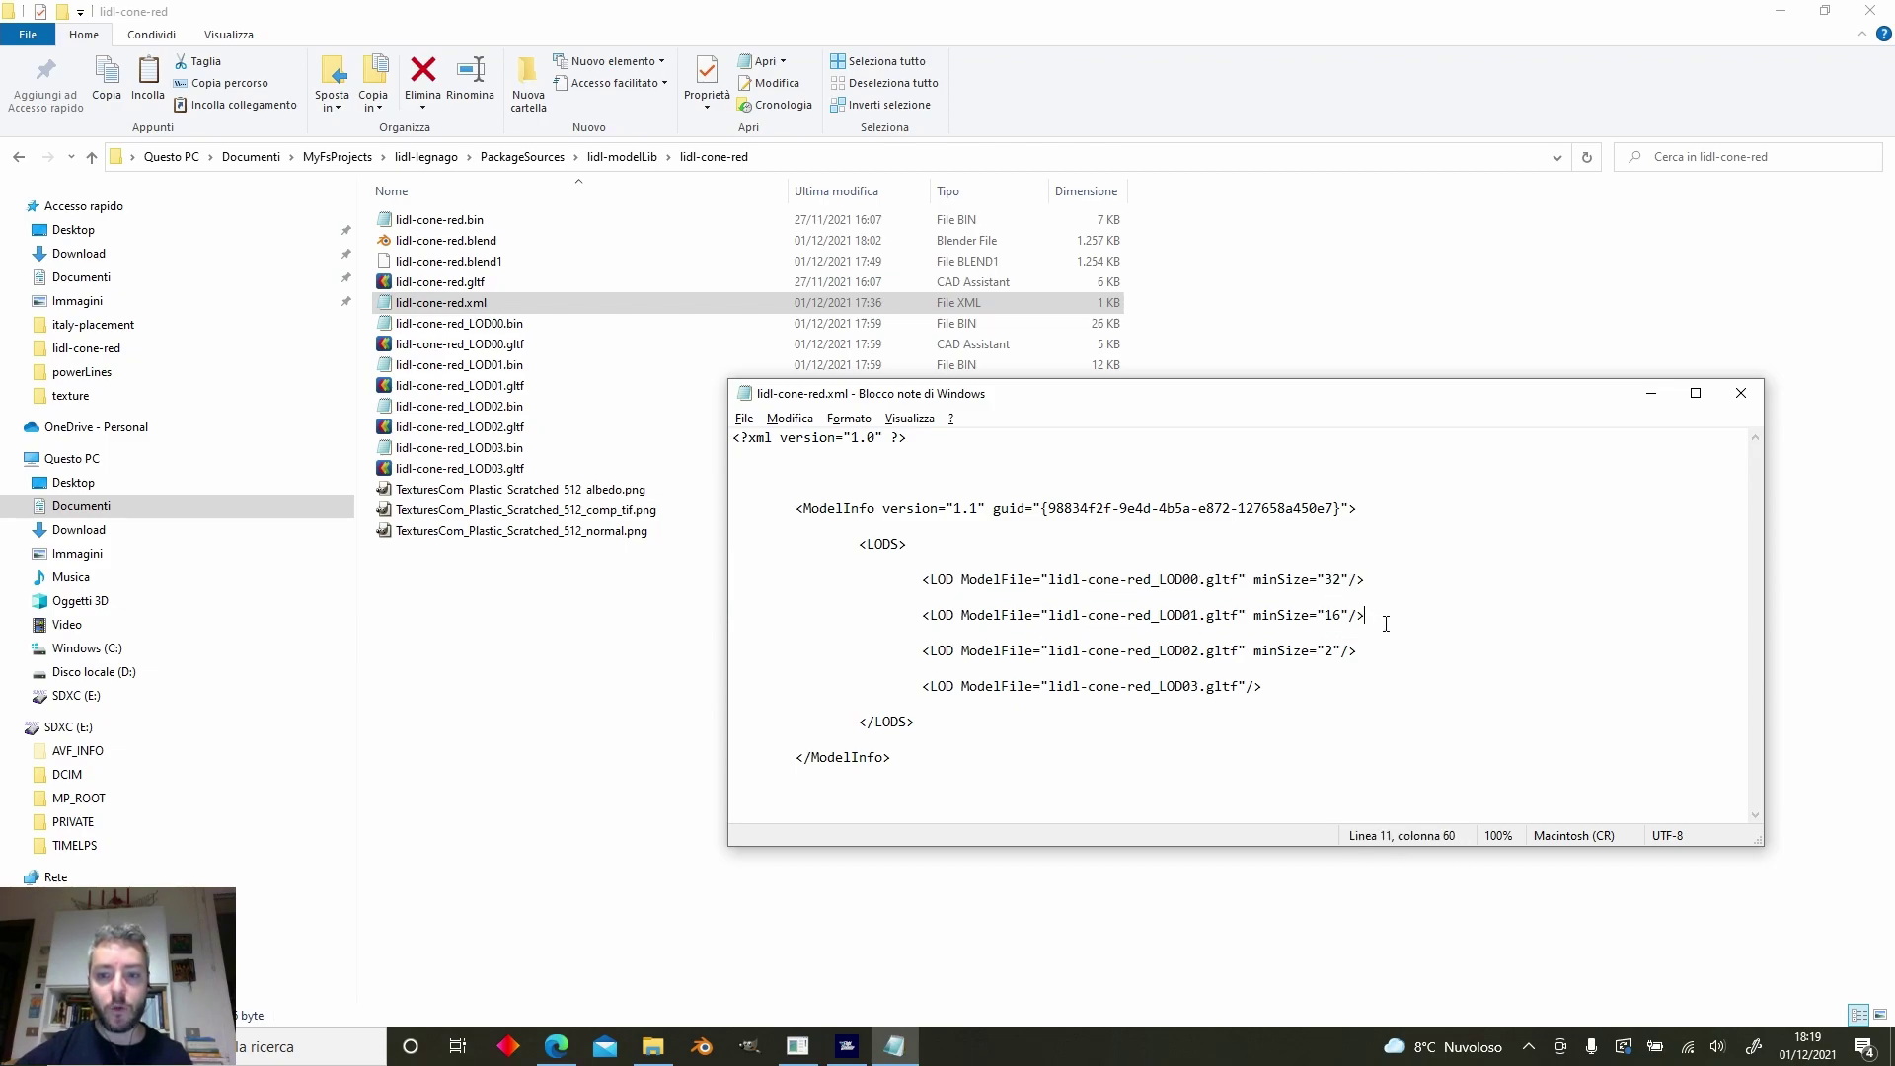
Return to Microsoft Flight Simulator and move the camera away from and towards the cone to check the change from LOD 1 to LOD 2.
{"action": "key", "text": "alt+Tab"}
{"action": "key", "text": "alt+Tab"}
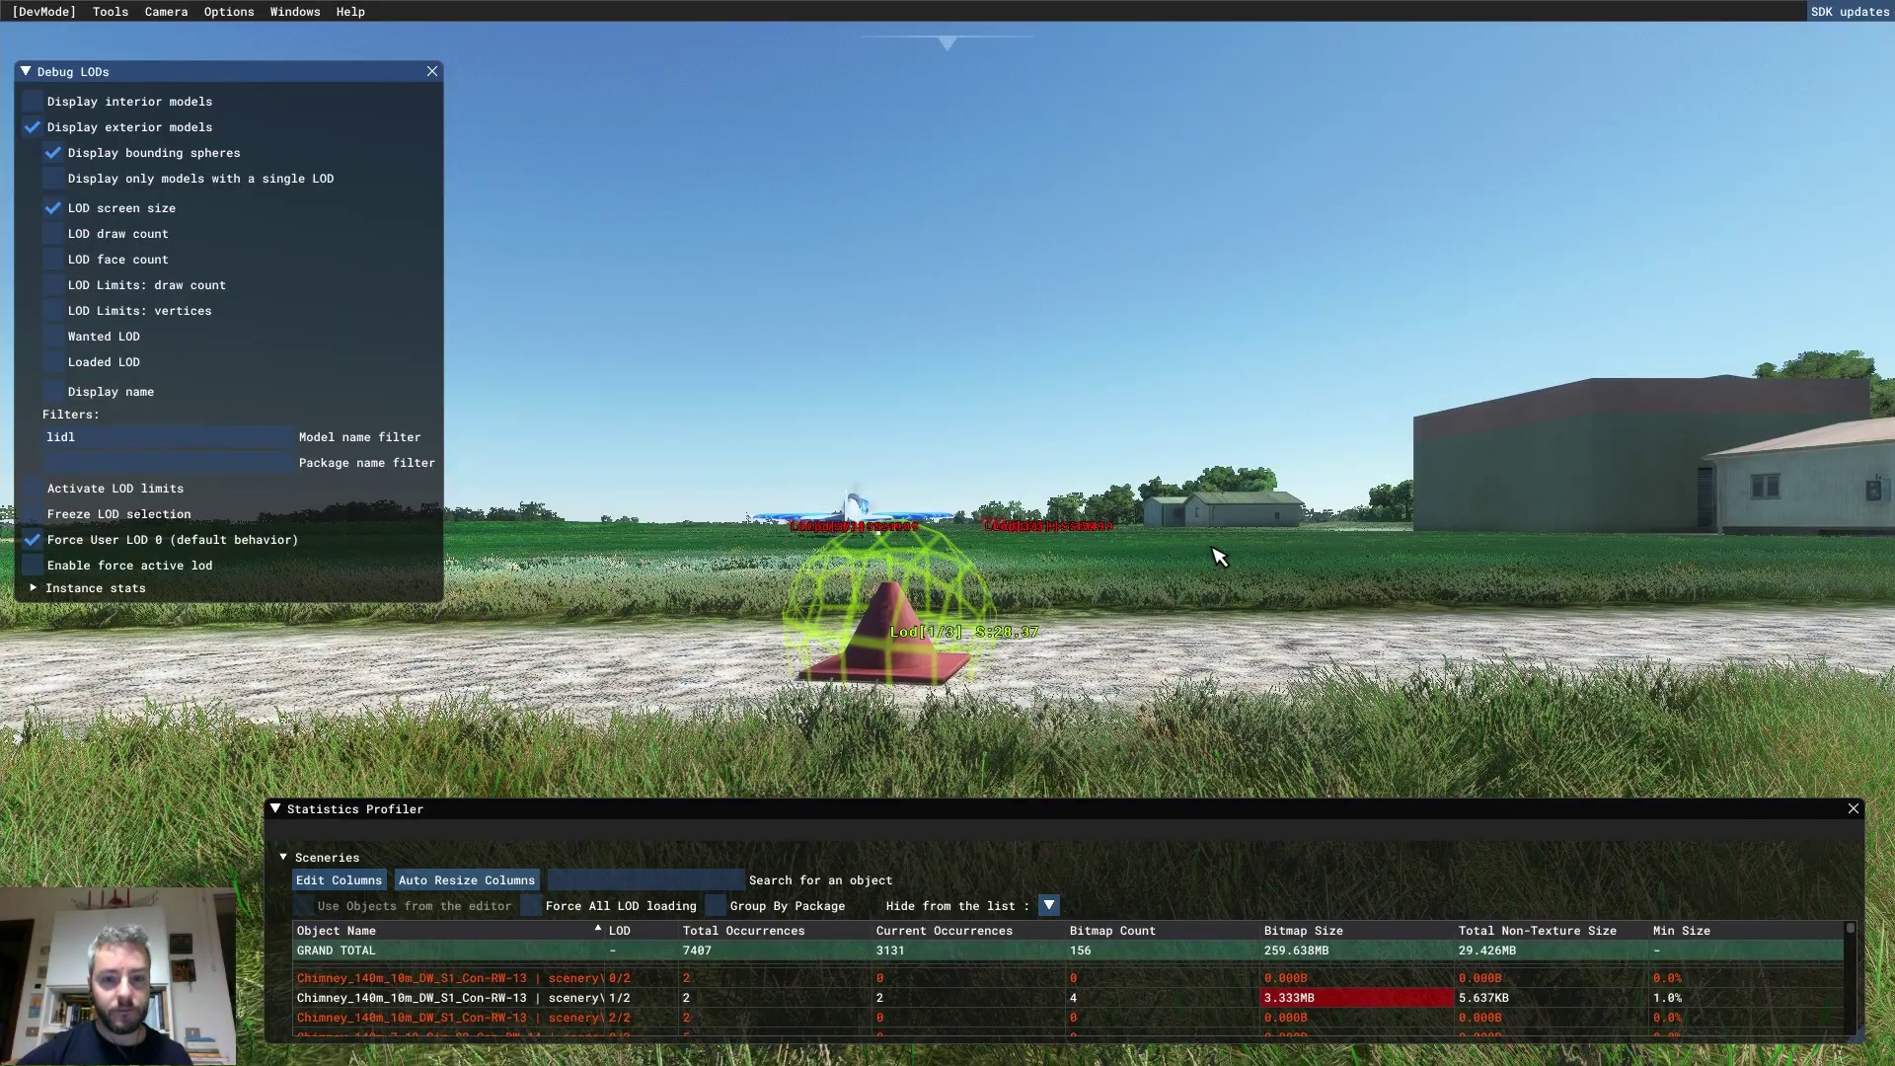
{"action": "key", "text": "s"}
{"action": "key", "text": "s"}
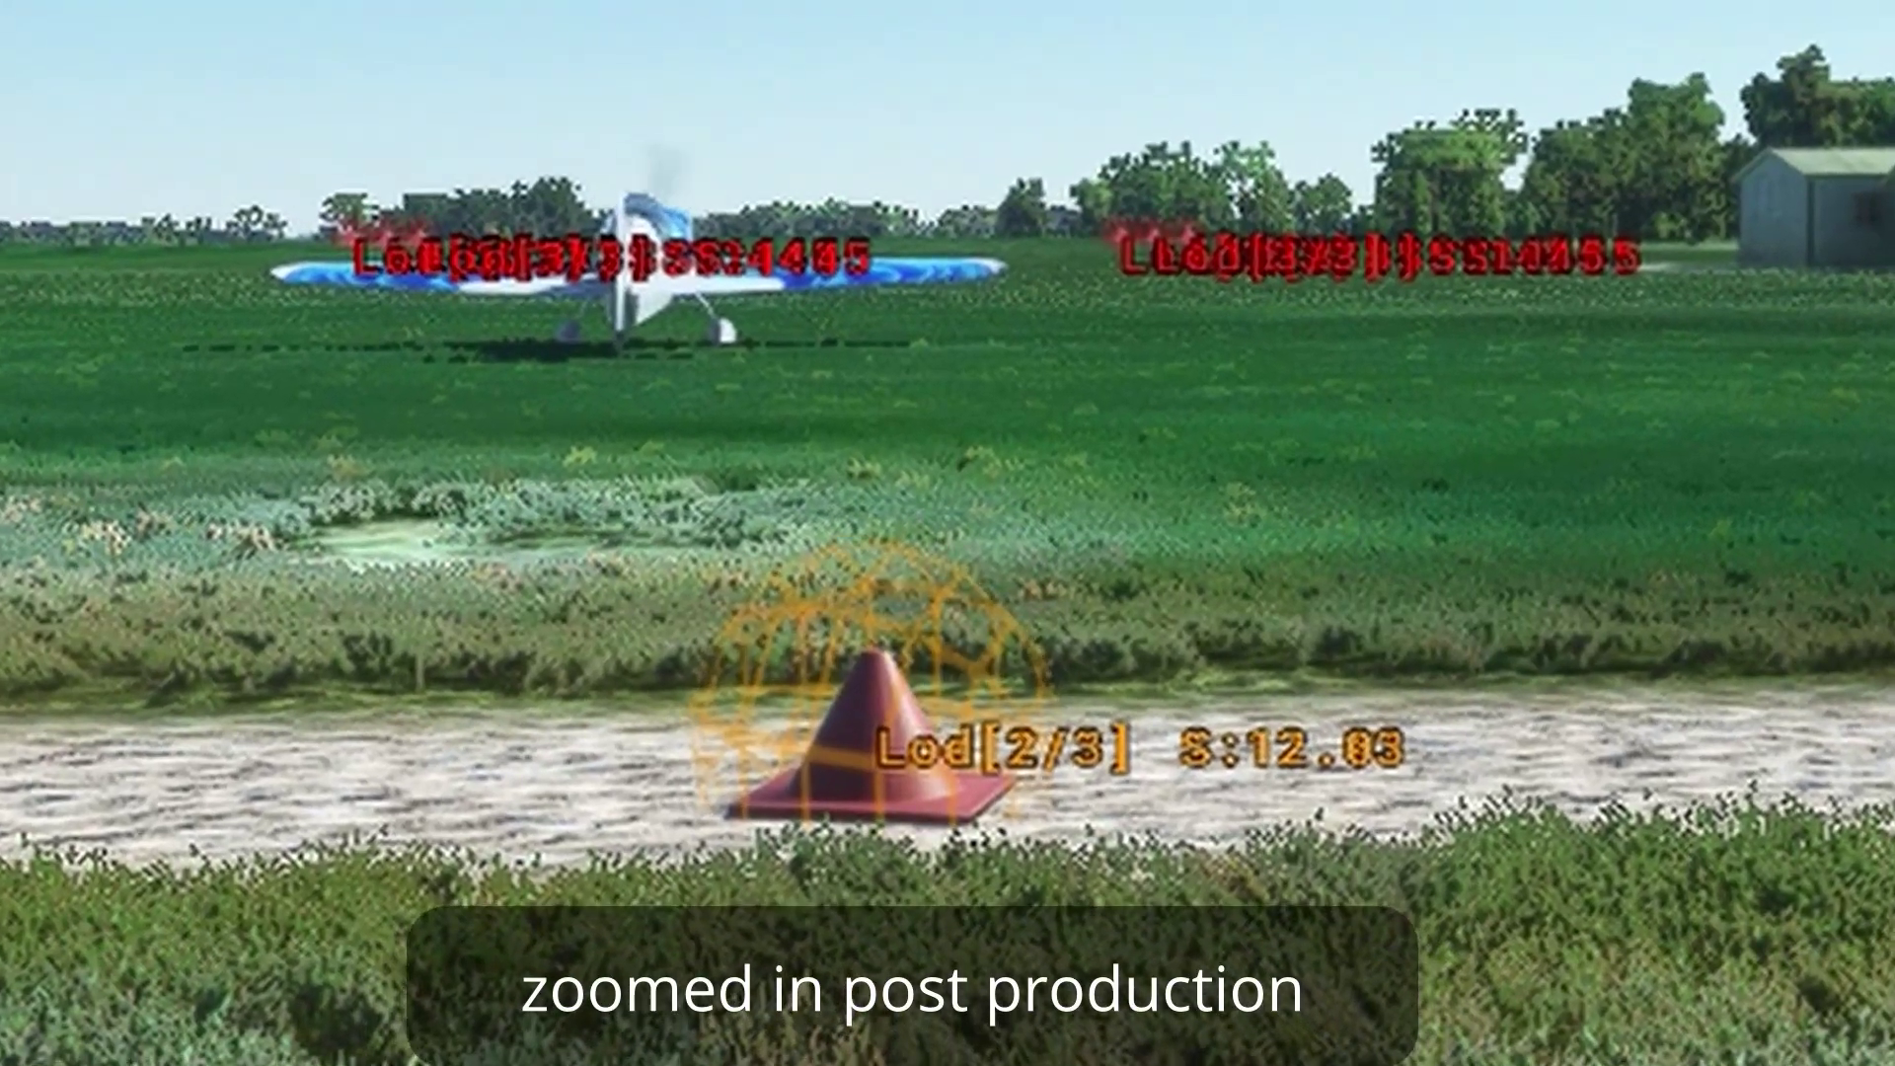
{"action": "key", "text": "w"}
{"action": "key", "text": "s"}
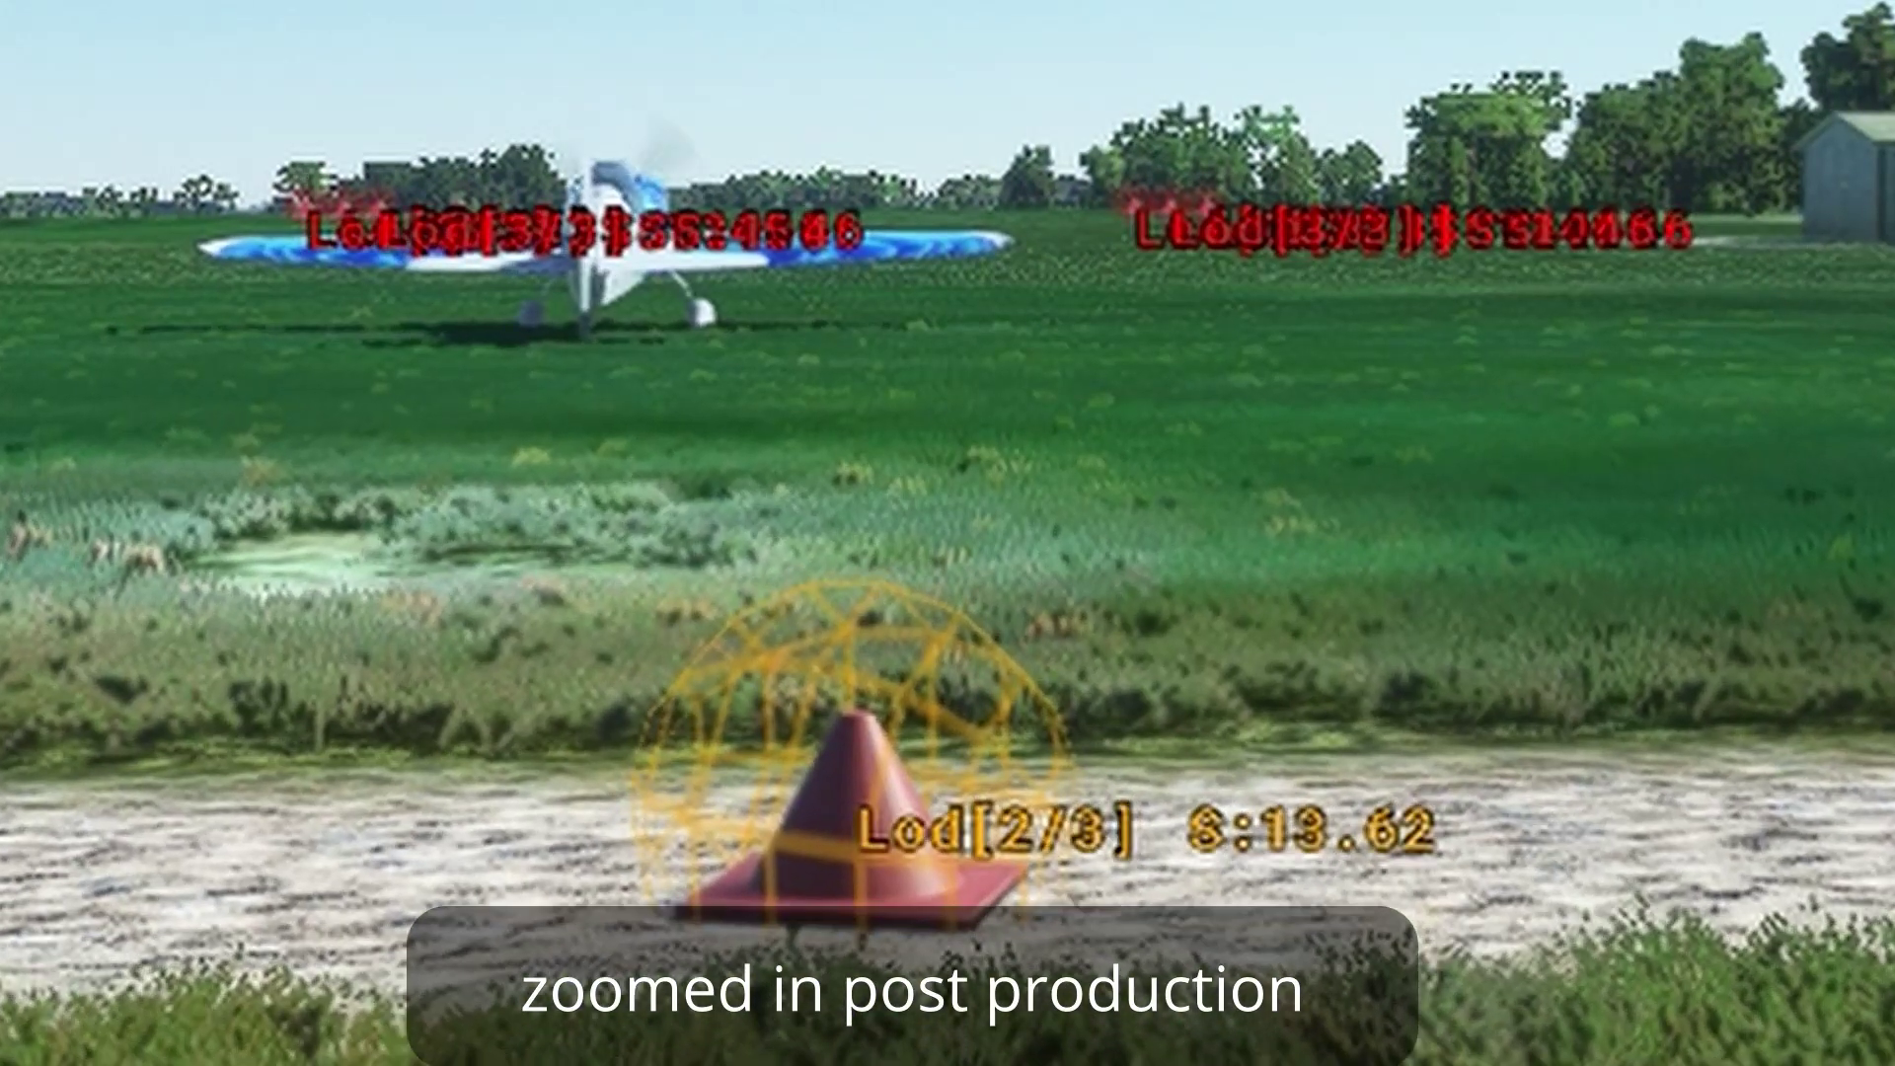
{"action": "key", "text": "s"}
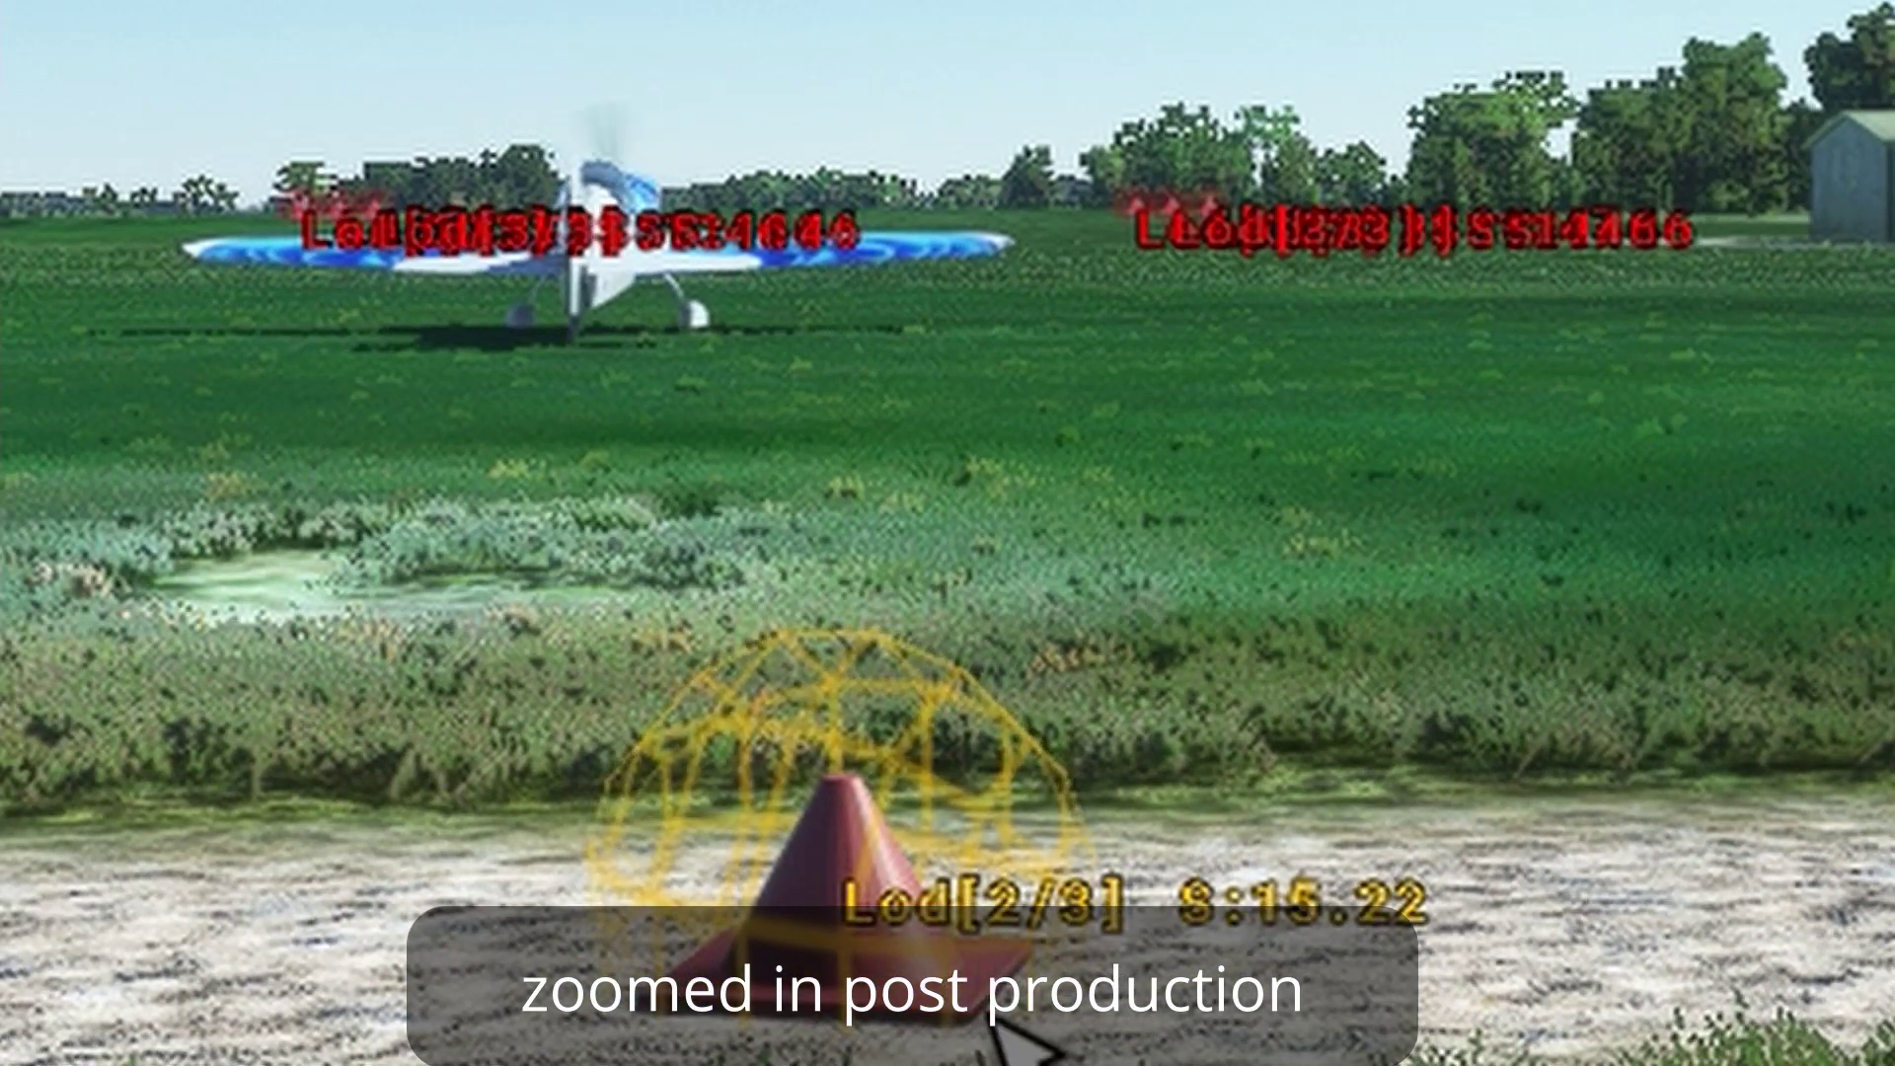
Review the minSize entries in the XML file once more and return to Microsoft Flight Simulator.
{"action": "key", "text": "alt+Tab"}
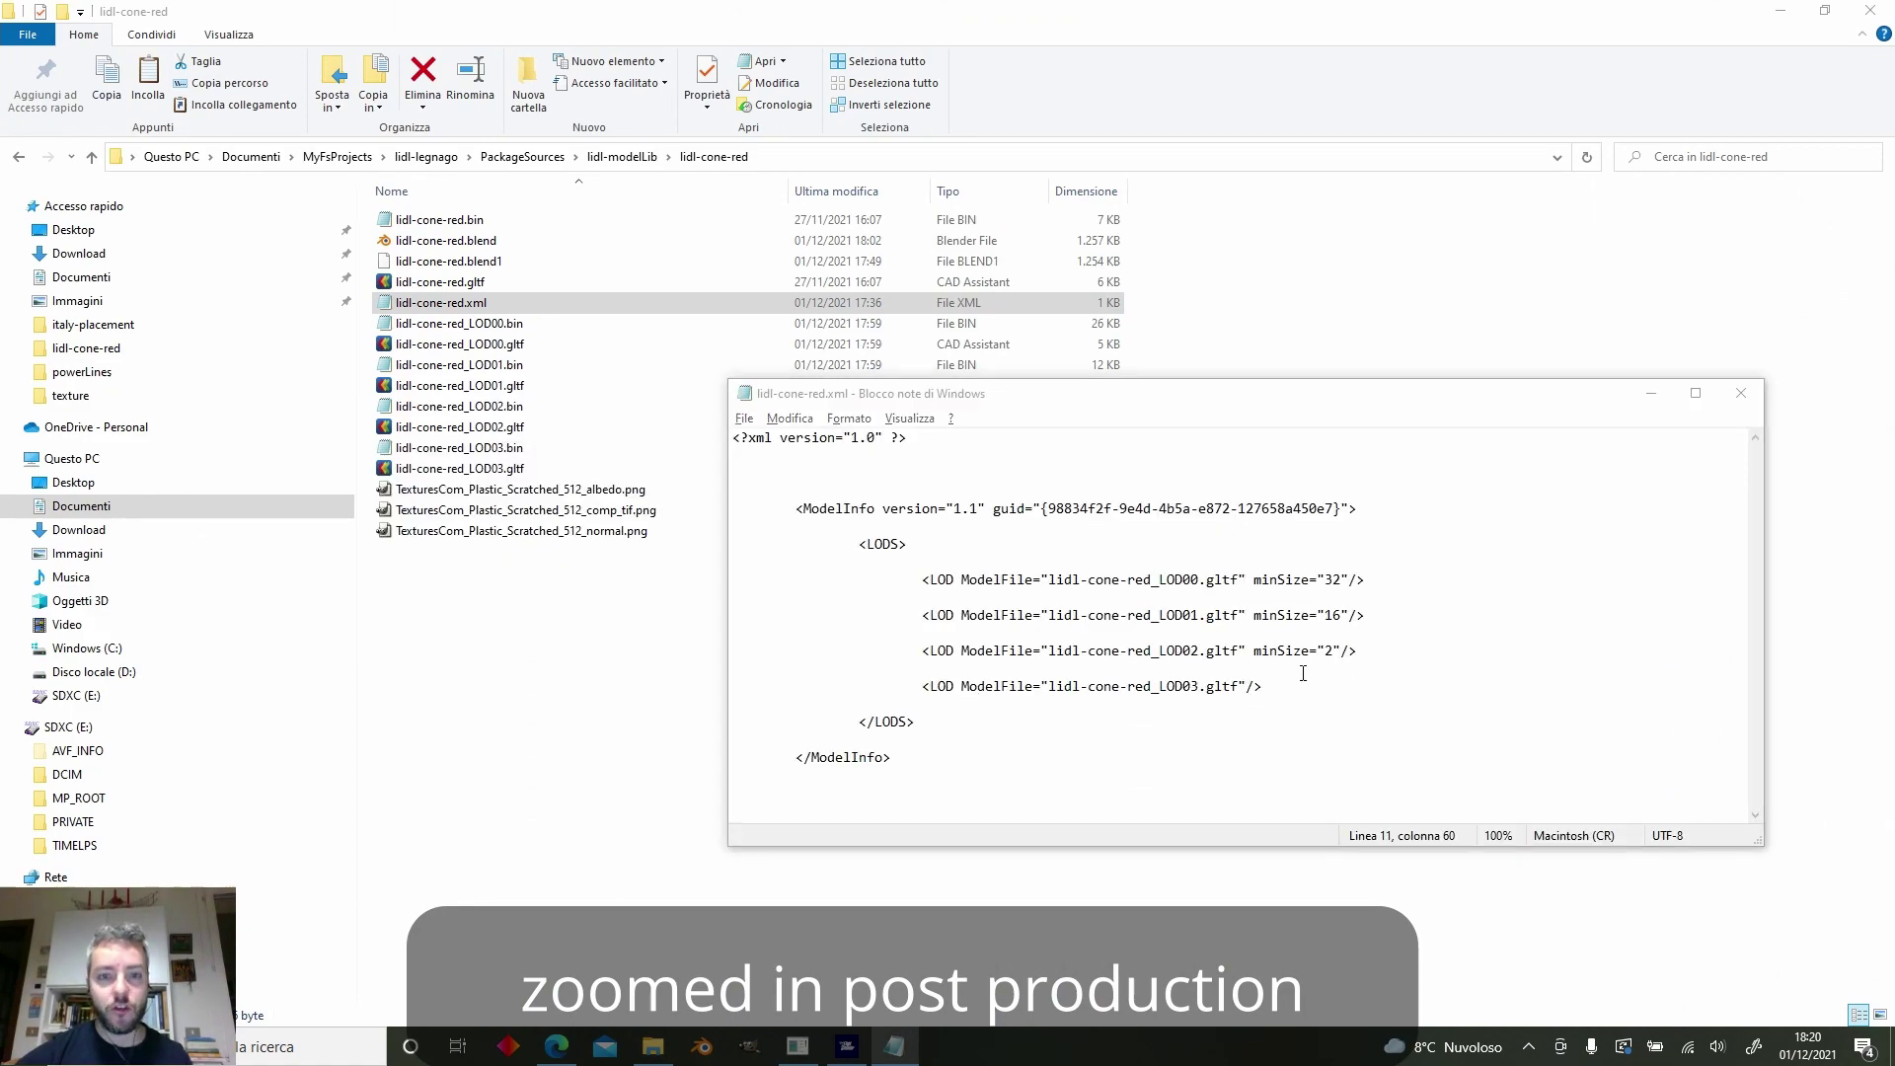
{"action": "key", "text": "alt+Tab"}
{"action": "key", "text": "alt+Tab"}
{"action": "key", "text": "Tab"}
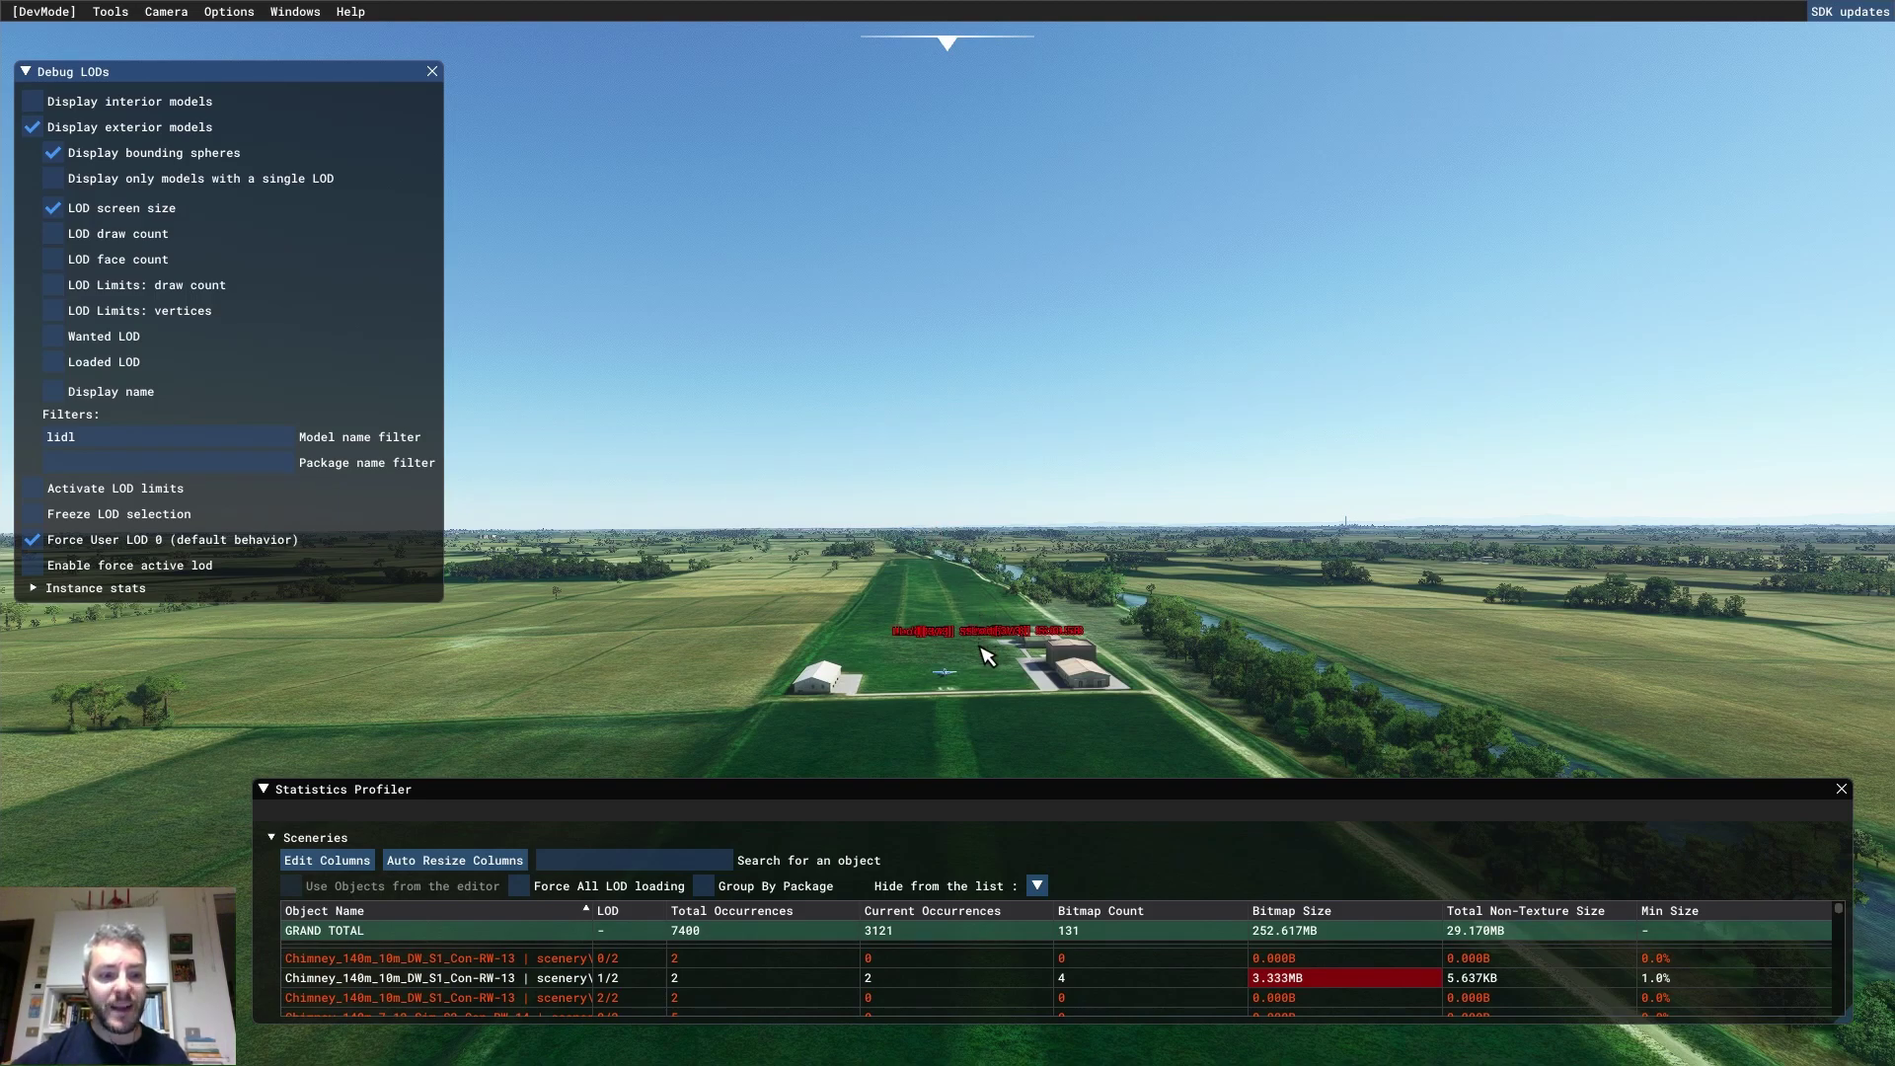
Bring the camera back to the cone and examine the bitmap and minimum sizes of each lidl-cone-red LOD in the Statistics Profiler filtered by lidl.
{"action": "key", "text": "w"}
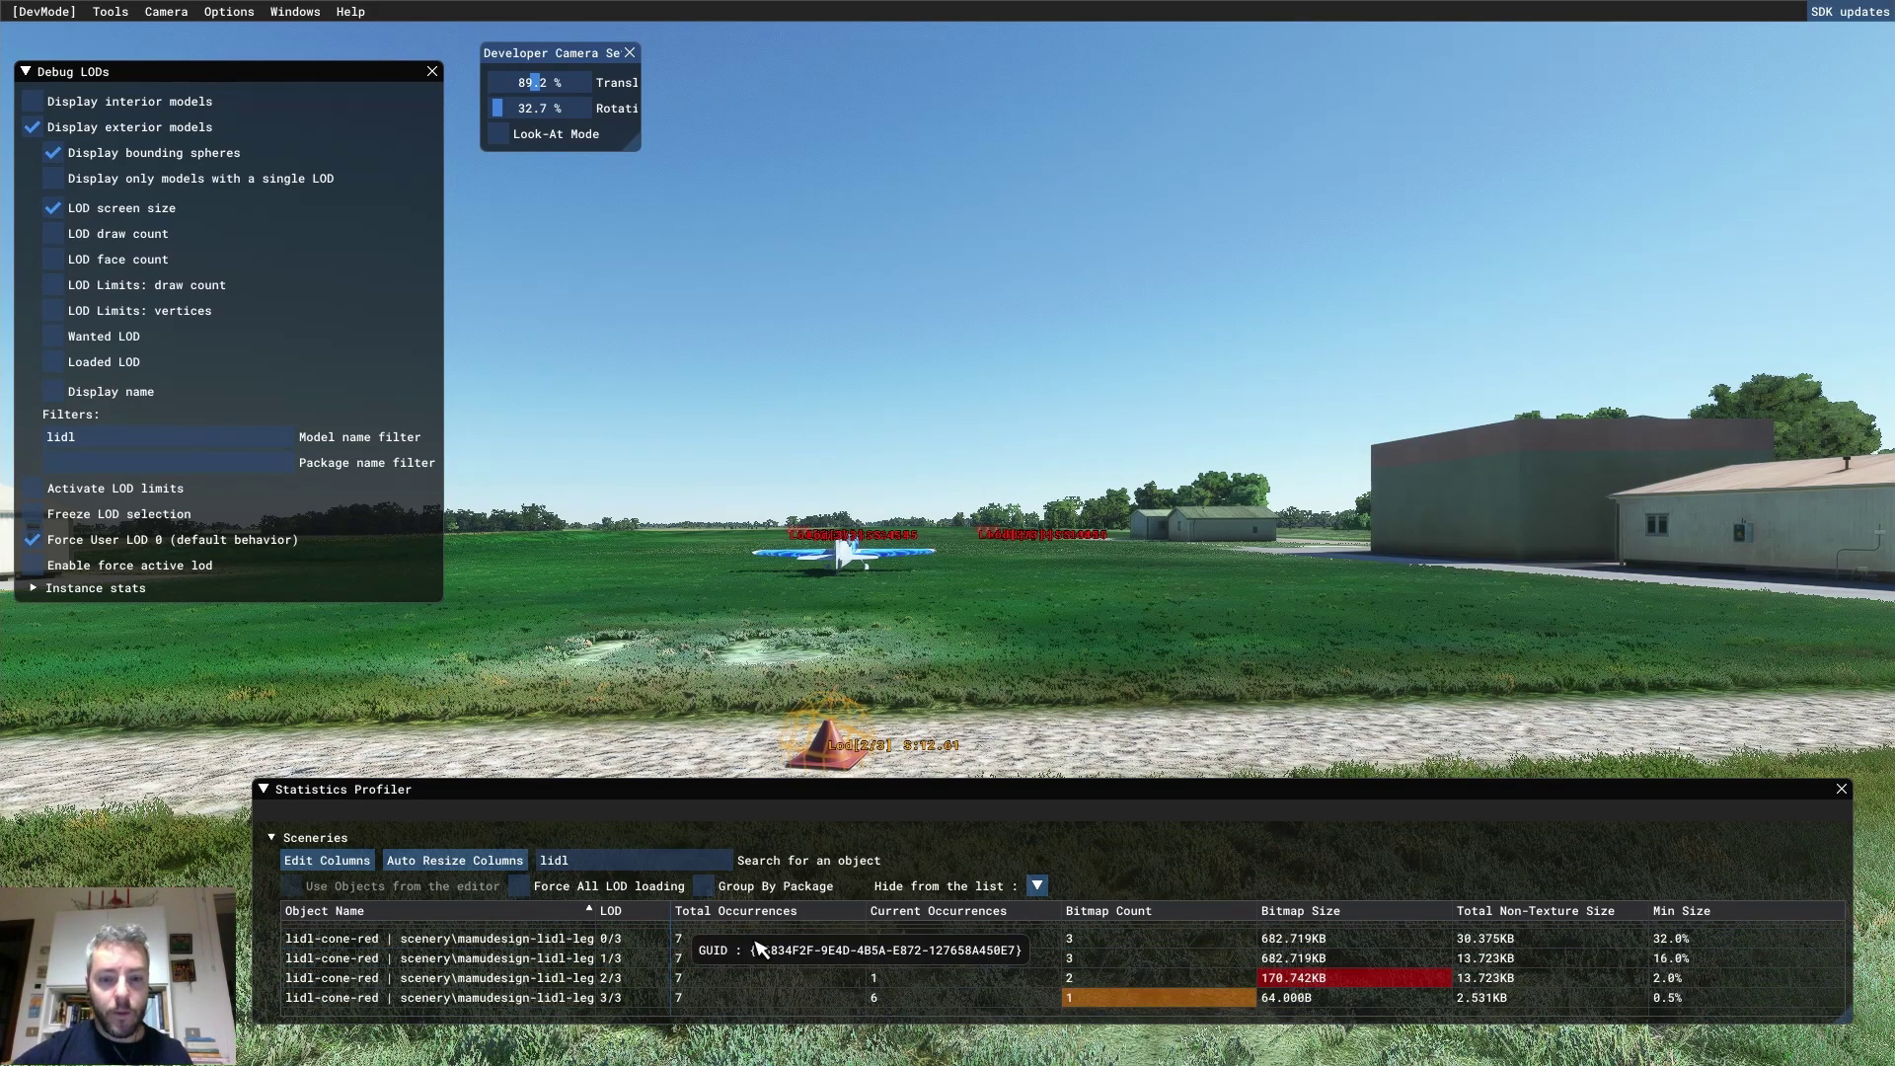
{"action": "left_click", "coordinate": [1283, 957]}
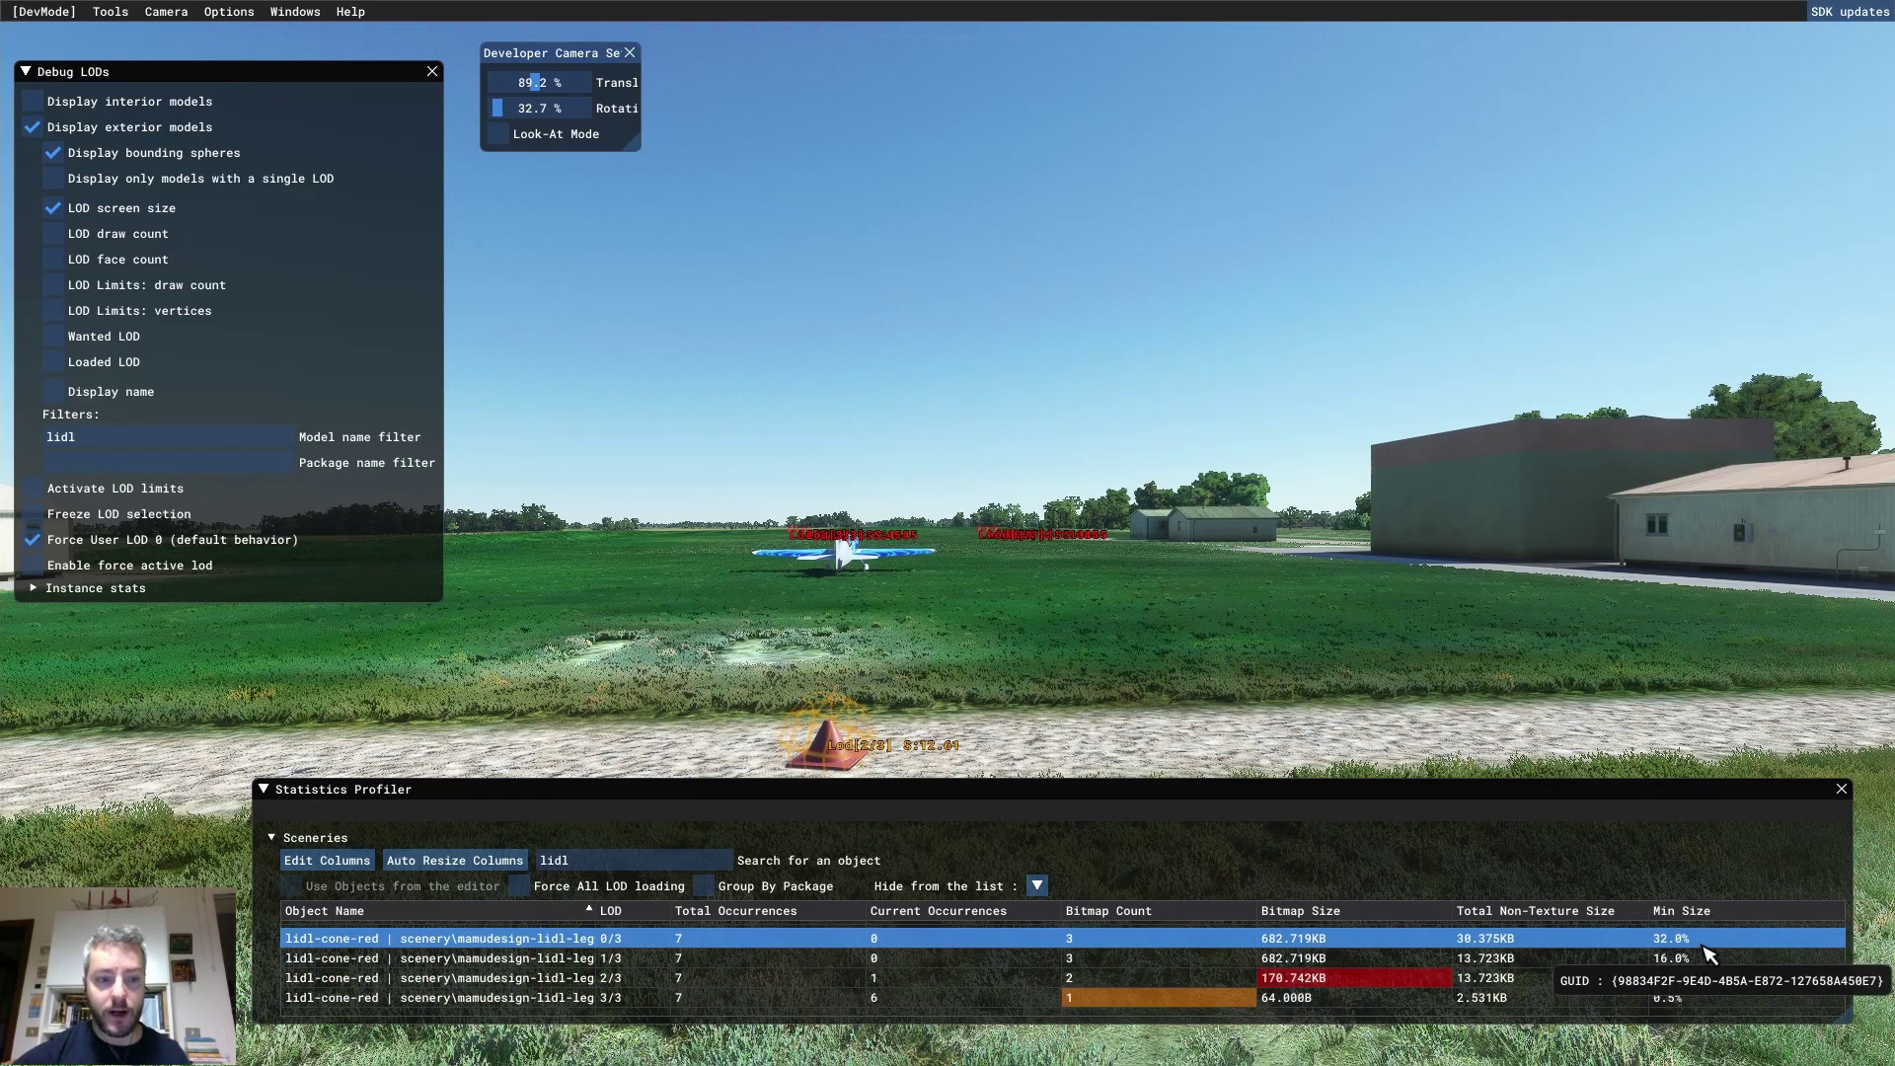
{"action": "left_click", "coordinate": [1692, 999]}
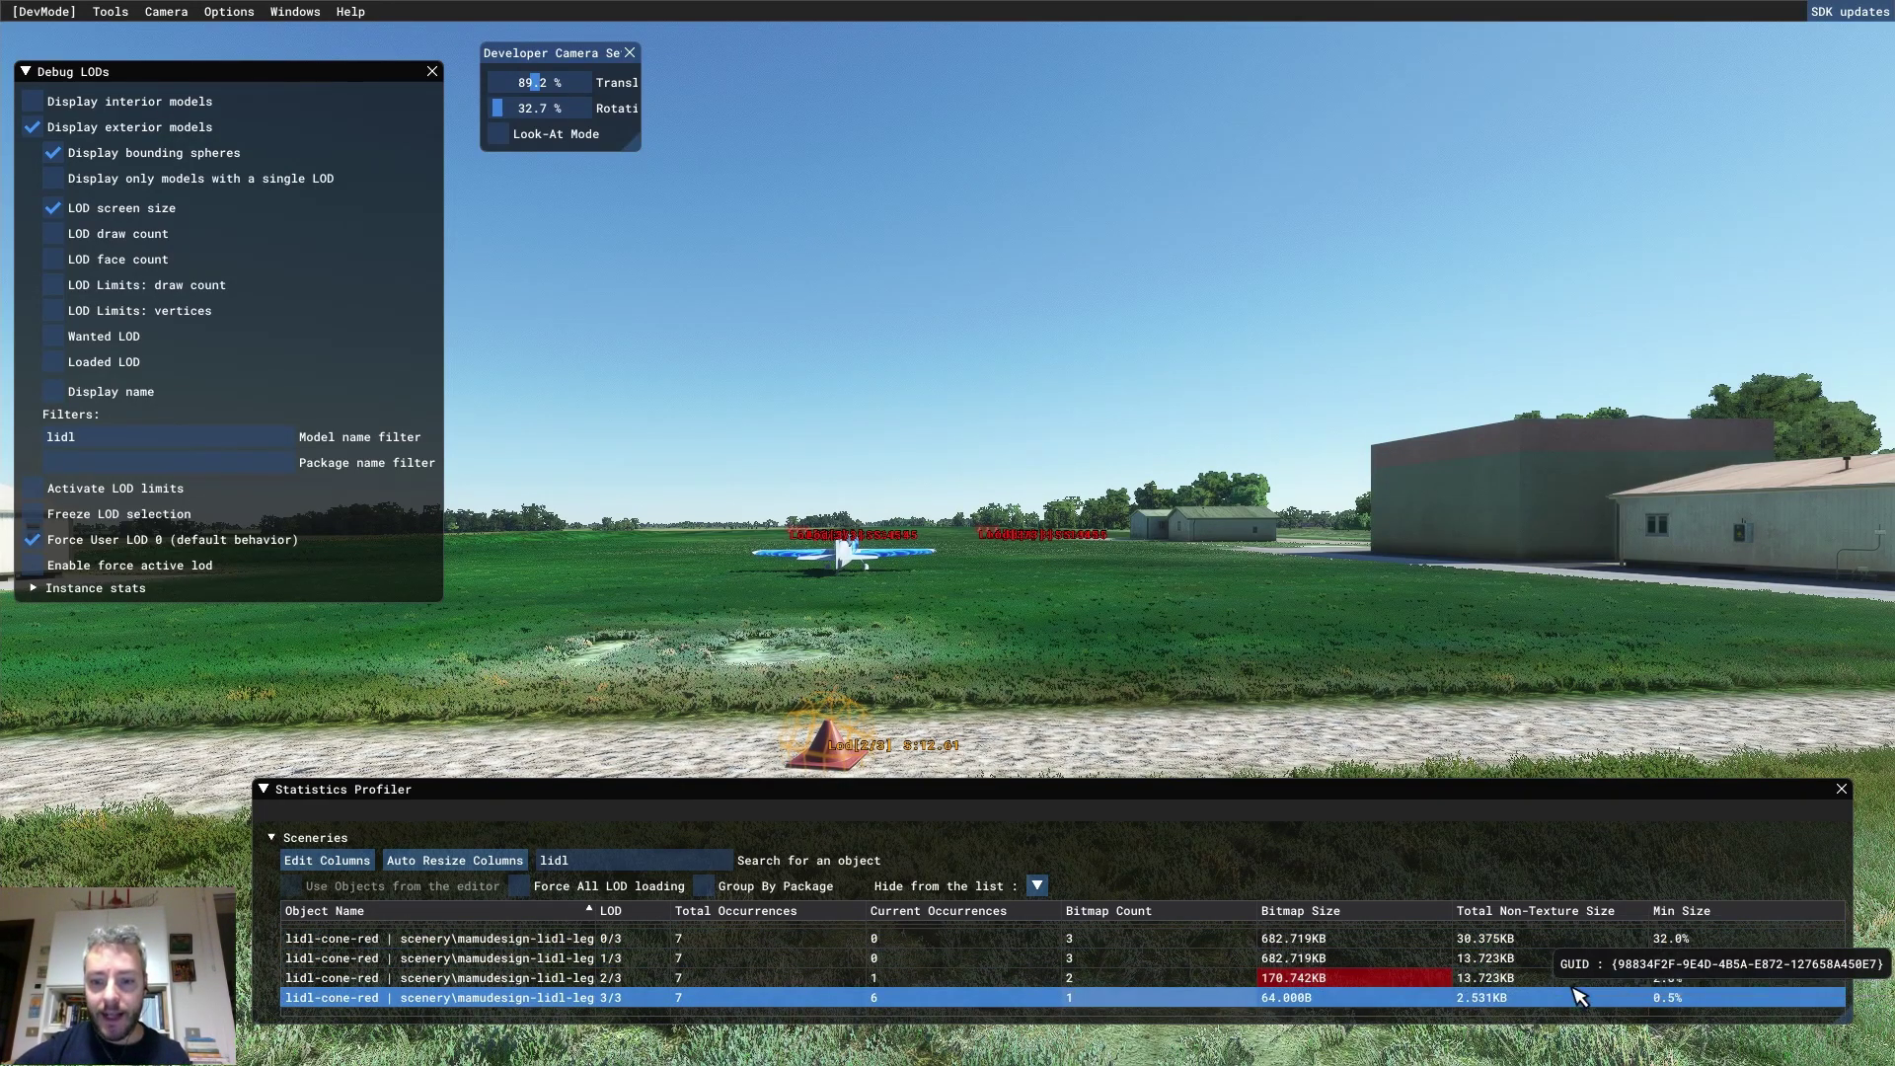
{"action": "left_click", "coordinate": [1293, 979]}
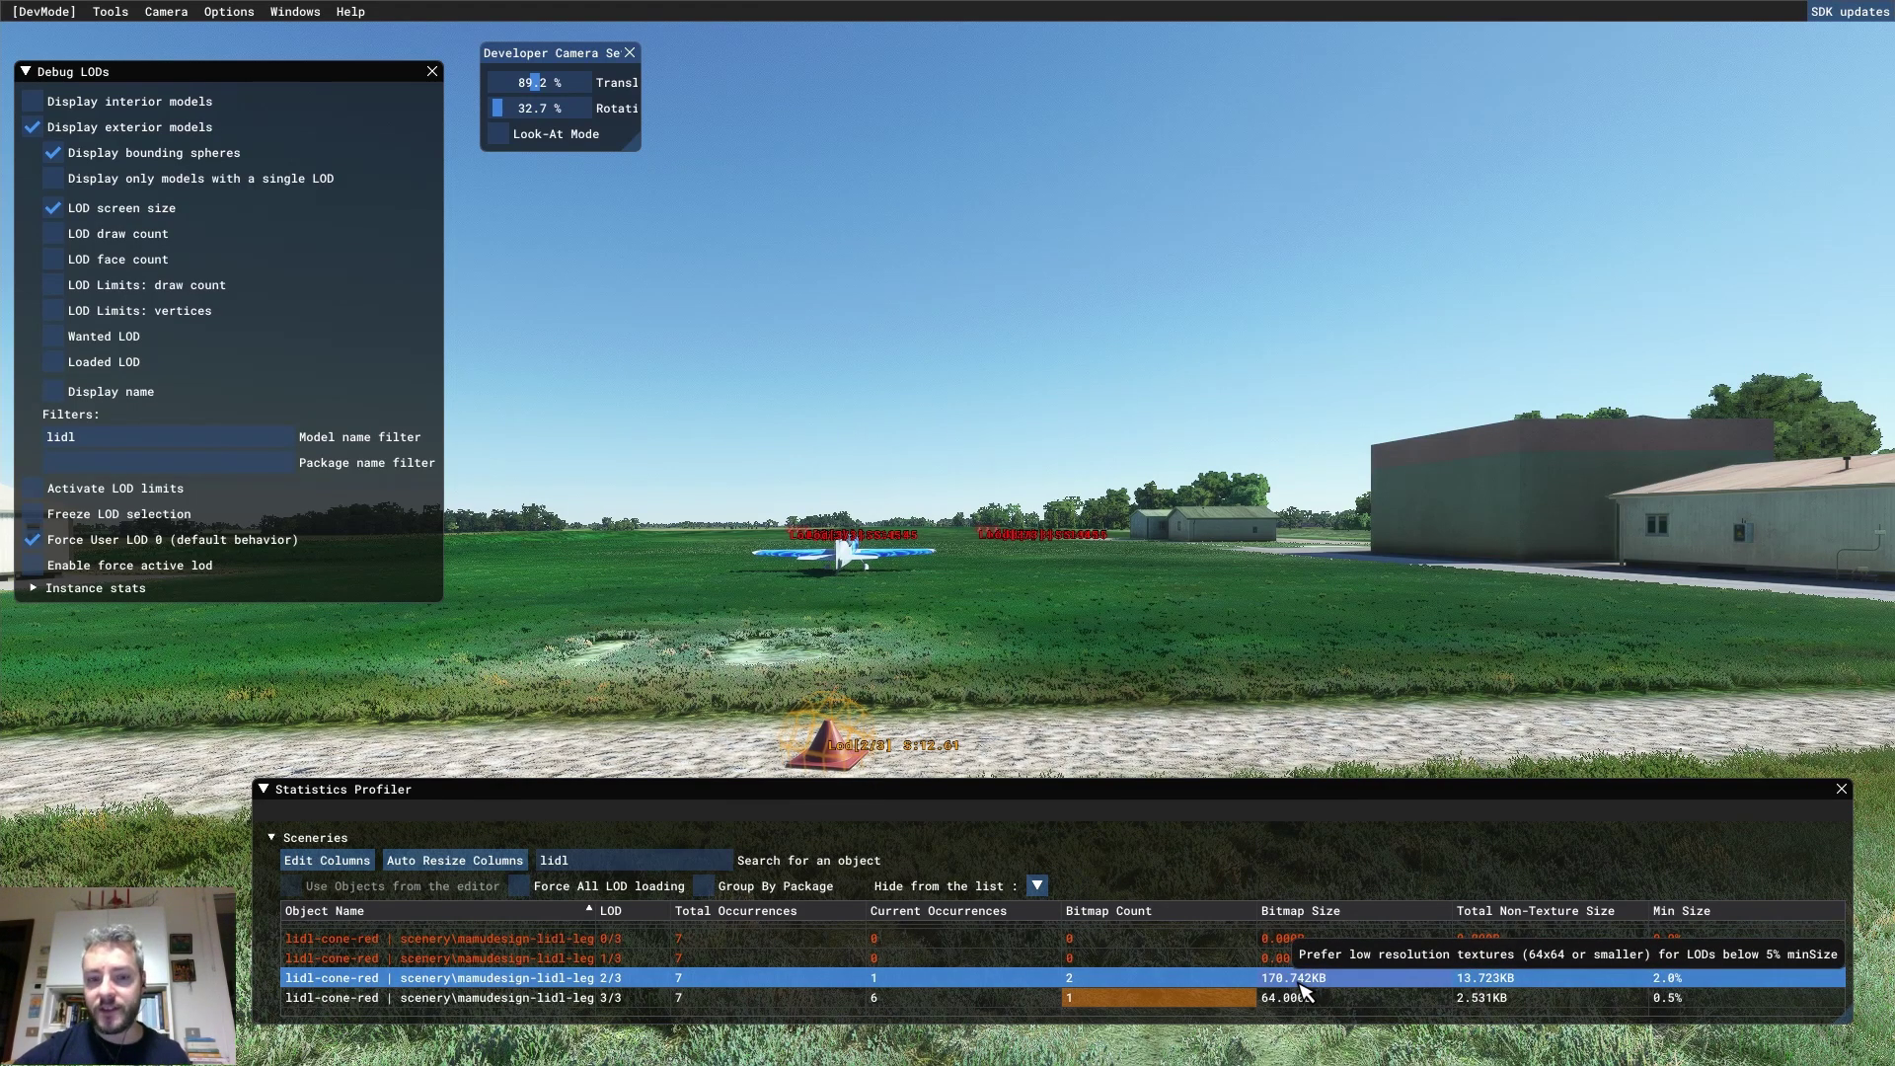
Move the camera far back and upwards from the cone to check the change from LOD 2 to LOD 3 in the Statistics Profiler.
{"action": "key", "text": "s"}
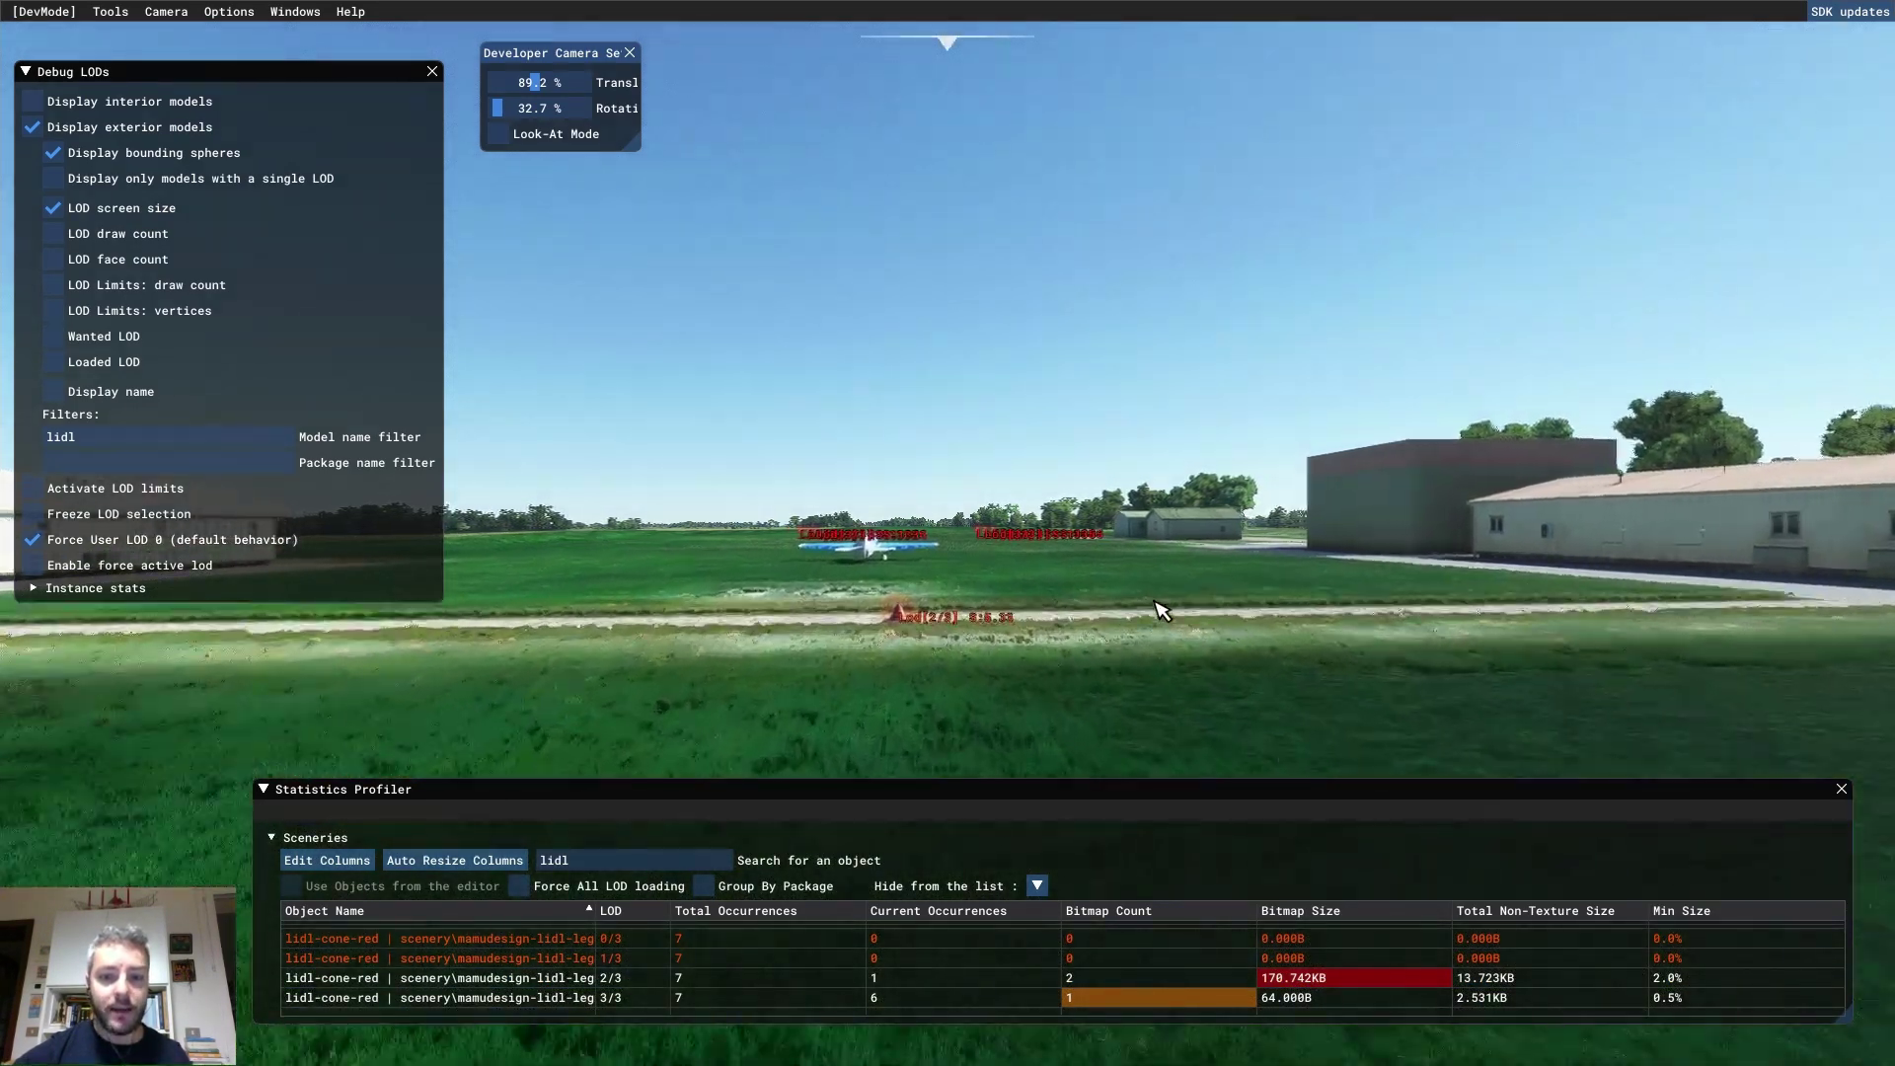
{"action": "key", "text": "w"}
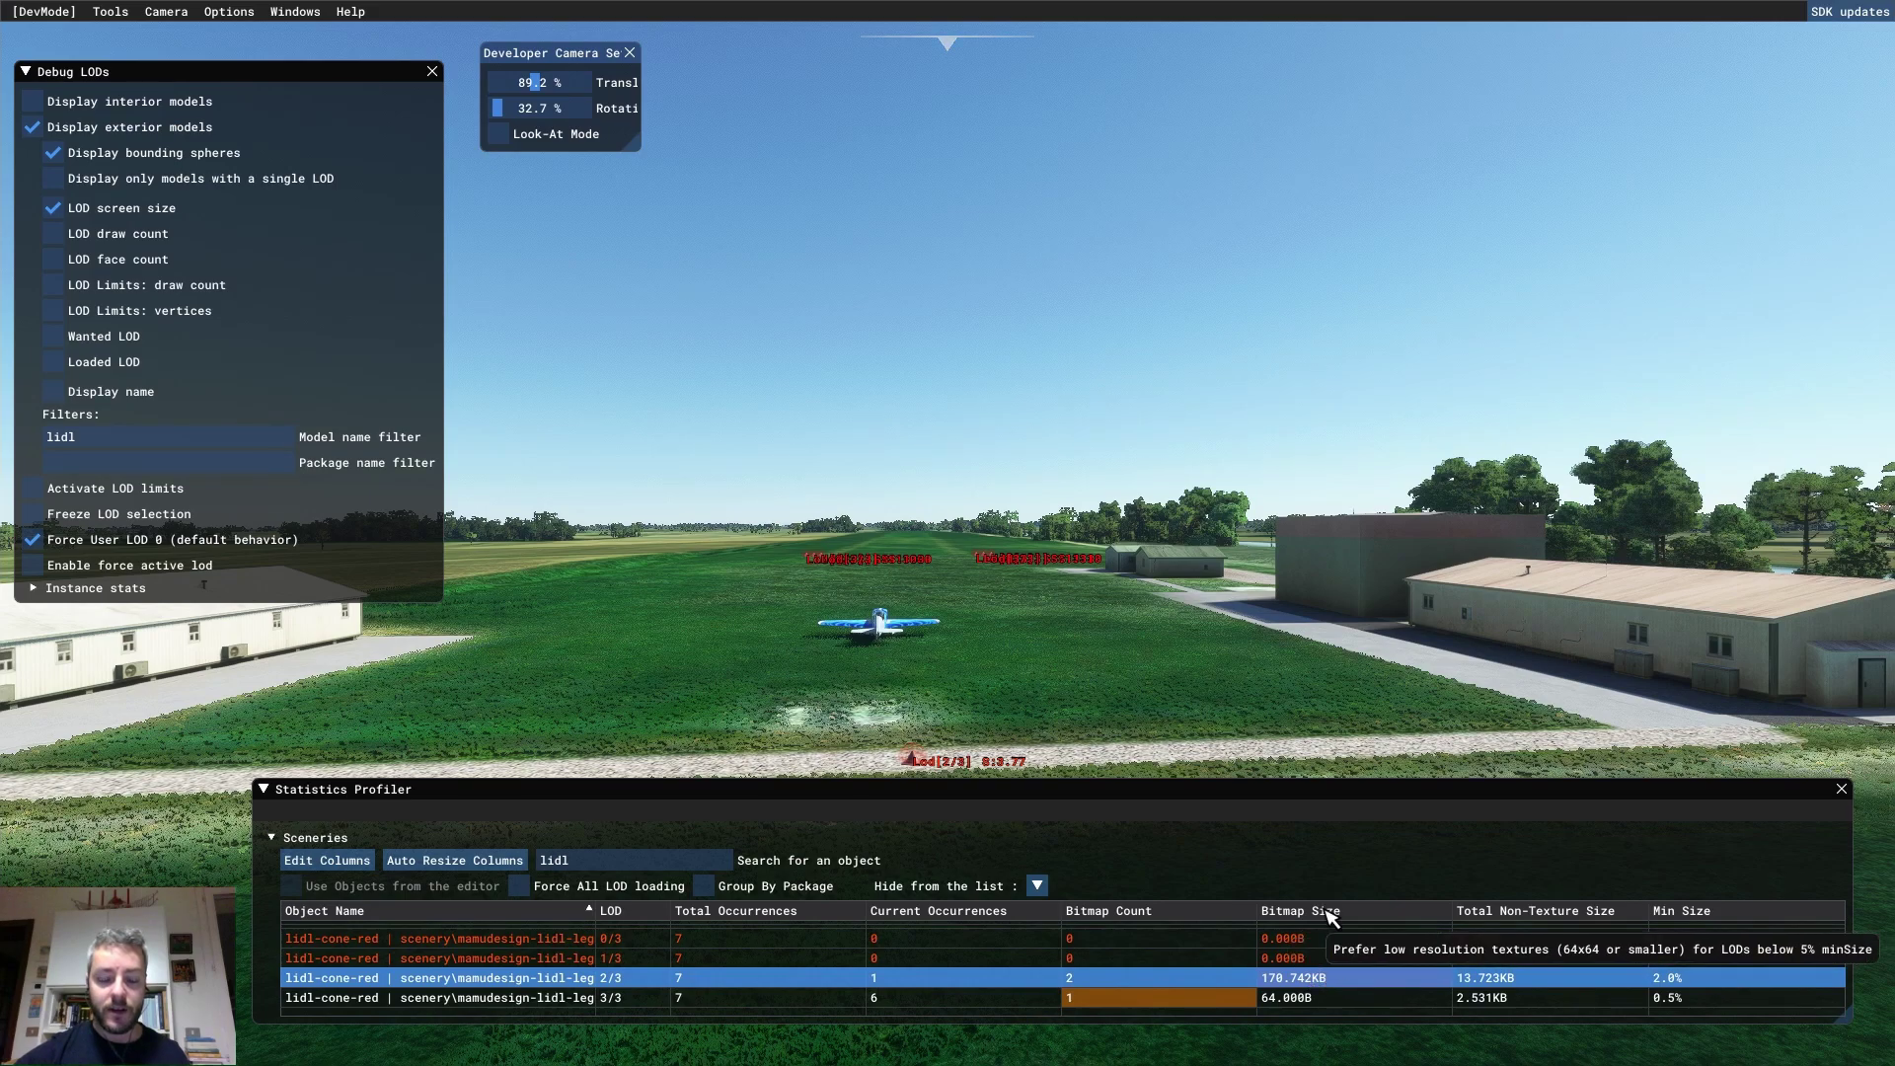
{"action": "key", "text": "s"}
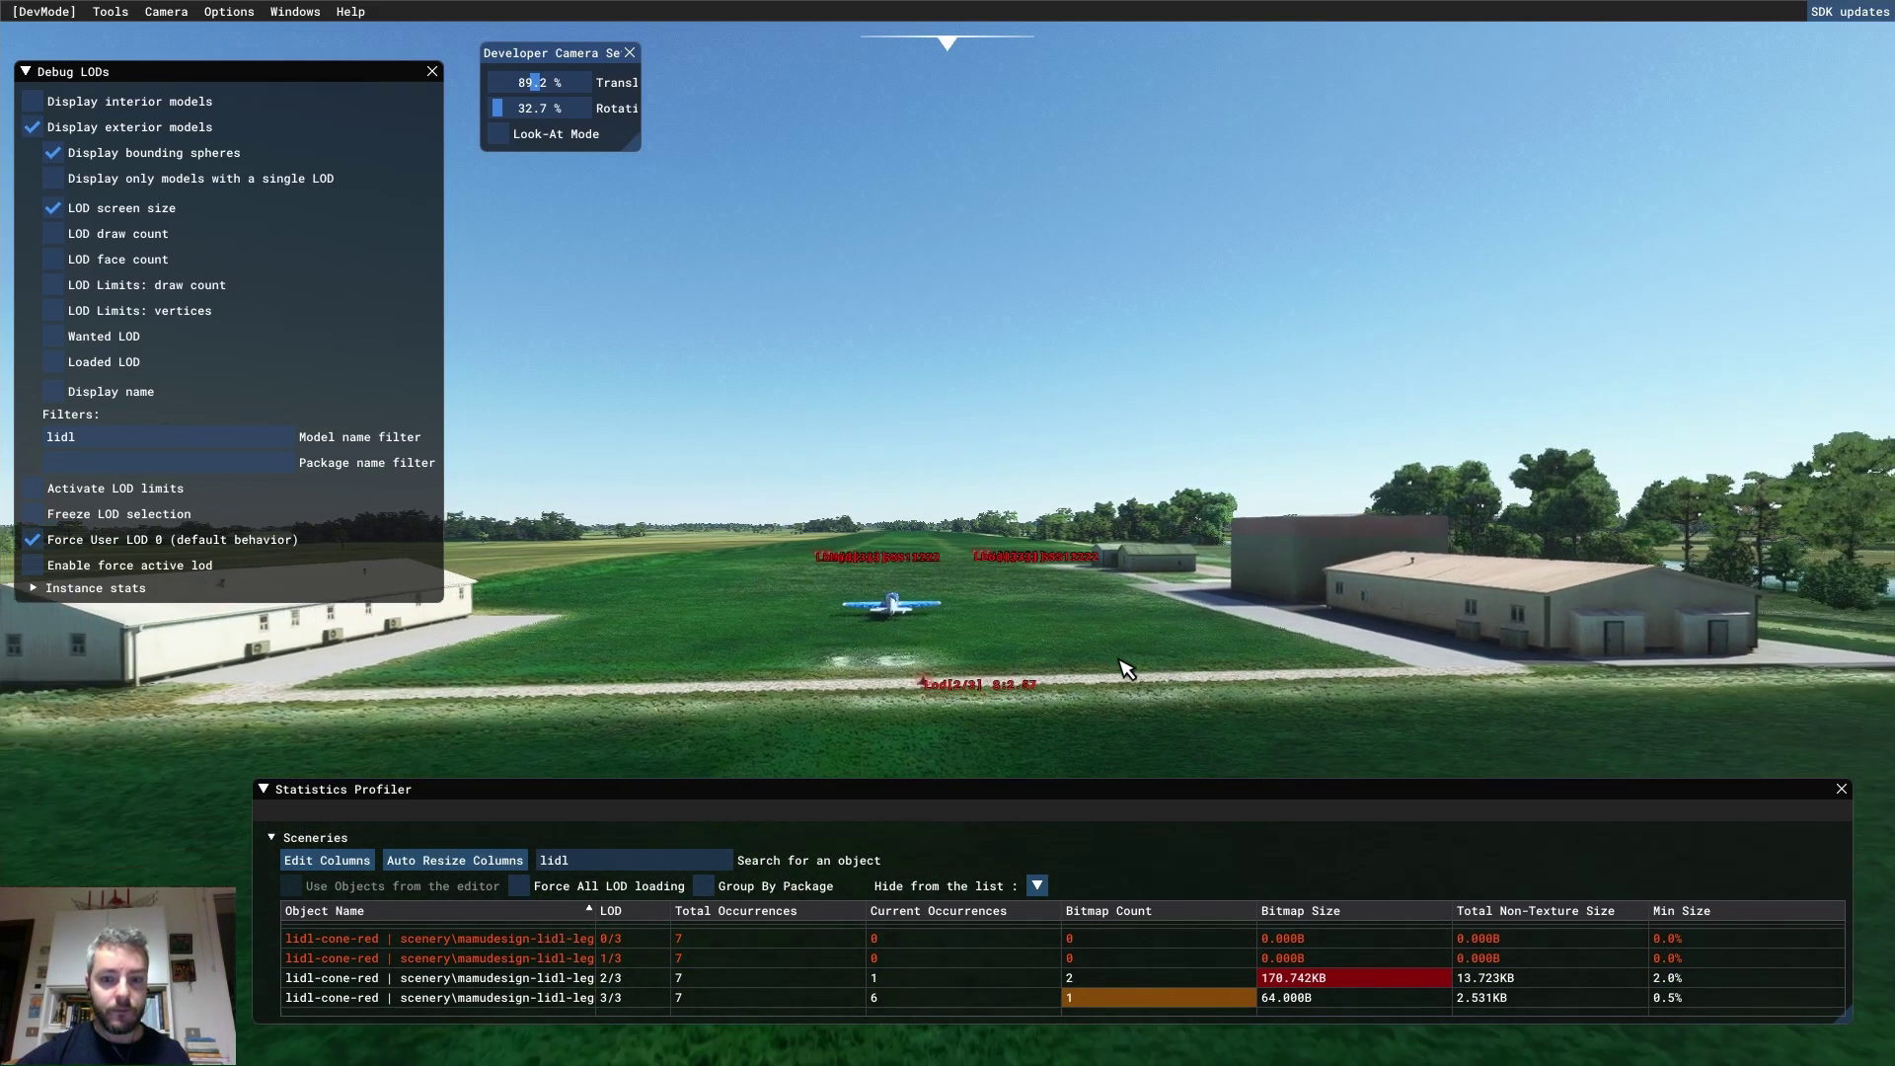
{"action": "key", "text": "s"}
{"action": "key", "text": "r"}
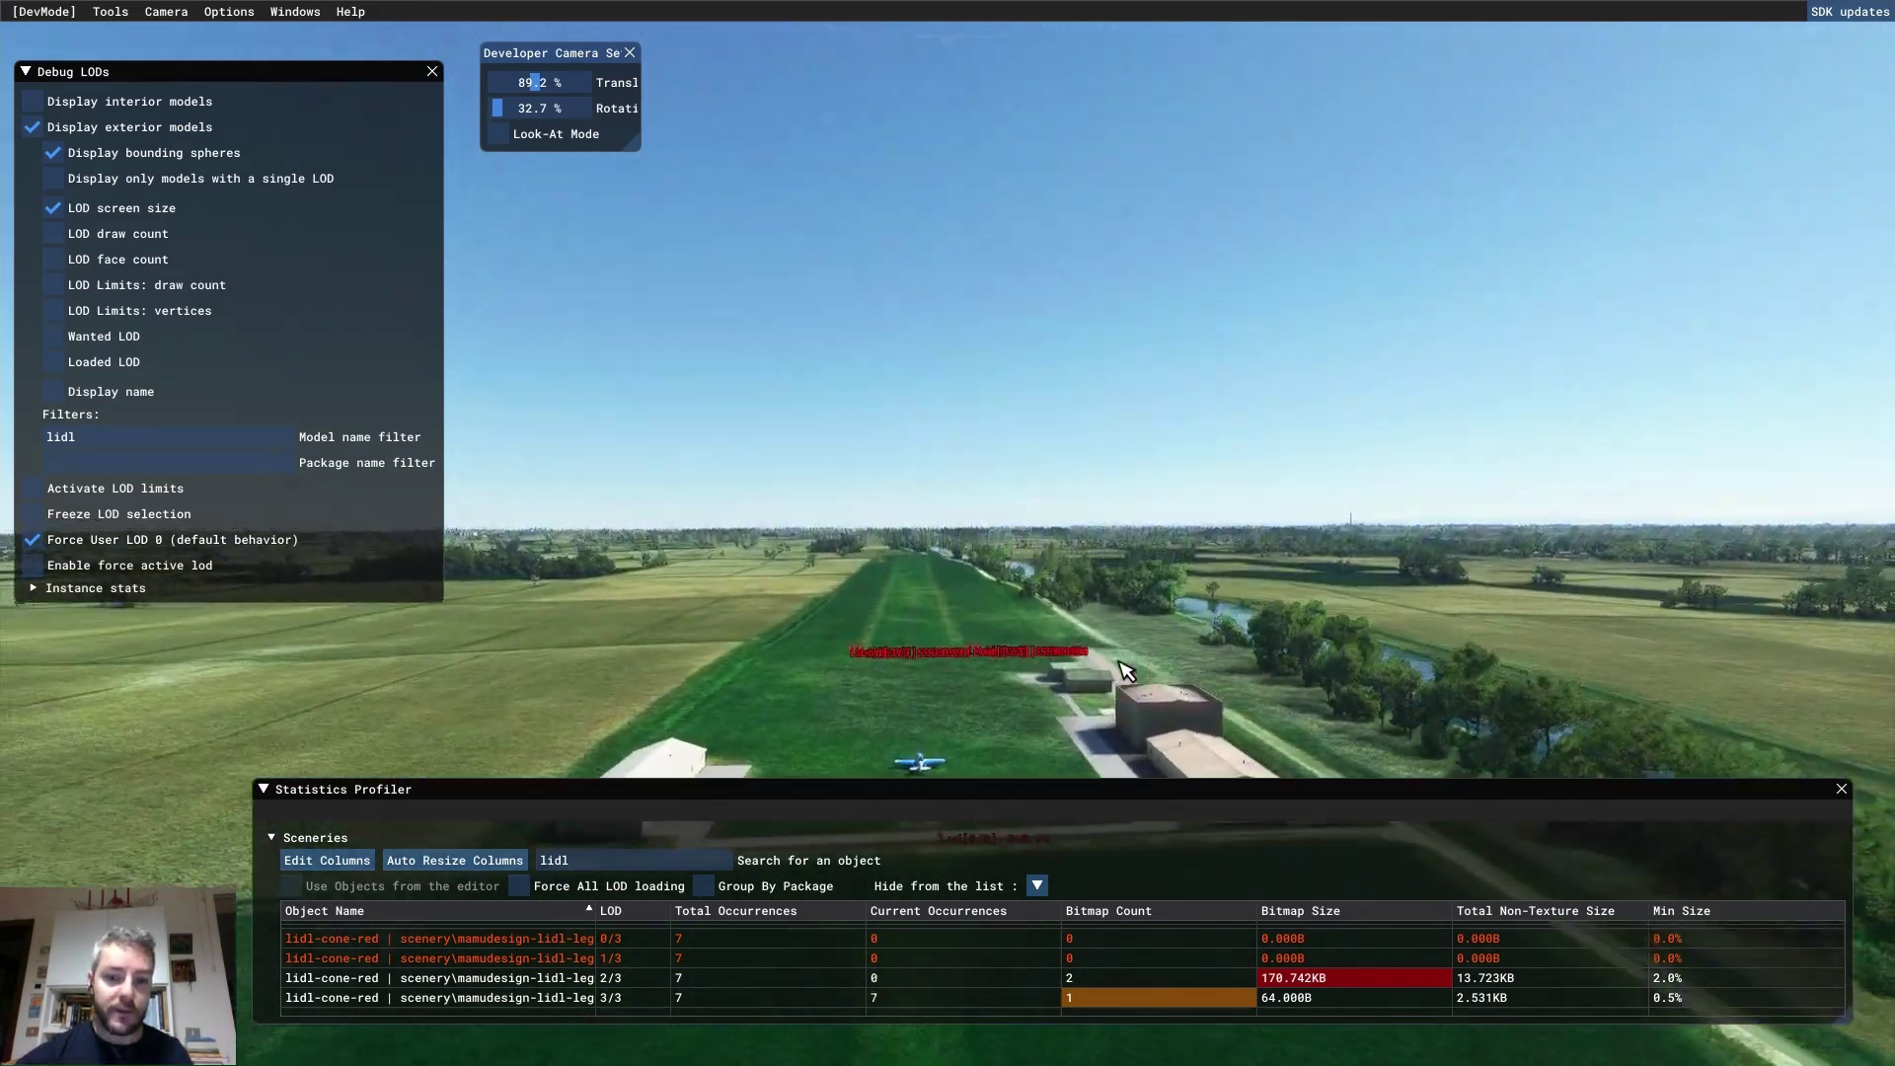
{"action": "key", "text": "s"}
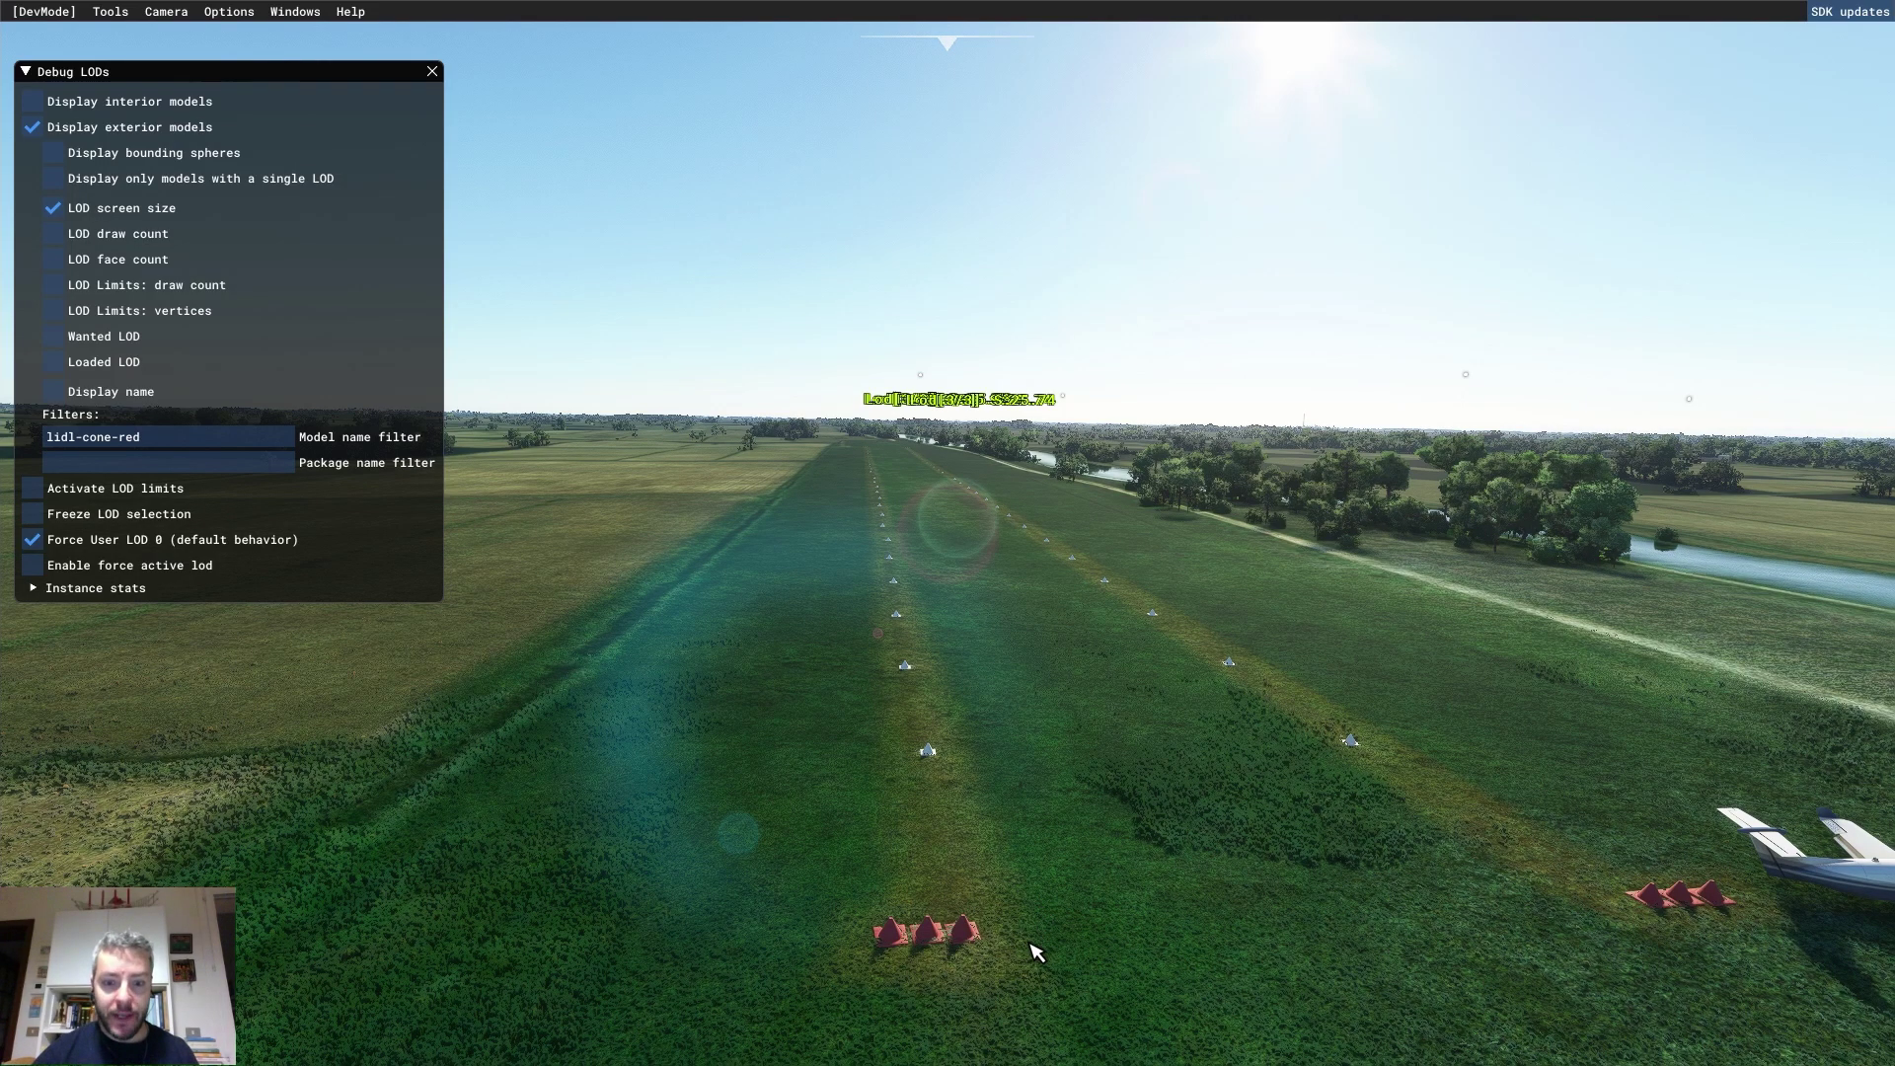
Back the camera up and away from the cones along the runway, with the model filter lidl-cone-red, to watch their LODs at increasing distance.
{"action": "key", "text": "s"}
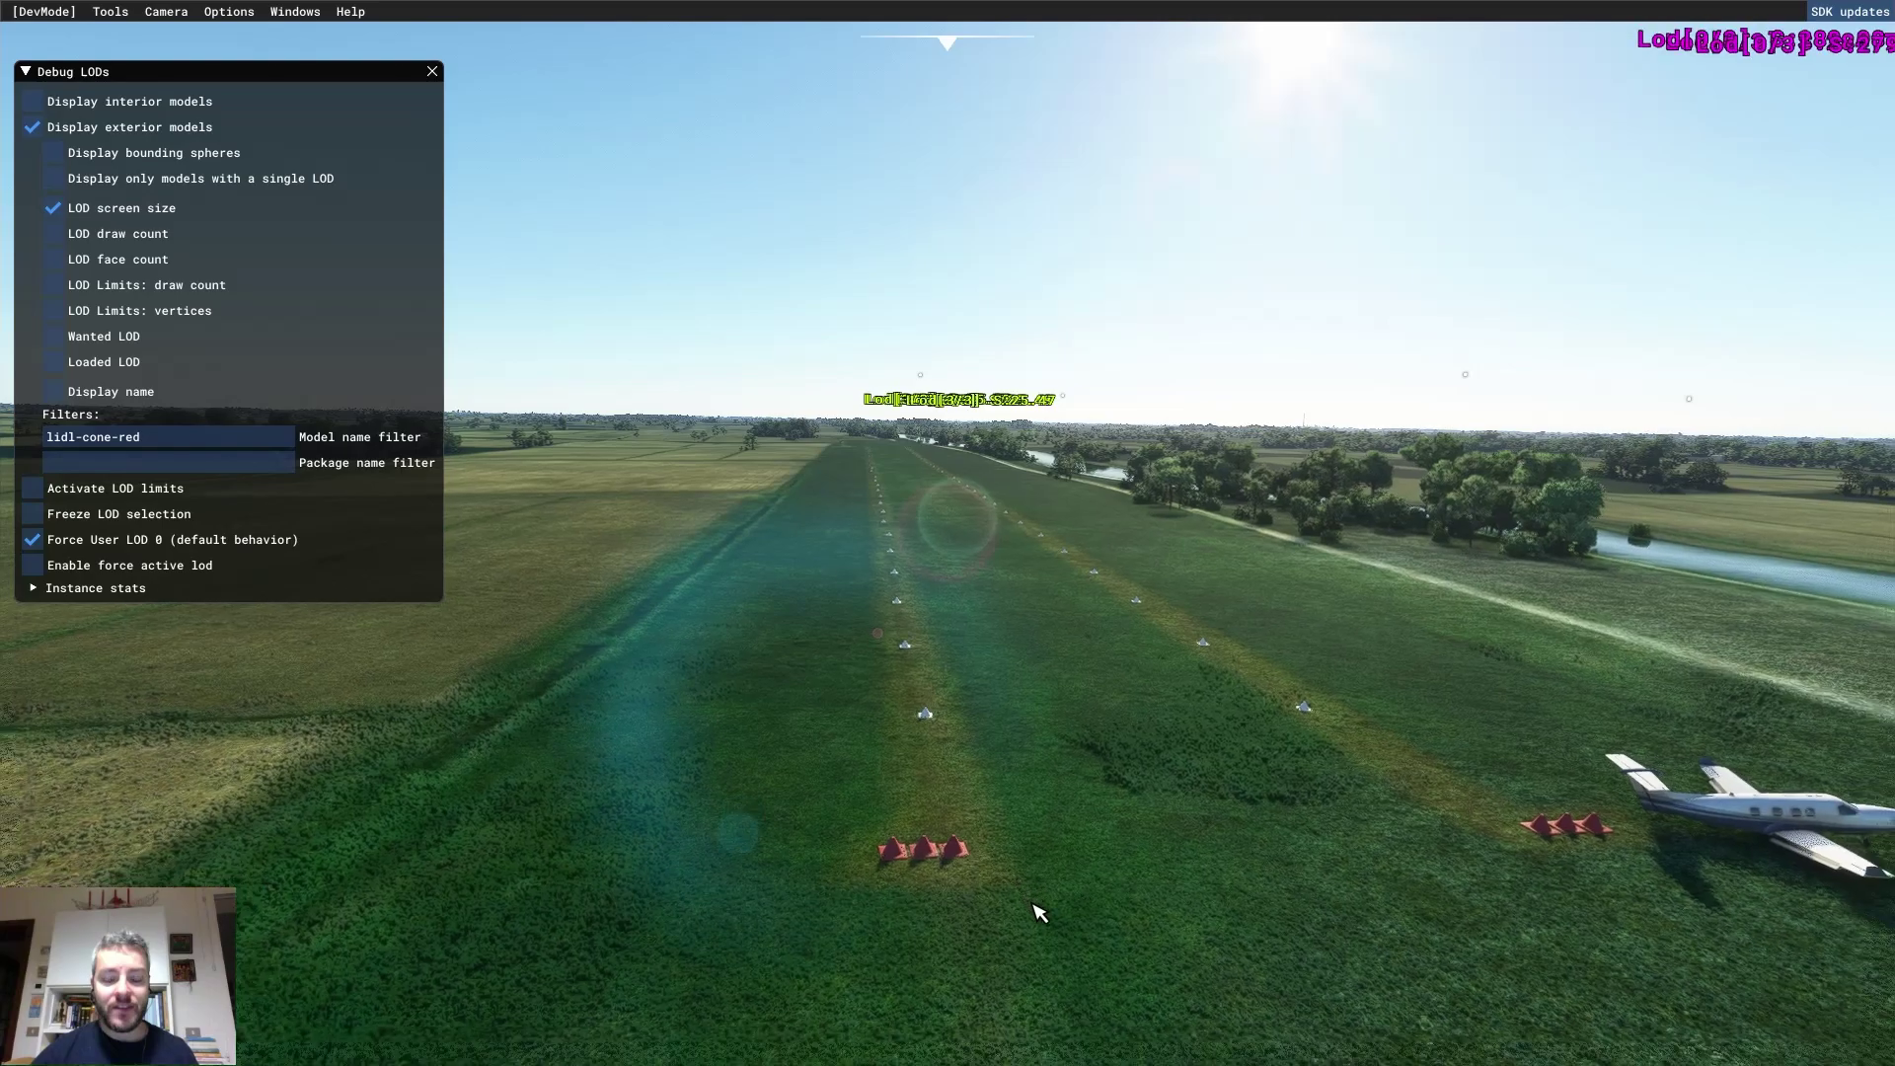
{"action": "key", "text": "w"}
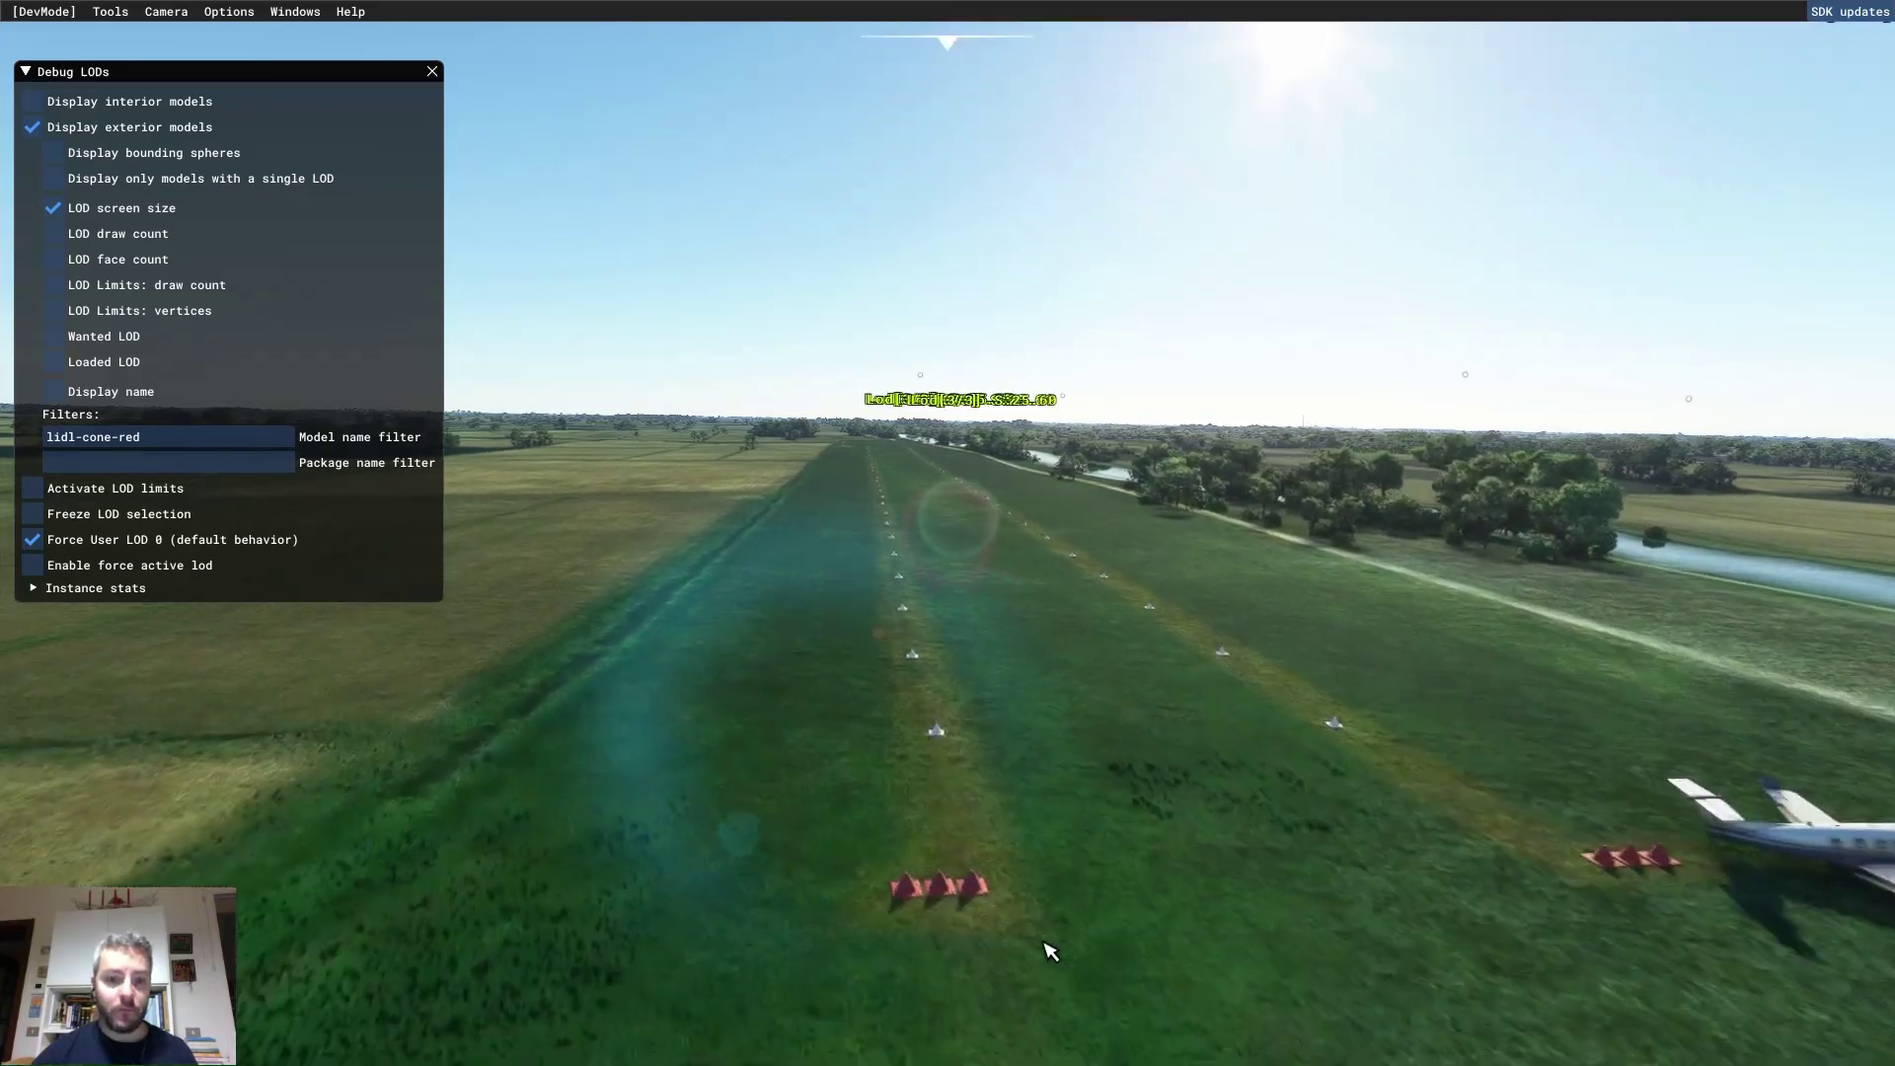
{"action": "key", "text": "r"}
{"action": "key", "text": "s"}
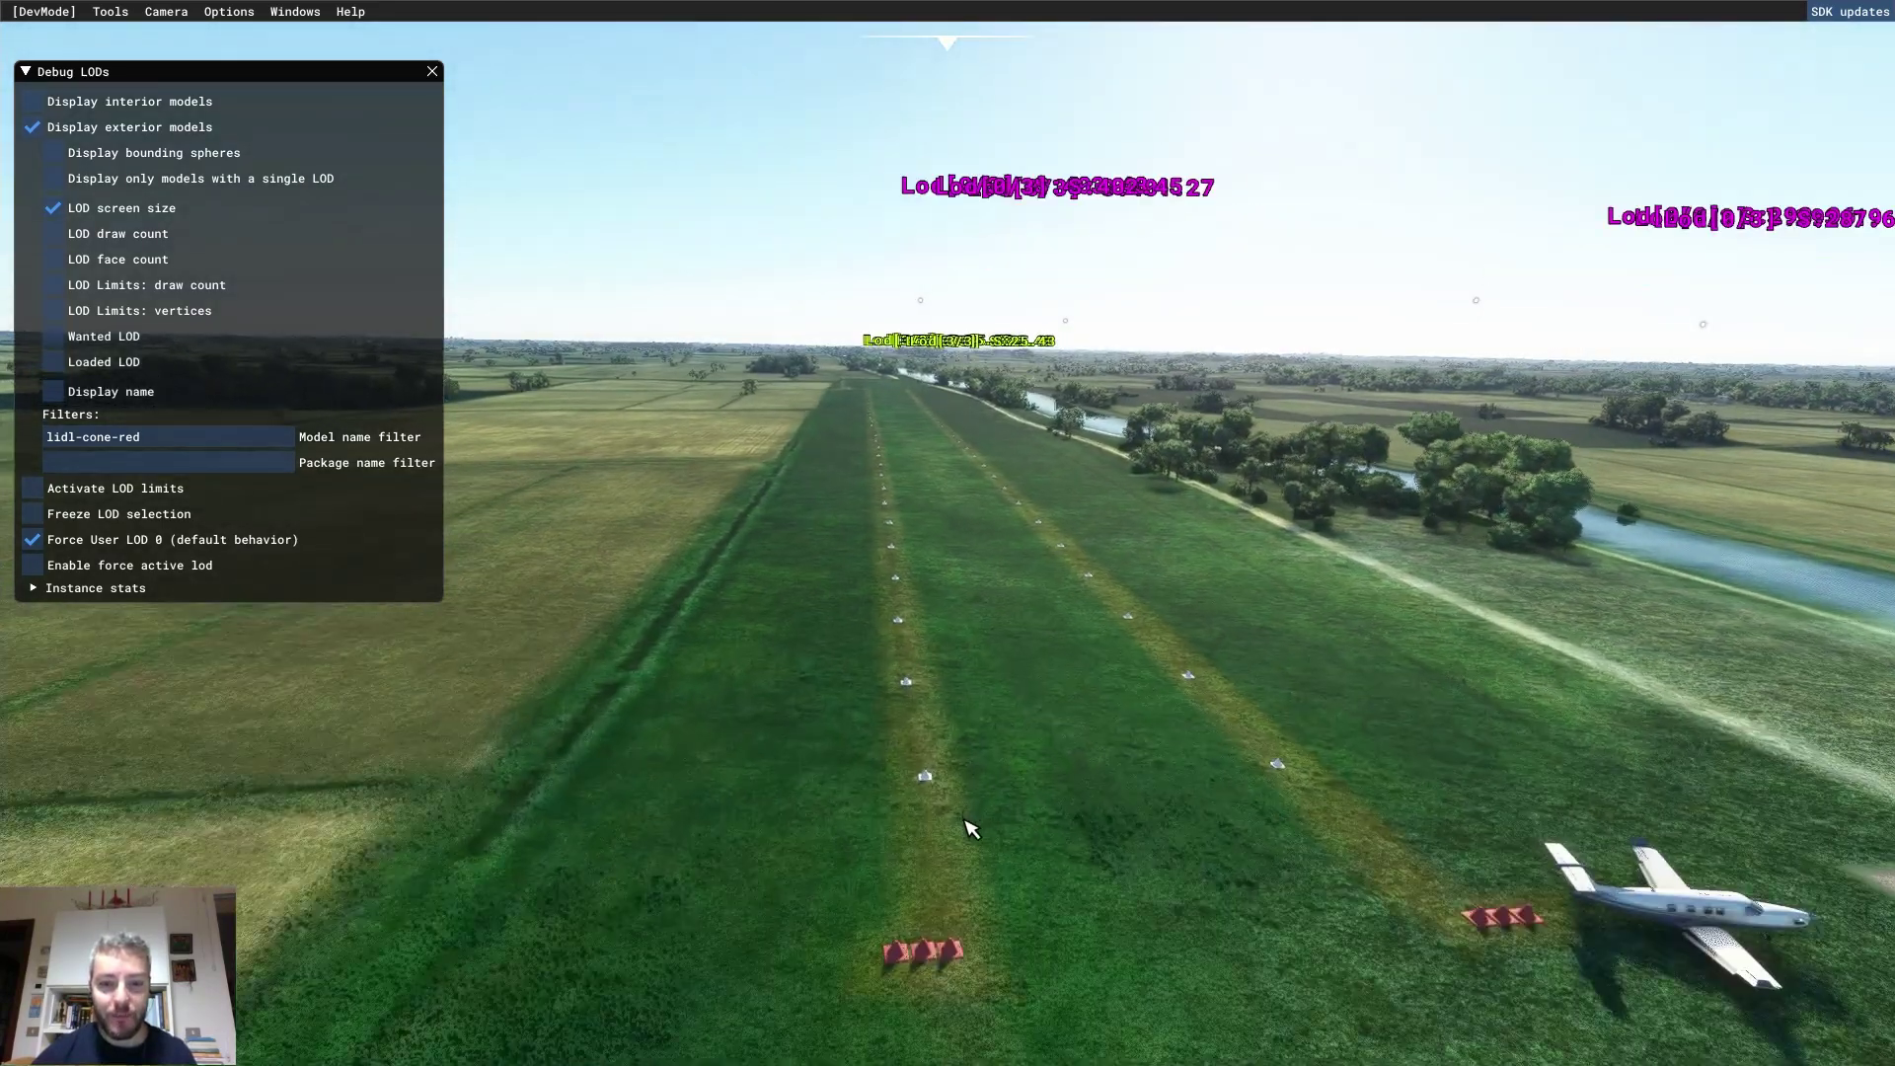
{"action": "key", "text": "r"}
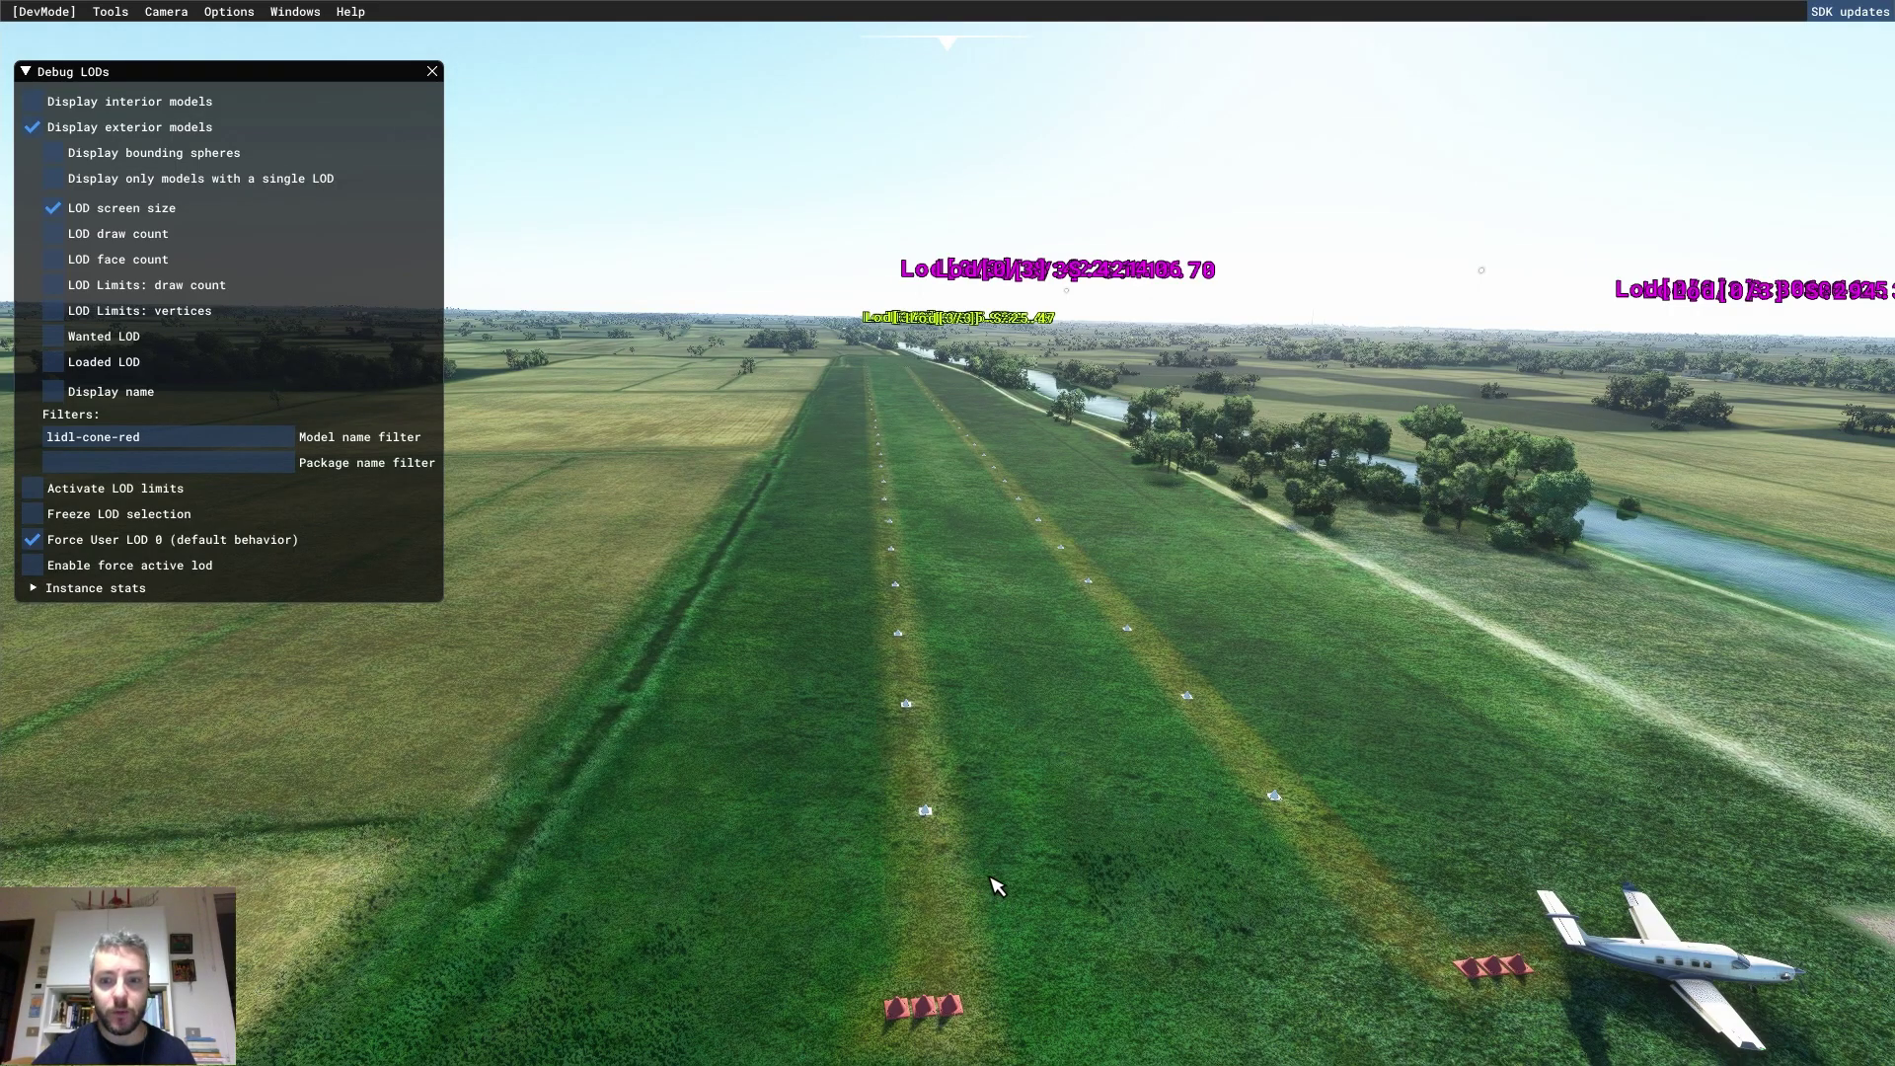
{"action": "key", "text": "s"}
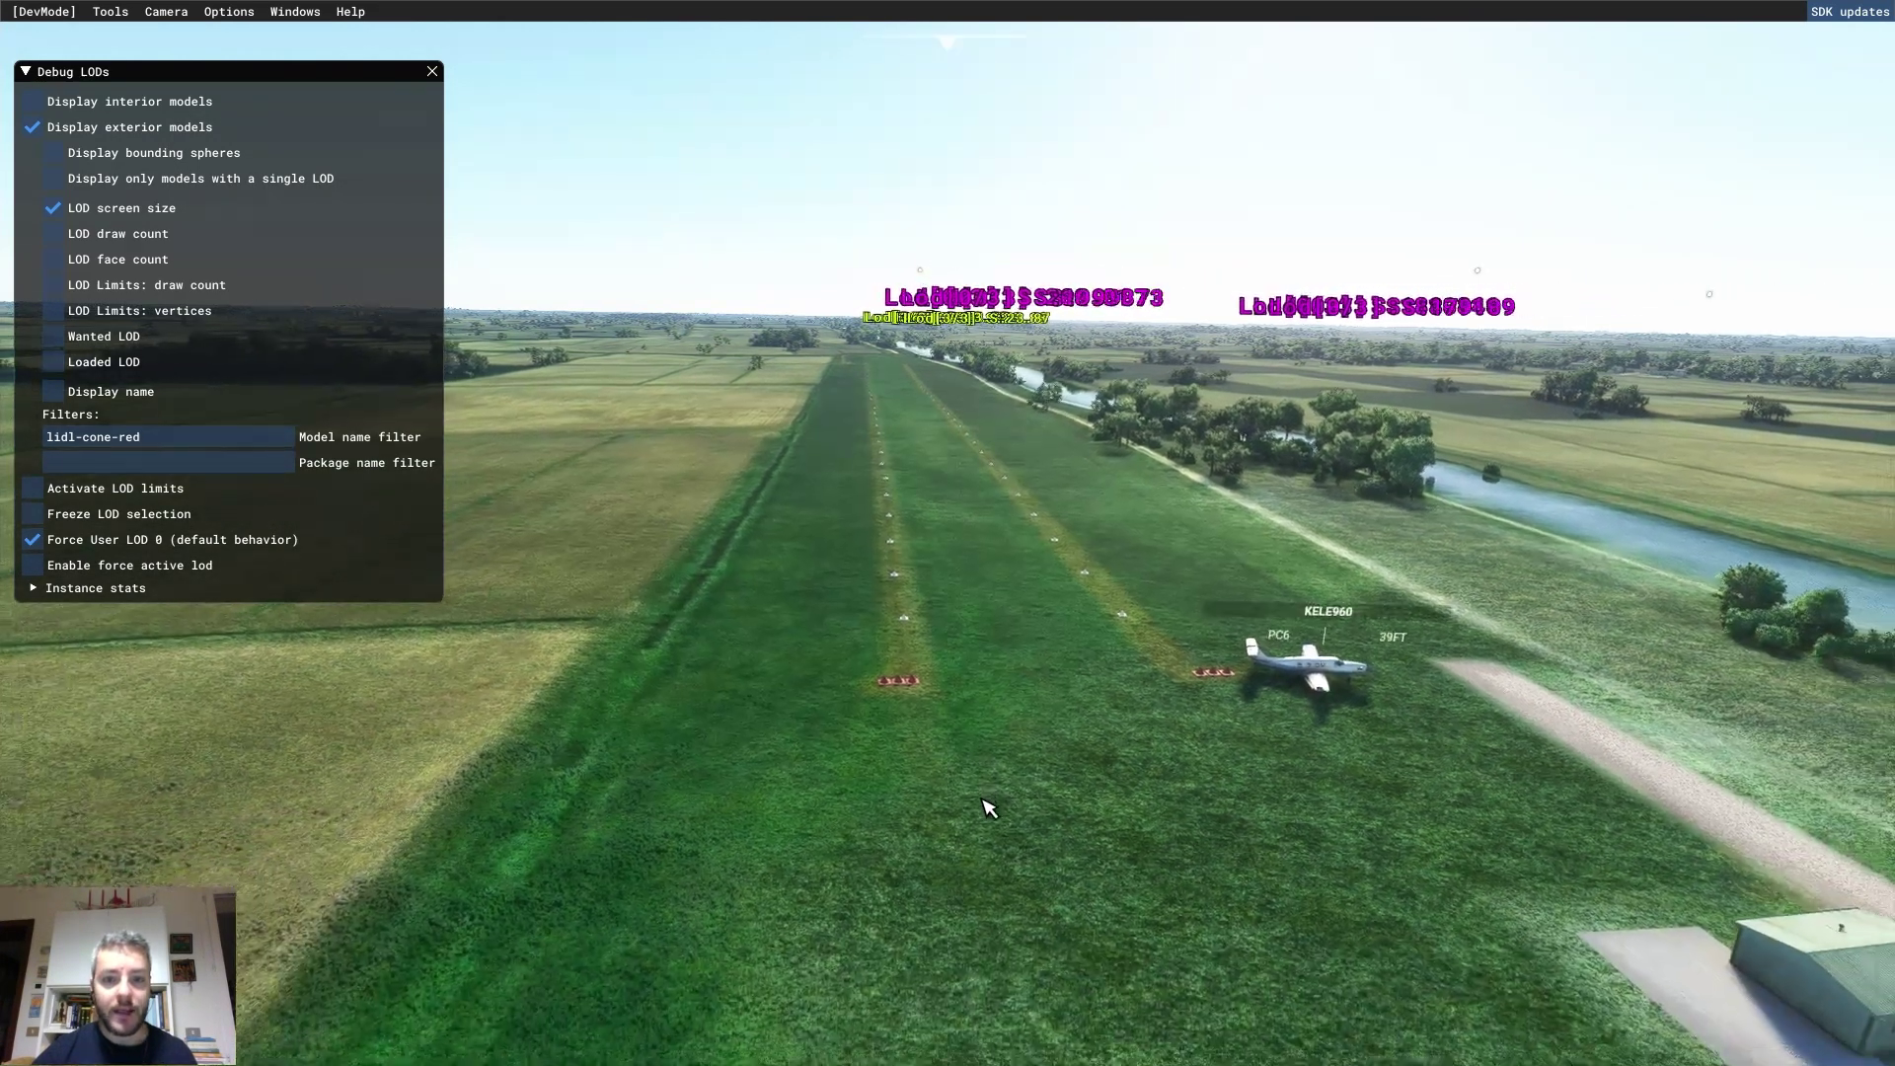
{"action": "key", "text": "s"}
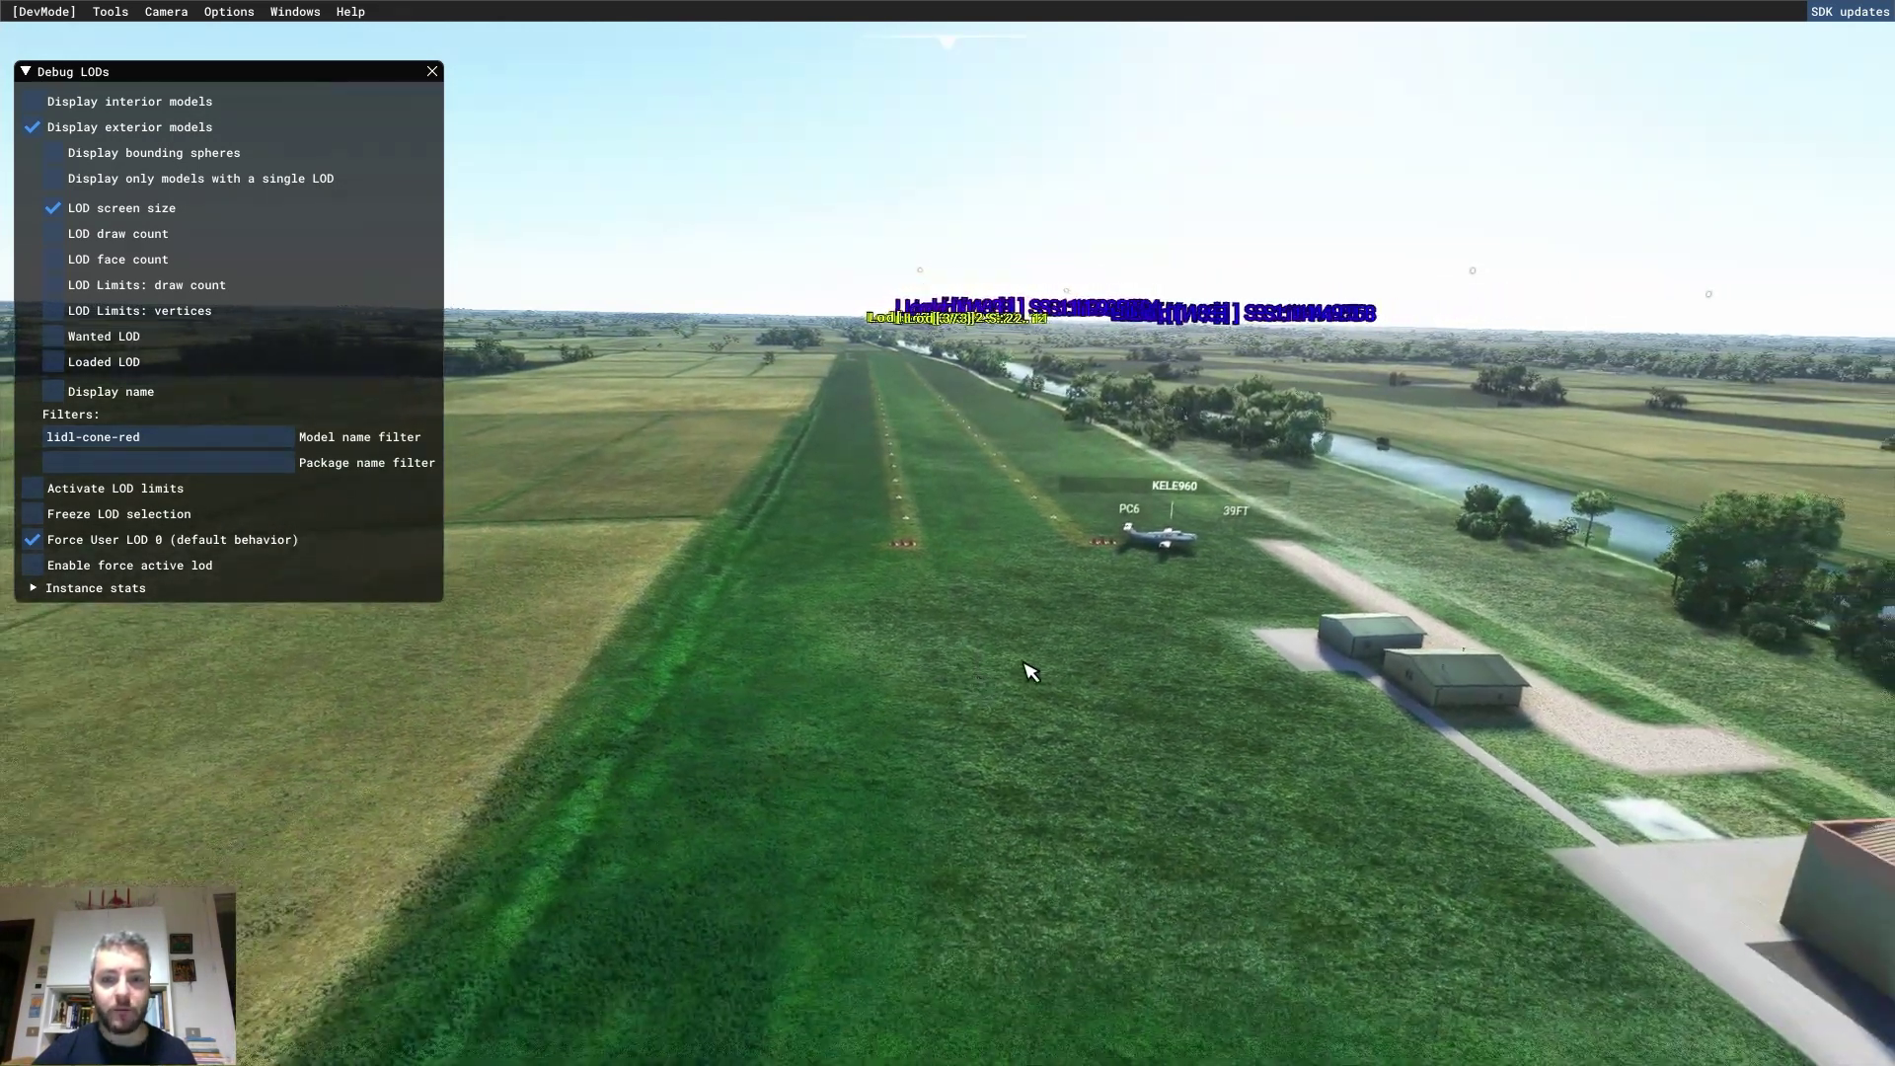
{"action": "key", "text": "s"}
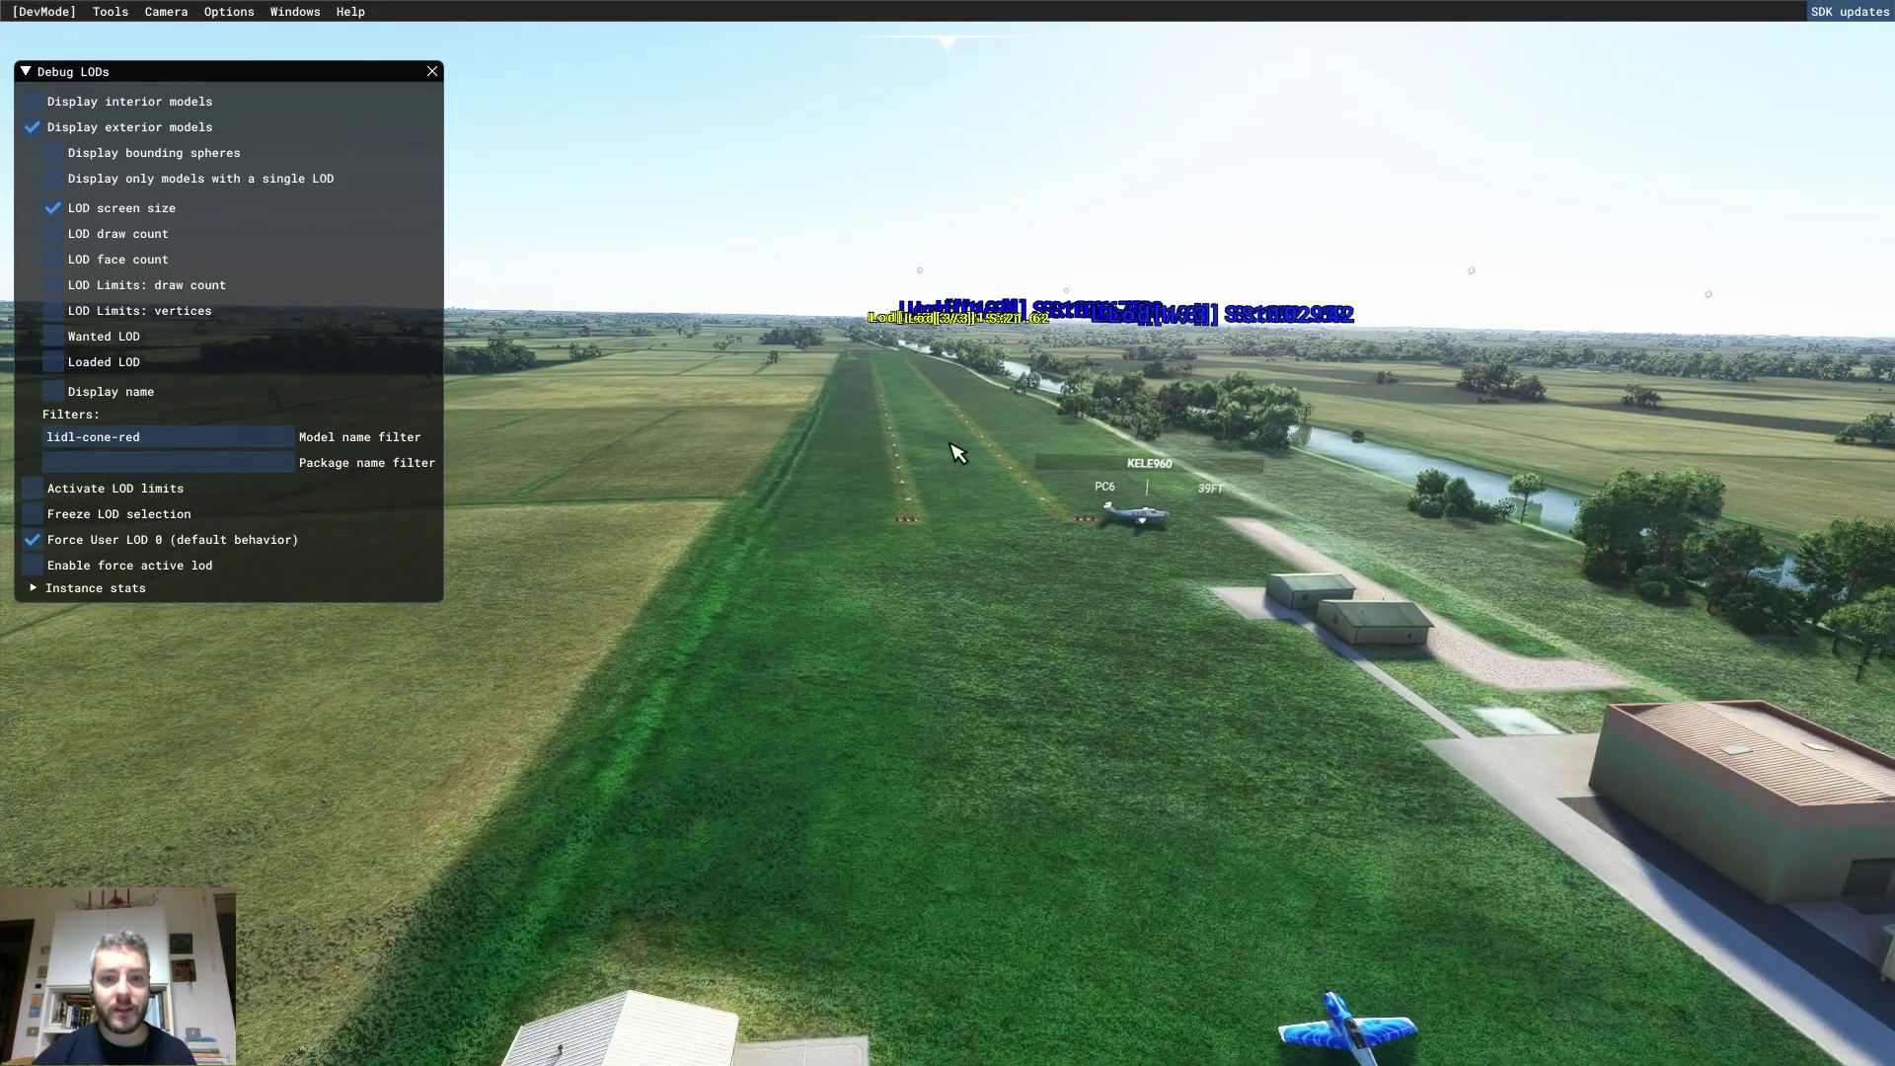
{"action": "key", "text": "s"}
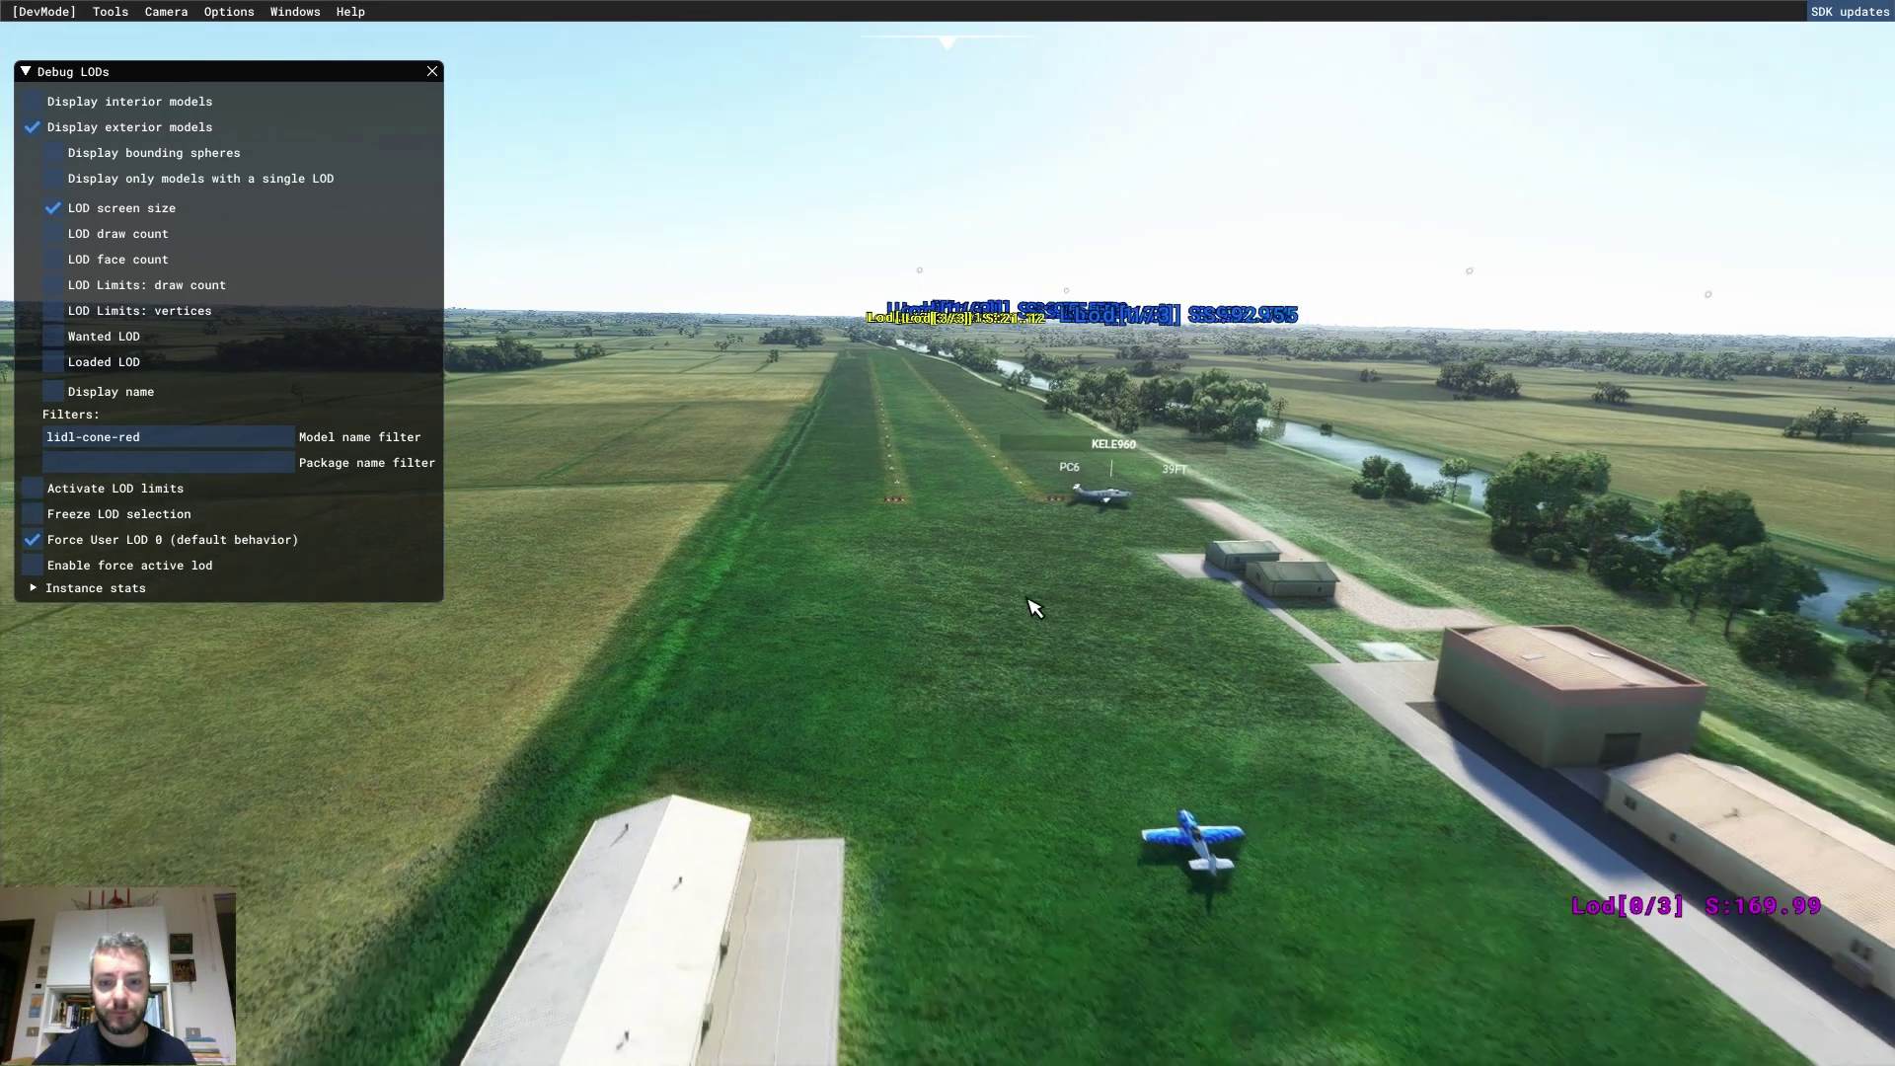
Move the camera back and forth near the cone at the runway's near end to watch it switch between LOD 0 and LOD 1.
{"action": "key", "text": "w"}
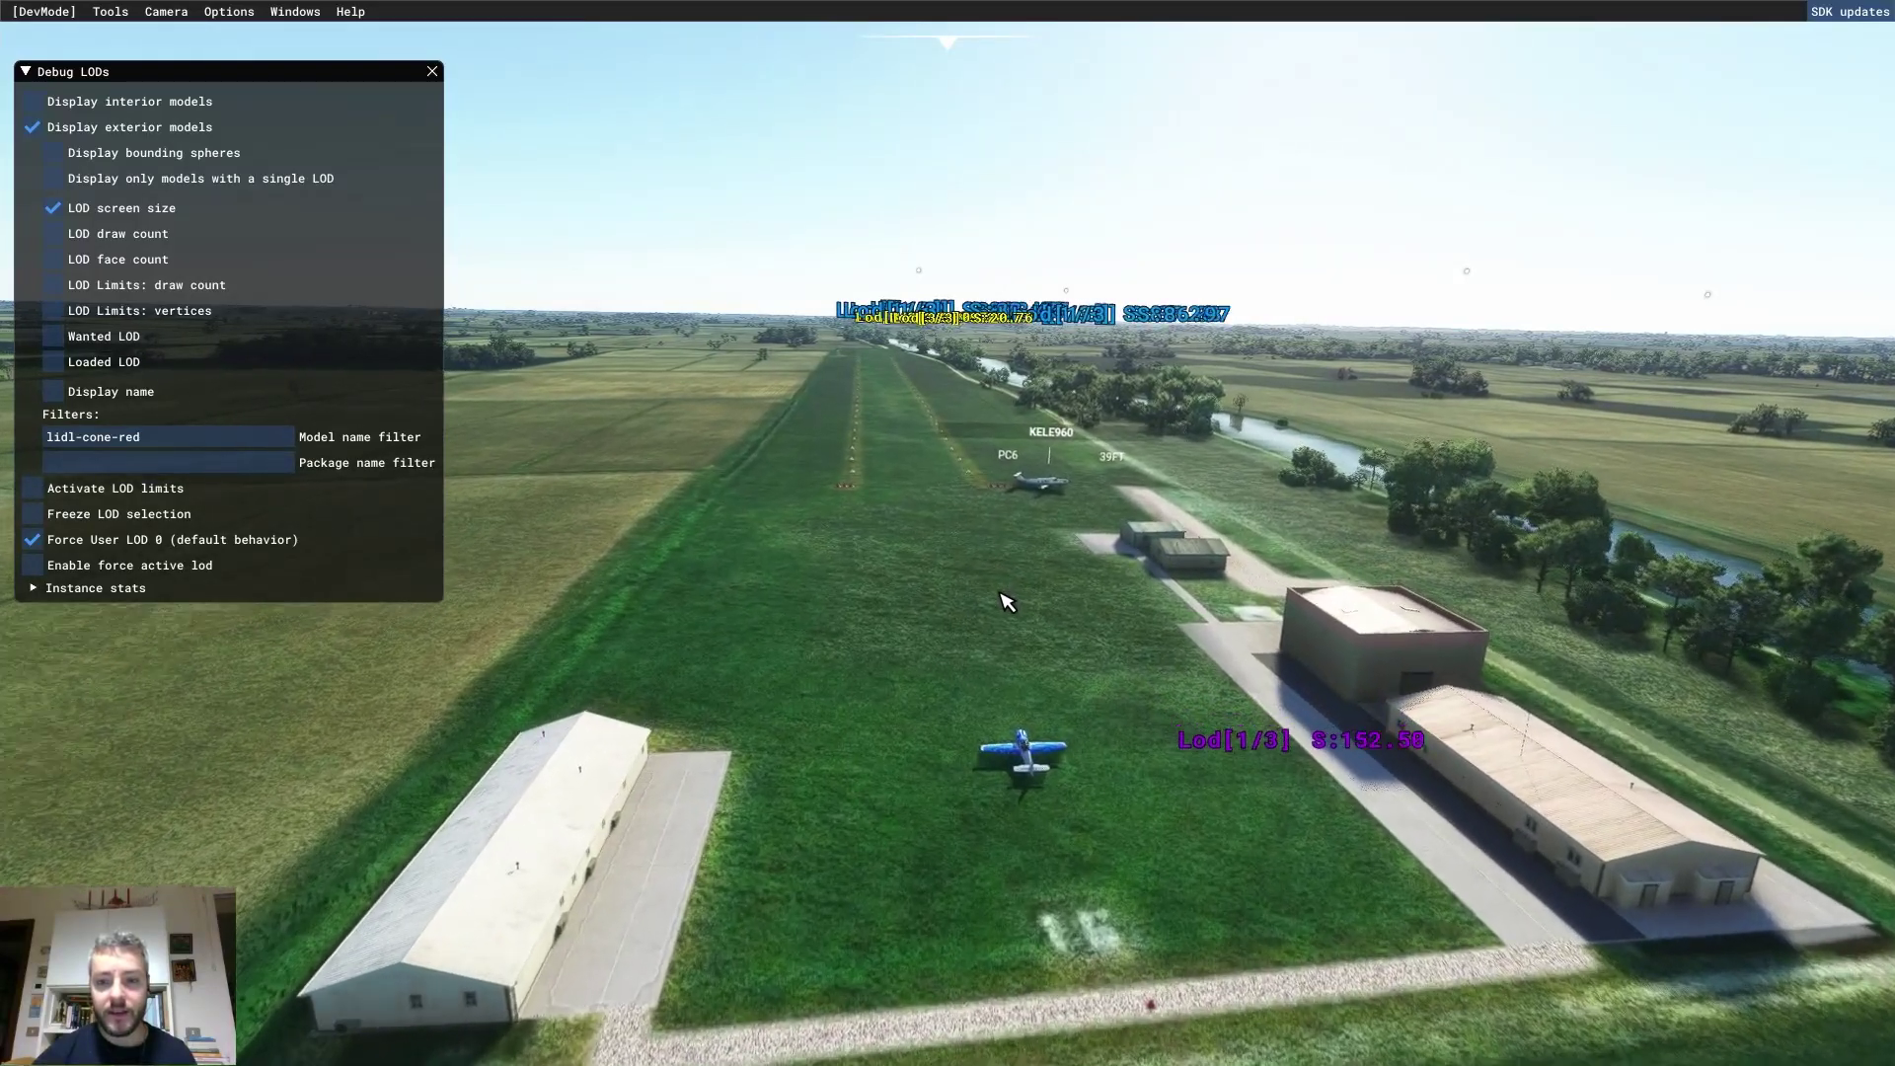
{"action": "key", "text": "f"}
{"action": "key", "text": "KP_8"}
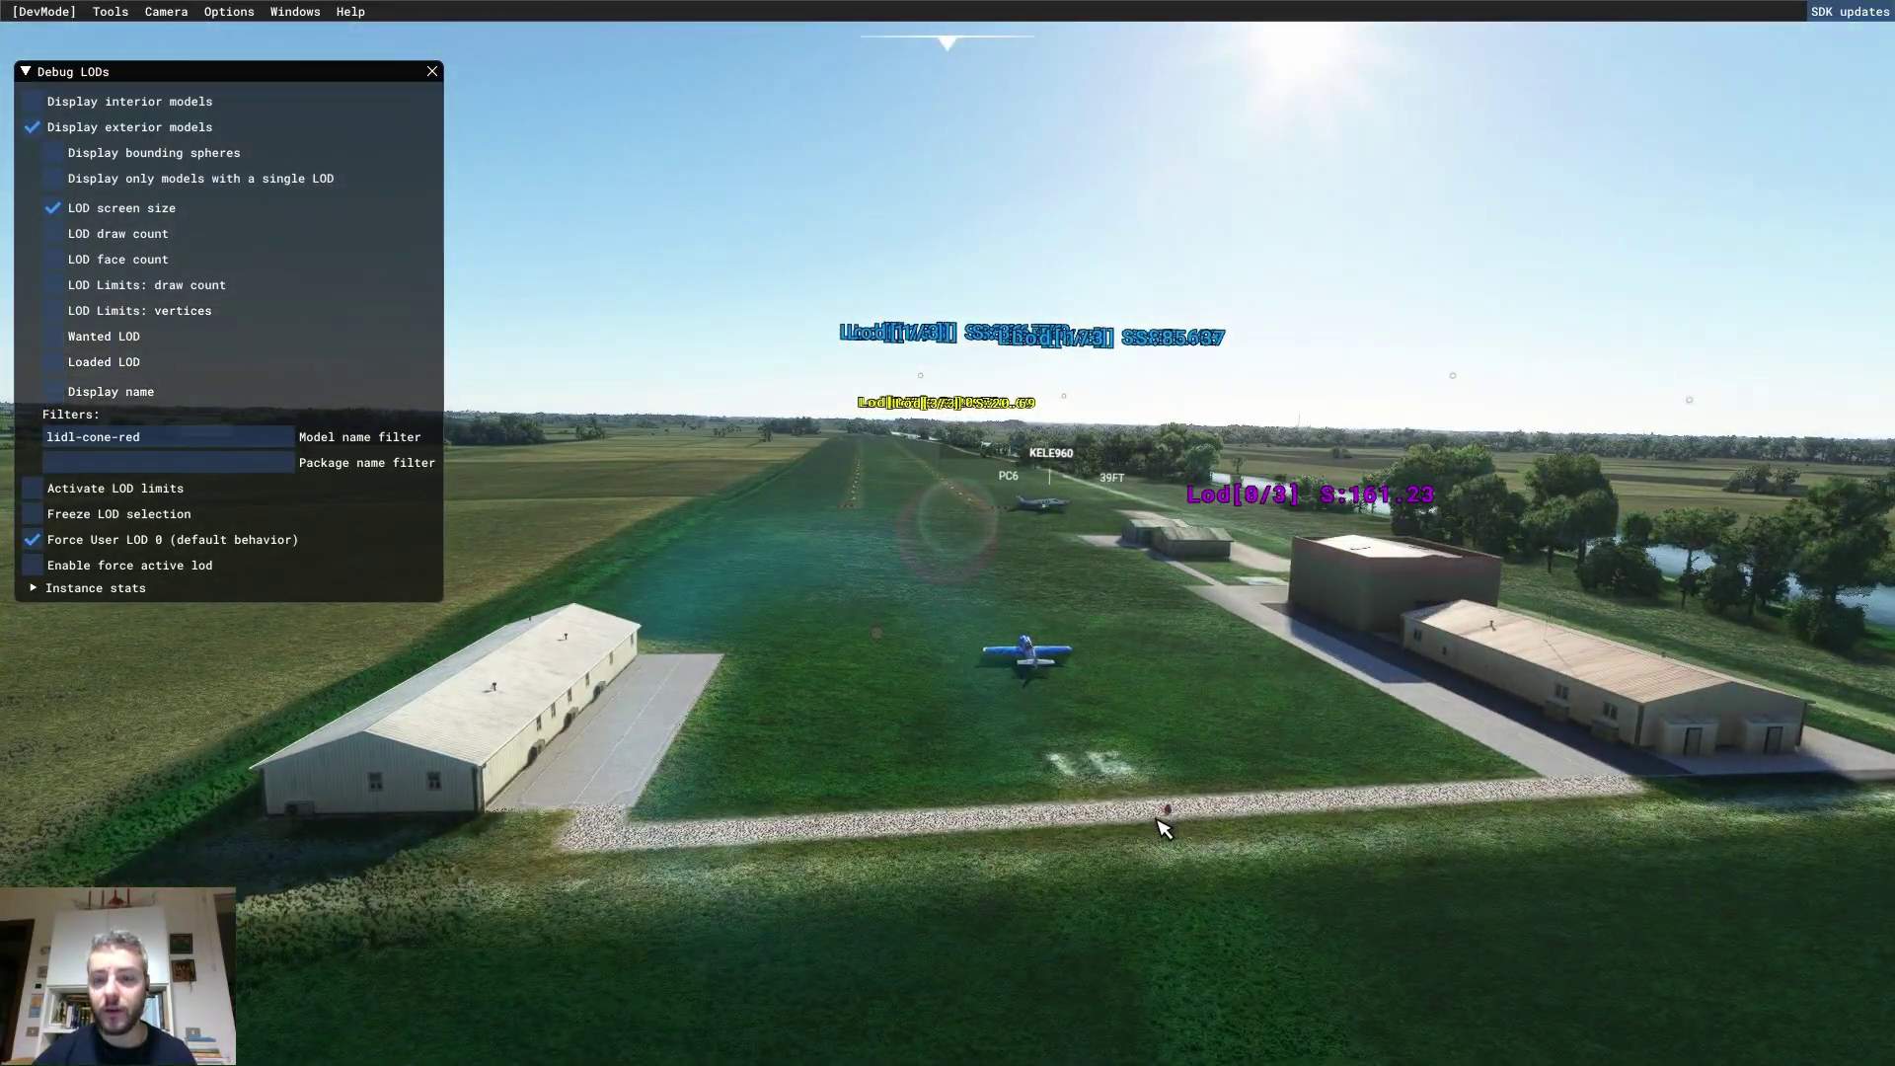
{"action": "key", "text": "w"}
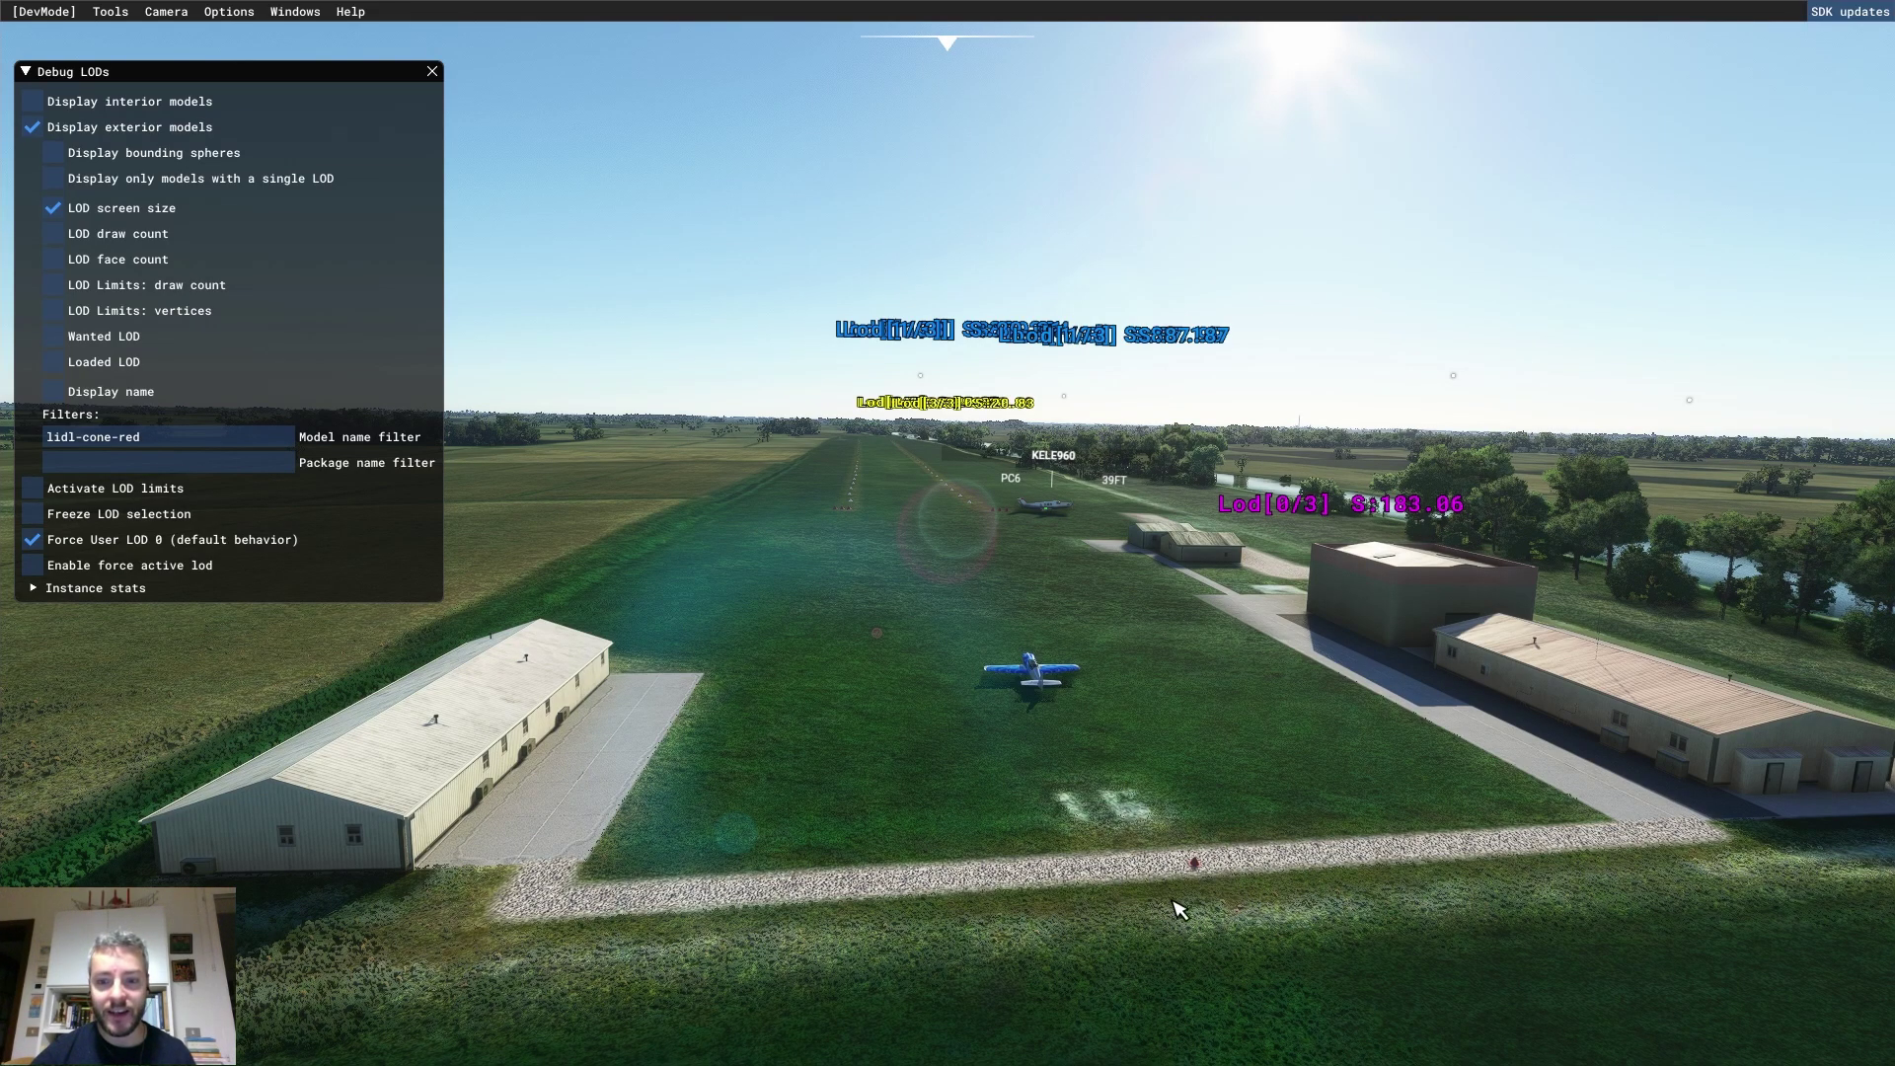
{"action": "key", "text": "s"}
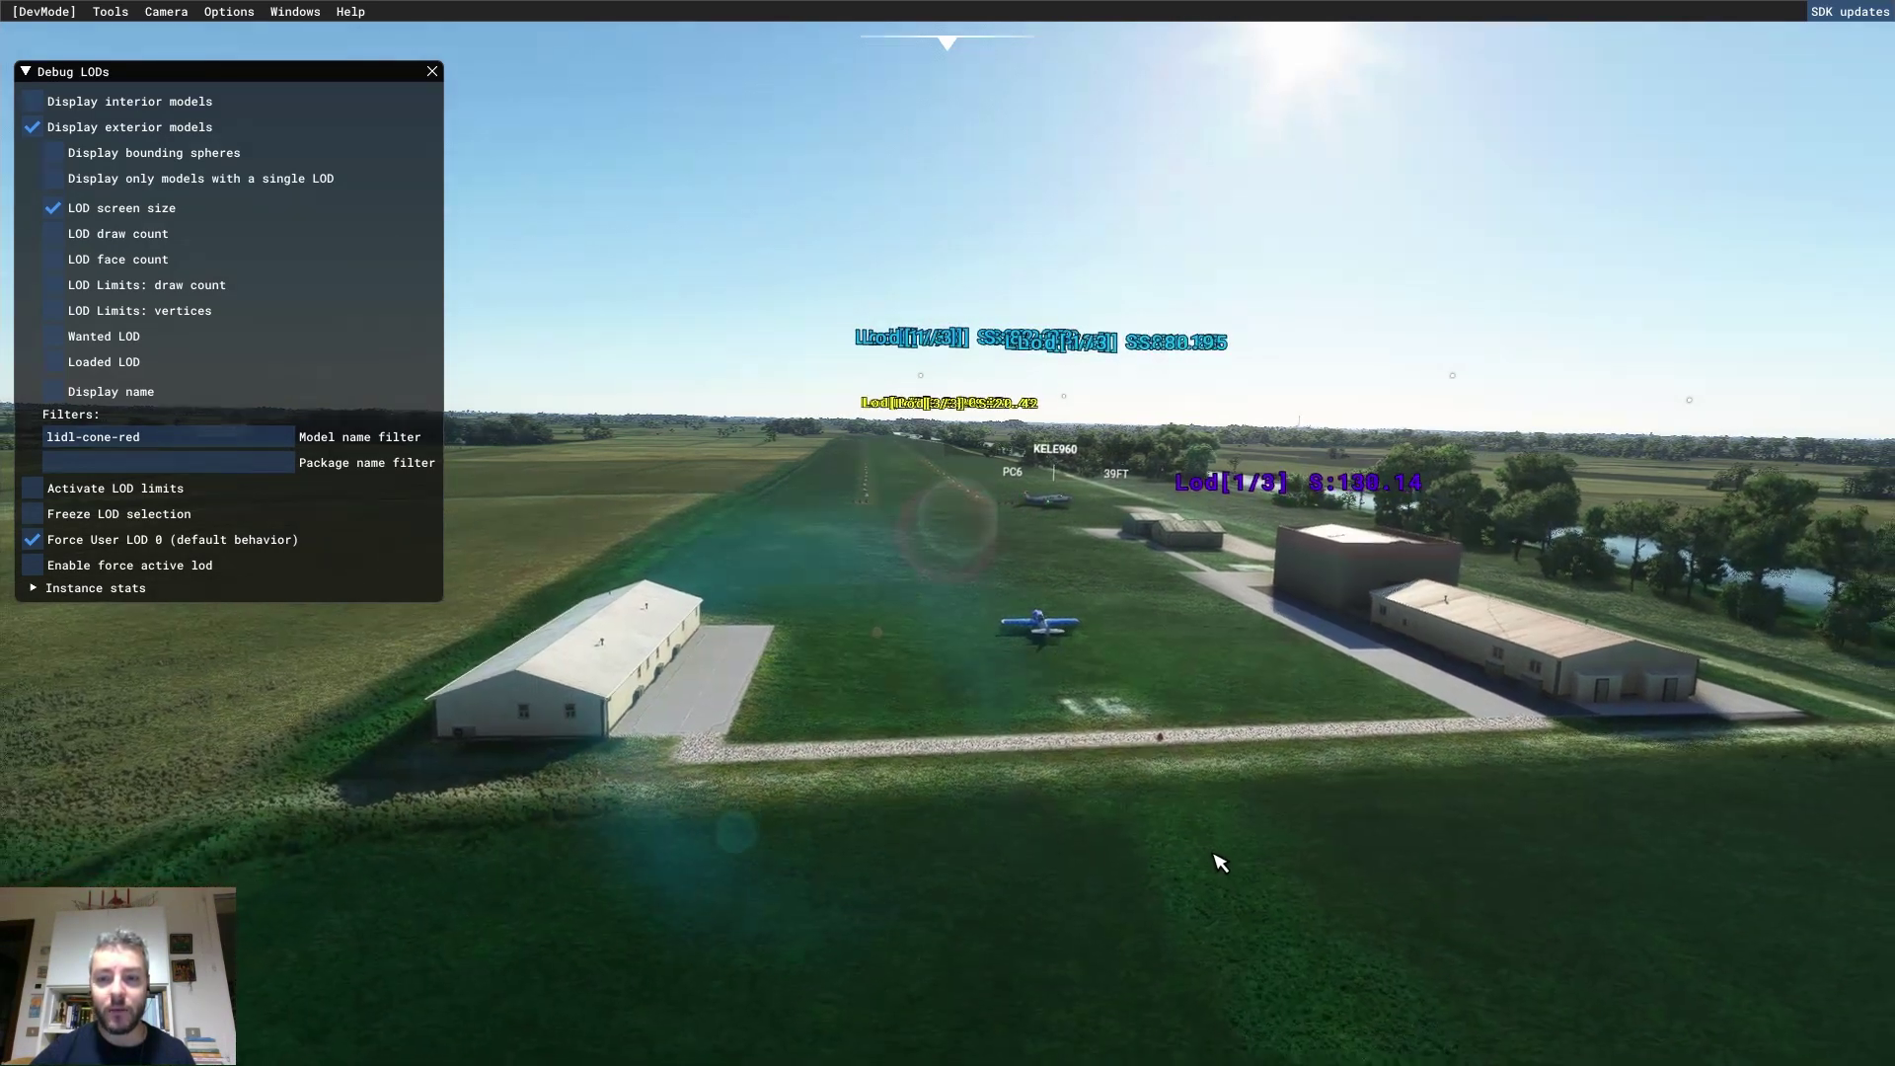
Back the camera far away from the cone until it reaches LOD 3, watching its screen size, and return towards the airfield.
{"action": "key", "text": "s"}
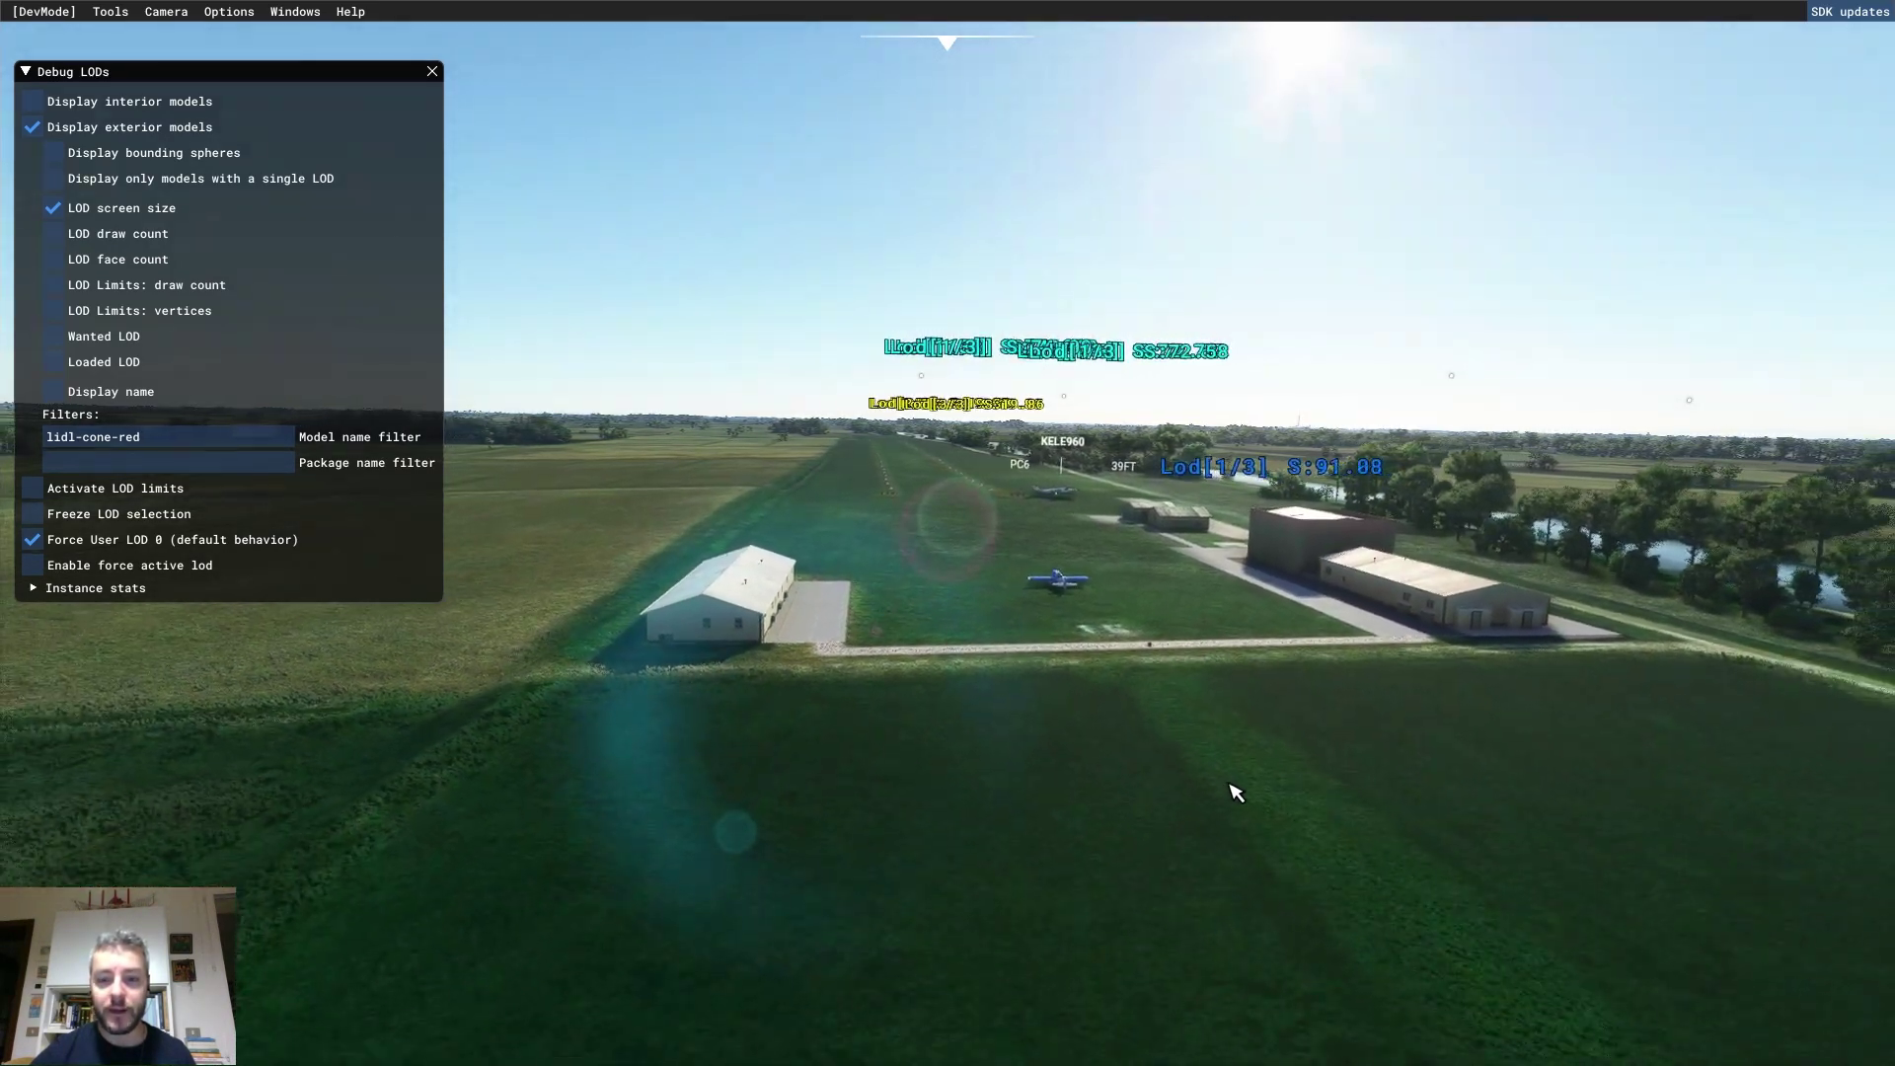
{"action": "key", "text": "s"}
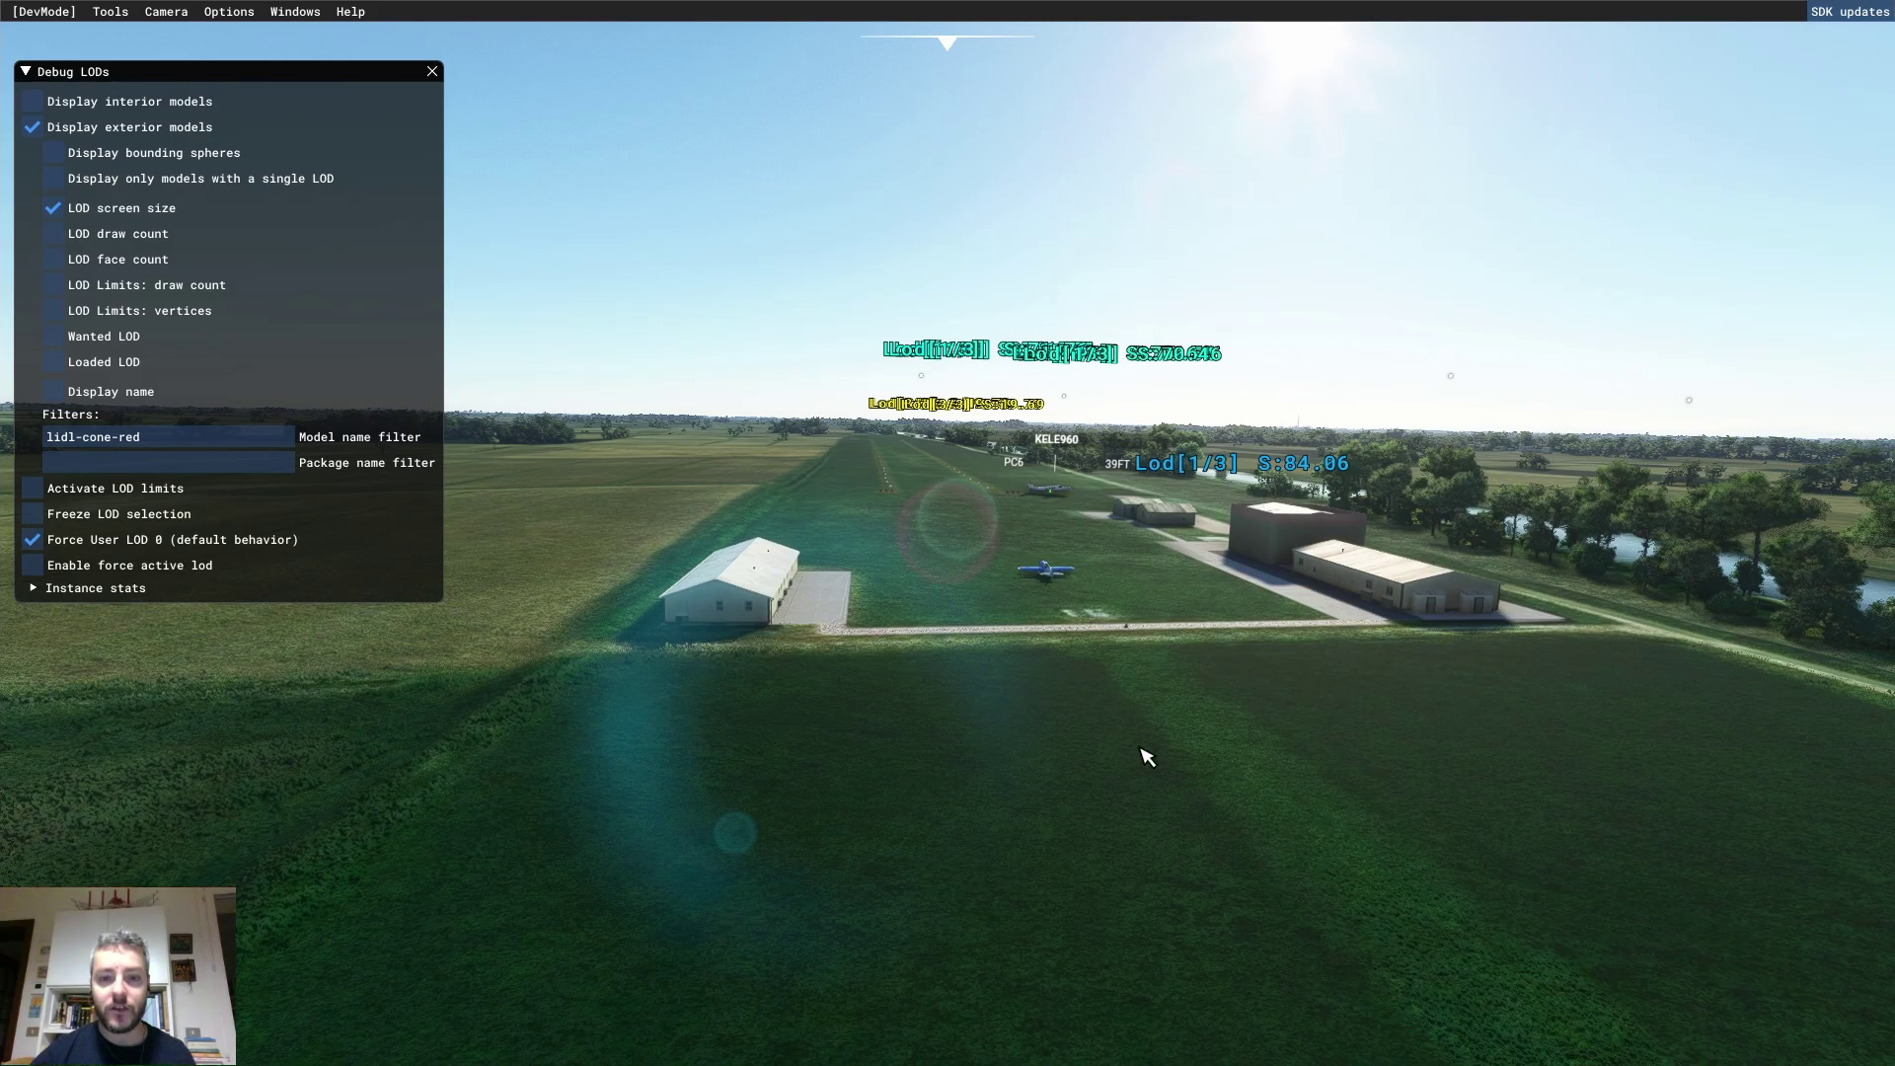
{"action": "key", "text": "s"}
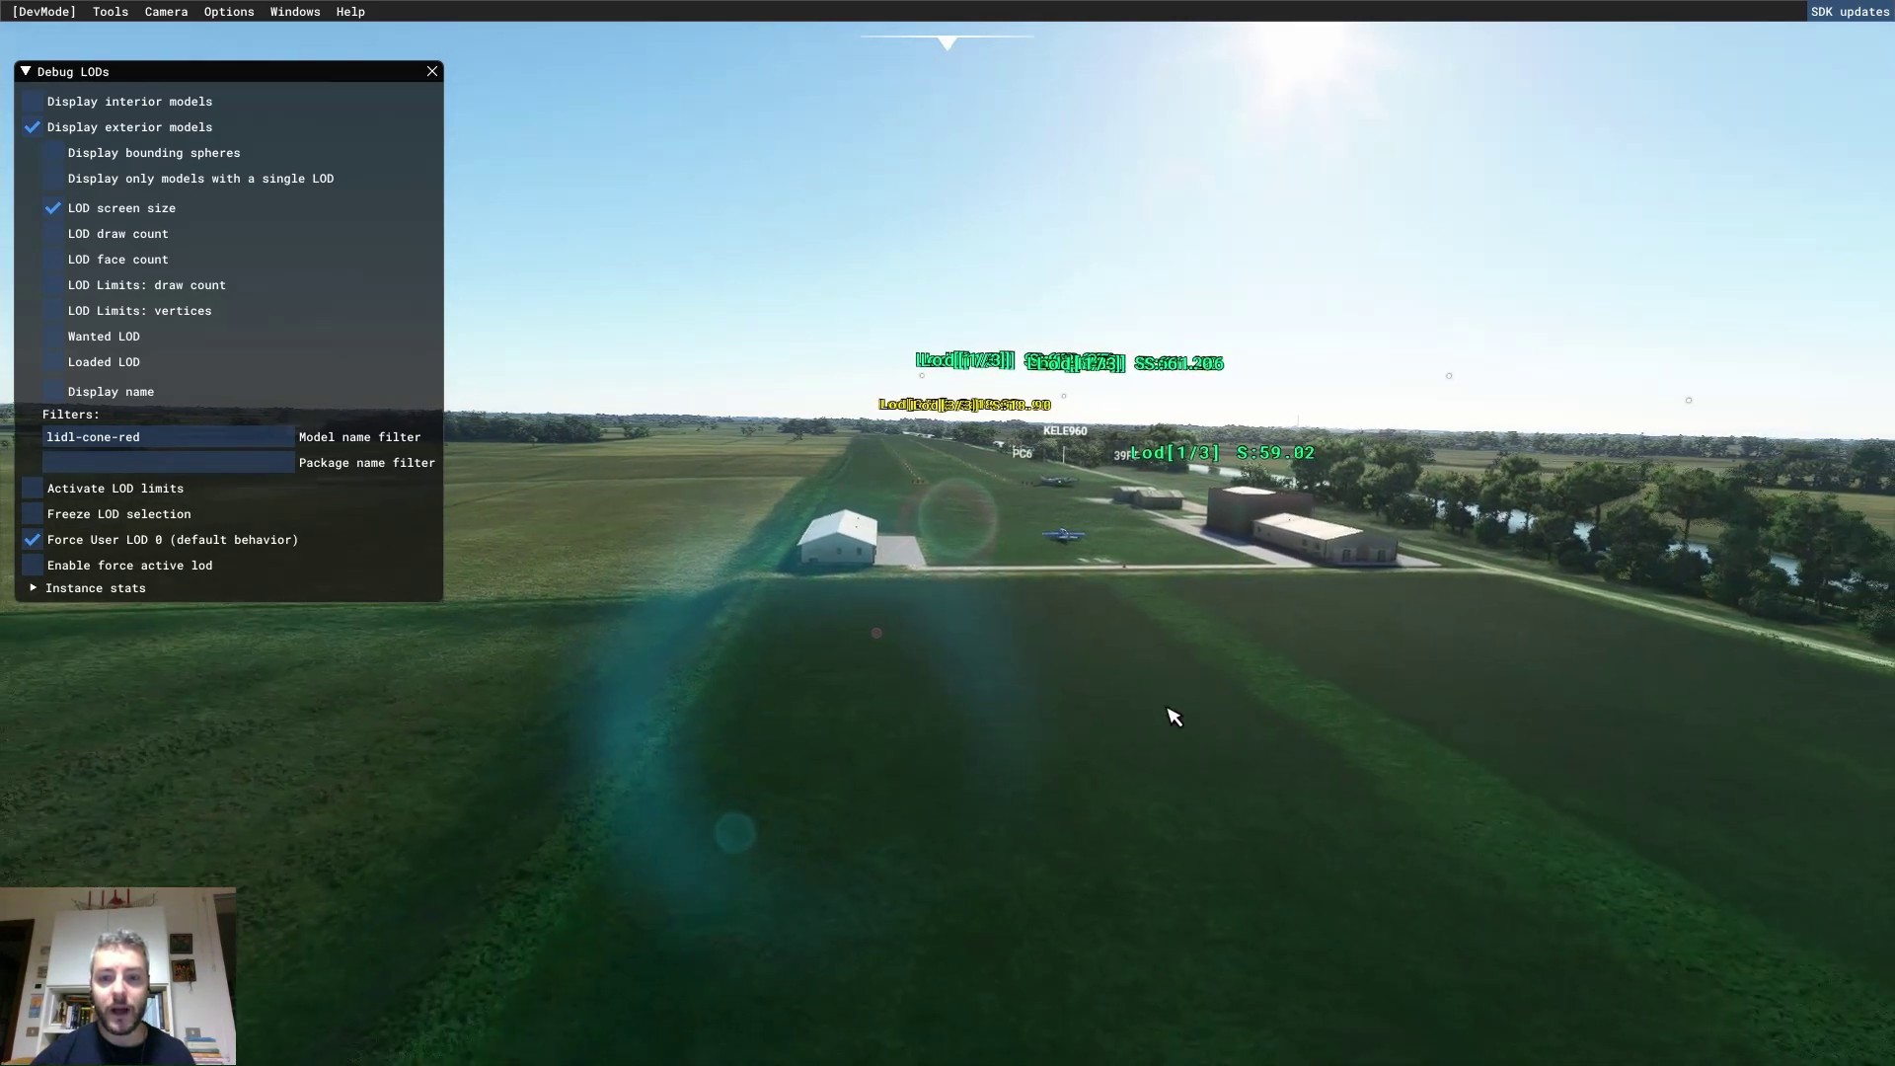
{"action": "key", "text": "s"}
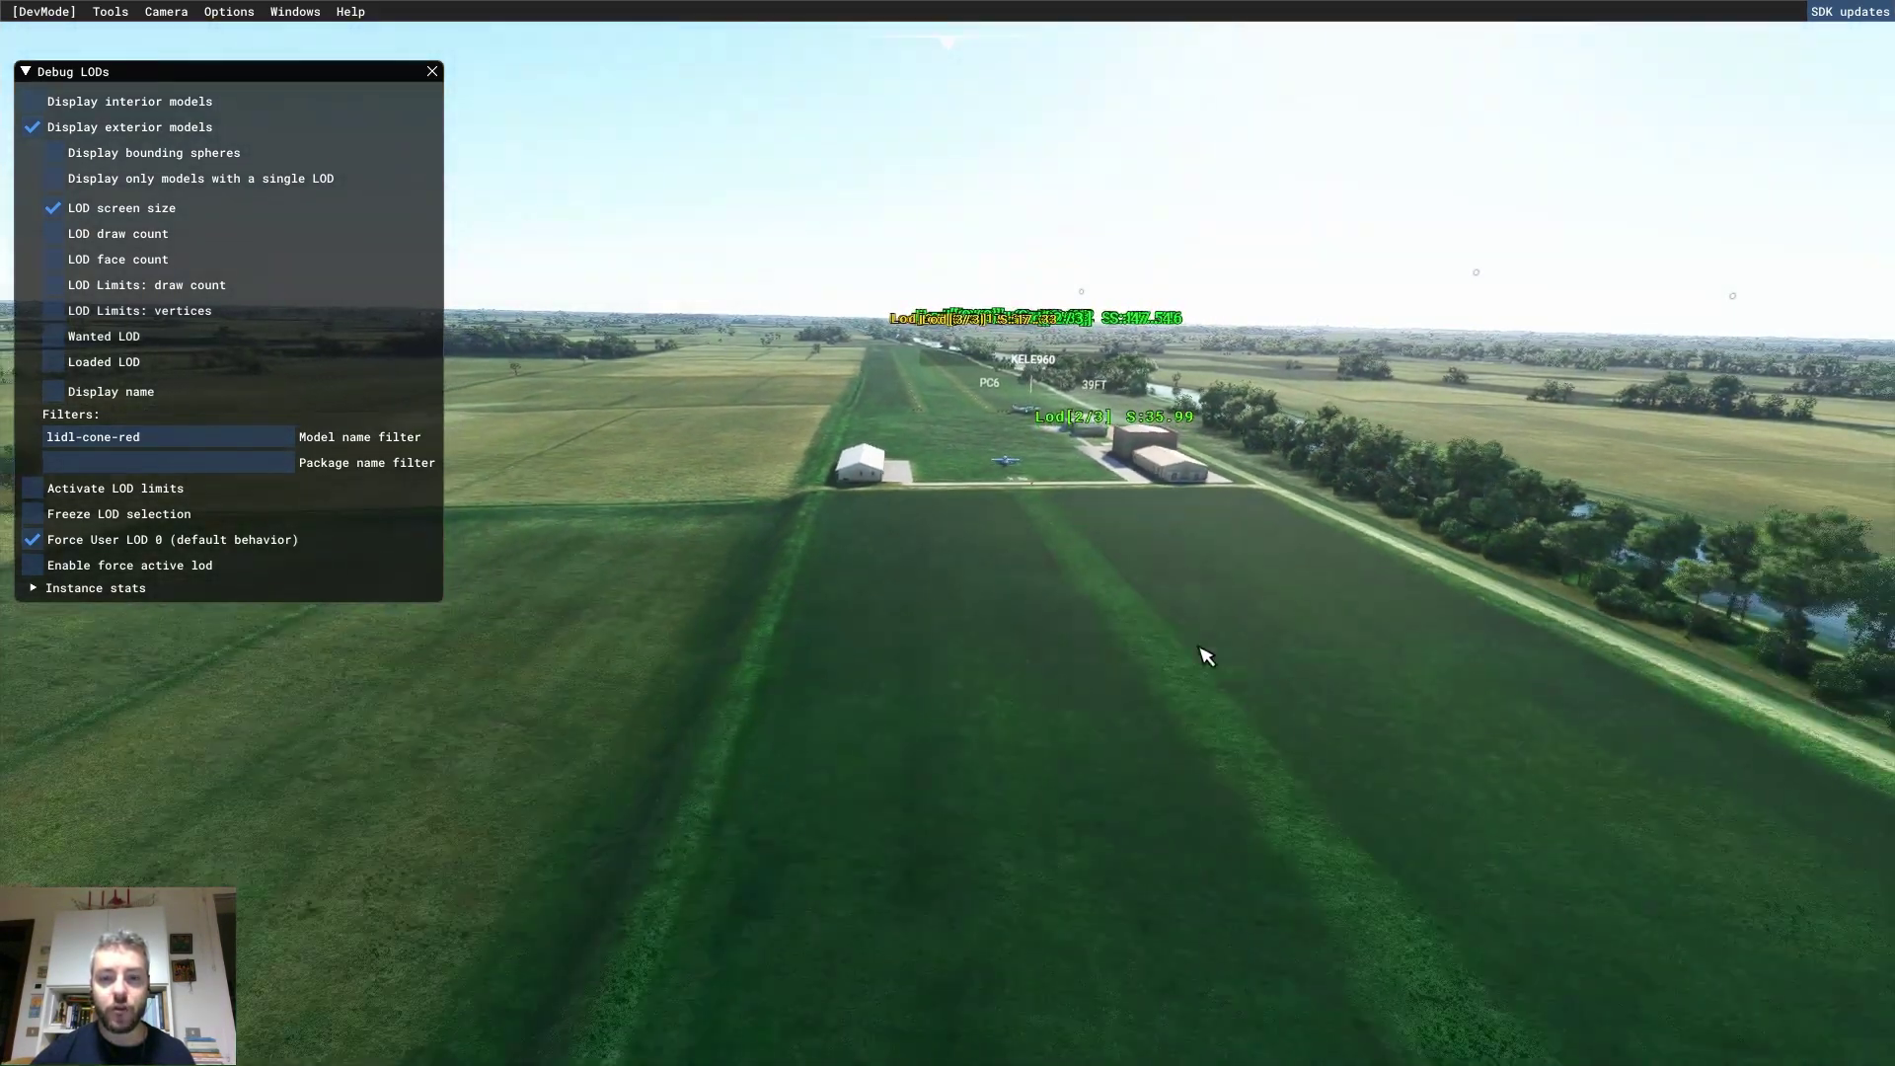
{"action": "key", "text": "s"}
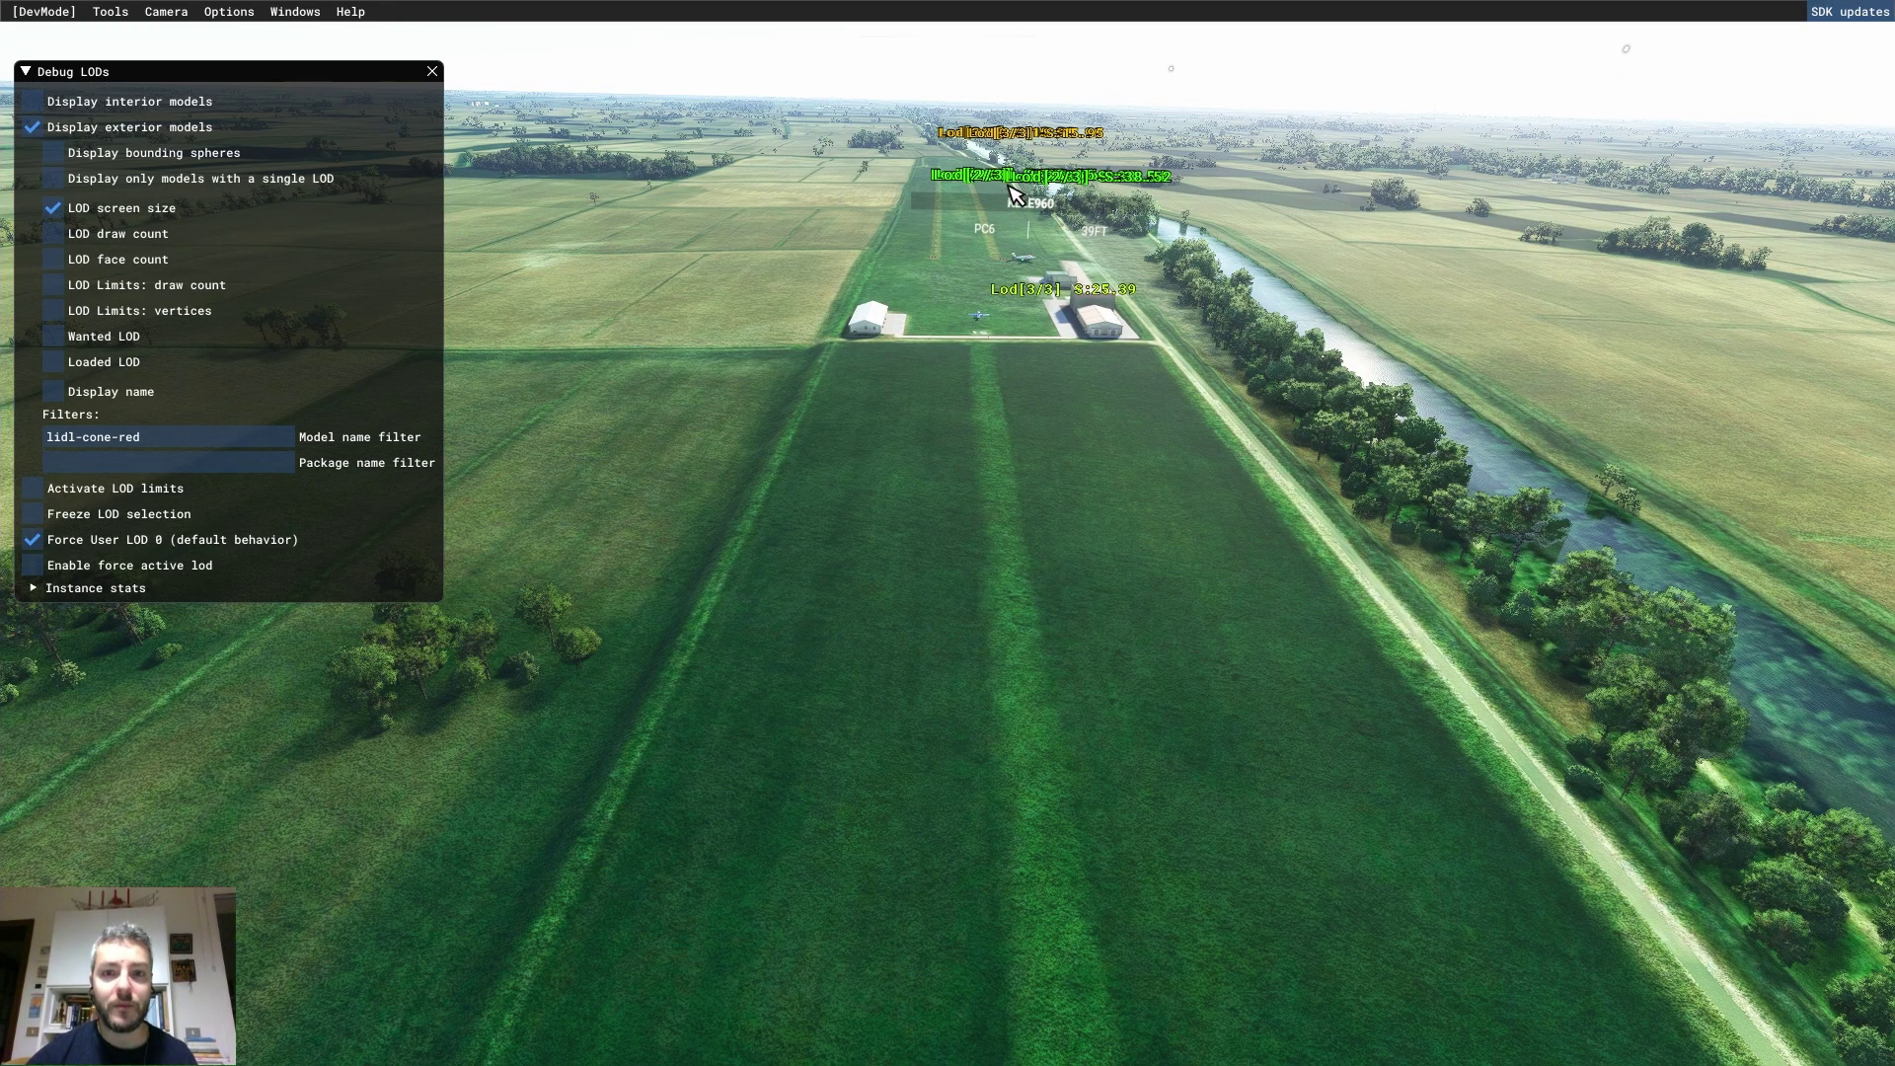
{"action": "left_click_drag", "start_coordinate": [981, 499], "coordinate": [998, 381]}
{"action": "scroll", "coordinate": [987, 587], "scroll_direction": "up", "scroll_amount": 3}
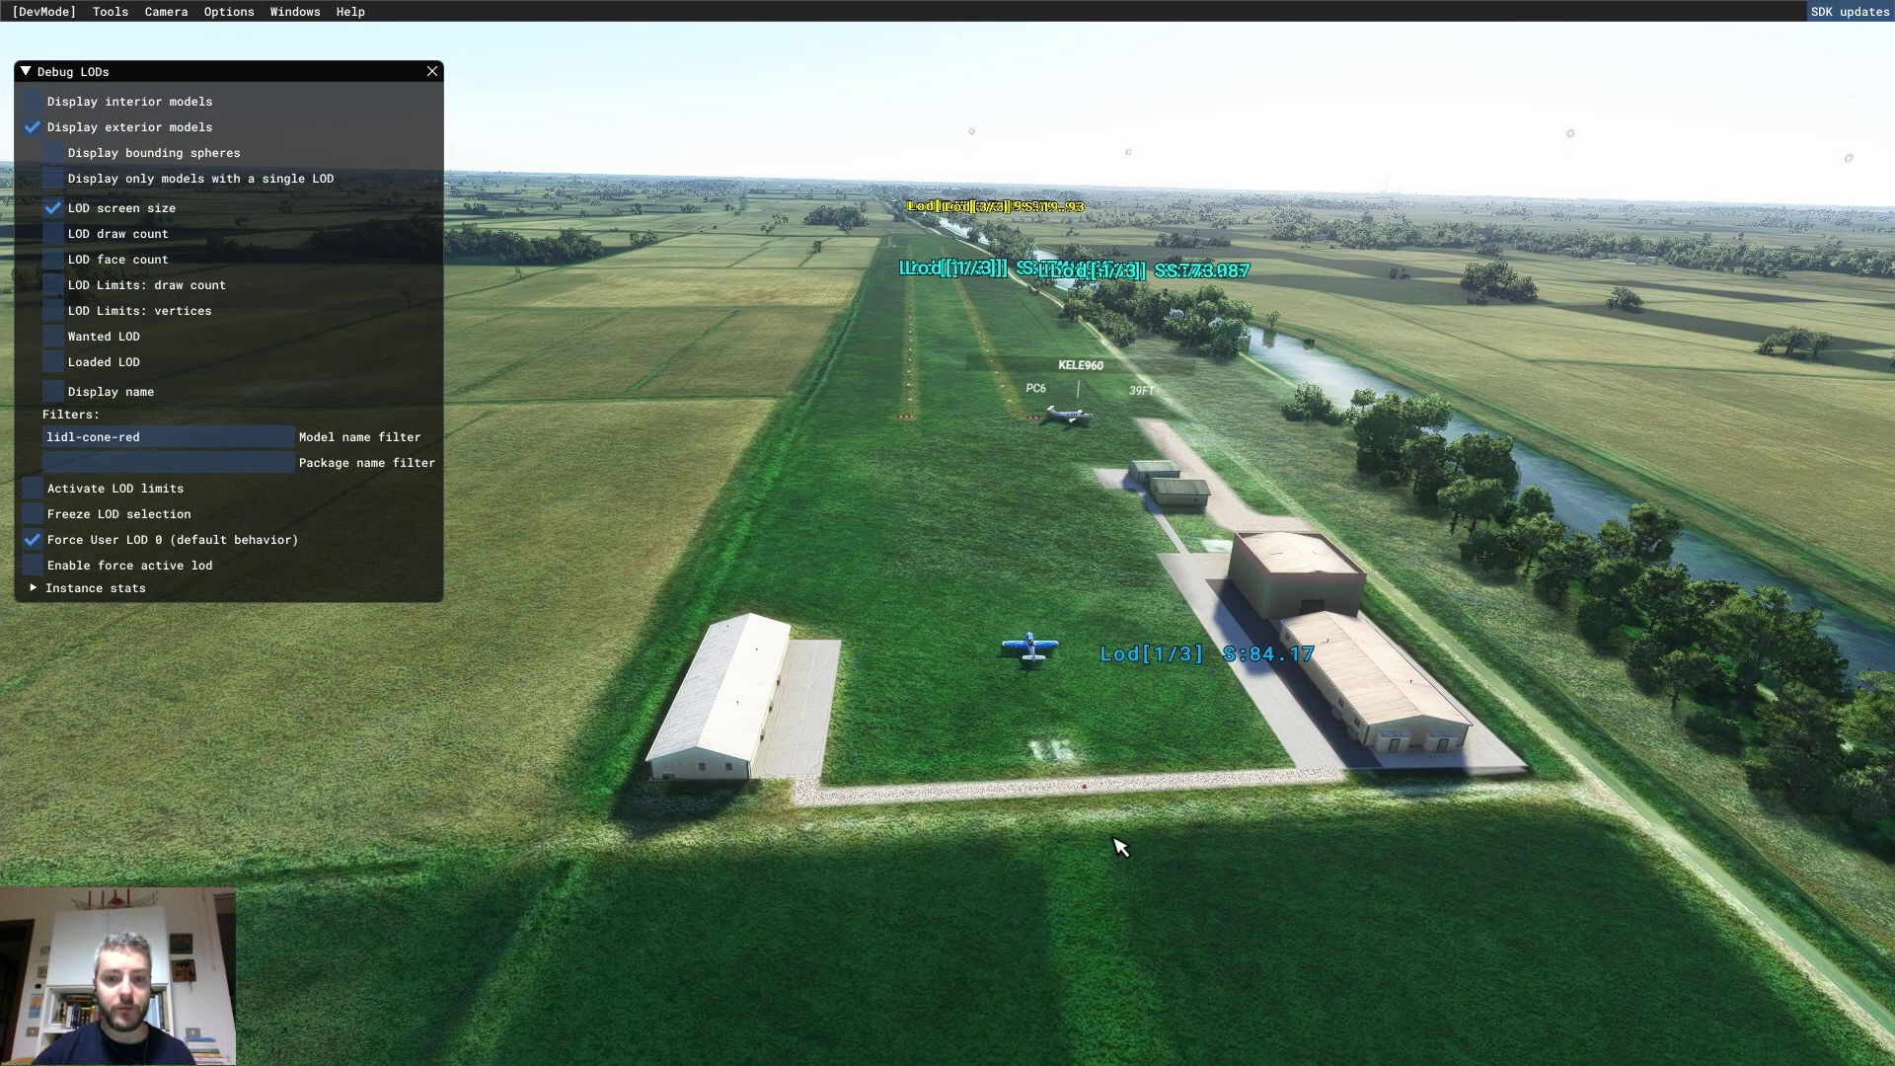
Switch to Blender and inspect the large red cube enclosing the x00 cone from several angles and distances.
{"action": "key", "text": "super"}
{"action": "left_click", "coordinate": [697, 1050]}
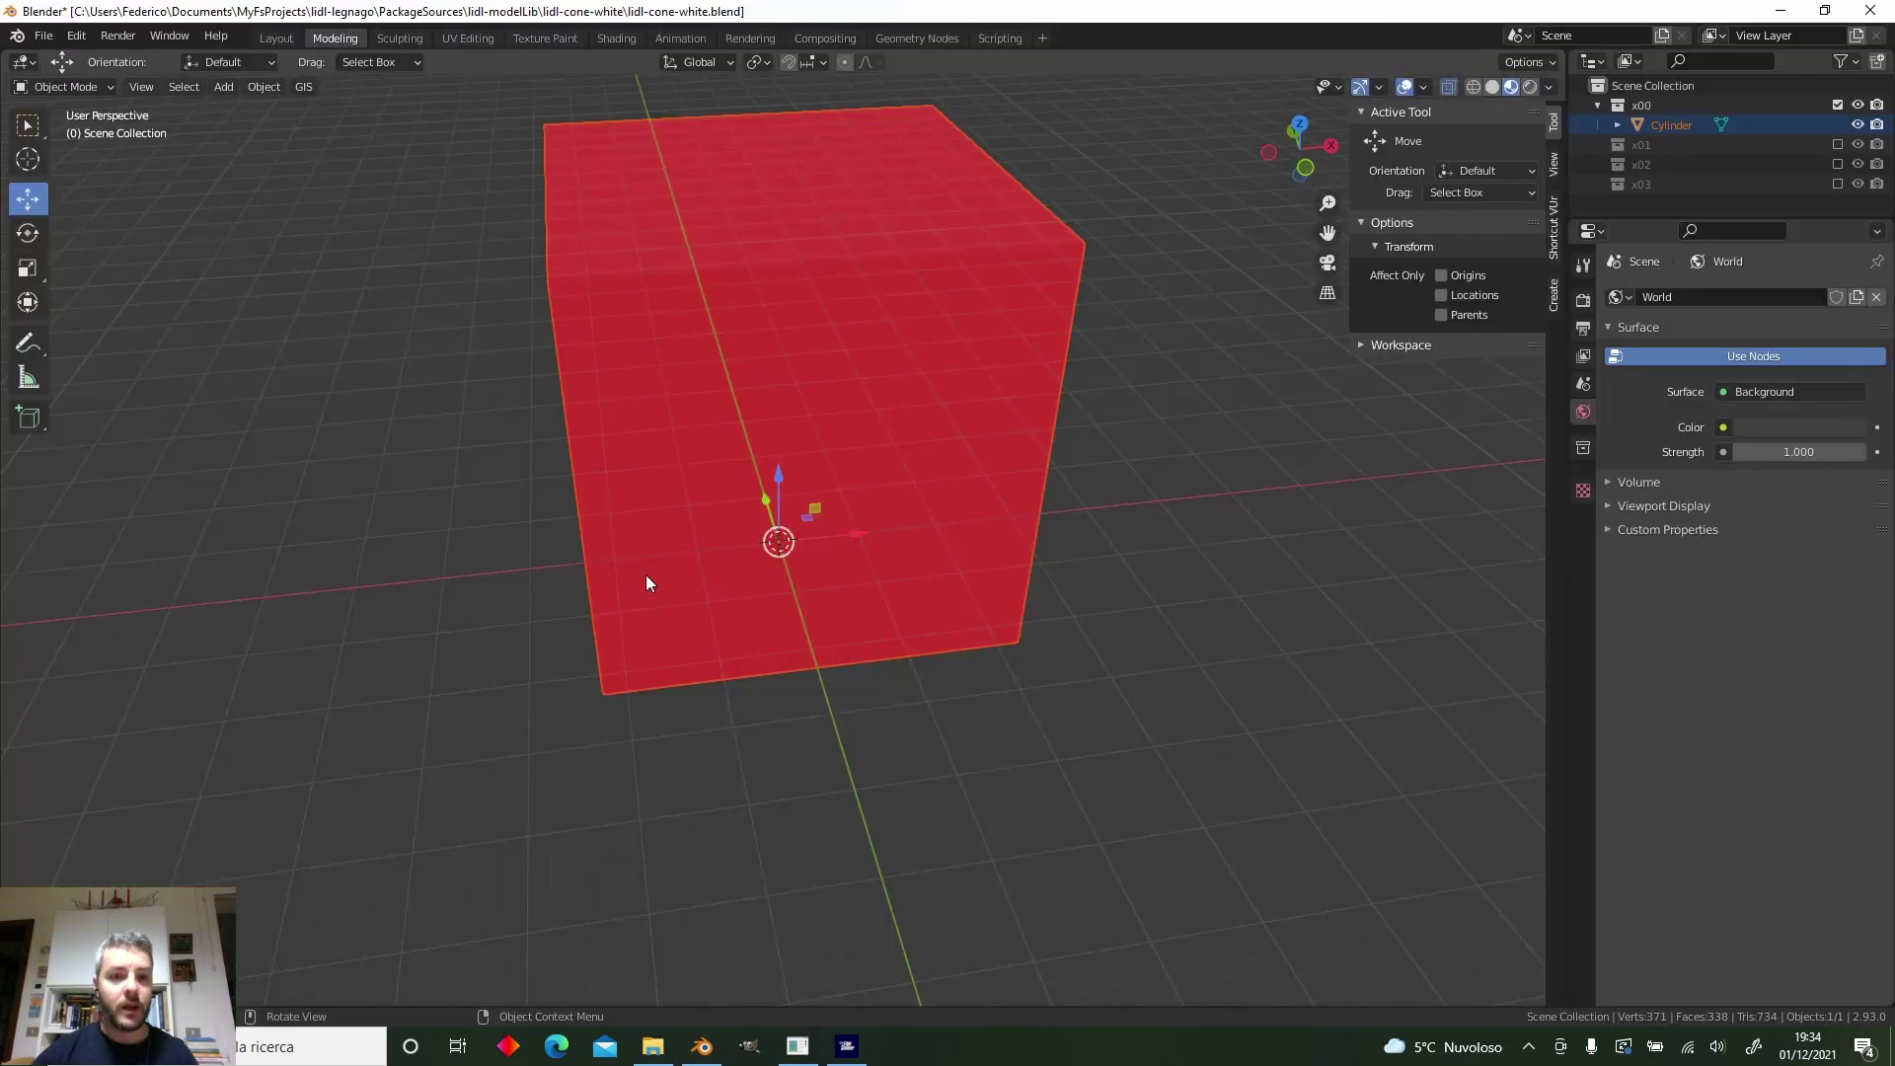
{"action": "left_click", "coordinate": [988, 276]}
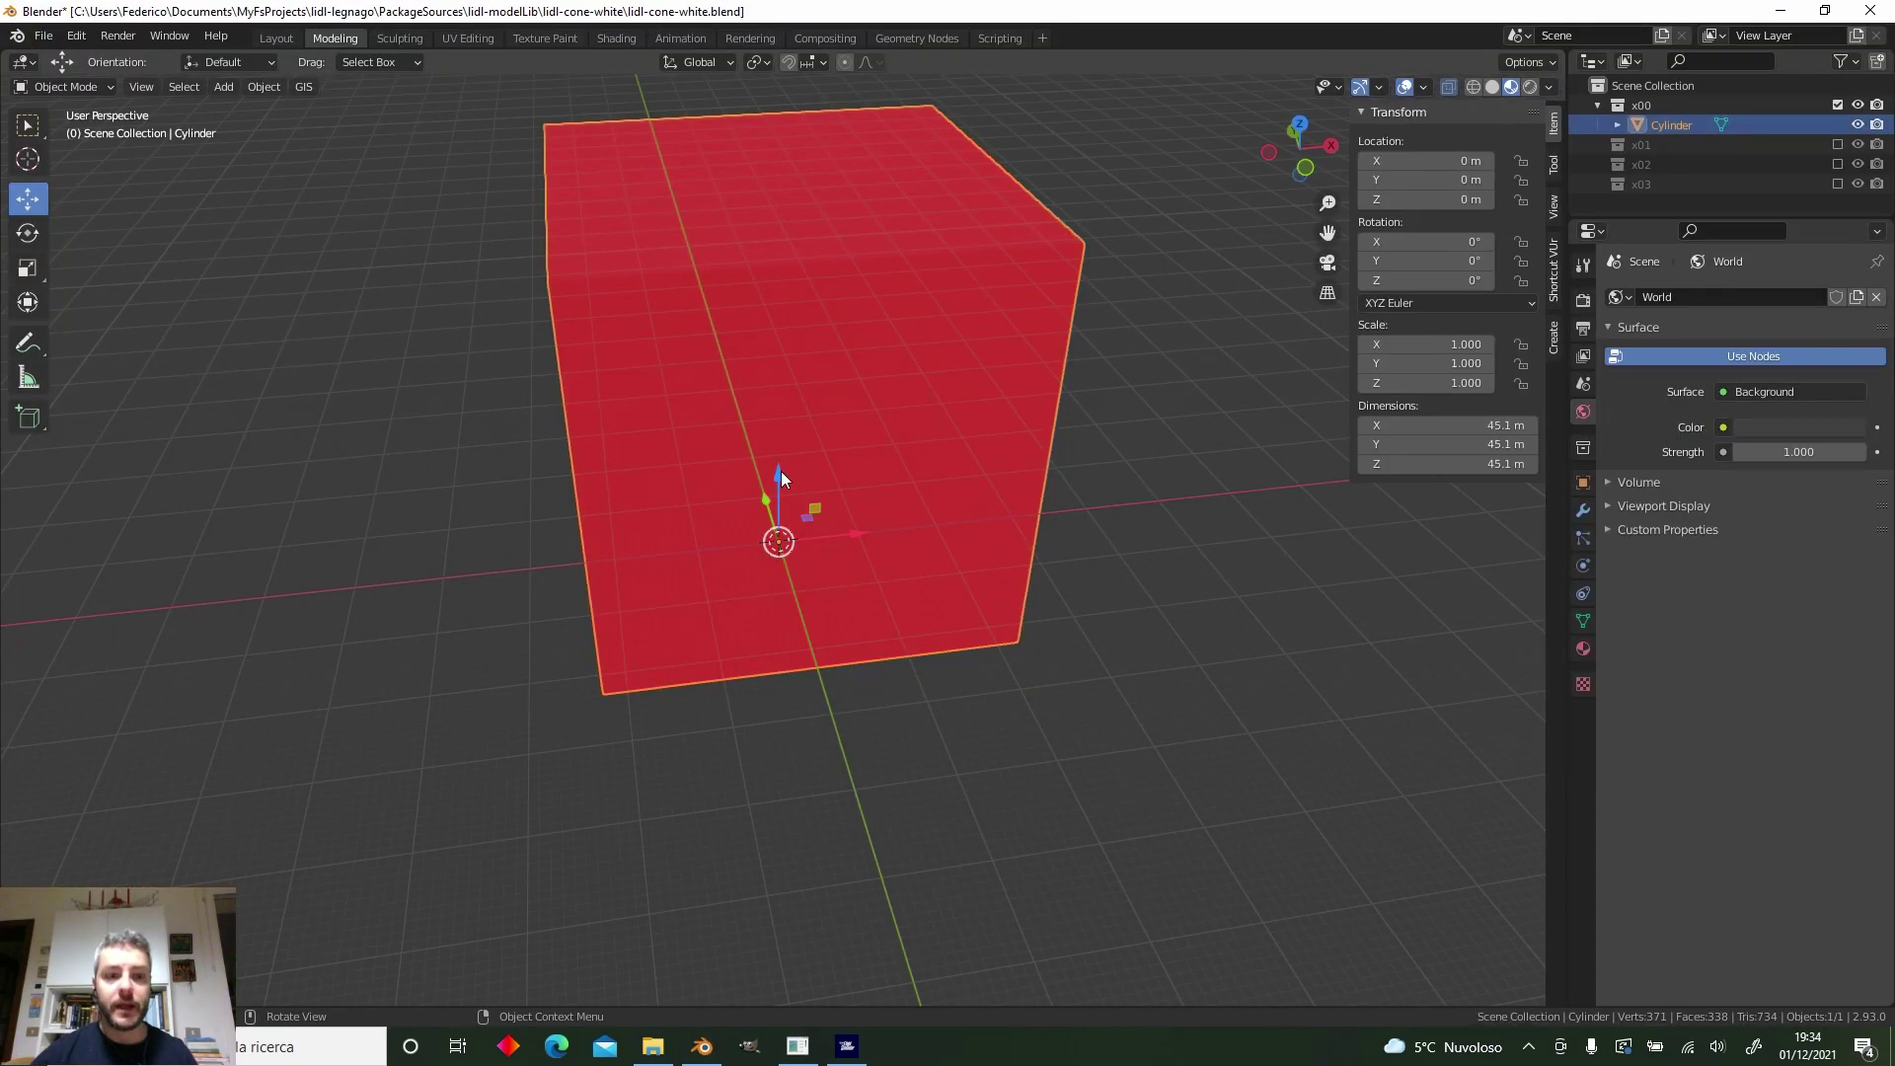
{"action": "scroll", "coordinate": [985, 512], "scroll_direction": "up", "scroll_amount": 6}
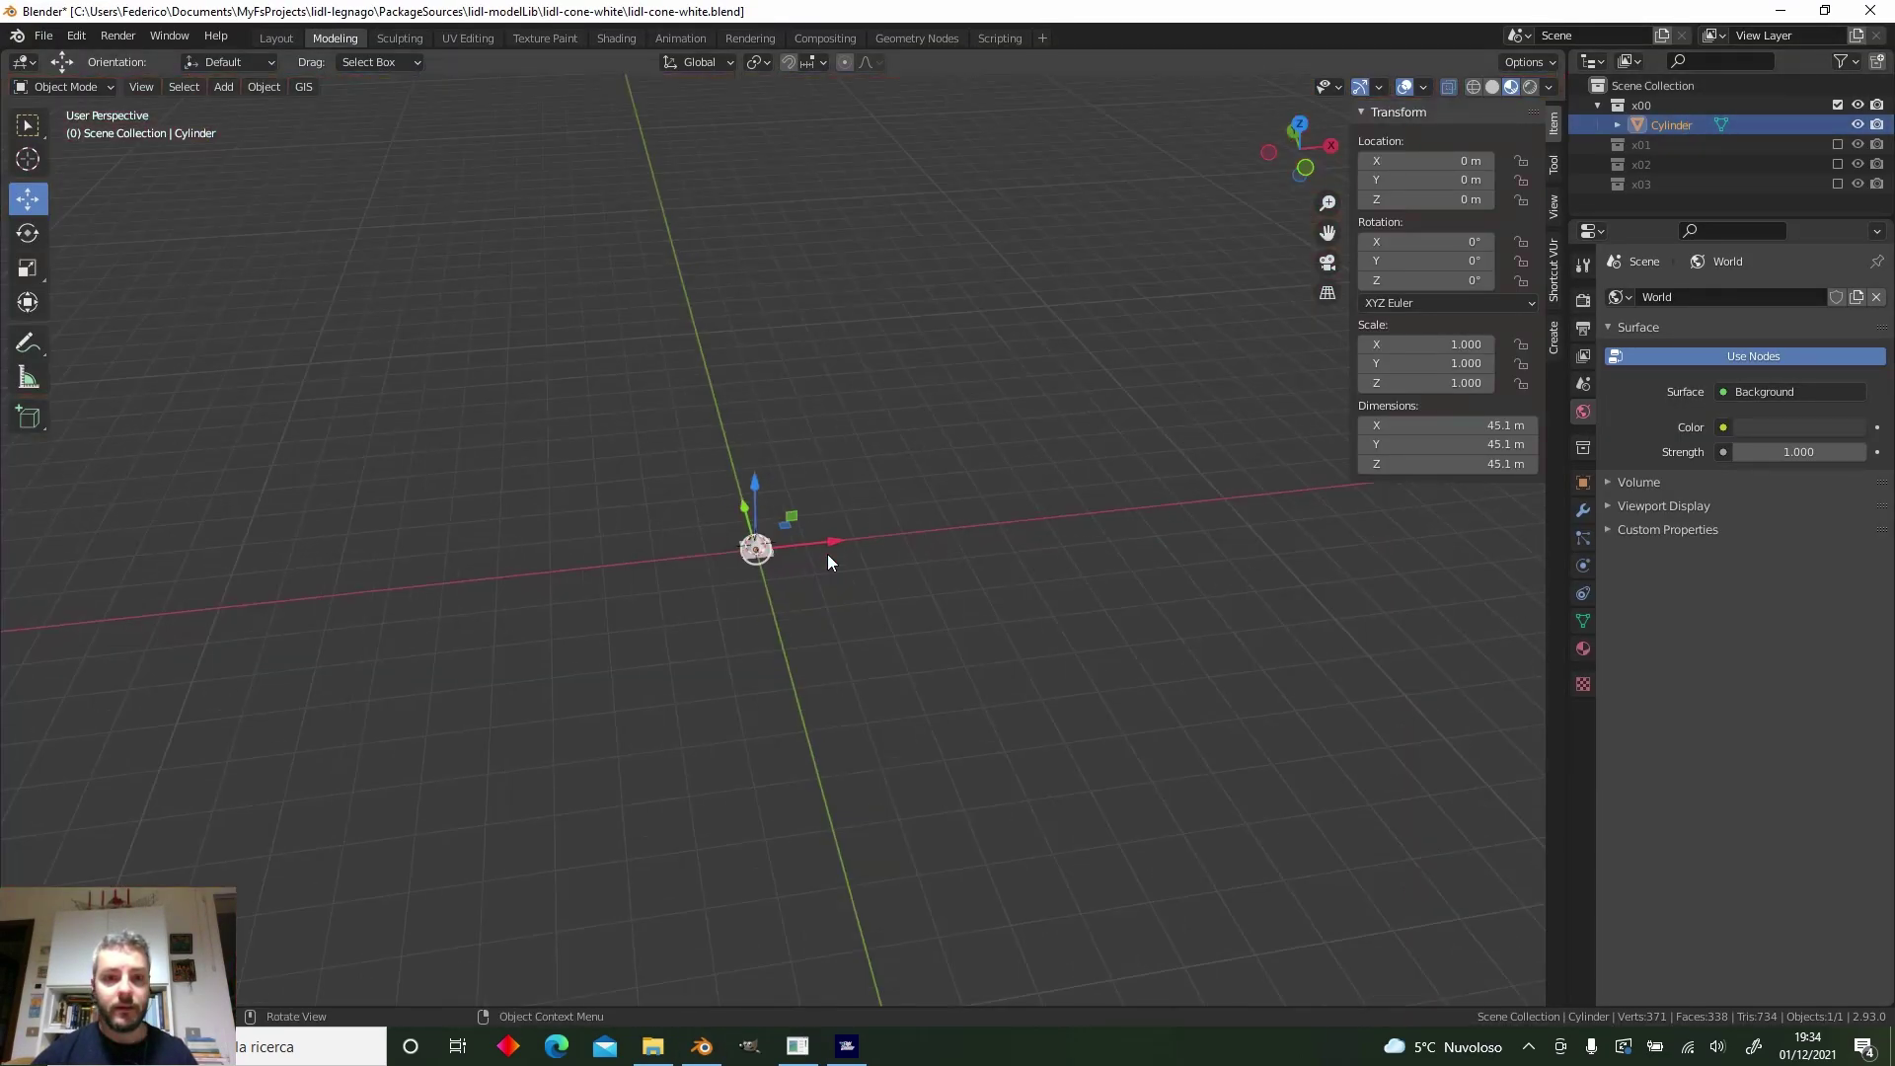
{"action": "middle_click_drag", "start_coordinate": [616, 573], "coordinate": [767, 578]}
{"action": "scroll", "coordinate": [767, 578], "scroll_direction": "down", "scroll_amount": 12}
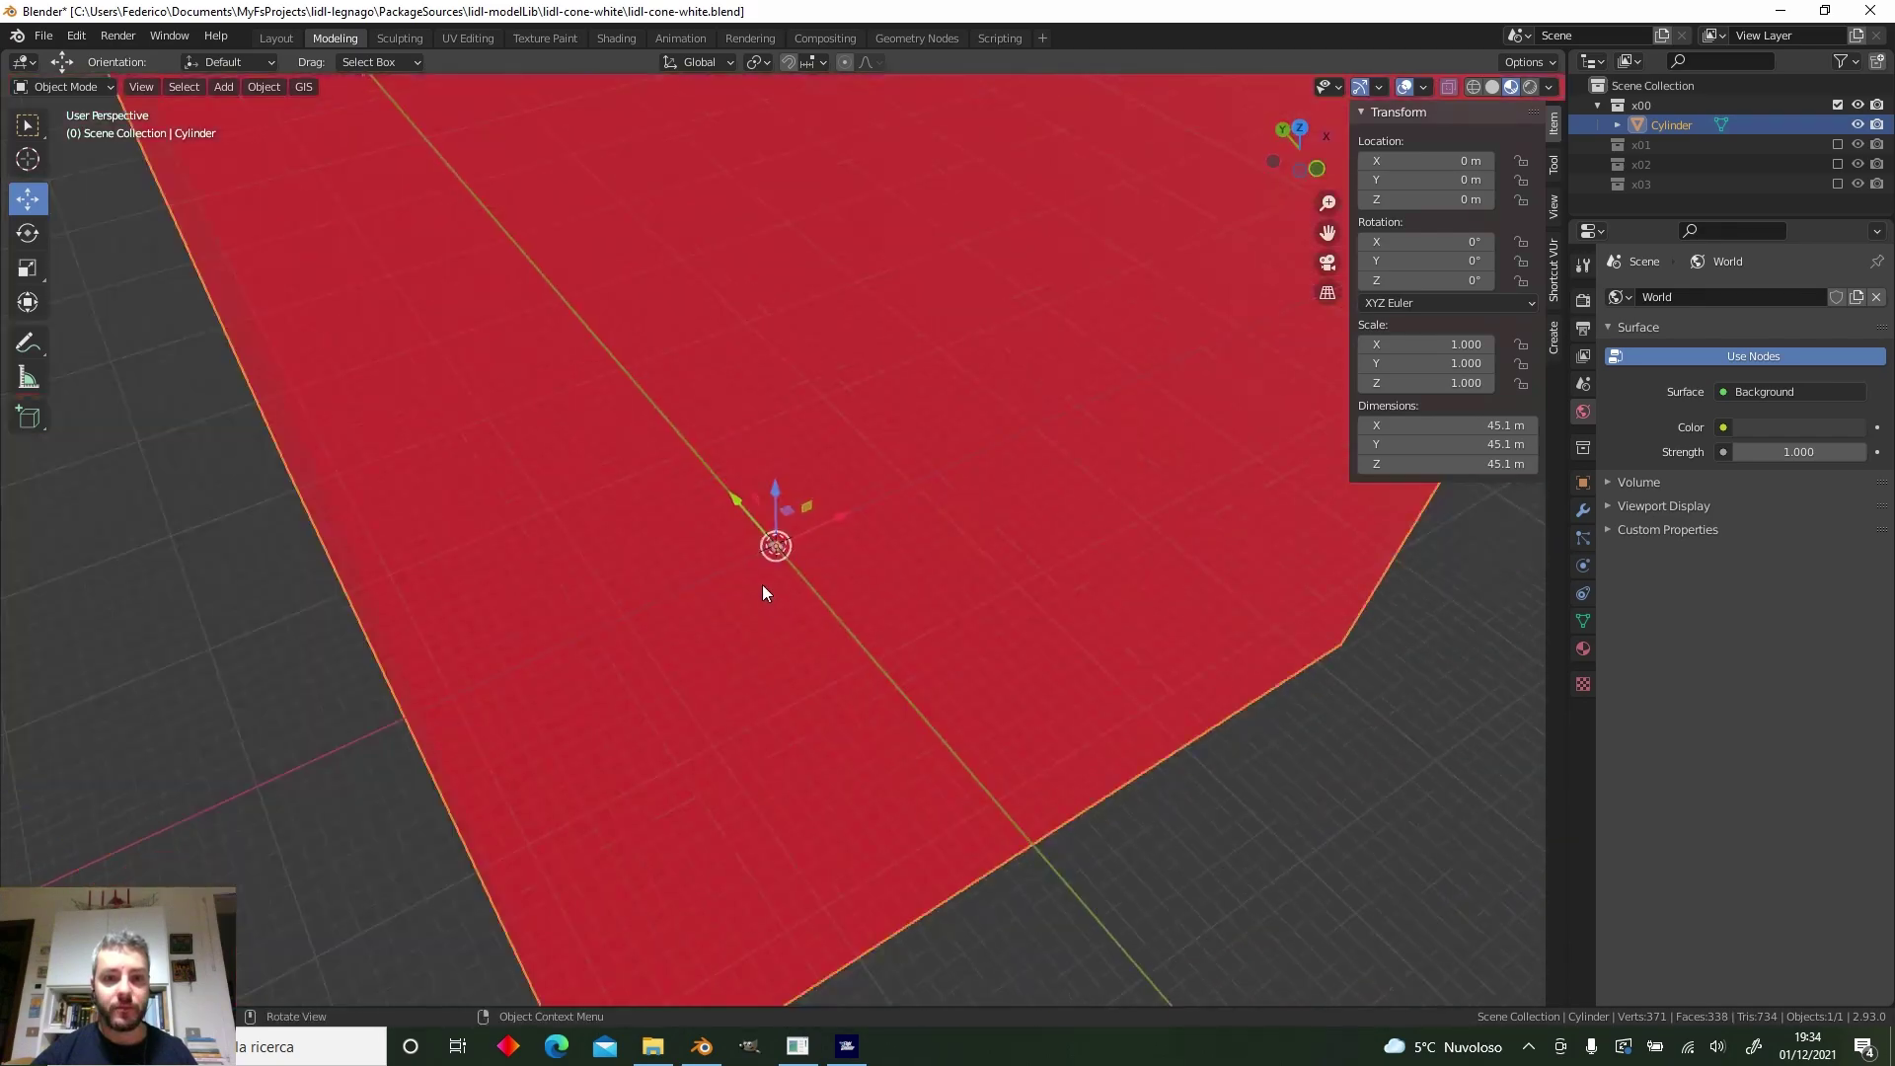
{"action": "middle_click_drag", "start_coordinate": [1100, 567], "coordinate": [988, 656]}
Replace the red cube in the cone mesh with a new enlarged cube around the cone, centred at about Z 19.9 m.
{"action": "key", "text": "Tab"}
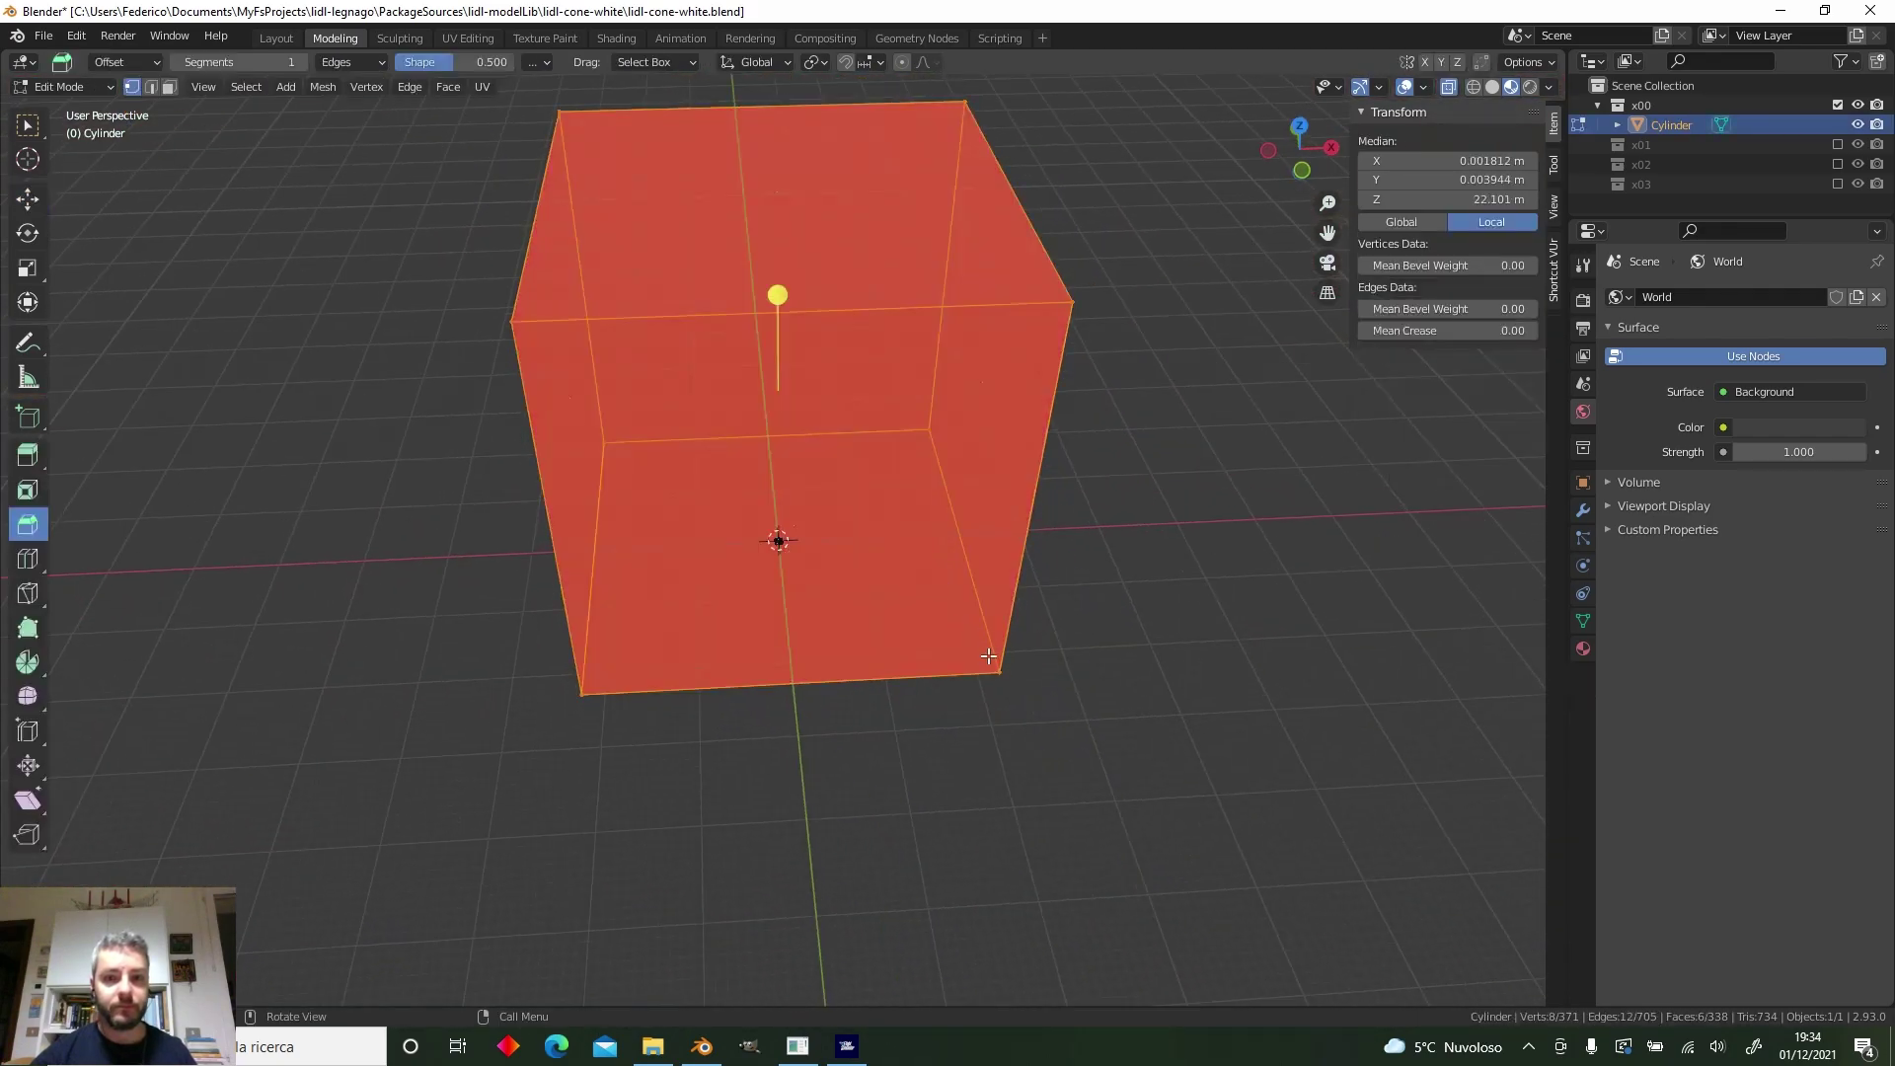
{"action": "middle_click_drag", "start_coordinate": [984, 599], "coordinate": [948, 596]}
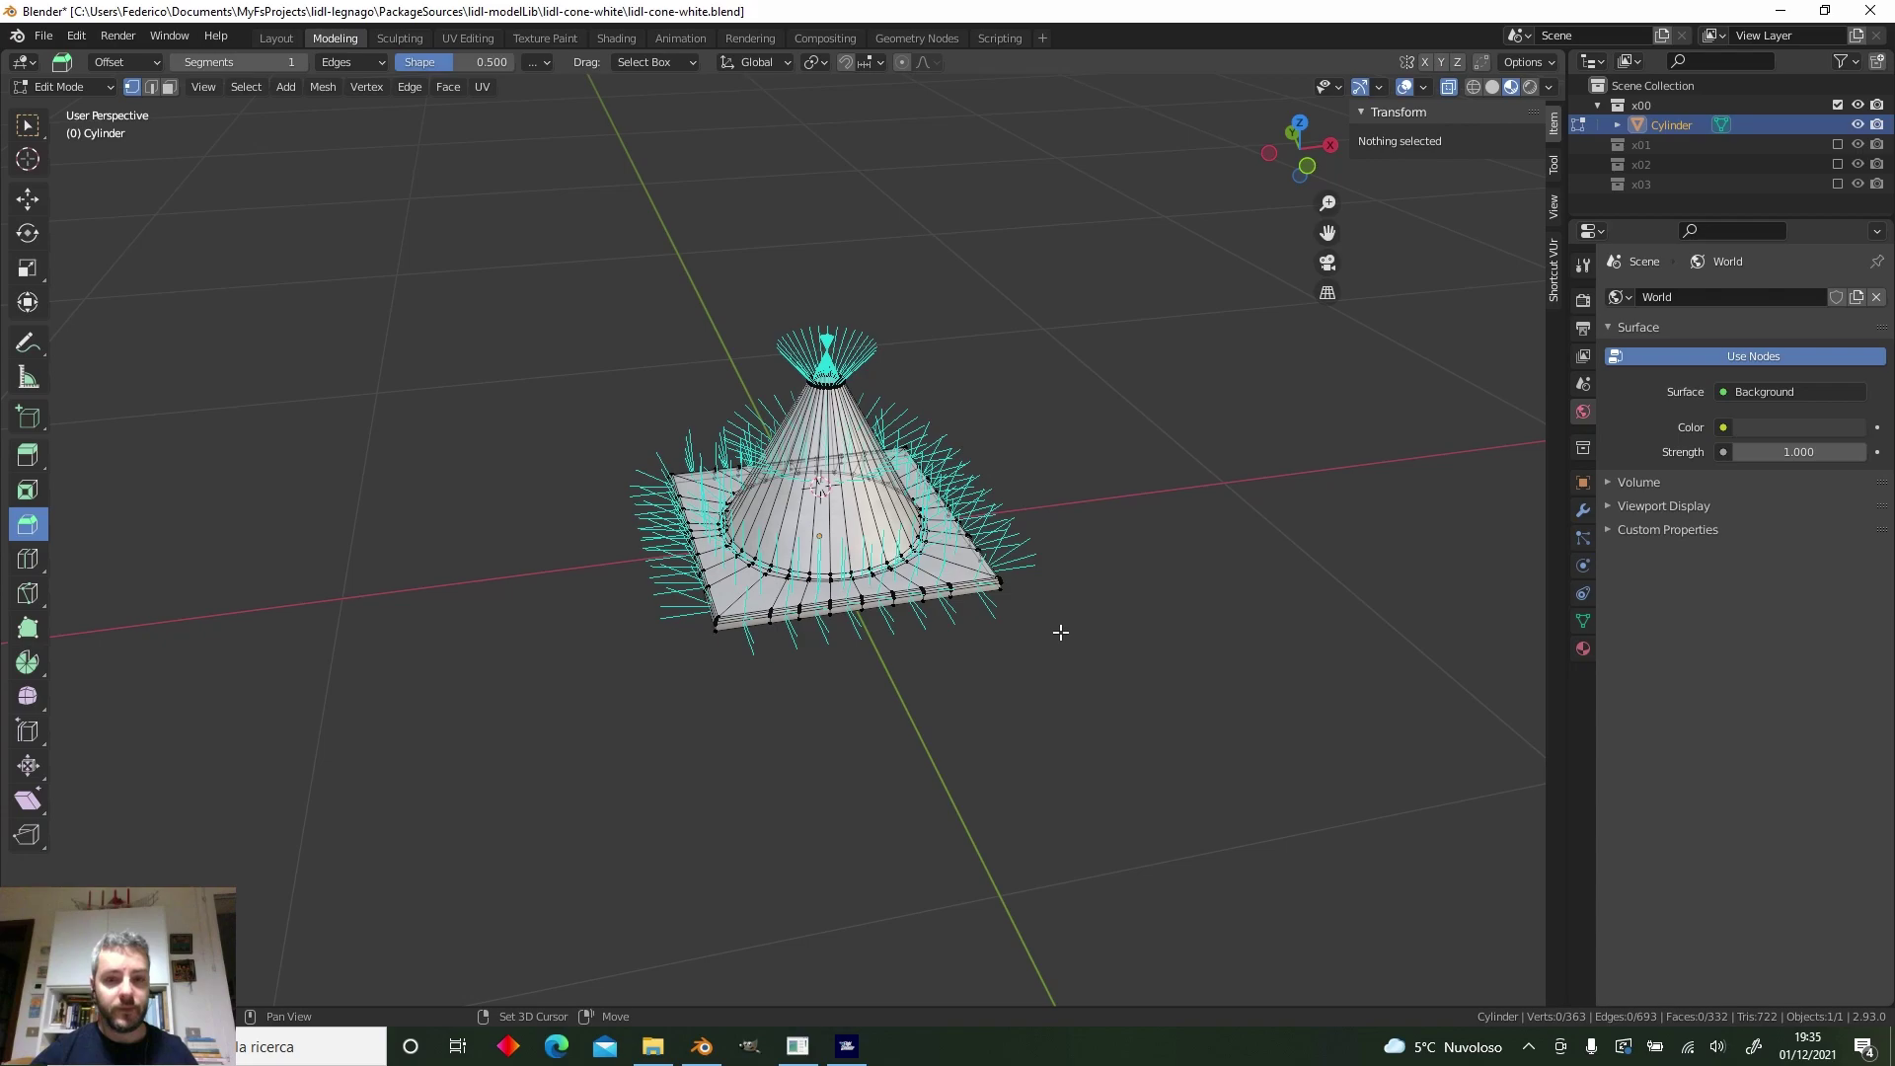
{"action": "left_click", "coordinate": [285, 87]}
{"action": "left_click", "coordinate": [312, 129]}
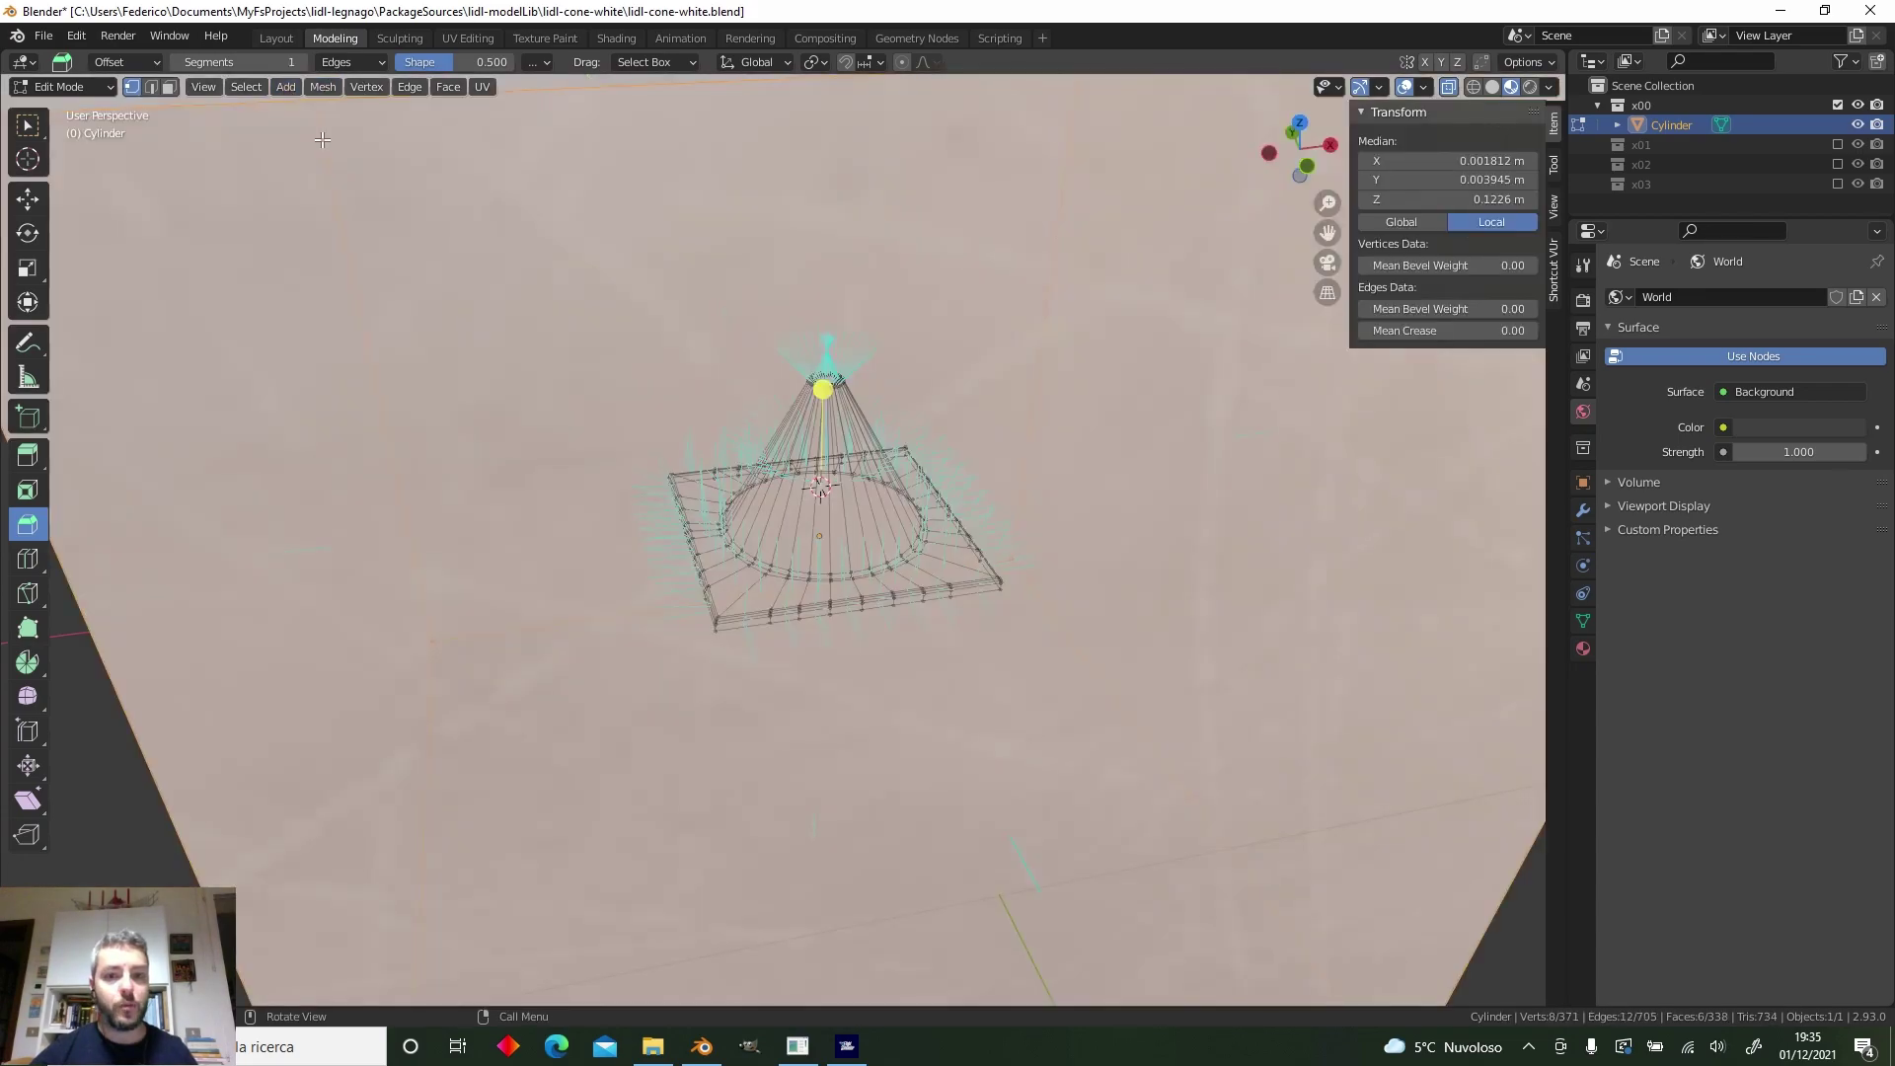
{"action": "scroll", "coordinate": [819, 533], "scroll_direction": "down", "scroll_amount": 3}
{"action": "key", "text": "KP_1"}
{"action": "key", "text": "s"}
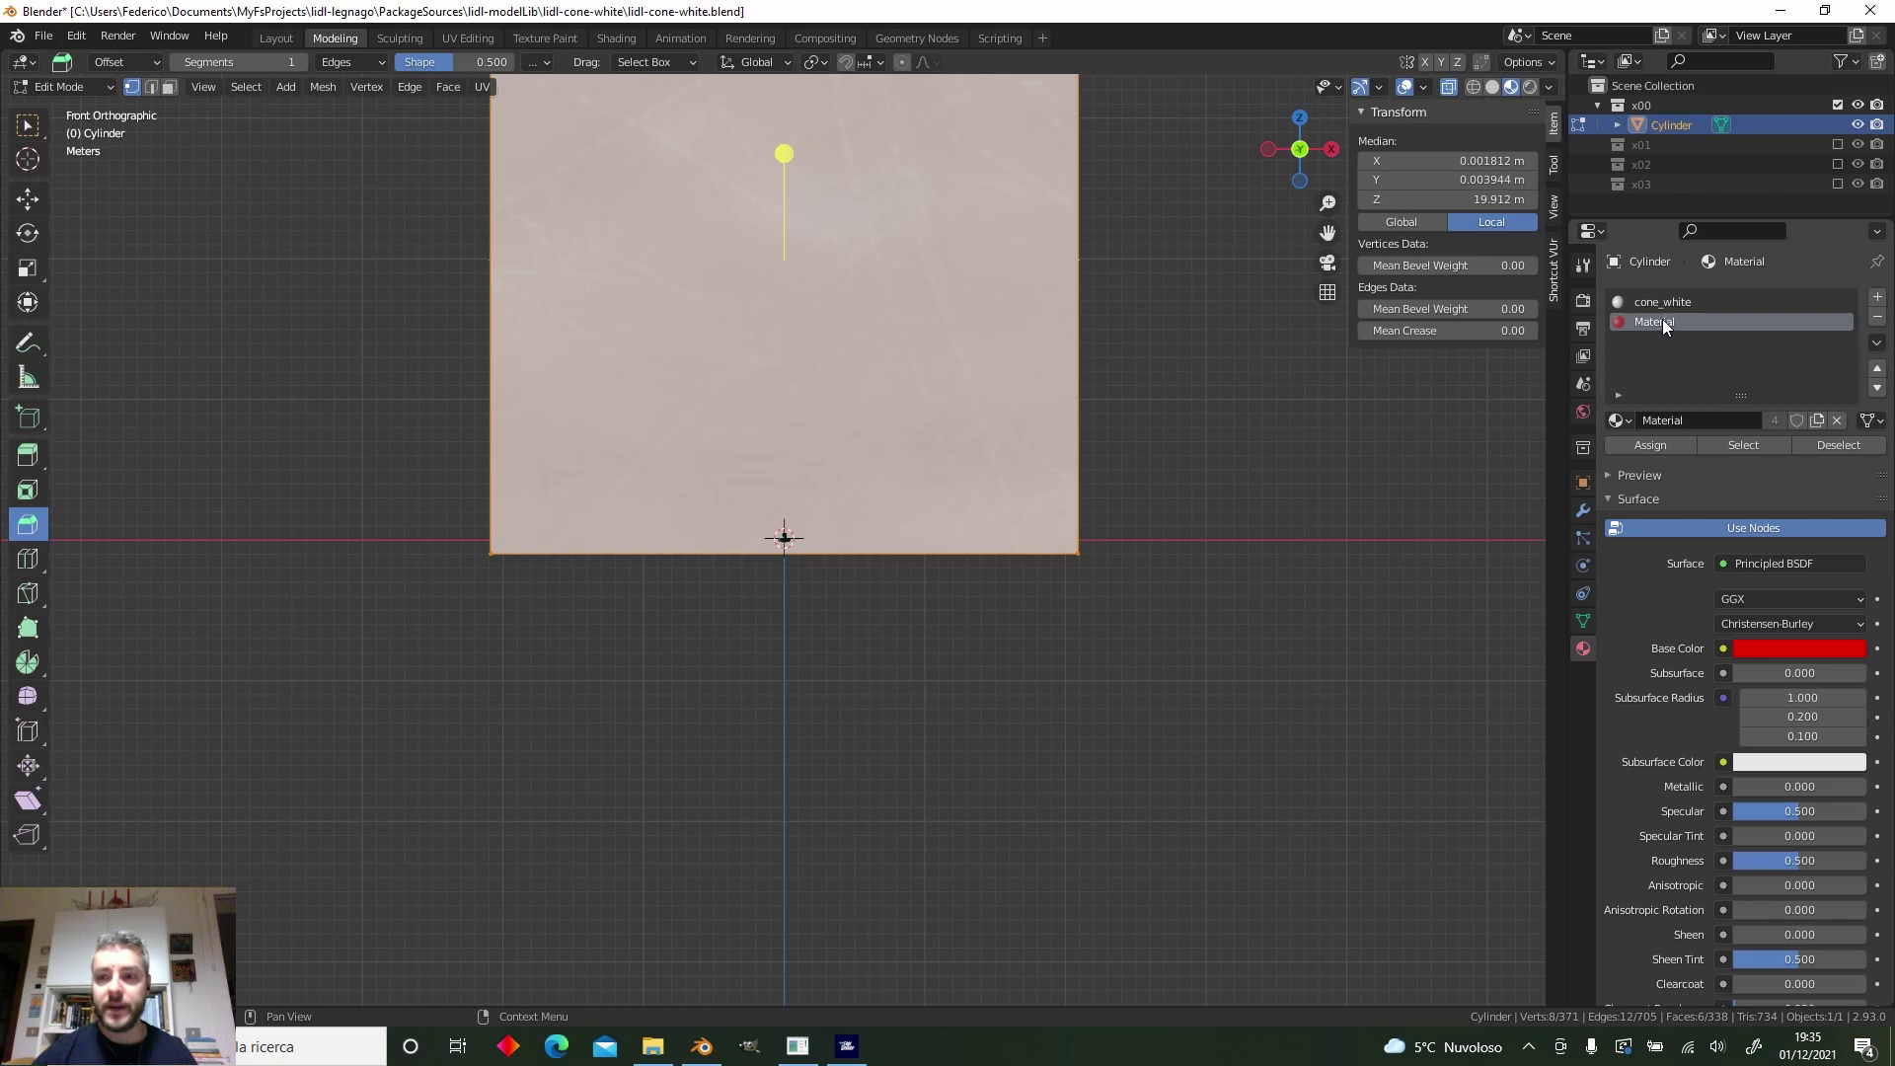
Add a third material slot to the cone object with a new material named invisbile.
{"action": "left_click", "coordinate": [1877, 318]}
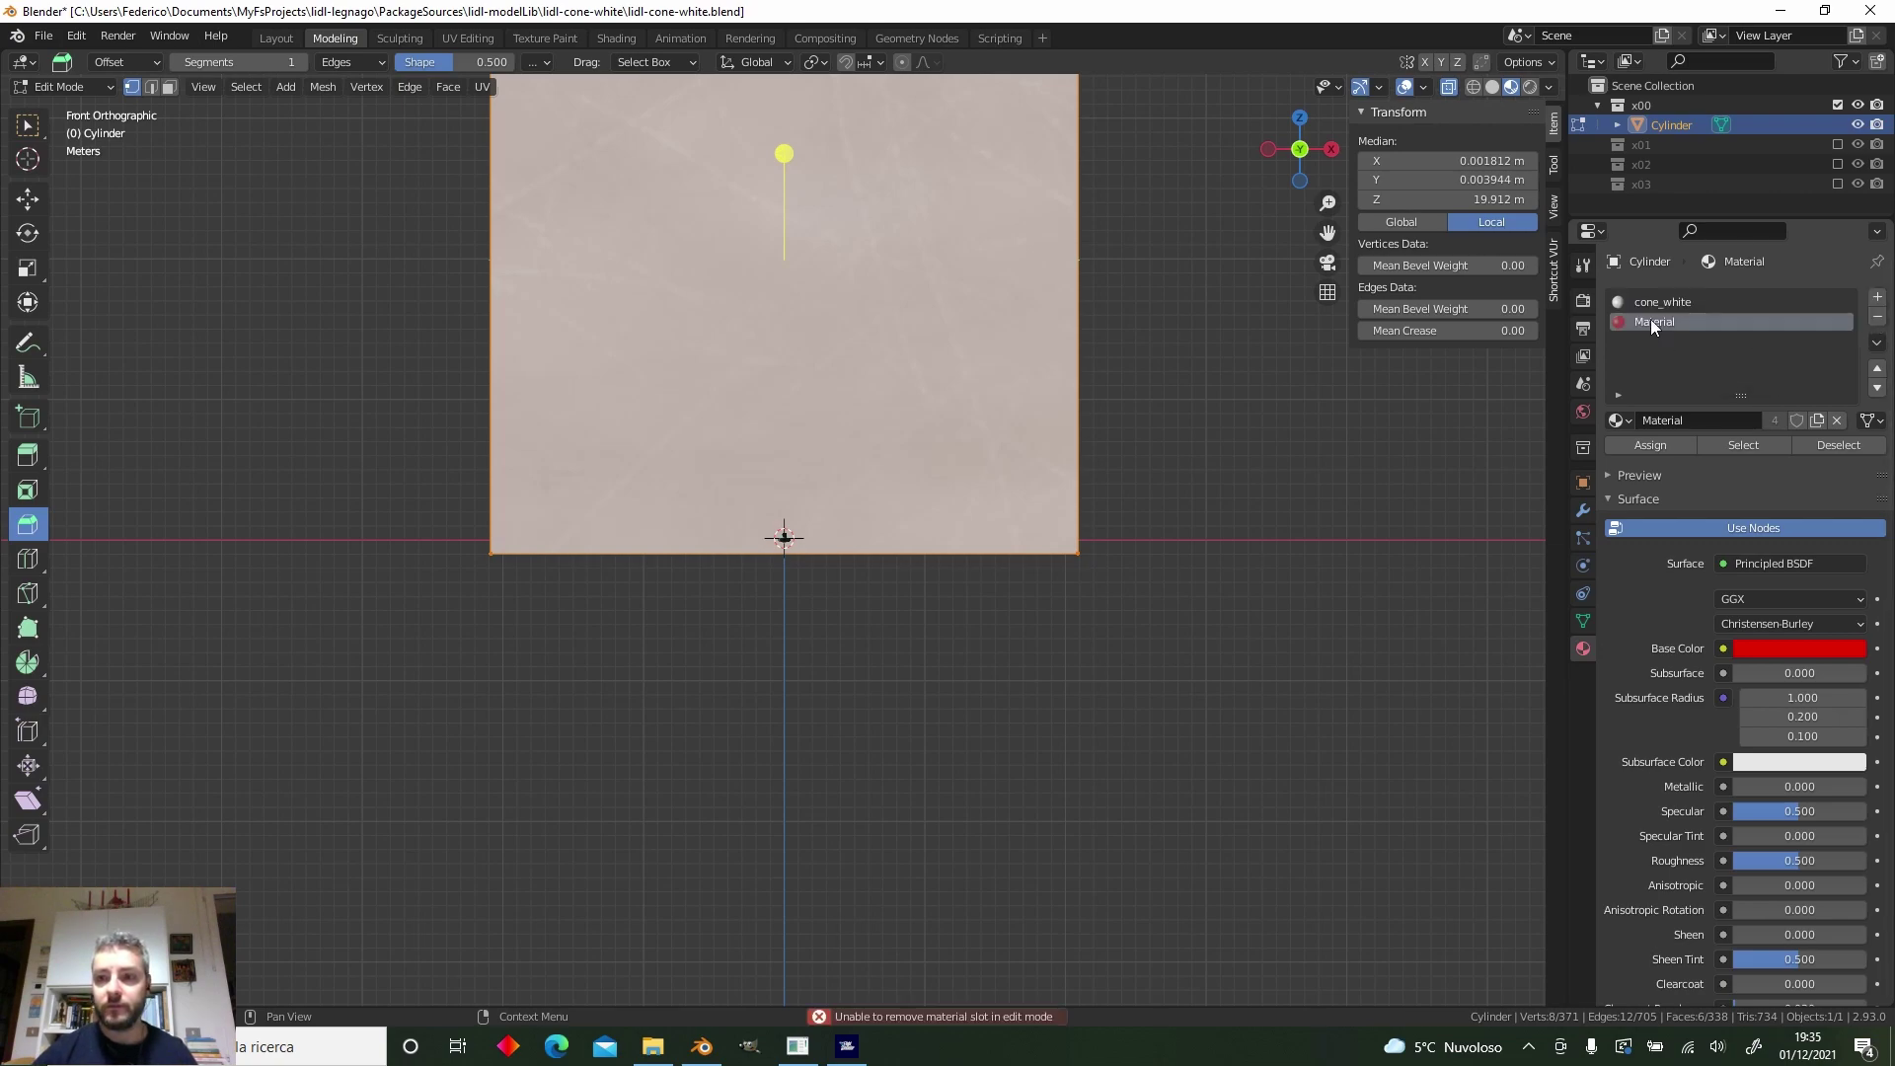
{"action": "left_click", "coordinate": [1877, 298]}
{"action": "left_click", "coordinate": [1756, 413]}
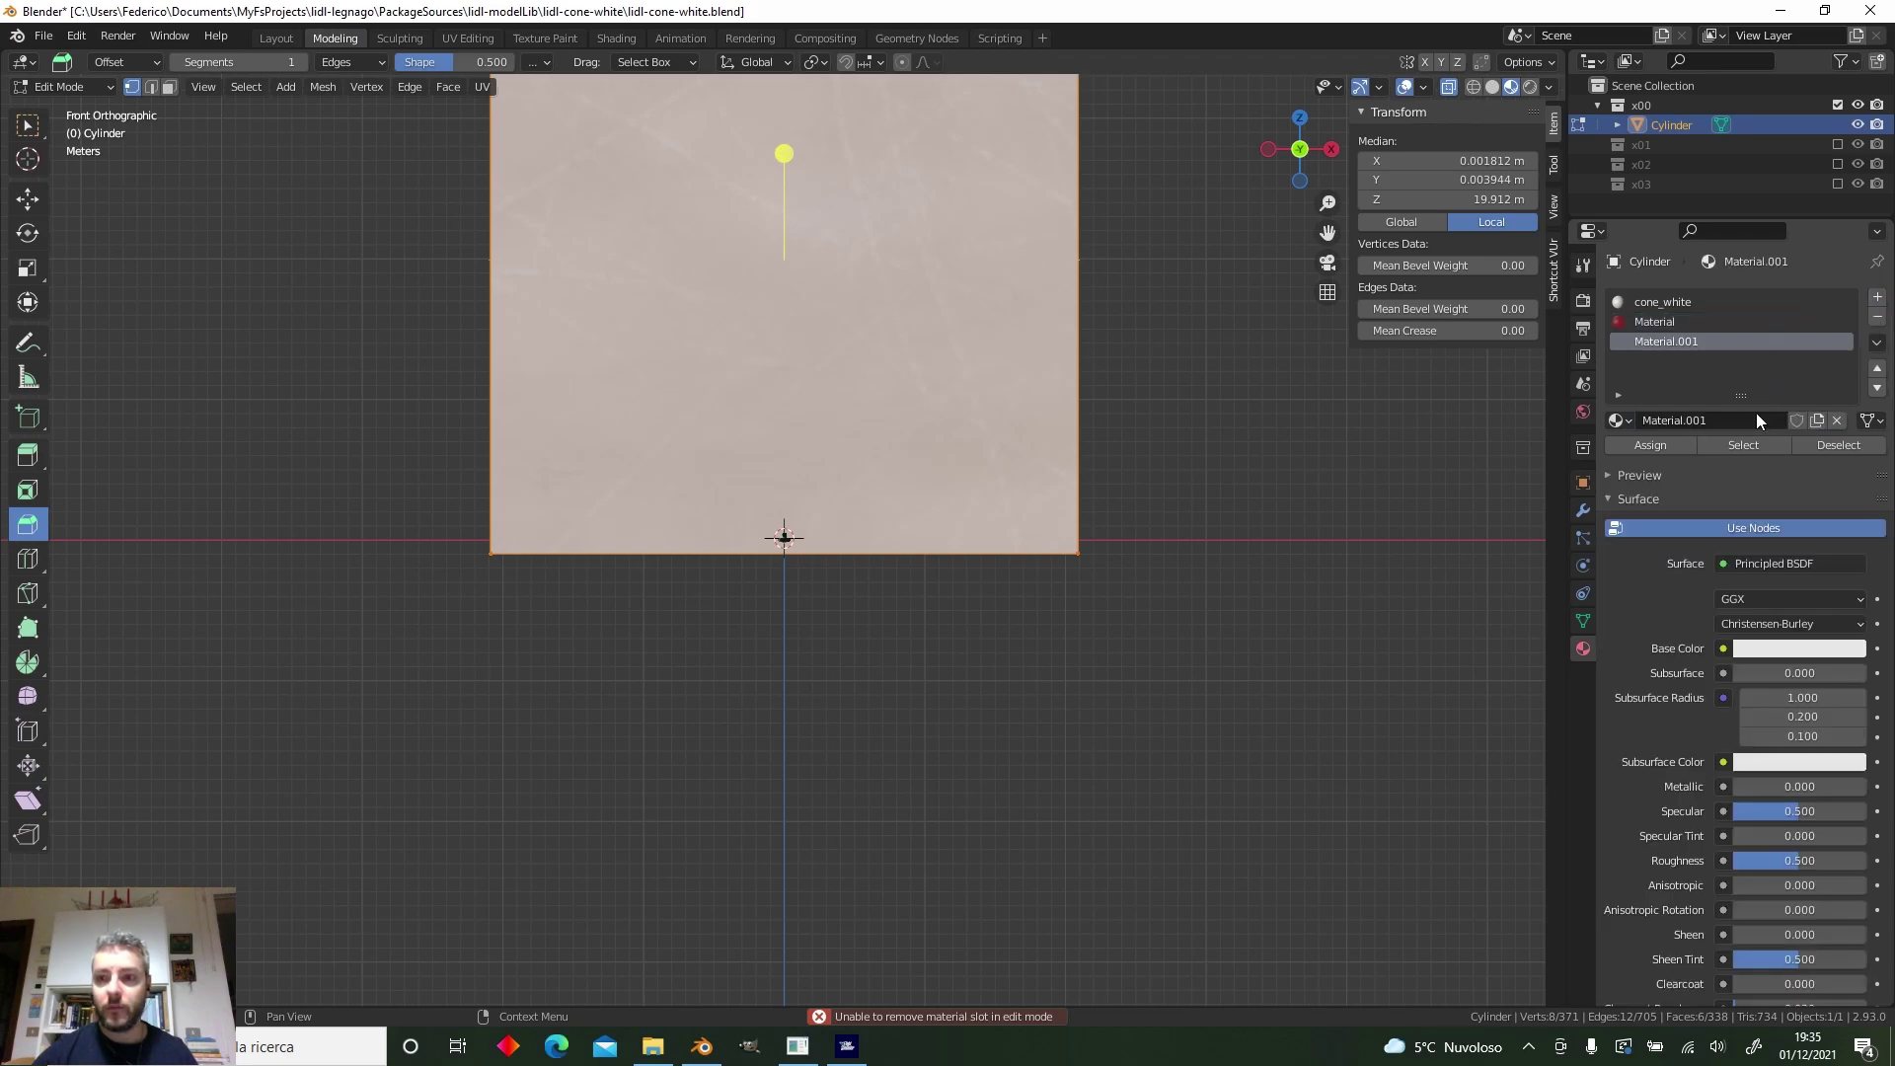
{"action": "left_click", "coordinate": [1723, 422]}
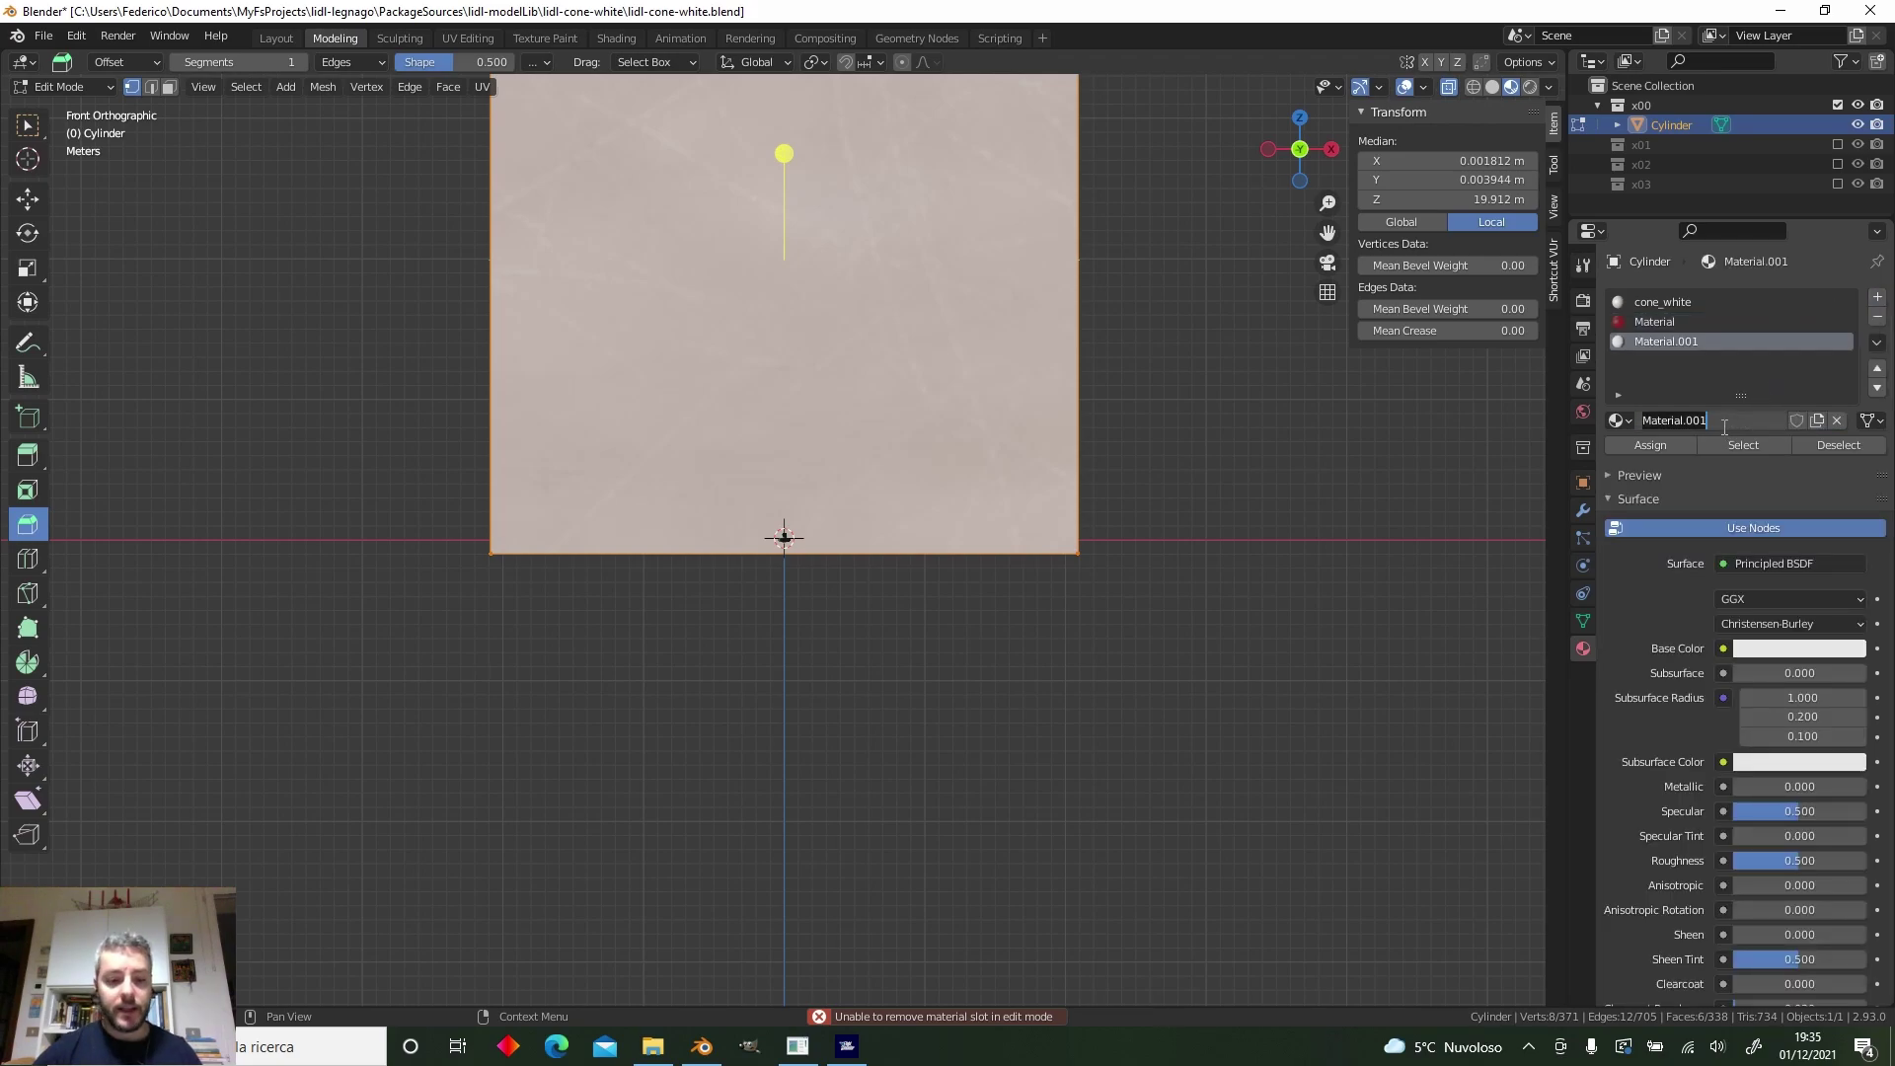
{"action": "type", "text": "invis"}
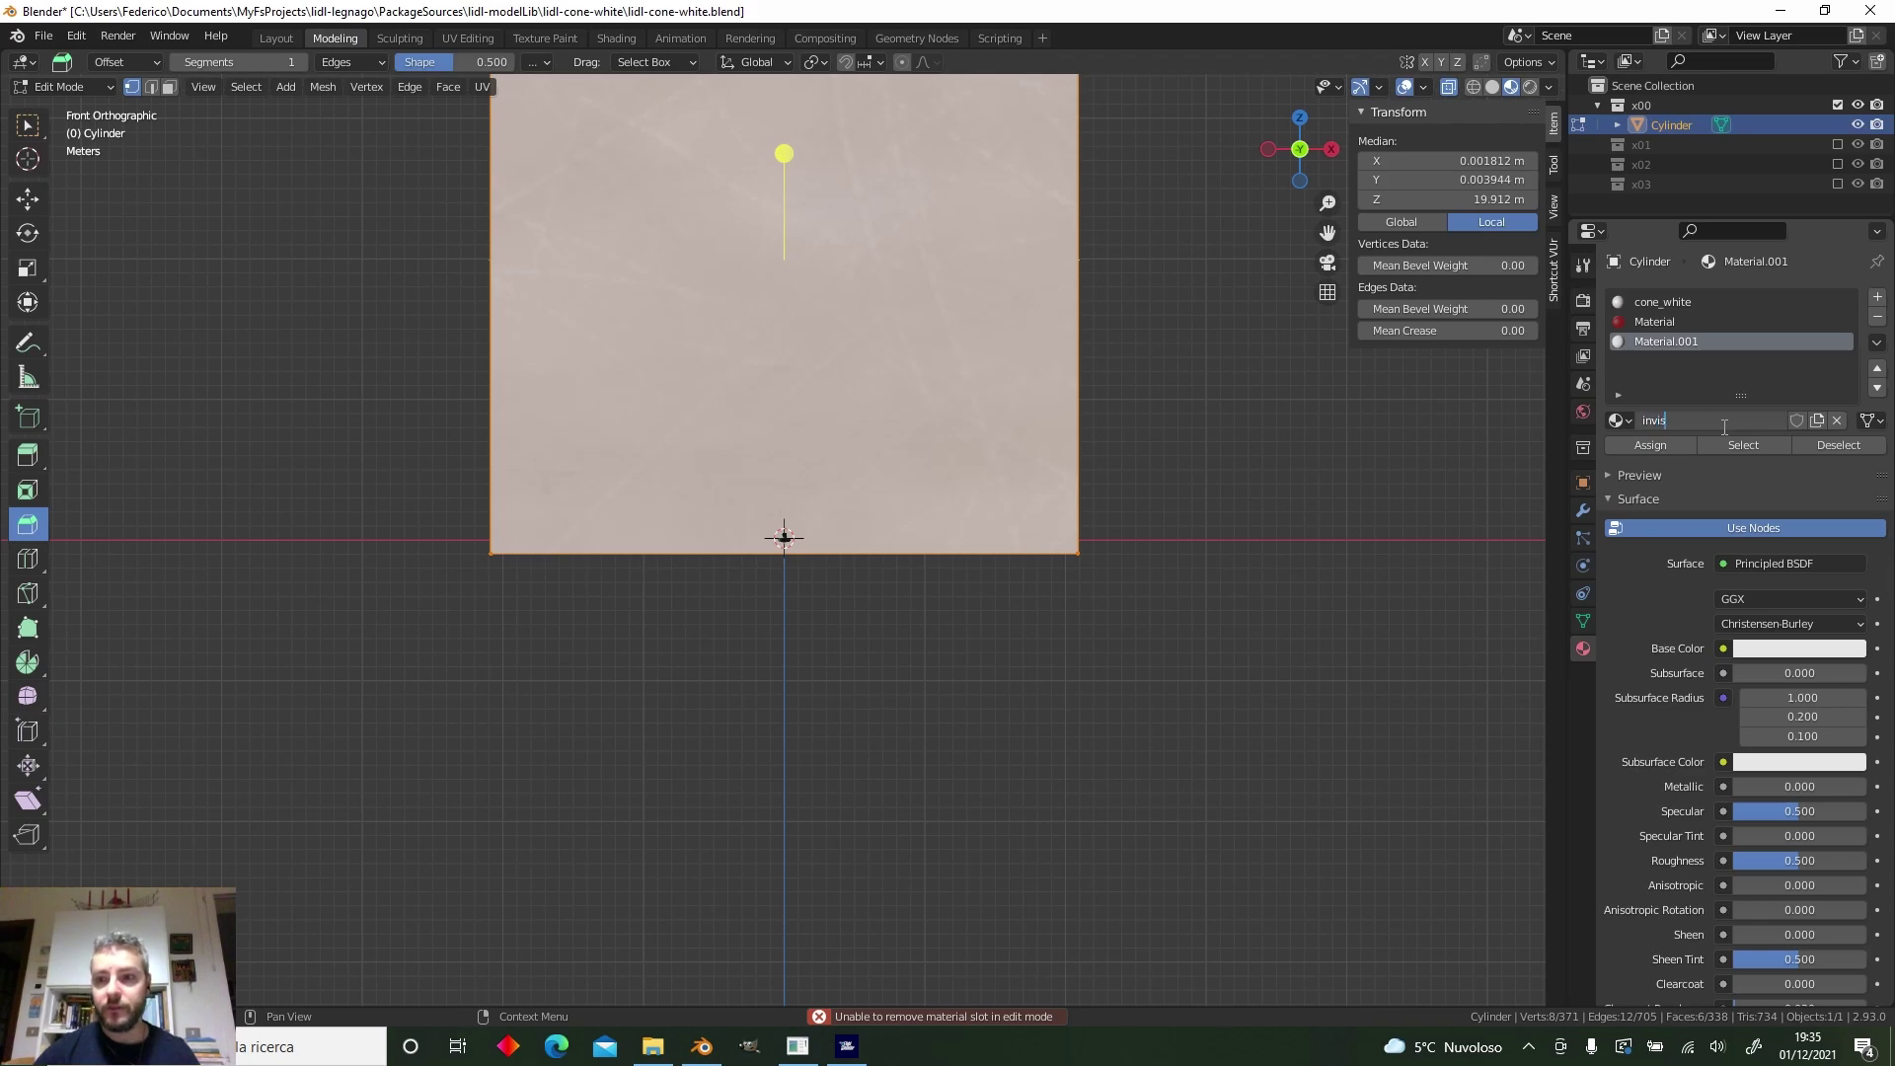
{"action": "type", "text": "ibile"}
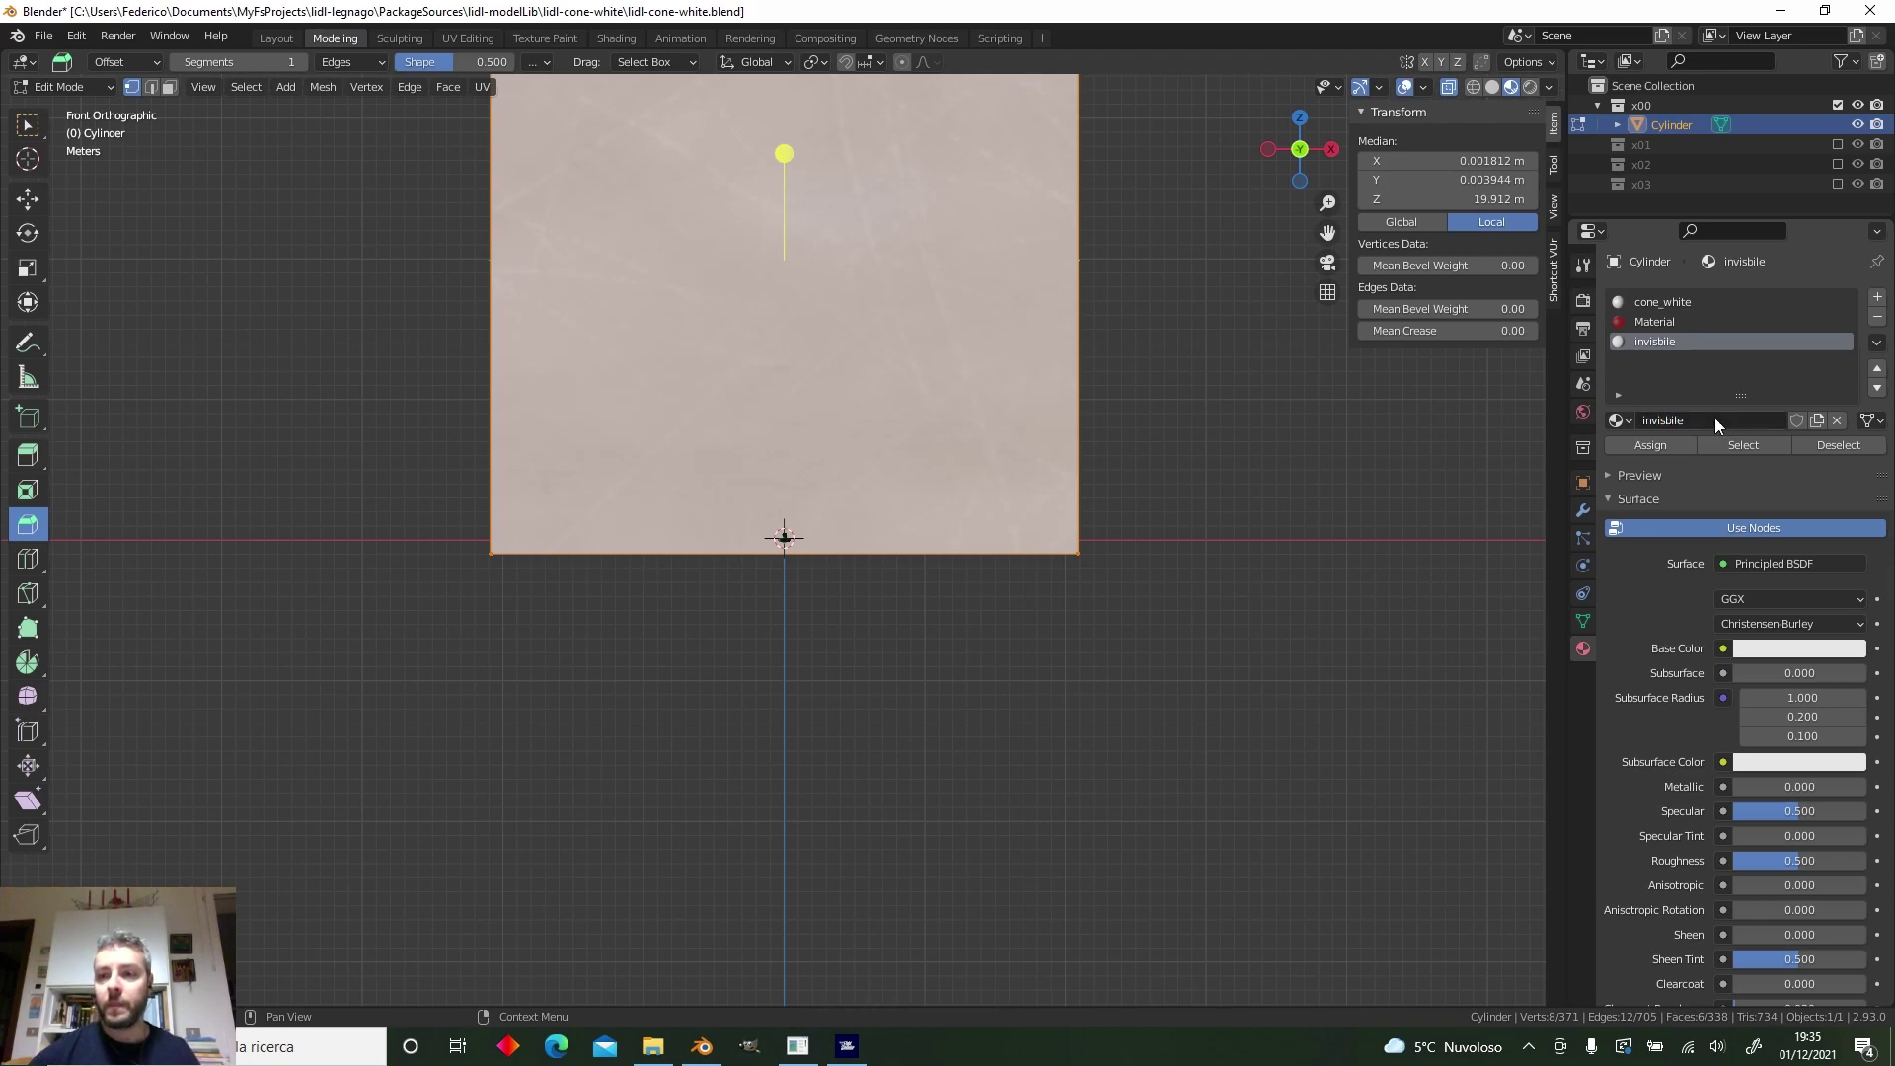
{"action": "key", "text": "Return"}
Set the new material's MSFS material mode to MSFS Invisible and assign it to the enclosing cube.
{"action": "scroll", "coordinate": [1712, 542], "scroll_direction": "down", "scroll_amount": 10}
{"action": "scroll", "coordinate": [1727, 651], "scroll_direction": "down", "scroll_amount": 2}
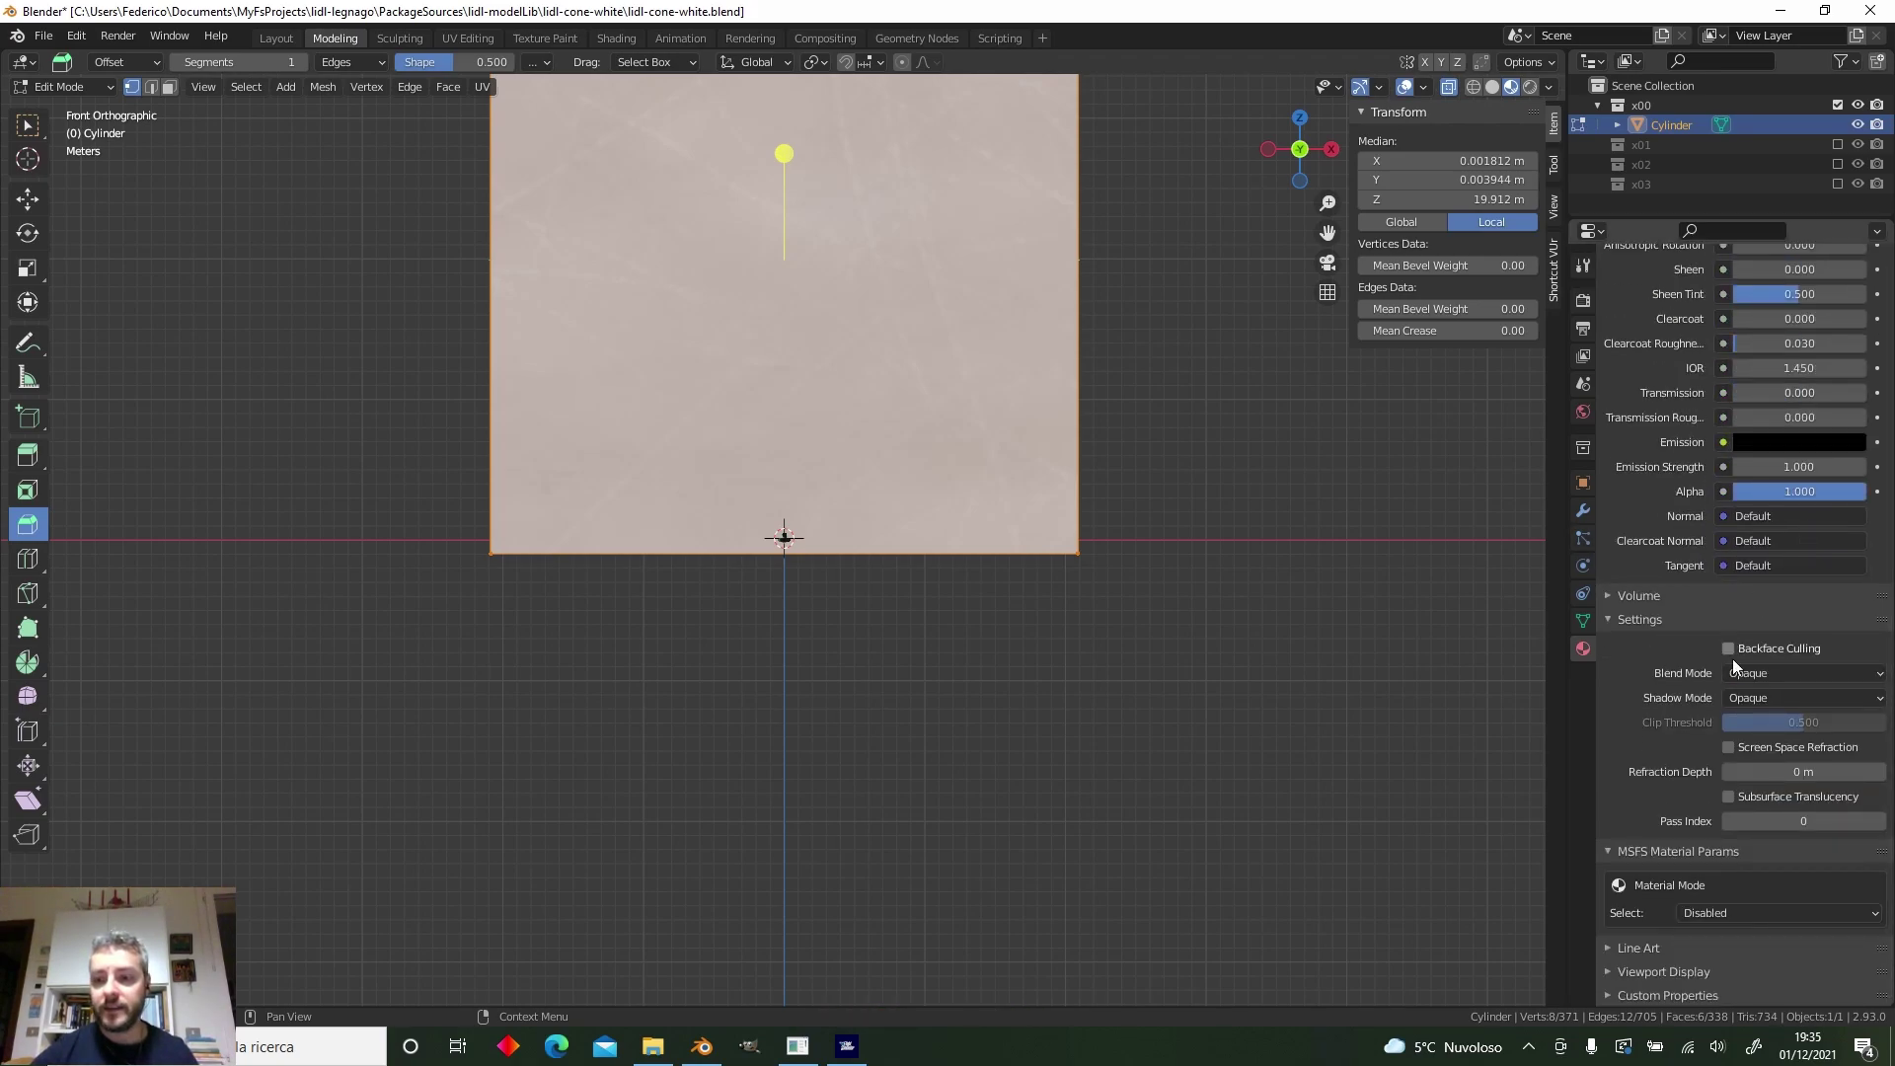
{"action": "left_click", "coordinate": [1720, 915]}
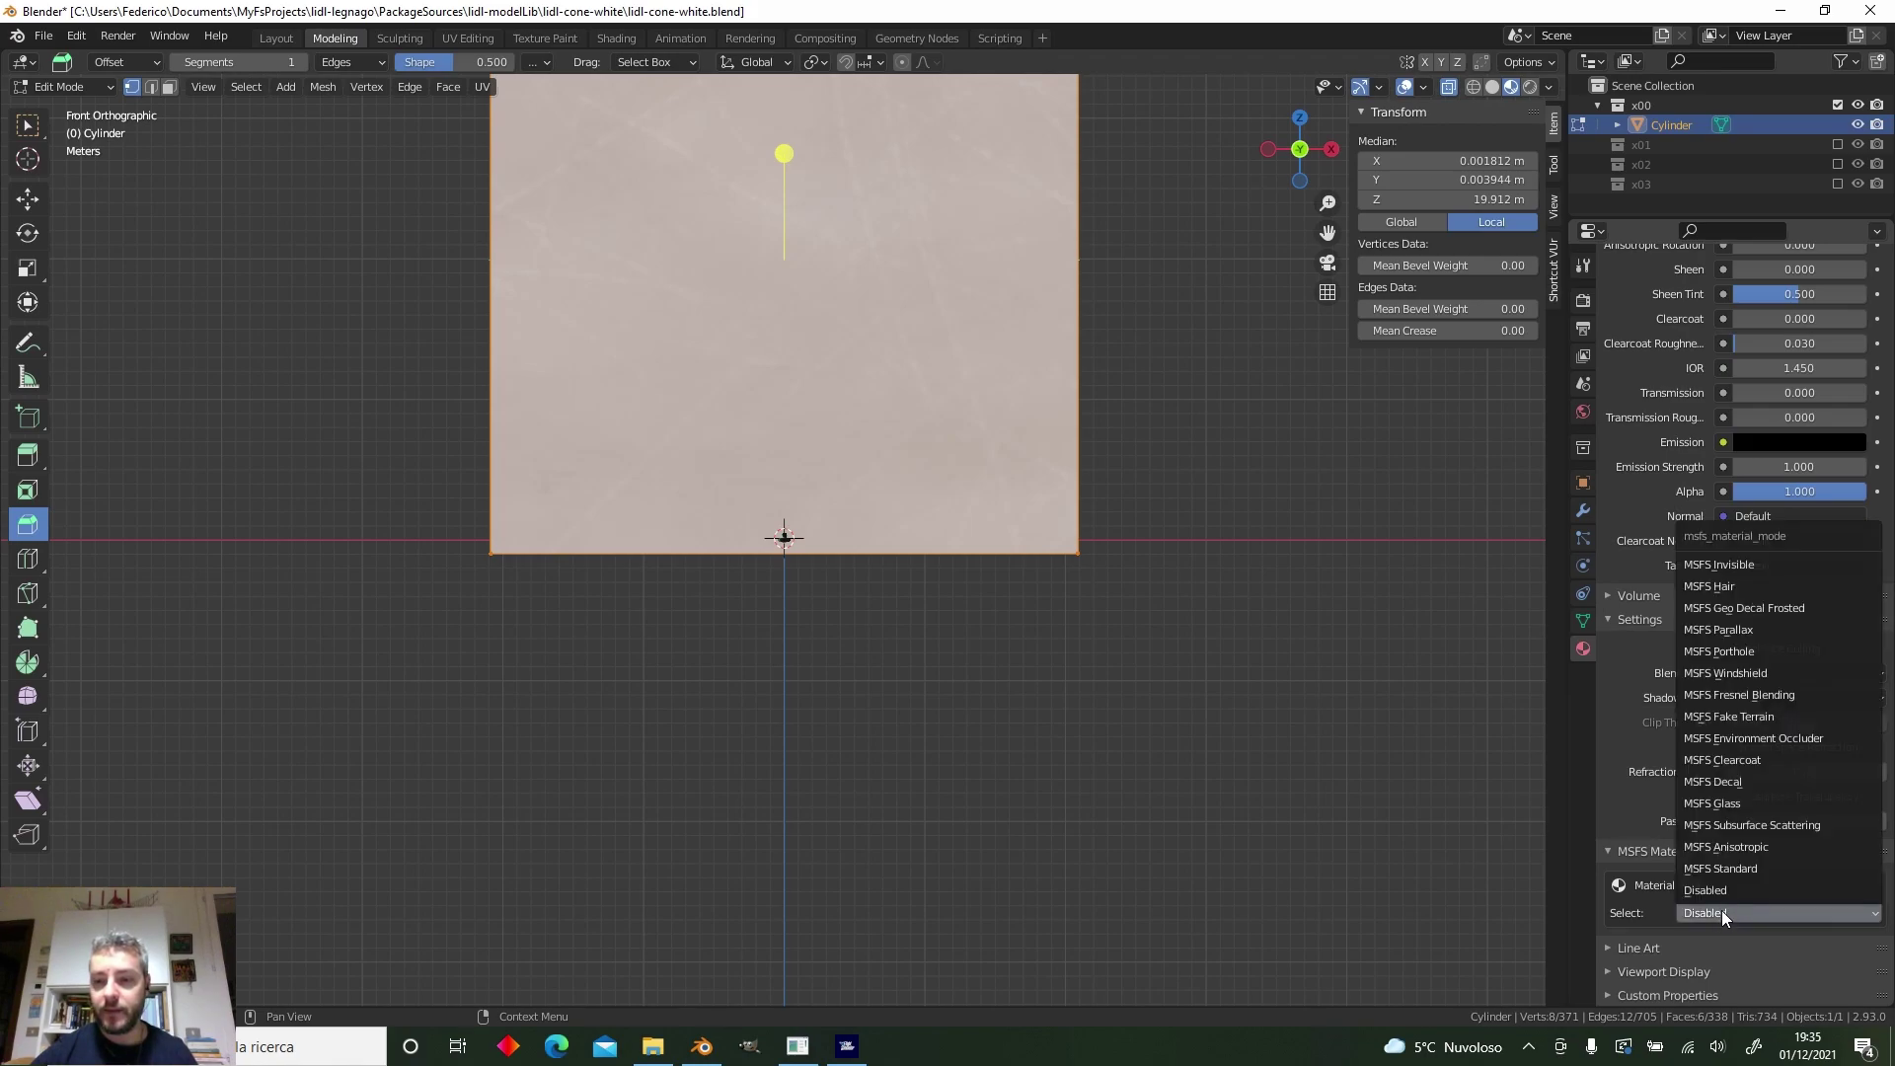
{"action": "left_click", "coordinate": [1744, 561]}
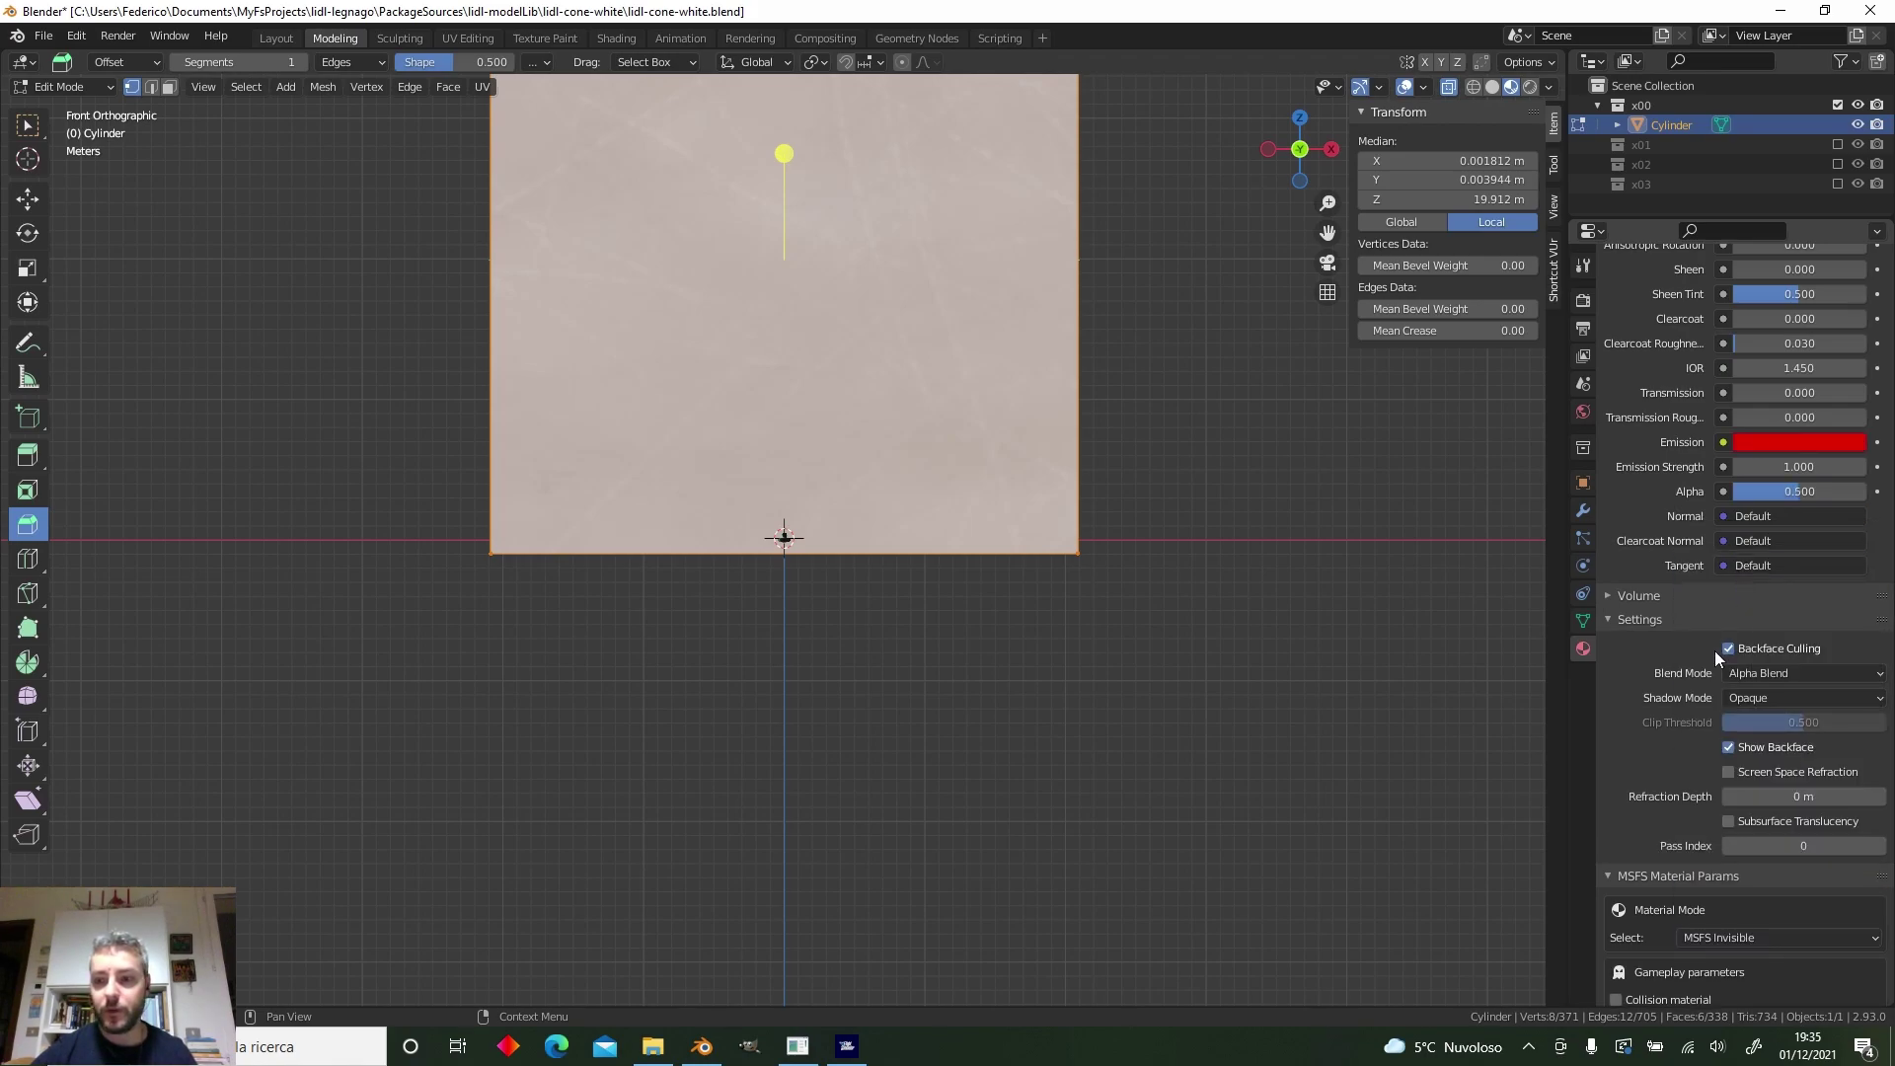
{"action": "scroll", "coordinate": [1678, 395], "scroll_direction": "up", "scroll_amount": 15}
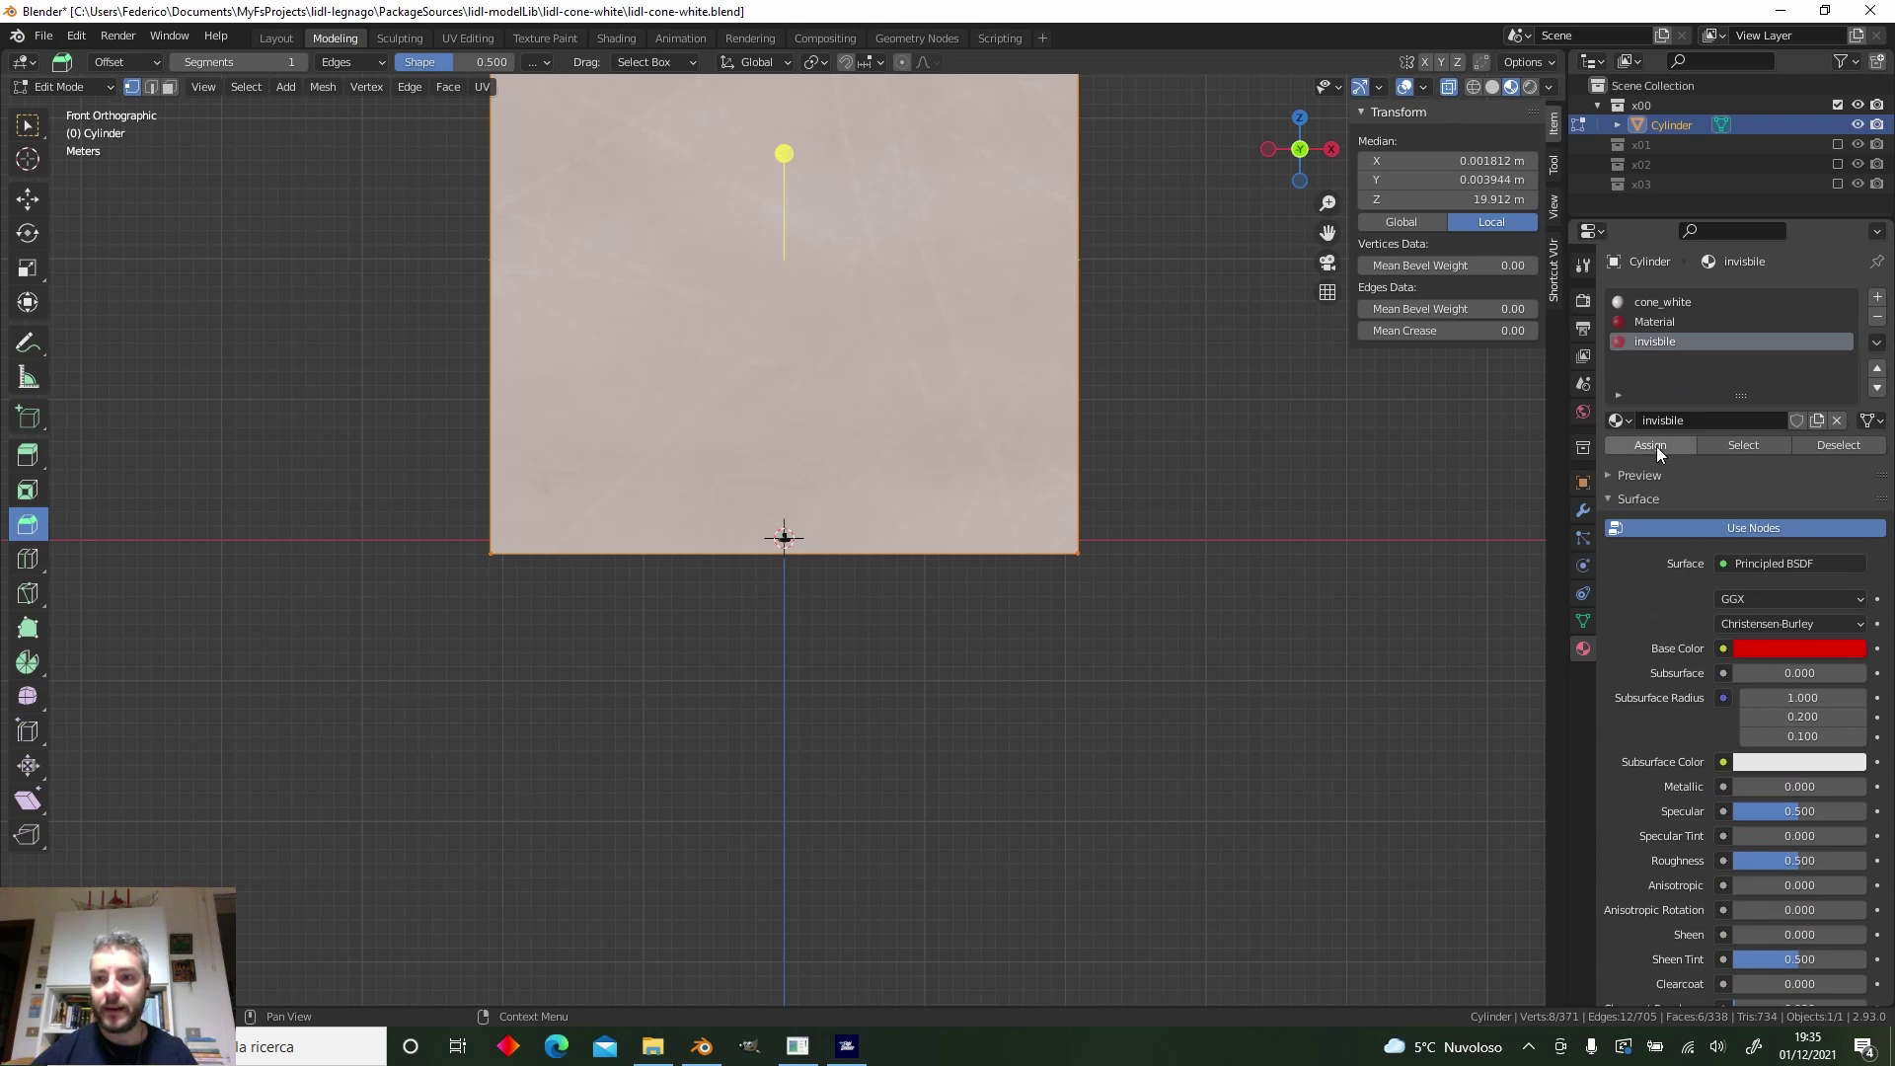
{"action": "left_click", "coordinate": [1650, 445]}
{"action": "middle_click_drag", "start_coordinate": [750, 444], "coordinate": [816, 483]}
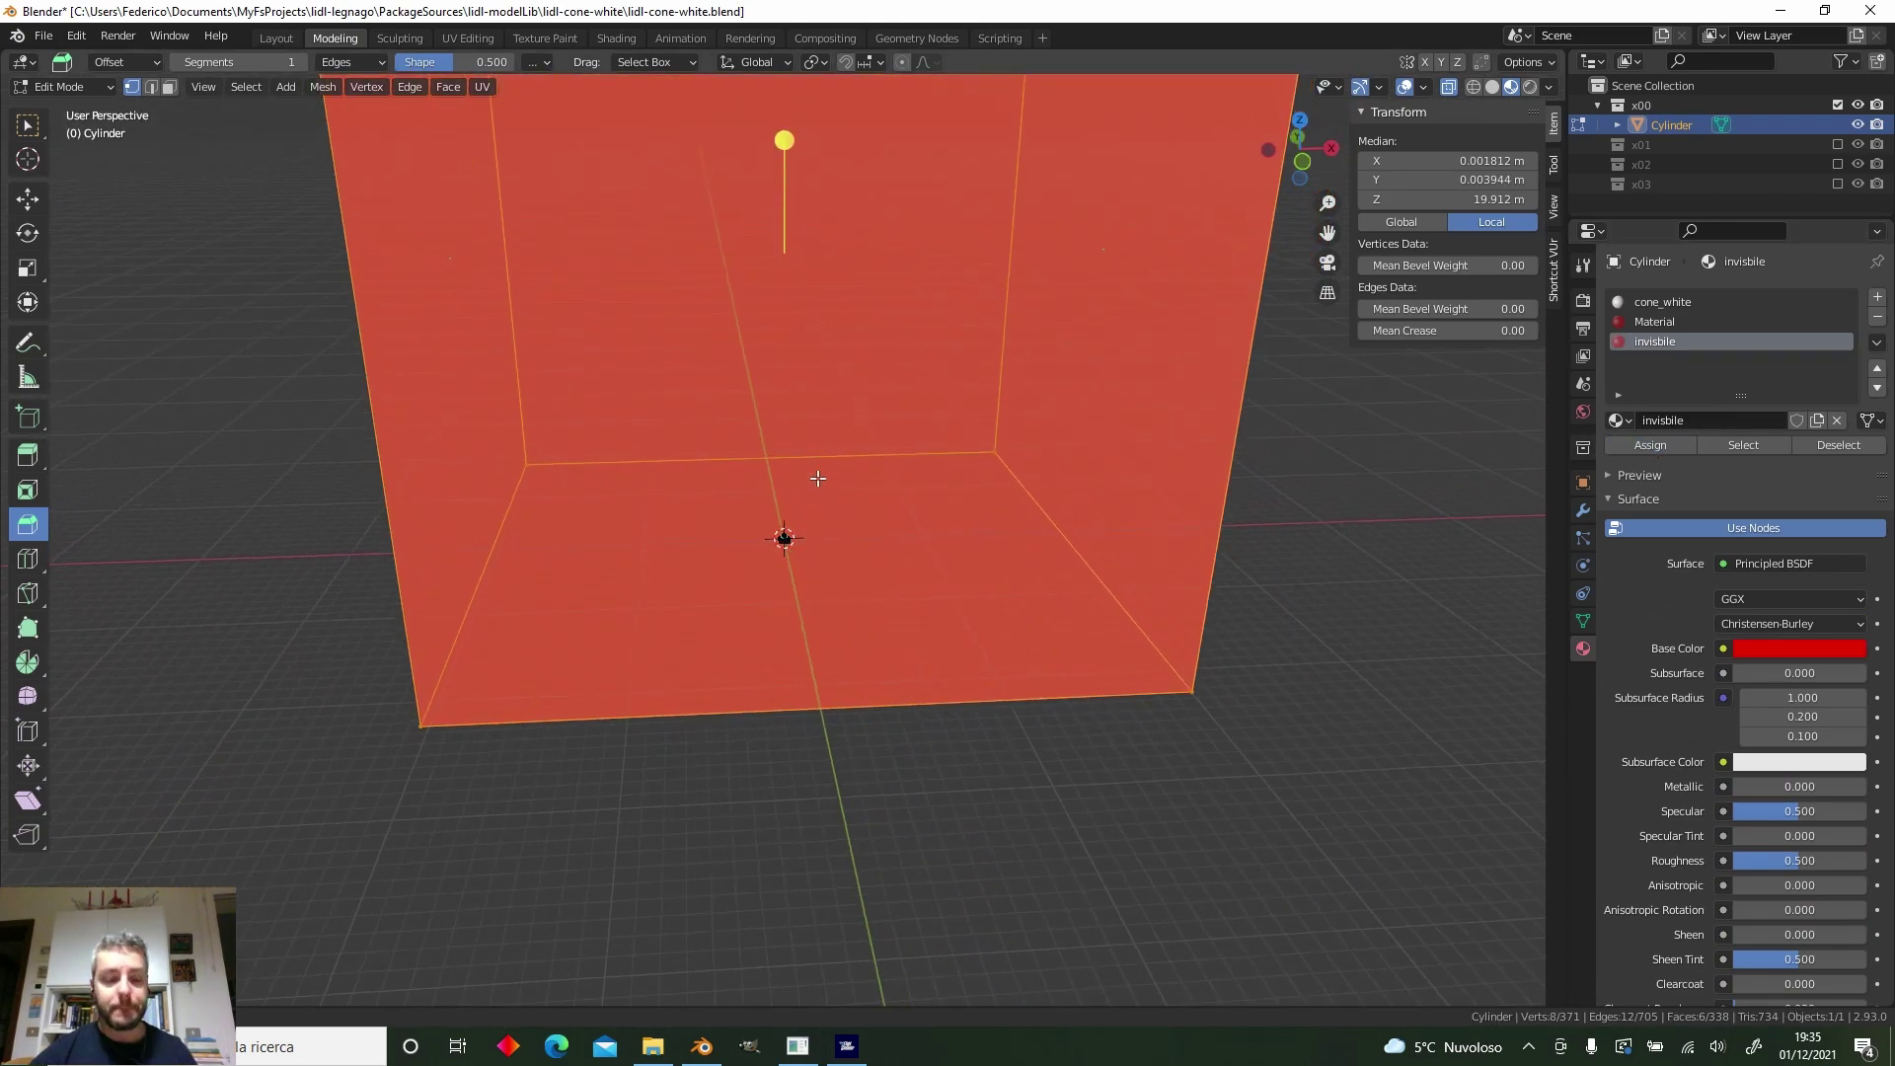
{"action": "scroll", "coordinate": [825, 482], "scroll_direction": "down", "scroll_amount": 2}
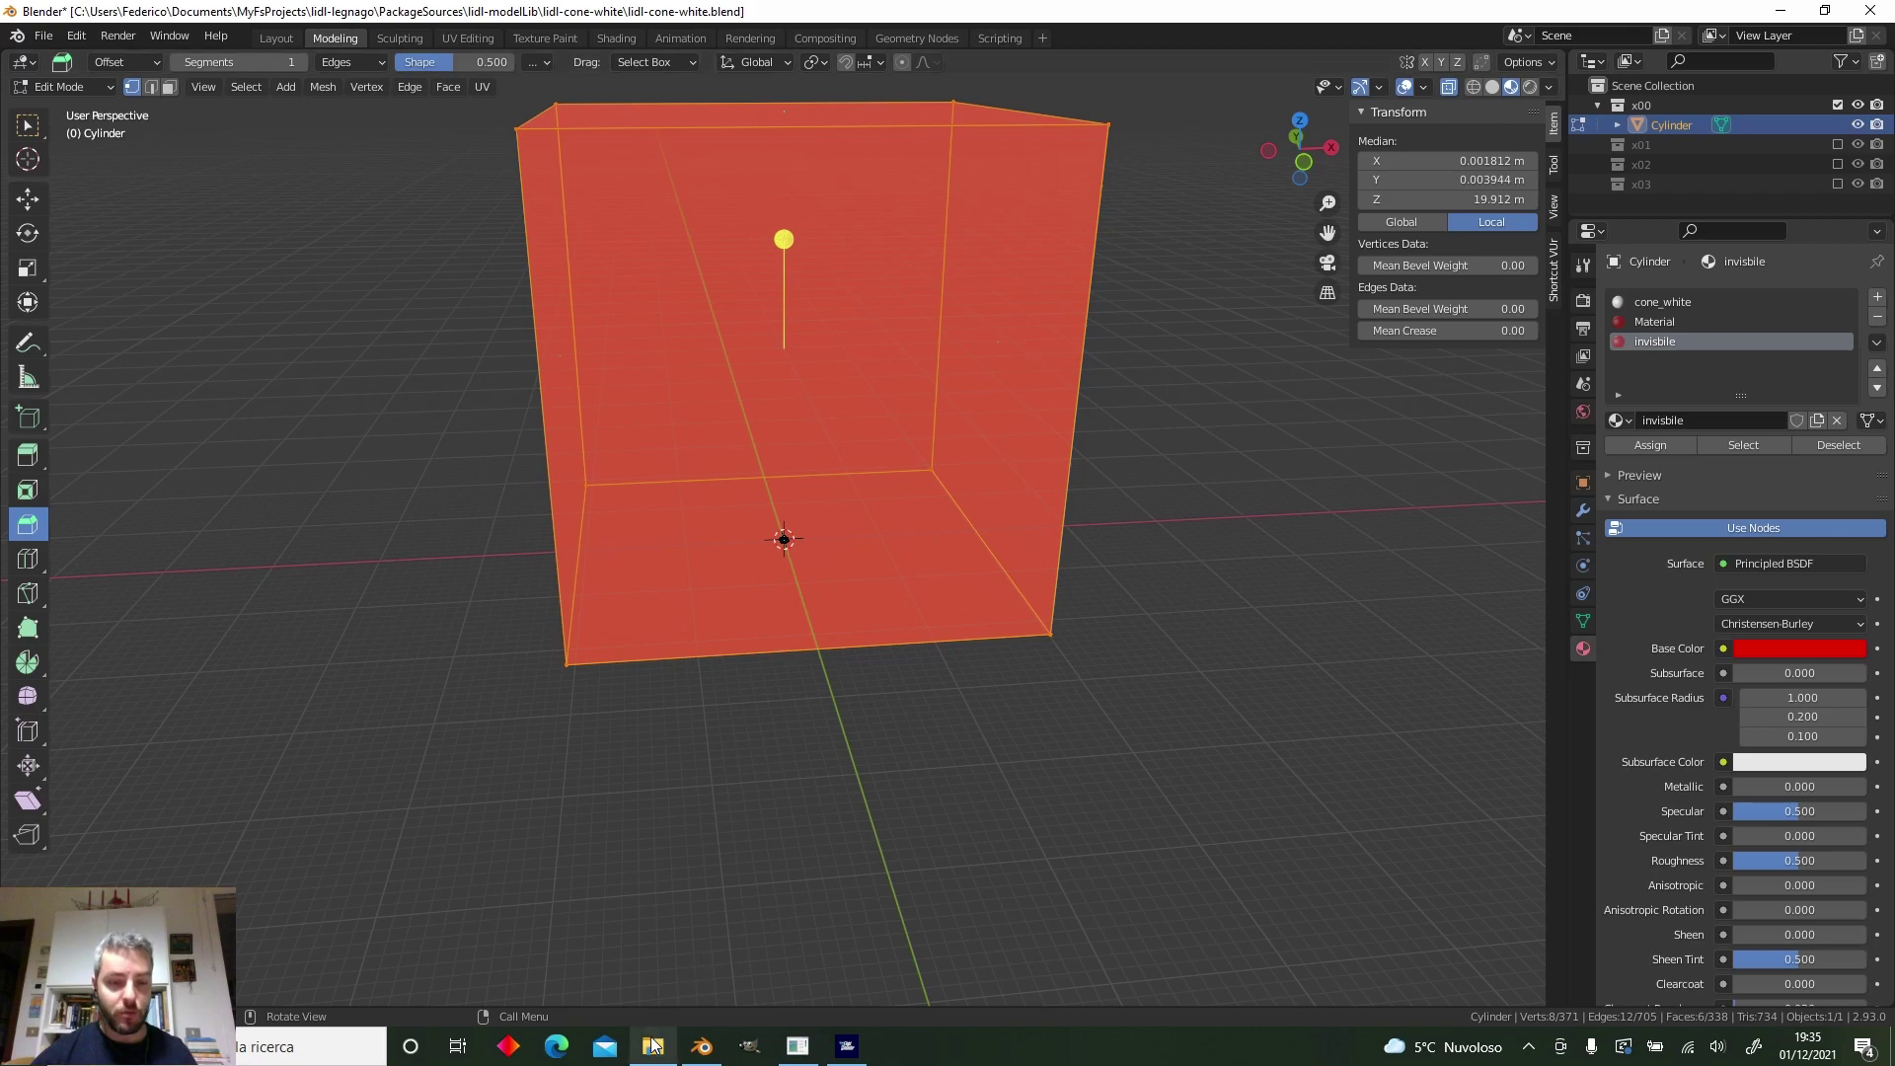
Switch to lidl-cone-red.xml in Notepad and review the model file and minSize entries for LOD00 to LOD03.
{"action": "mouse_move", "coordinate": [652, 1044]}
{"action": "left_click", "coordinate": [738, 915]}
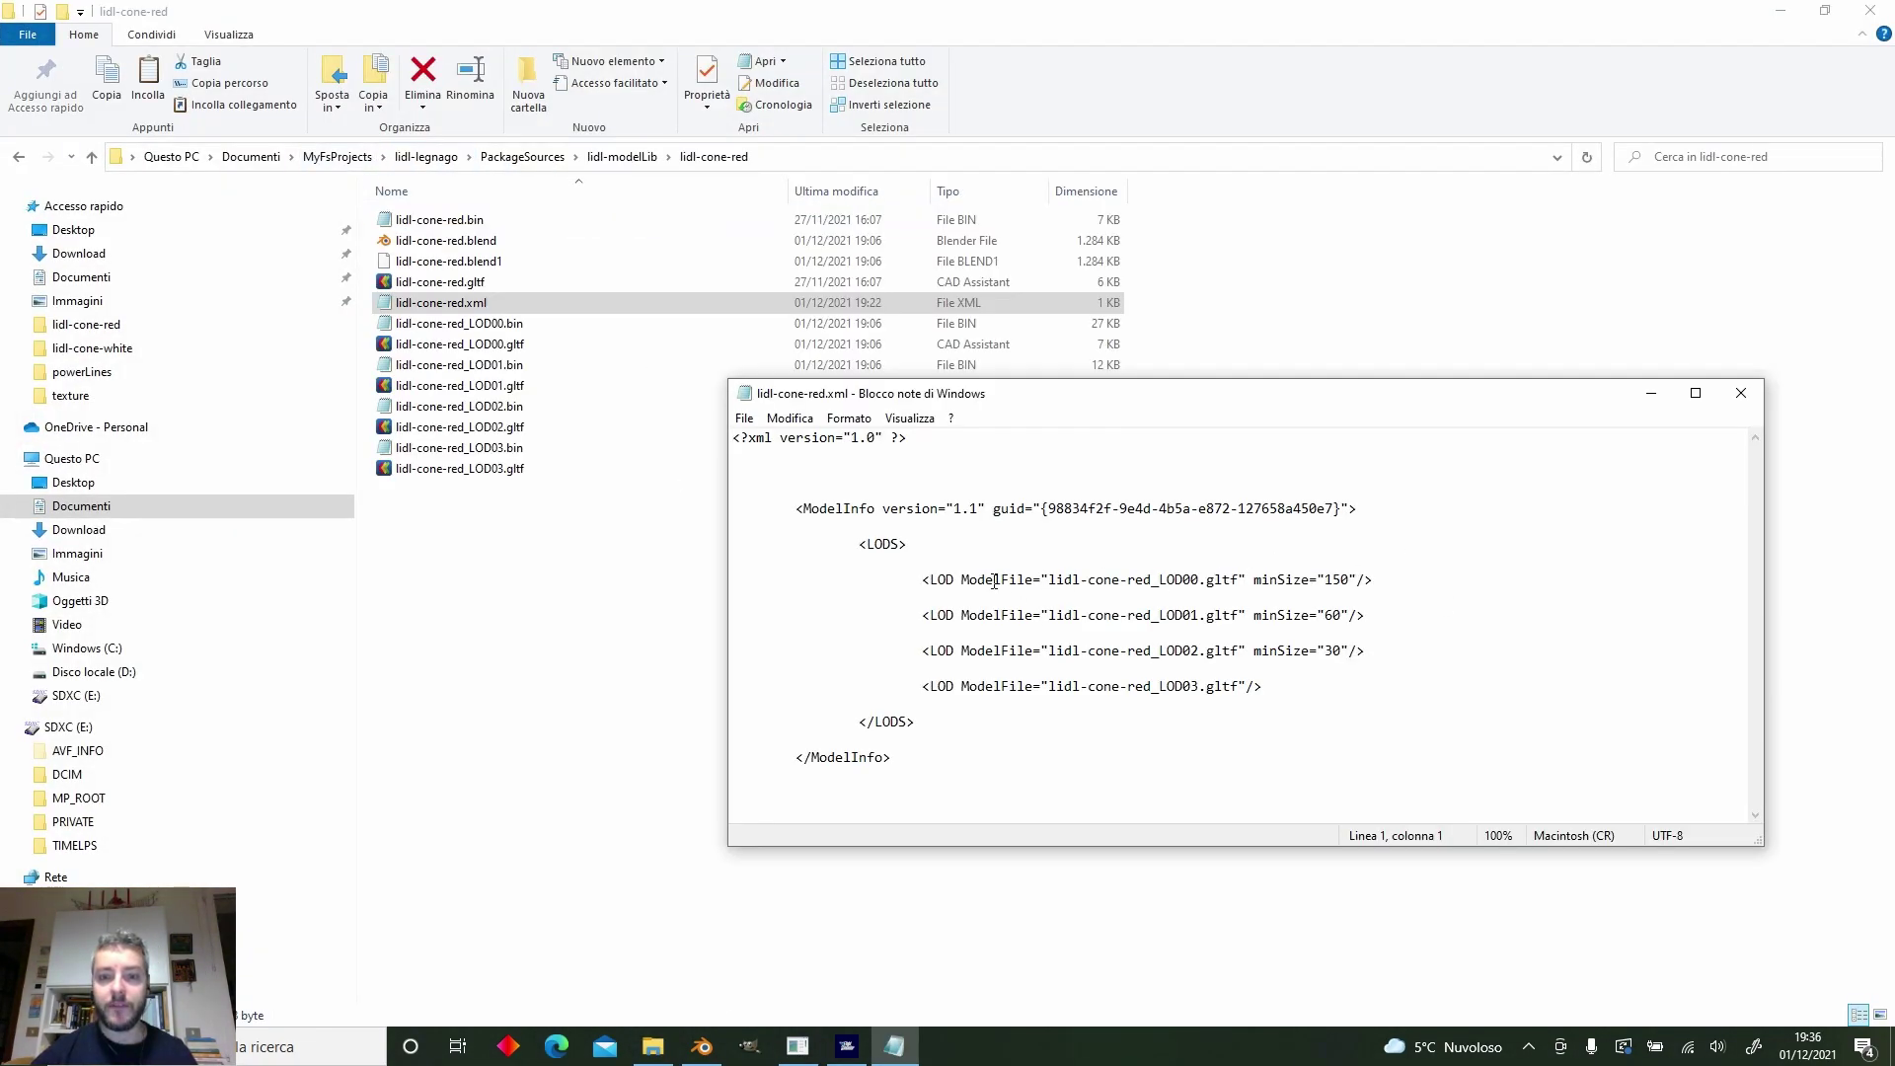
{"action": "left_click_drag", "start_coordinate": [987, 580], "coordinate": [1183, 581]}
{"action": "left_click_drag", "start_coordinate": [1120, 615], "coordinate": [1401, 588]}
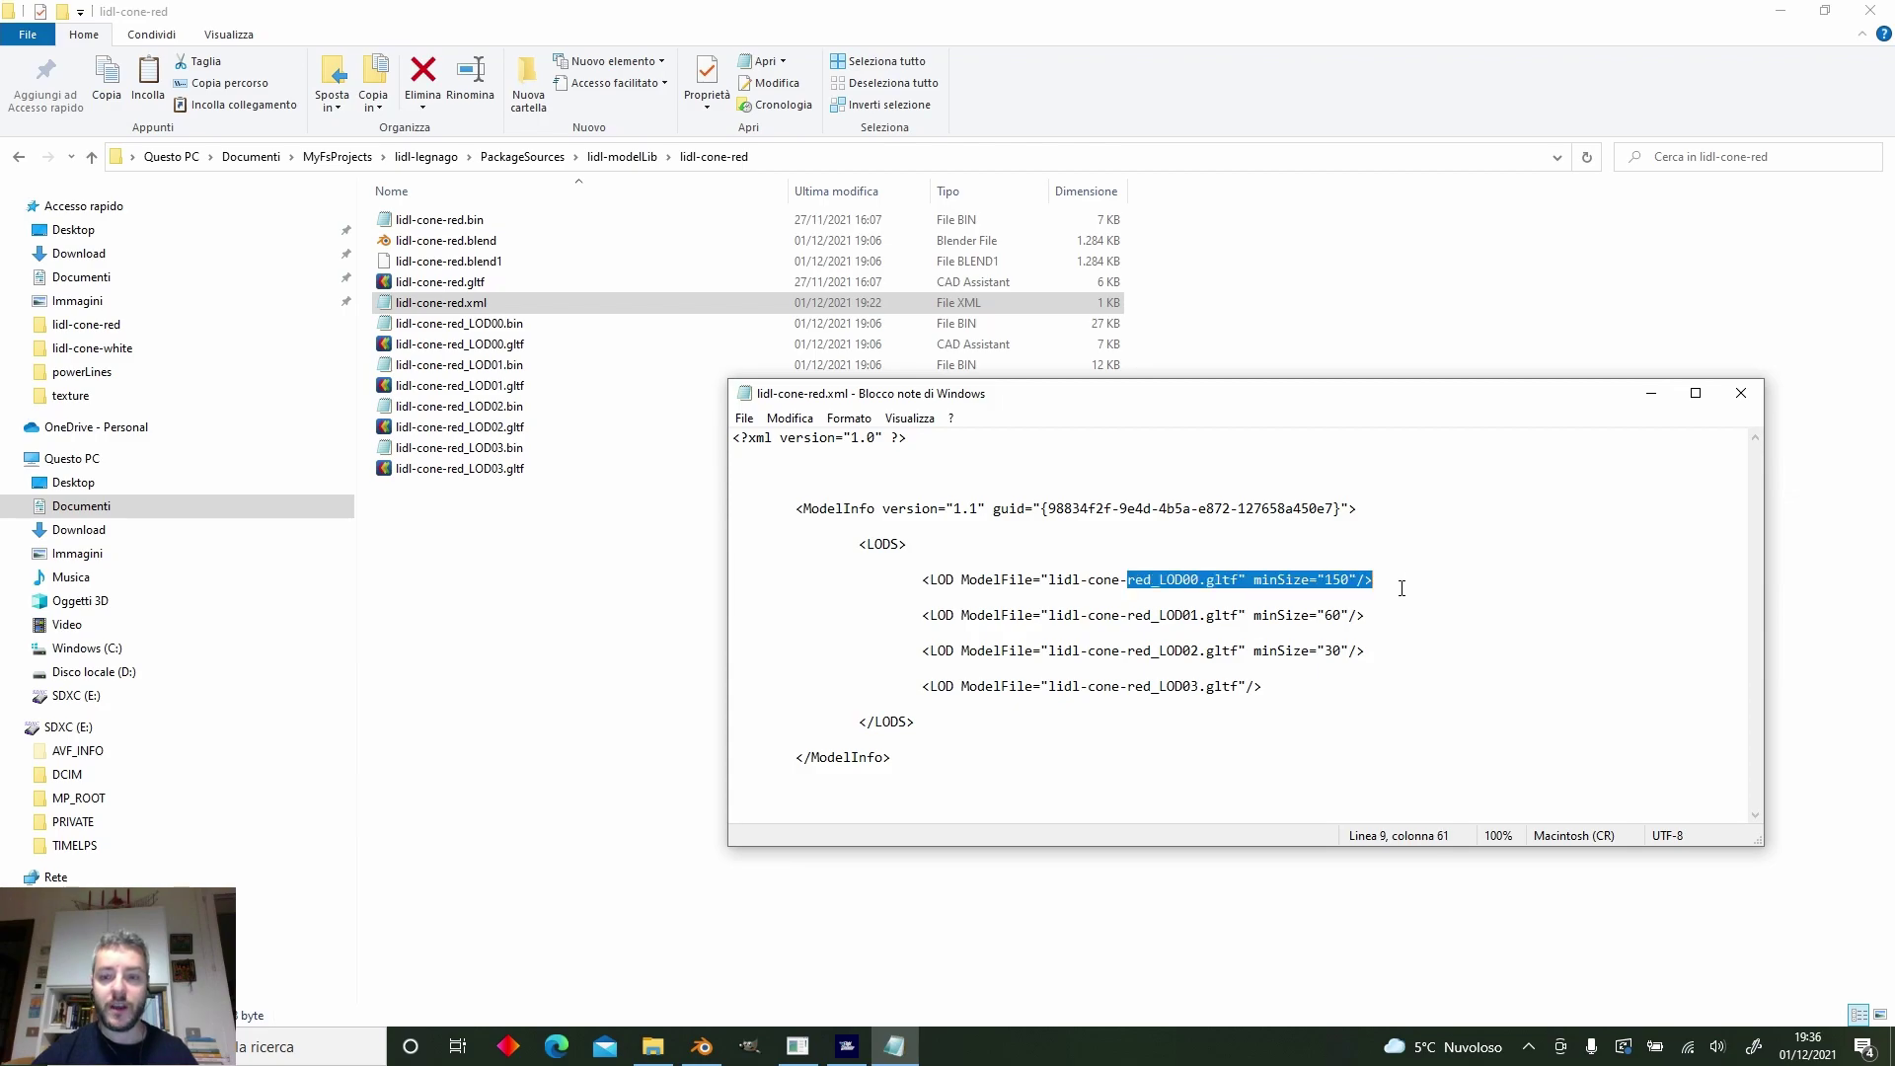
{"action": "left_click", "coordinate": [1400, 588]}
{"action": "left_click_drag", "start_coordinate": [1143, 614], "coordinate": [1460, 619]}
{"action": "left_click", "coordinate": [1387, 622]}
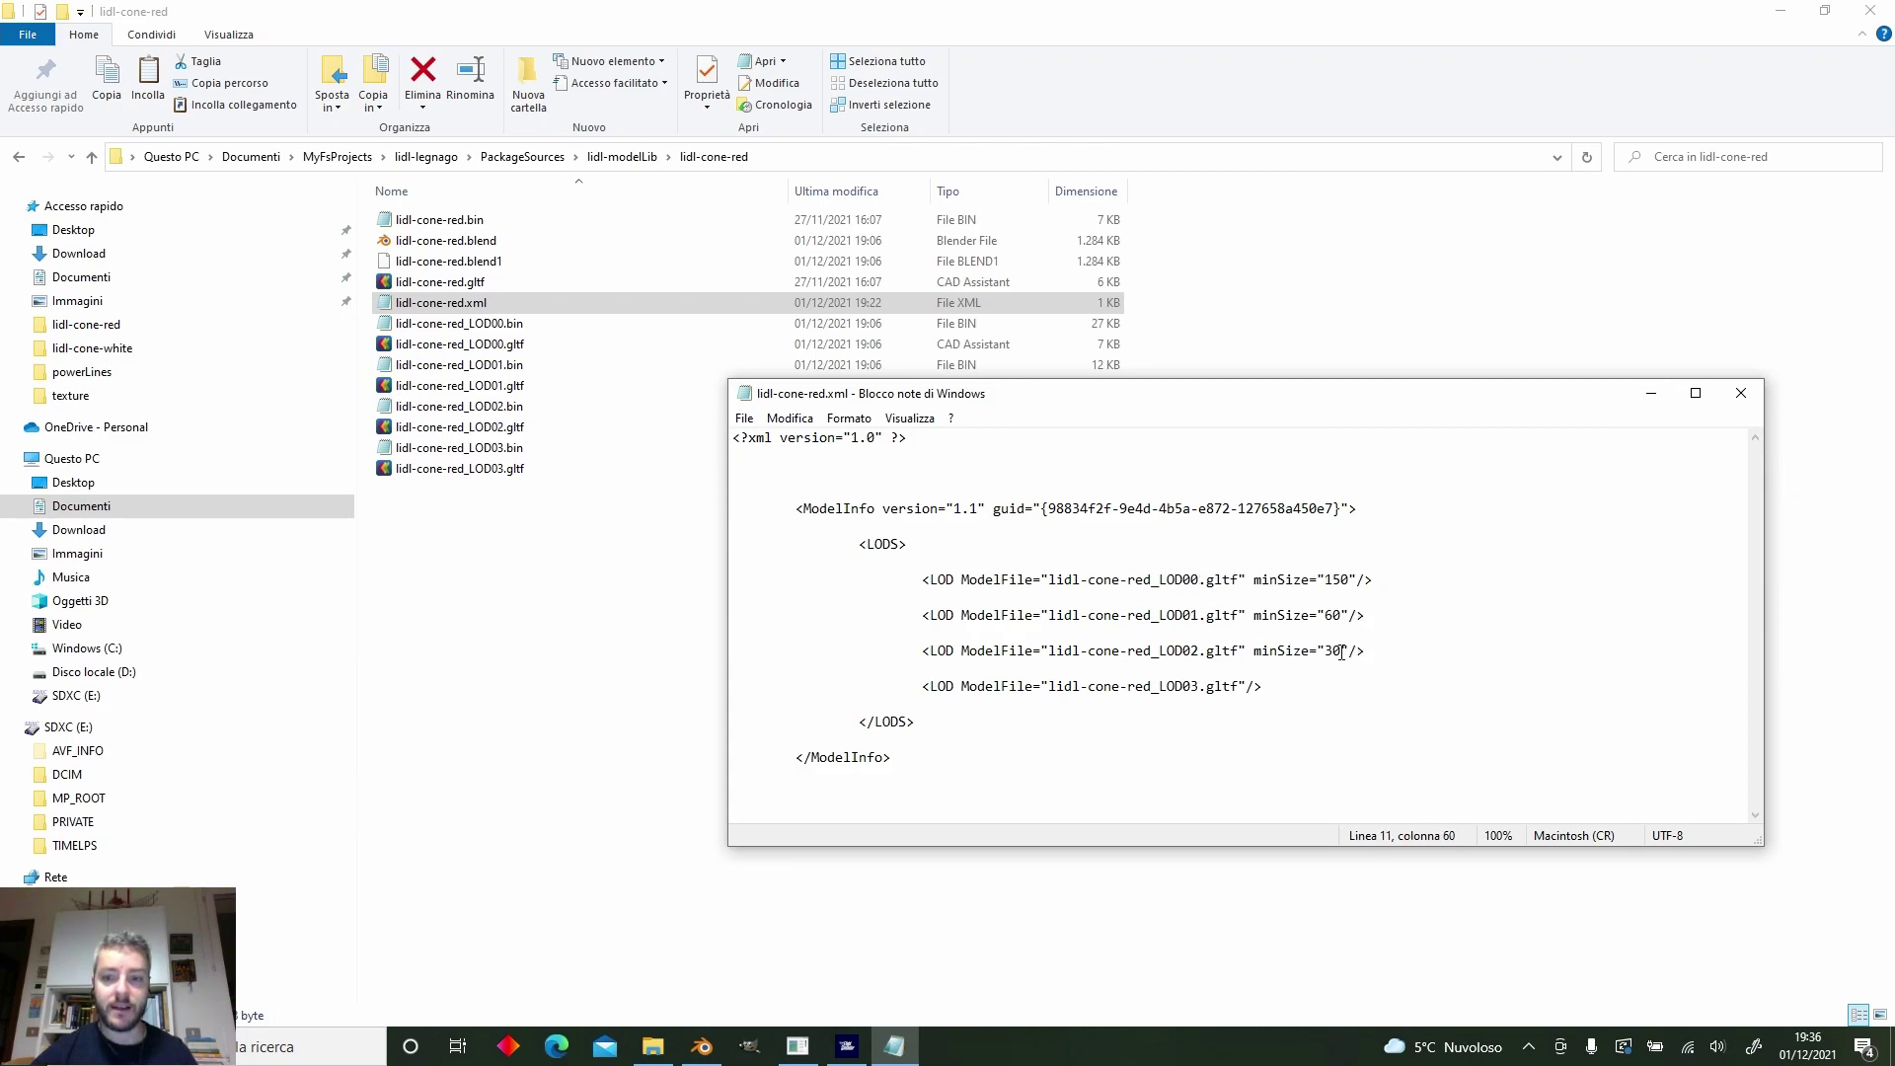
{"action": "left_click_drag", "start_coordinate": [1253, 651], "coordinate": [1425, 660]}
{"action": "left_click", "coordinate": [1425, 659]}
{"action": "left_click_drag", "start_coordinate": [1000, 686], "coordinate": [1362, 699]}
{"action": "left_click", "coordinate": [1363, 698]}
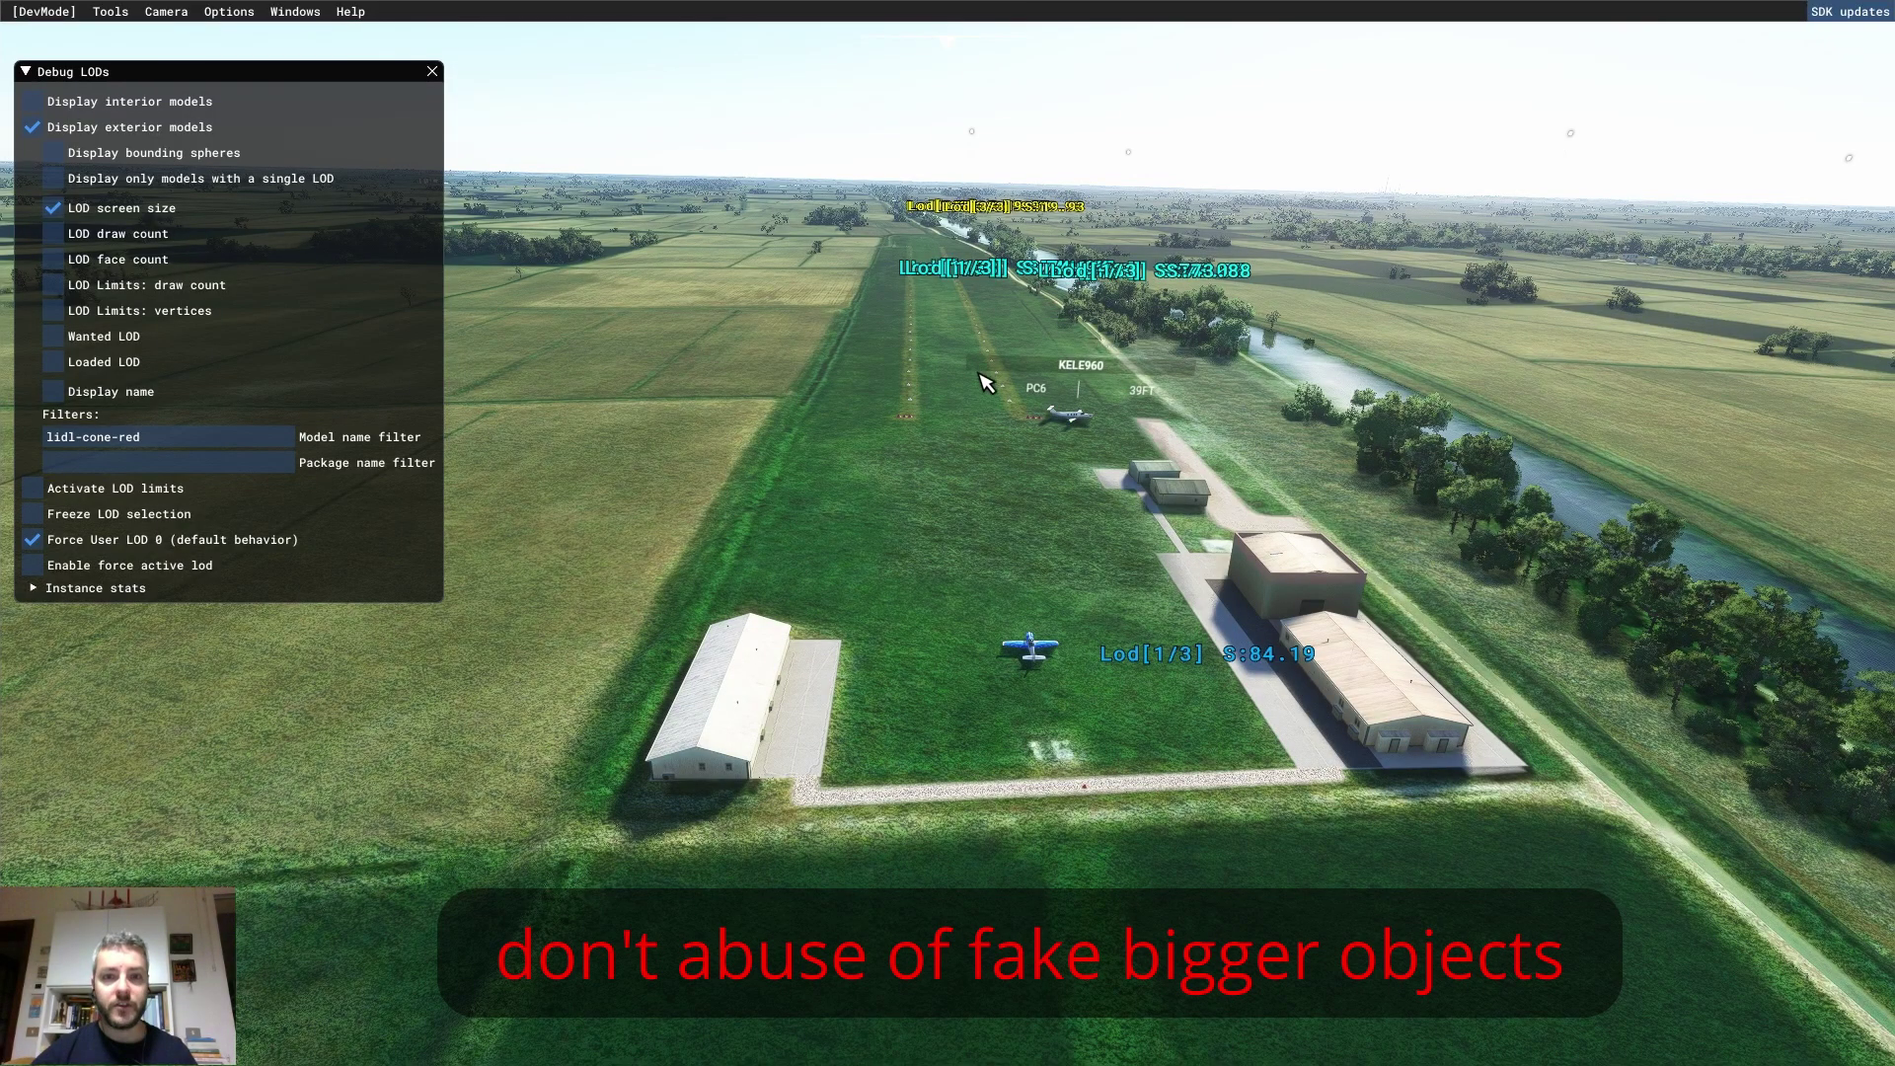
Return to Microsoft Flight Simulator and move the camera towards the runway cones and back to compare their LODs and screen sizes.
{"action": "key", "text": "w"}
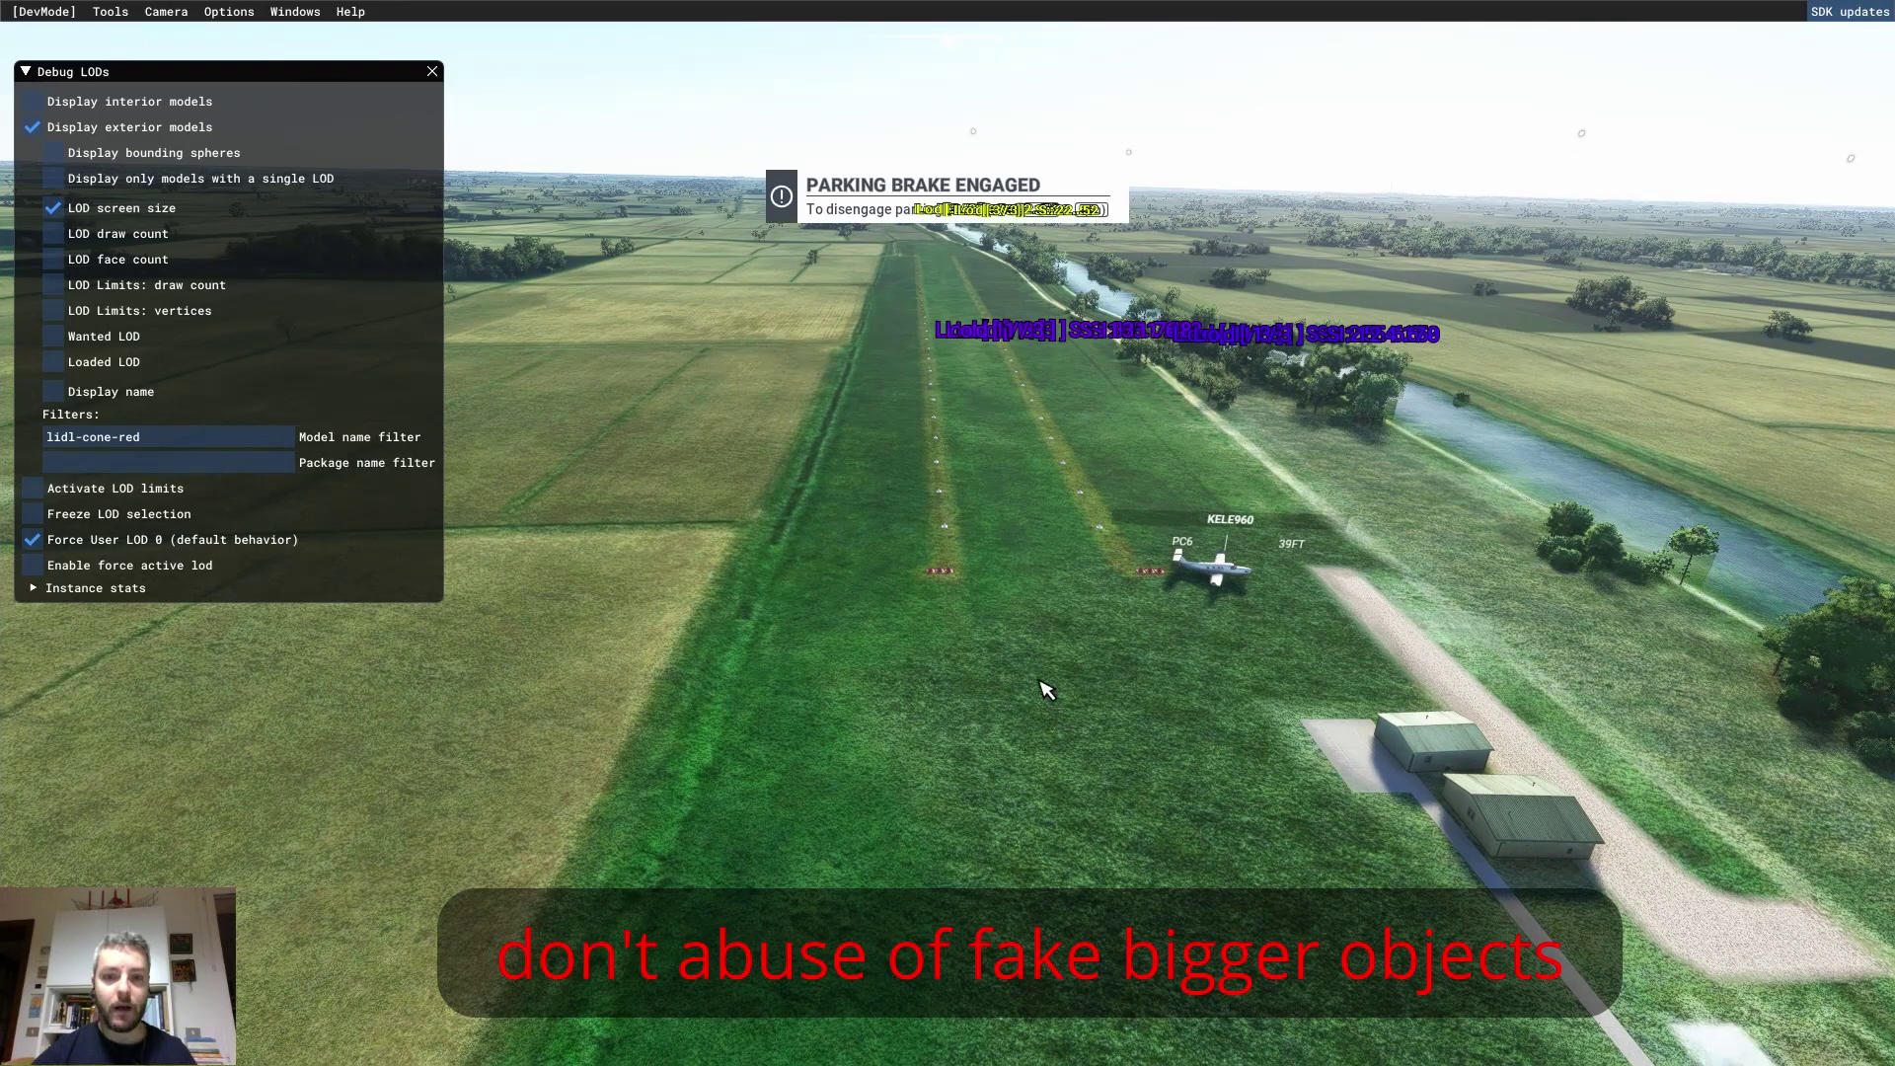
{"action": "key", "text": "s"}
{"action": "key", "text": "s"}
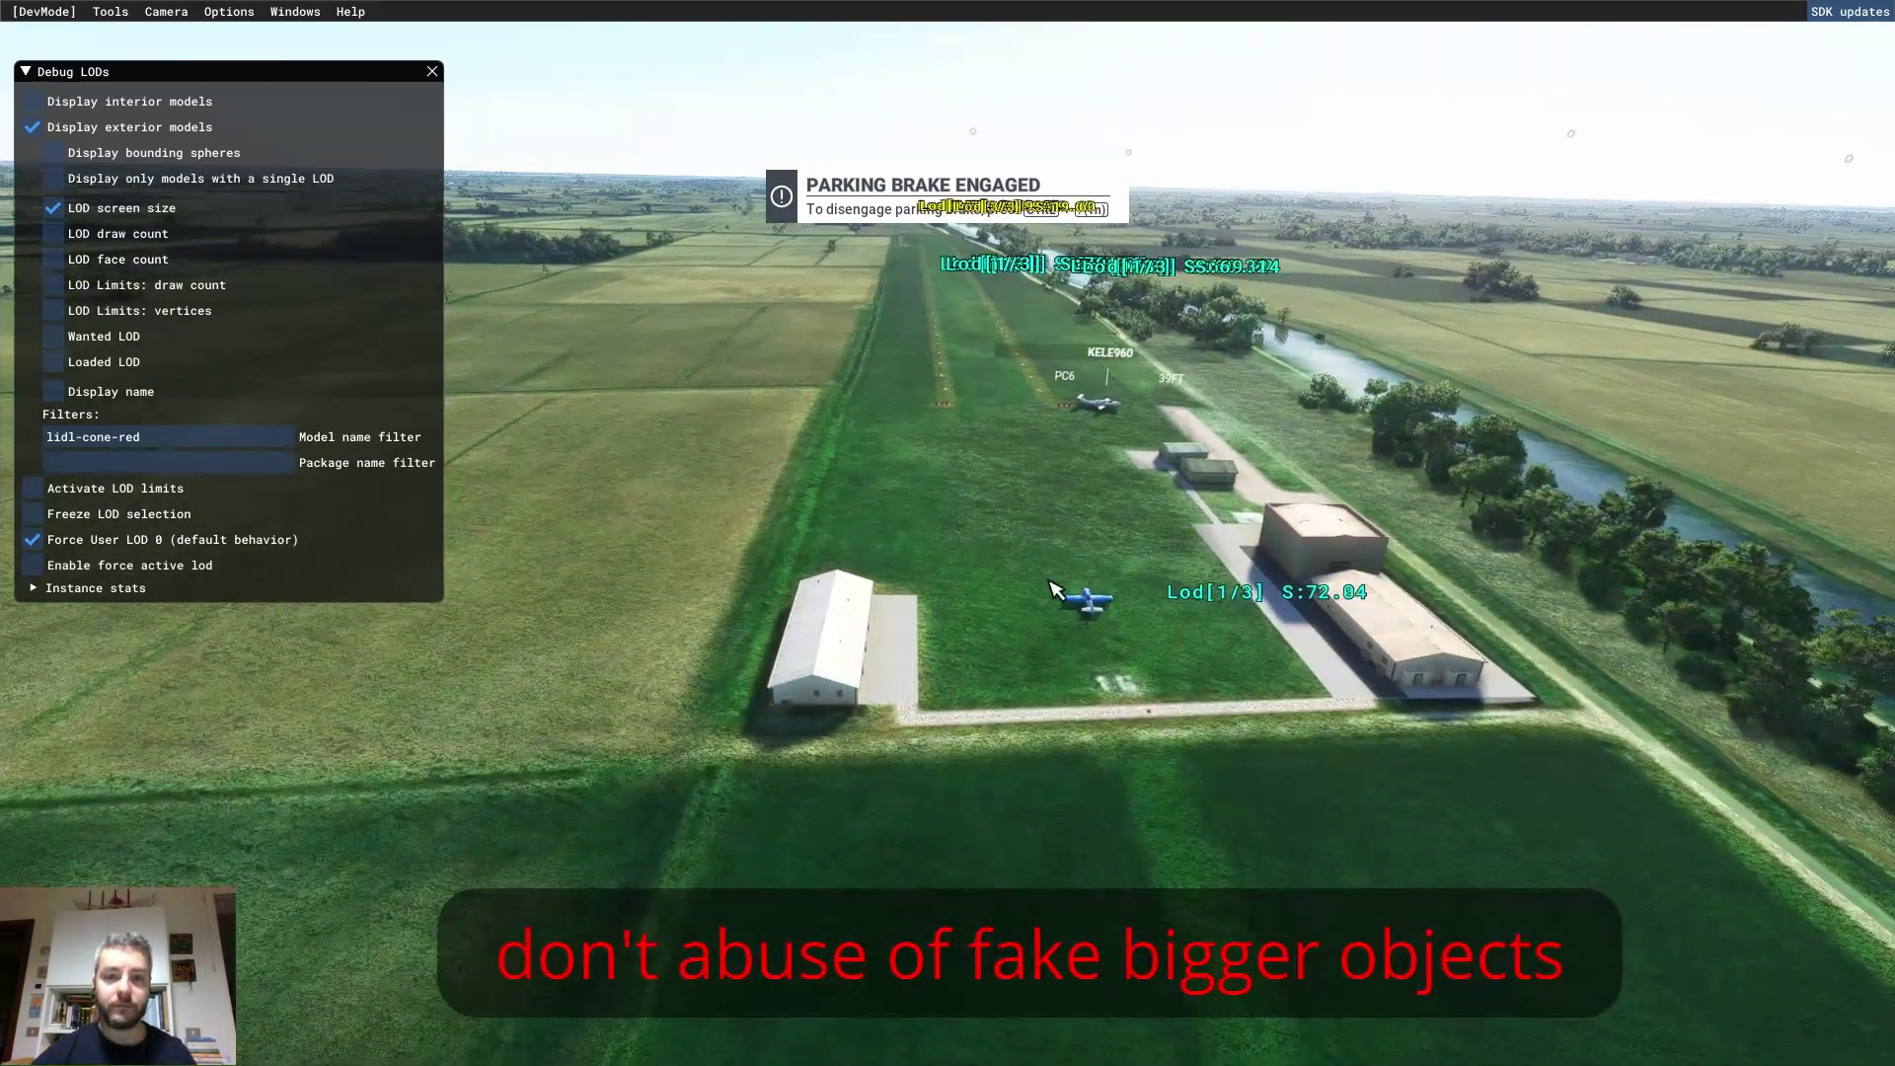
Move the camera away from the airfield, over the runway cones and back to compare the cone LODs and screen sizes at different distances.
{"action": "key", "text": "s"}
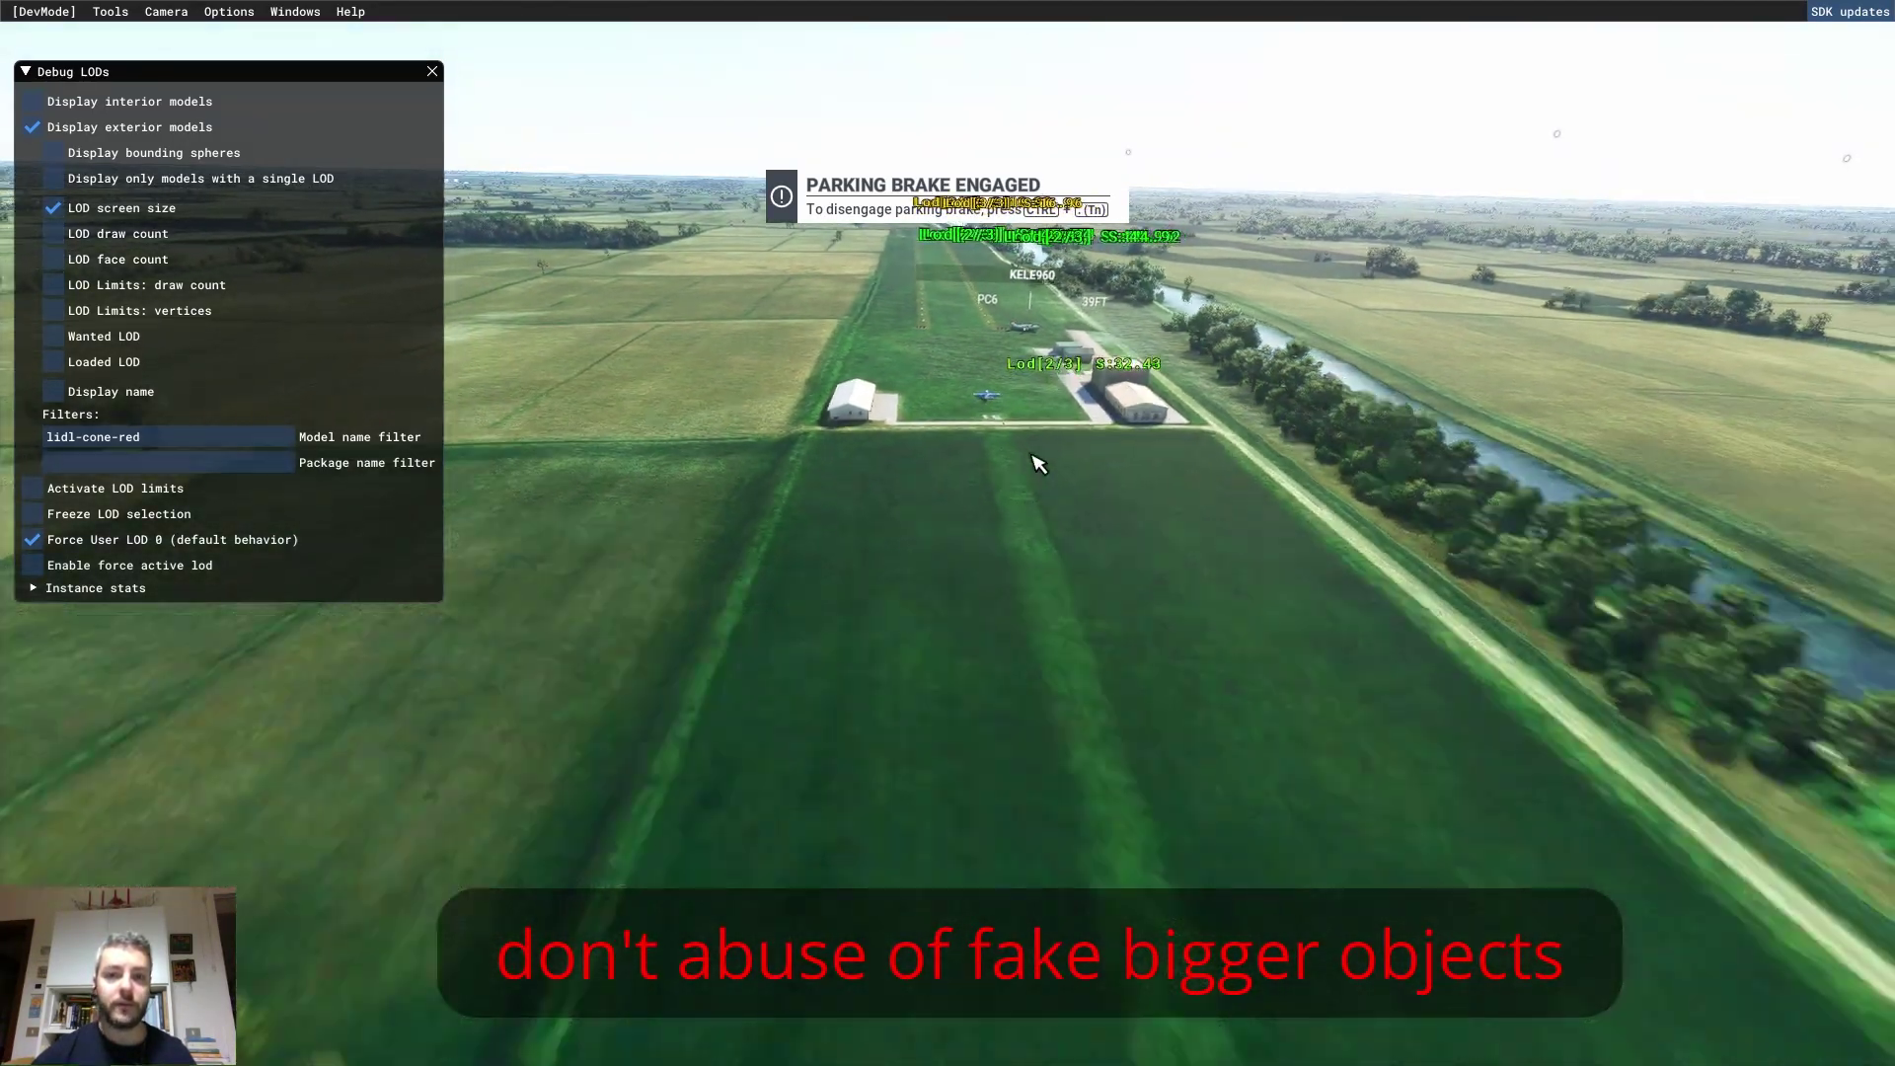
{"action": "key", "text": "r"}
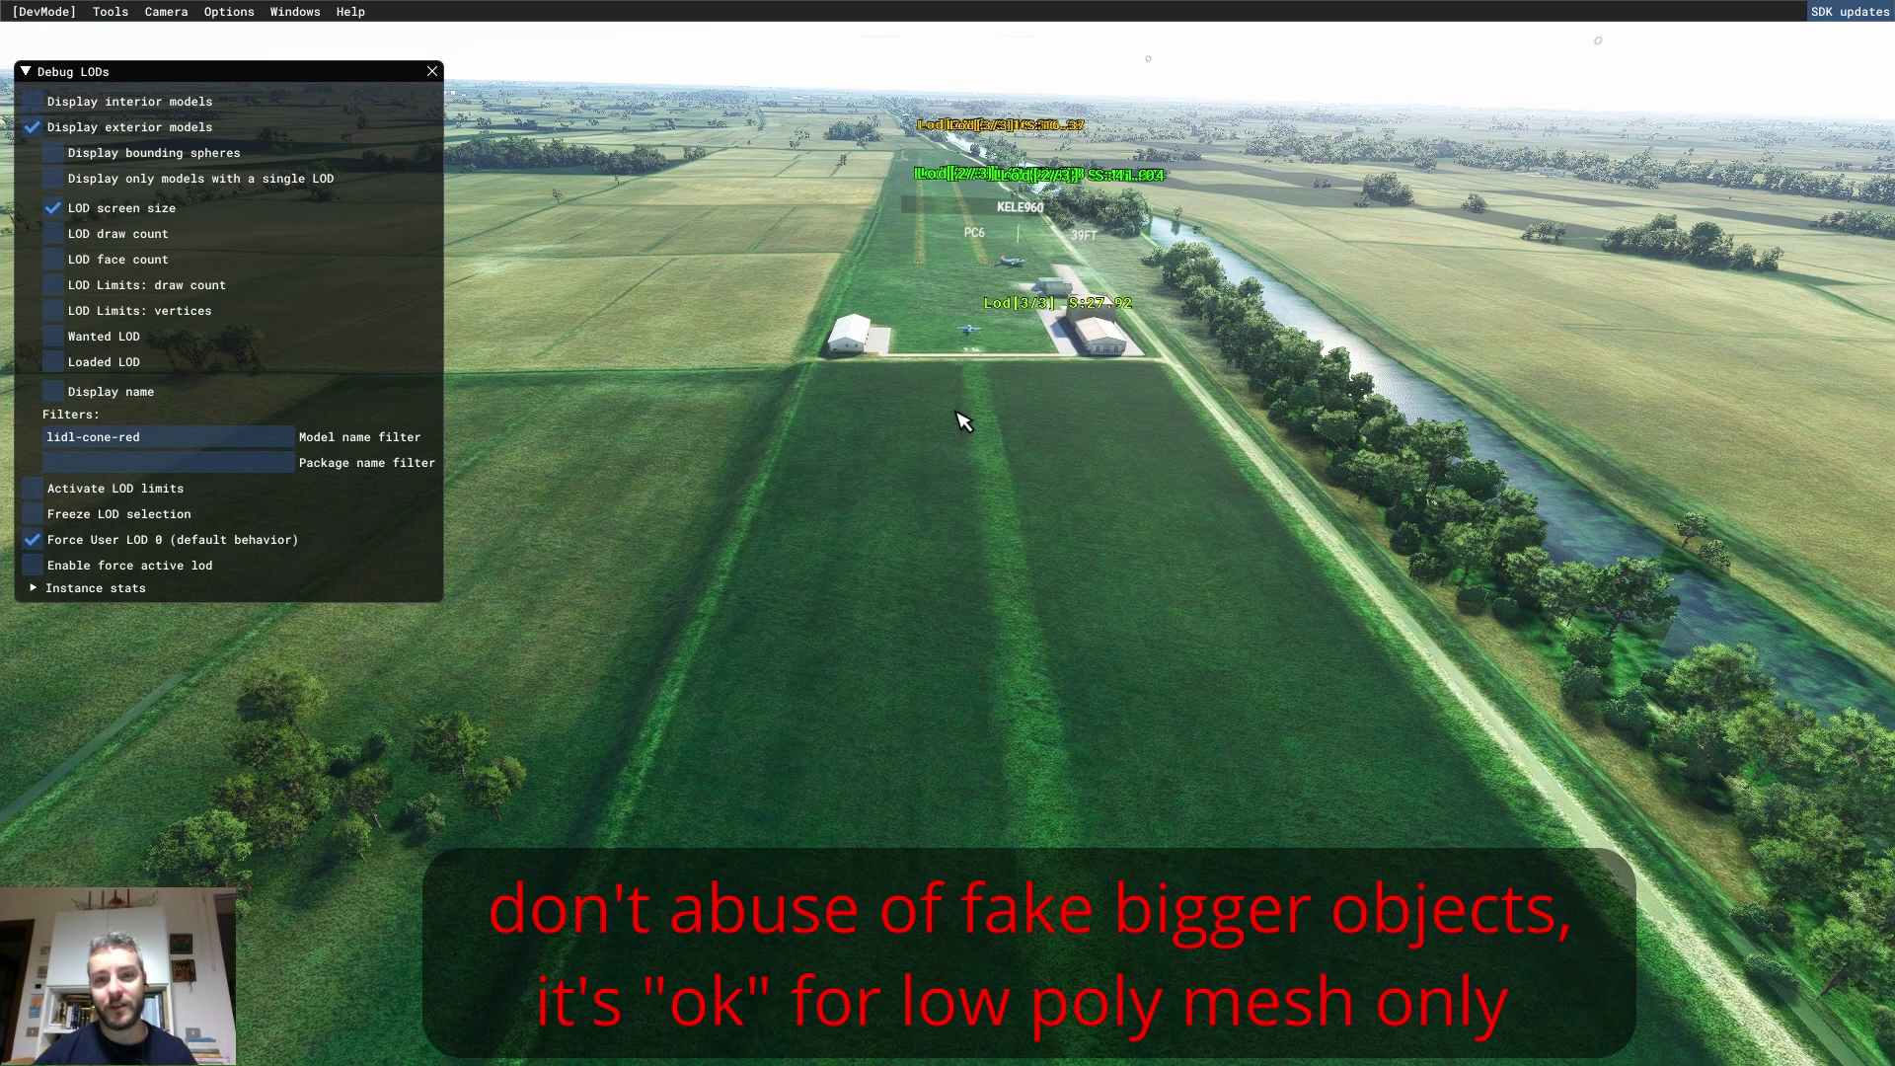
{"action": "key", "text": "w"}
{"action": "key", "text": "w"}
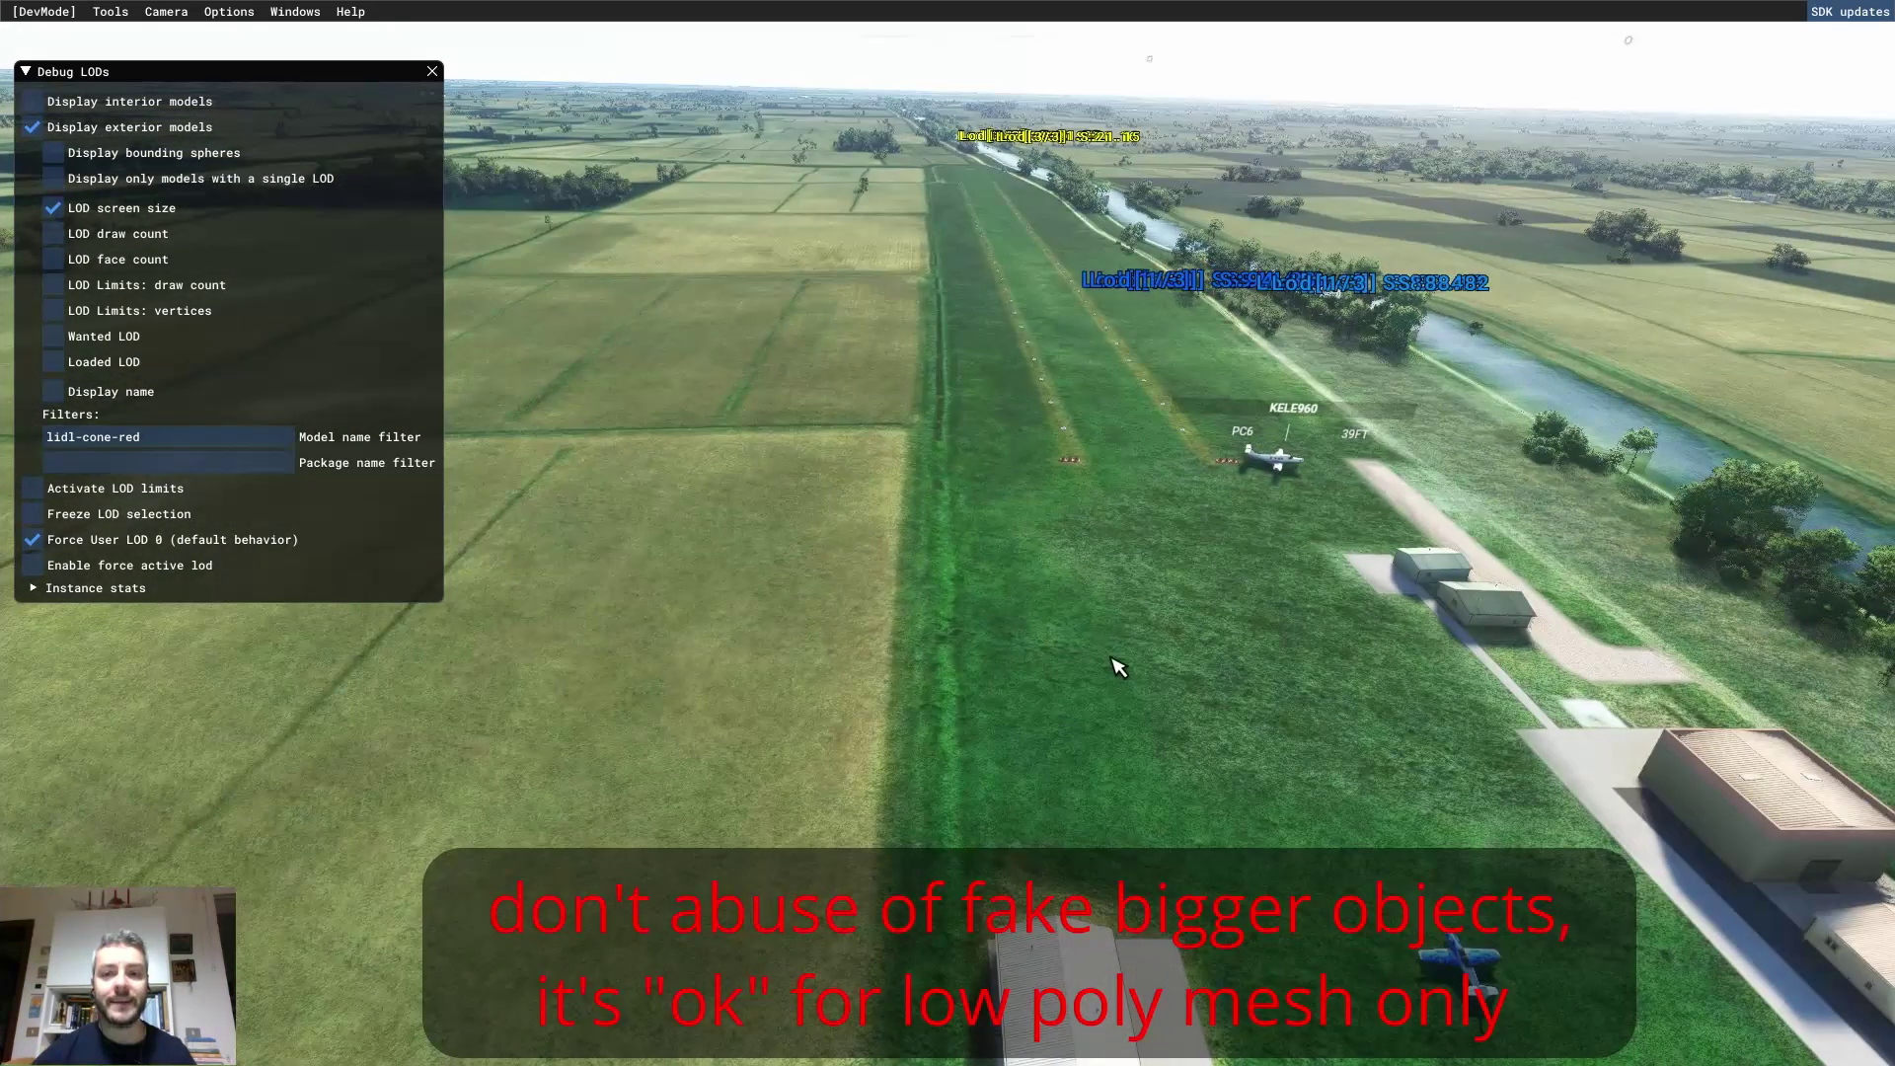
{"action": "key", "text": "w"}
{"action": "key", "text": "d"}
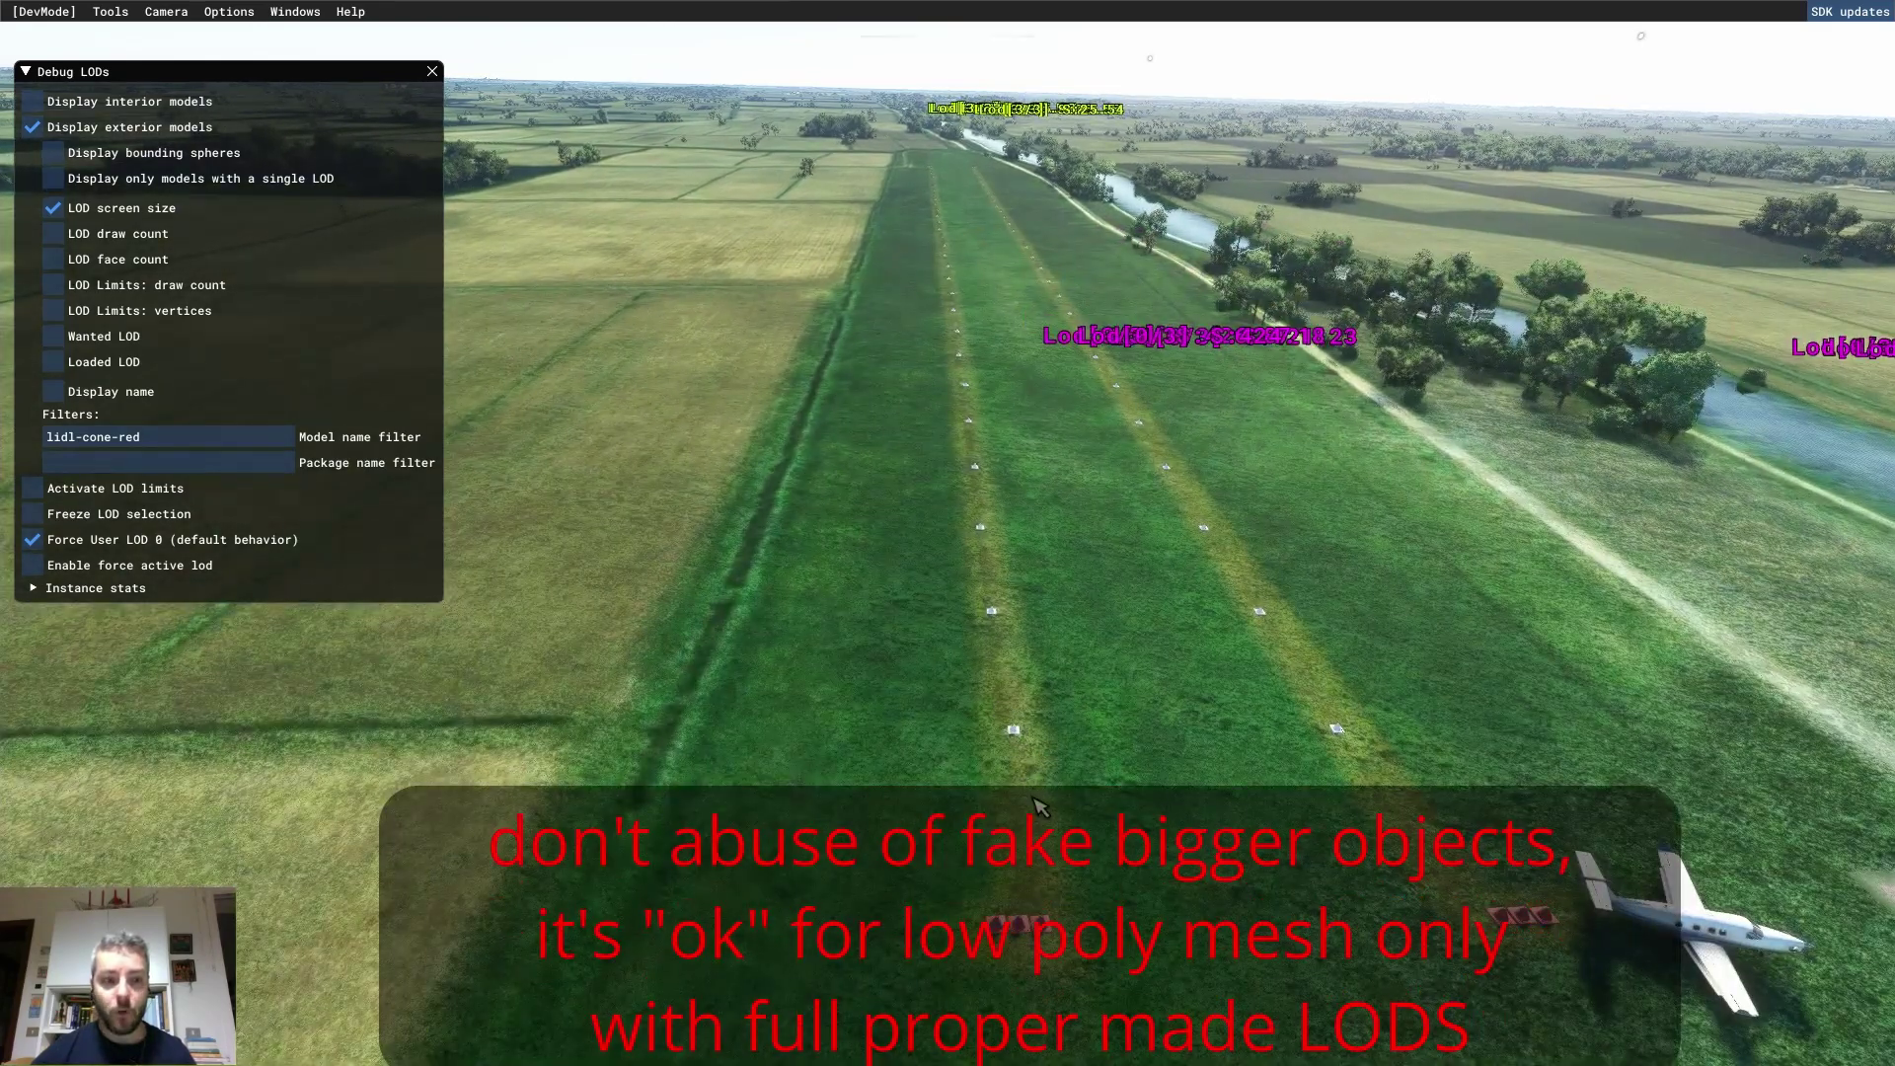
{"action": "key", "text": "s"}
{"action": "key", "text": "r"}
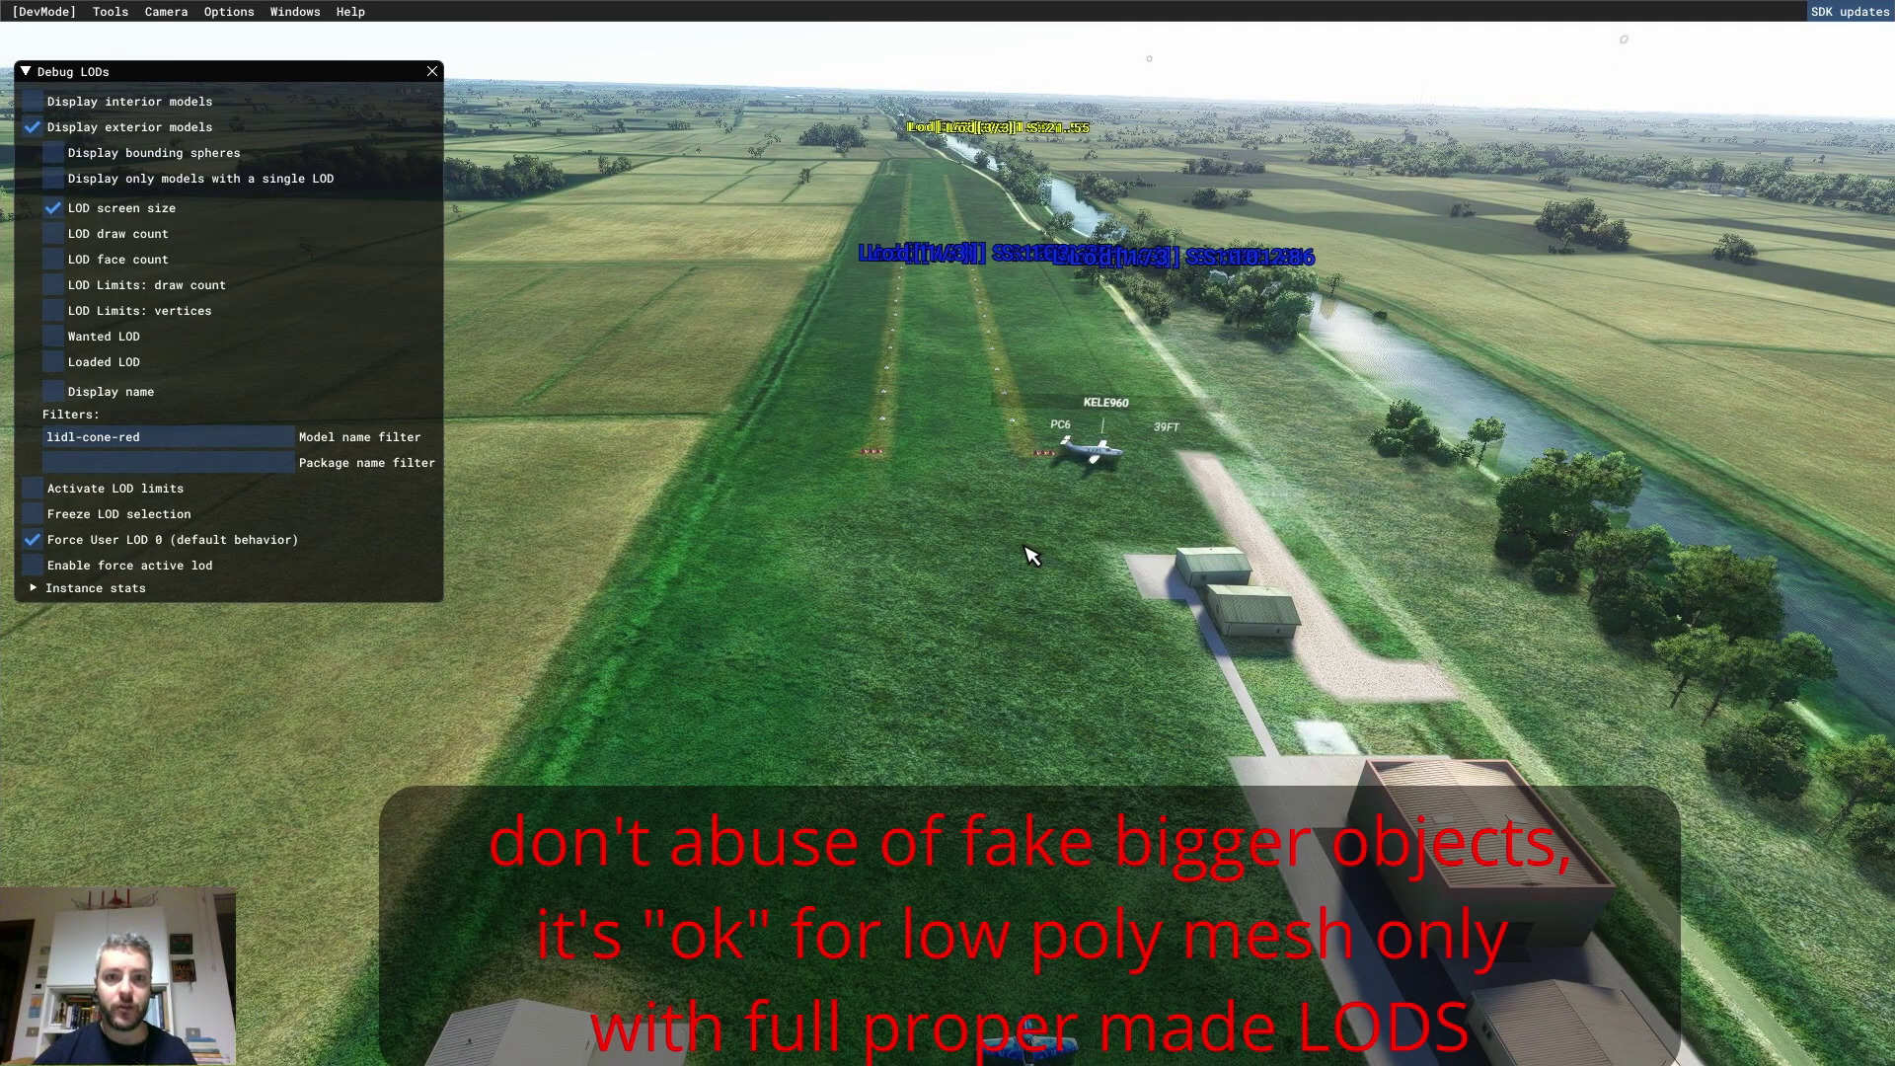
{"action": "key", "text": "w"}
{"action": "key", "text": "f"}
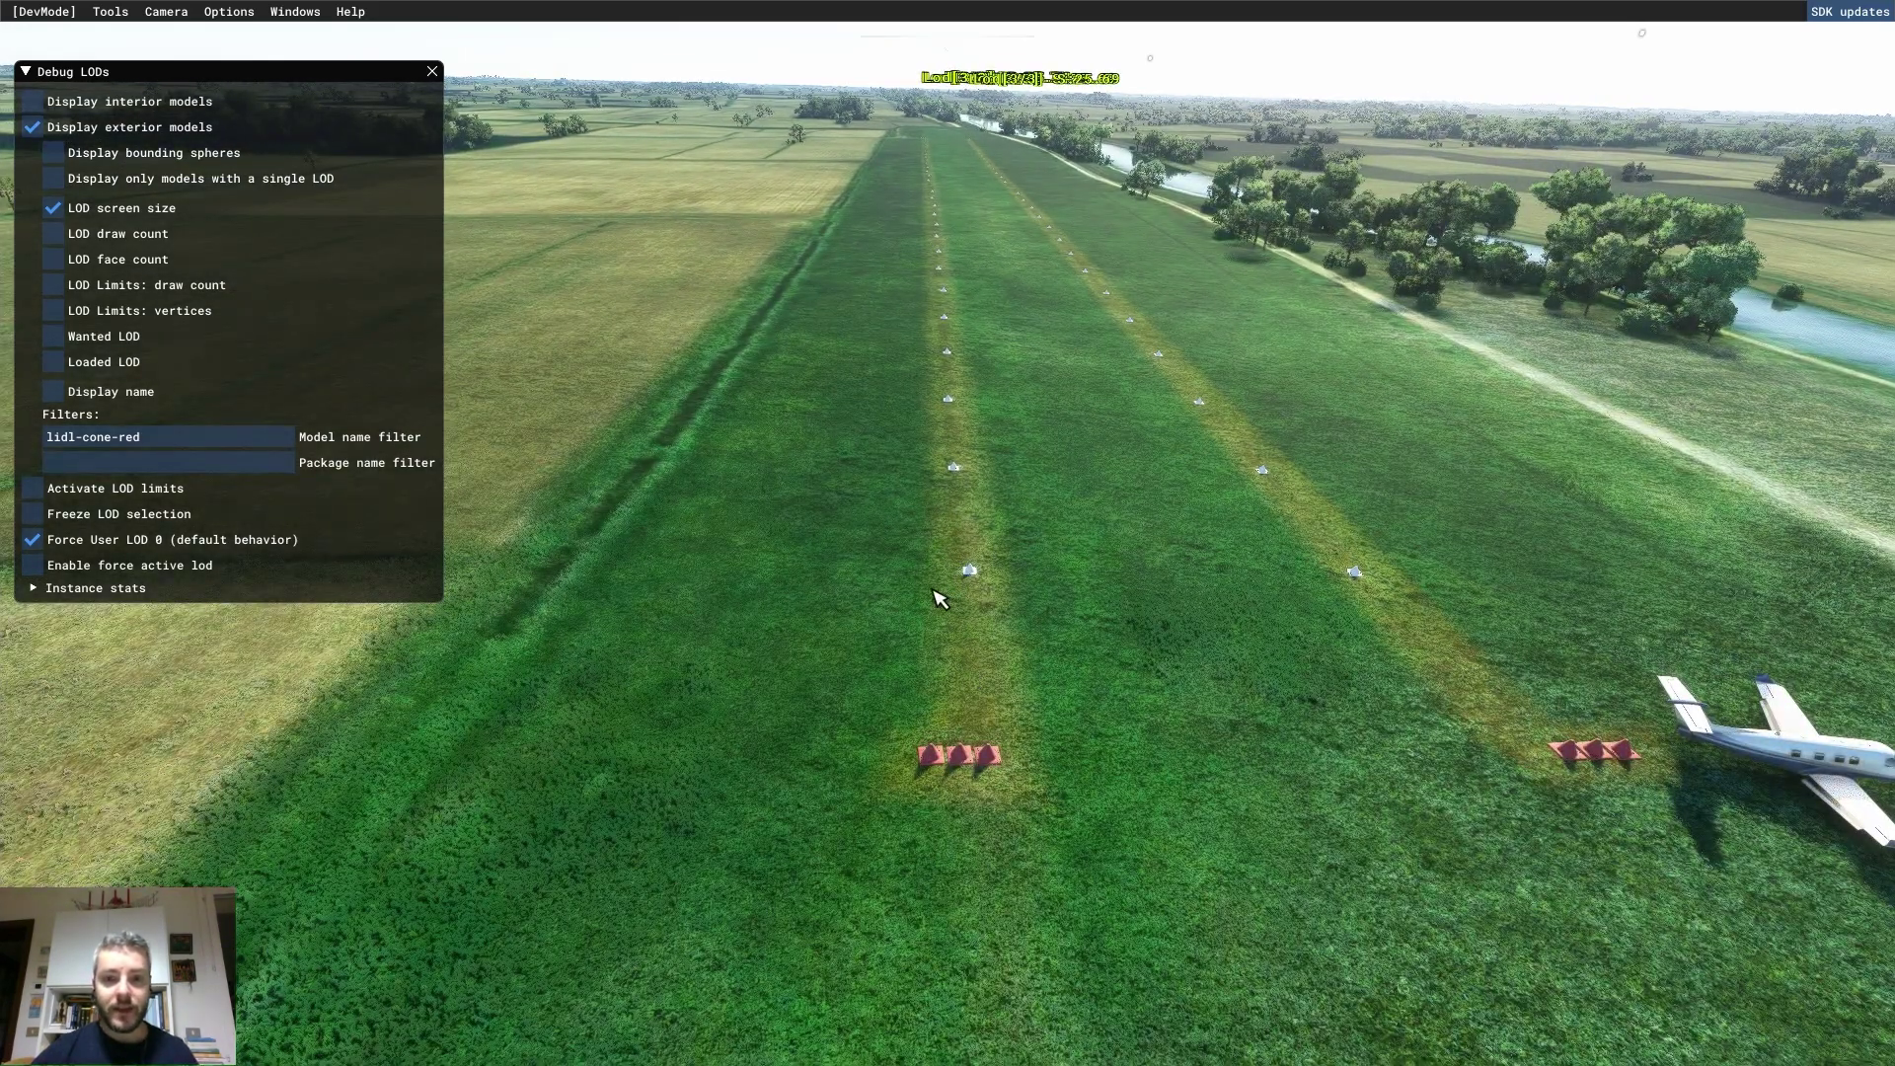
{"action": "key", "text": "s"}
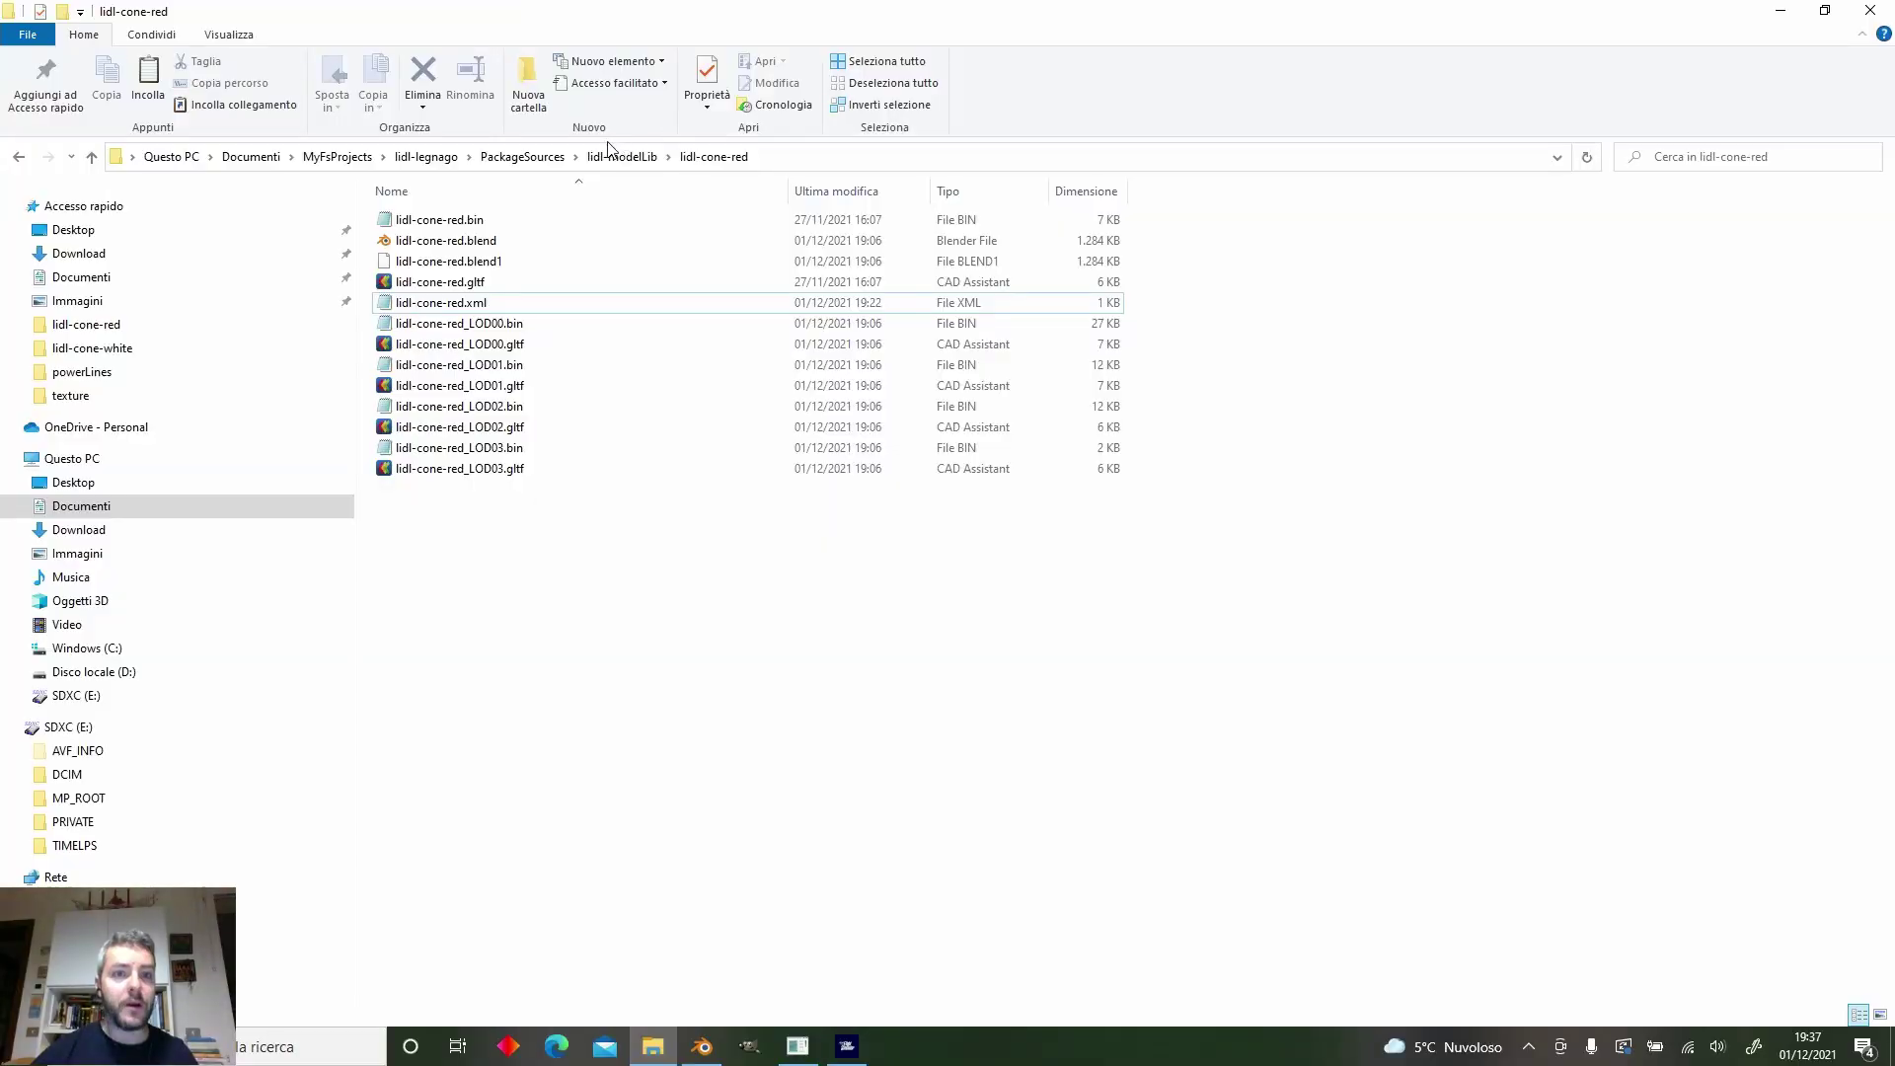
Open the texture folder of lidl-modelLib in File Explorer and preview TexturesCom_Plastic_Scratched_512_albedo.png.
{"action": "left_click", "coordinate": [622, 156]}
{"action": "double_click", "coordinate": [458, 223]}
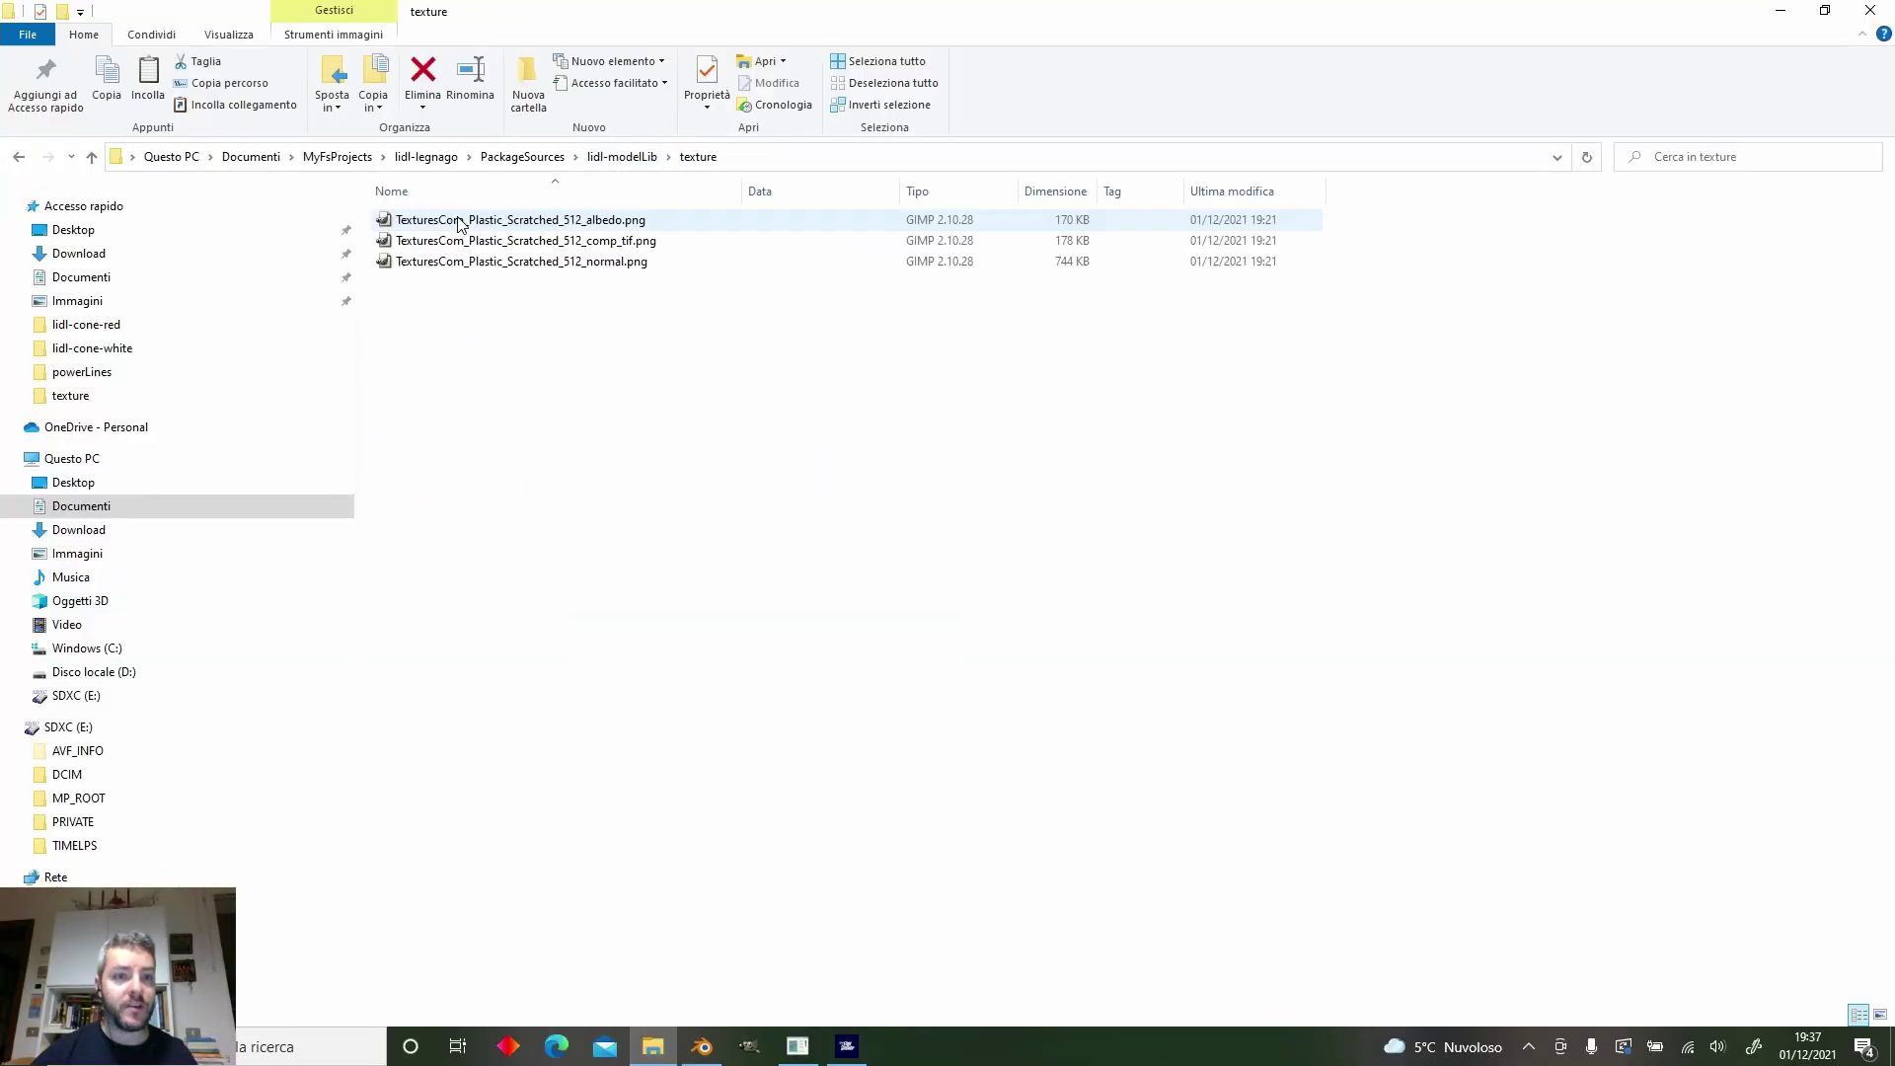
{"action": "right_click", "coordinate": [621, 218]}
{"action": "left_click", "coordinate": [664, 228]}
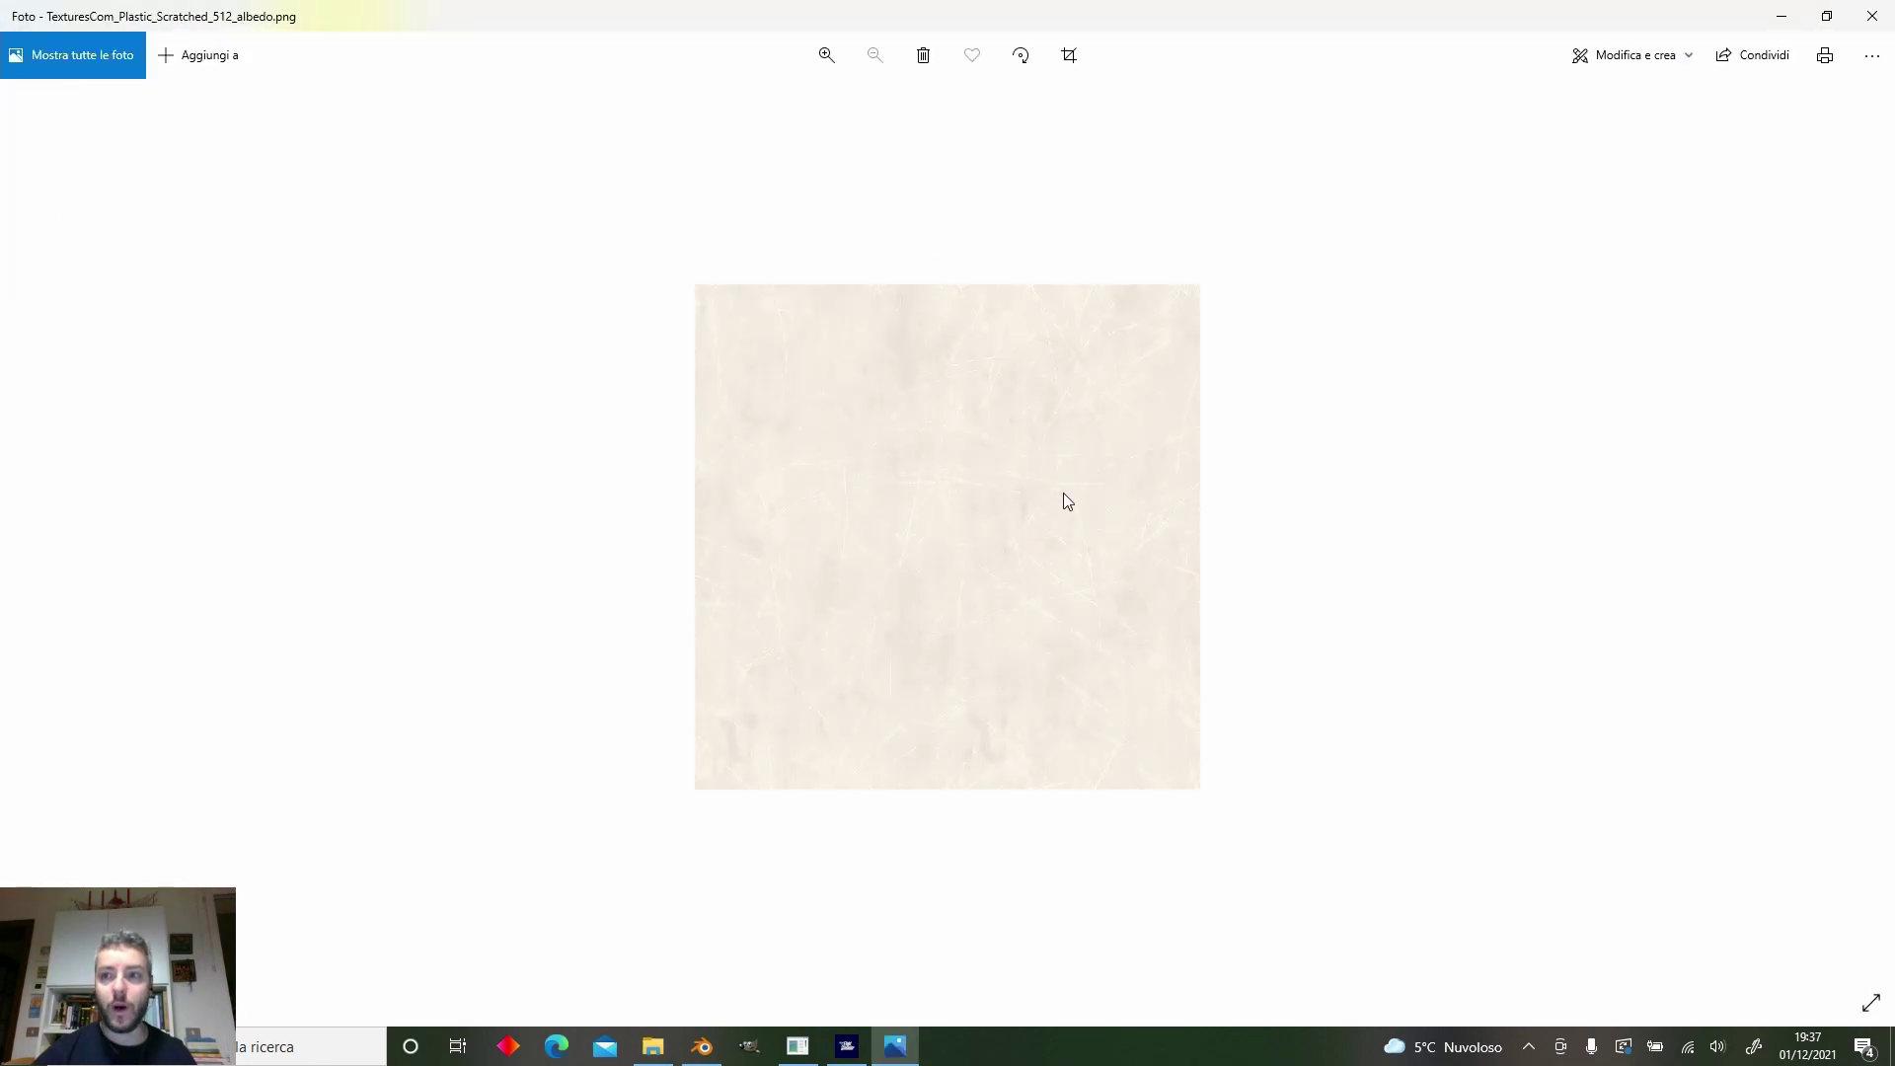
{"action": "left_click", "coordinate": [1871, 15]}
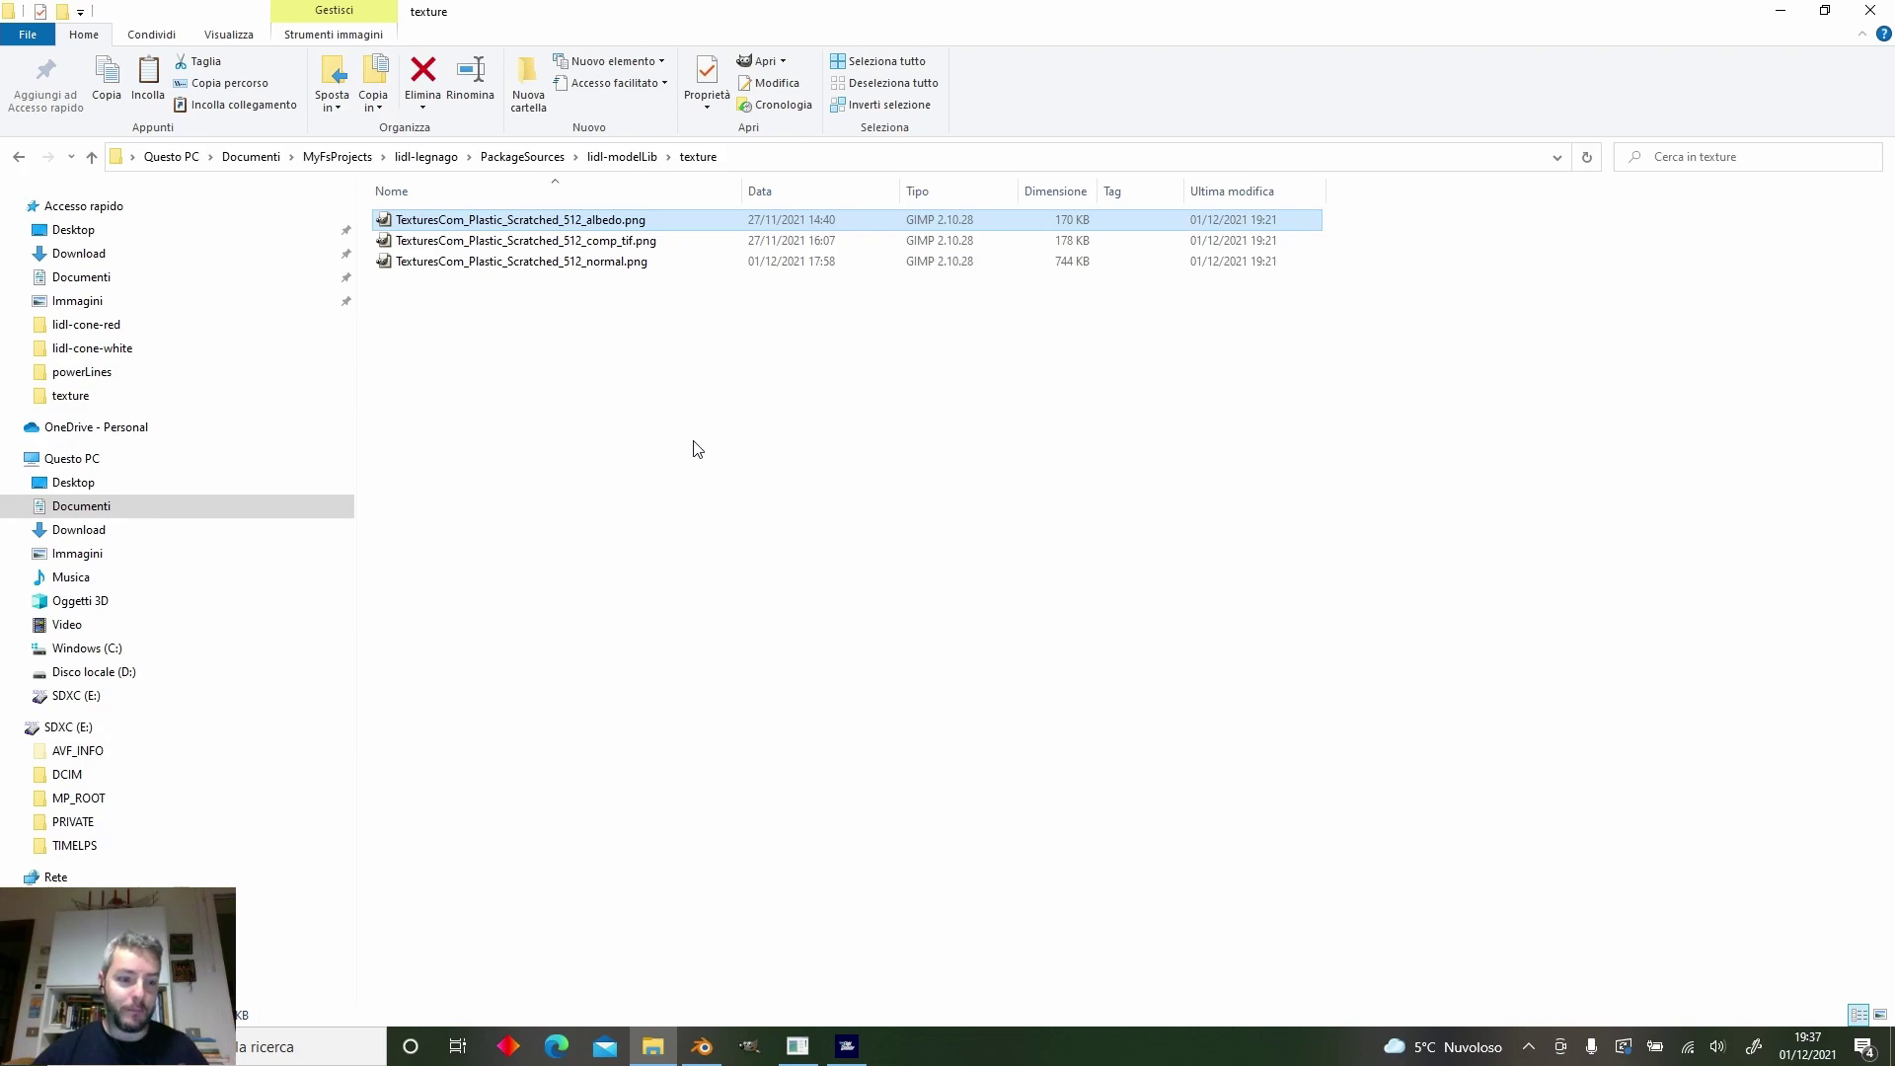
Go to the lidl-cone-red folder inside lidl-modelLib and open lidl-cone-red.blend in Blender.
{"action": "left_click", "coordinate": [628, 158]}
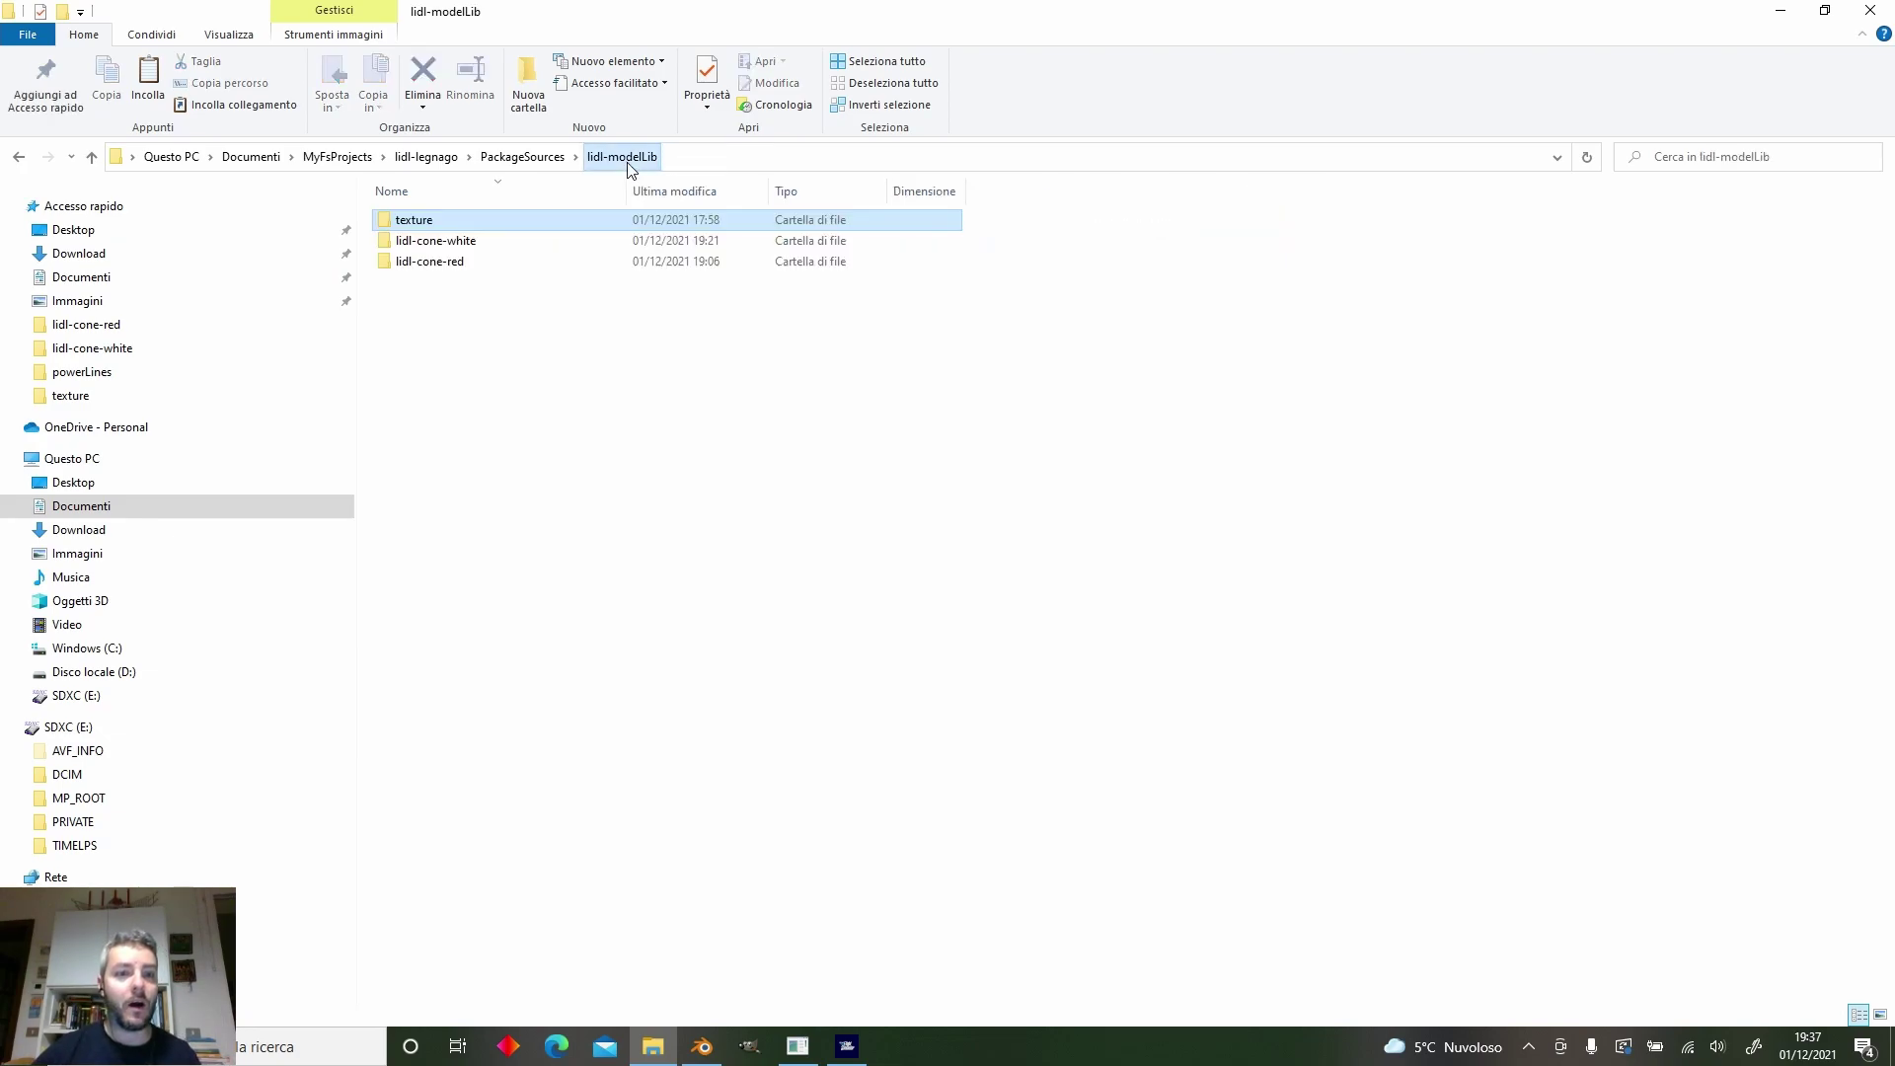
{"action": "double_click", "coordinate": [495, 262]}
{"action": "left_click", "coordinate": [499, 244]}
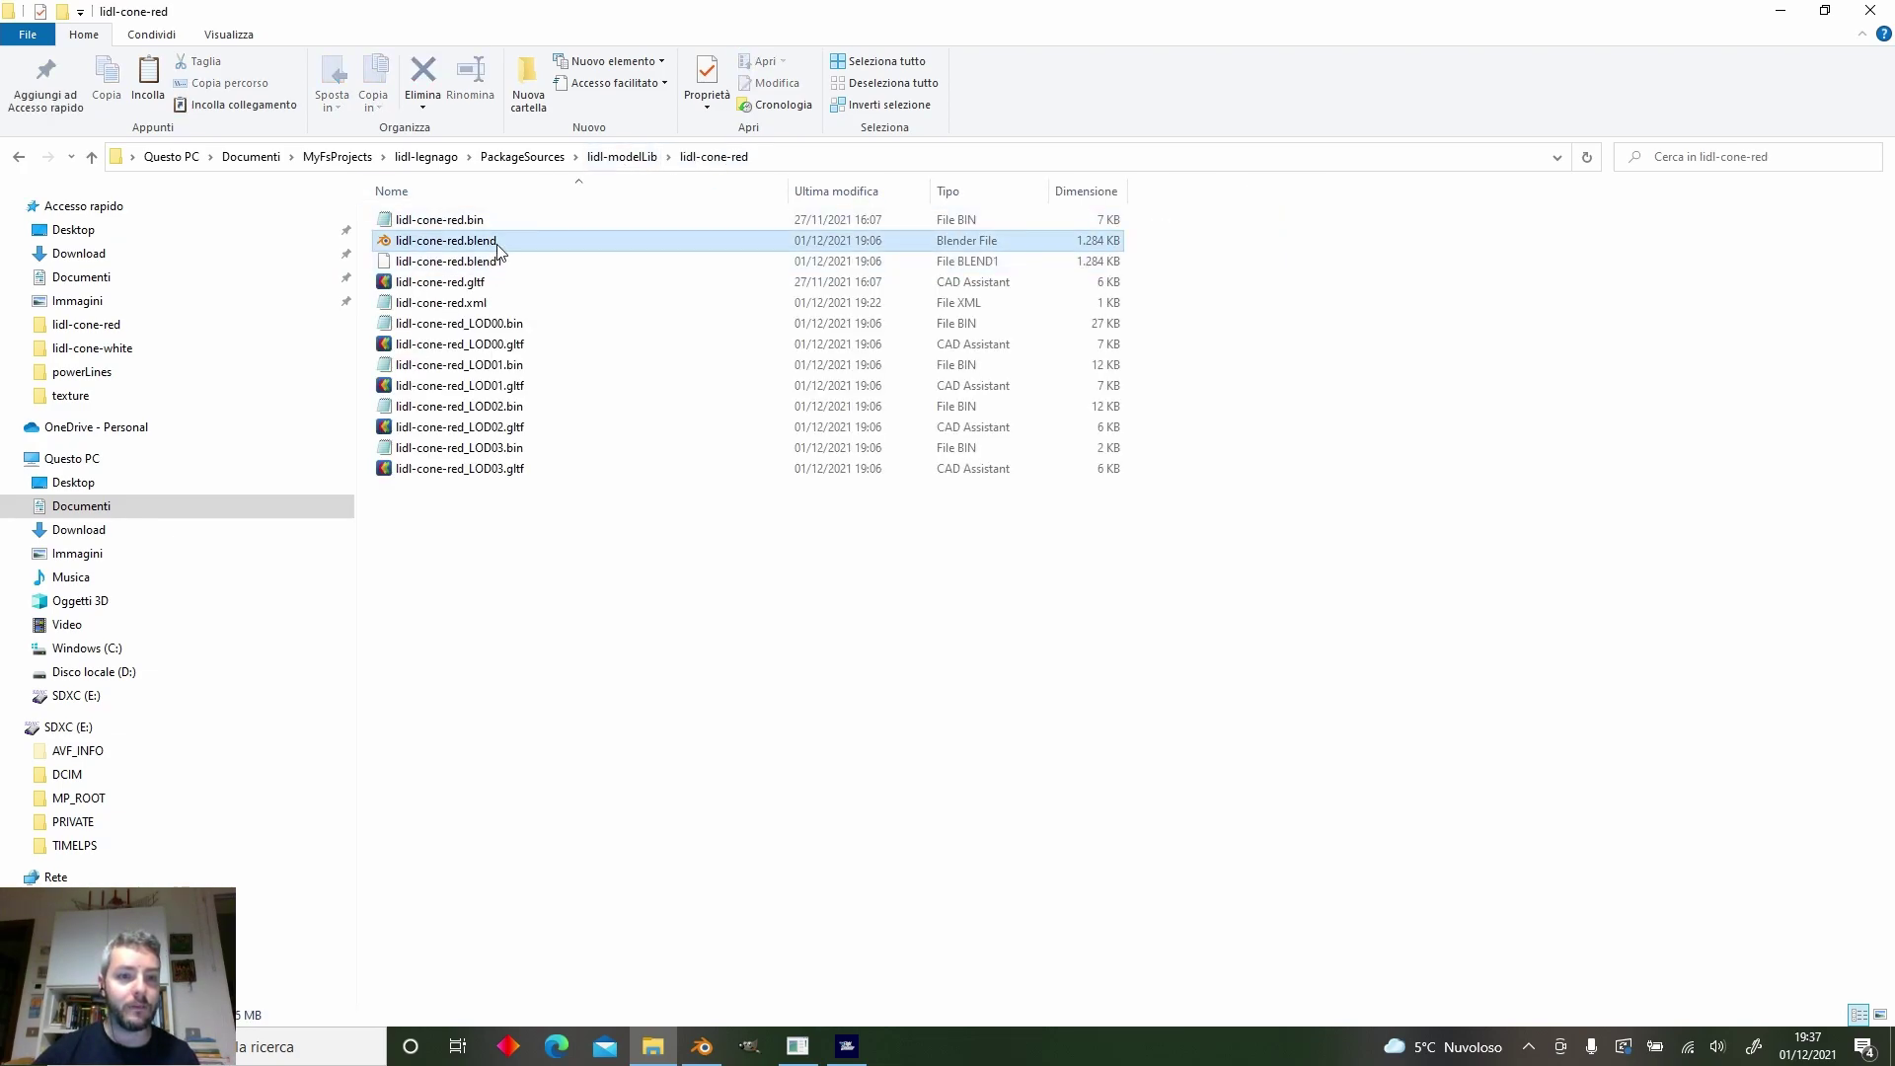
{"action": "double_click", "coordinate": [498, 243]}
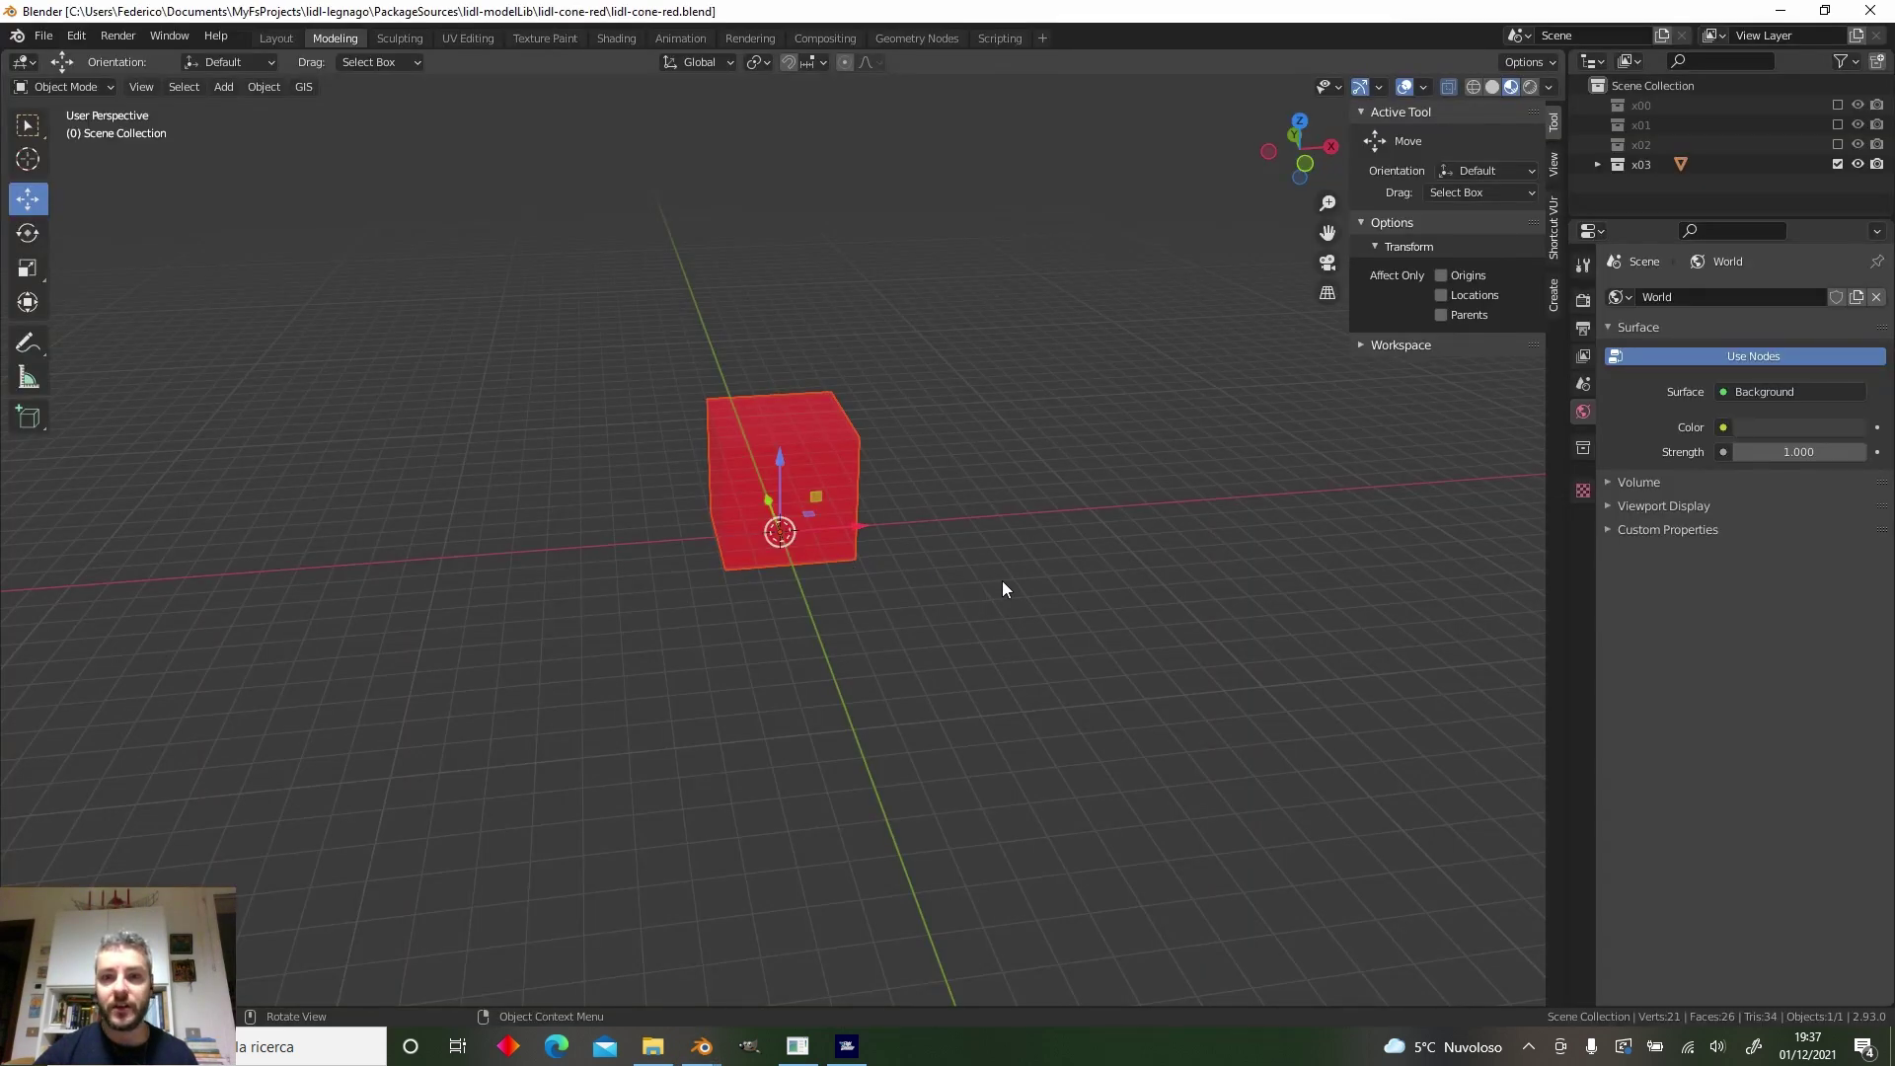
Inspect the albedo color and texture maps of the x00 Cylinder's MSFS Standard material and return to Microsoft Flight Simulator.
{"action": "scroll", "coordinate": [1719, 580], "scroll_direction": "down", "scroll_amount": 15}
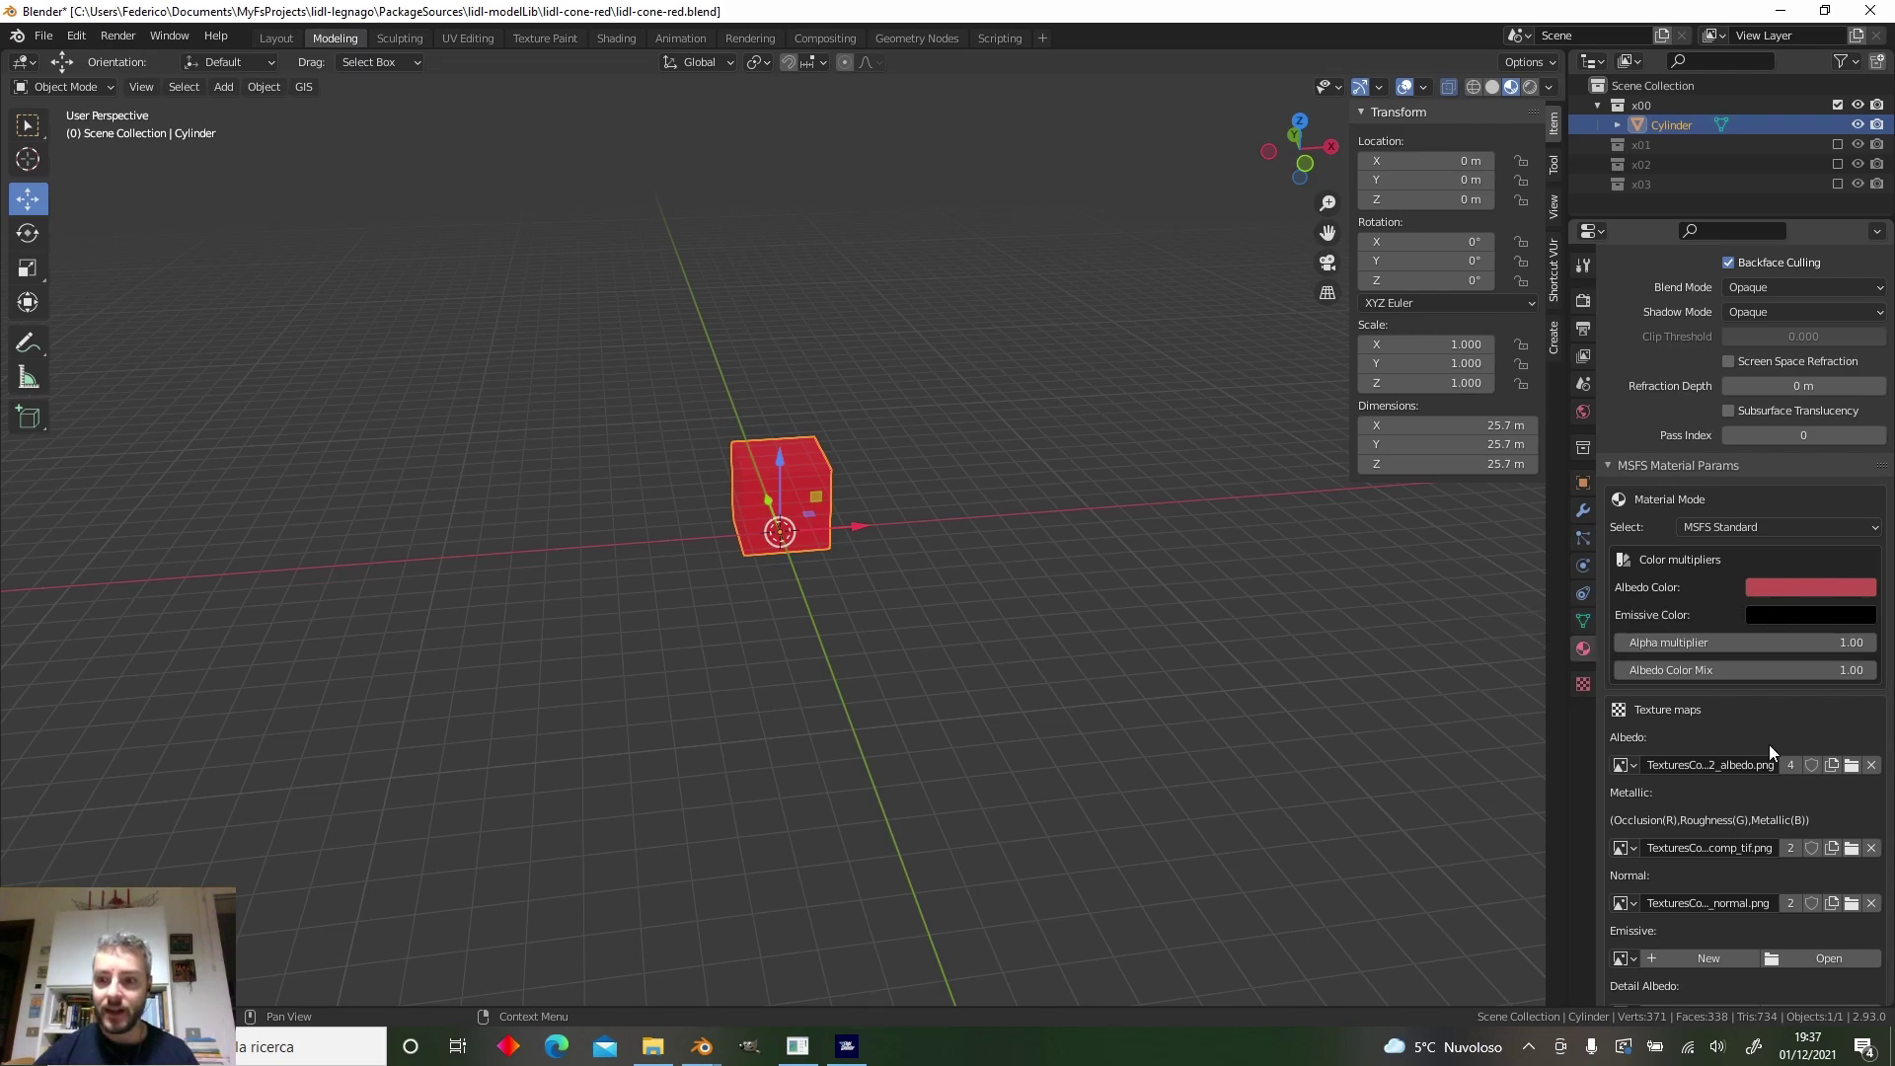
{"action": "left_click", "coordinate": [1821, 584]}
{"action": "scroll", "coordinate": [844, 610], "scroll_direction": "up", "scroll_amount": 4}
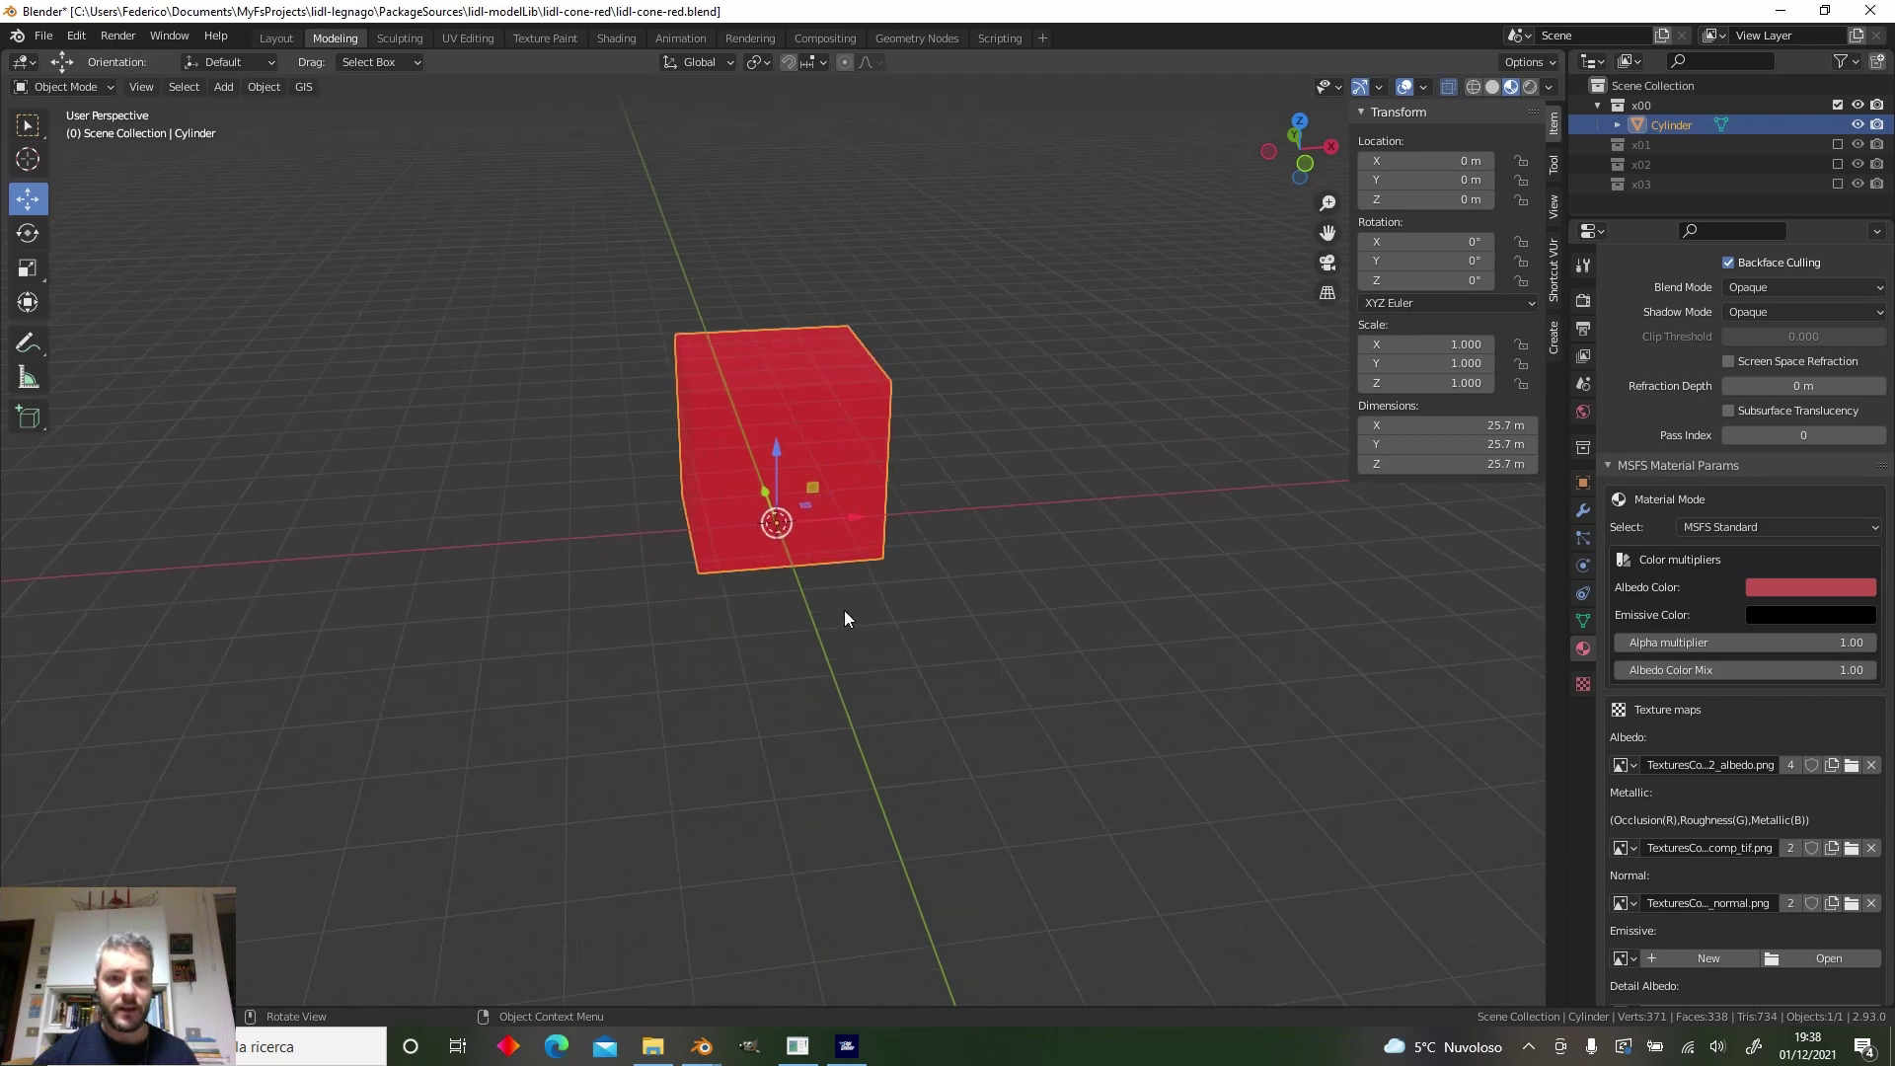
{"action": "mouse_move", "coordinate": [843, 635]}
{"action": "middle_mouse_down"}
{"action": "mouse_move", "coordinate": [797, 625]}
{"action": "mouse_move", "coordinate": [823, 653]}
{"action": "middle_mouse_up"}
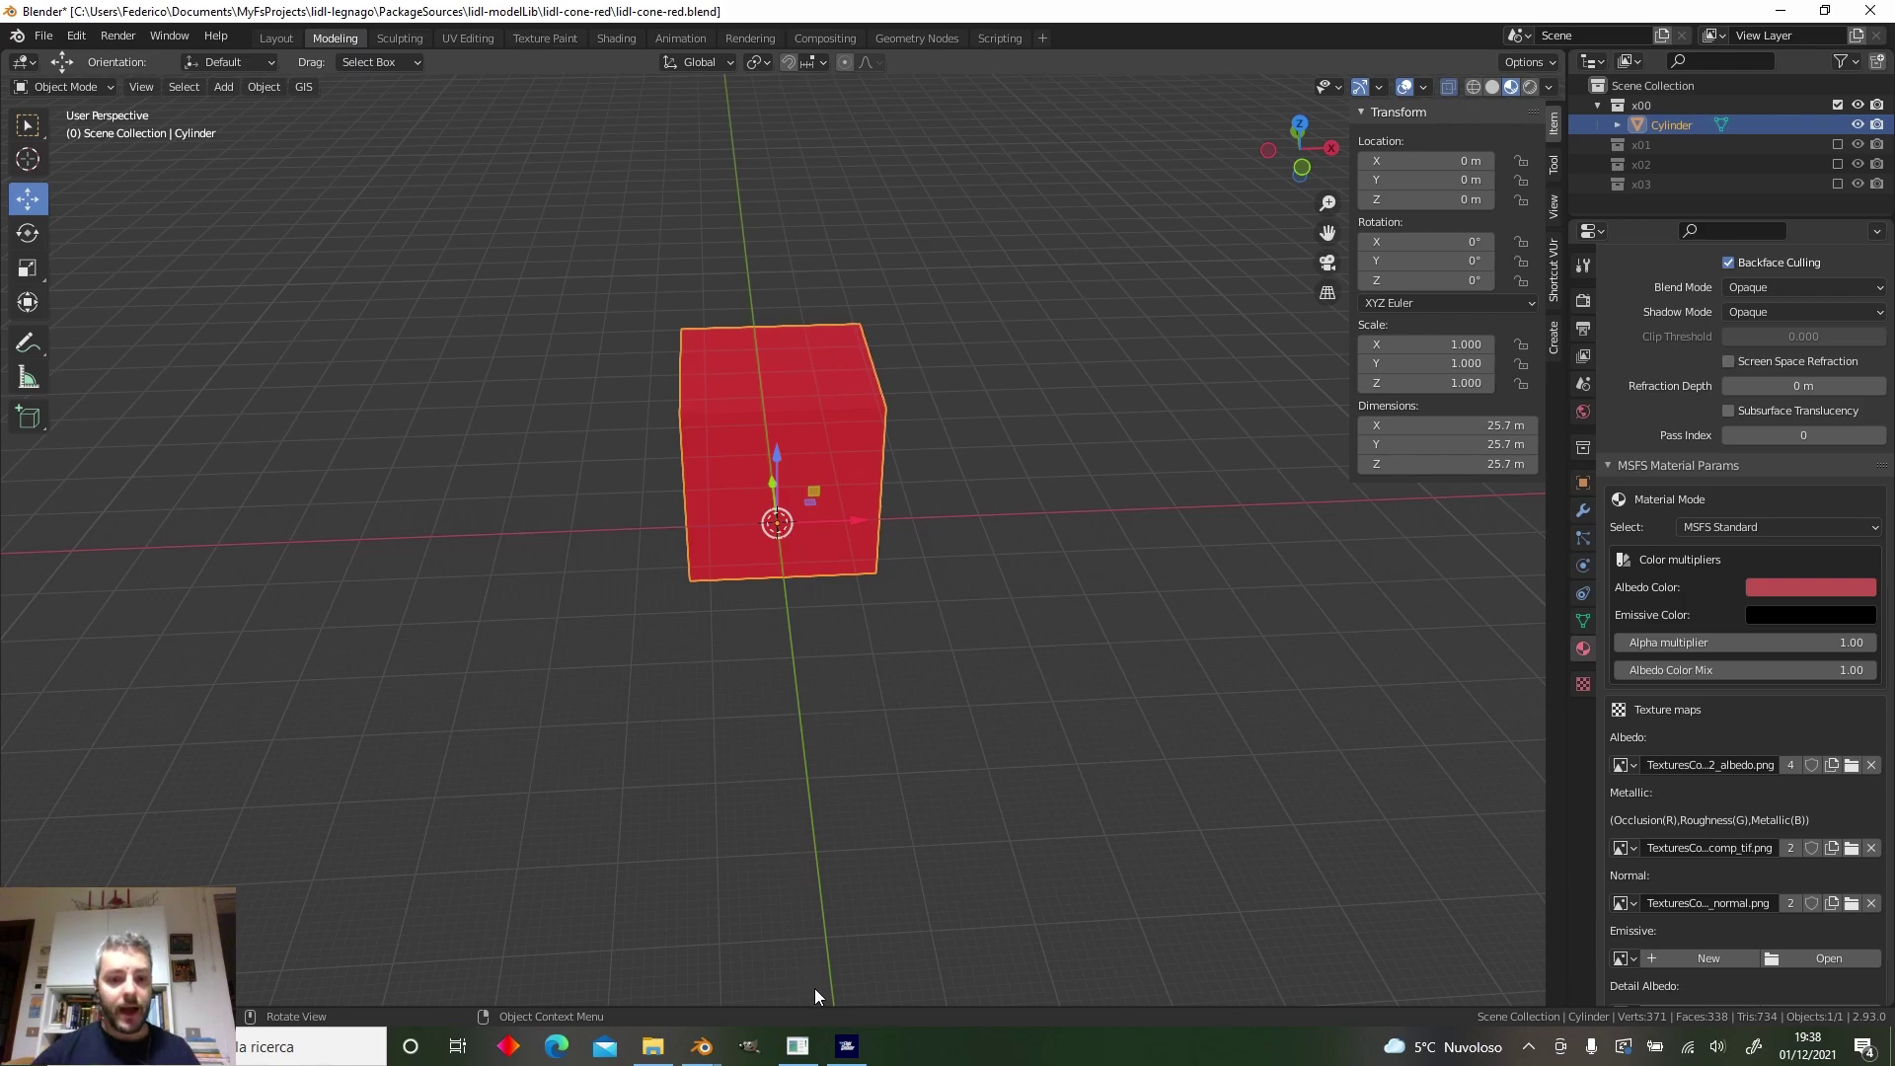
{"action": "left_click", "coordinate": [845, 1046]}
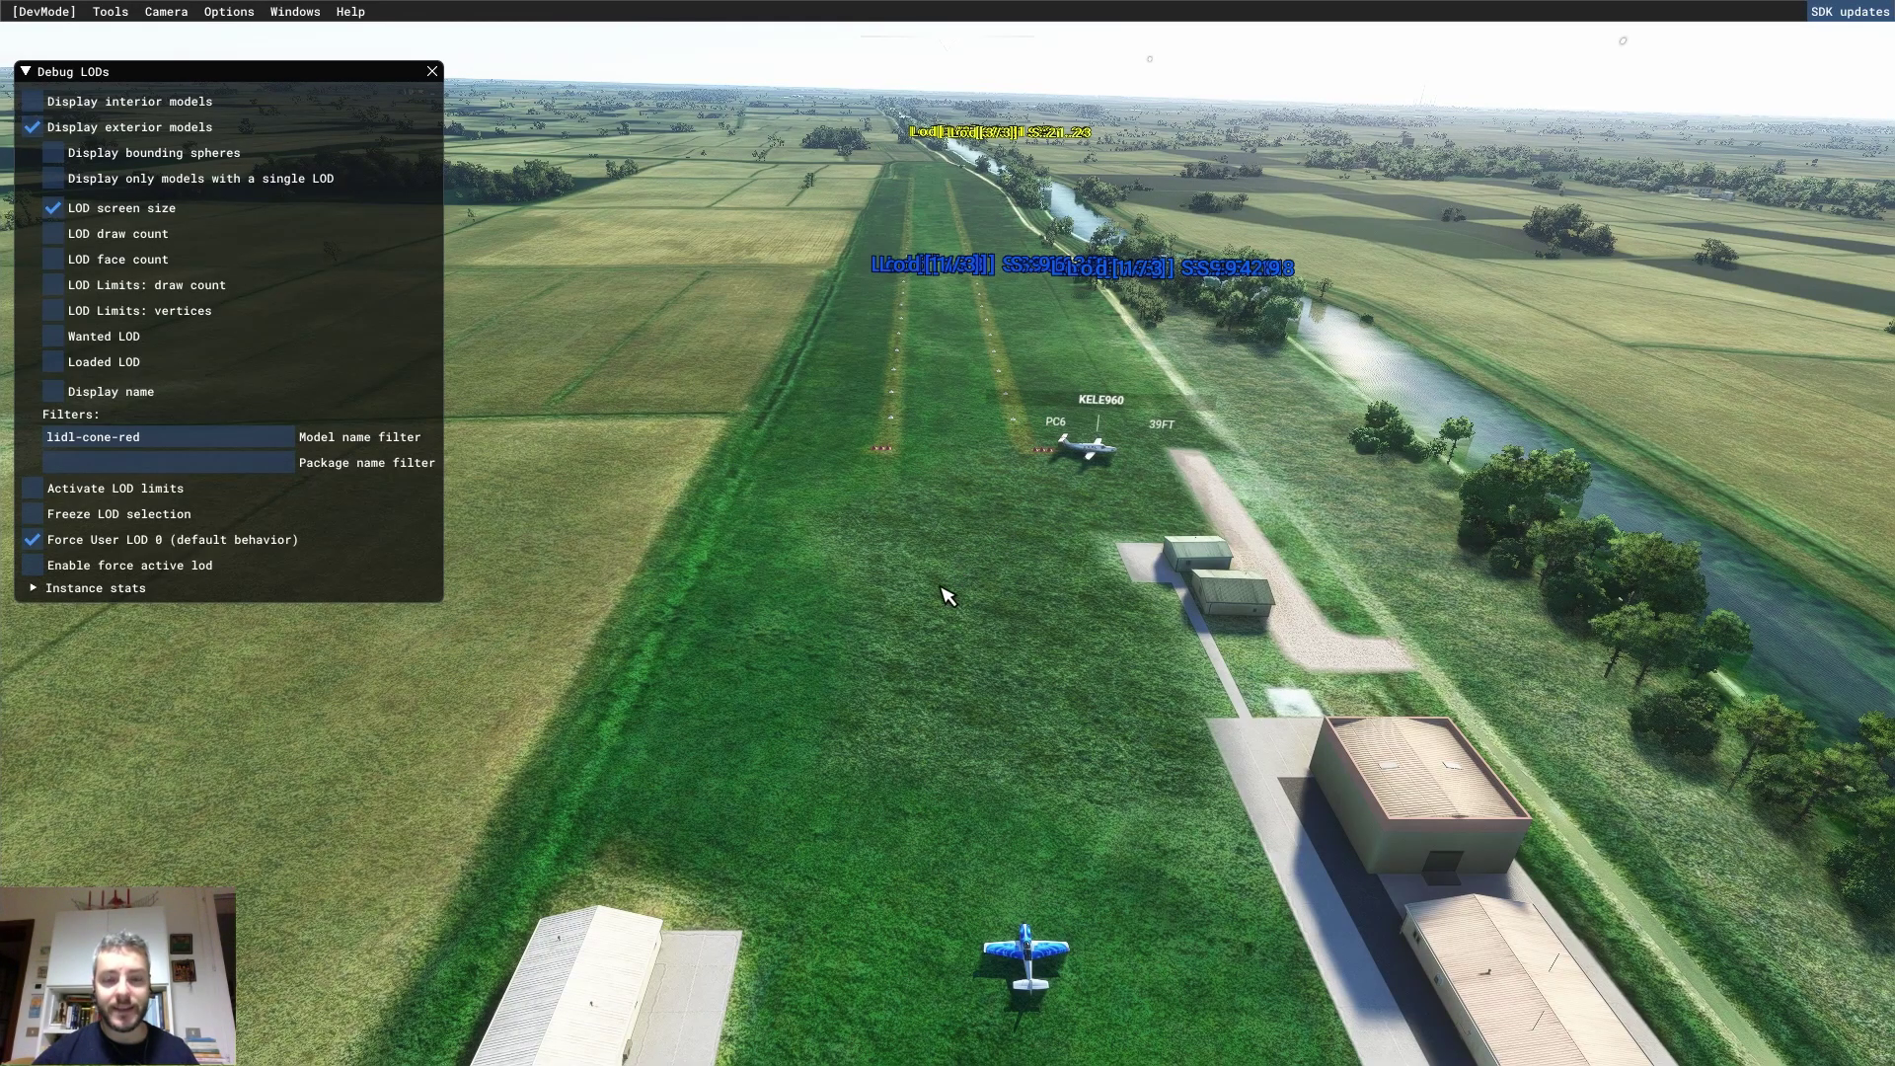